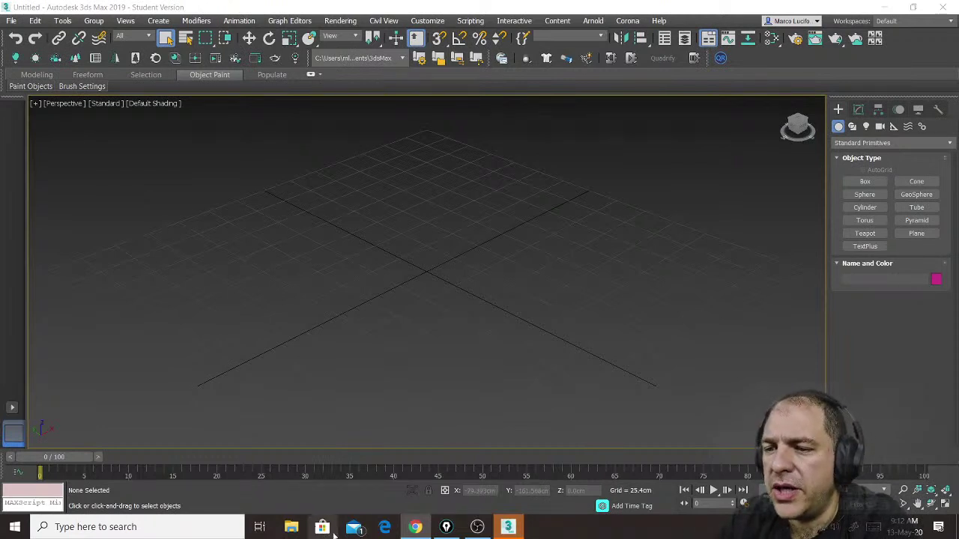
pyautogui.rightClick(417, 530)
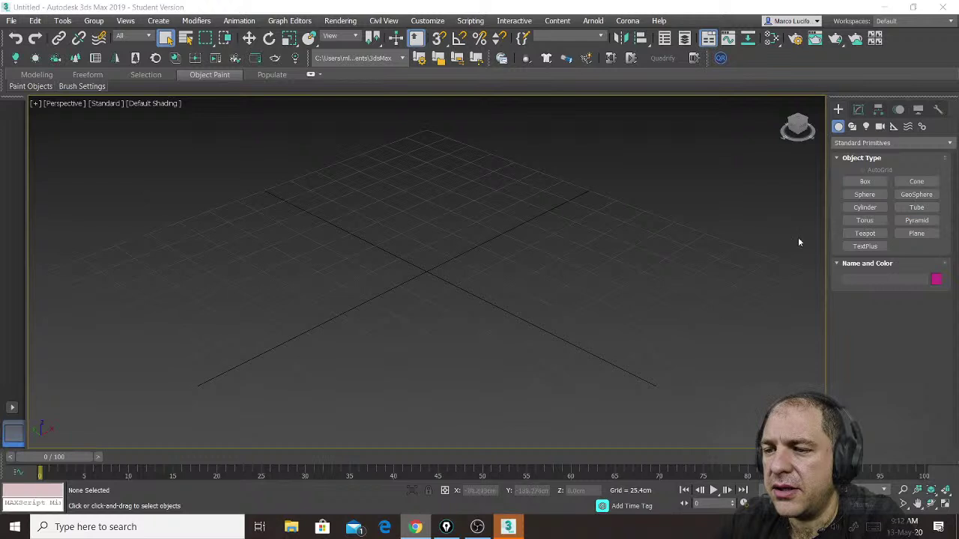
pyautogui.press('Escape')
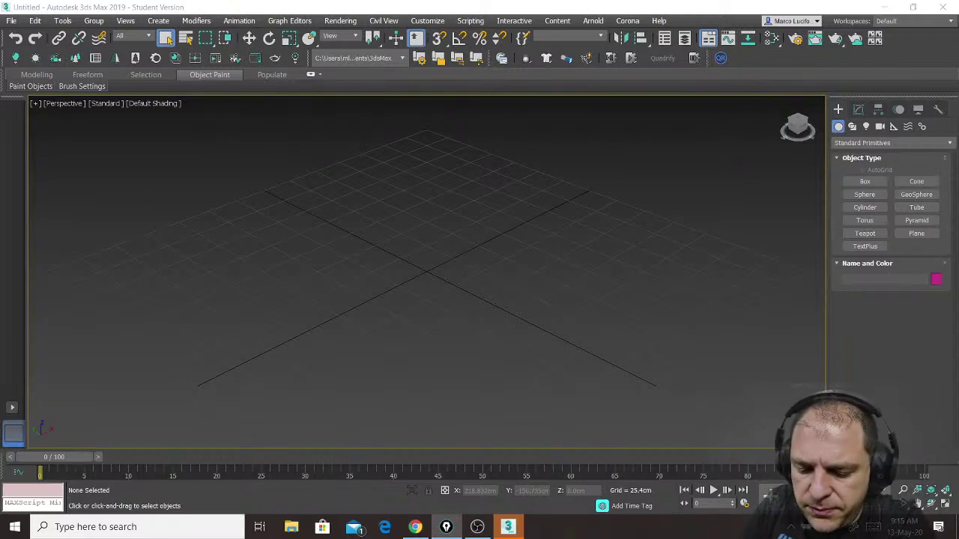
# Handwrite the topic "SUN POSITIONER" as an on-screen annotation over the upper part of the viewport.
pyautogui.moveTo(503, 126)
pyautogui.mouseDown()
pyautogui.moveTo(475, 155)
pyautogui.moveTo(533, 131)
pyautogui.moveTo(550, 143)
pyautogui.moveTo(549, 111)
pyautogui.moveTo(604, 126)
pyautogui.moveTo(632, 113)
pyautogui.moveTo(650, 138)
pyautogui.mouseUp()
pyautogui.moveTo(679, 110)
pyautogui.mouseDown()
pyautogui.moveTo(677, 132)
pyautogui.moveTo(702, 107)
pyautogui.mouseUp()
pyautogui.moveTo(693, 109)
pyautogui.mouseDown()
pyautogui.moveTo(692, 133)
pyautogui.moveTo(709, 134)
pyautogui.mouseUp()
pyautogui.moveTo(728, 113)
pyautogui.mouseDown()
pyautogui.moveTo(725, 129)
pyautogui.moveTo(722, 106)
pyautogui.mouseUp()
pyautogui.moveTo(741, 104)
pyautogui.mouseDown()
pyautogui.moveTo(740, 127)
pyautogui.moveTo(759, 100)
pyautogui.moveTo(779, 117)
pyautogui.mouseUp()
pyautogui.moveTo(764, 96)
pyautogui.mouseDown()
pyautogui.moveTo(779, 93)
pyautogui.moveTo(778, 107)
pyautogui.mouseUp()
pyautogui.moveTo(792, 98)
pyautogui.mouseDown()
pyautogui.moveTo(792, 124)
pyautogui.moveTo(812, 119)
pyautogui.mouseUp()
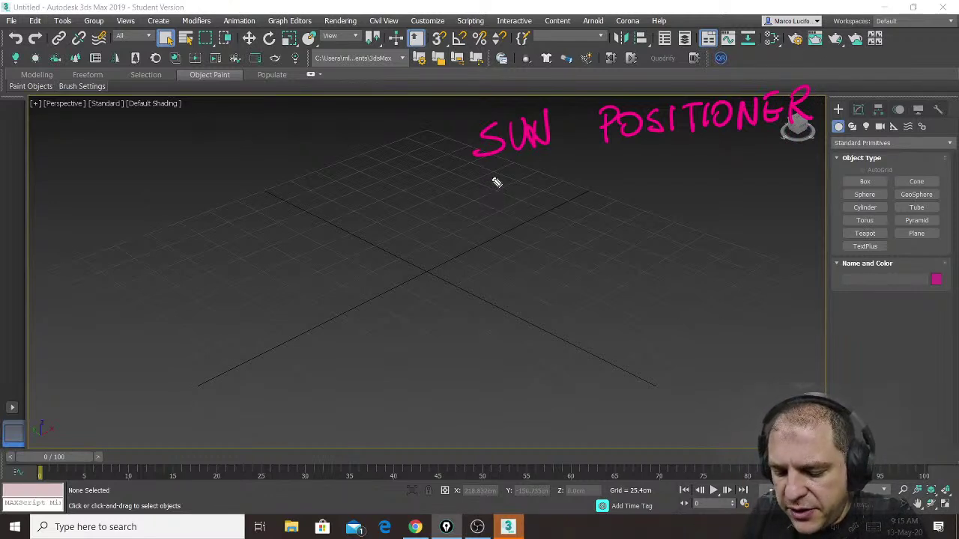
# Handwrite "EXPOSURE CONTROL" on the screen below the sun positioner note.
pyautogui.moveTo(503, 178); pyautogui.dragTo(501, 198)
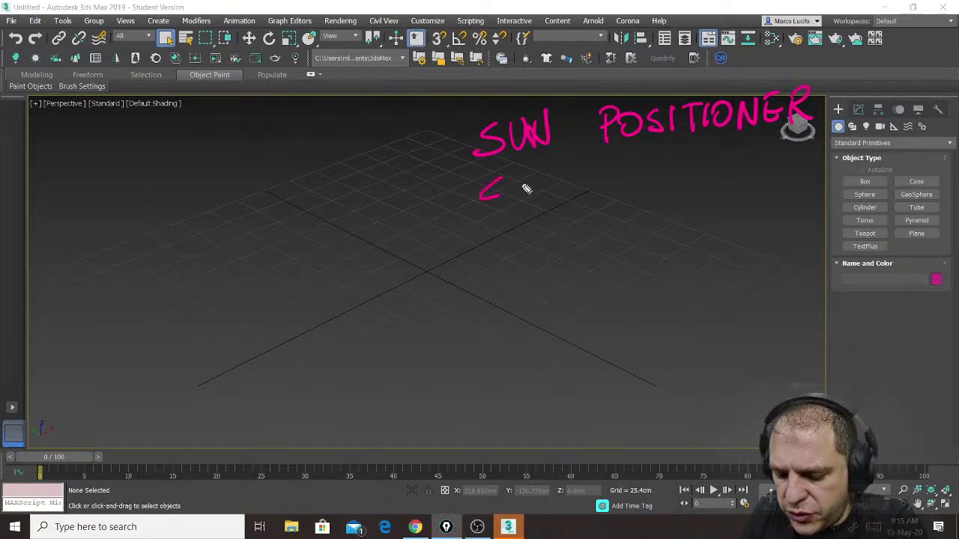
pyautogui.moveTo(488, 166); pyautogui.dragTo(478, 198)
pyautogui.moveTo(484, 168)
pyautogui.mouseDown()
pyautogui.moveTo(502, 161)
pyautogui.moveTo(521, 190)
pyautogui.mouseUp()
pyautogui.moveTo(526, 162); pyautogui.dragTo(502, 196)
pyautogui.moveTo(532, 167)
pyautogui.mouseDown()
pyautogui.moveTo(533, 193)
pyautogui.moveTo(534, 181)
pyautogui.mouseUp()
pyautogui.moveTo(553, 165)
pyautogui.mouseDown()
pyautogui.moveTo(561, 193)
pyautogui.moveTo(597, 162)
pyautogui.moveTo(602, 193)
pyautogui.mouseUp()
pyautogui.moveTo(603, 158); pyautogui.dragTo(623, 196)
pyautogui.moveTo(699, 159)
pyautogui.mouseDown()
pyautogui.moveTo(684, 173)
pyautogui.moveTo(697, 171)
pyautogui.mouseUp()
pyautogui.moveTo(718, 159); pyautogui.dragTo(735, 160)
pyautogui.moveTo(759, 147)
pyautogui.mouseDown()
pyautogui.moveTo(758, 164)
pyautogui.moveTo(776, 163)
pyautogui.mouseUp()
pyautogui.moveTo(786, 148); pyautogui.dragTo(828, 167)
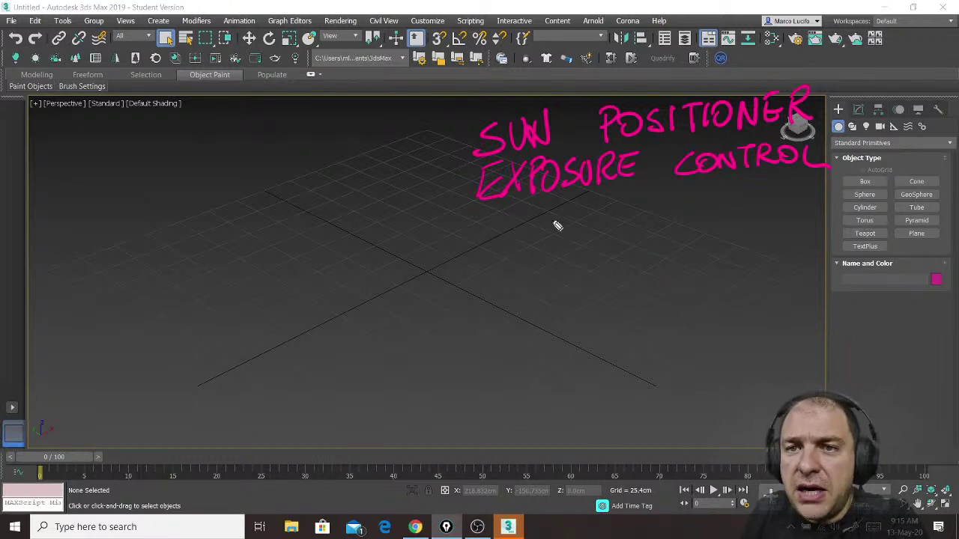
# Handwrite "CAMERAS" and "SETTINGS RENDER" below the other notes and underline the list.
pyautogui.moveTo(505, 229)
pyautogui.mouseDown()
pyautogui.moveTo(502, 247)
pyautogui.moveTo(544, 242)
pyautogui.moveTo(534, 235)
pyautogui.moveTo(570, 214)
pyautogui.moveTo(588, 227)
pyautogui.moveTo(607, 216)
pyautogui.moveTo(623, 227)
pyautogui.moveTo(637, 207)
pyautogui.moveTo(666, 223)
pyautogui.mouseUp()
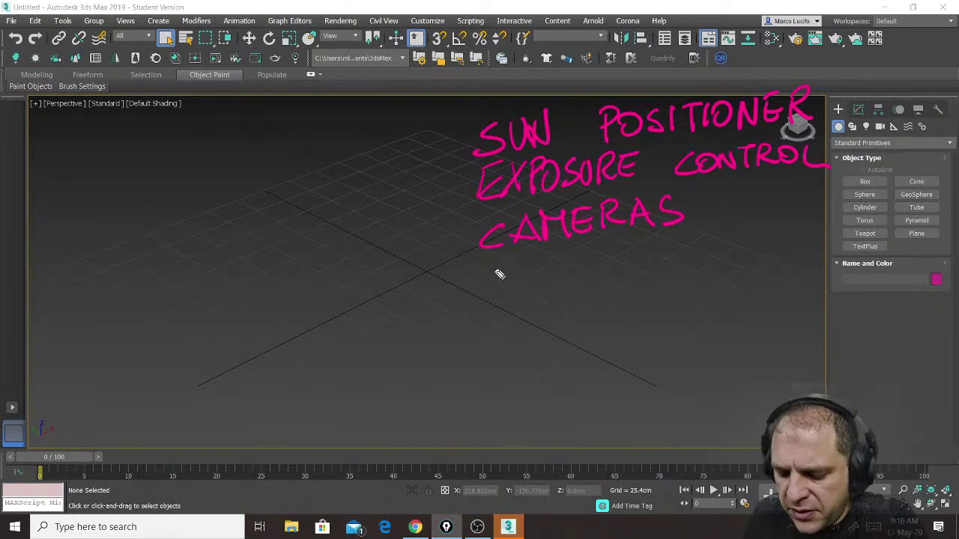
pyautogui.moveTo(504, 267)
pyautogui.mouseDown()
pyautogui.moveTo(507, 282)
pyautogui.moveTo(482, 291)
pyautogui.mouseUp()
pyautogui.moveTo(513, 273)
pyautogui.mouseDown()
pyautogui.moveTo(518, 283)
pyautogui.moveTo(550, 261)
pyautogui.moveTo(606, 256)
pyautogui.moveTo(644, 260)
pyautogui.moveTo(642, 268)
pyautogui.mouseUp()
pyautogui.moveTo(704, 244)
pyautogui.mouseDown()
pyautogui.moveTo(706, 265)
pyautogui.moveTo(734, 248)
pyautogui.moveTo(769, 261)
pyautogui.moveTo(777, 240)
pyautogui.moveTo(800, 234)
pyautogui.moveTo(845, 246)
pyautogui.mouseUp()
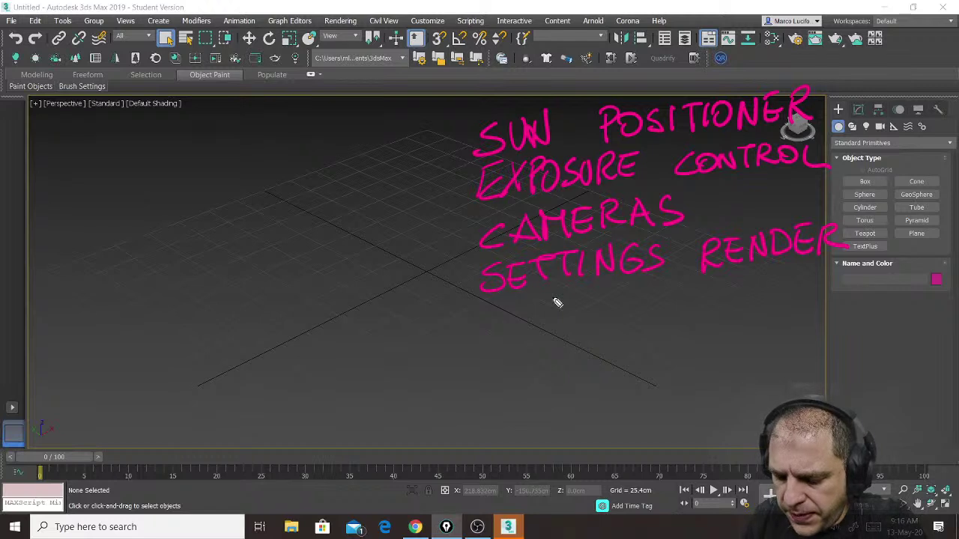
pyautogui.moveTo(481, 314)
pyautogui.mouseDown()
pyautogui.moveTo(837, 279)
pyautogui.moveTo(836, 267)
pyautogui.mouseUp()
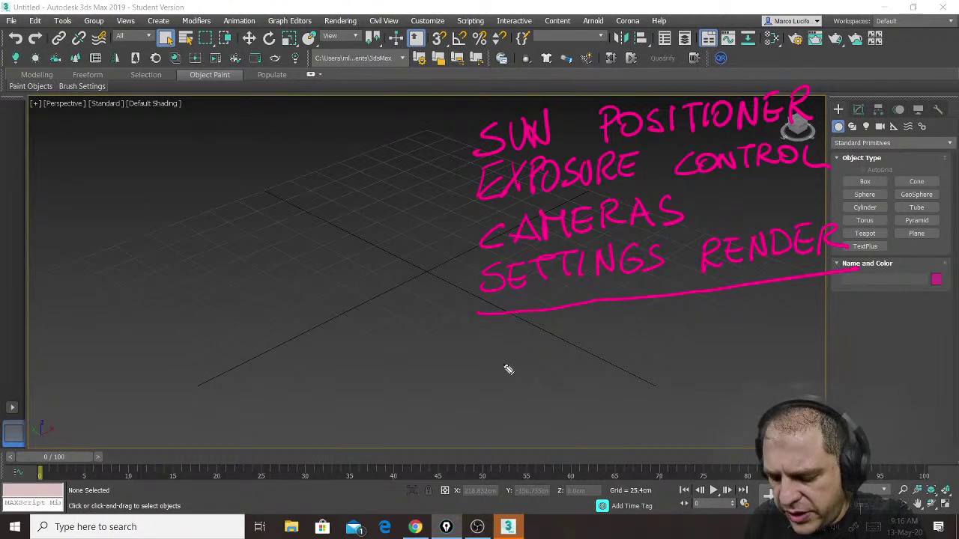
# Handwrite "IMPORT & MANAGE 3D BLOCKS" under the underlined list, and clear all on-screen annotations.
pyautogui.moveTo(501, 350)
pyautogui.mouseDown()
pyautogui.moveTo(503, 386)
pyautogui.moveTo(518, 354)
pyautogui.moveTo(560, 368)
pyautogui.moveTo(578, 342)
pyautogui.moveTo(612, 341)
pyautogui.moveTo(628, 370)
pyautogui.mouseUp()
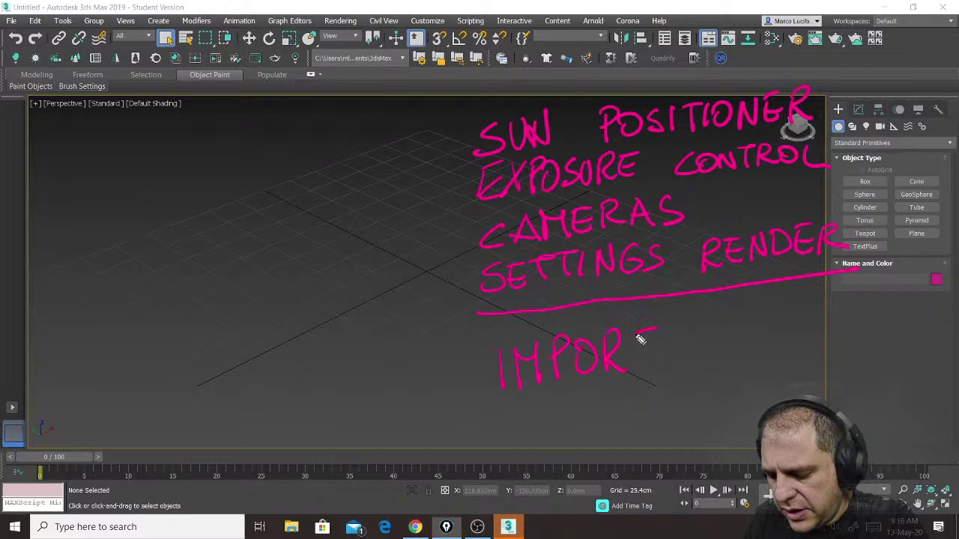
pyautogui.moveTo(638, 335); pyautogui.dragTo(667, 328)
pyautogui.moveTo(652, 329); pyautogui.dragTo(656, 362)
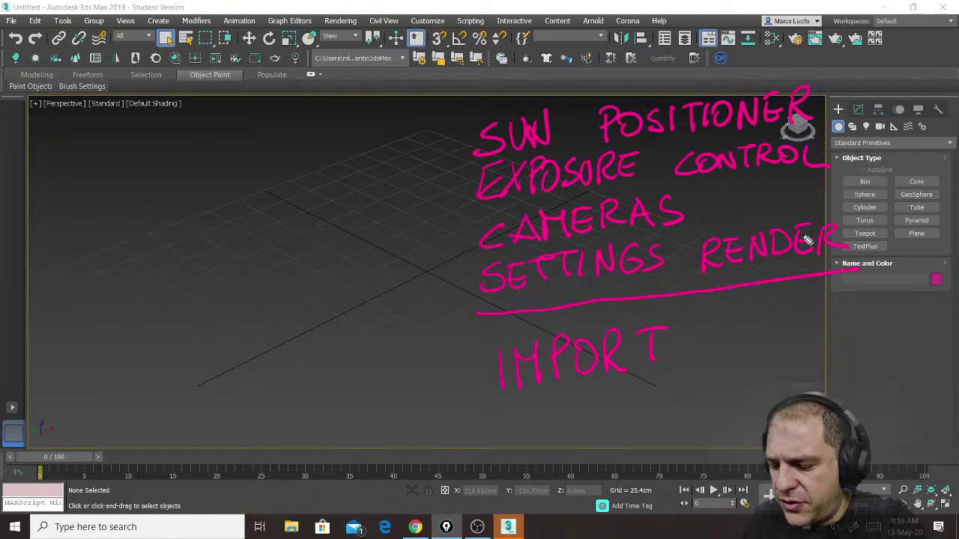
pyautogui.moveTo(717, 332)
pyautogui.mouseDown()
pyautogui.moveTo(746, 339)
pyautogui.moveTo(779, 330)
pyautogui.moveTo(796, 349)
pyautogui.moveTo(831, 329)
pyautogui.moveTo(923, 319)
pyautogui.mouseUp()
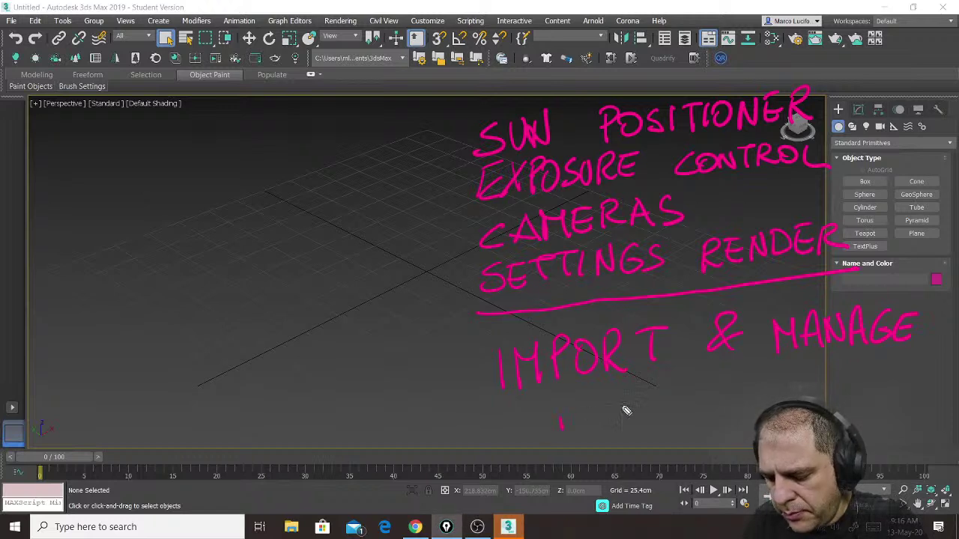
pyautogui.moveTo(547, 411)
pyautogui.mouseDown()
pyautogui.moveTo(560, 436)
pyautogui.moveTo(607, 426)
pyautogui.moveTo(556, 436)
pyautogui.mouseUp()
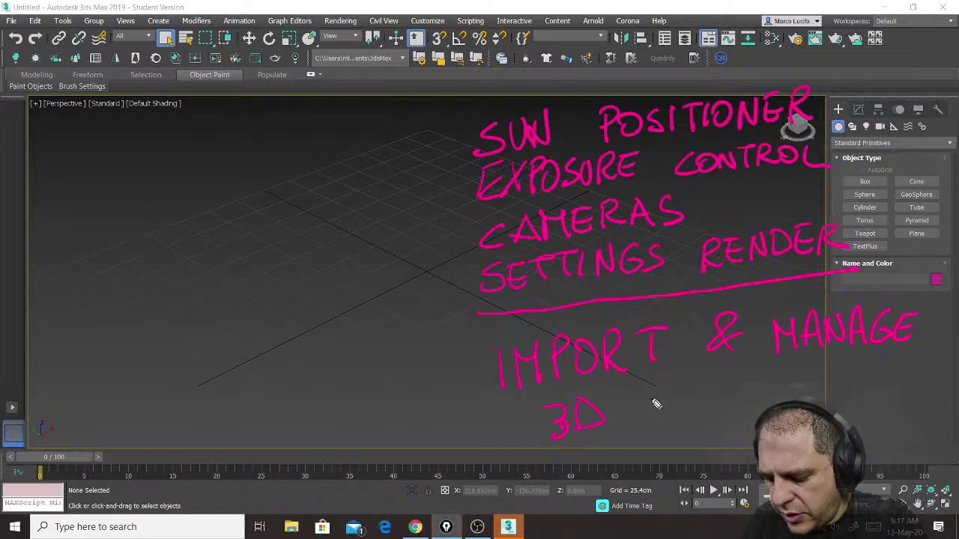
pyautogui.moveTo(655, 397)
pyautogui.mouseDown()
pyautogui.moveTo(704, 417)
pyautogui.moveTo(804, 376)
pyautogui.mouseUp()
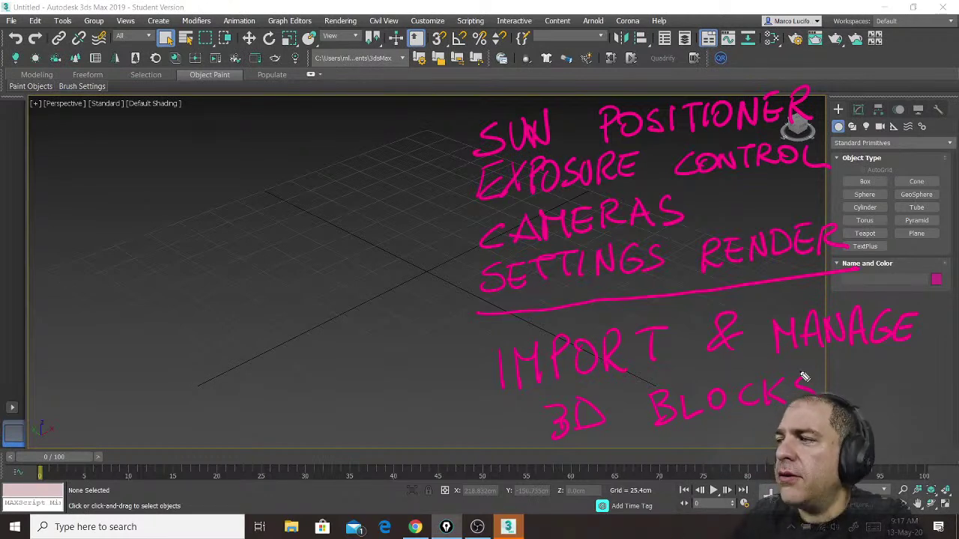
pyautogui.press('Escape')
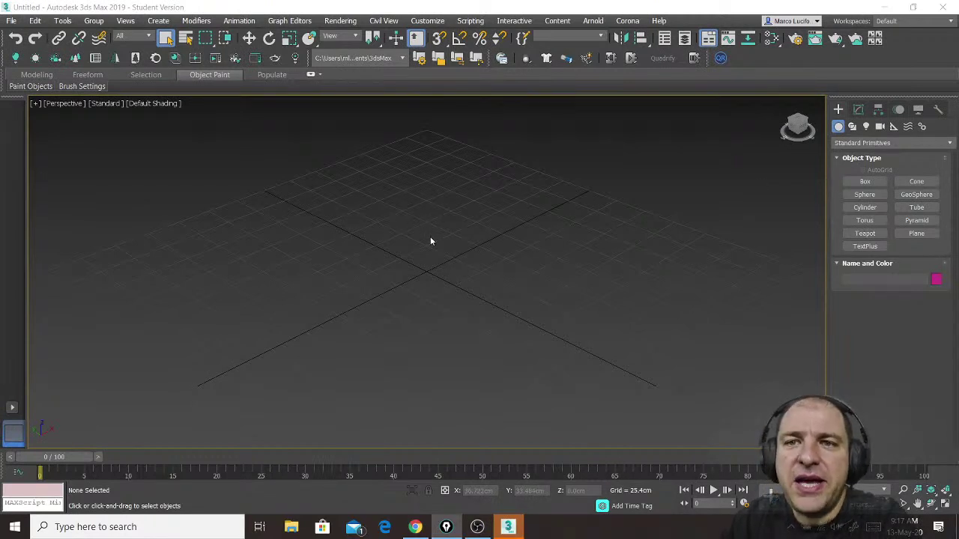
# Create a floor slab box about 384 cm long, 383 cm wide and 7.6 cm high in the perspective view.
pyautogui.click(864, 181)
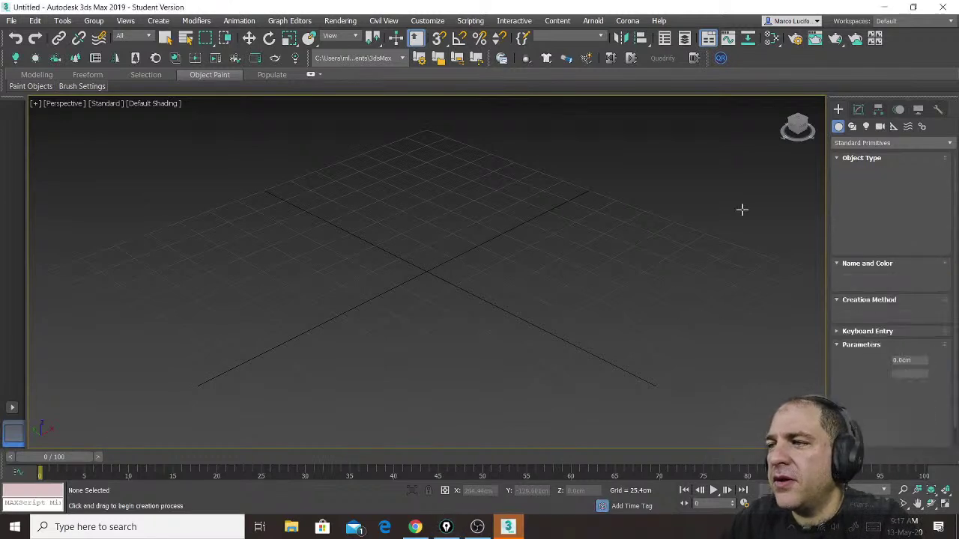
pyautogui.moveTo(418, 153); pyautogui.dragTo(417, 429)
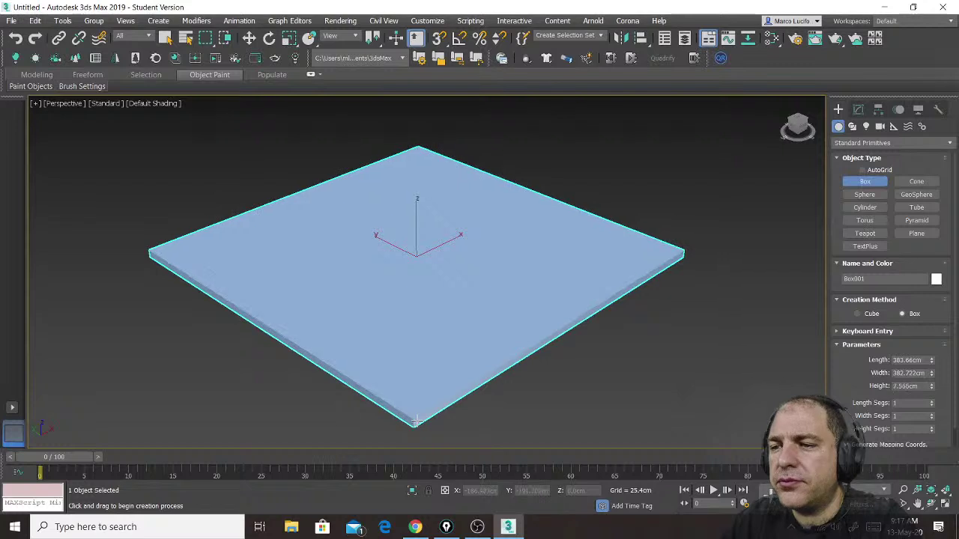
pyautogui.click(417, 421)
pyautogui.scroll(-2, 417, 421)
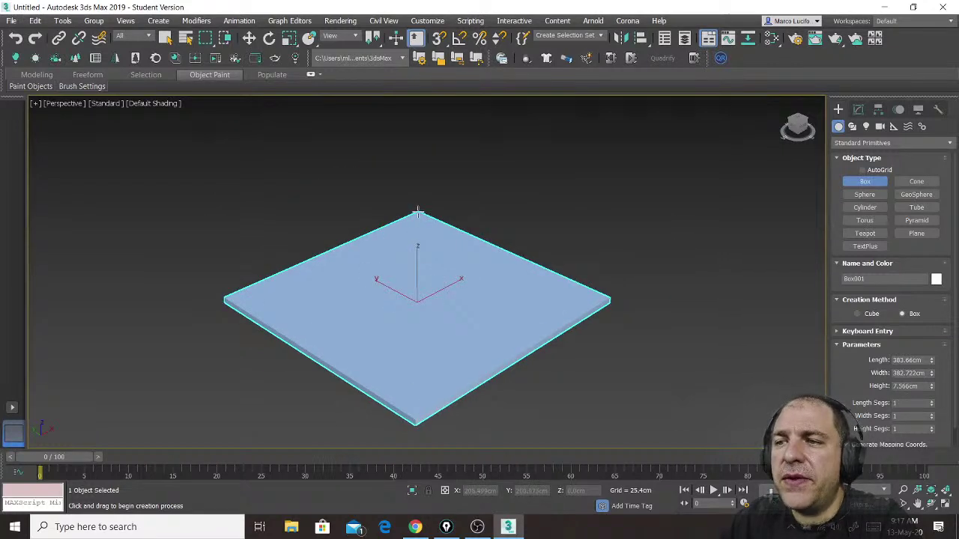
# Create box walls along the floor's two rear edges, about 14 × 385 × 282 cm and 20 × 380 × 280 cm.
pyautogui.moveTo(416, 215); pyautogui.dragTo(229, 303)
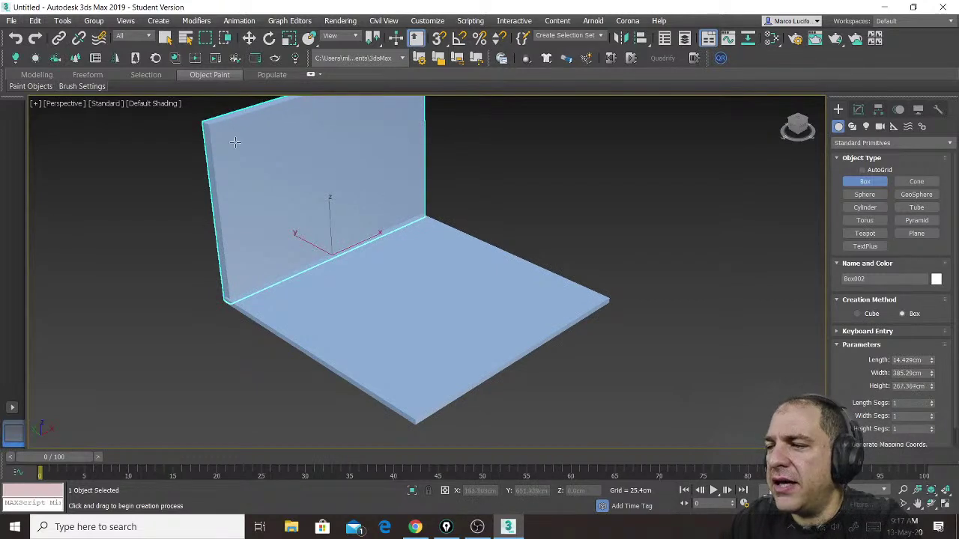
pyautogui.click(235, 138)
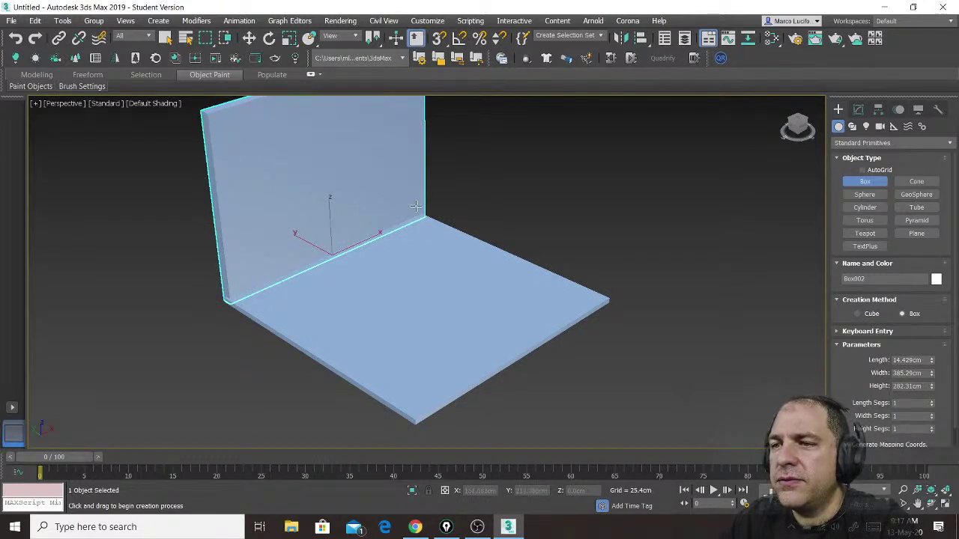
pyautogui.moveTo(418, 211); pyautogui.dragTo(603, 304)
pyautogui.scroll(-4, 603, 304)
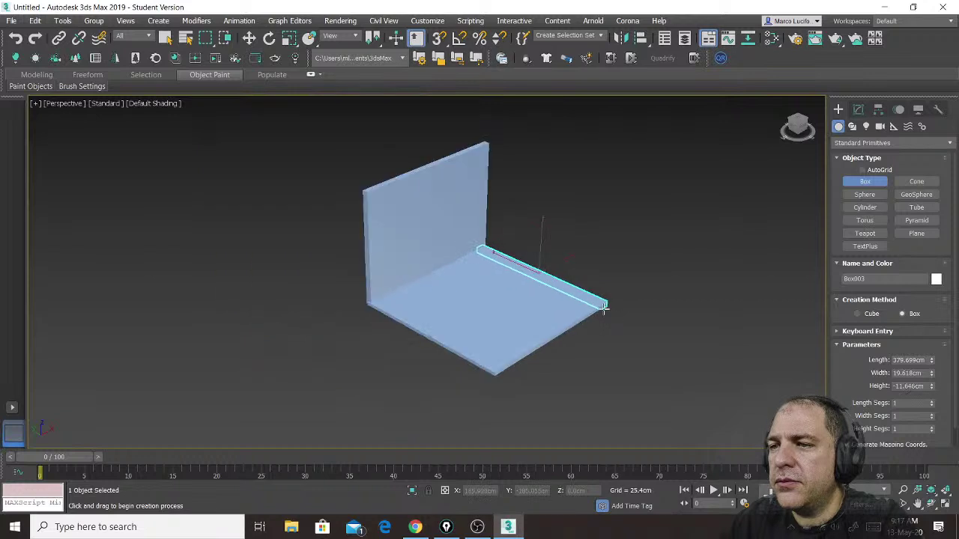
pyautogui.click(607, 193)
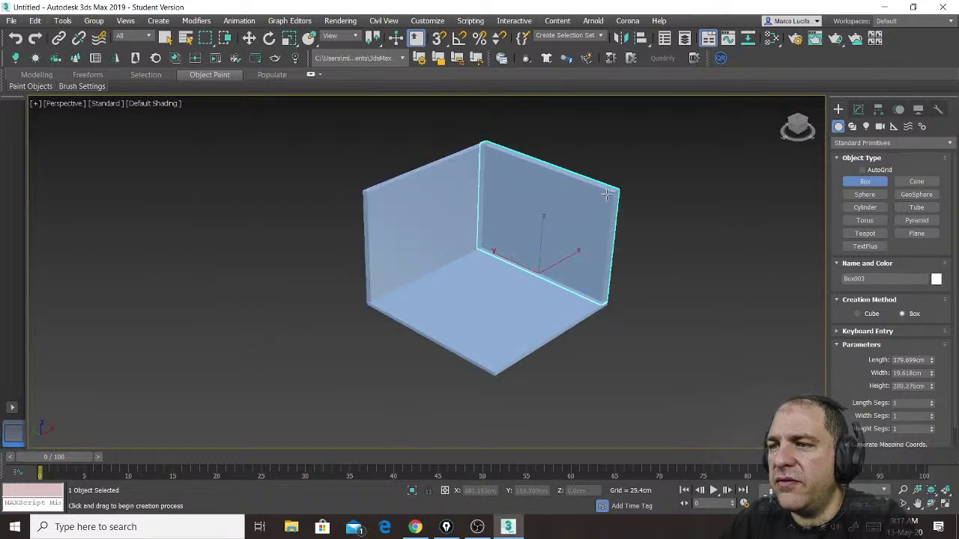
# Create a third box wall about 15 × 398 cm along the floor's front-right edge, as tall as the other walls.
pyautogui.moveTo(608, 300); pyautogui.dragTo(493, 376)
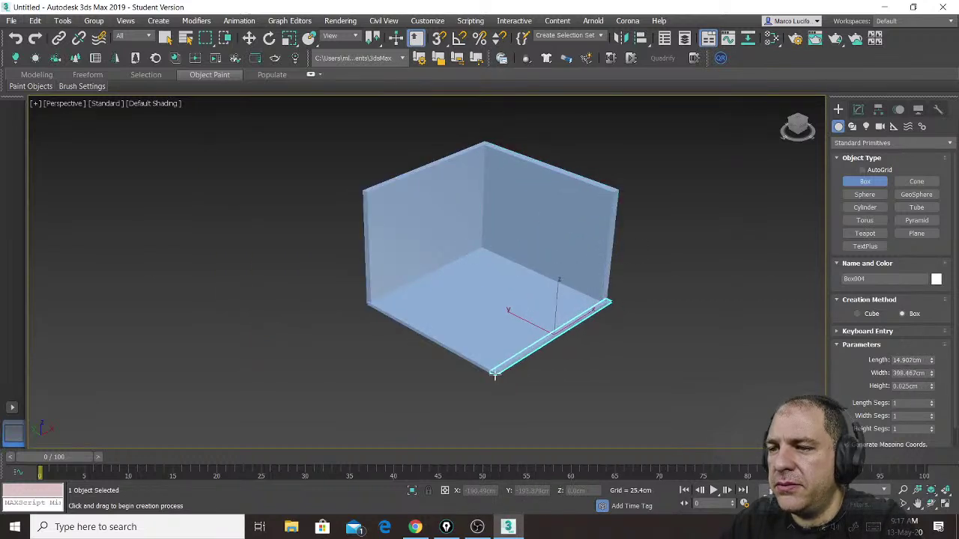
pyautogui.click(518, 251)
pyautogui.rightClick(445, 306)
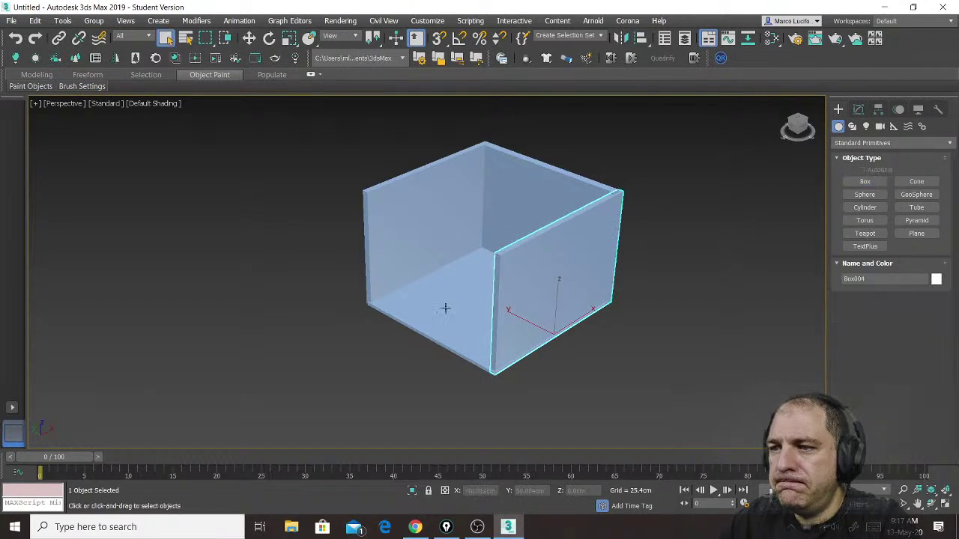
# Clone the floor slab upward as one instance at about Z 273 cm to form the ceiling on the walls.
pyautogui.click(447, 318)
pyautogui.rightClick(450, 315)
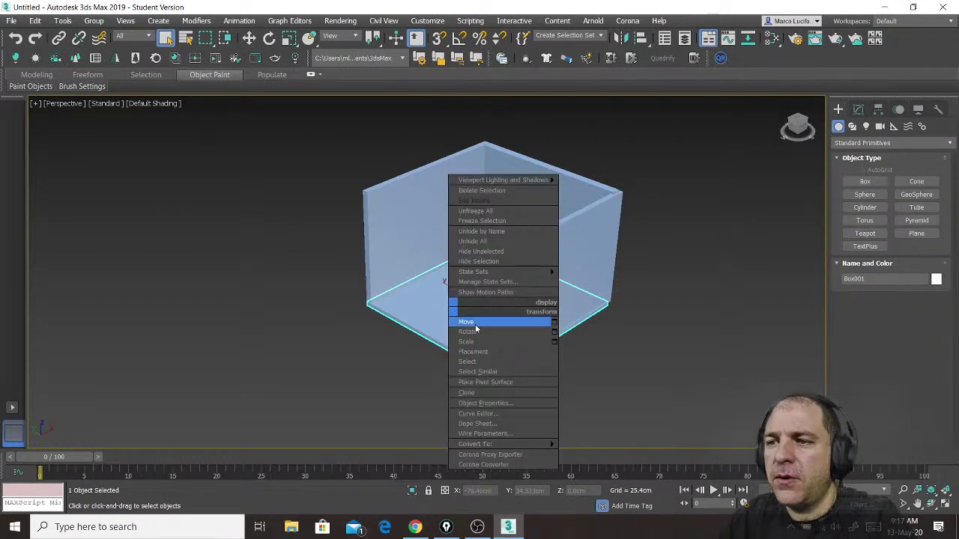
pyautogui.click(473, 322)
pyautogui.moveTo(488, 275)
pyautogui.keyDown('shift'); pyautogui.mouseDown()
pyautogui.moveTo(501, 159)
pyautogui.moveTo(504, 166)
pyautogui.mouseUp(); pyautogui.keyUp('shift')
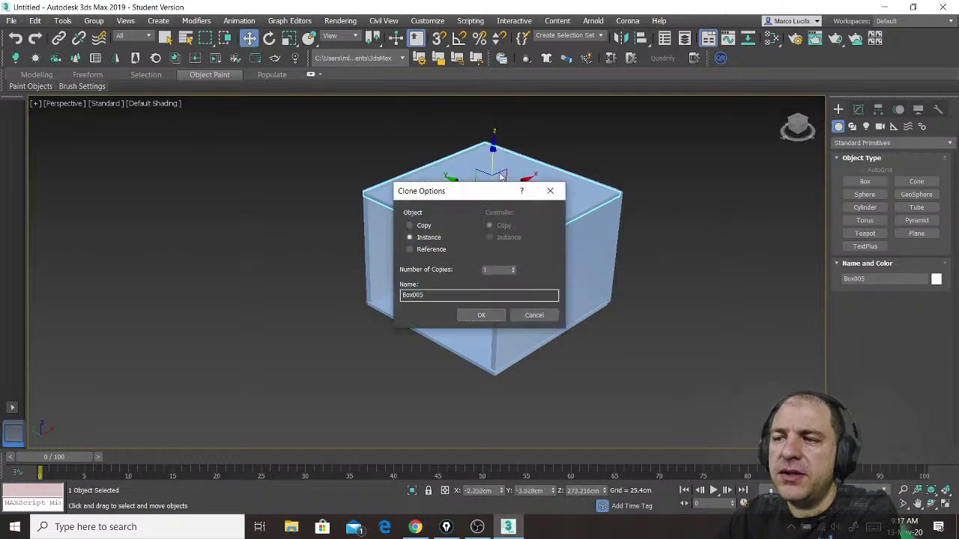
pyautogui.click(481, 314)
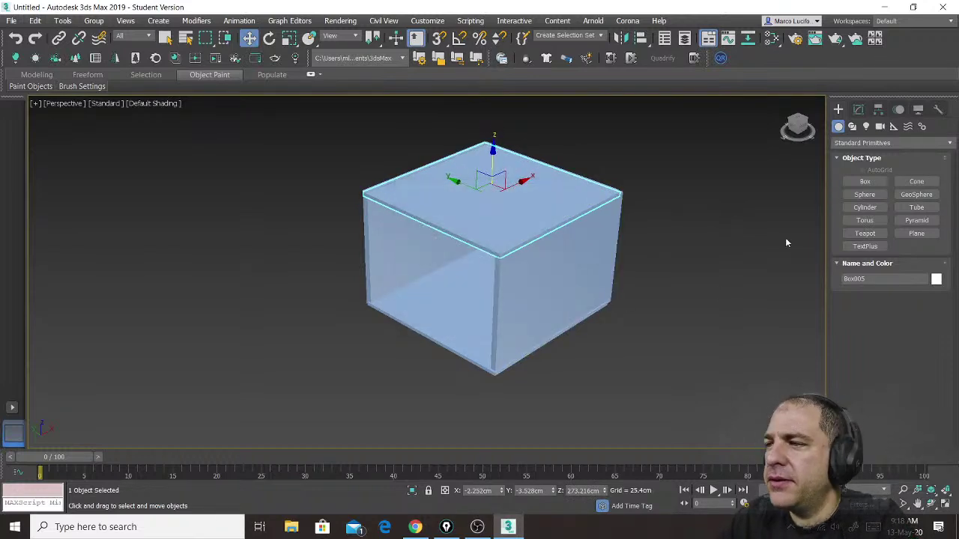
# Create a small box about 19 × 36 × 56 cm on the room floor as a table pedestal.
pyautogui.click(867, 182)
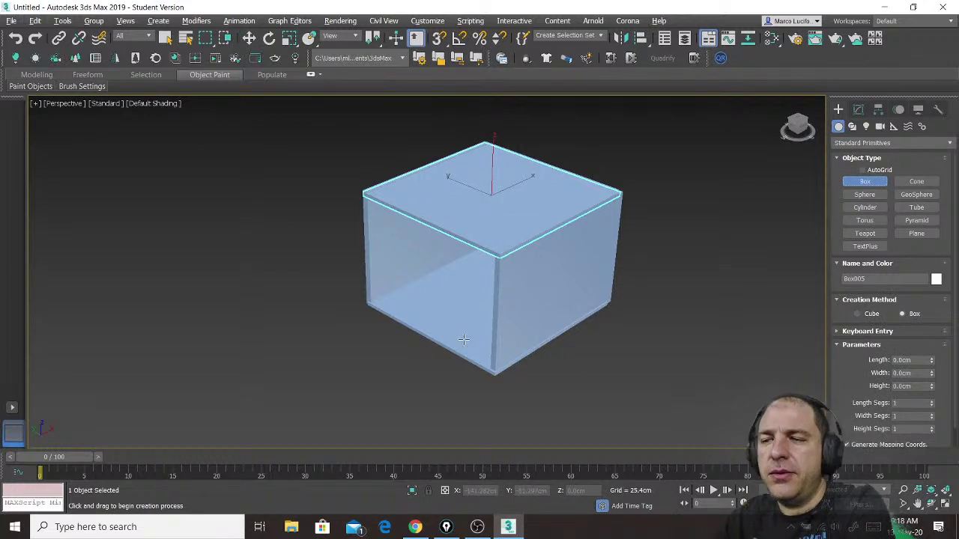
pyautogui.keyDown('alt'); pyautogui.moveTo(462, 338); pyautogui.dragTo(491, 325, button='middle'); pyautogui.keyUp('alt')
pyautogui.scroll(5, 490, 325)
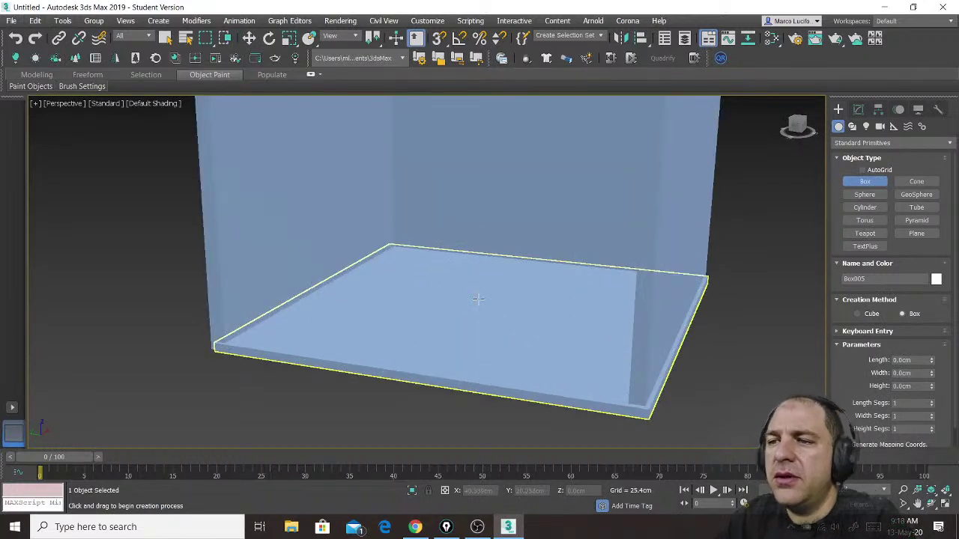
pyautogui.moveTo(479, 302); pyautogui.dragTo(488, 313)
pyautogui.click(485, 259)
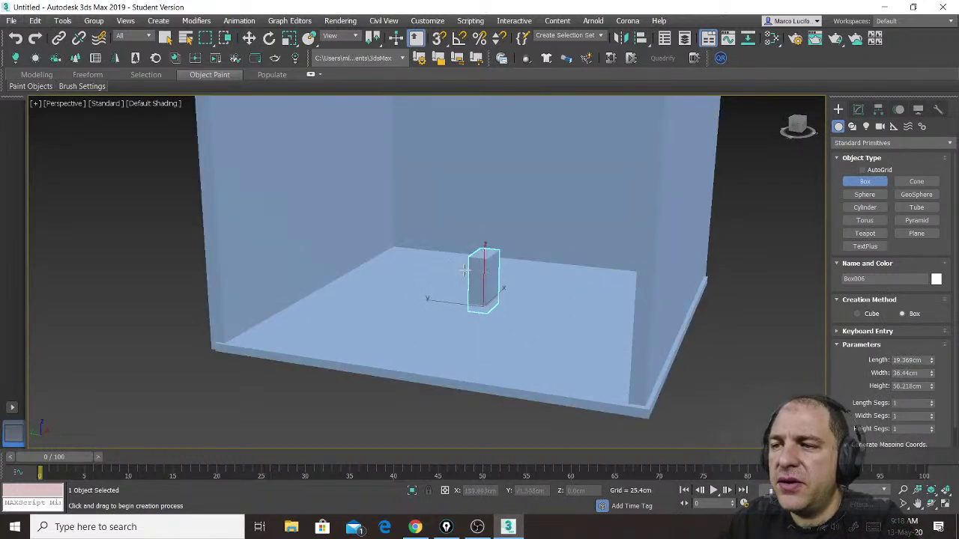
# Create a tabletop box about 103 × 207 × 3.5 cm around the pedestal and raise it to about Z 54 cm.
pyautogui.moveTo(464, 269); pyautogui.dragTo(492, 339)
pyautogui.click(491, 335)
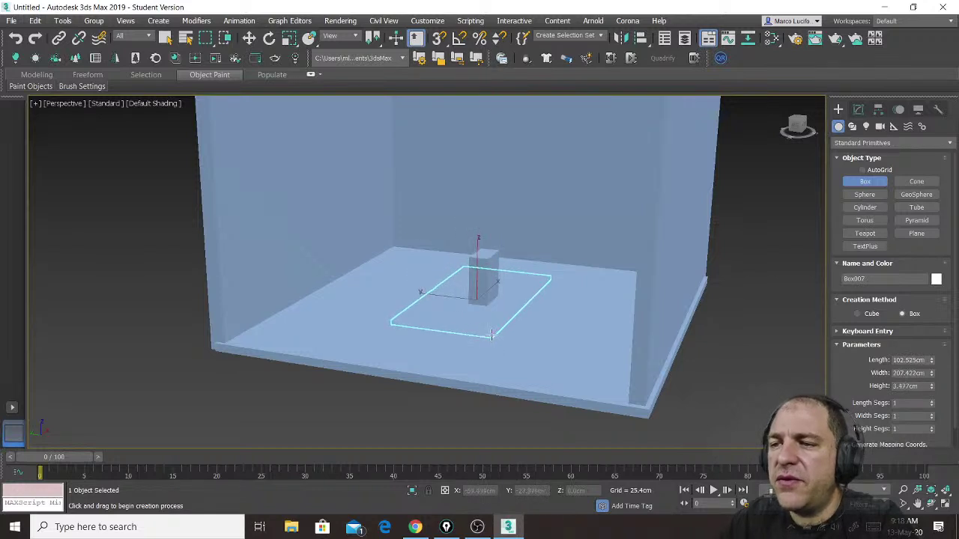
pyautogui.press('w')
pyautogui.moveTo(478, 291); pyautogui.dragTo(477, 219)
pyautogui.keyDown('alt'); pyautogui.moveTo(541, 292); pyautogui.dragTo(535, 306, button='middle'); pyautogui.keyUp('alt')
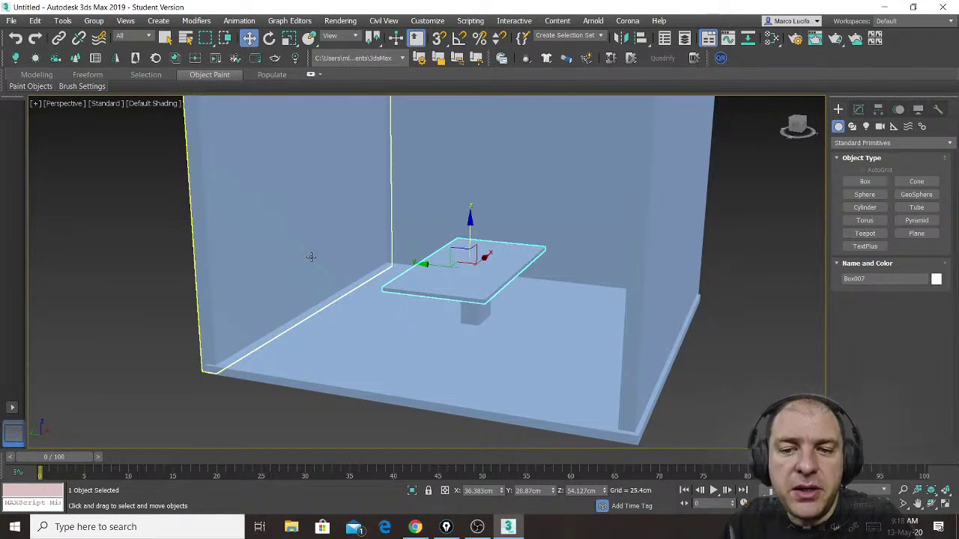
# Set the perspective viewport to illuminate with scene lights and turn on its shadows.
pyautogui.click(105, 104)
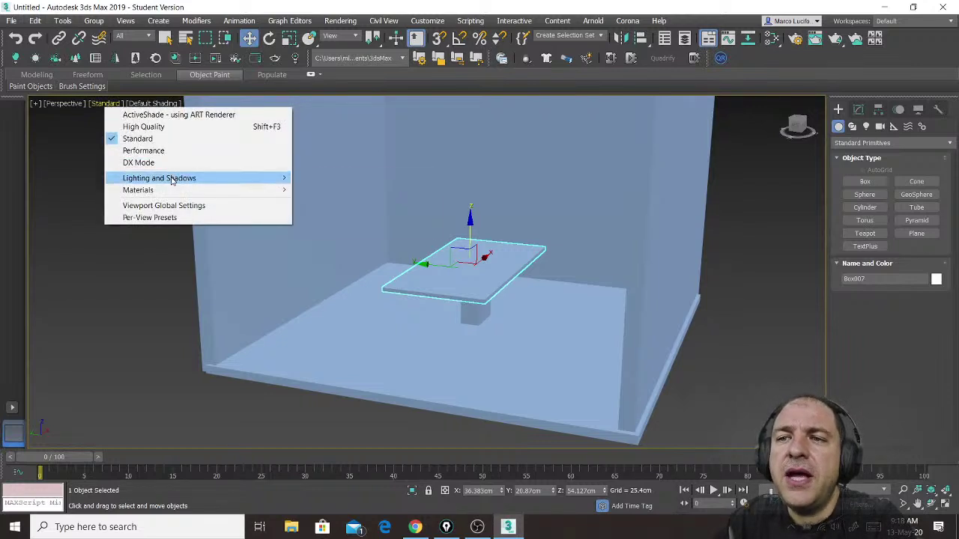
pyautogui.moveTo(172, 180)
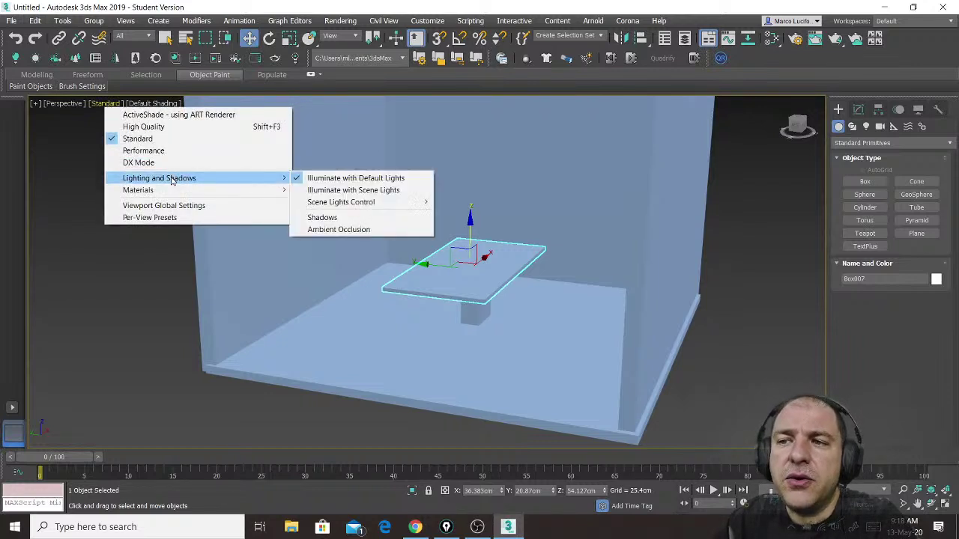
pyautogui.click(320, 192)
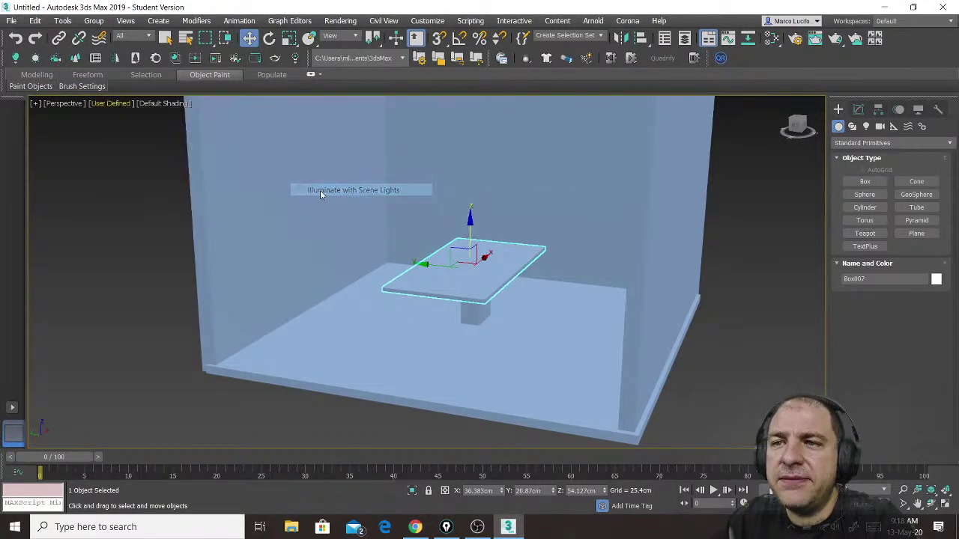
pyautogui.click(120, 105)
pyautogui.moveTo(251, 196)
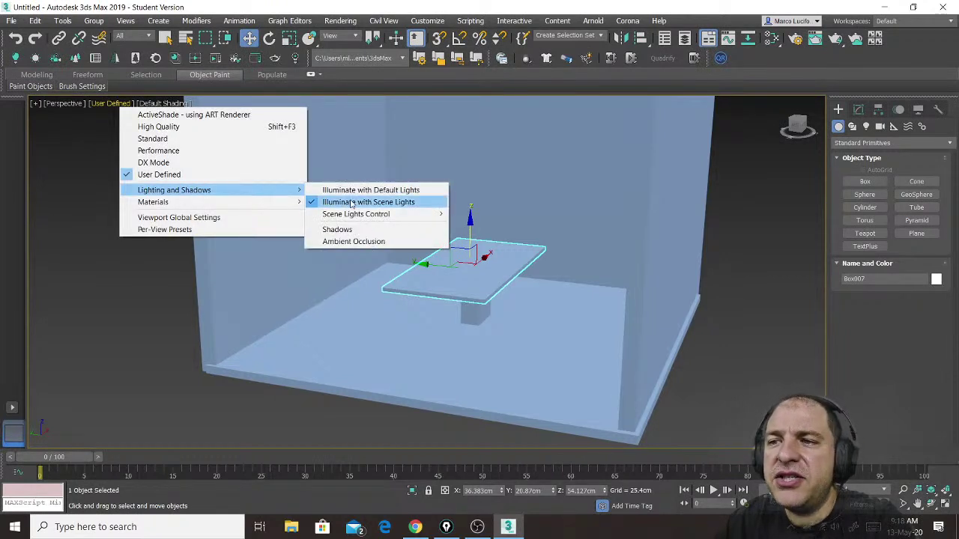
pyautogui.click(364, 235)
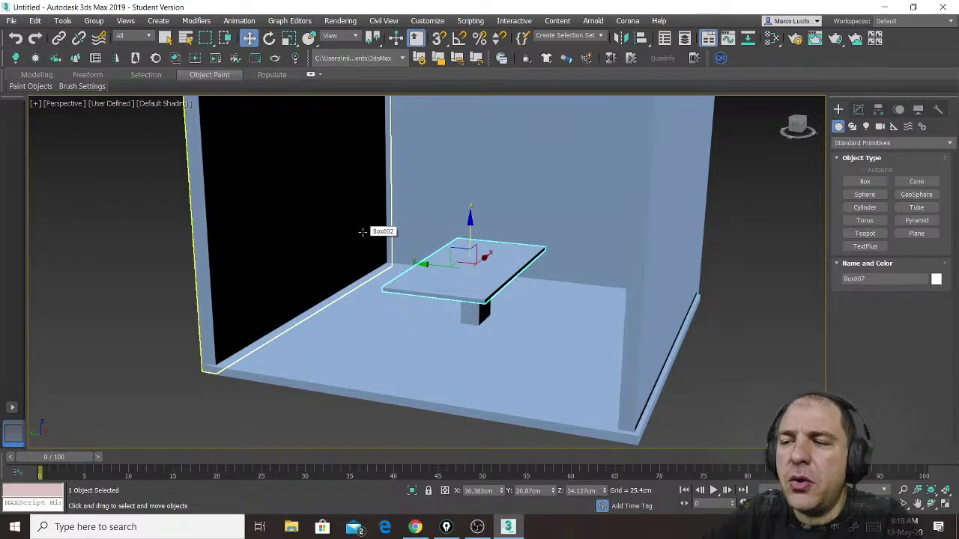
# Create a Physical Material in the Slate Material Editor with a pure white base color and roughness 1.0.
pyautogui.press('m')
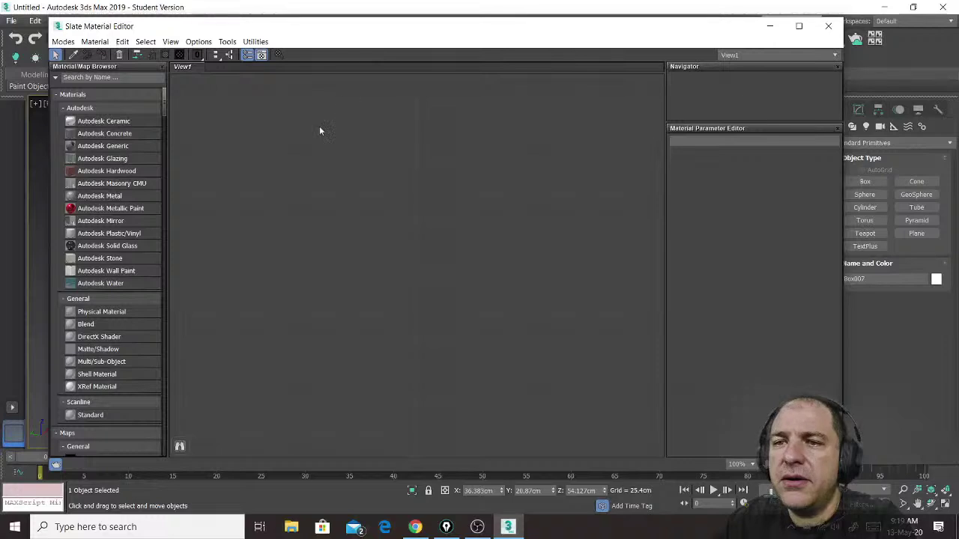
pyautogui.scroll(-1, 107, 279)
pyautogui.moveTo(87, 279); pyautogui.dragTo(343, 271)
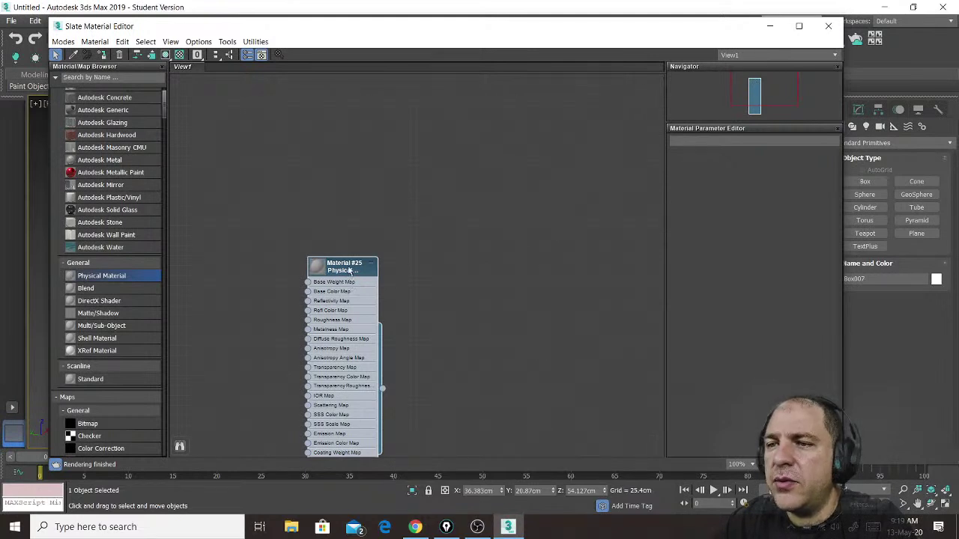
pyautogui.doubleClick(349, 272)
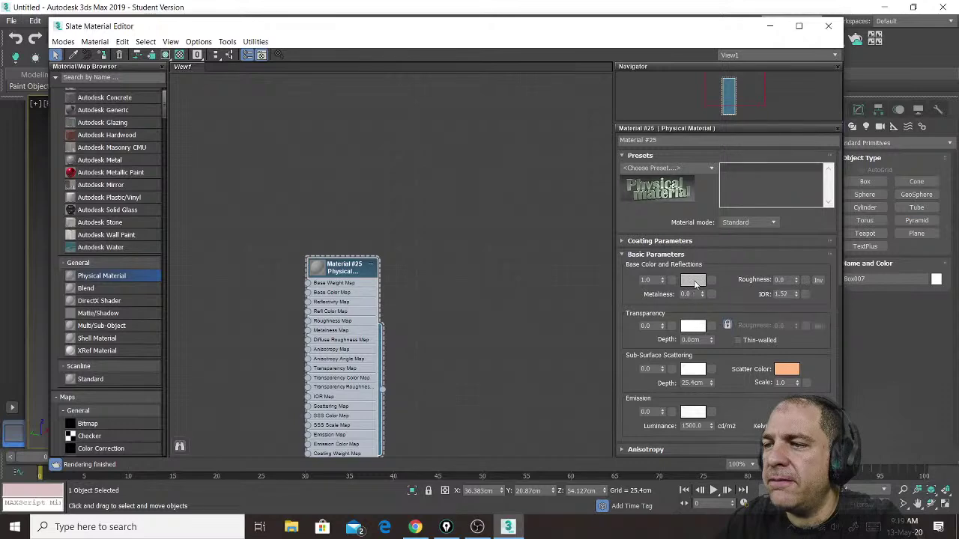
pyautogui.click(692, 282)
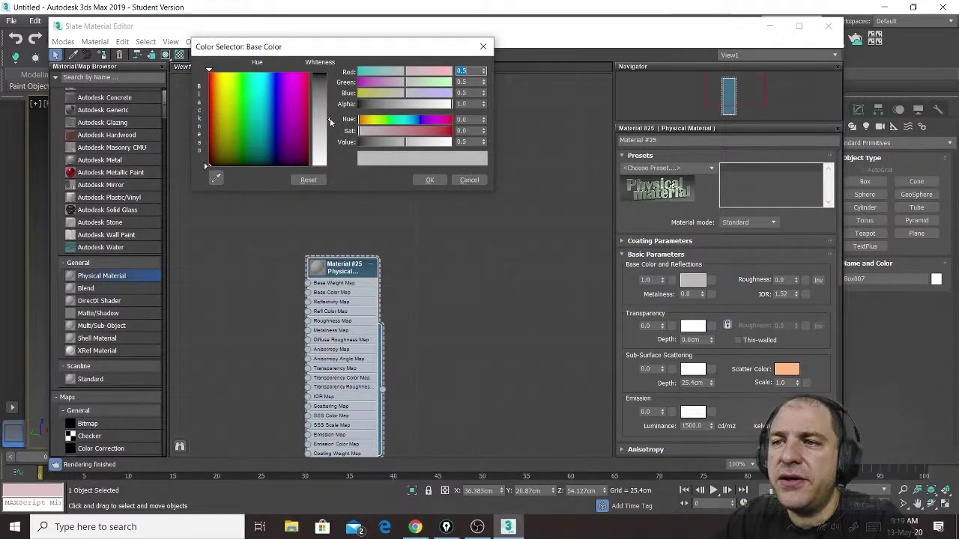
pyautogui.moveTo(329, 120); pyautogui.dragTo(330, 166)
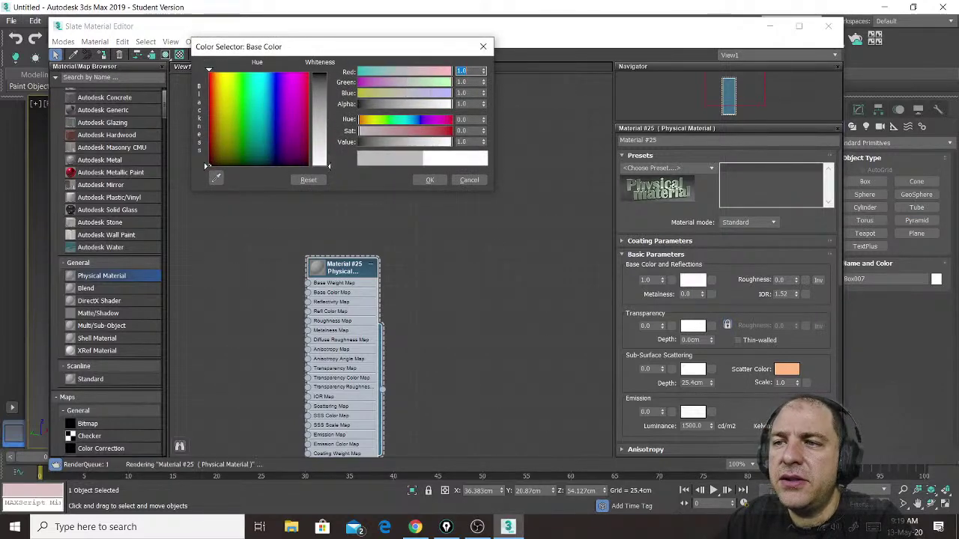
pyautogui.click(429, 180)
pyautogui.moveTo(797, 280); pyautogui.dragTo(807, 203)
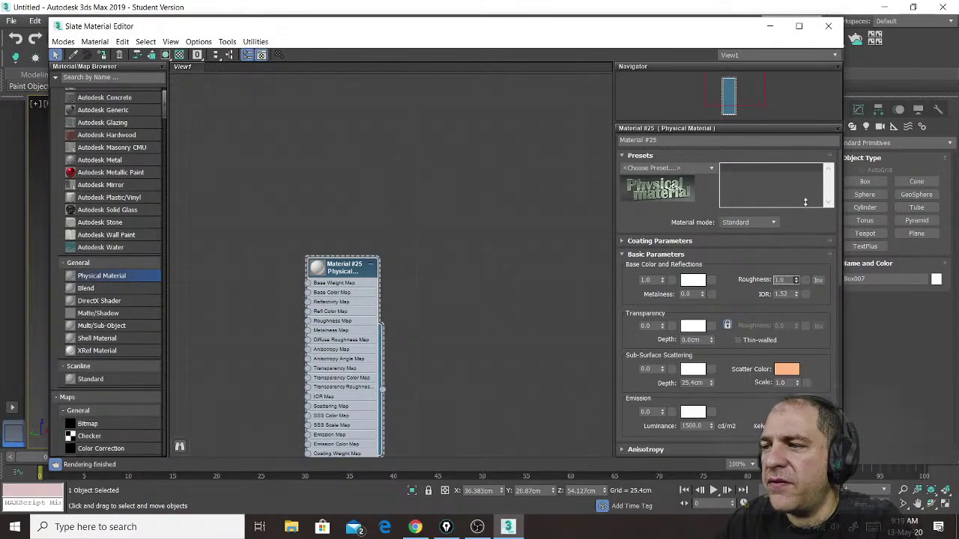
# Assign the white physical material to all seven room and table objects, and close the material editor.
pyautogui.moveTo(461, 34); pyautogui.dragTo(828, 30)
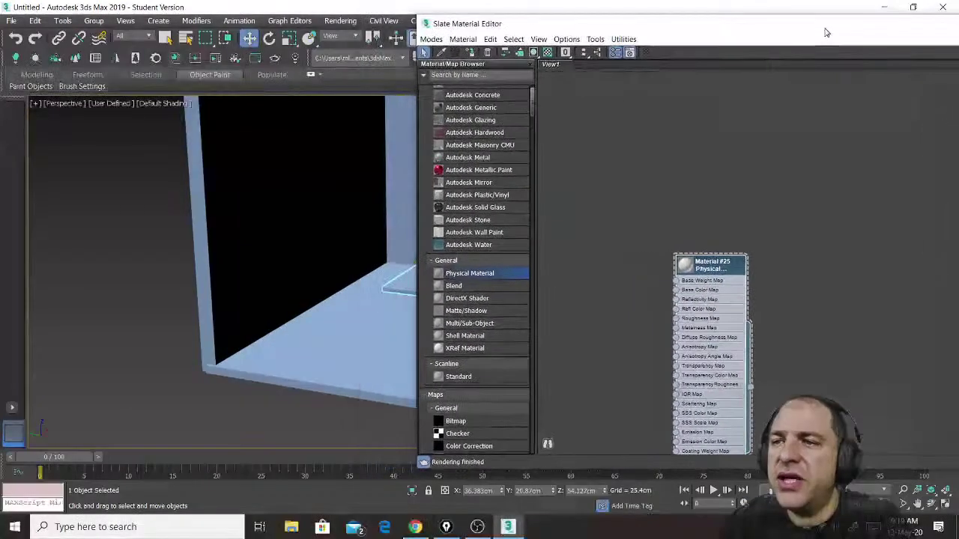
pyautogui.scroll(-8, 334, 223)
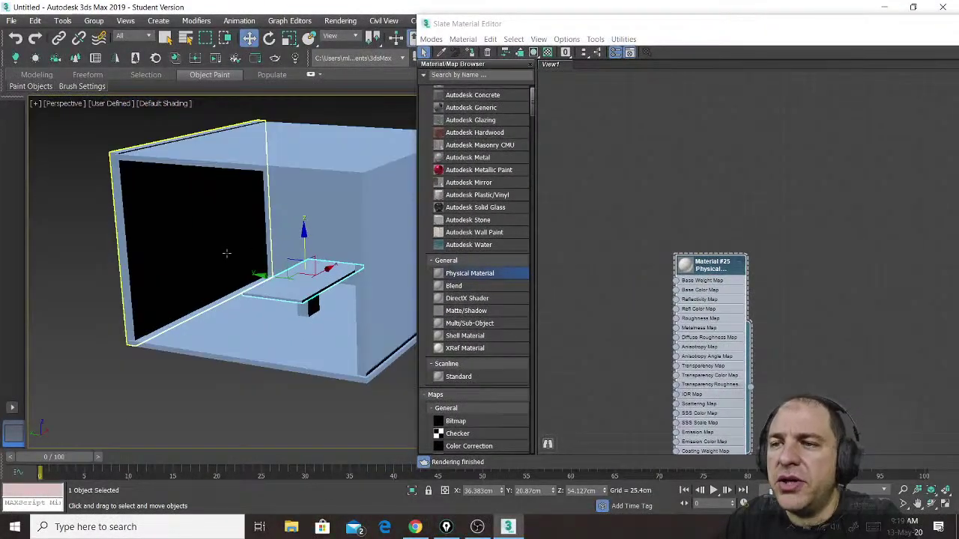
pyautogui.moveTo(133, 136); pyautogui.dragTo(408, 358)
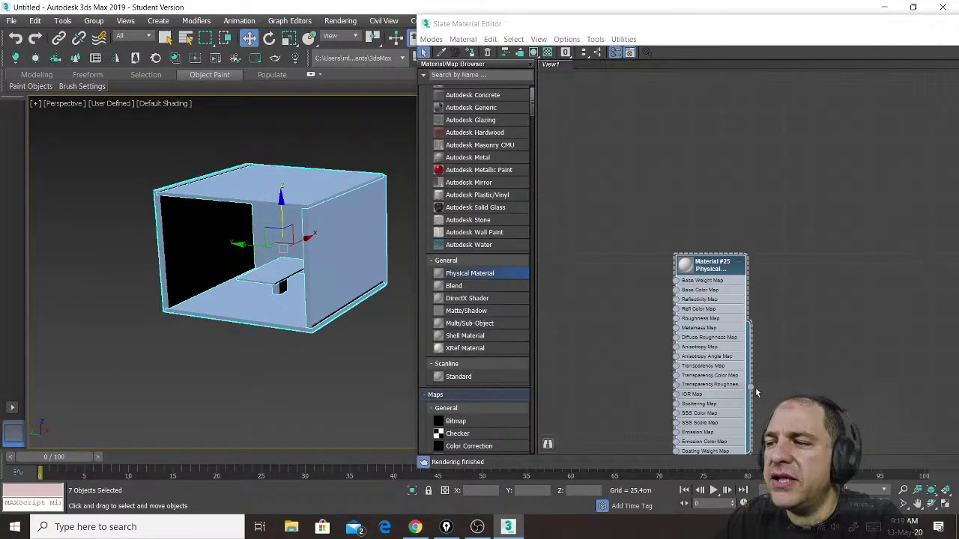
pyautogui.moveTo(750, 387); pyautogui.dragTo(338, 257)
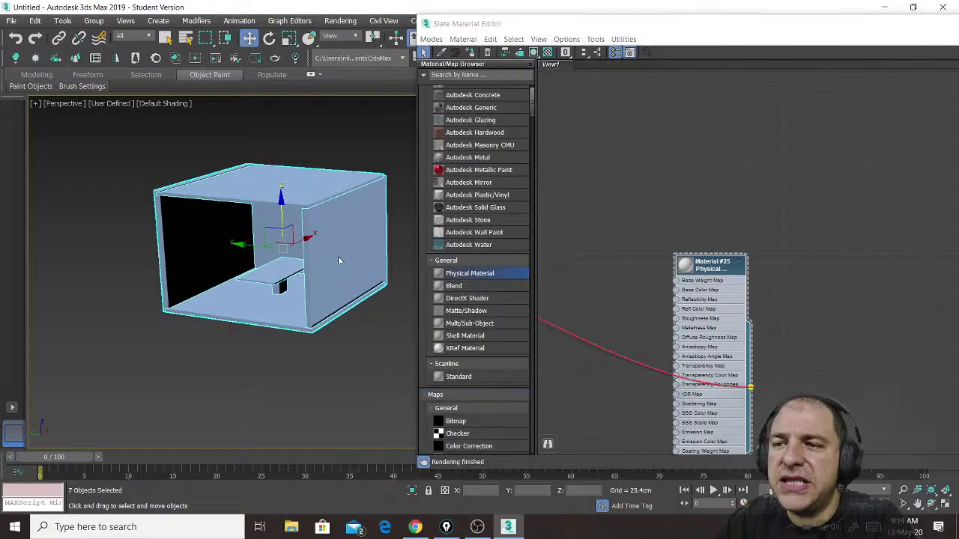
pyautogui.click(447, 285)
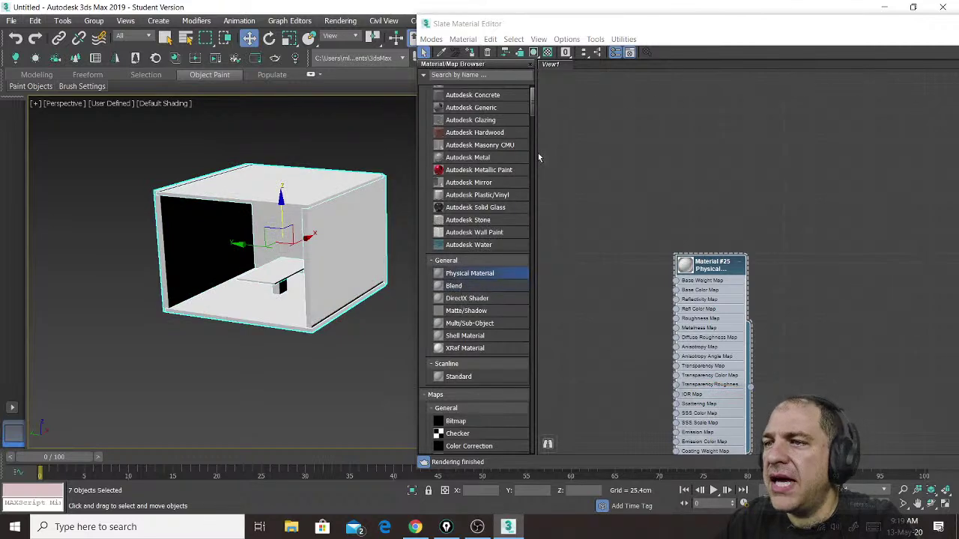
pyautogui.moveTo(829, 32); pyautogui.dragTo(620, 35)
pyautogui.moveTo(845, 32); pyautogui.dragTo(767, 34)
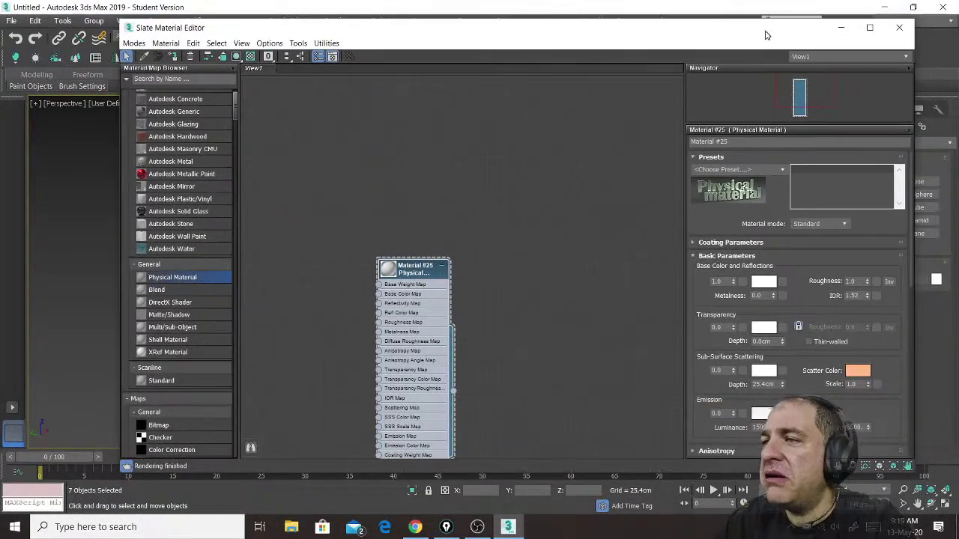
pyautogui.click(900, 29)
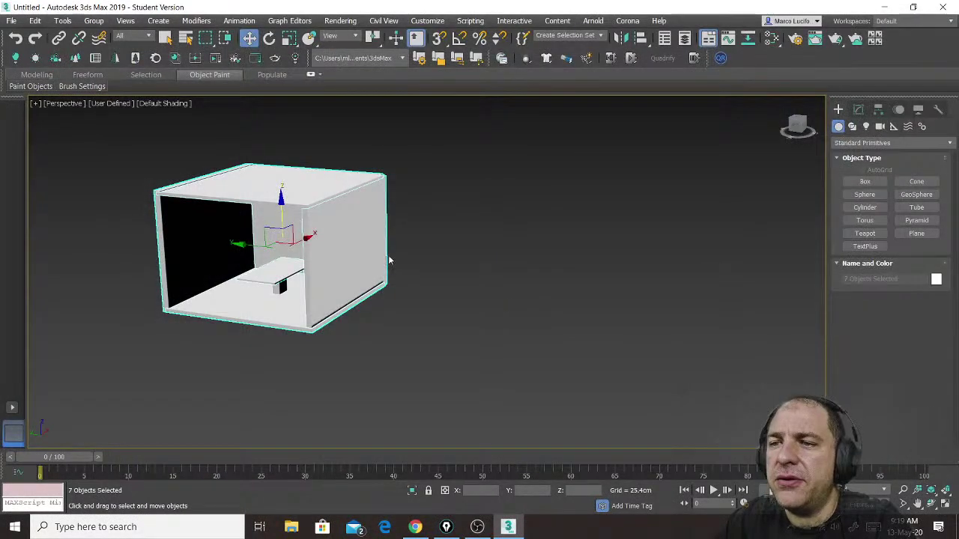
# Place a Sun Positioner in front of the room with compass radius about 200 cm, north offset 70° and sun distance about 504 cm.
pyautogui.moveTo(340, 262); pyautogui.dragTo(480, 277, button='middle')
pyautogui.scroll(3, 397, 300)
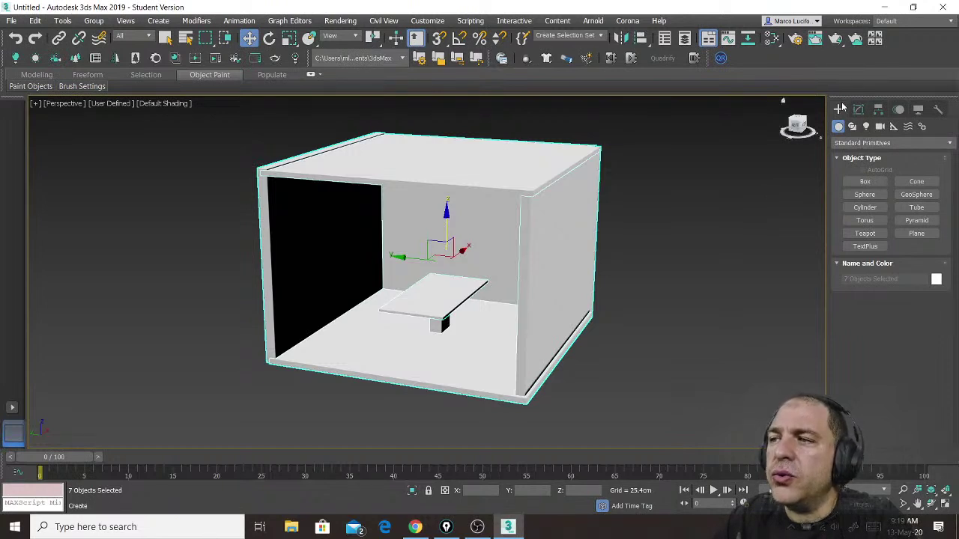
pyautogui.click(866, 128)
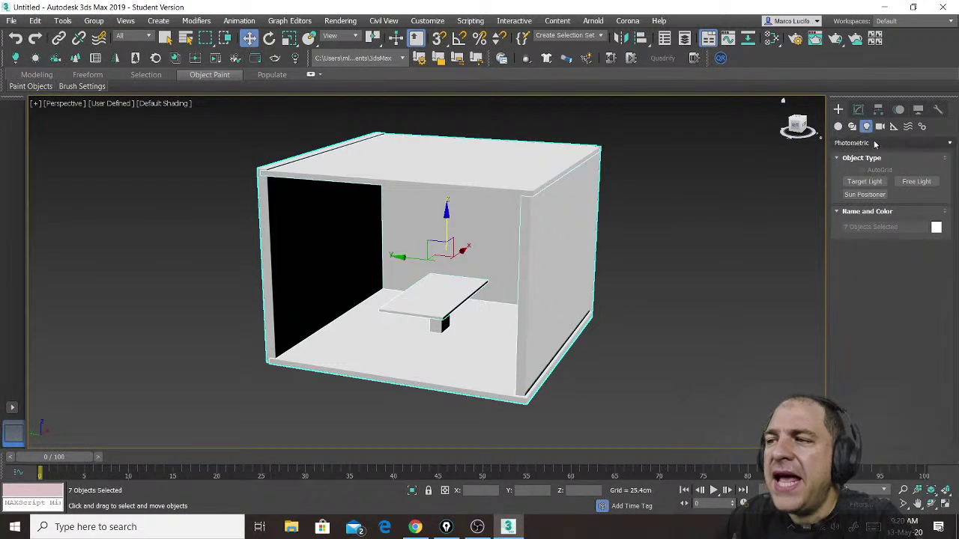
pyautogui.click(872, 195)
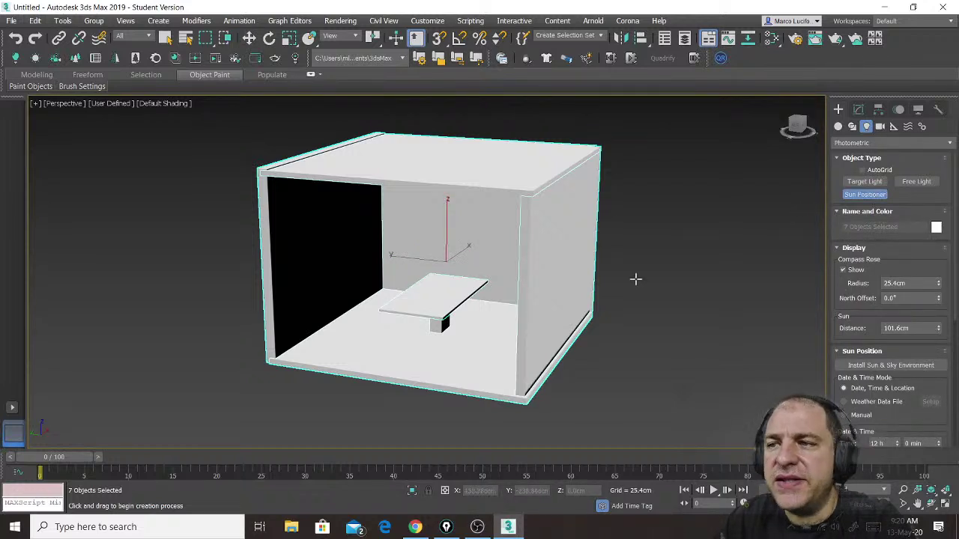
pyautogui.moveTo(629, 332); pyautogui.dragTo(573, 307, button='middle')
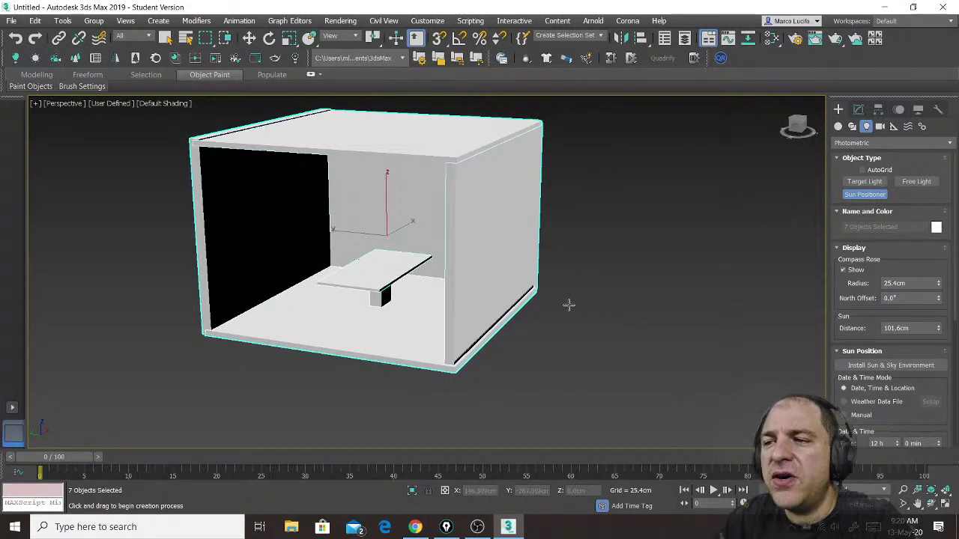
pyautogui.scroll(-3, 573, 307)
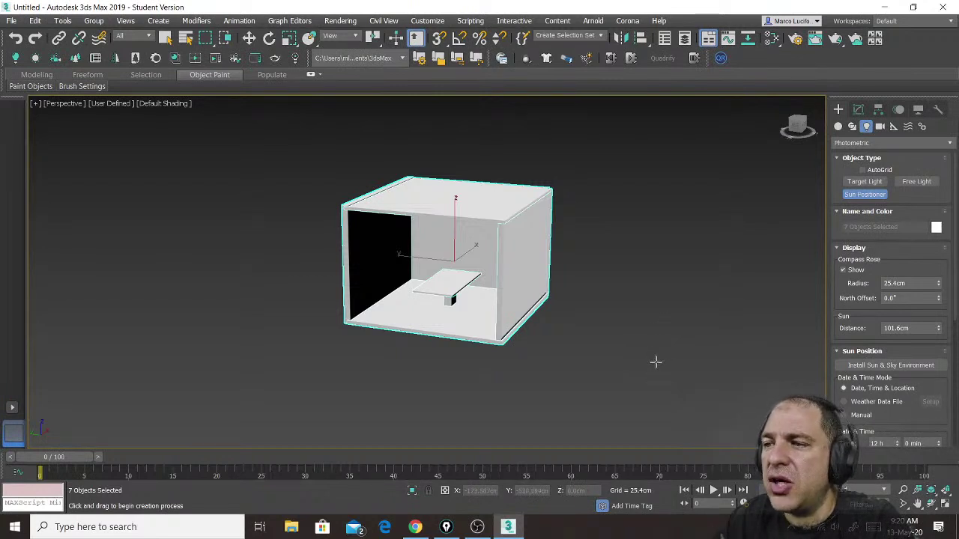
pyautogui.click(655, 362)
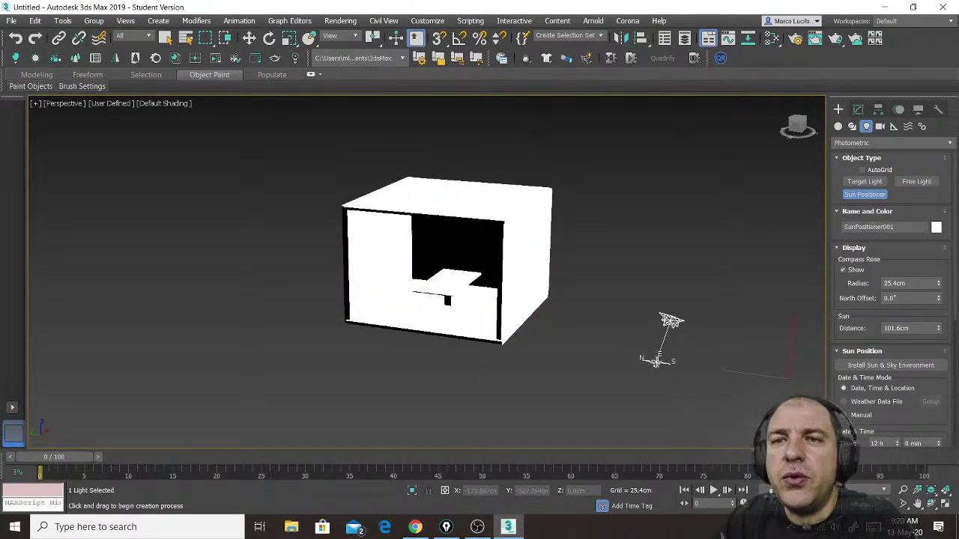
pyautogui.moveTo(656, 362); pyautogui.dragTo(646, 399)
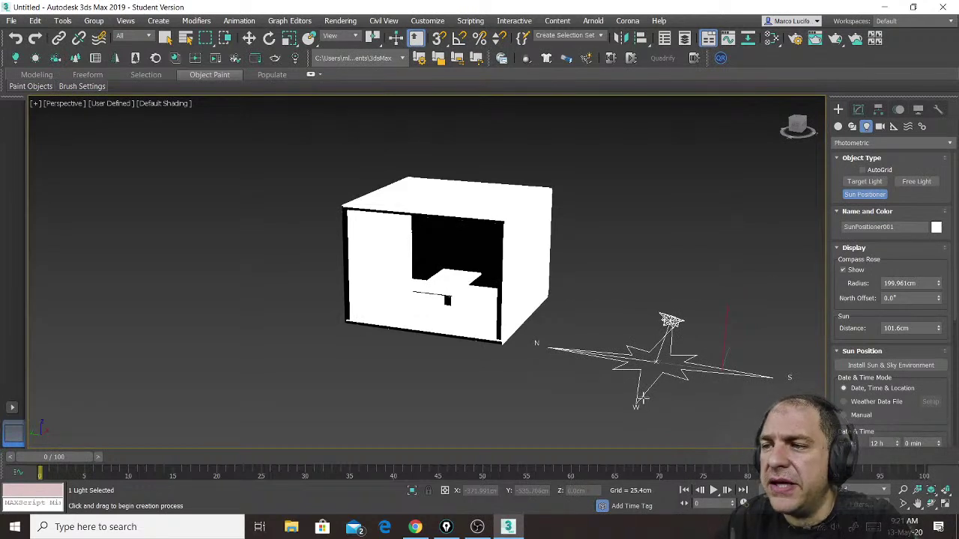
pyautogui.moveTo(642, 399)
pyautogui.mouseDown()
pyautogui.moveTo(715, 401)
pyautogui.moveTo(682, 411)
pyautogui.moveTo(615, 402)
pyautogui.moveTo(540, 368)
pyautogui.moveTo(542, 334)
pyautogui.moveTo(589, 303)
pyautogui.moveTo(651, 308)
pyautogui.moveTo(596, 358)
pyautogui.moveTo(558, 333)
pyautogui.moveTo(615, 315)
pyautogui.moveTo(695, 323)
pyautogui.moveTo(618, 320)
pyautogui.moveTo(633, 320)
pyautogui.mouseUp()
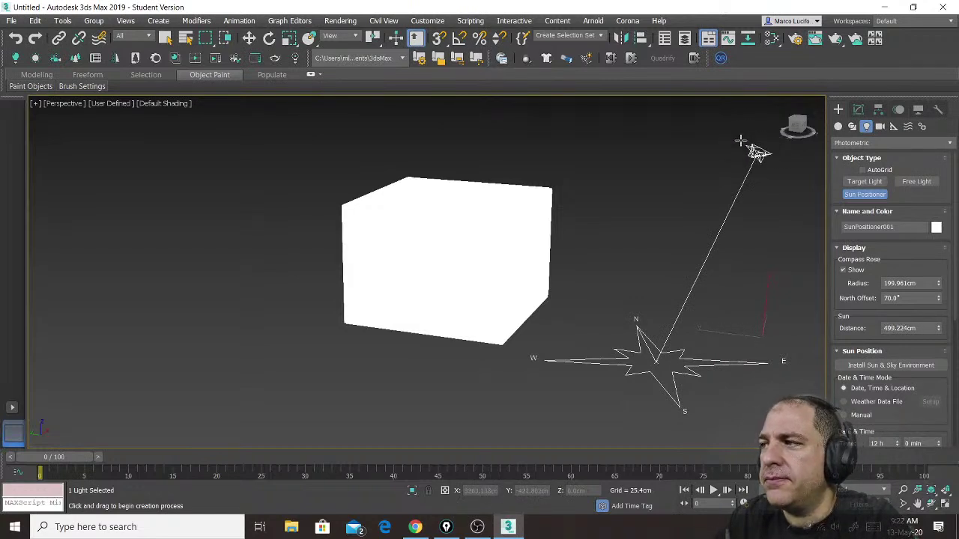
pyautogui.click(740, 138)
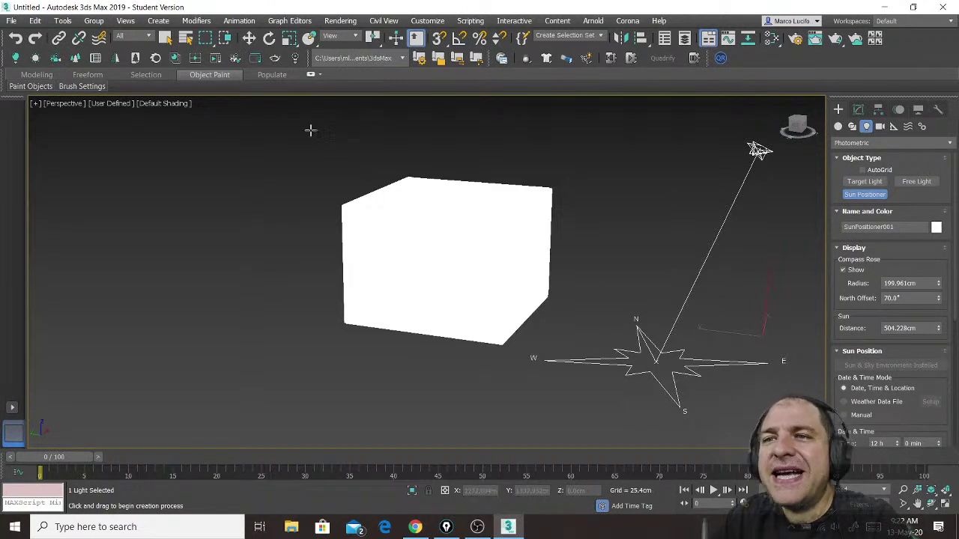
# Move the Sun Positioner slightly on the ground plane to about X -147.8 cm, Y -508.2 cm.
pyautogui.click(248, 38)
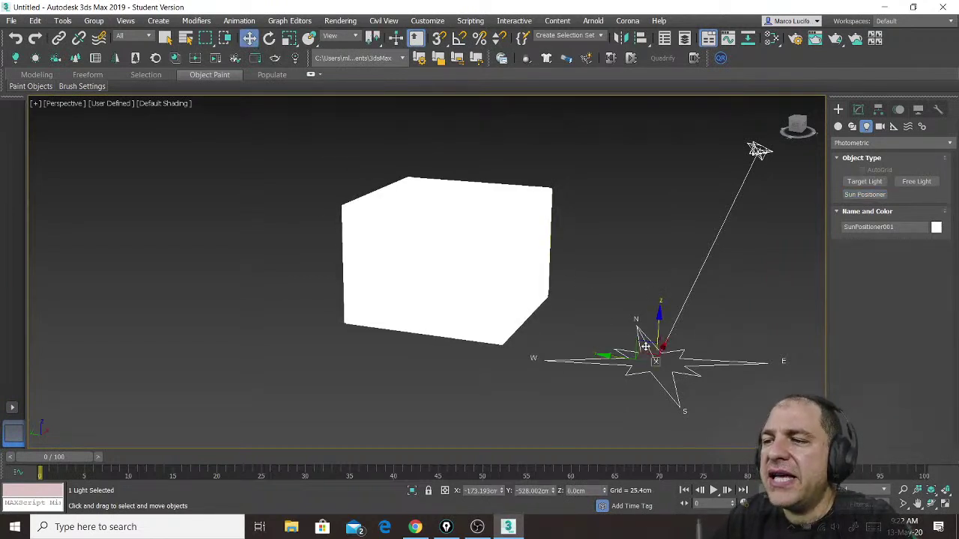
pyautogui.moveTo(646, 353)
pyautogui.mouseDown()
pyautogui.moveTo(618, 360)
pyautogui.moveTo(645, 367)
pyautogui.moveTo(650, 355)
pyautogui.moveTo(633, 345)
pyautogui.moveTo(638, 358)
pyautogui.moveTo(658, 360)
pyautogui.moveTo(632, 348)
pyautogui.moveTo(620, 356)
pyautogui.moveTo(642, 354)
pyautogui.mouseUp()
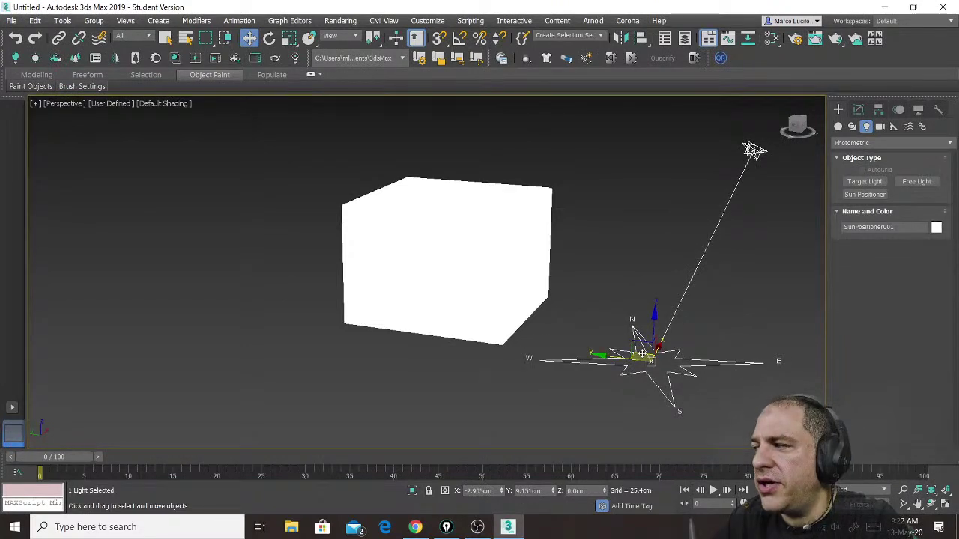
pyautogui.moveTo(642, 353); pyautogui.dragTo(634, 353)
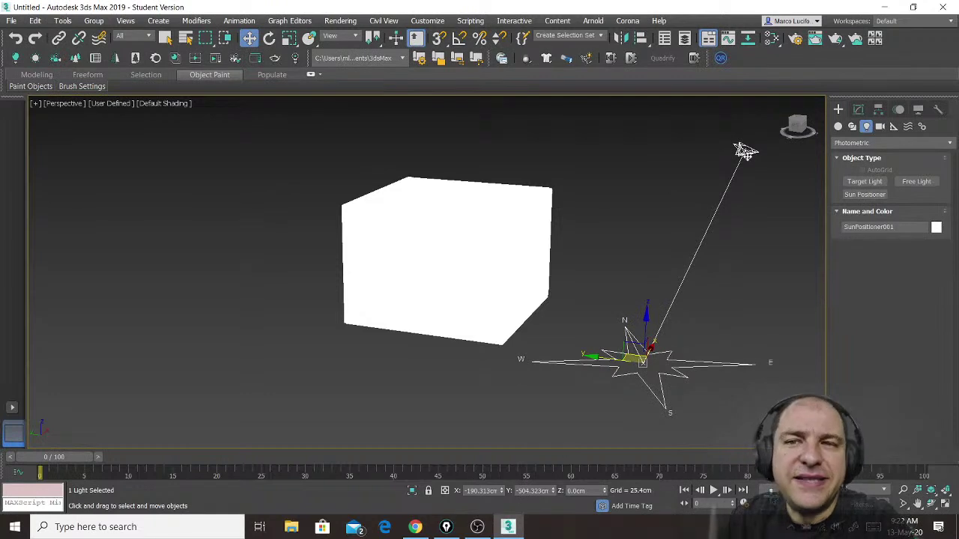
pyautogui.moveTo(744, 151)
pyautogui.mouseDown()
pyautogui.moveTo(737, 154)
pyautogui.moveTo(750, 148)
pyautogui.mouseUp()
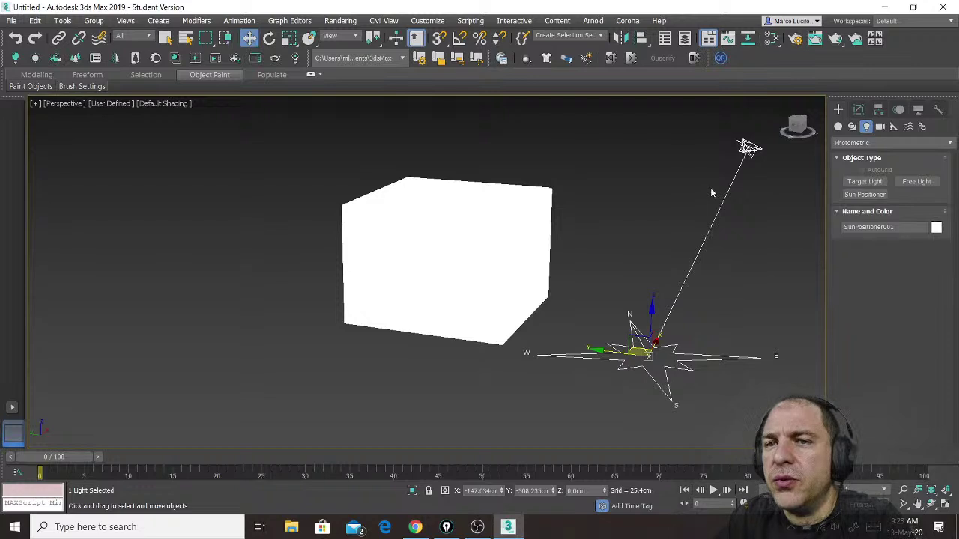
# Set the Sun Positioner's time of day to 14 h in its date and time parameters.
pyautogui.click(859, 110)
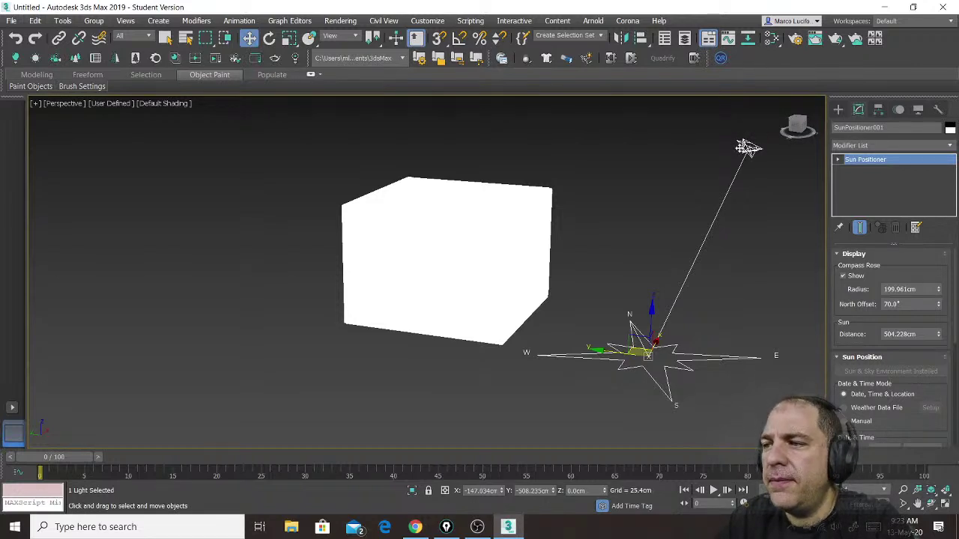
pyautogui.moveTo(873, 322); pyautogui.dragTo(872, 260)
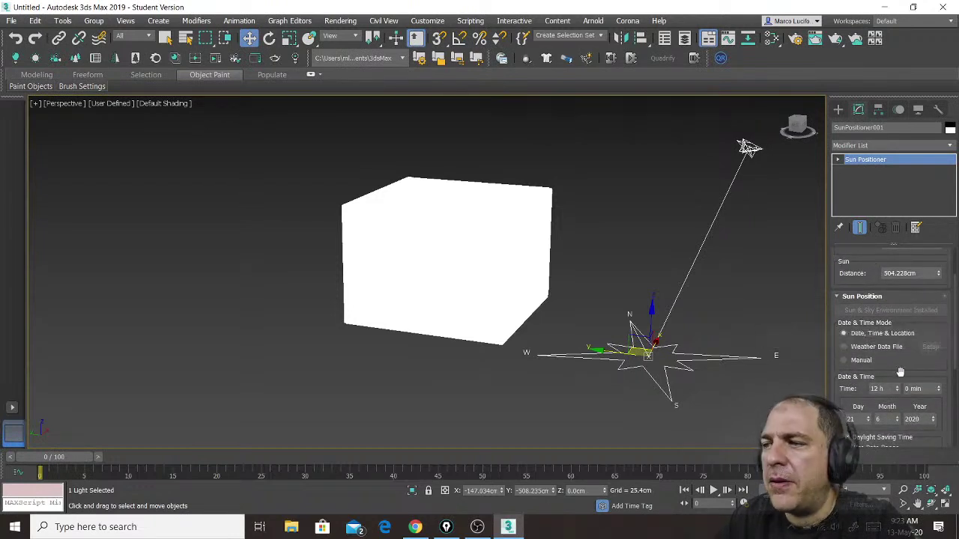
pyautogui.moveTo(901, 368); pyautogui.dragTo(903, 295)
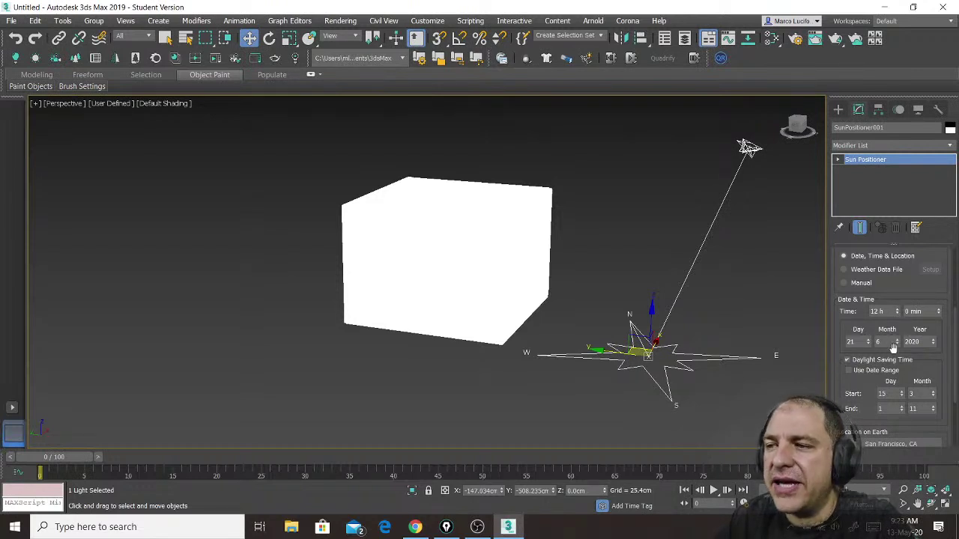
pyautogui.click(899, 311)
pyautogui.click(898, 312)
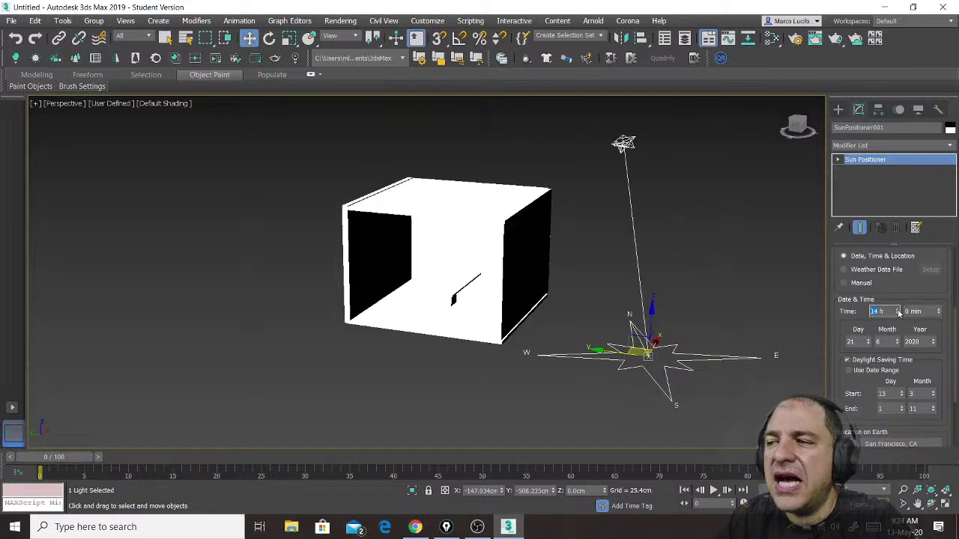
# Advance the Sun Positioner's time of day hour by hour through the night to 6 h 4 min.
pyautogui.click(898, 311)
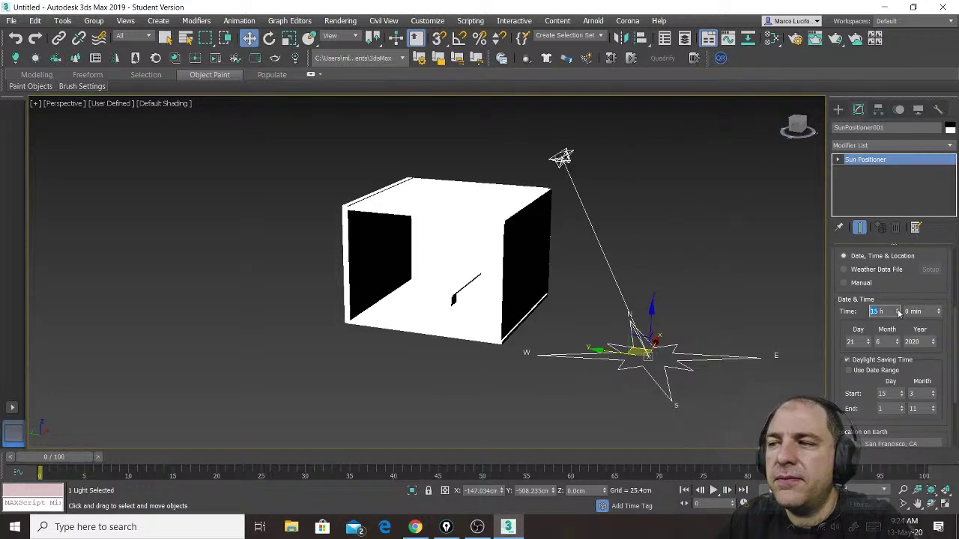
pyautogui.click(898, 312)
pyautogui.click(898, 311)
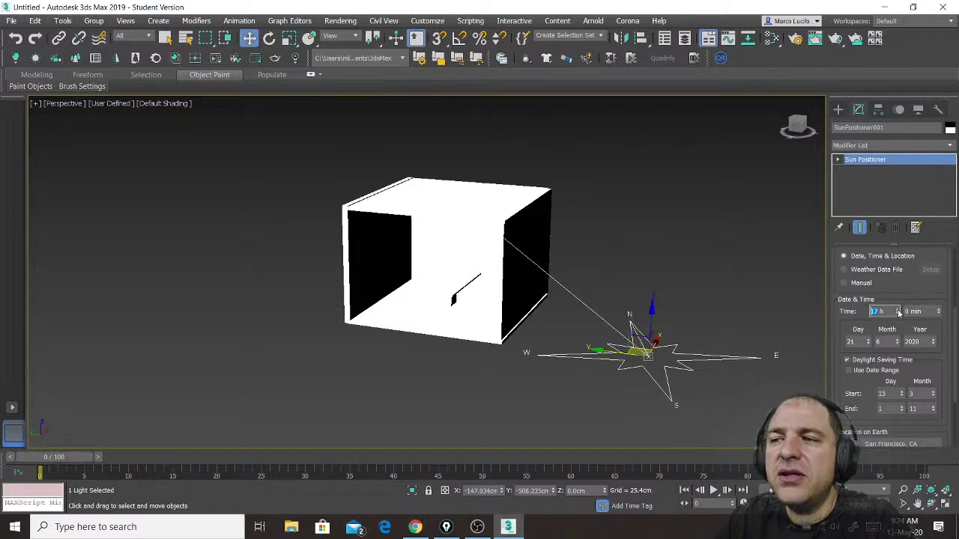
pyautogui.click(898, 311)
pyautogui.click(898, 310)
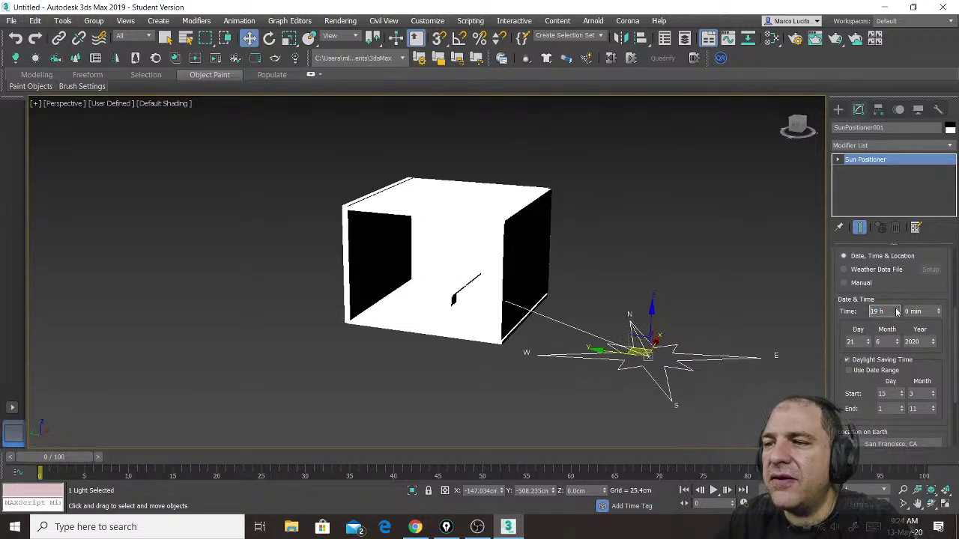
pyautogui.click(898, 309)
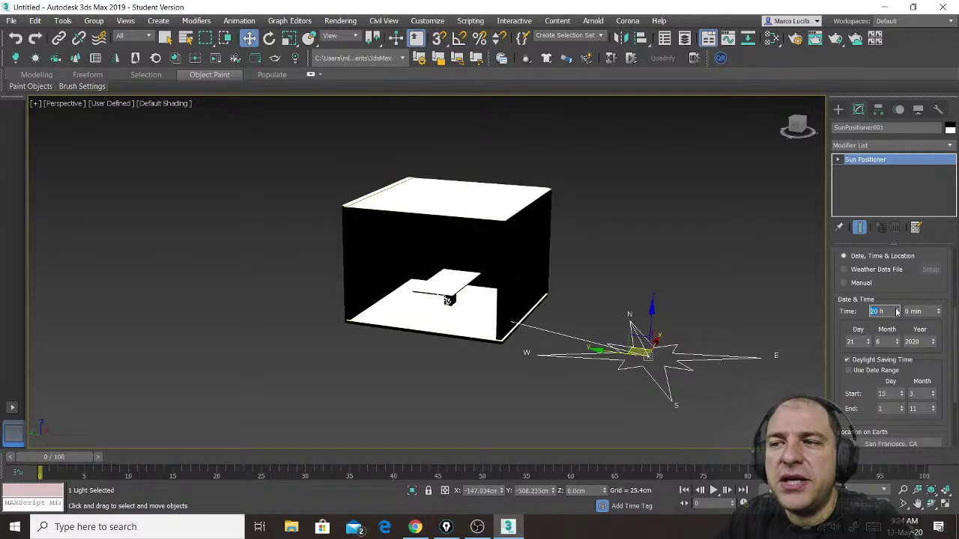
pyautogui.click(897, 310)
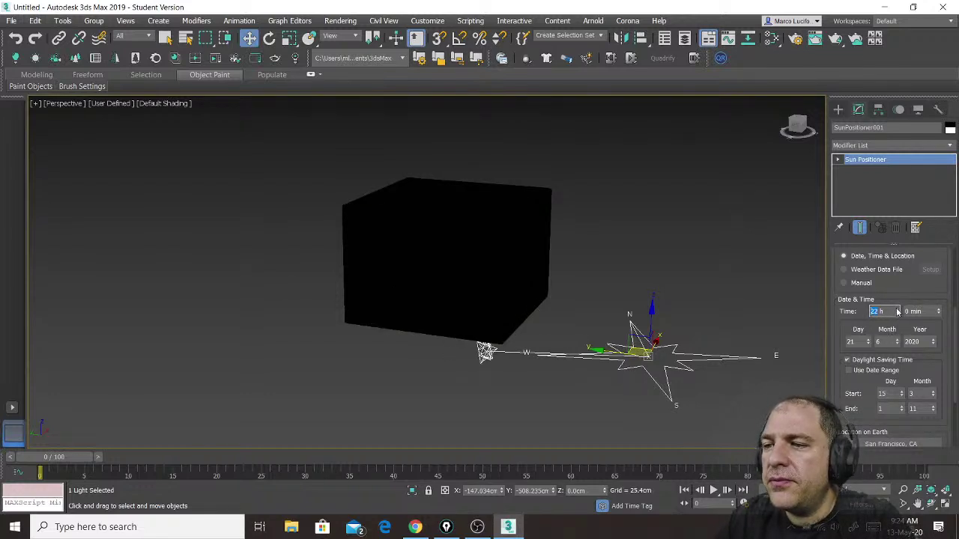
pyautogui.click(898, 309)
pyautogui.click(898, 310)
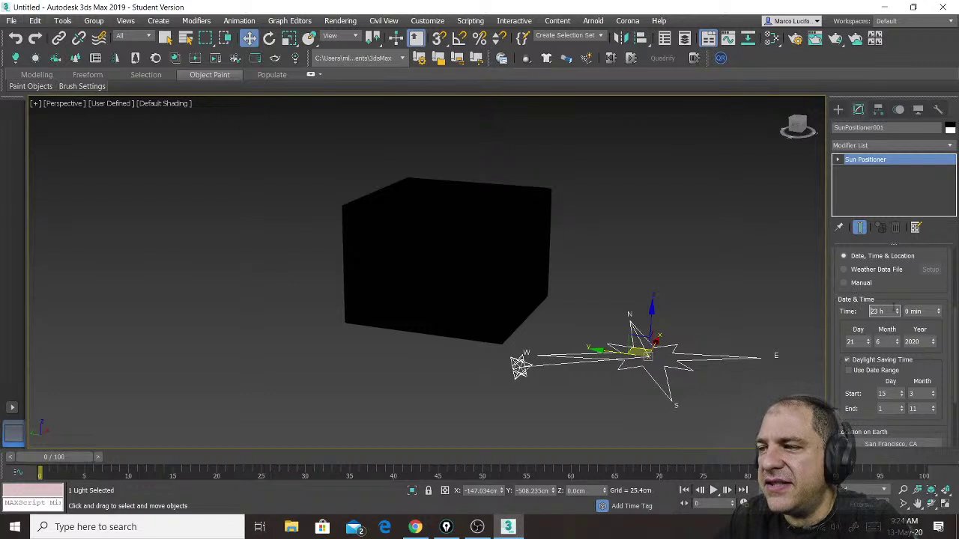
pyautogui.click(898, 310)
pyautogui.click(898, 309)
pyautogui.click(898, 309)
pyautogui.click(898, 310)
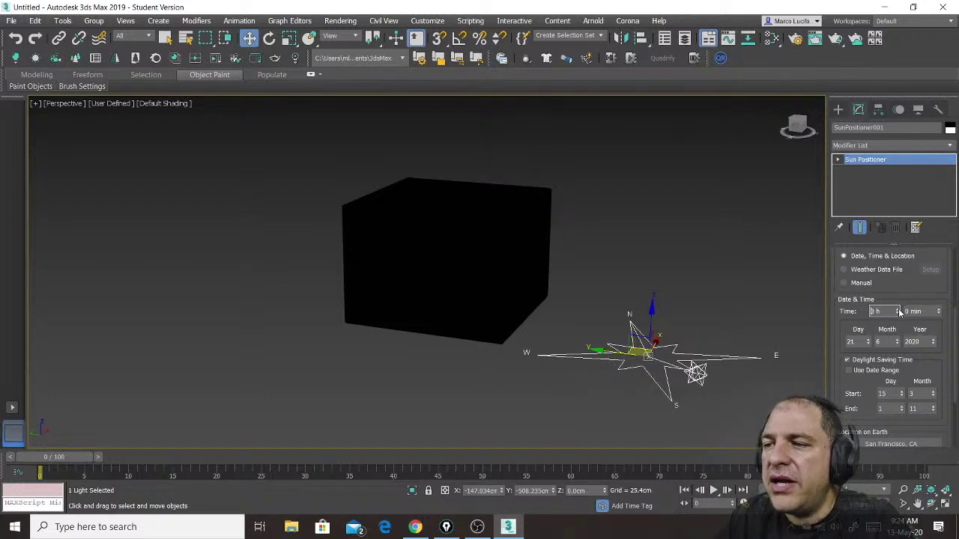
pyautogui.click(898, 309)
pyautogui.click(898, 309)
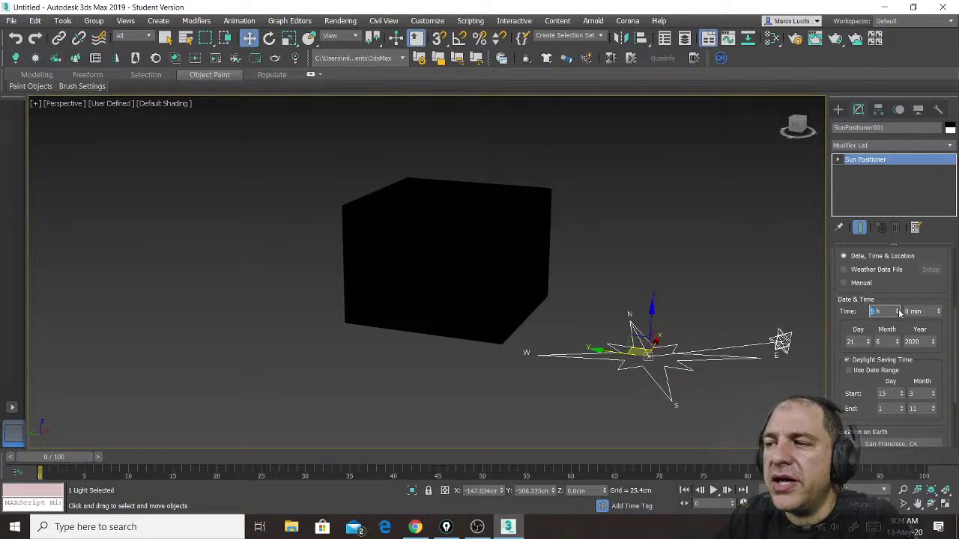
pyautogui.click(898, 310)
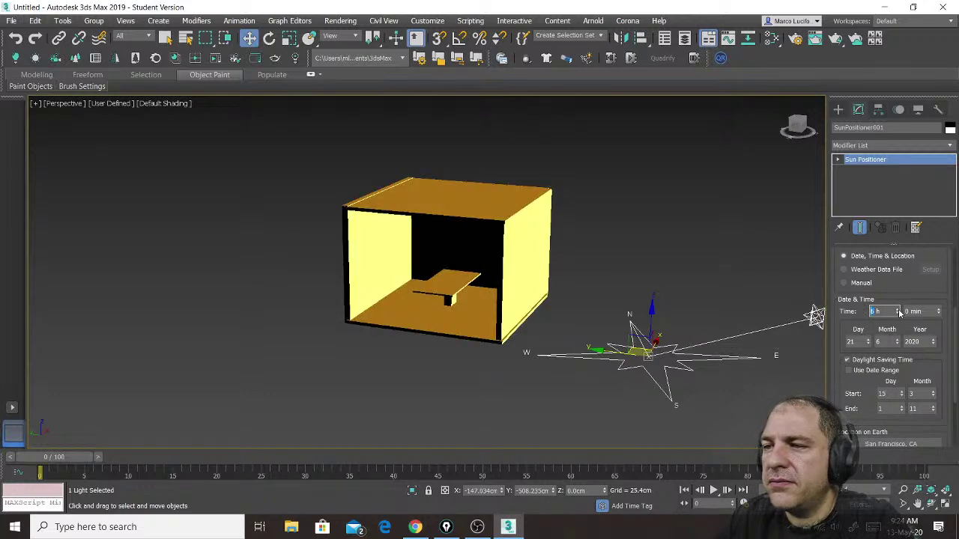
pyautogui.moveTo(585, 251); pyautogui.dragTo(514, 247, button='middle')
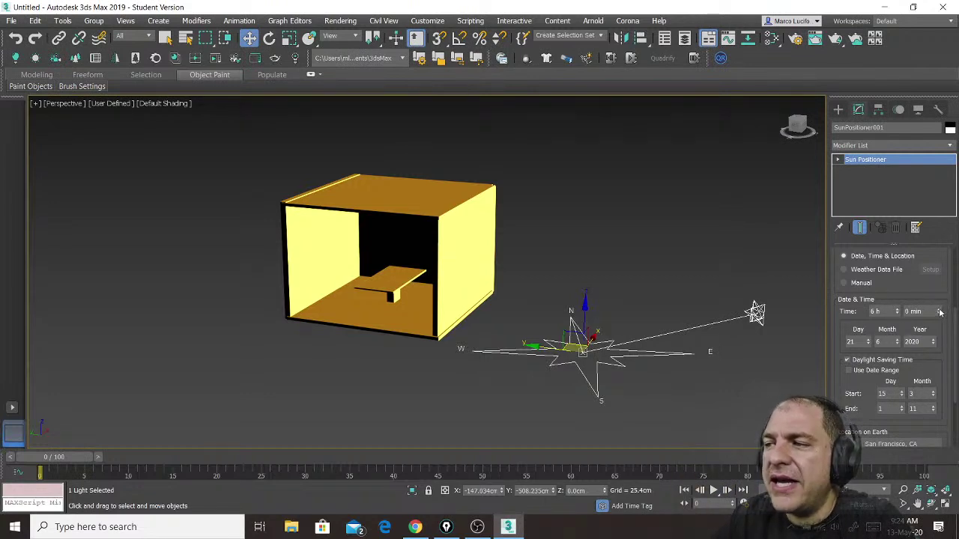
pyautogui.moveTo(940, 312)
pyautogui.mouseDown()
pyautogui.moveTo(939, 294)
pyautogui.moveTo(938, 309)
pyautogui.mouseUp()
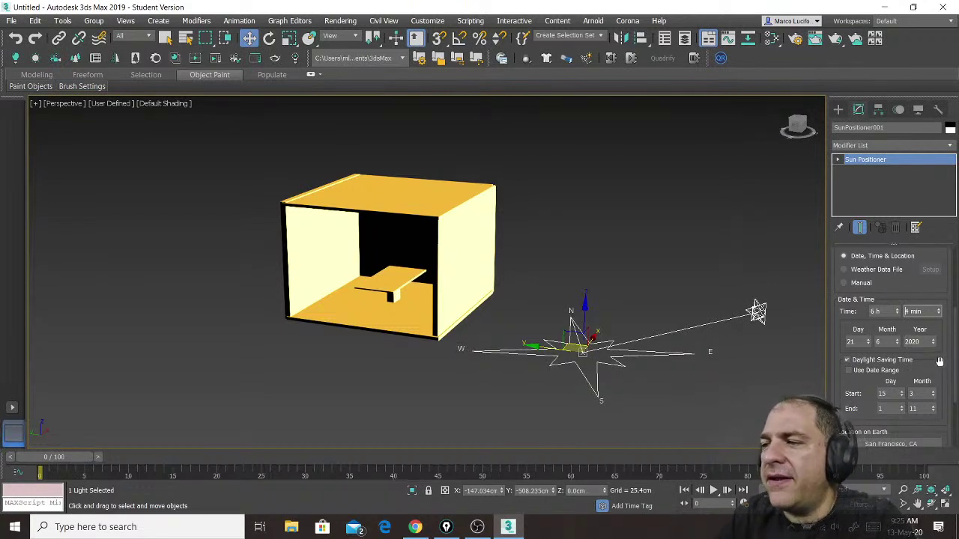
# Open the Sun Positioner's geographic location map, try Las Vegas, NV and Cheyenne, WY, and switch the map to Europe.
pyautogui.moveTo(949, 362); pyautogui.dragTo(940, 315)
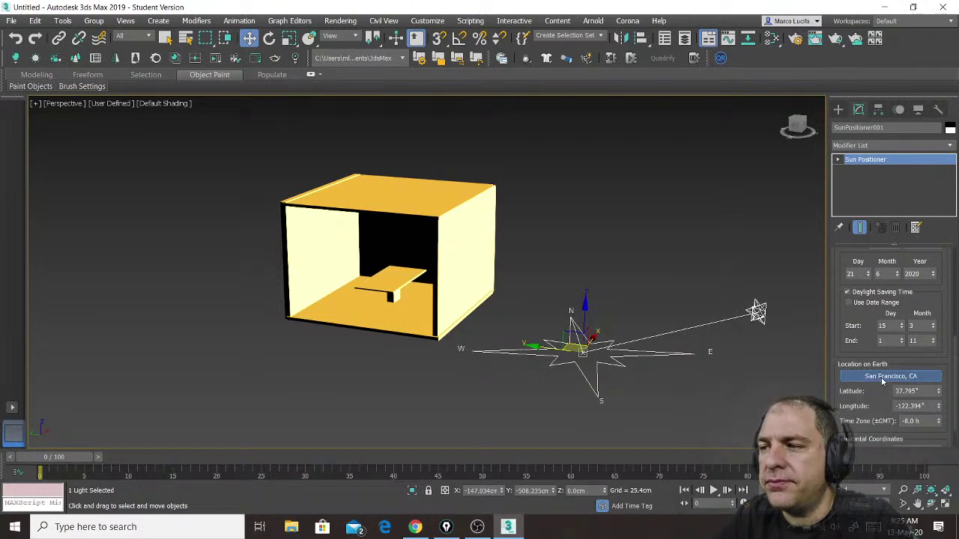
pyautogui.click(882, 379)
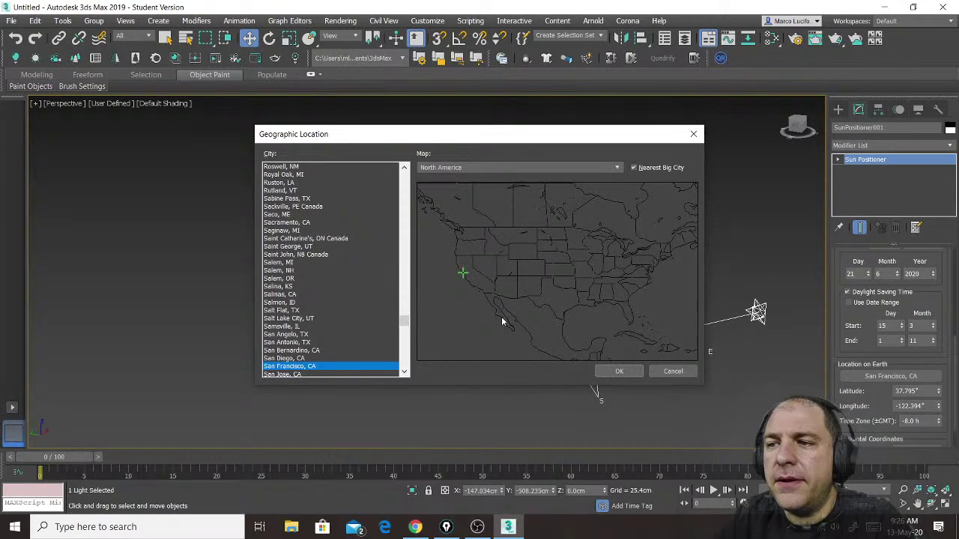
pyautogui.click(483, 282)
pyautogui.click(488, 278)
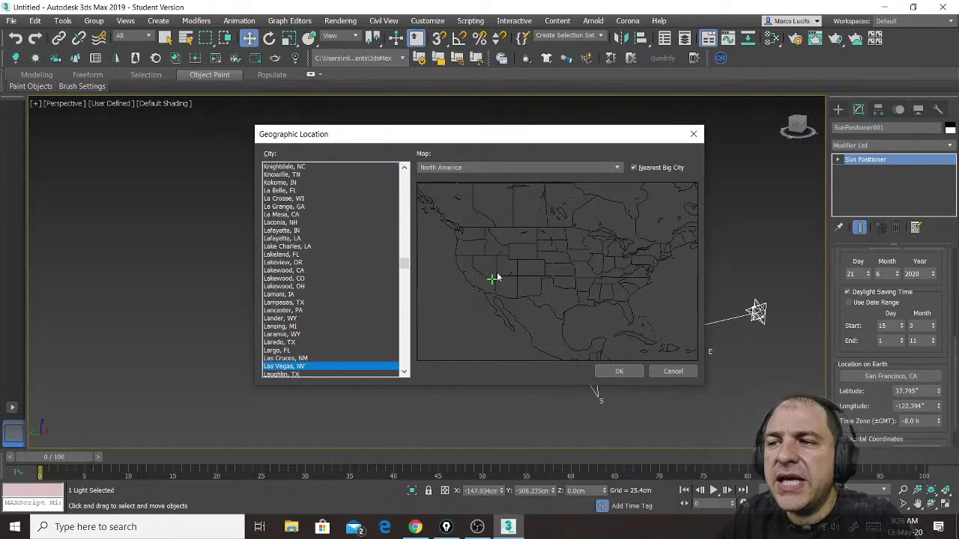
pyautogui.click(509, 275)
pyautogui.click(531, 259)
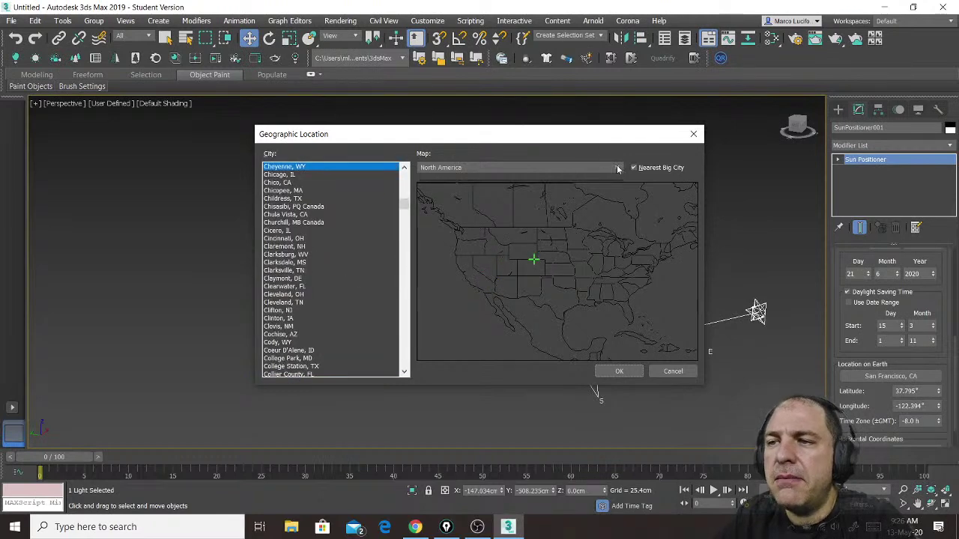
pyautogui.click(616, 168)
pyautogui.click(570, 209)
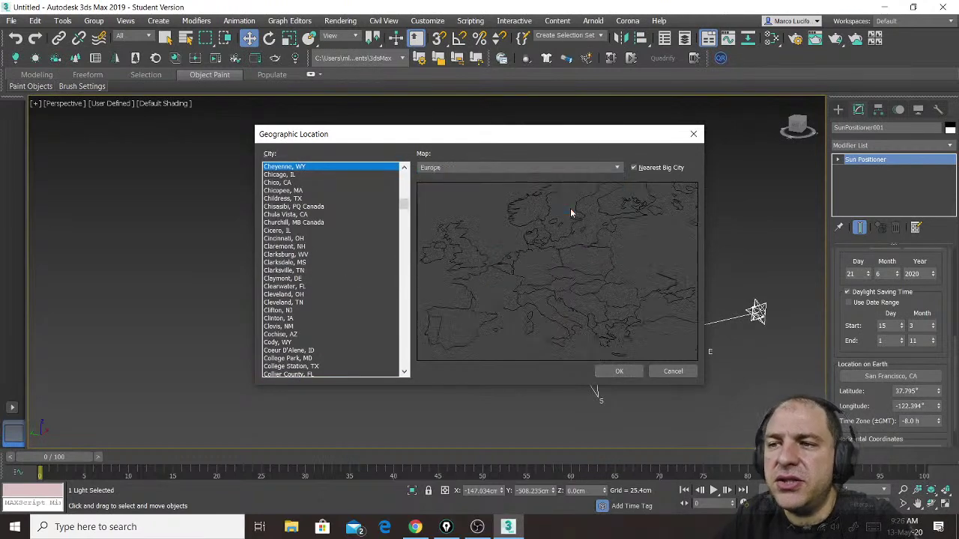
# Pick southern Italy on the Europe map so that Naples, Italy is the selected city.
pyautogui.click(541, 303)
pyautogui.click(549, 319)
pyautogui.click(566, 321)
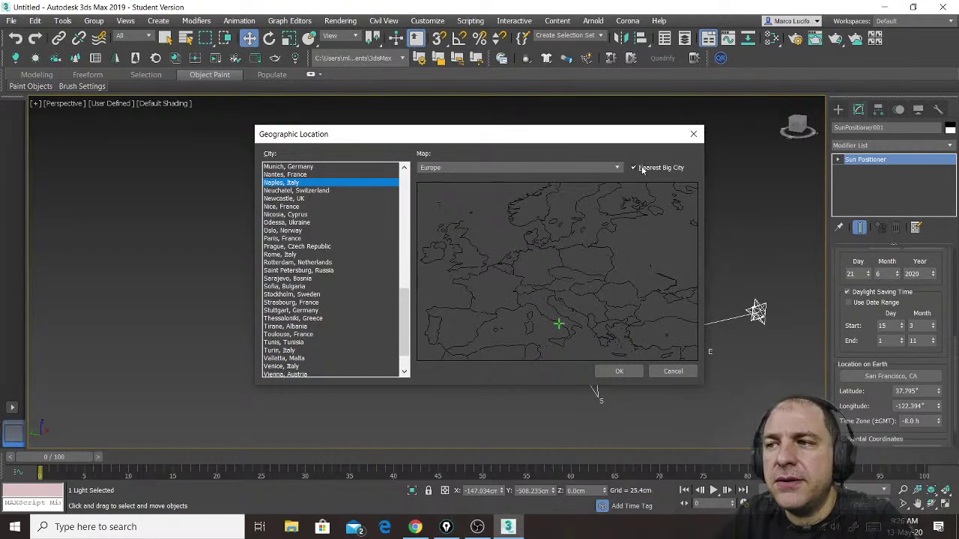
# Turn off Nearest Big City, try several points across Europe, and accept central Italy as the sun's location.
pyautogui.click(551, 319)
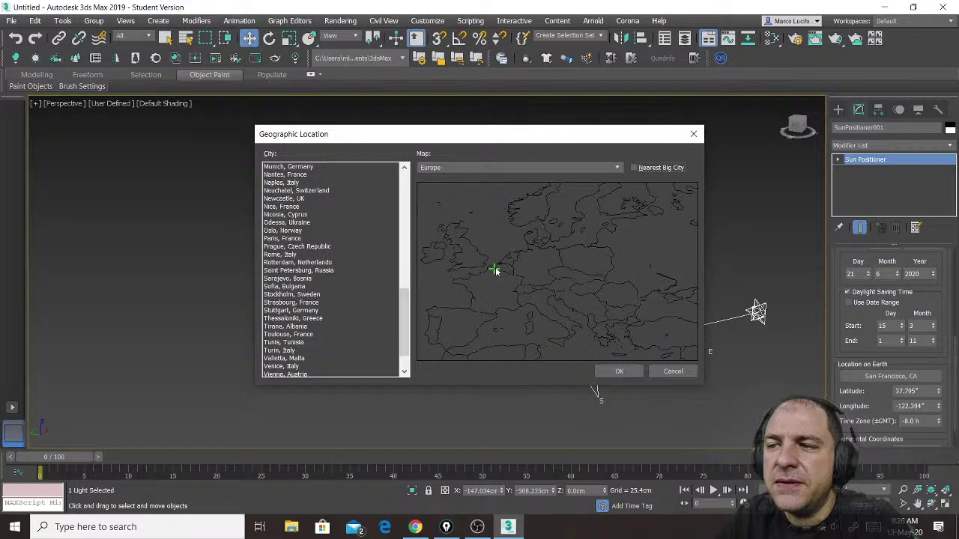
pyautogui.moveTo(494, 271)
pyautogui.mouseDown()
pyautogui.moveTo(522, 277)
pyautogui.moveTo(575, 259)
pyautogui.moveTo(602, 274)
pyautogui.moveTo(622, 263)
pyautogui.moveTo(633, 283)
pyautogui.moveTo(616, 304)
pyautogui.mouseUp()
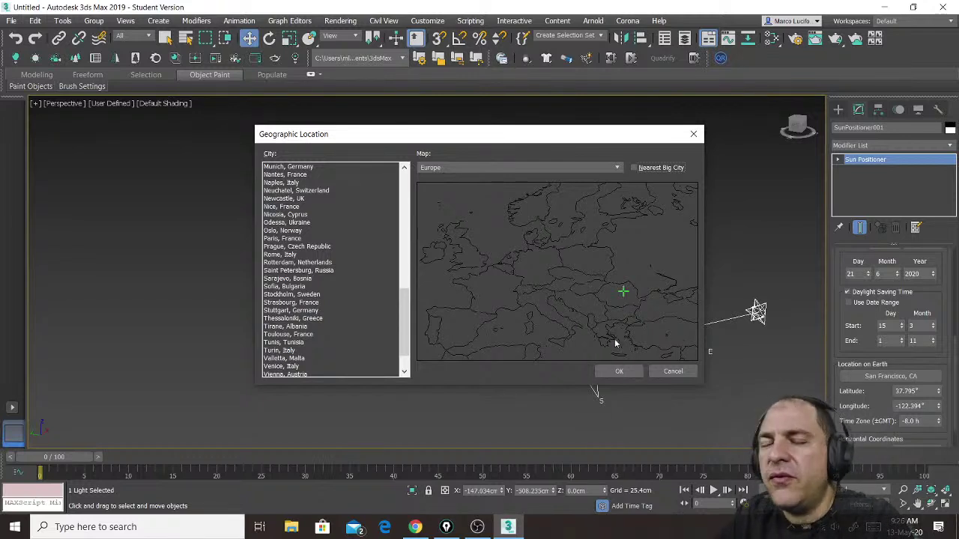
pyautogui.click(499, 289)
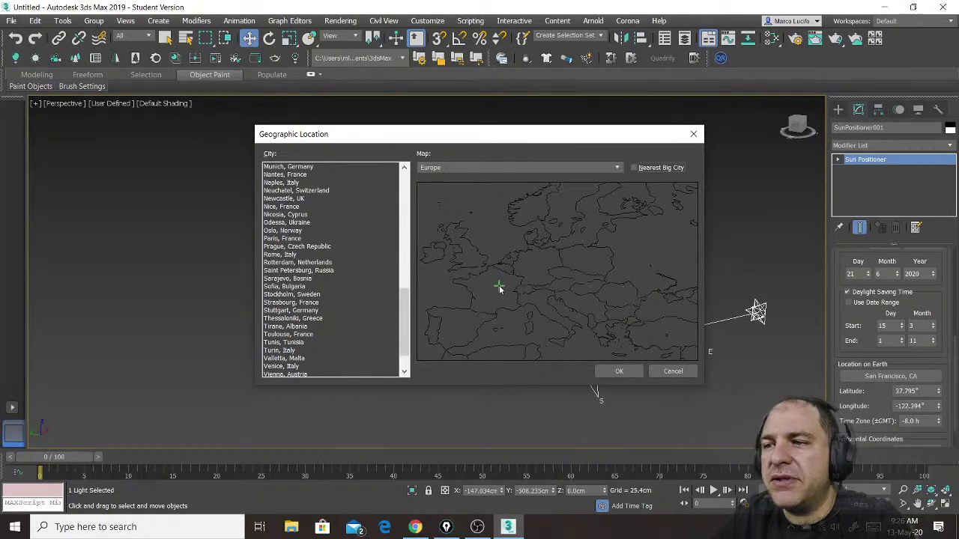
pyautogui.click(474, 316)
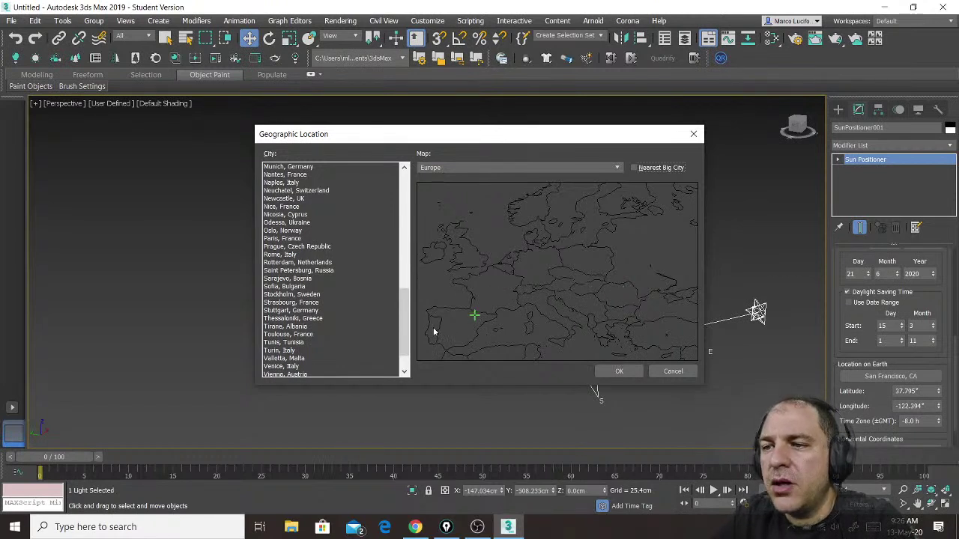
pyautogui.click(497, 331)
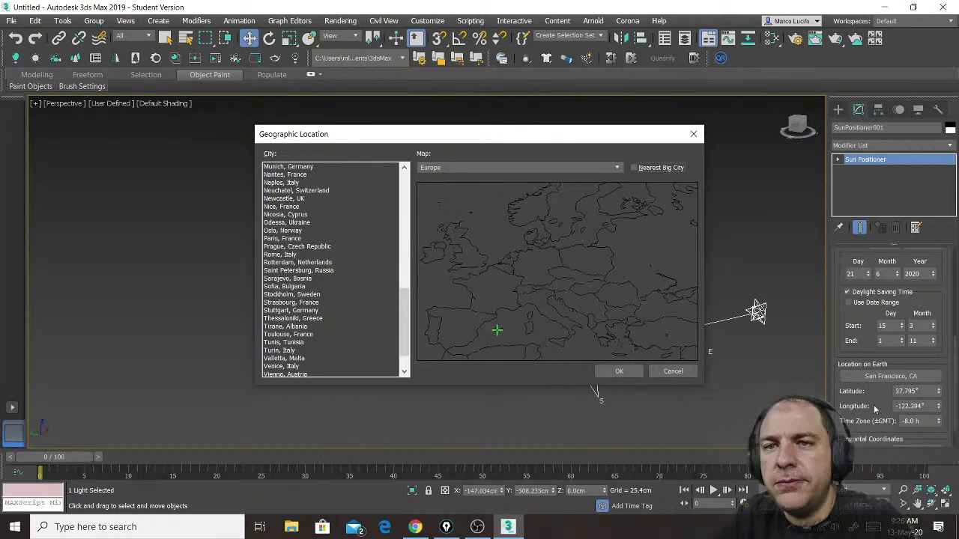
pyautogui.click(549, 240)
pyautogui.click(531, 234)
pyautogui.click(535, 297)
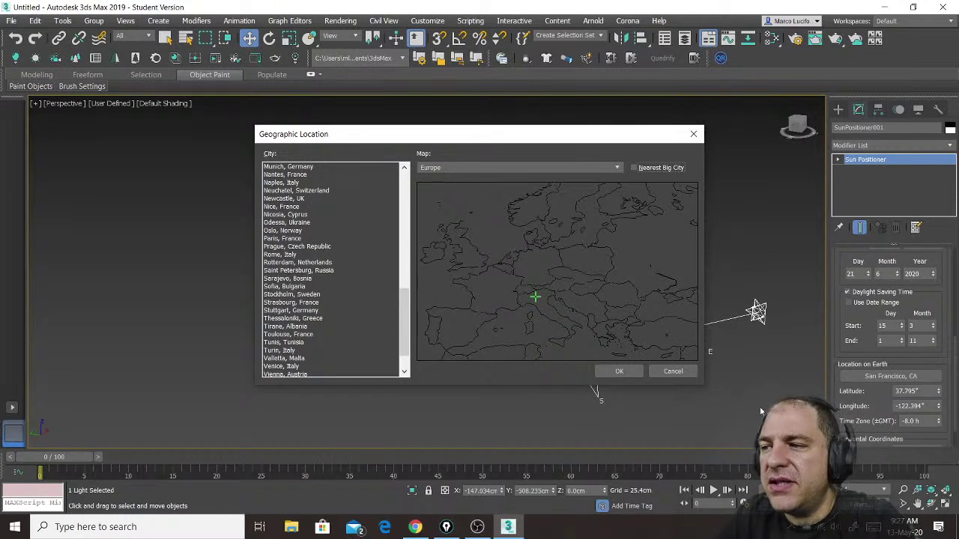
pyautogui.click(545, 307)
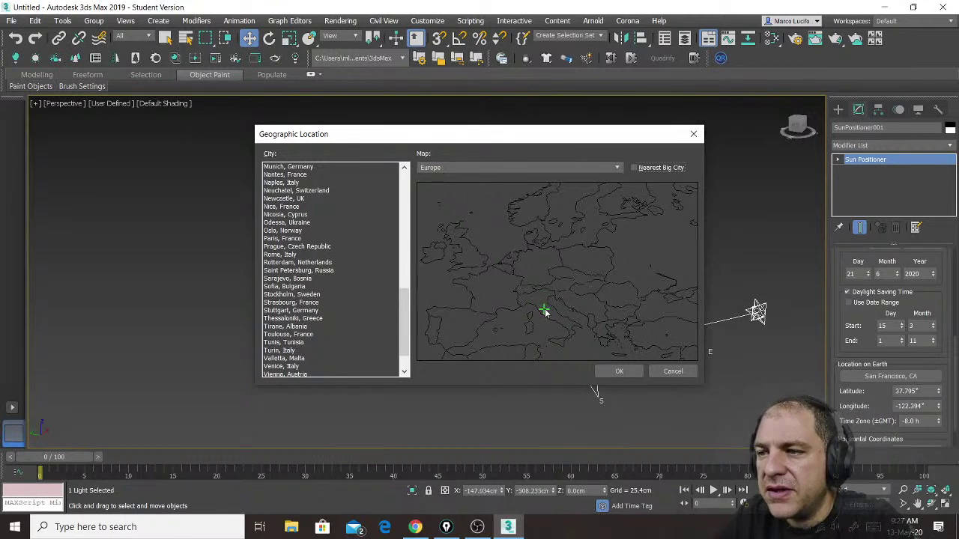
pyautogui.click(619, 372)
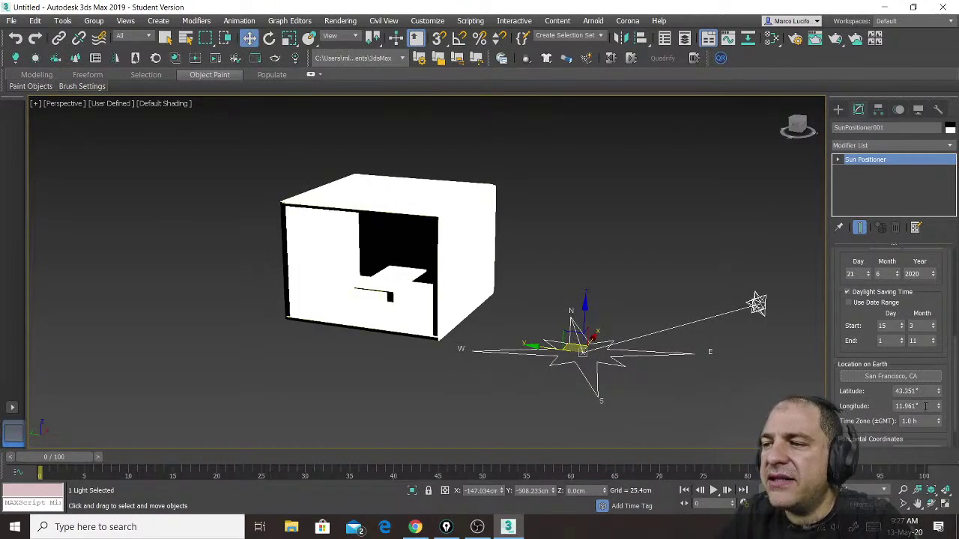
pyautogui.click(910, 391)
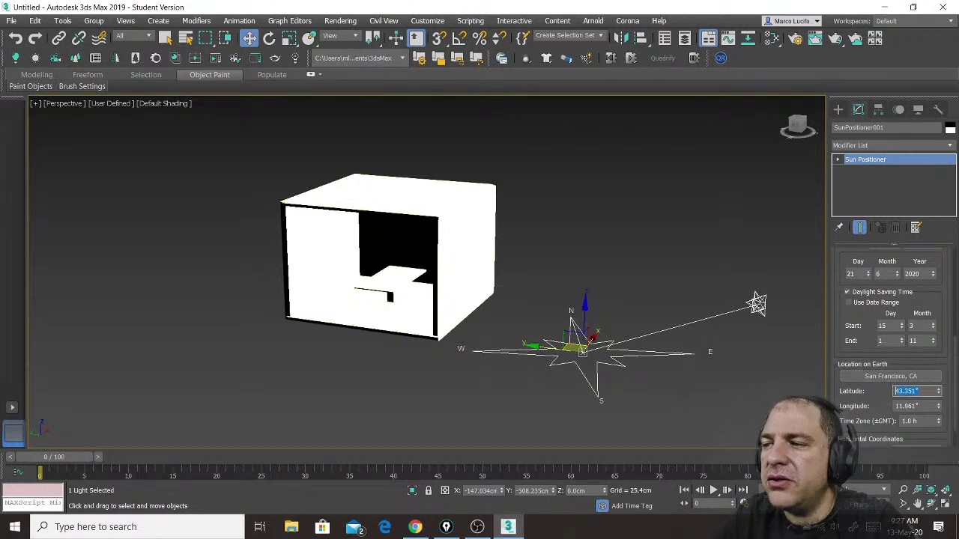
pyautogui.click(926, 405)
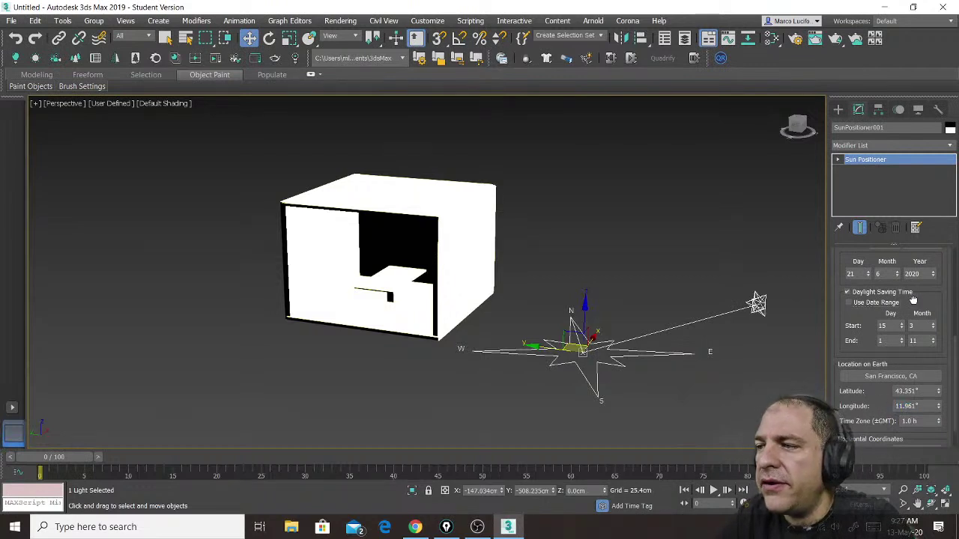
# Set the Sun Positioner's date to day 13 of month 4.
pyautogui.scroll(2, 874, 292)
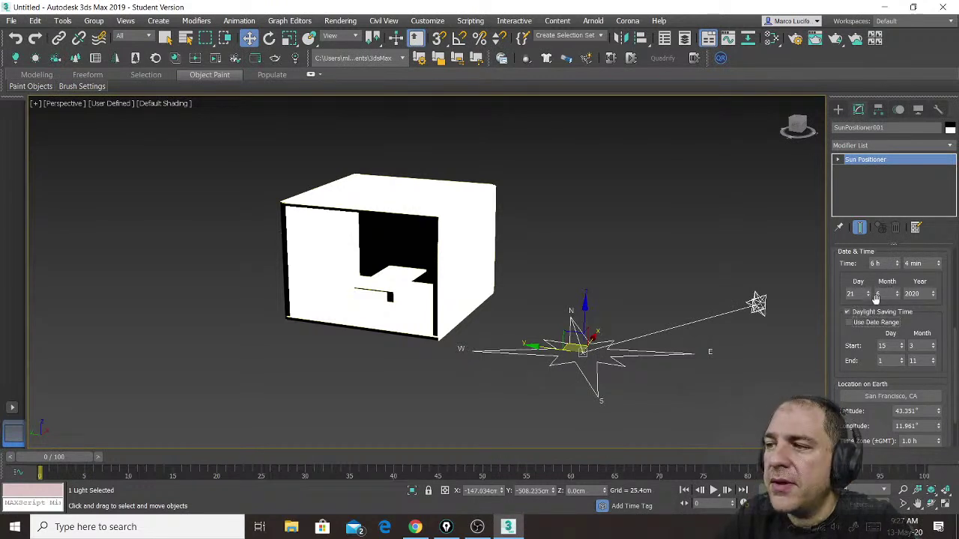
pyautogui.click(897, 296)
pyautogui.click(897, 295)
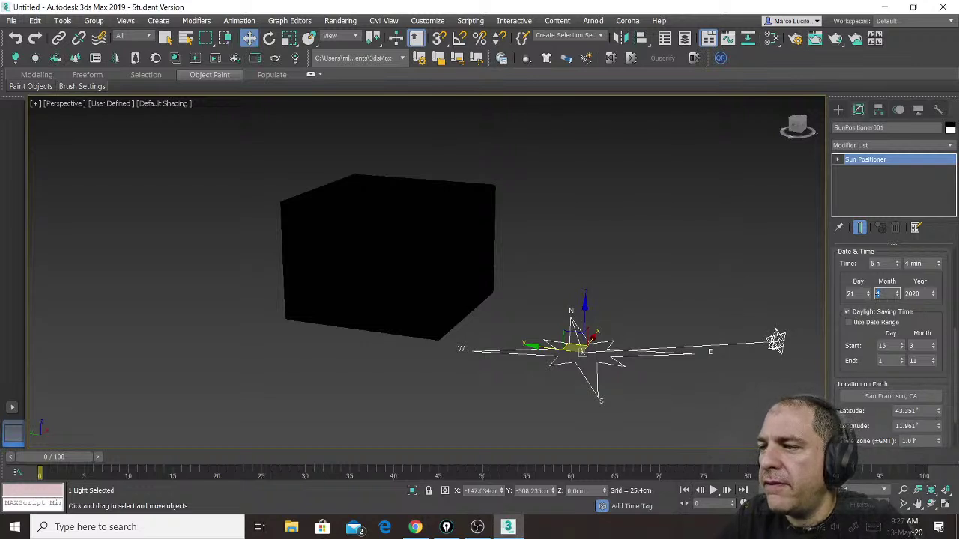
pyautogui.moveTo(863, 293); pyautogui.dragTo(842, 293)
pyautogui.write('1')
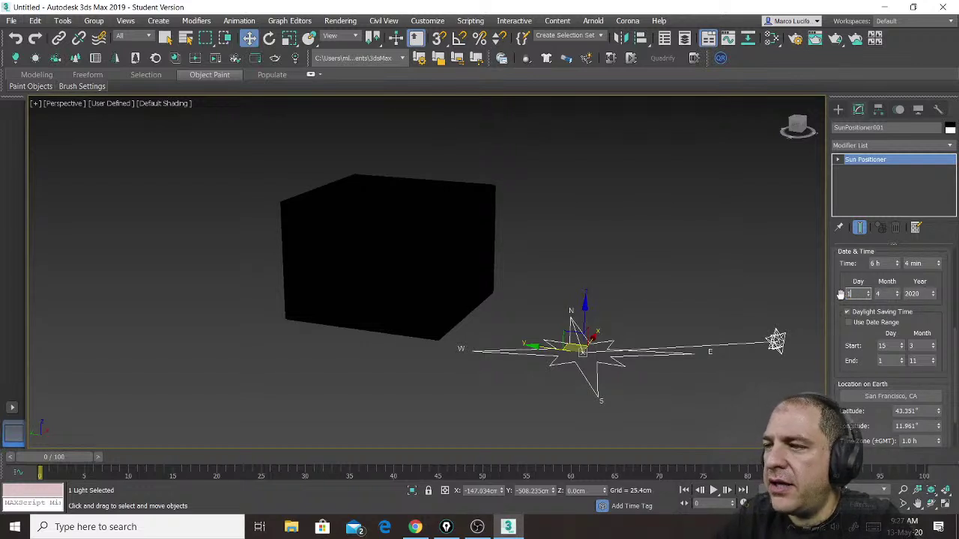
pyautogui.write('3')
pyautogui.press('Return')
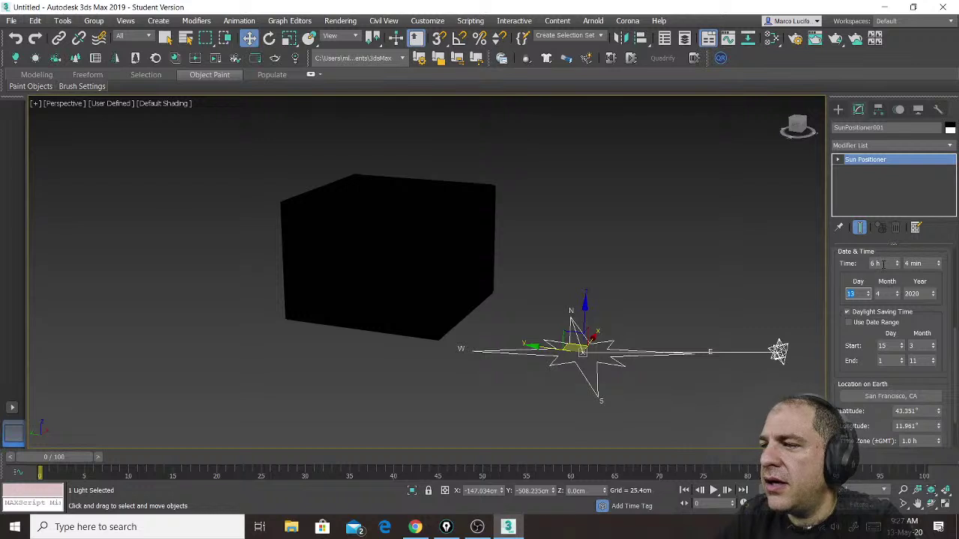
# Set the Sun Positioner's time of day to 9 h 27 min.
pyautogui.moveTo(876, 264); pyautogui.dragTo(852, 263)
pyautogui.write('9')
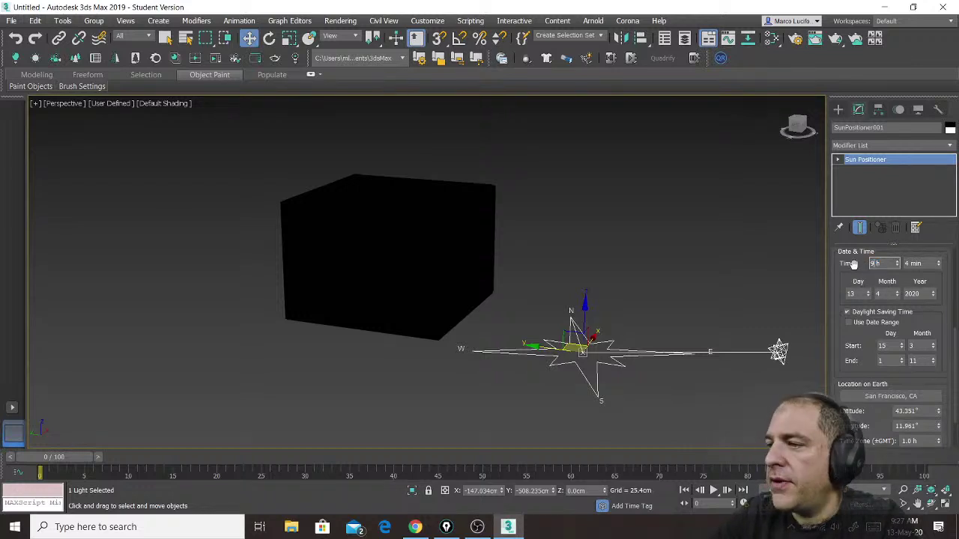
pyautogui.press('Tab')
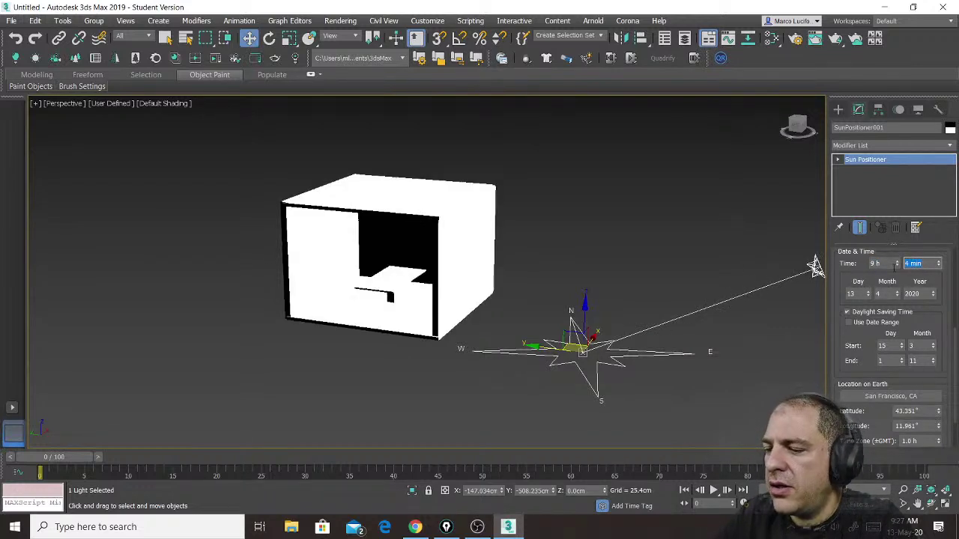
pyautogui.write('27')
pyautogui.press('Return')
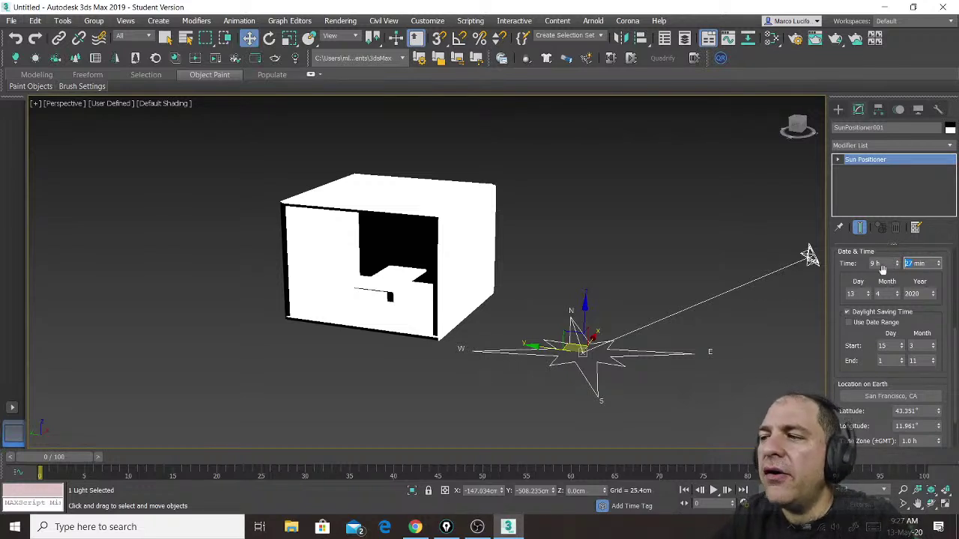
pyautogui.doubleClick(878, 293)
pyautogui.write('4')
pyautogui.press('Return')
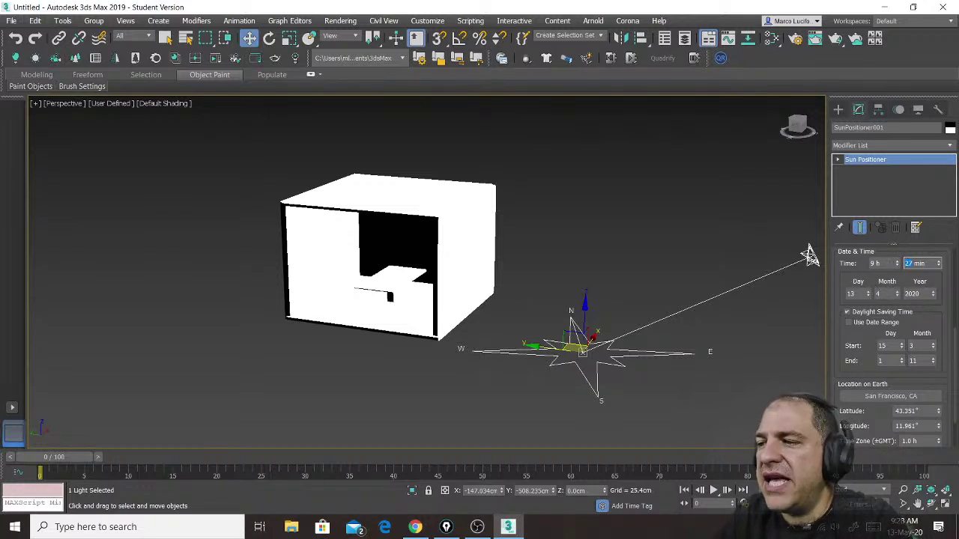
pyautogui.click(921, 410)
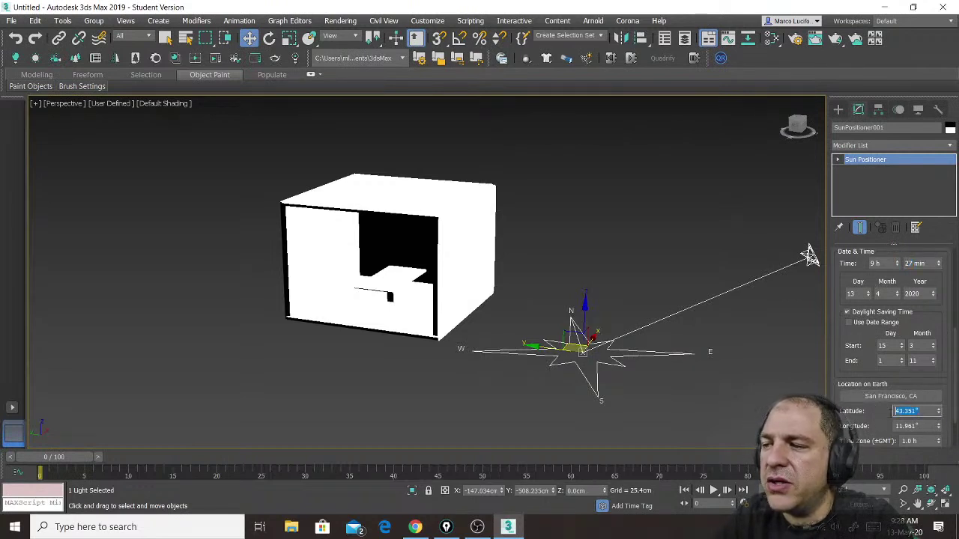
pyautogui.press('Tab')
pyautogui.click(889, 411)
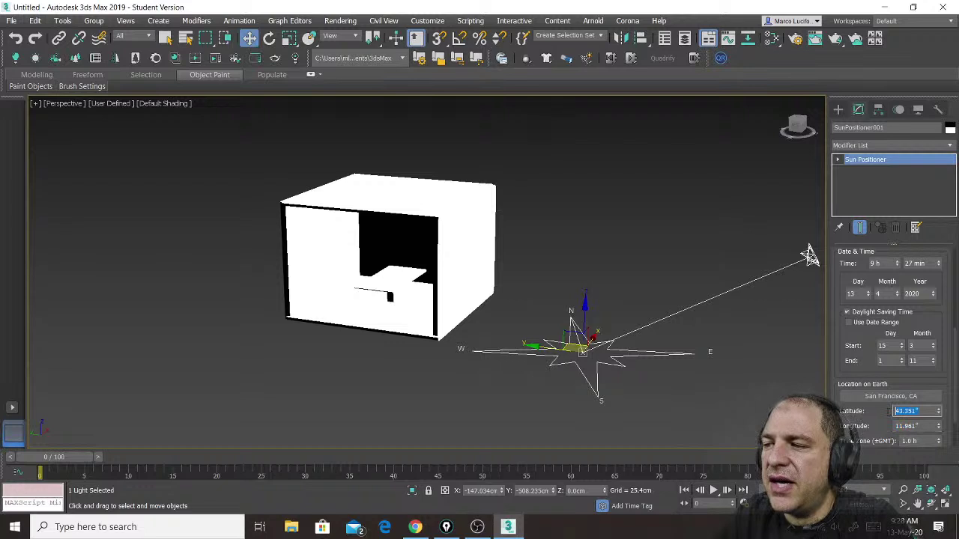
pyautogui.click(926, 426)
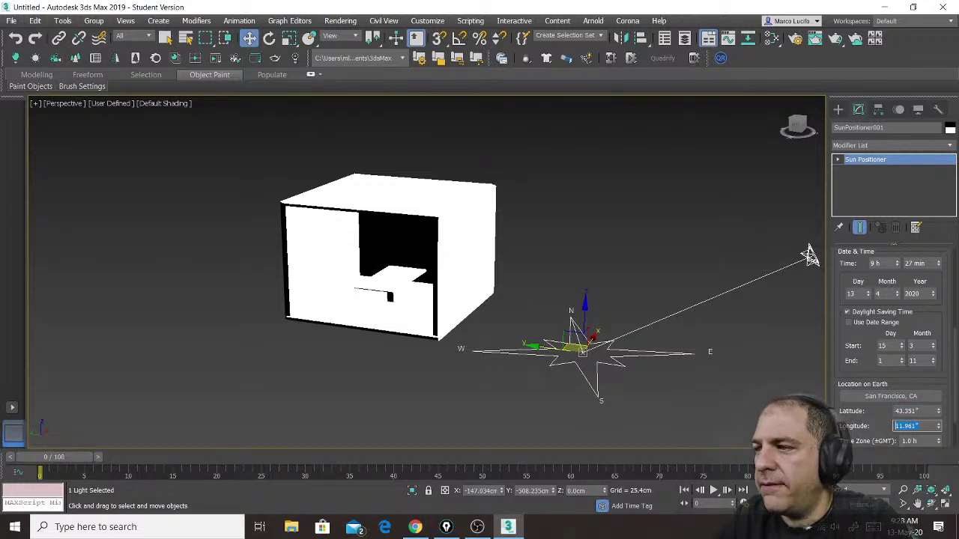
# Try an early-morning sun by setting the Sun Positioner's time to 6 h 47 min.
pyautogui.click(898, 265)
pyautogui.click(897, 267)
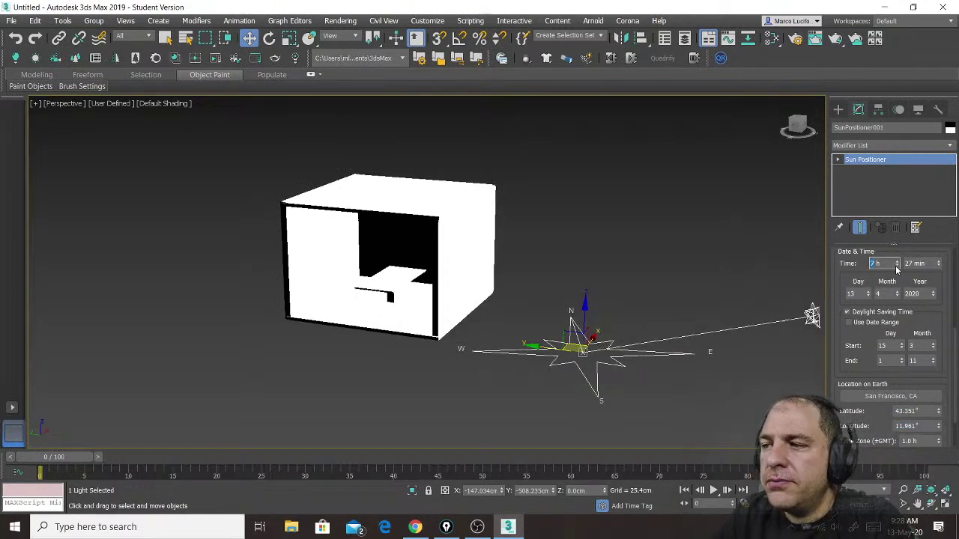
pyautogui.click(897, 267)
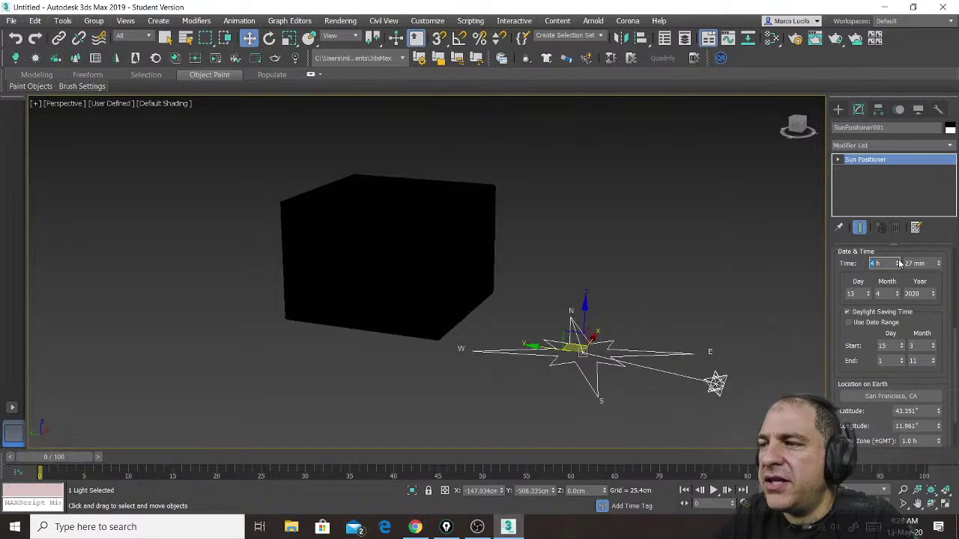
pyautogui.moveTo(941, 265)
pyautogui.mouseDown()
pyautogui.moveTo(937, 237)
pyautogui.moveTo(935, 255)
pyautogui.moveTo(929, 247)
pyautogui.mouseUp()
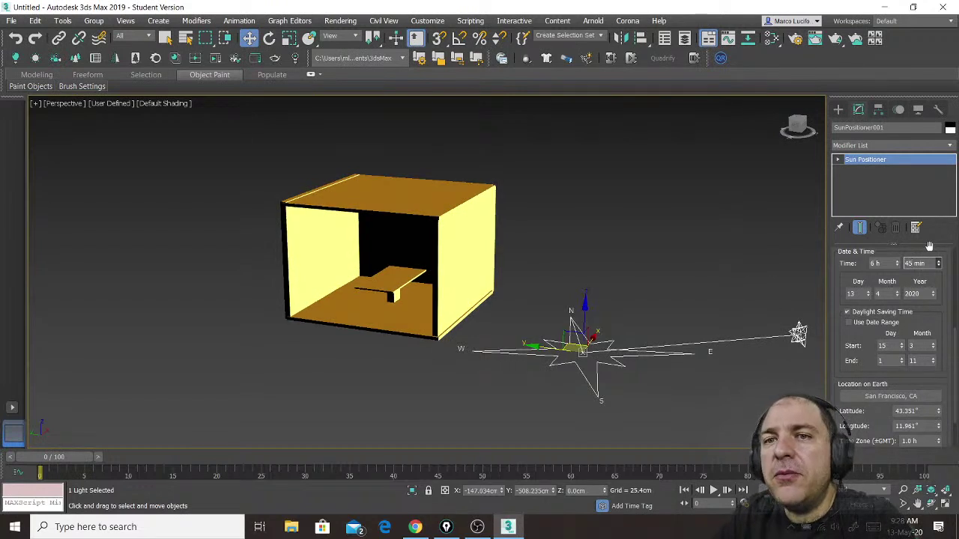
pyautogui.moveTo(929, 247); pyautogui.dragTo(926, 245)
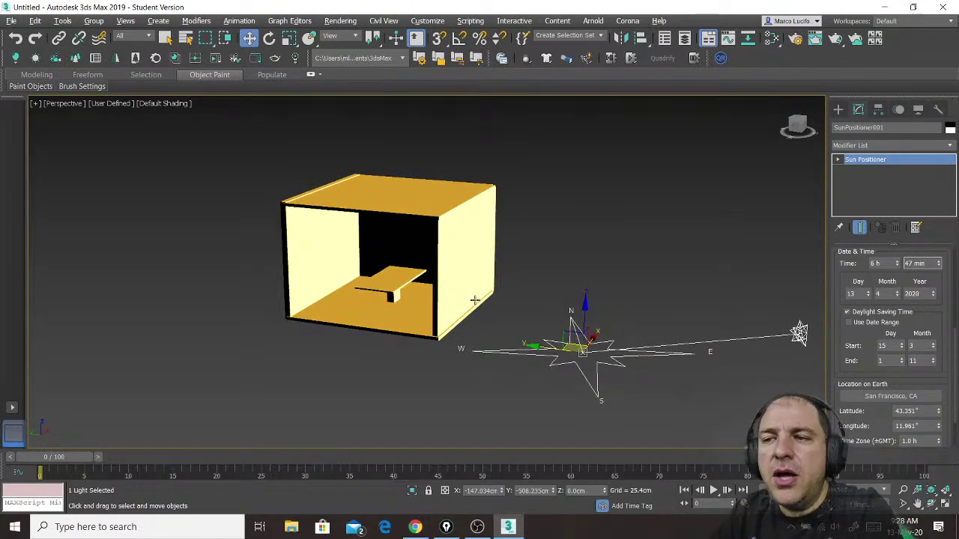
# Face the room's open front and set the Sun Positioner's time to 8 h 44 min.
pyautogui.keyDown('alt'); pyautogui.moveTo(476, 301); pyautogui.dragTo(555, 336, button='middle'); pyautogui.keyUp('alt')
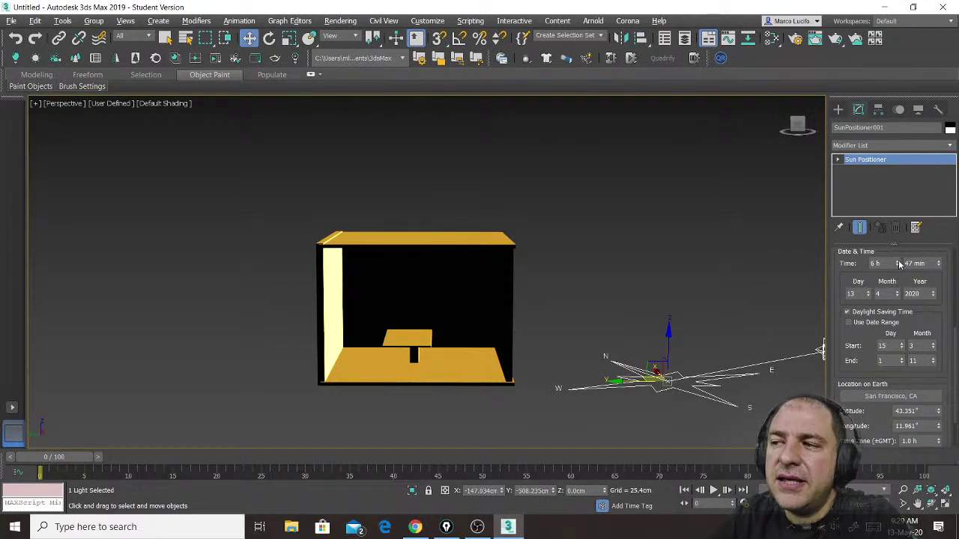
pyautogui.click(939, 267)
pyautogui.click(939, 267)
pyautogui.click(939, 267)
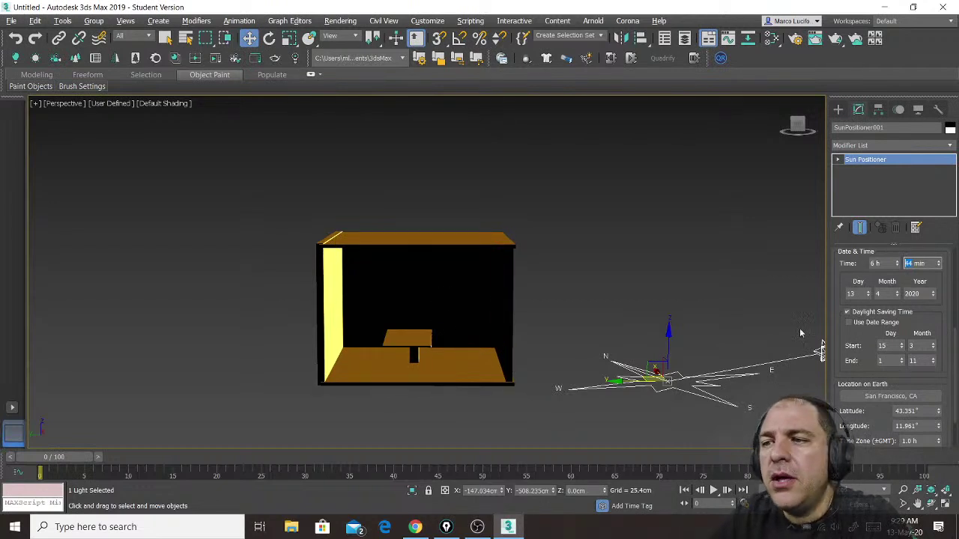
pyautogui.click(897, 262)
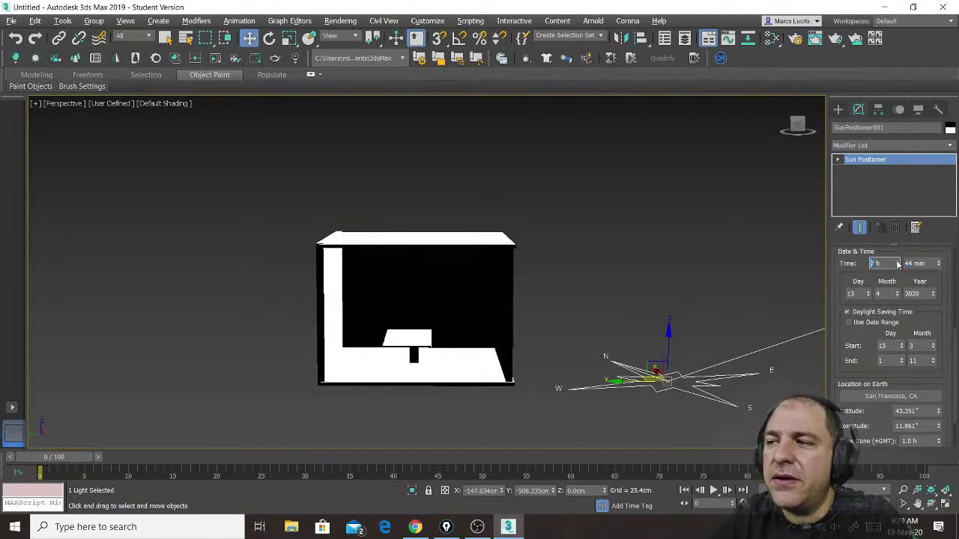
pyautogui.click(898, 262)
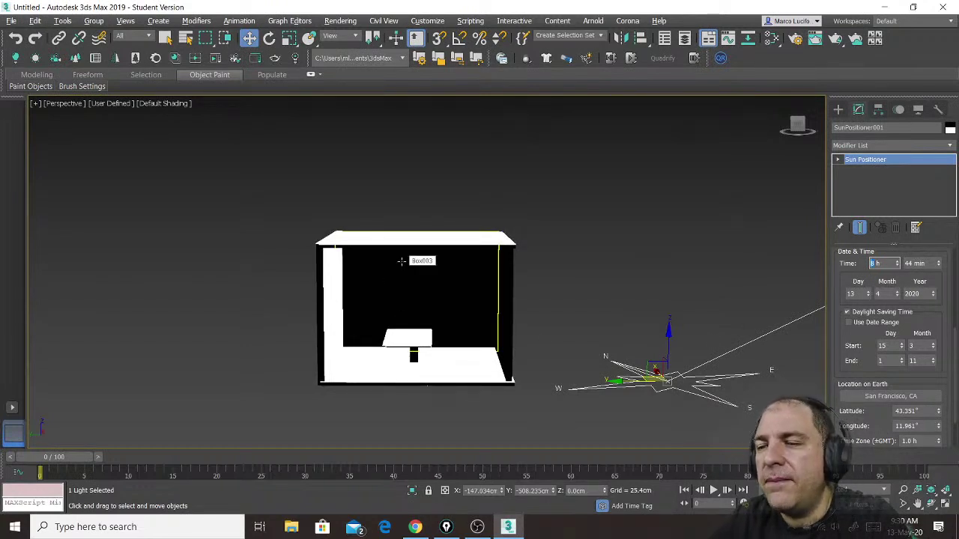
# Frame the room's interior with the table closely in the Perspective view and render it.
pyautogui.keyDown('alt'); pyautogui.moveTo(474, 323); pyautogui.dragTo(474, 302, button='middle'); pyautogui.keyUp('alt')
pyautogui.scroll(3, 474, 300)
pyautogui.scroll(5, 474, 299)
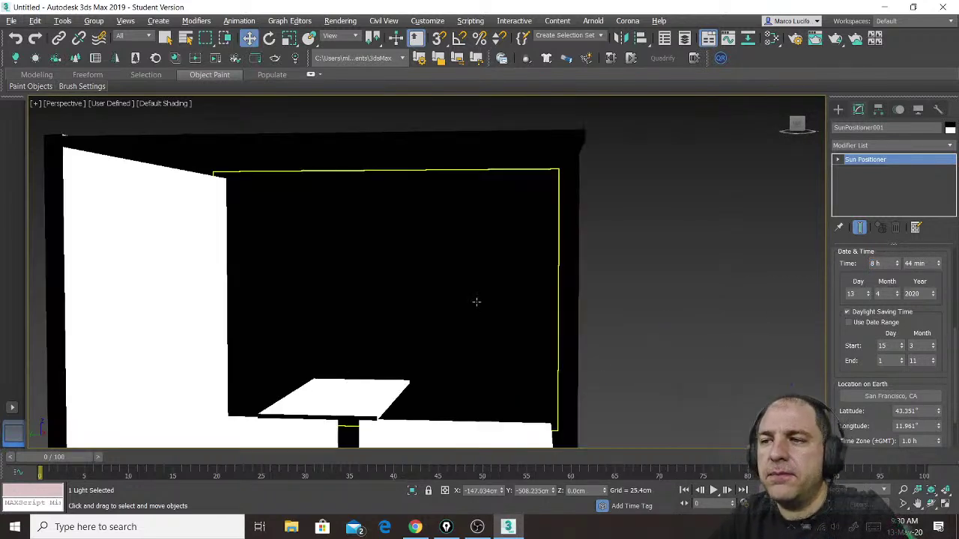
pyautogui.click(837, 39)
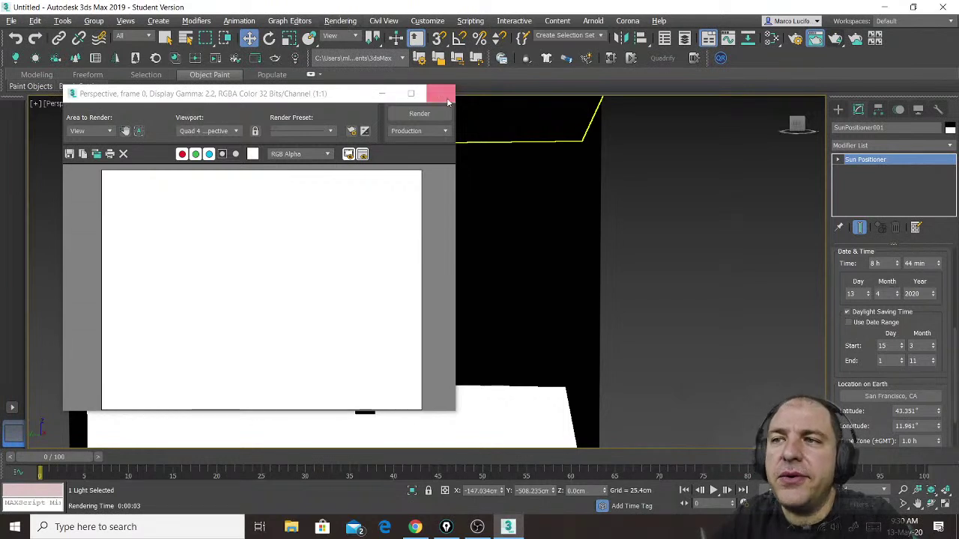
# Open the Exposure Control settings beside the render, render the exposure preview, and enlarge the dialog to show the Physical Camera Exposure Control settings.
pyautogui.click(341, 21)
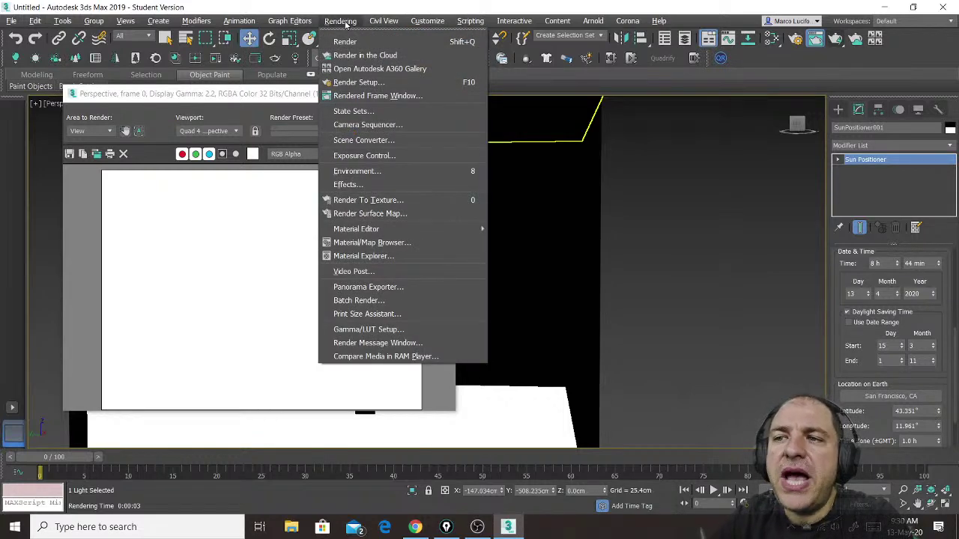
pyautogui.click(402, 156)
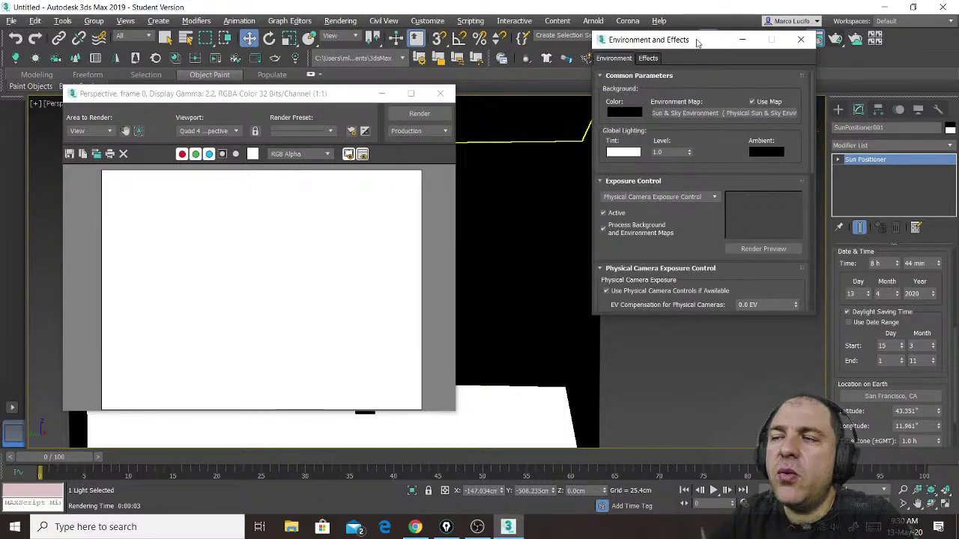
pyautogui.moveTo(698, 41); pyautogui.dragTo(632, 79)
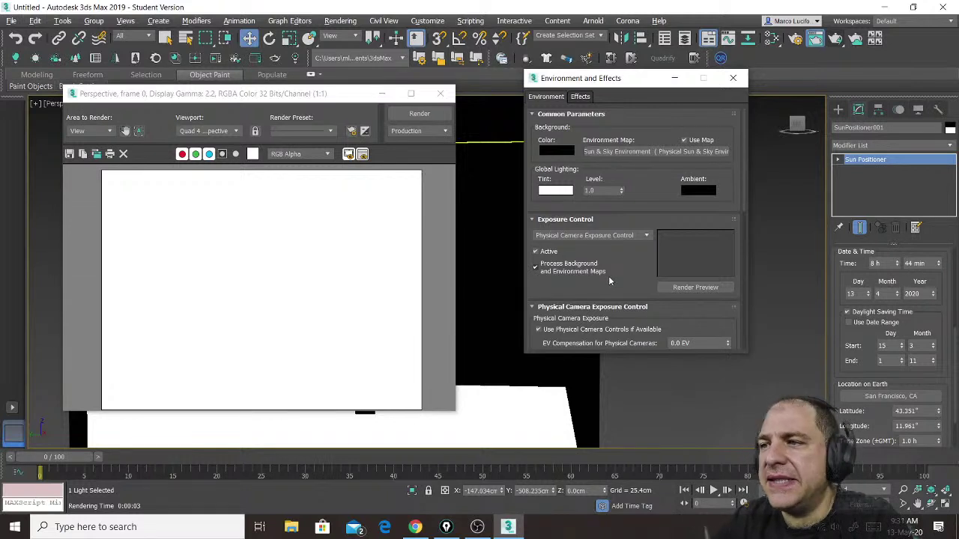
pyautogui.click(689, 286)
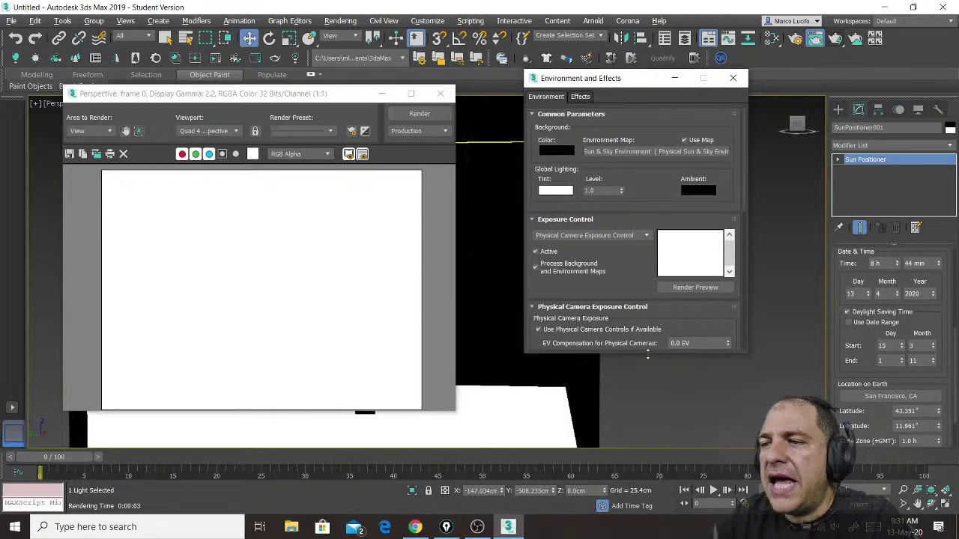
pyautogui.moveTo(648, 356); pyautogui.dragTo(649, 443)
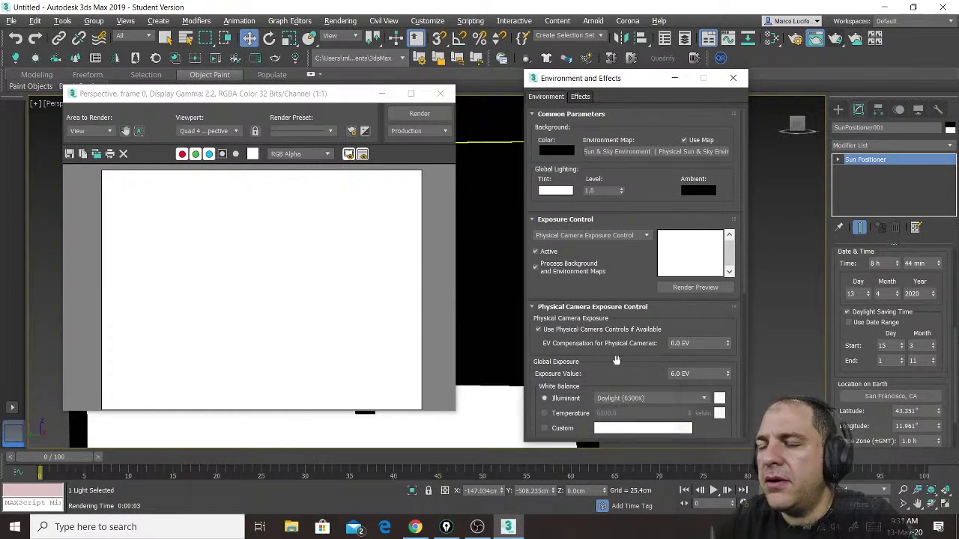
pyautogui.moveTo(608, 81); pyautogui.dragTo(607, 67)
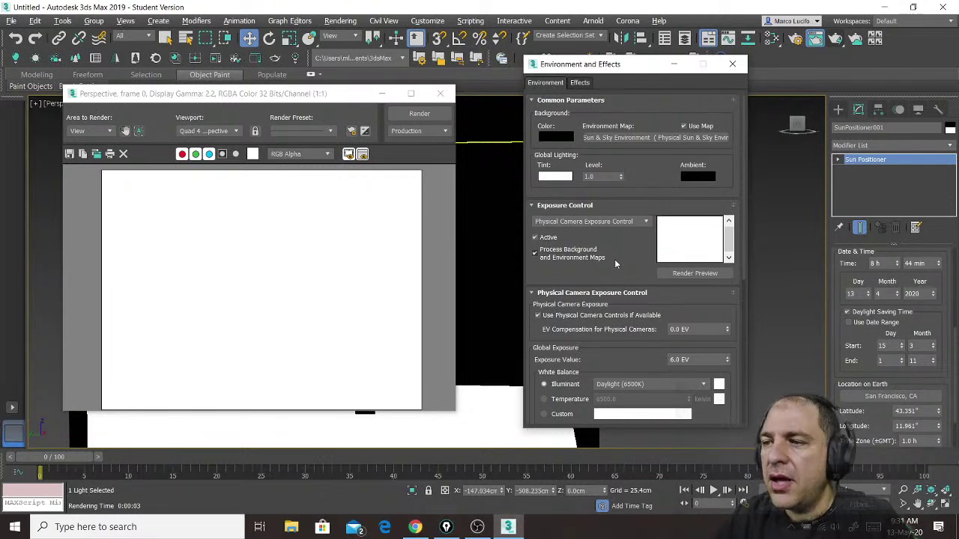
pyautogui.moveTo(661, 349)
pyautogui.mouseDown()
pyautogui.moveTo(684, 372)
pyautogui.moveTo(737, 376)
pyautogui.moveTo(731, 349)
pyautogui.moveTo(667, 346)
pyautogui.moveTo(664, 372)
pyautogui.mouseUp()
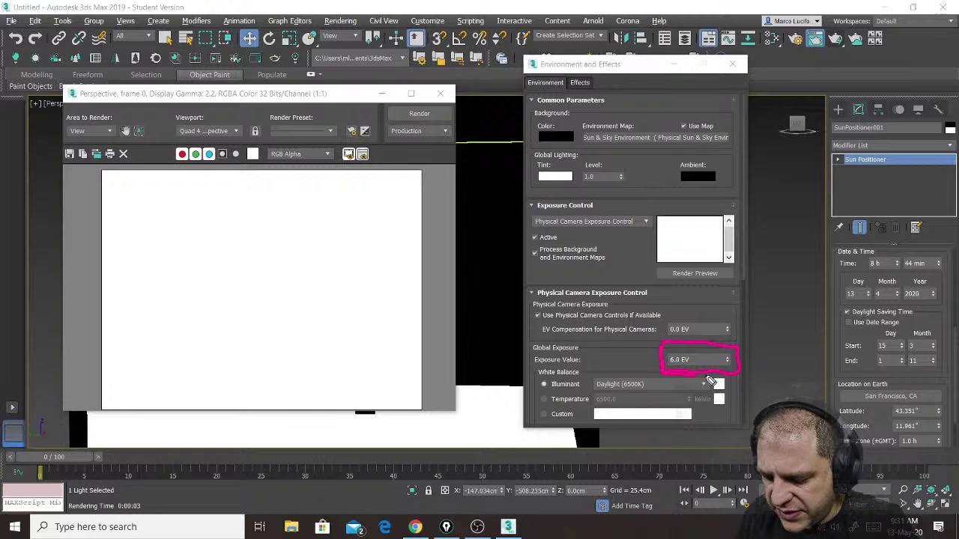
pyautogui.moveTo(529, 353)
pyautogui.mouseDown()
pyautogui.moveTo(594, 364)
pyautogui.moveTo(542, 335)
pyautogui.moveTo(529, 343)
pyautogui.mouseUp()
pyautogui.moveTo(596, 353)
pyautogui.mouseDown()
pyautogui.moveTo(653, 356)
pyautogui.moveTo(642, 364)
pyautogui.mouseUp()
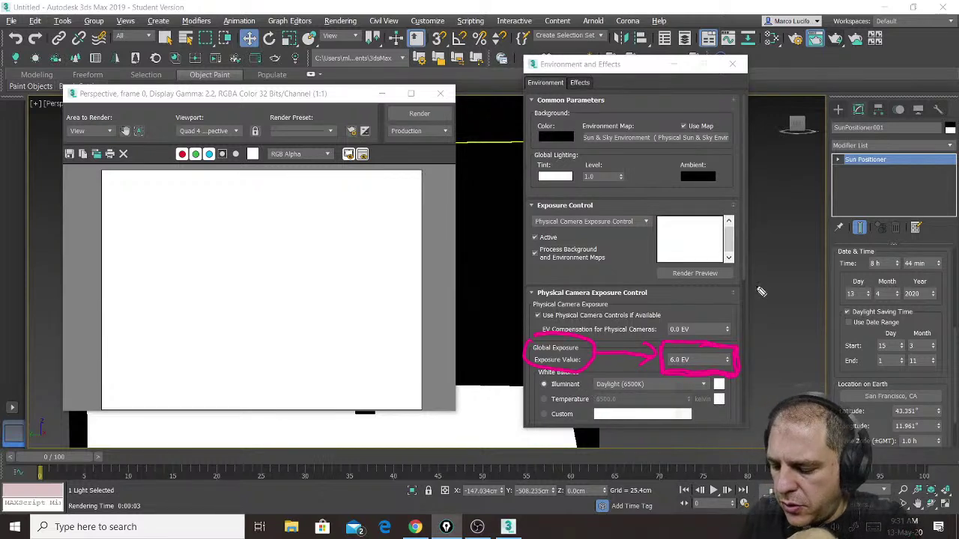
pyautogui.moveTo(758, 281)
pyautogui.mouseDown()
pyautogui.moveTo(782, 310)
pyautogui.moveTo(773, 280)
pyautogui.moveTo(798, 307)
pyautogui.moveTo(812, 274)
pyautogui.mouseUp()
pyautogui.click(806, 309)
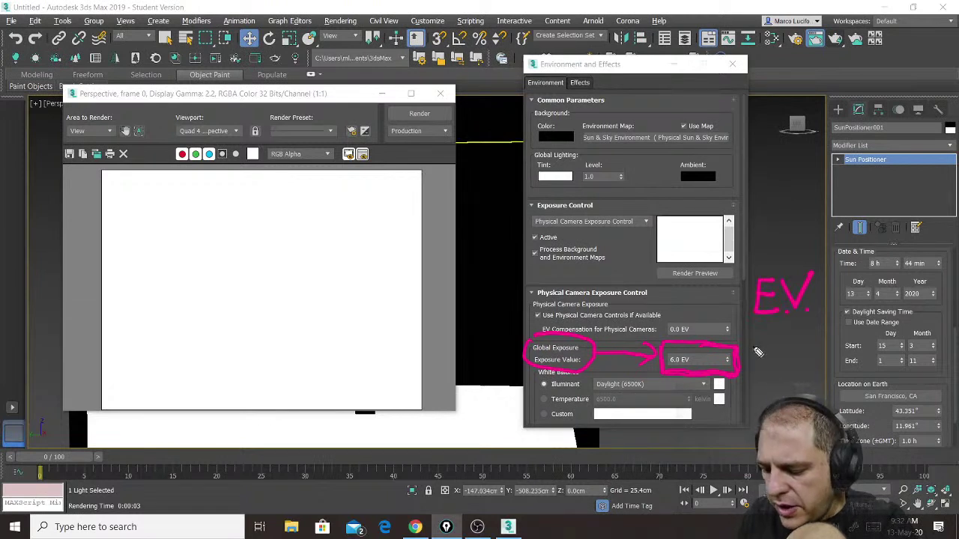
pyautogui.moveTo(748, 343)
pyautogui.mouseDown()
pyautogui.moveTo(749, 251)
pyautogui.moveTo(753, 267)
pyautogui.mouseUp()
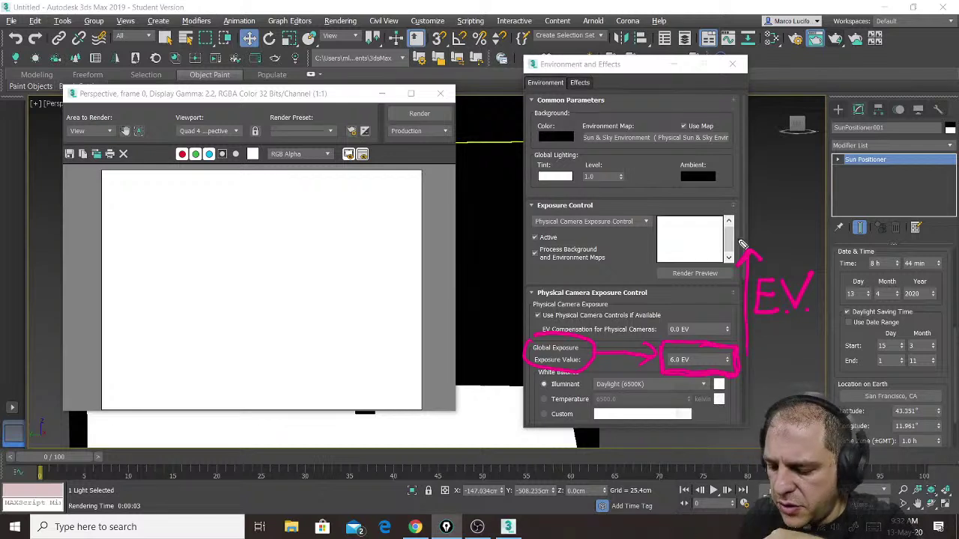
pyautogui.moveTo(734, 232); pyautogui.dragTo(736, 236)
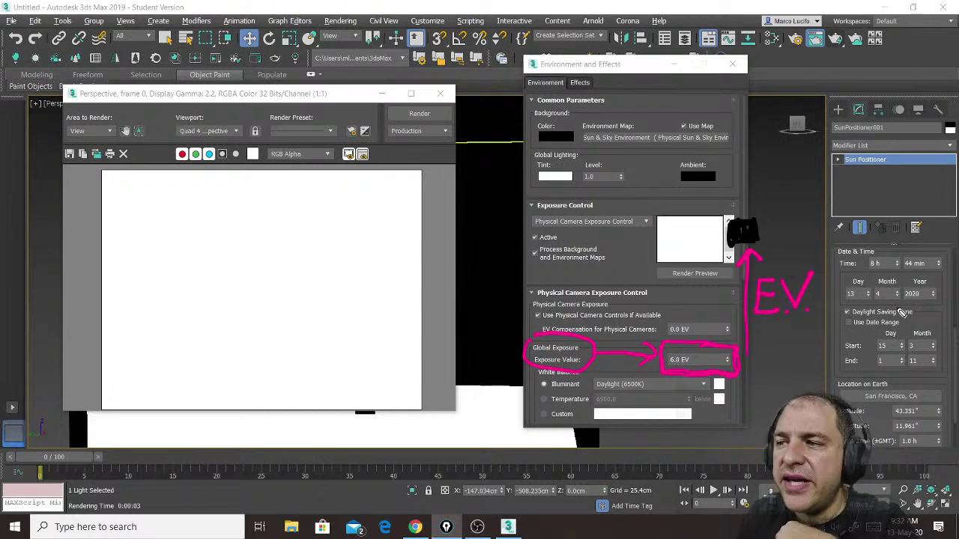
pyautogui.moveTo(751, 375)
pyautogui.mouseDown()
pyautogui.moveTo(753, 422)
pyautogui.moveTo(770, 408)
pyautogui.mouseUp()
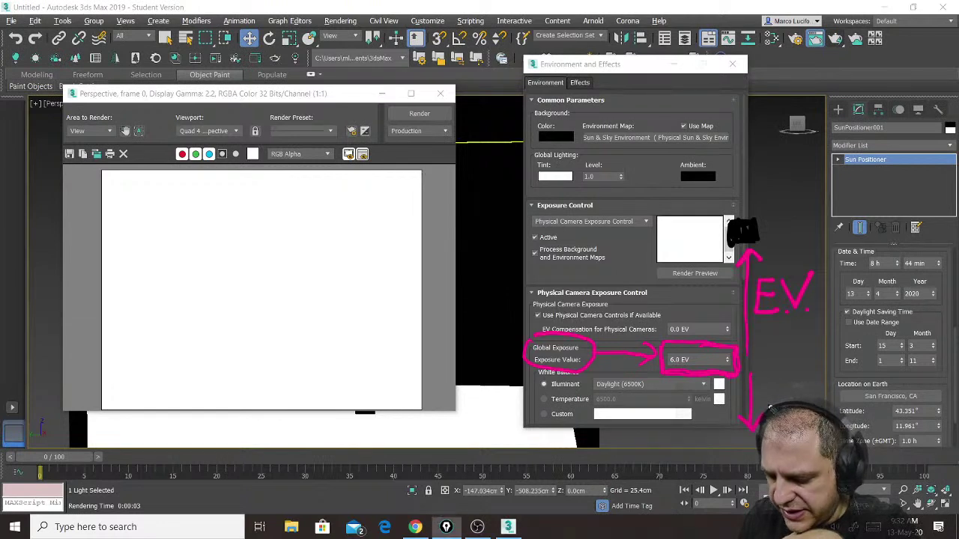
pyautogui.moveTo(768, 327)
pyautogui.mouseDown()
pyautogui.moveTo(769, 345)
pyautogui.moveTo(779, 338)
pyautogui.mouseUp()
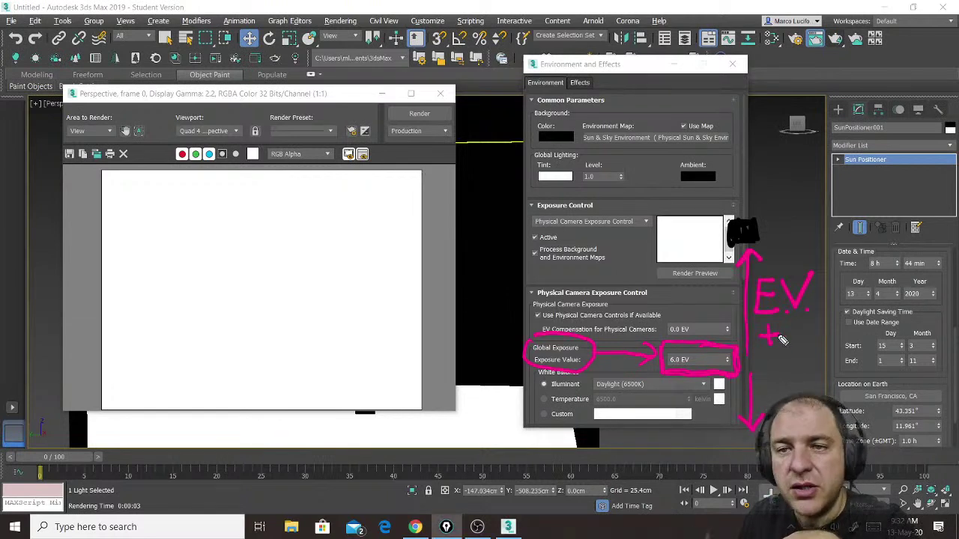
pyautogui.moveTo(767, 390); pyautogui.dragTo(794, 388)
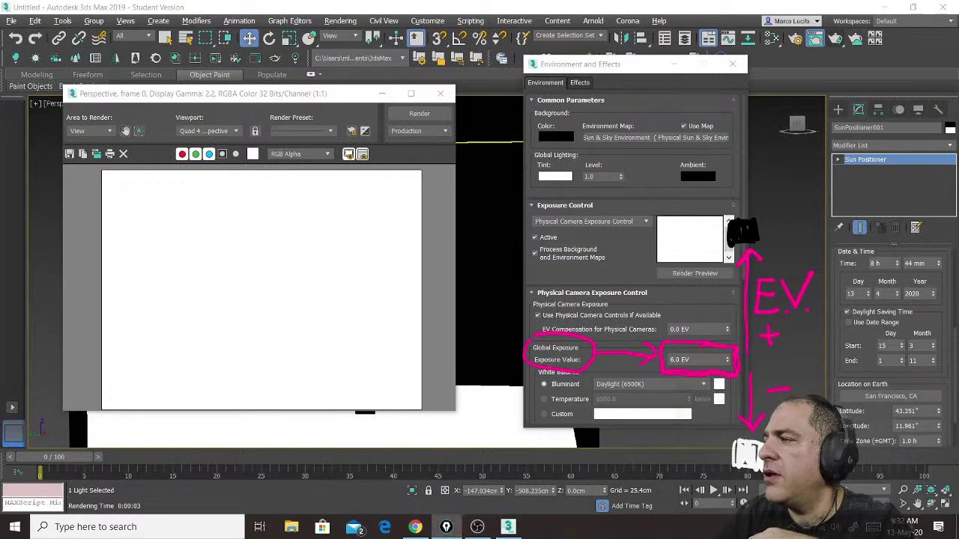
pyautogui.press('Escape')
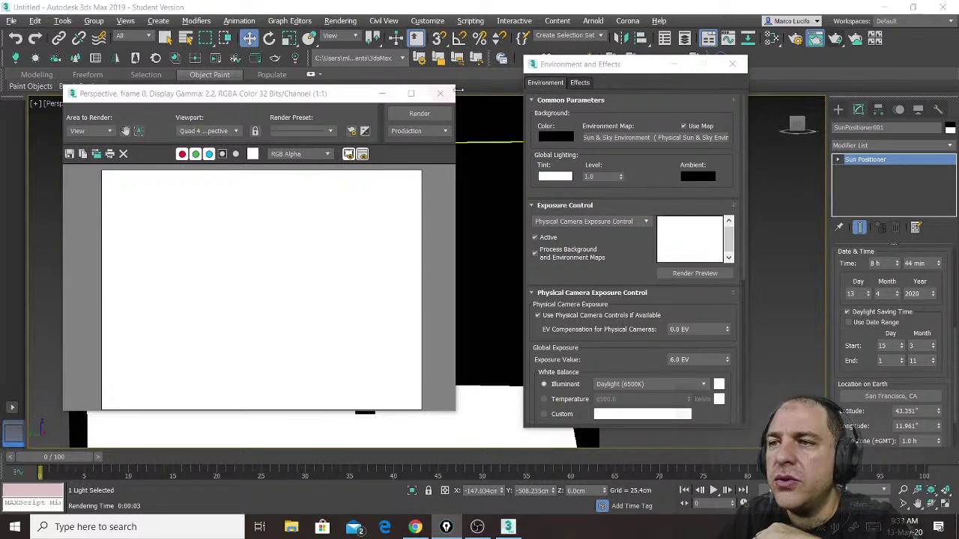
# Close the overexposed render and raise the global Exposure Value to 13.289 EV.
pyautogui.click(440, 93)
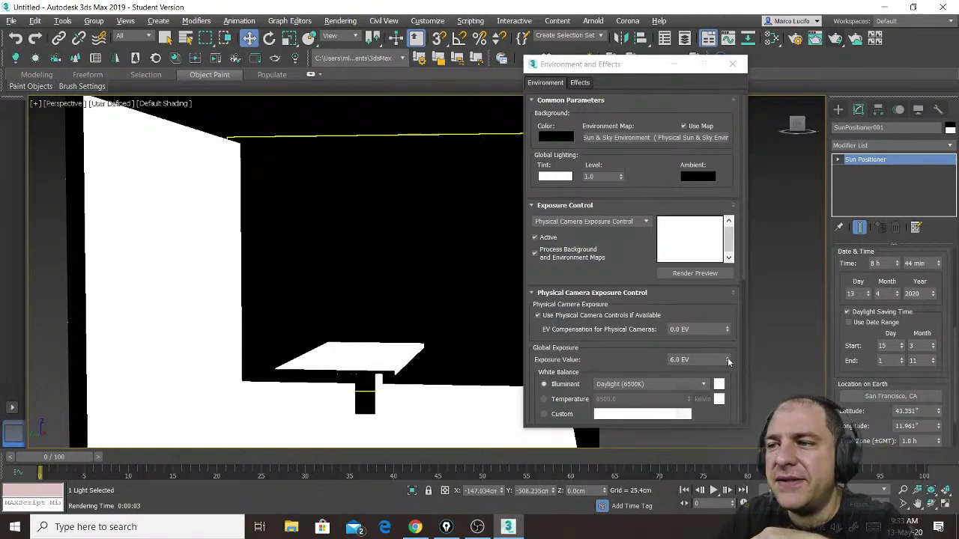
pyautogui.click(727, 358)
pyautogui.click(728, 360)
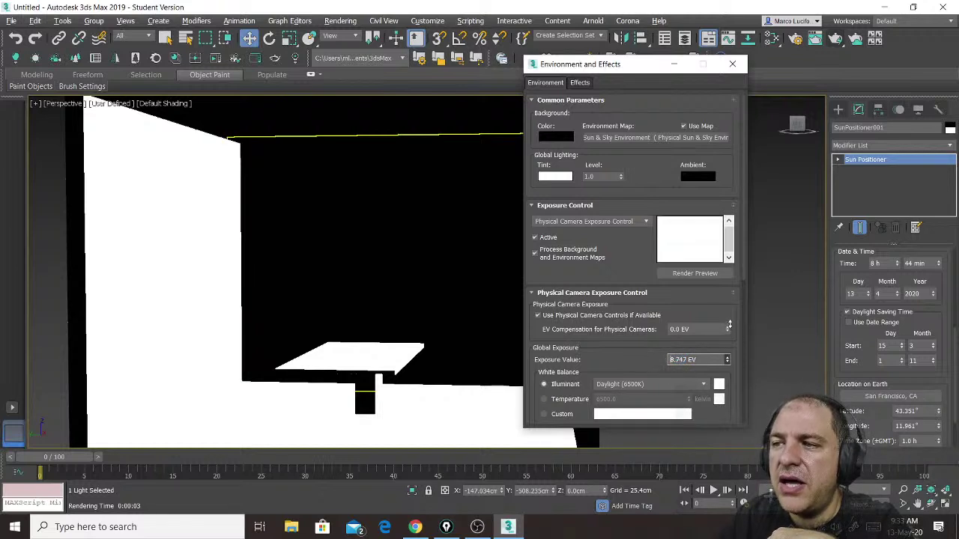
pyautogui.moveTo(728, 326); pyautogui.dragTo(718, 273)
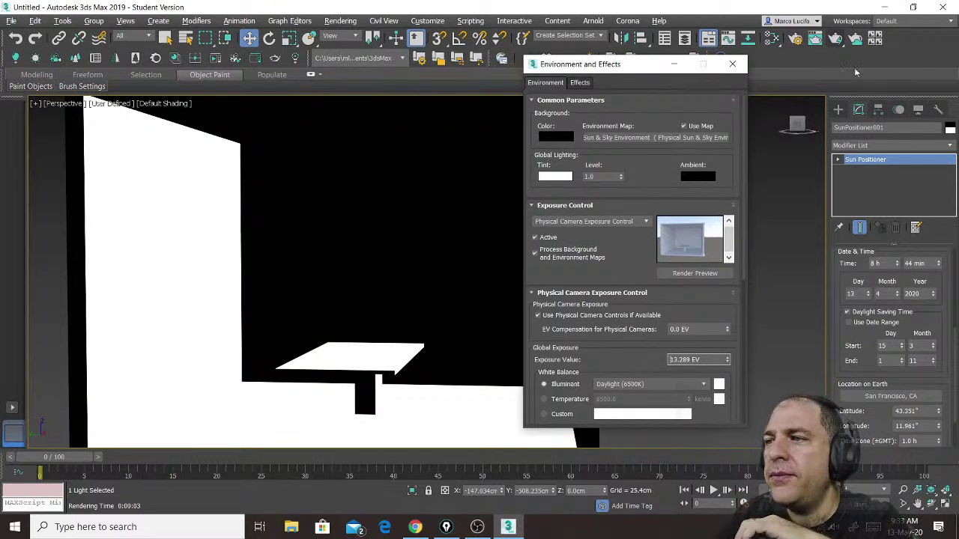
# Render the Perspective view with the new exposure, then close the Environment and Effects dialog and the render.
pyautogui.click(838, 42)
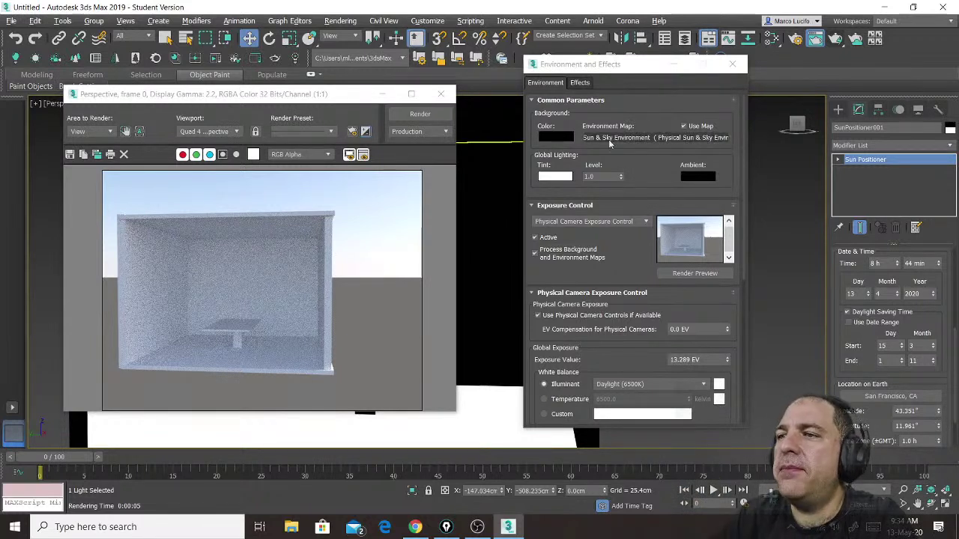
pyautogui.click(732, 63)
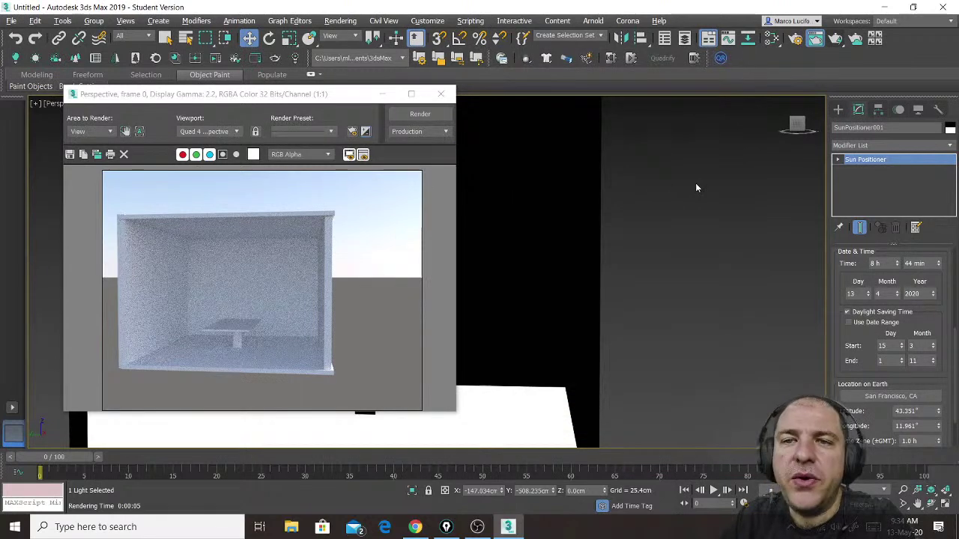
pyautogui.click(440, 94)
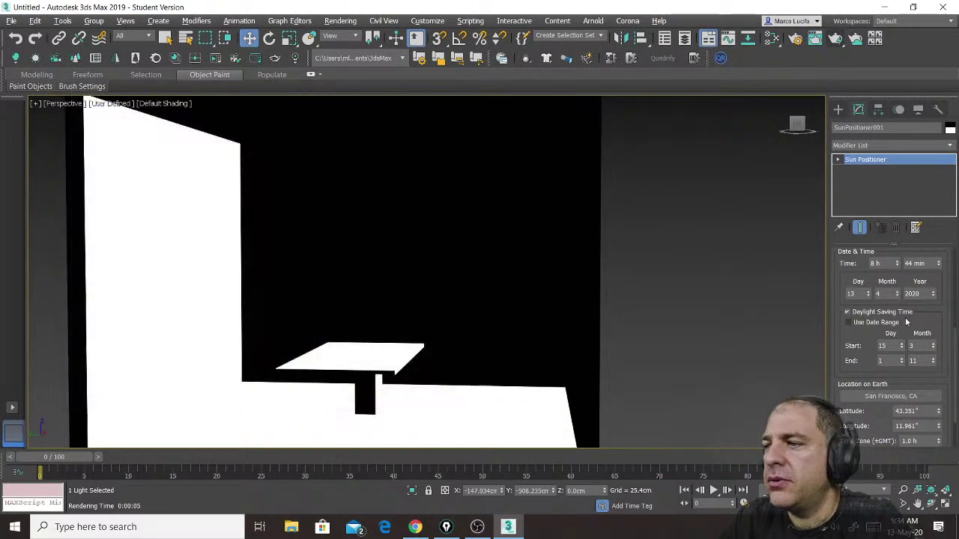
# Set the Sun Positioner's time to 6 h 50 min and render the Perspective view.
pyautogui.click(898, 266)
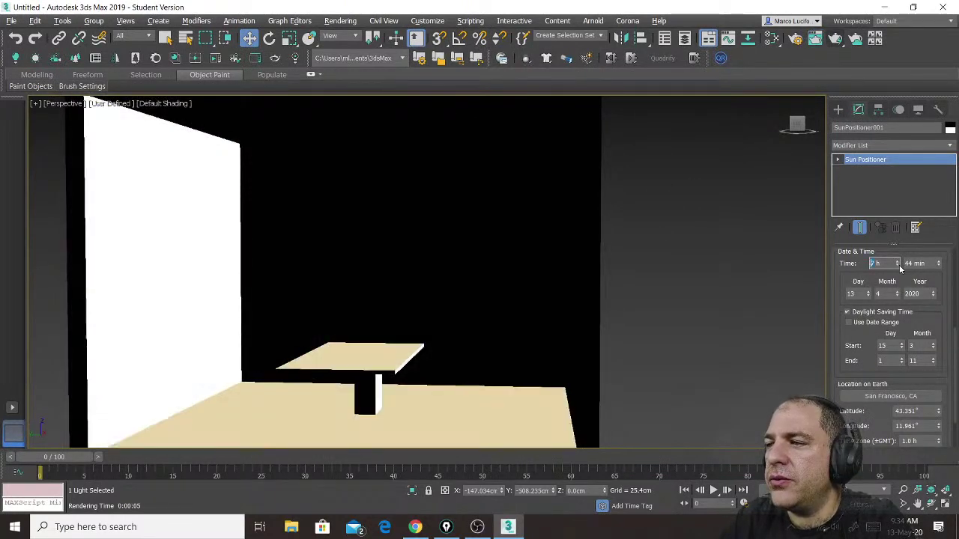
pyautogui.click(899, 265)
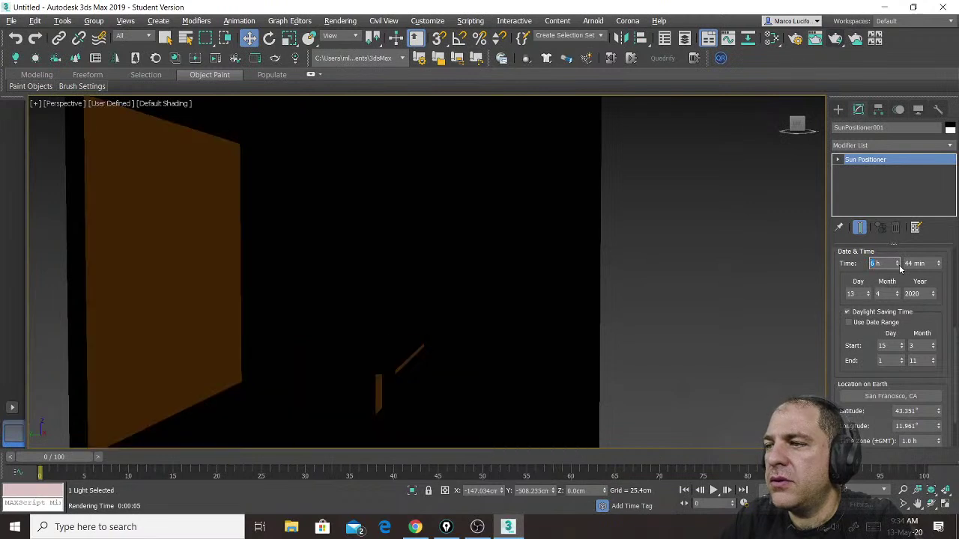
pyautogui.click(940, 262)
pyautogui.click(940, 262)
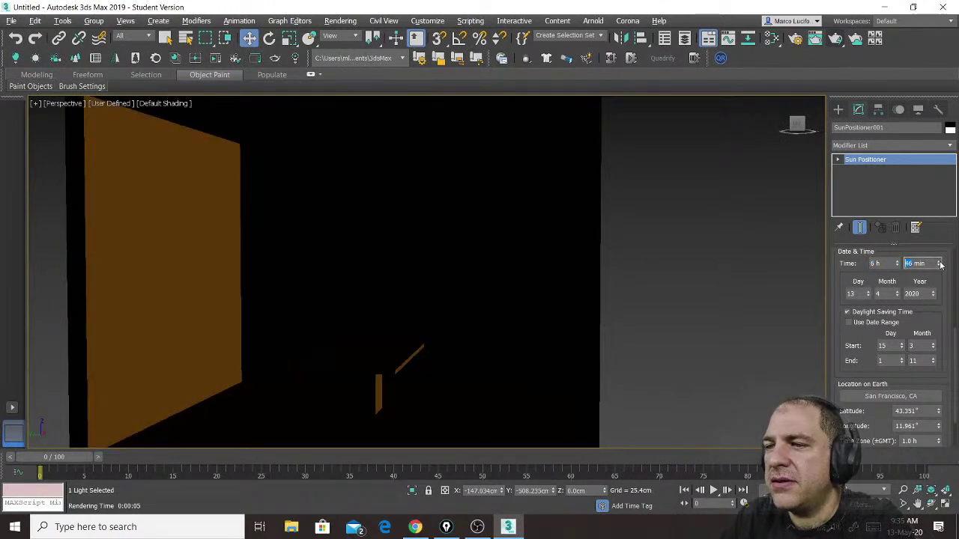
pyautogui.click(938, 262)
pyautogui.click(939, 263)
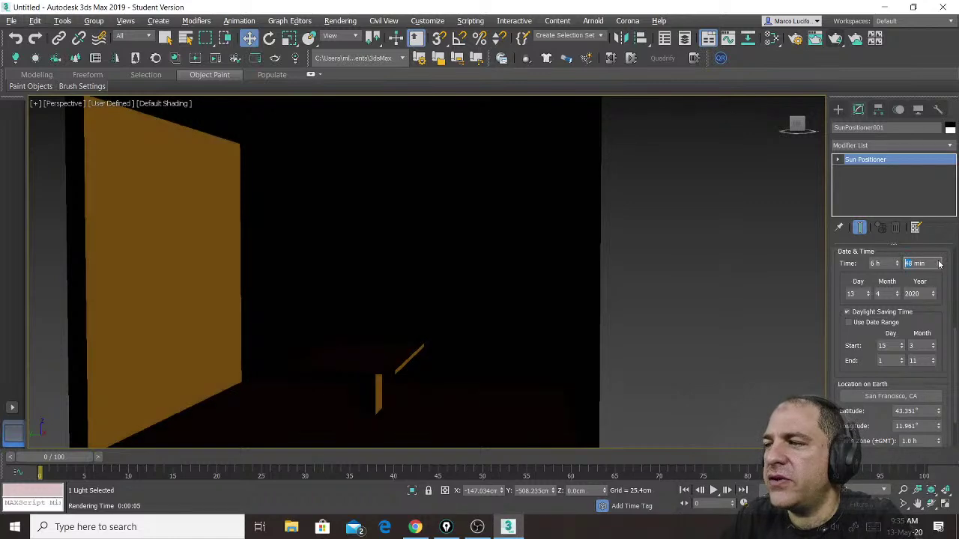
pyautogui.click(940, 263)
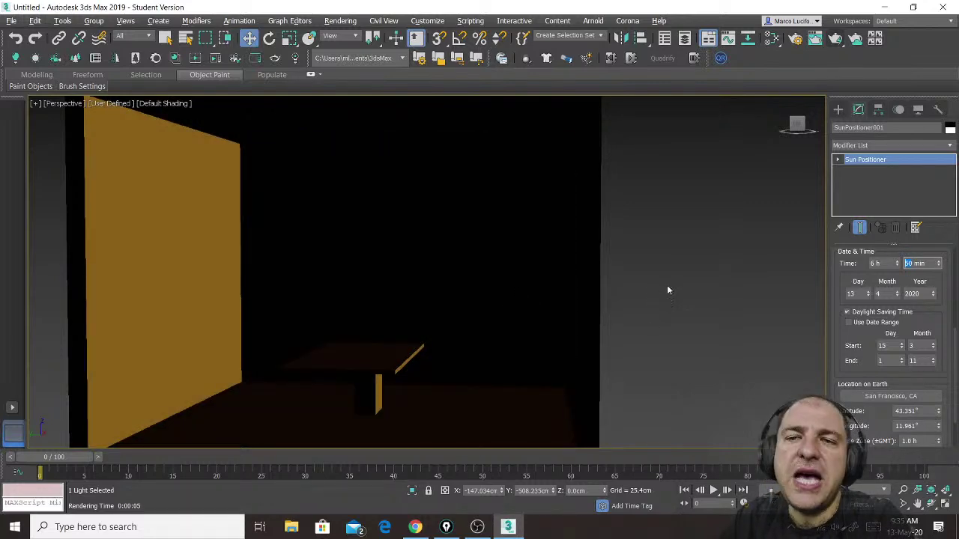
pyautogui.click(836, 39)
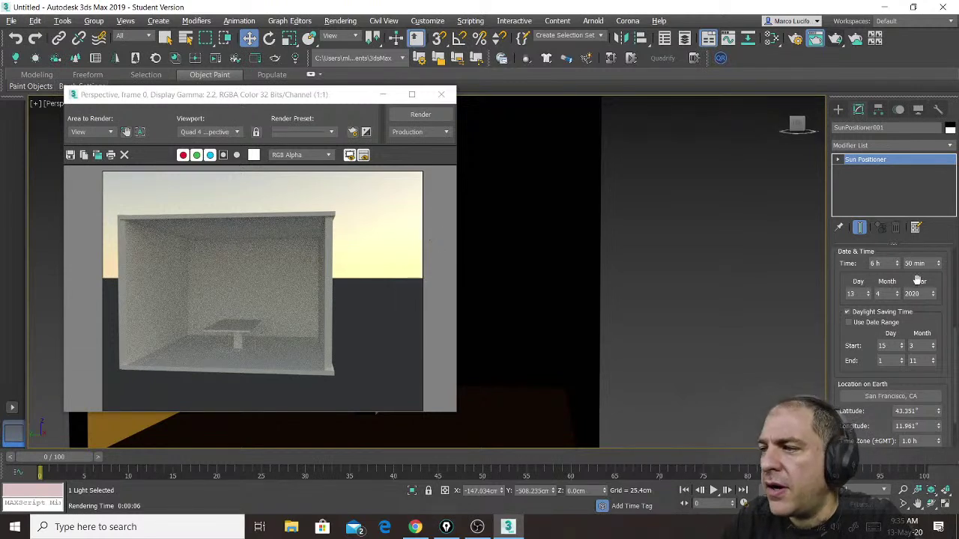
# Start and stop a render with the sun's time at 6 h 42 min, and render again with it at 6 h 8 min.
pyautogui.moveTo(939, 263); pyautogui.dragTo(903, 100)
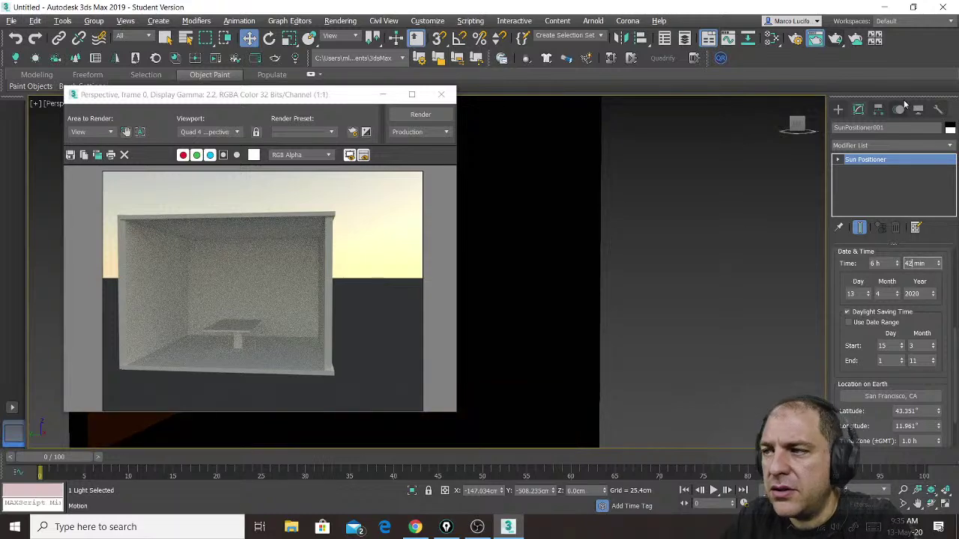
pyautogui.click(836, 42)
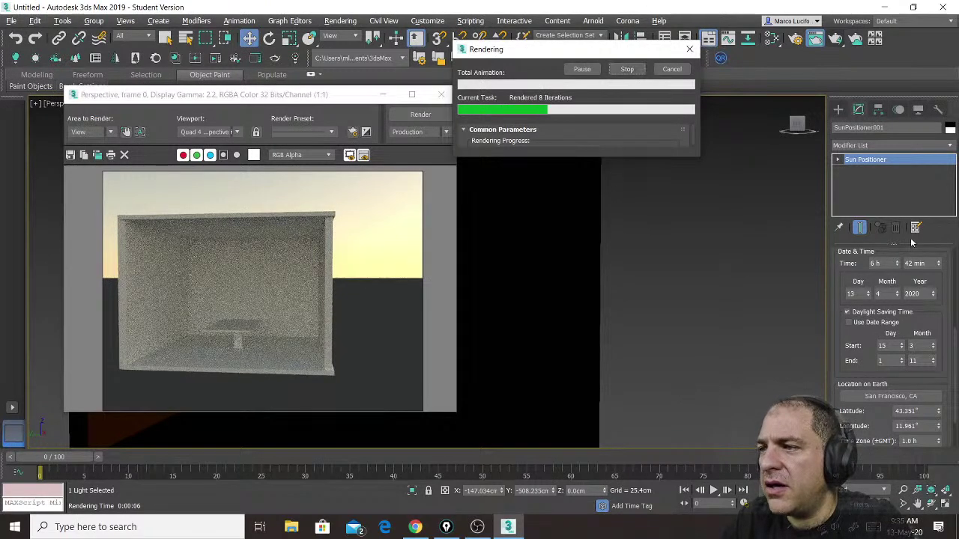
pyautogui.click(627, 69)
pyautogui.moveTo(939, 266); pyautogui.dragTo(940, 276)
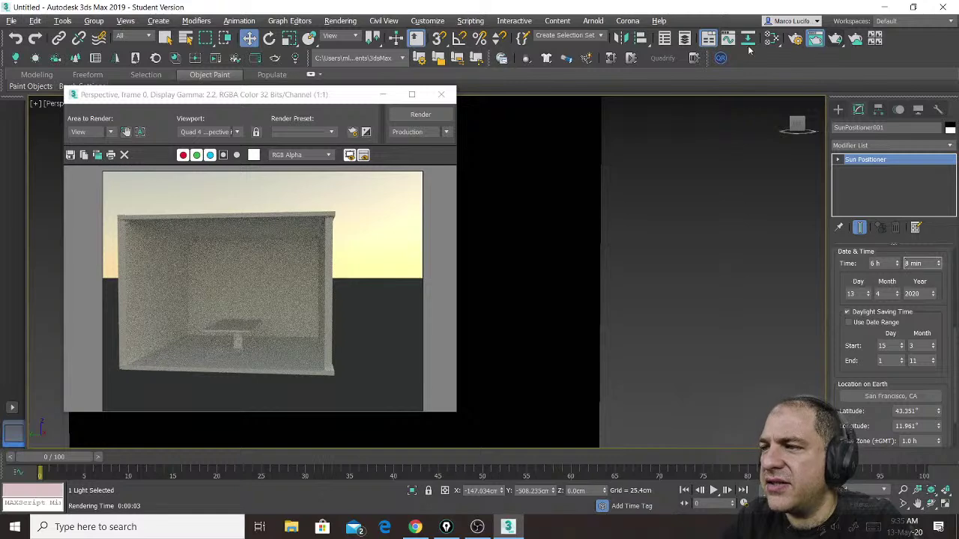
pyautogui.click(836, 39)
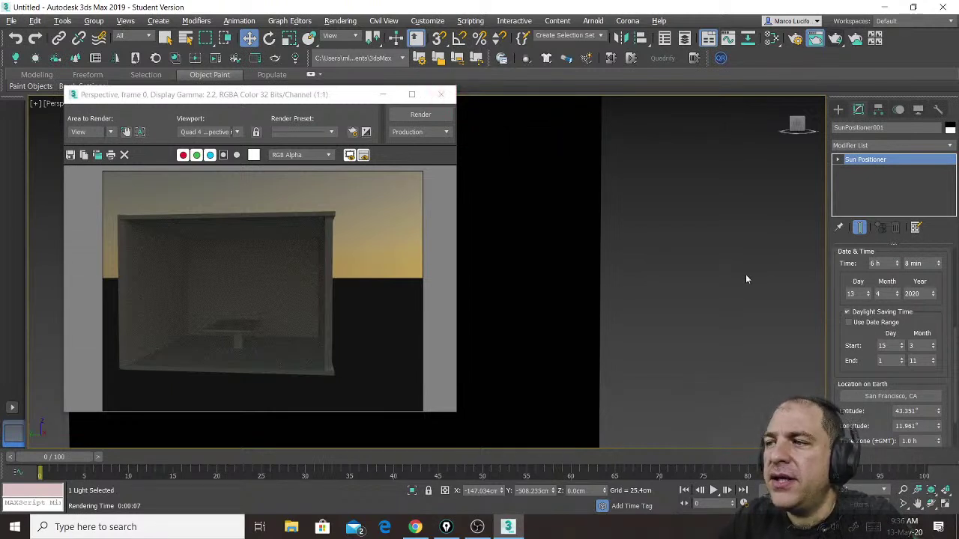
# Set the sun's time to 9 h 36 min, render the Perspective view, and close the render.
pyautogui.click(885, 263)
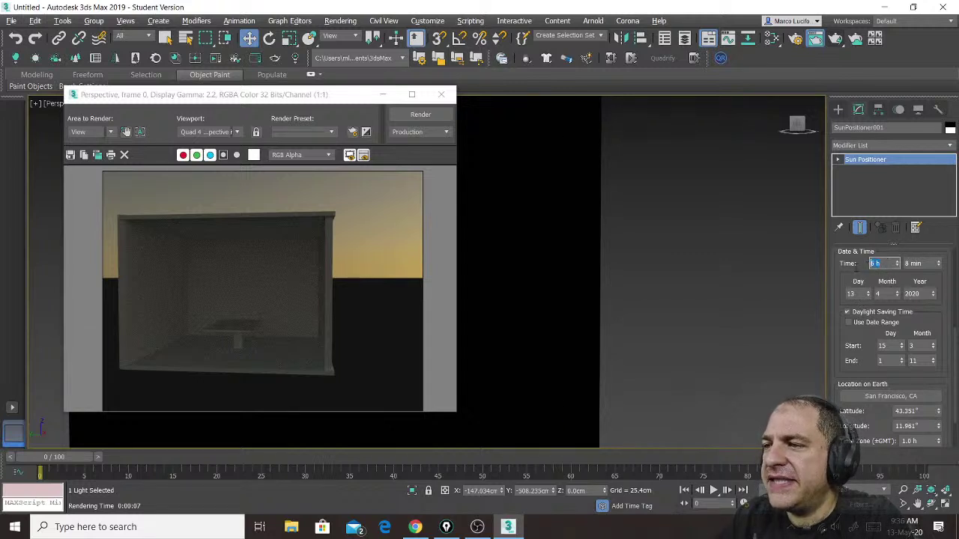
pyautogui.moveTo(871, 263); pyautogui.dragTo(854, 264)
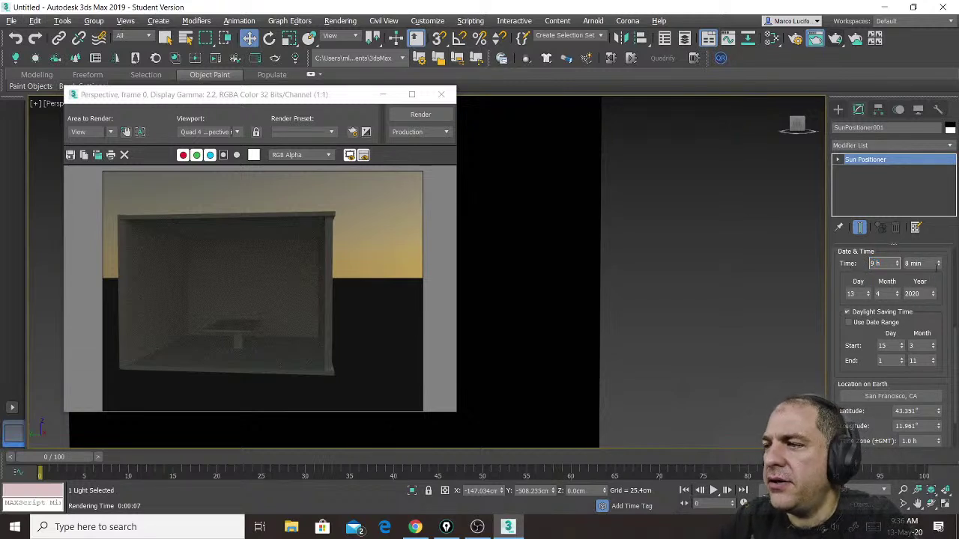
pyautogui.moveTo(905, 264); pyautogui.dragTo(929, 264)
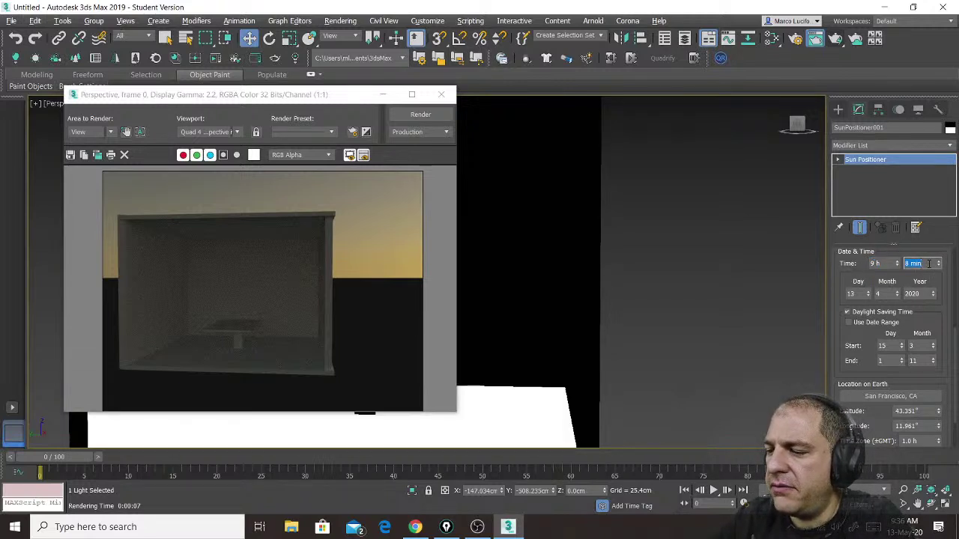
pyautogui.write('30')
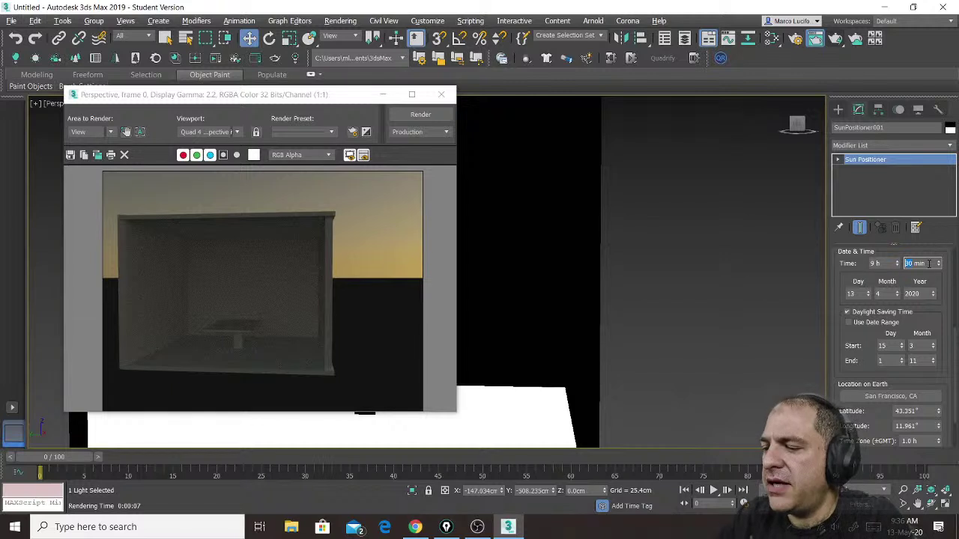
pyautogui.write('36')
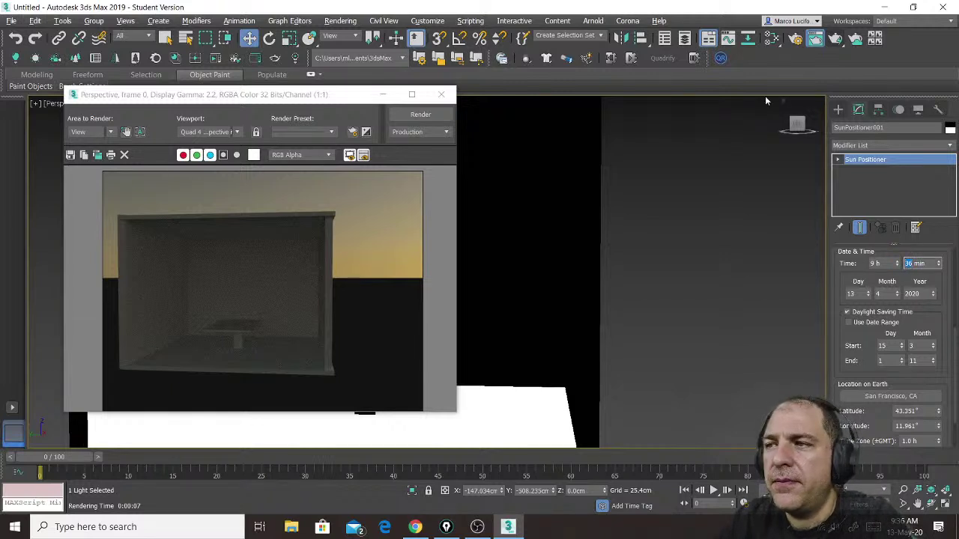
pyautogui.press('Return')
pyautogui.click(839, 43)
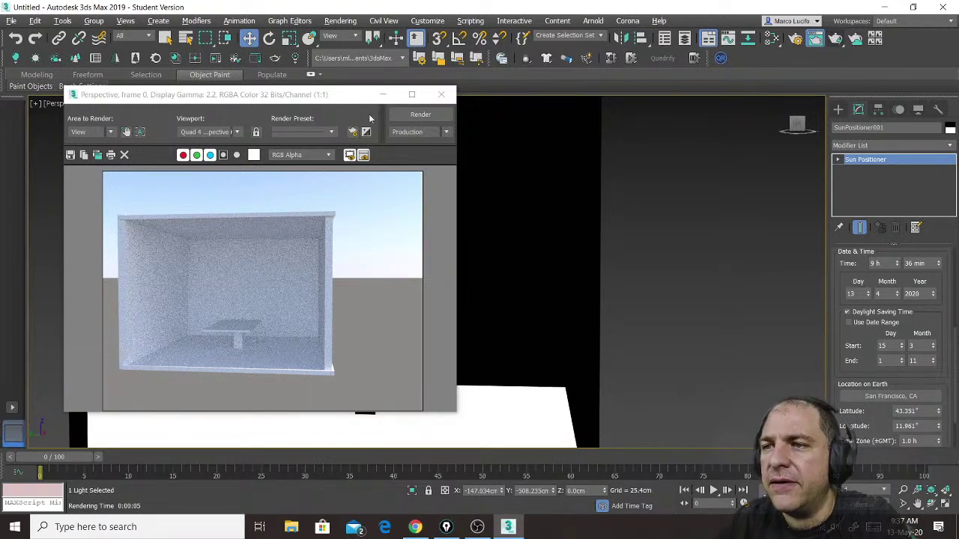
pyautogui.click(441, 94)
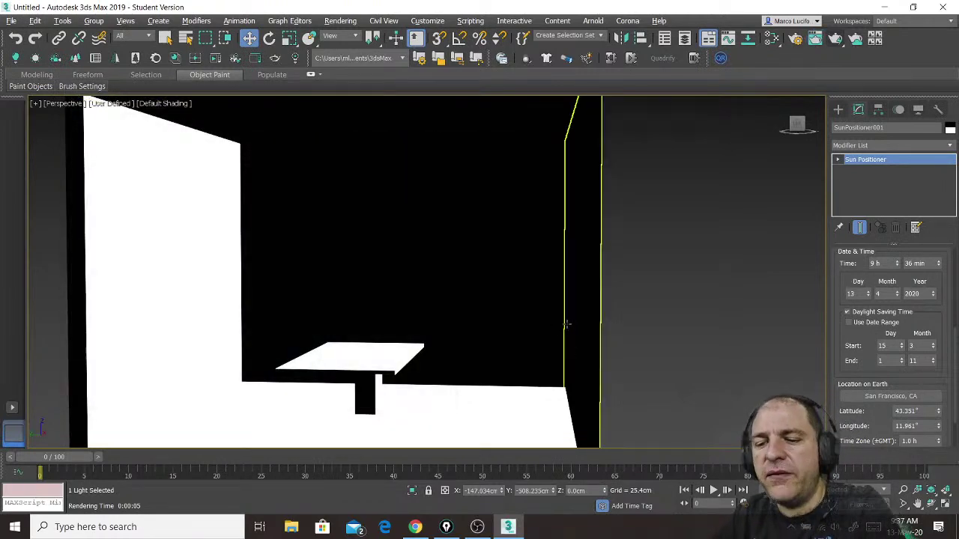
# Create a tall box against the room's outer side wall, about 70 cm long, 25 cm wide and 467 cm high.
pyautogui.scroll(-3, 567, 324)
pyautogui.keyDown('alt'); pyautogui.moveTo(563, 300); pyautogui.dragTo(454, 293, button='middle'); pyautogui.keyUp('alt')
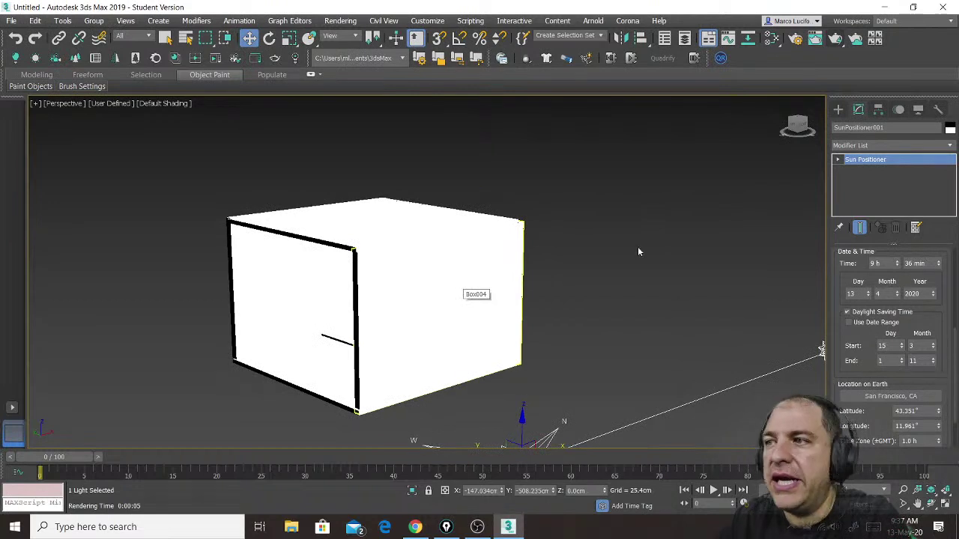
pyautogui.click(838, 110)
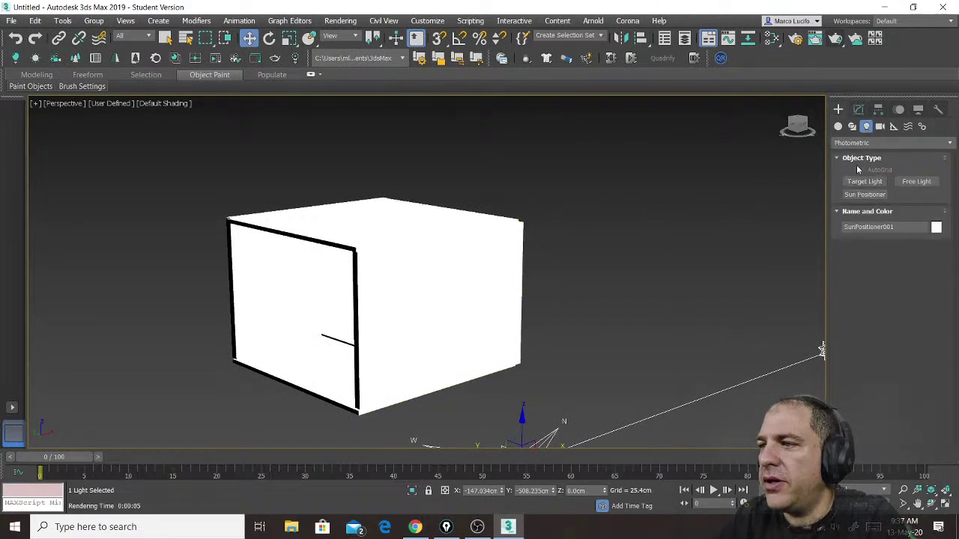
pyautogui.click(838, 126)
pyautogui.click(865, 182)
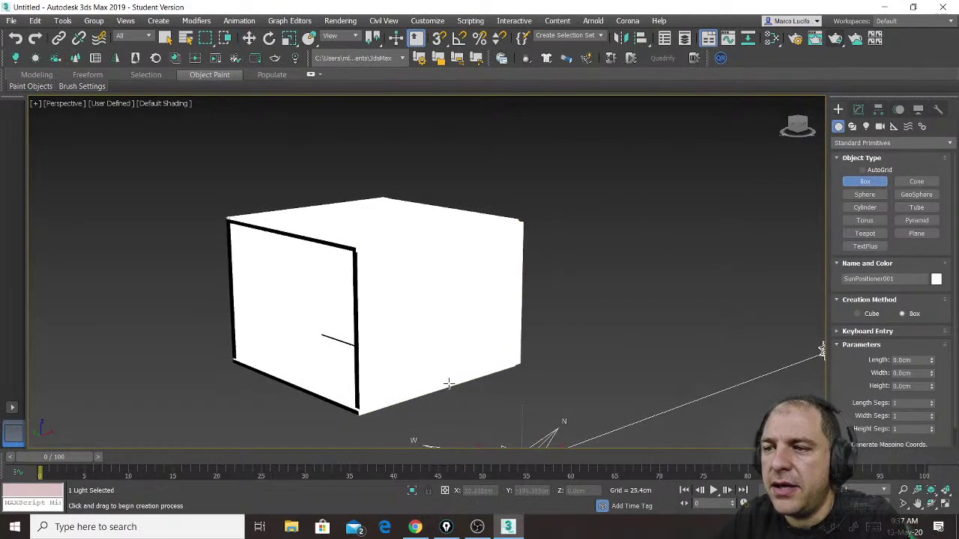
pyautogui.moveTo(448, 384); pyautogui.dragTo(470, 394)
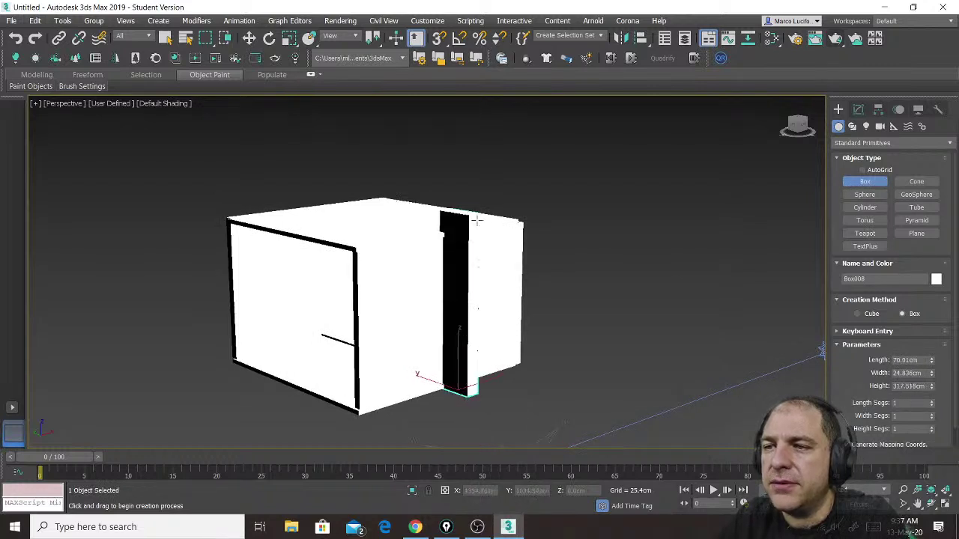
pyautogui.click(475, 125)
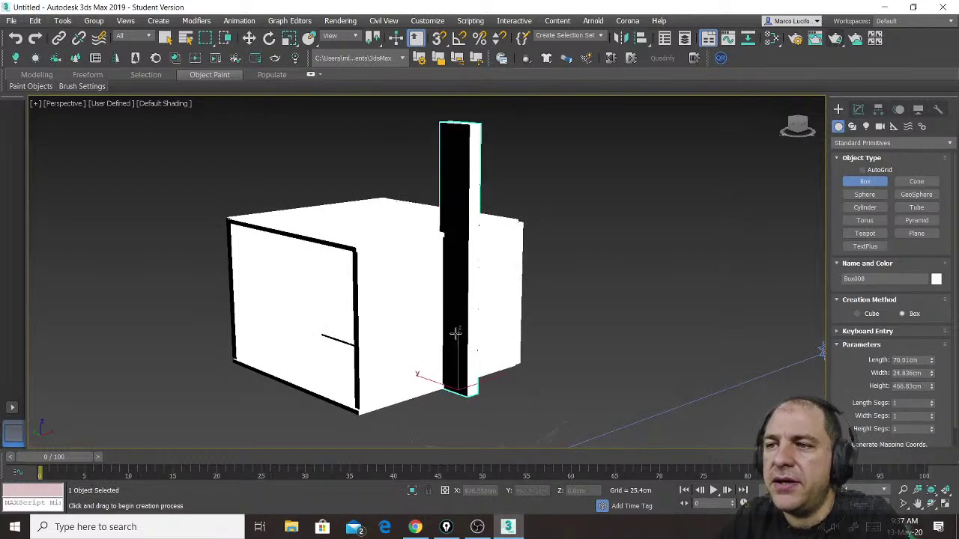
# Create a thin slab about 197 cm by 76 cm around the tower's base and clone it upward as 11 evenly spaced instances.
pyautogui.moveTo(454, 383); pyautogui.dragTo(489, 421)
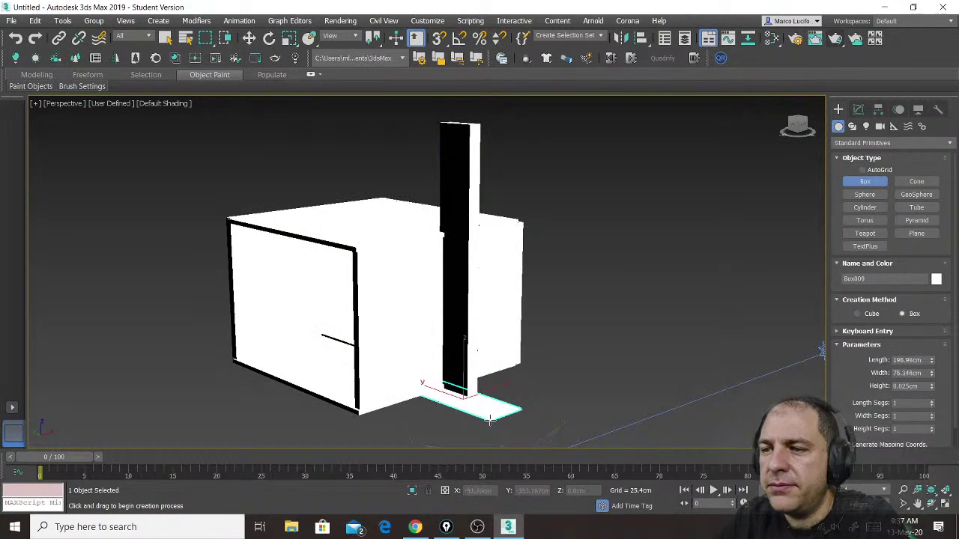
pyautogui.press('w')
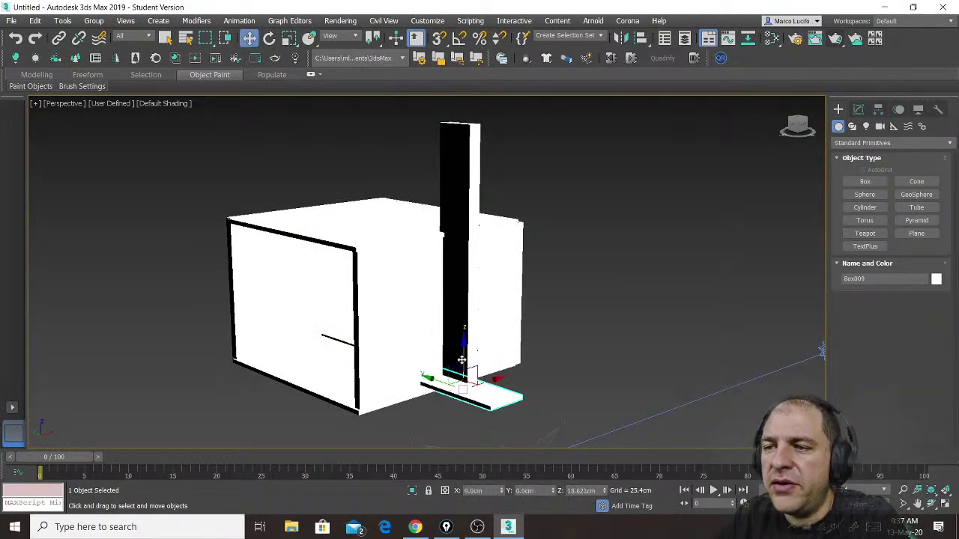
pyautogui.moveTo(461, 361); pyautogui.dragTo(461, 334)
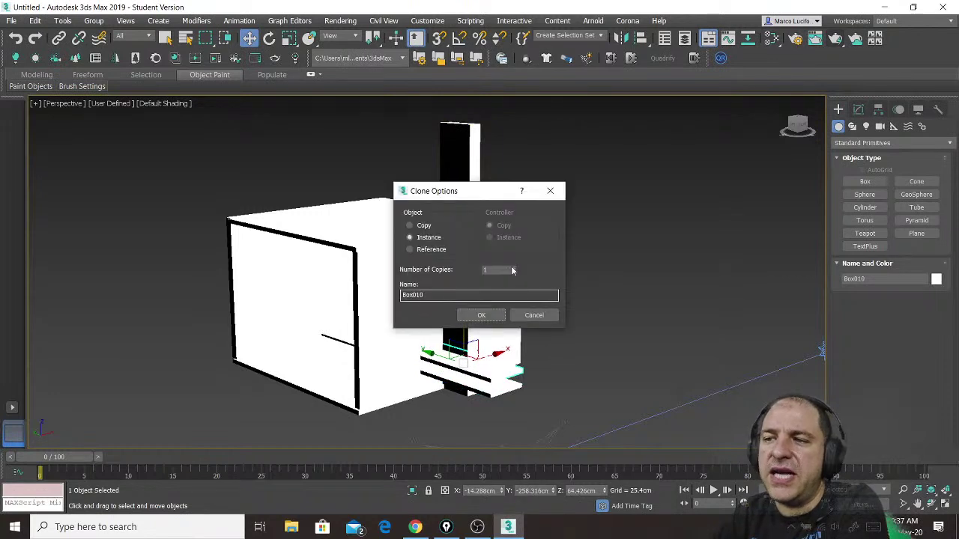
pyautogui.moveTo(512, 268); pyautogui.dragTo(514, 265)
pyautogui.click(493, 315)
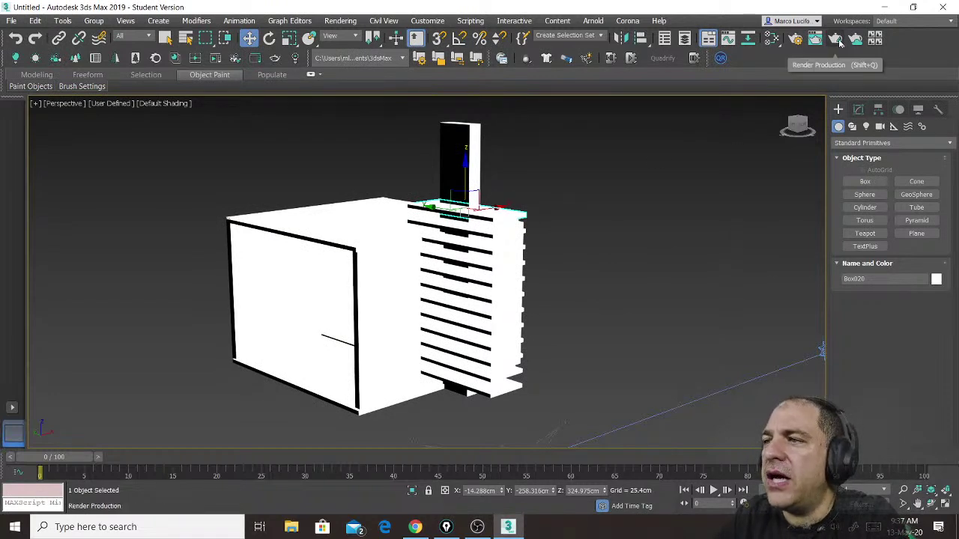
# Render the exterior view of the room with the tower and its stacked slabs, and close the render.
pyautogui.scroll(2, 528, 253)
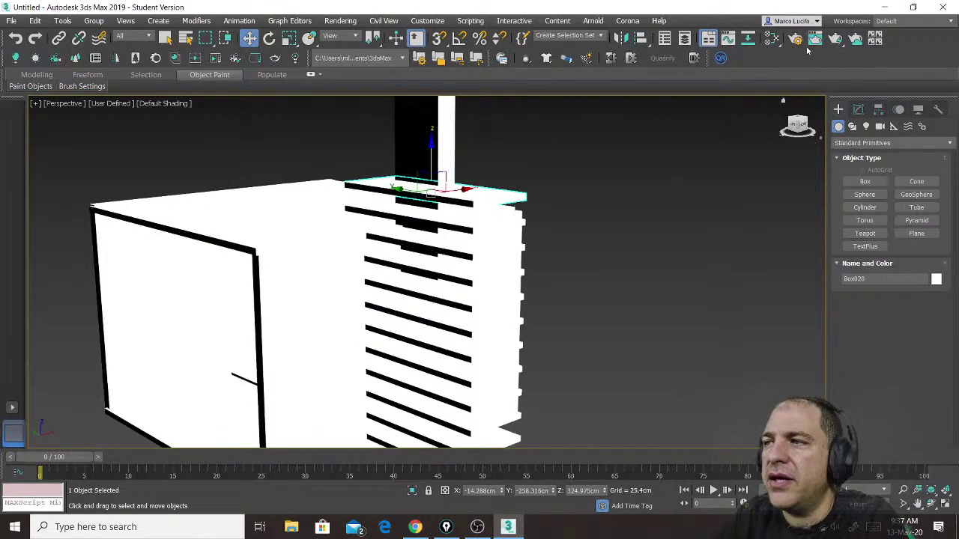
pyautogui.click(835, 38)
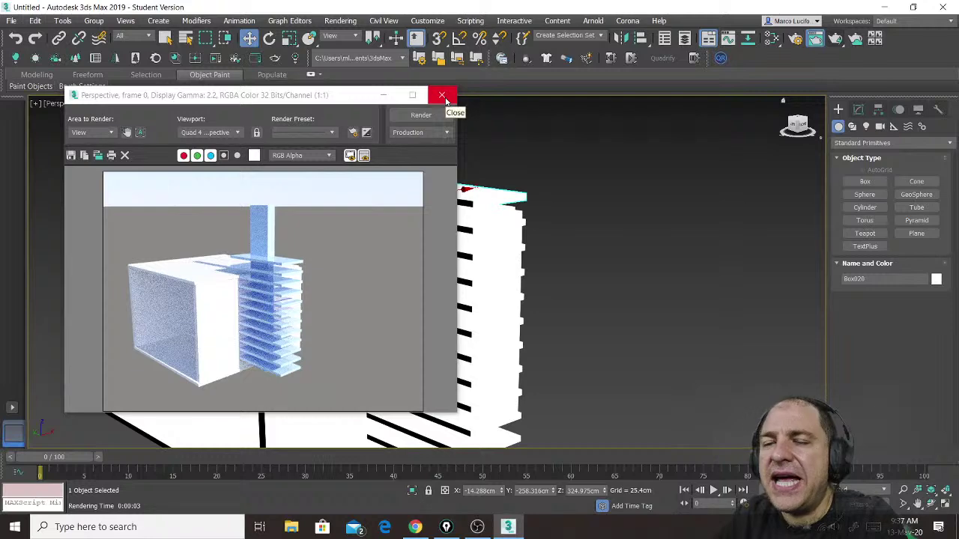
pyautogui.click(443, 96)
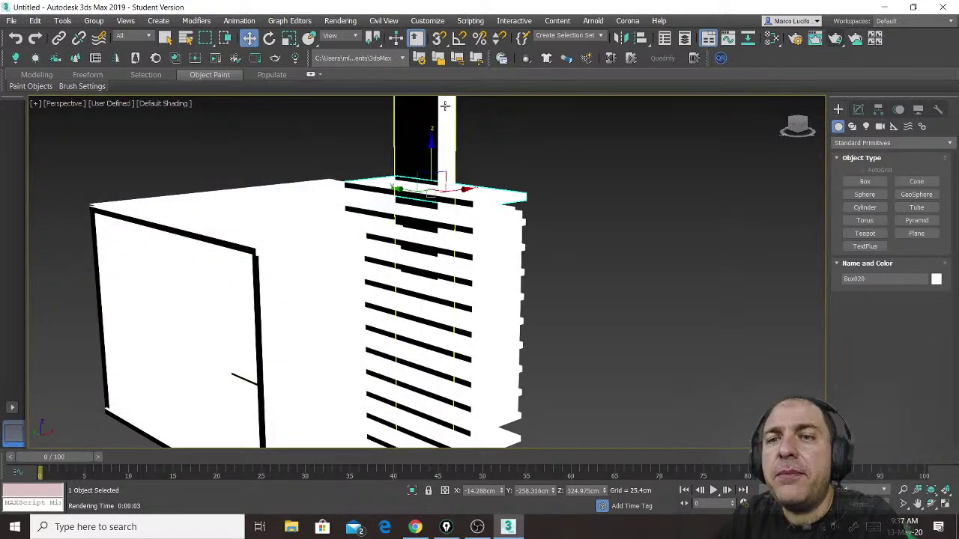
# Select the tower together with all its slabs beside the room and delete them.
pyautogui.moveTo(447, 320); pyautogui.dragTo(549, 262, button='middle')
pyautogui.scroll(10, 504, 316)
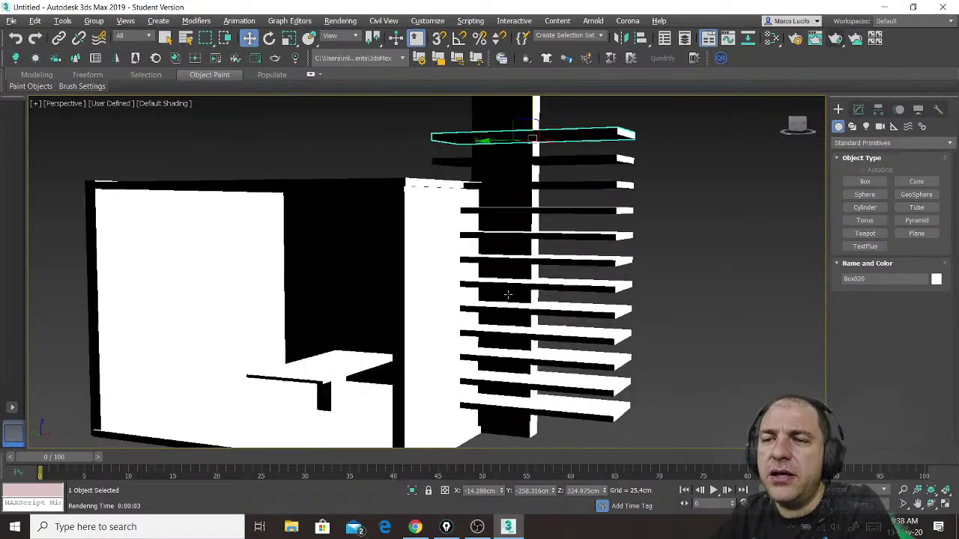
pyautogui.scroll(-5, 596, 291)
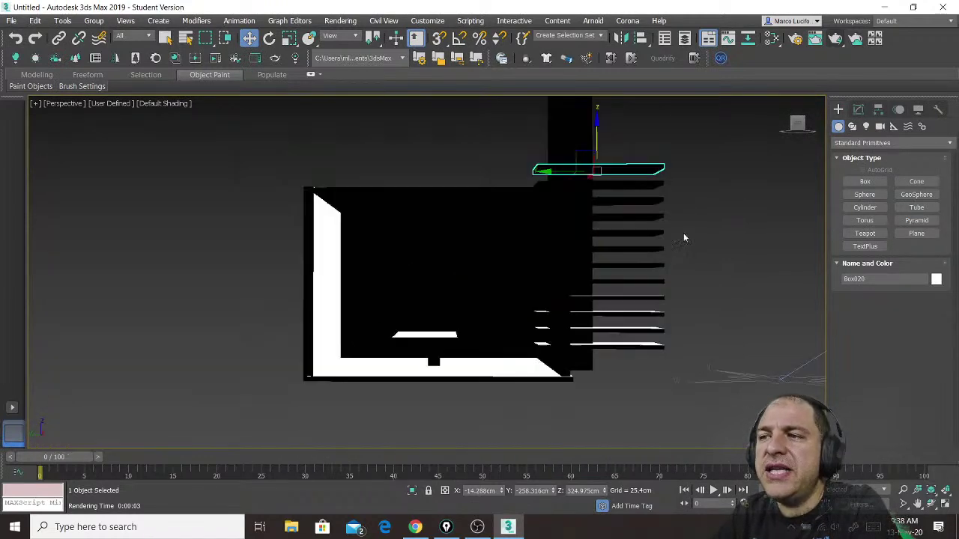
pyautogui.moveTo(642, 271); pyautogui.dragTo(587, 349)
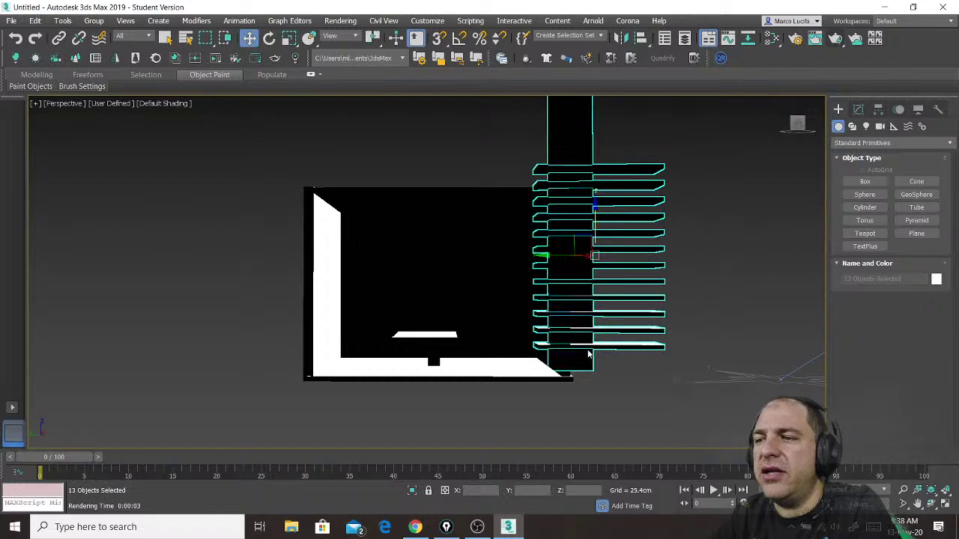
pyautogui.press('Delete')
# Frame the table closely inside the room in the Perspective view and render it.
pyautogui.keyDown('alt'); pyautogui.moveTo(514, 332); pyautogui.dragTo(475, 325, button='middle'); pyautogui.keyUp('alt')
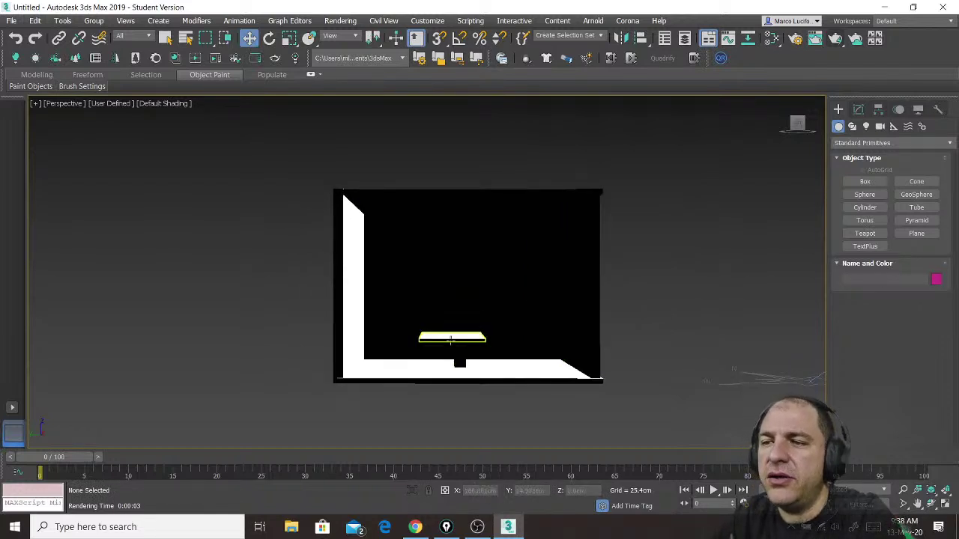
pyautogui.scroll(4, 450, 356)
pyautogui.scroll(3, 460, 349)
pyautogui.moveTo(557, 304); pyautogui.dragTo(567, 288, button='middle')
pyautogui.scroll(2, 526, 343)
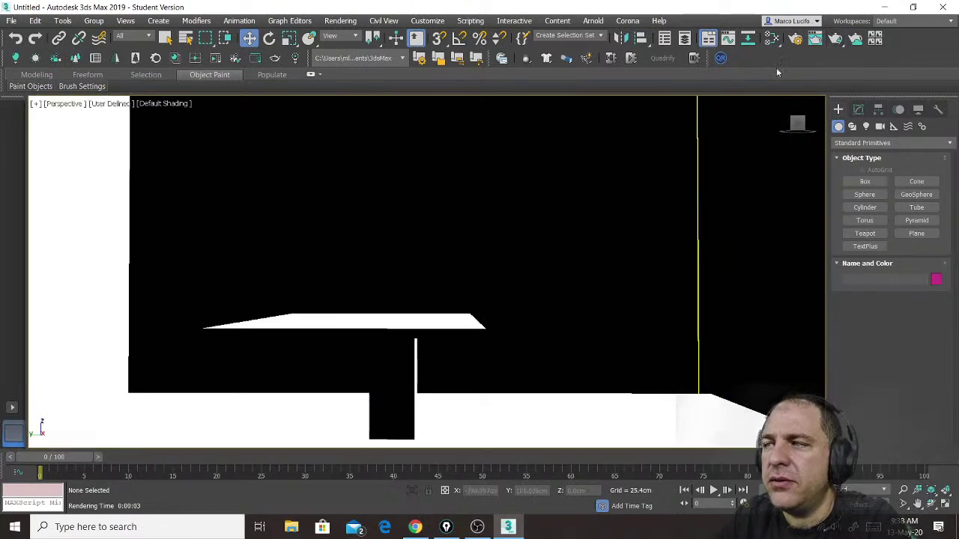
pyautogui.click(837, 38)
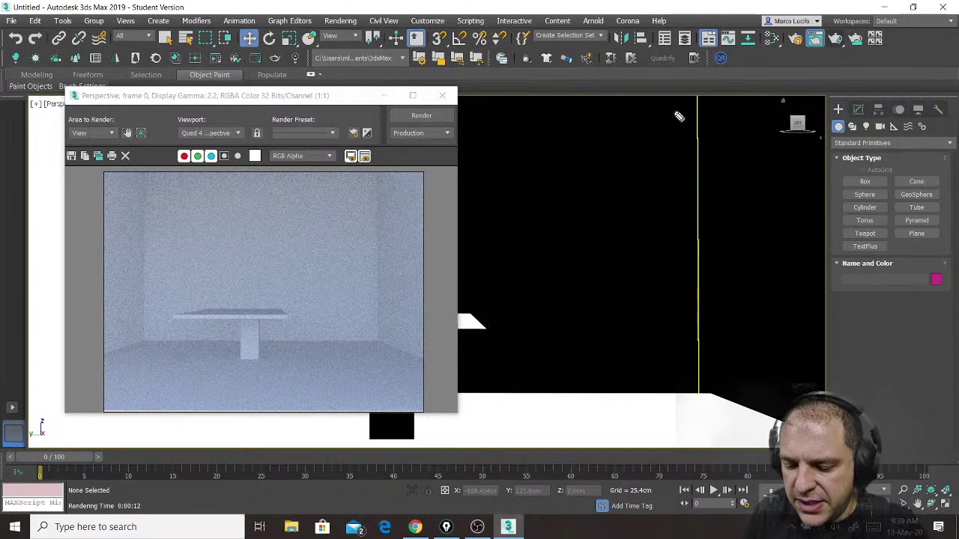
# Annotate the render with a sunlight arrow, a hatched window on the side wall and a ray reaching the table, and clear the drawing.
pyautogui.moveTo(674, 112); pyautogui.dragTo(405, 249)
pyautogui.moveTo(411, 229); pyautogui.dragTo(433, 254)
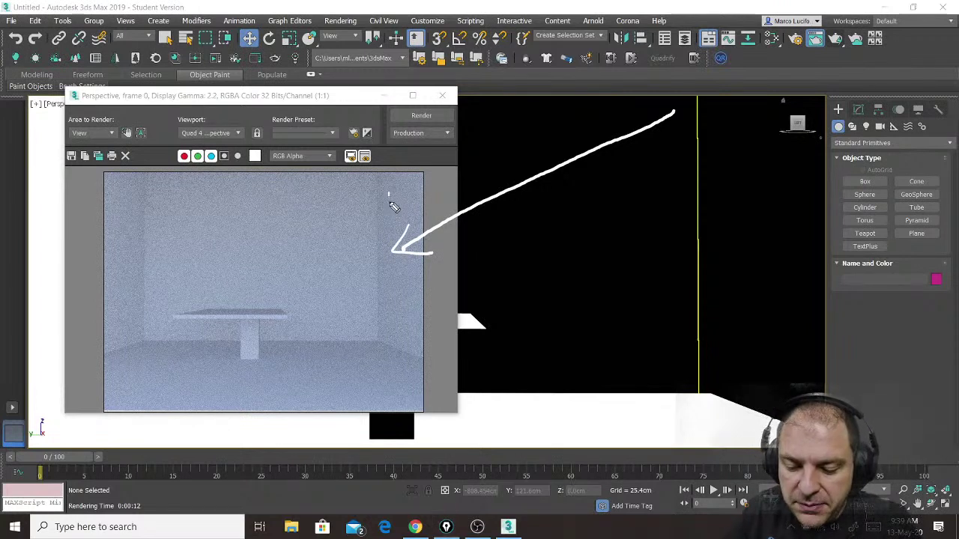
pyautogui.moveTo(388, 200)
pyautogui.mouseDown()
pyautogui.moveTo(391, 188)
pyautogui.moveTo(390, 293)
pyautogui.moveTo(421, 306)
pyautogui.moveTo(397, 183)
pyautogui.moveTo(424, 255)
pyautogui.moveTo(398, 277)
pyautogui.moveTo(409, 179)
pyautogui.mouseUp()
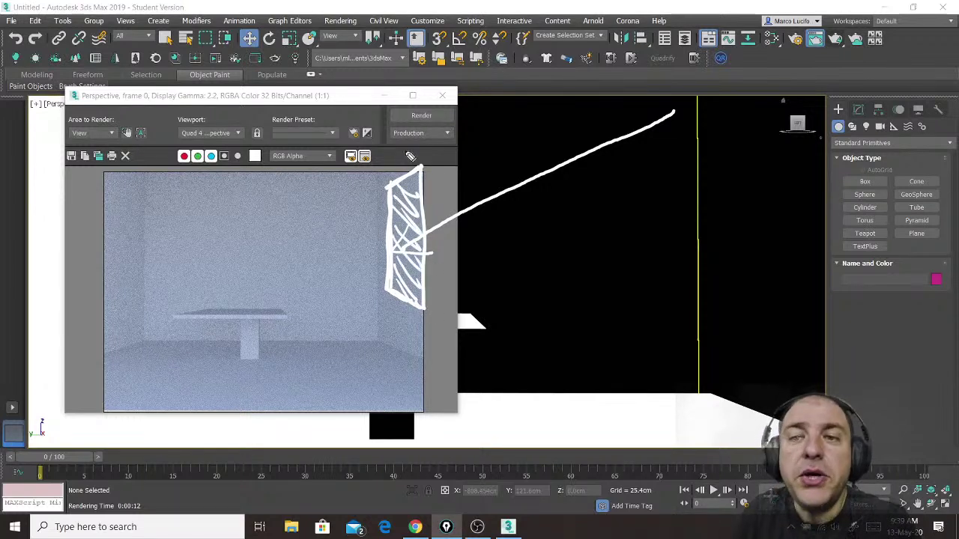
pyautogui.moveTo(473, 197); pyautogui.dragTo(257, 335)
pyautogui.moveTo(292, 286); pyautogui.dragTo(300, 324)
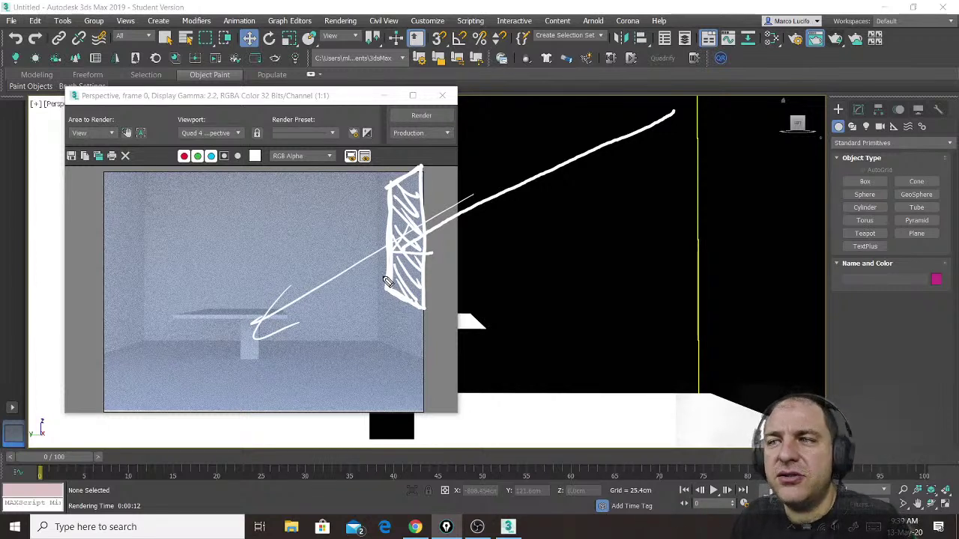
pyautogui.hotkey('ctrl', 'shift', '7')
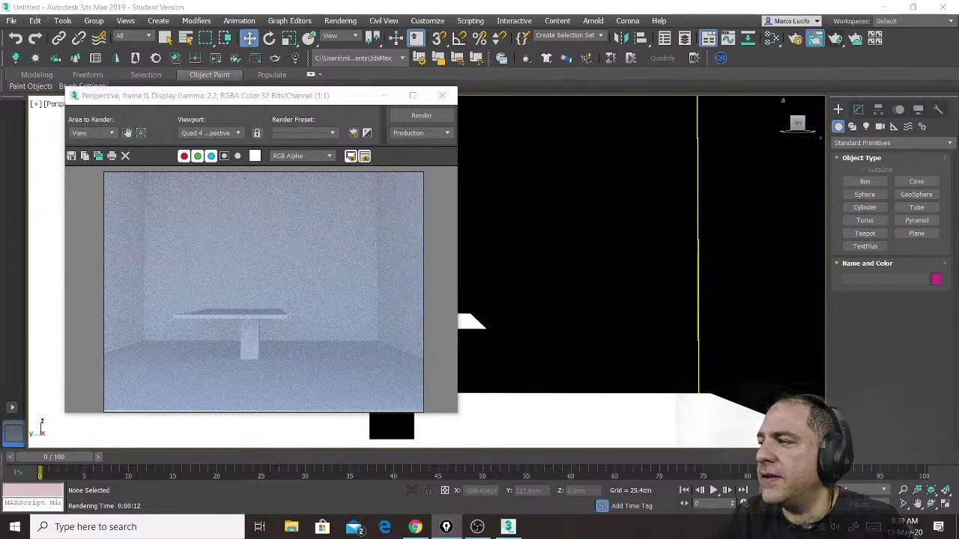
# Close the render and create a box about 285 cm wide and 41 cm long across the base of the side wall near the table.
pyautogui.click(443, 98)
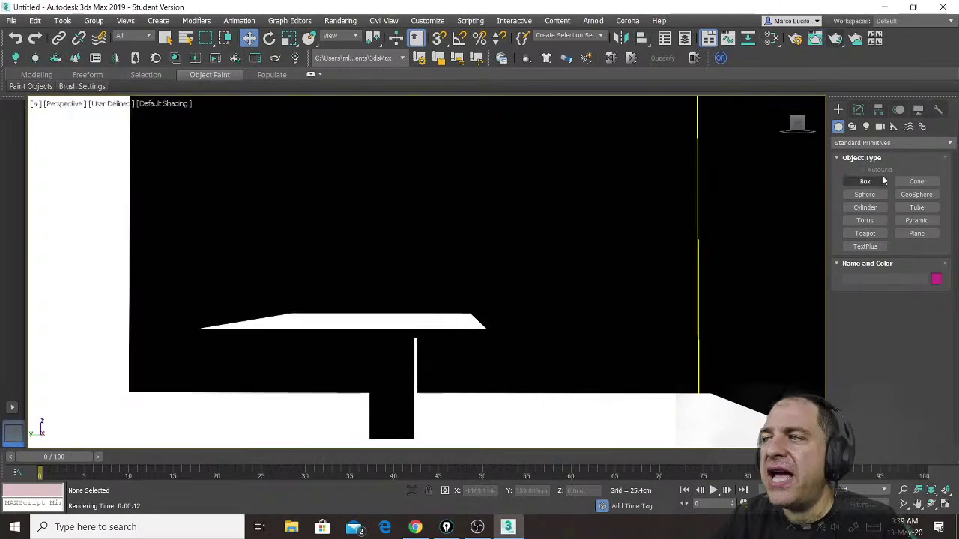
pyautogui.click(868, 182)
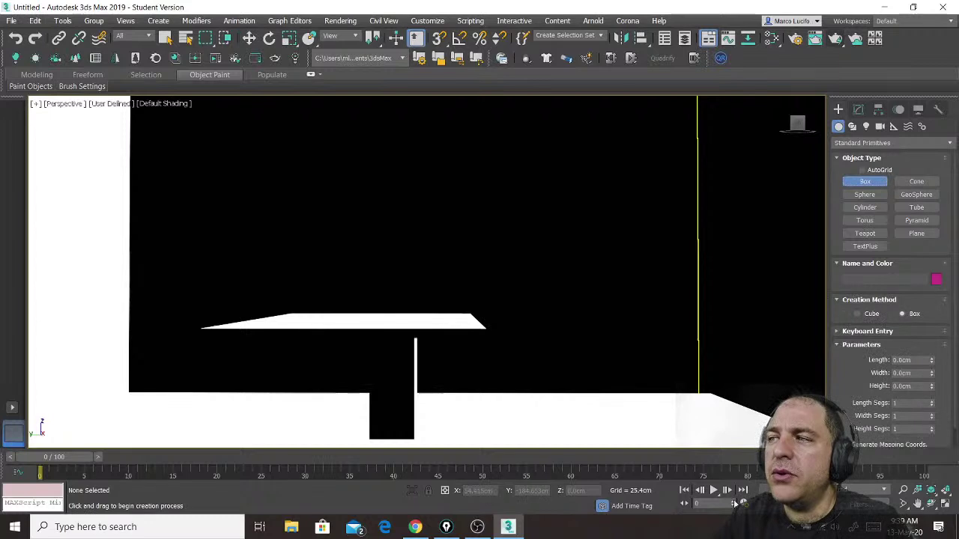
pyautogui.moveTo(717, 418); pyautogui.dragTo(958, 419)
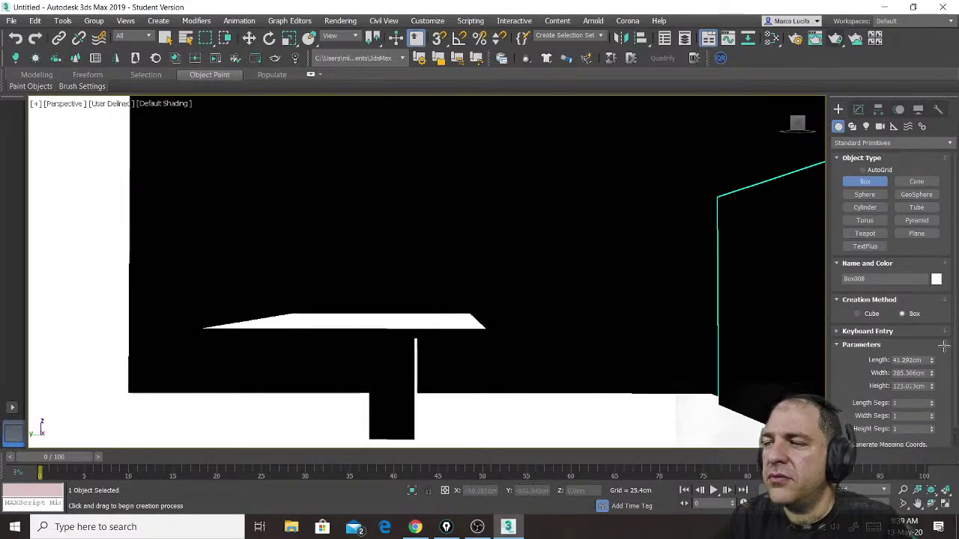
pyautogui.click(938, 335)
pyautogui.press('w')
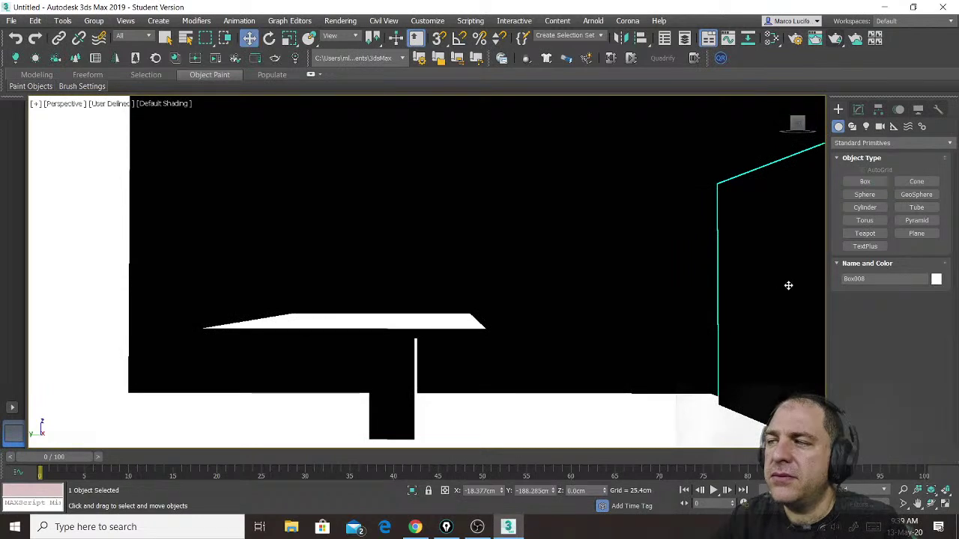
# Raise the new box to window height and shift it along the side wall, to about X 35 cm and Z 78 cm.
pyautogui.moveTo(775, 293); pyautogui.dragTo(639, 307, button='middle')
pyautogui.scroll(-5, 639, 307)
pyautogui.moveTo(690, 388); pyautogui.dragTo(694, 294)
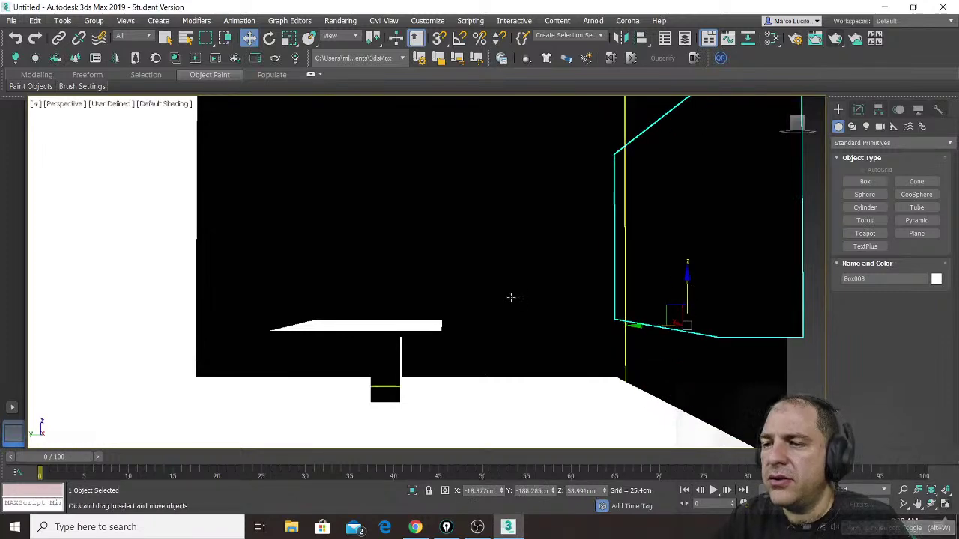
pyautogui.scroll(8, 511, 299)
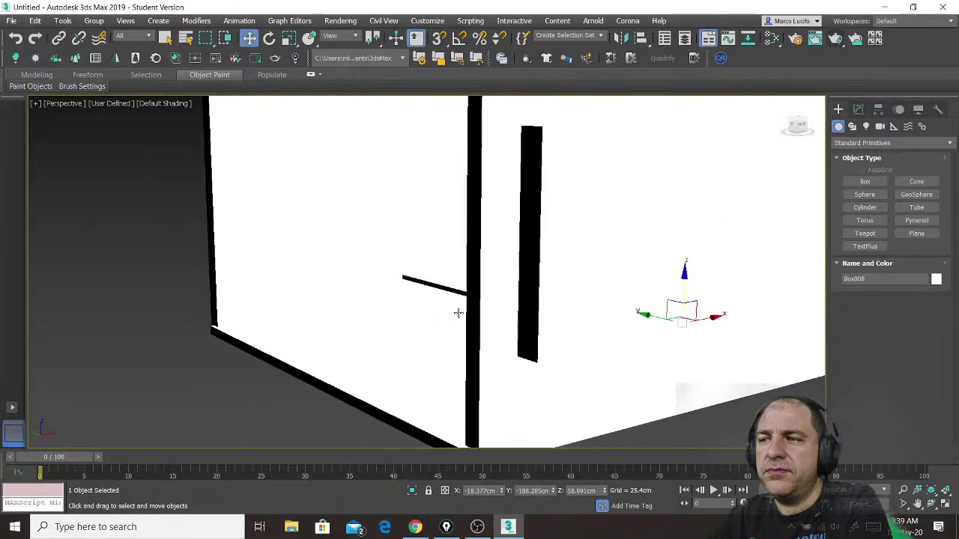
pyautogui.moveTo(457, 315); pyautogui.dragTo(393, 279, button='middle')
pyautogui.scroll(-8, 393, 278)
pyautogui.moveTo(508, 298); pyautogui.dragTo(555, 274, button='middle')
pyautogui.scroll(6, 517, 300)
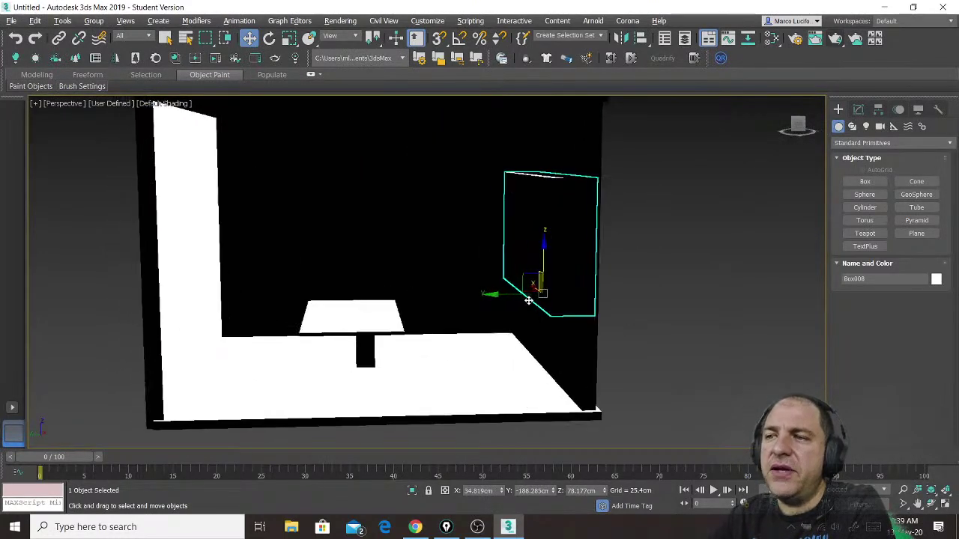
# Cut a window opening by subtracting the box from the side wall with ProBoolean.
pyautogui.scroll(-6, 517, 300)
pyautogui.click(474, 167)
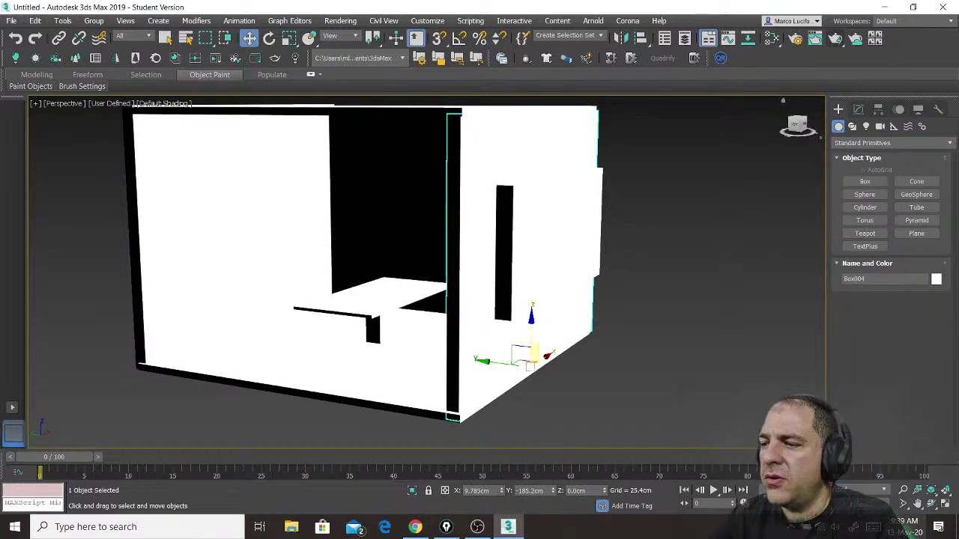
pyautogui.click(867, 143)
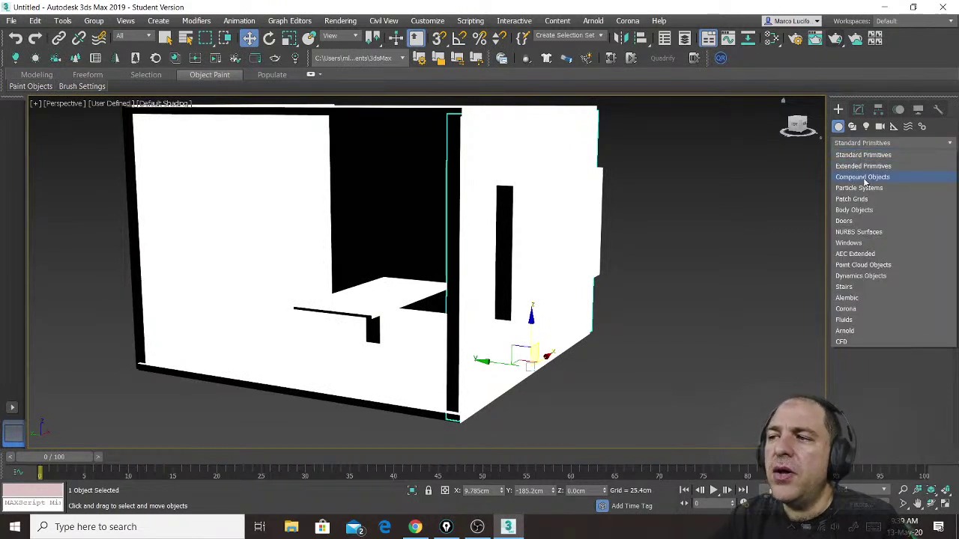
pyautogui.click(863, 177)
pyautogui.click(873, 249)
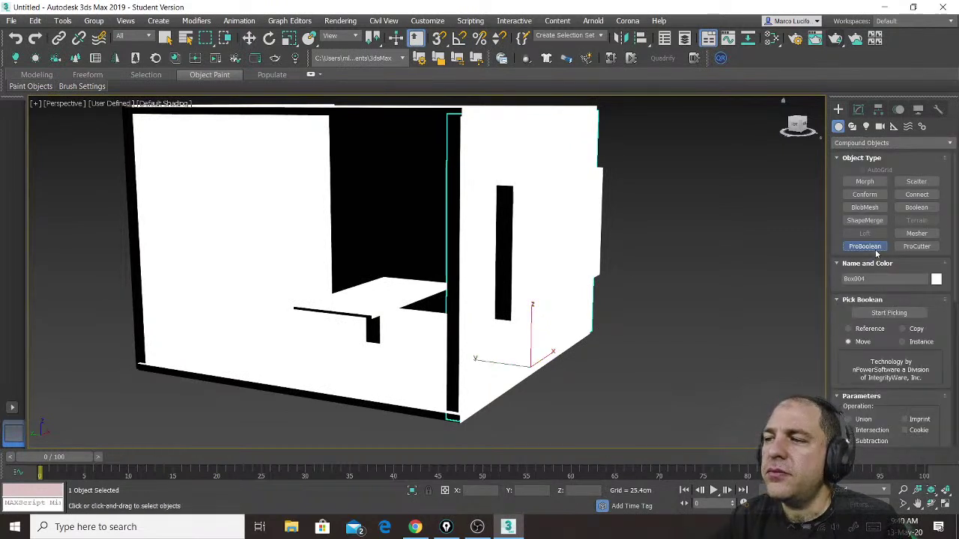
pyautogui.click(893, 313)
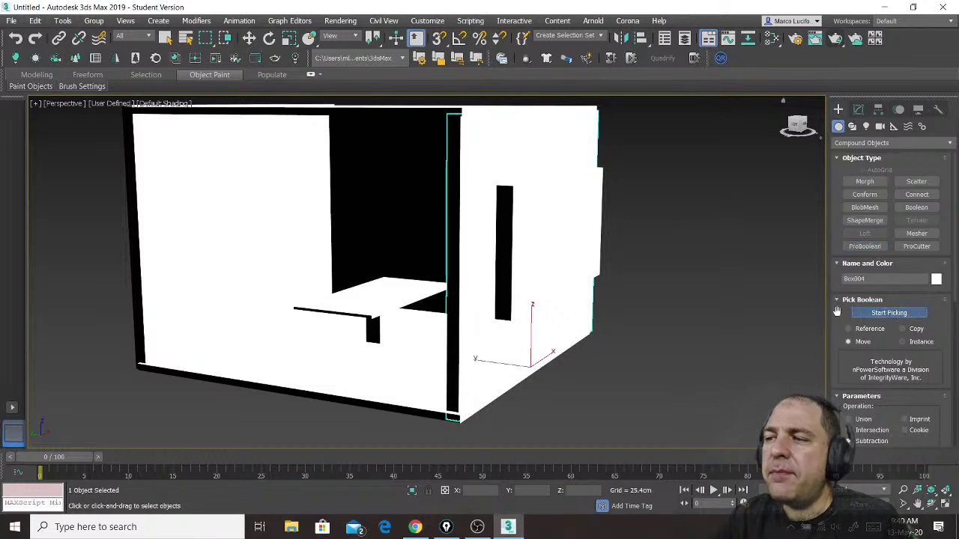
pyautogui.click(566, 239)
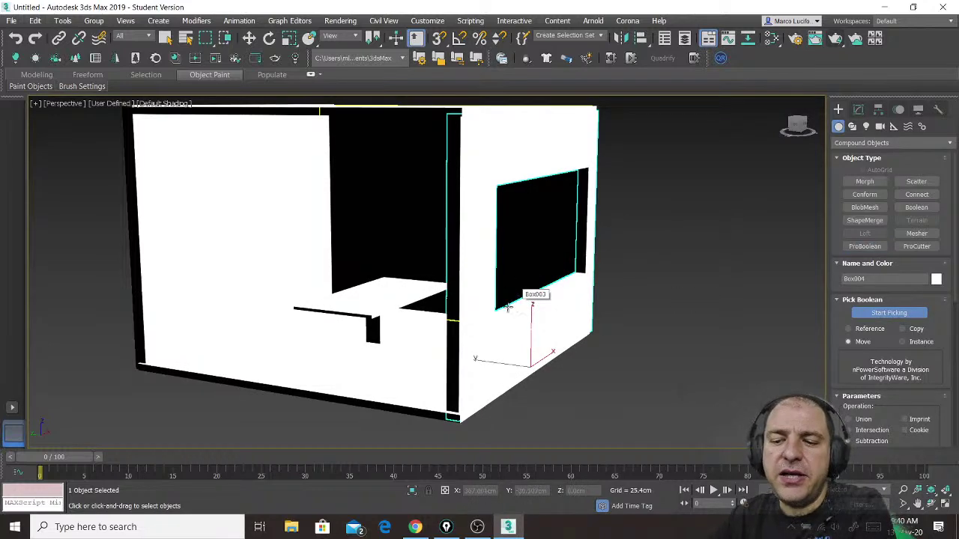
# Render the Perspective view of the interior with the table and the new window opening, and close the render.
pyautogui.keyDown('alt'); pyautogui.moveTo(475, 315); pyautogui.dragTo(510, 318, button='middle'); pyautogui.keyUp('alt')
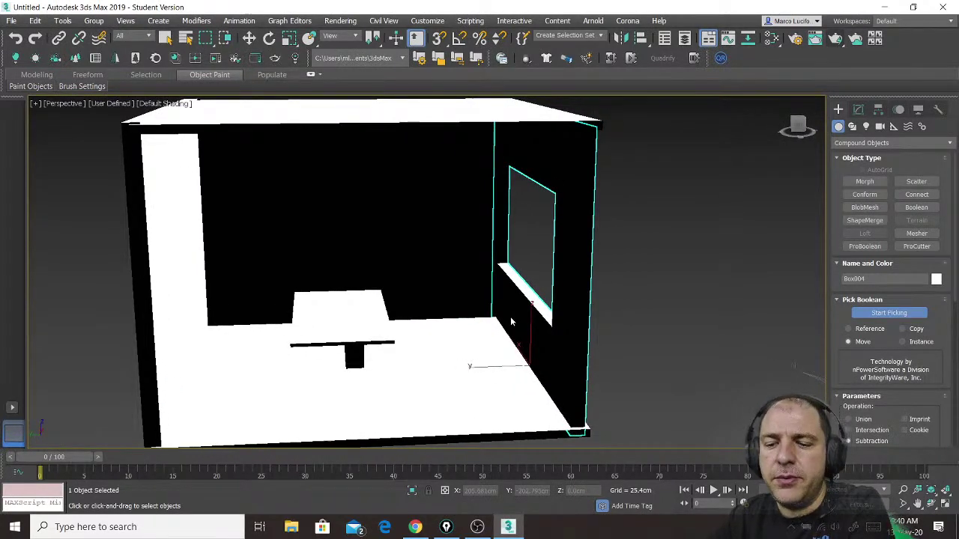
pyautogui.keyDown('alt'); pyautogui.moveTo(512, 323); pyautogui.dragTo(510, 321, button='middle'); pyautogui.keyUp('alt')
pyautogui.scroll(5, 511, 322)
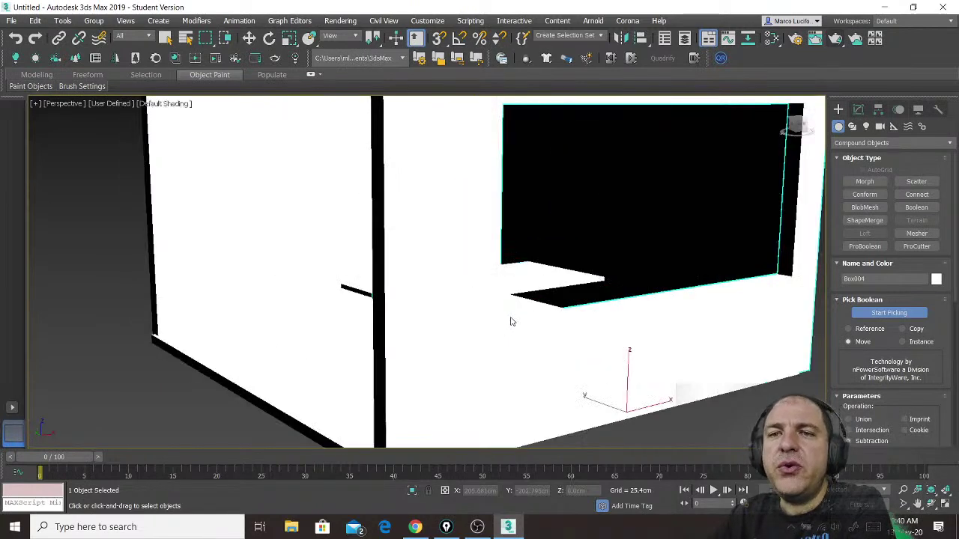
pyautogui.scroll(3, 511, 322)
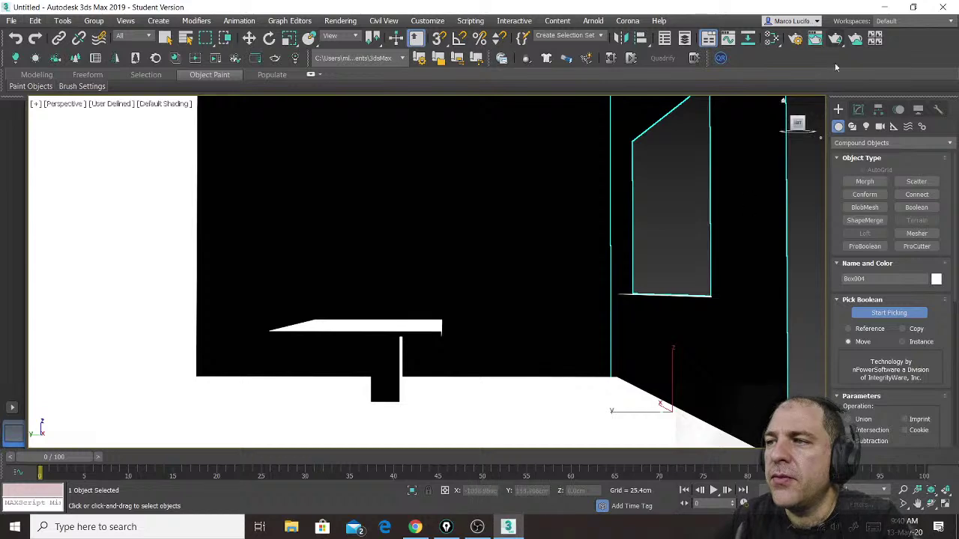
pyautogui.click(815, 39)
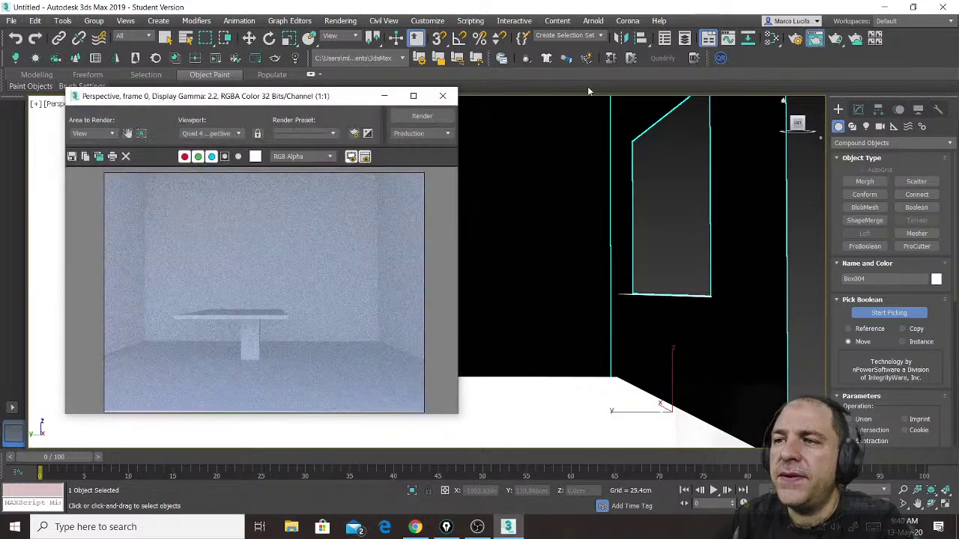
pyautogui.moveTo(305, 102); pyautogui.dragTo(329, 92)
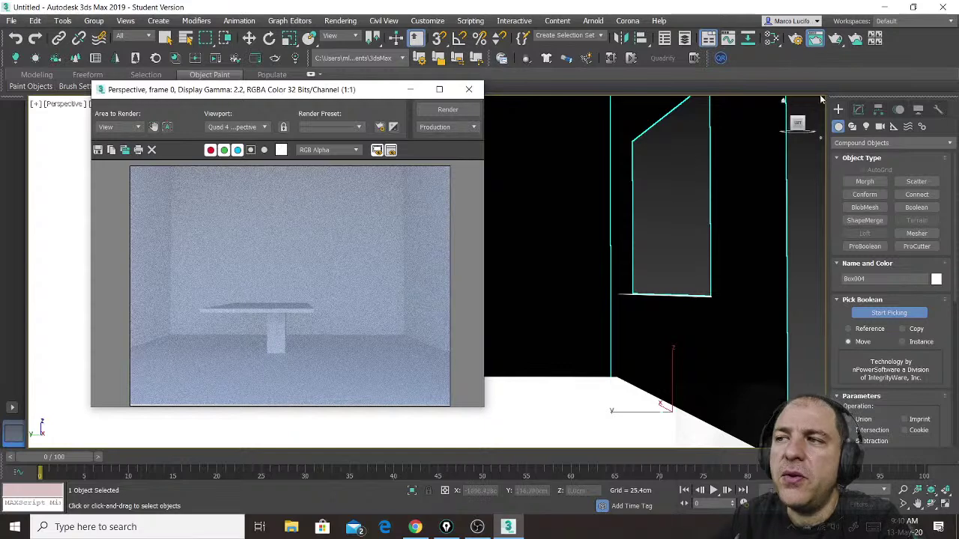
pyautogui.click(840, 39)
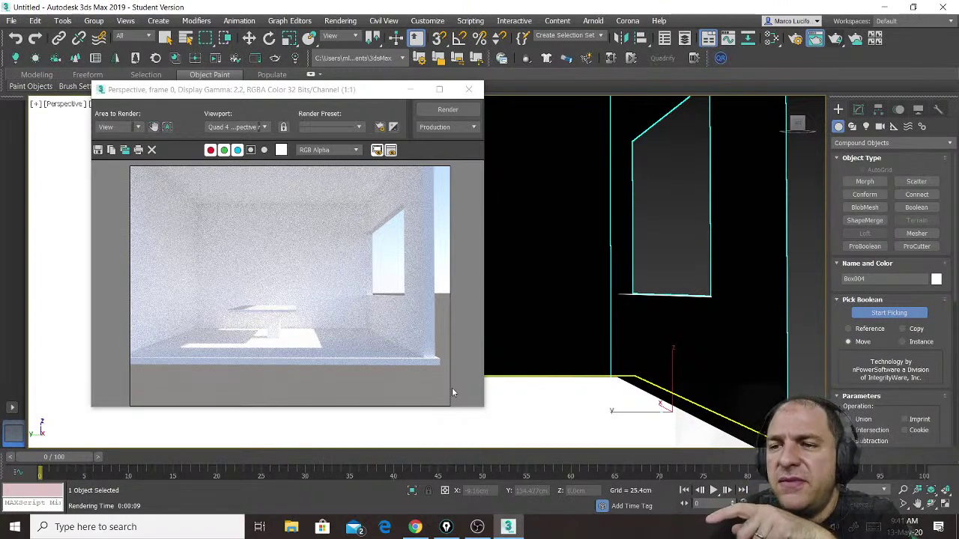
pyautogui.click(469, 90)
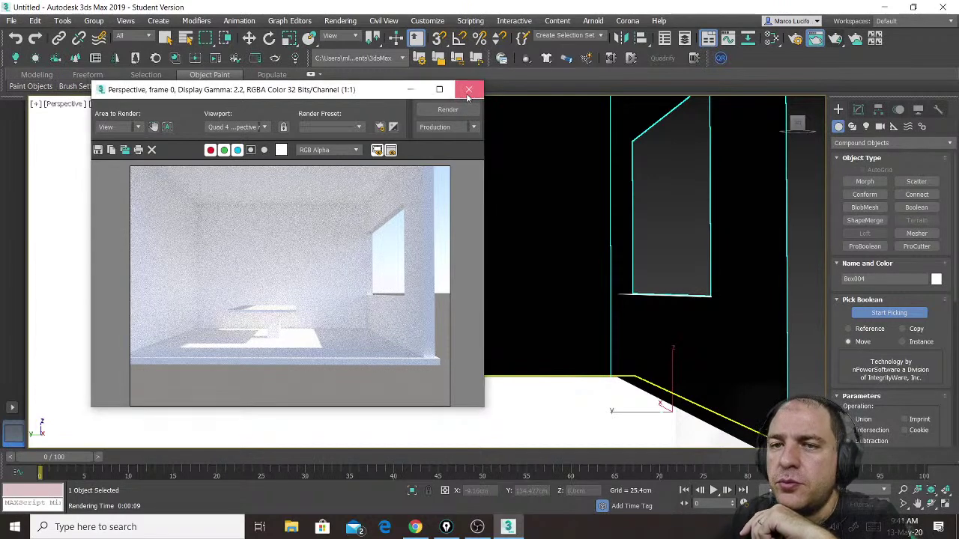
# Open the exposure control settings and render their preview thumbnail of the current view.
pyautogui.click(349, 22)
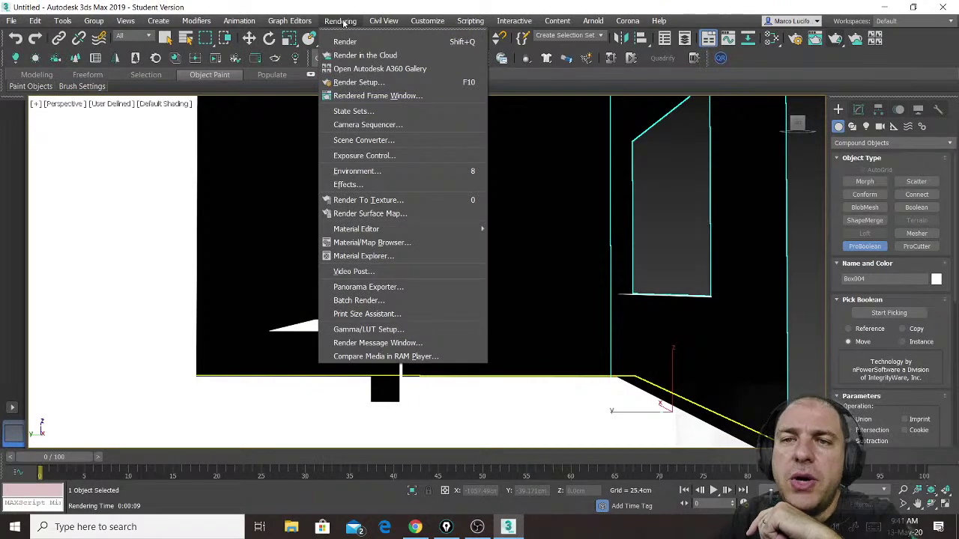
pyautogui.click(381, 156)
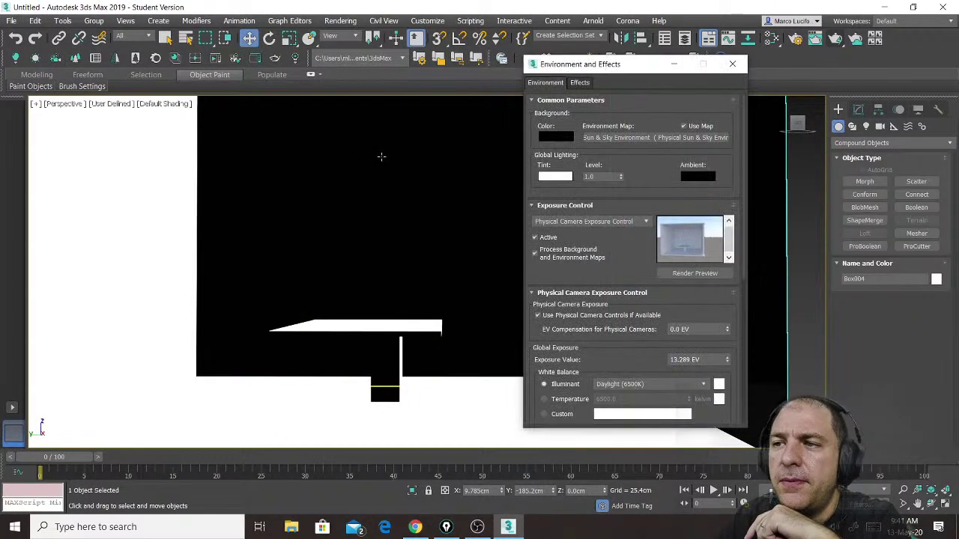
pyautogui.scroll(-2, 629, 327)
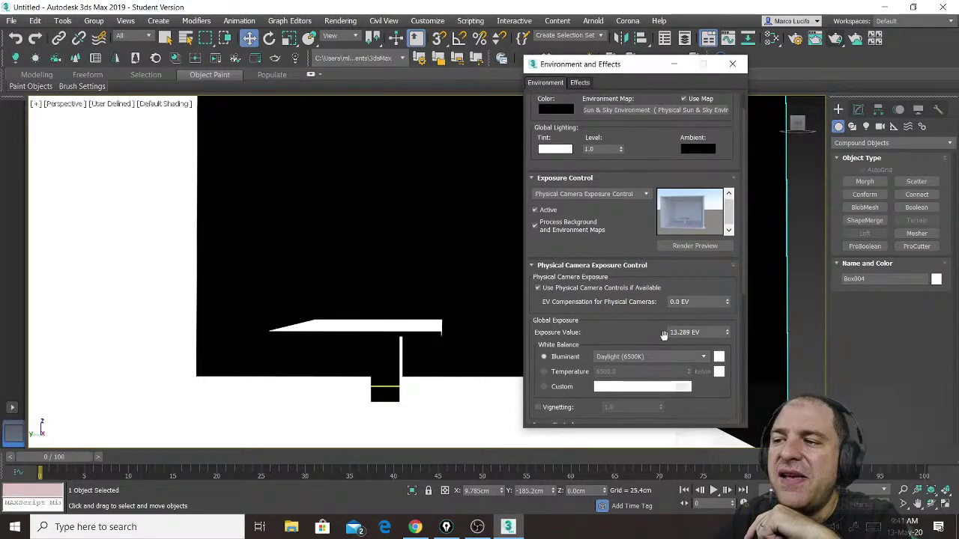
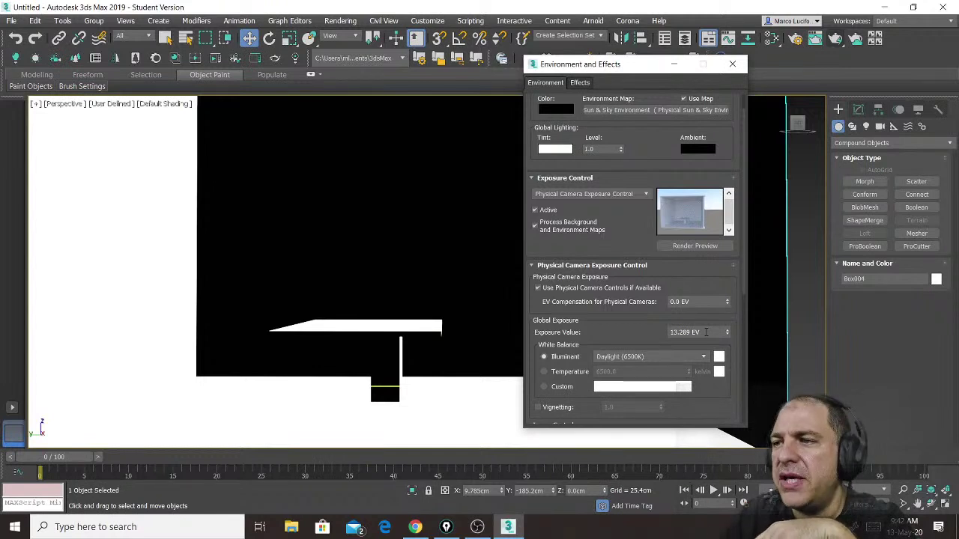
pyautogui.click(711, 249)
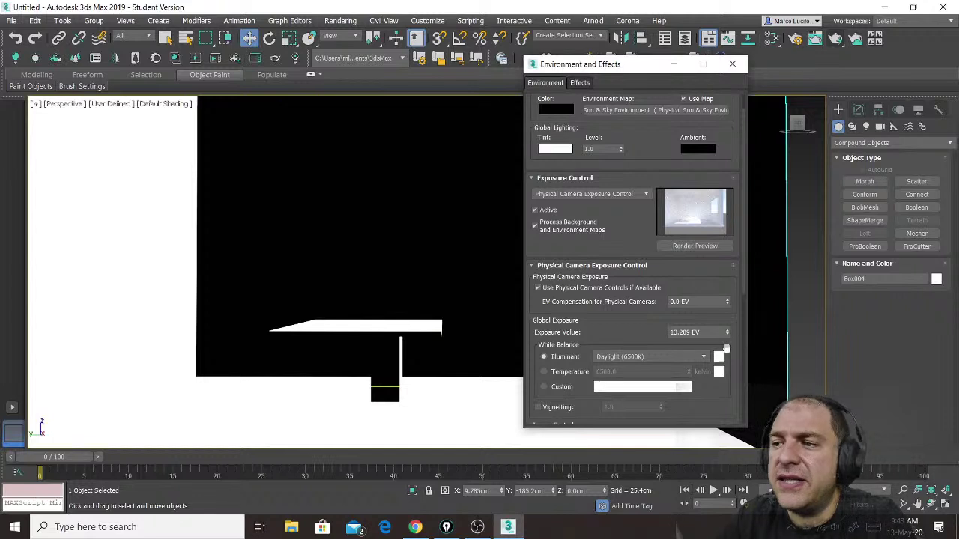
# Raise the global exposure value to 14.533 EV in the Physical Camera Exposure Control.
pyautogui.click(727, 334)
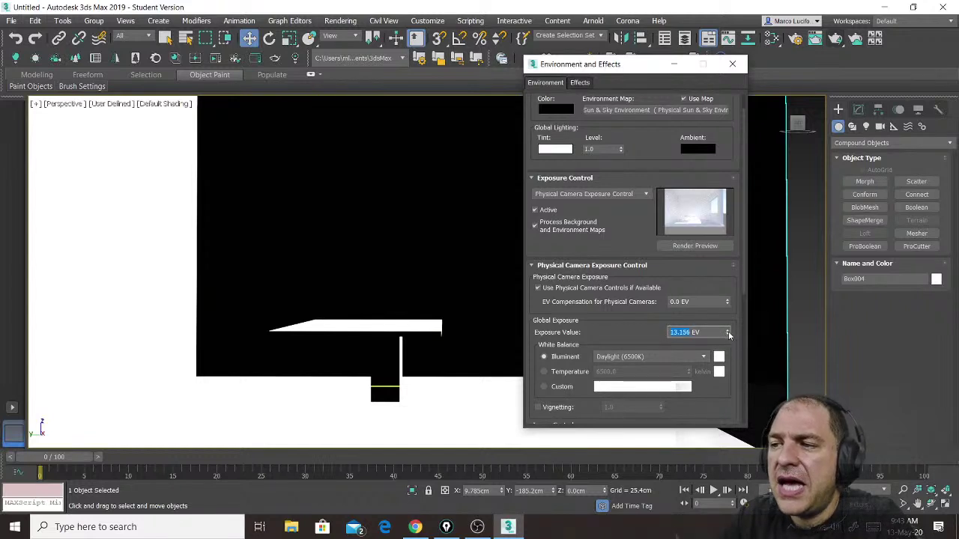
pyautogui.click(727, 330)
pyautogui.click(727, 330)
pyautogui.click(727, 330)
pyautogui.click(728, 329)
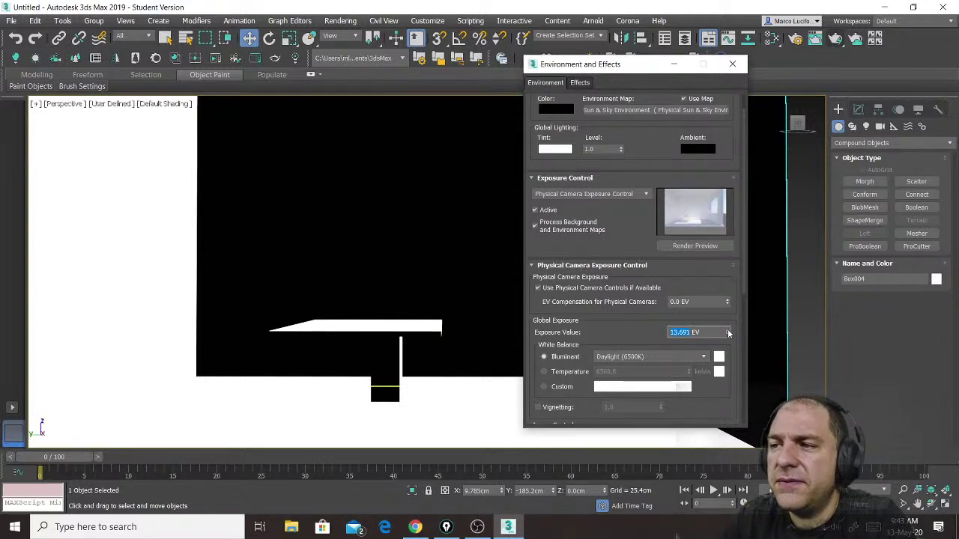
pyautogui.click(727, 330)
pyautogui.click(728, 330)
pyautogui.click(728, 331)
pyautogui.click(727, 330)
pyautogui.click(728, 330)
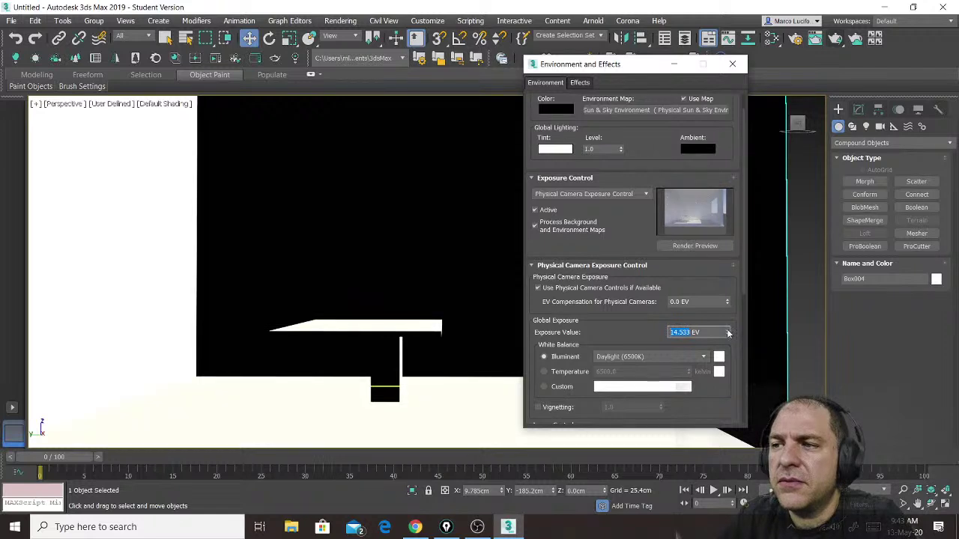
pyautogui.click(728, 330)
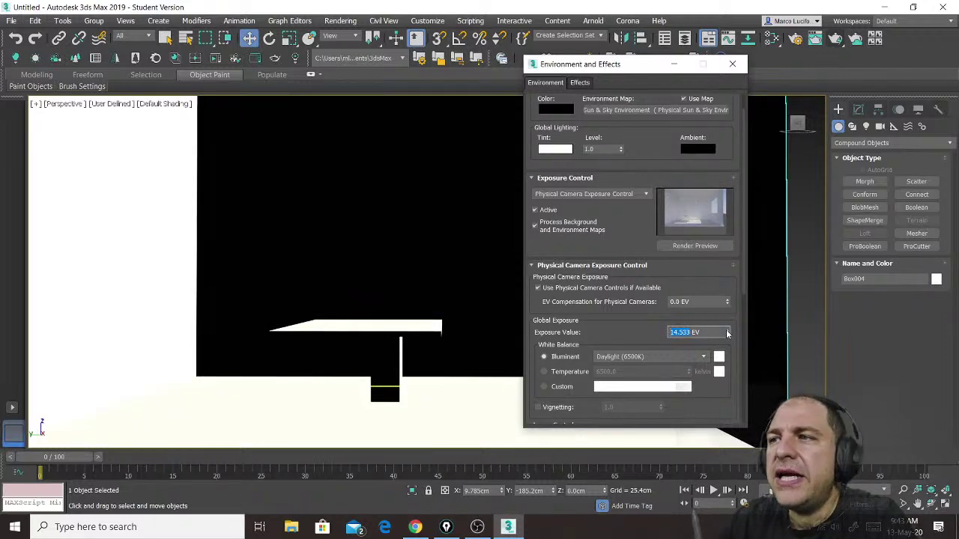
# Render the interior view with the raised exposure value and close the environment settings.
pyautogui.click(836, 39)
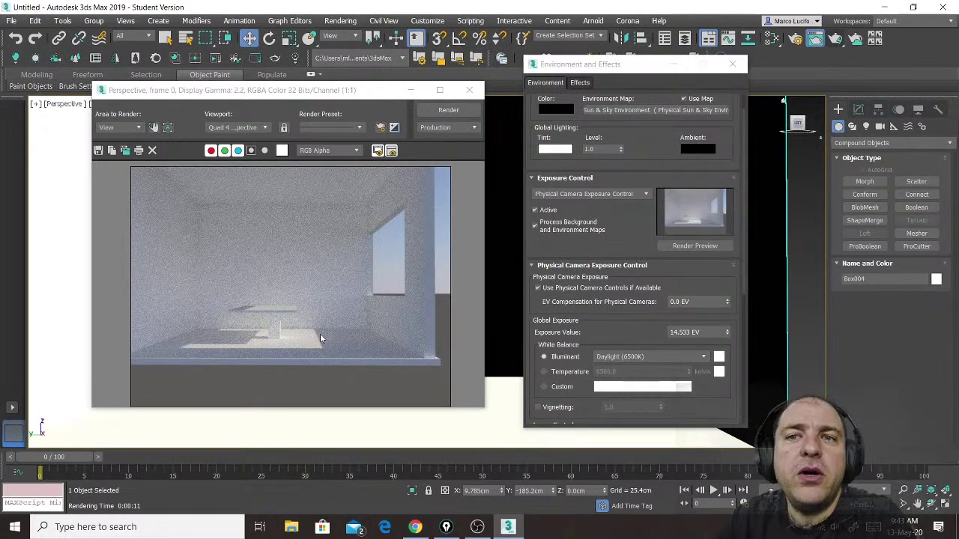
pyautogui.click(737, 66)
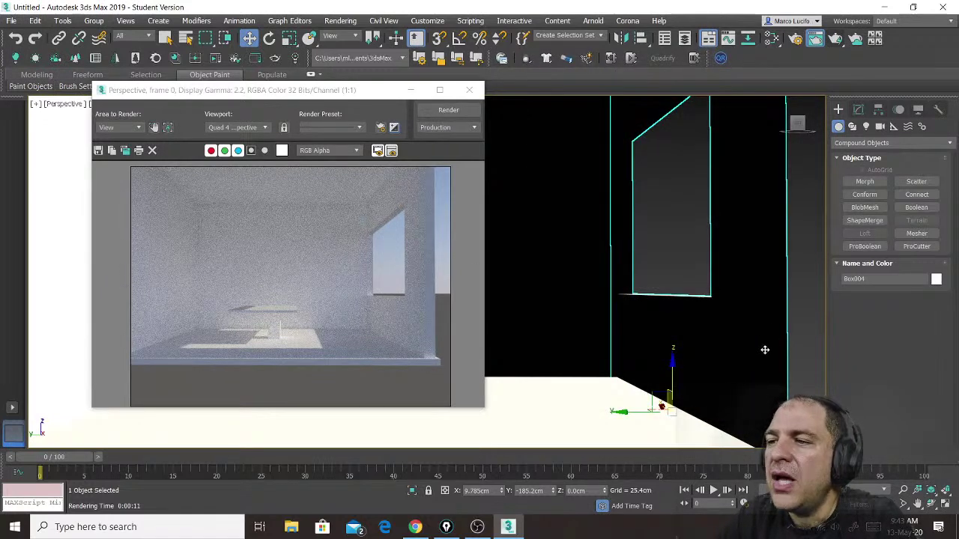
# Select the Sun Positioner beside the room and set its time to 6 h 10 min.
pyautogui.moveTo(766, 347); pyautogui.dragTo(336, 336, button='middle')
pyautogui.scroll(-5, 506, 347)
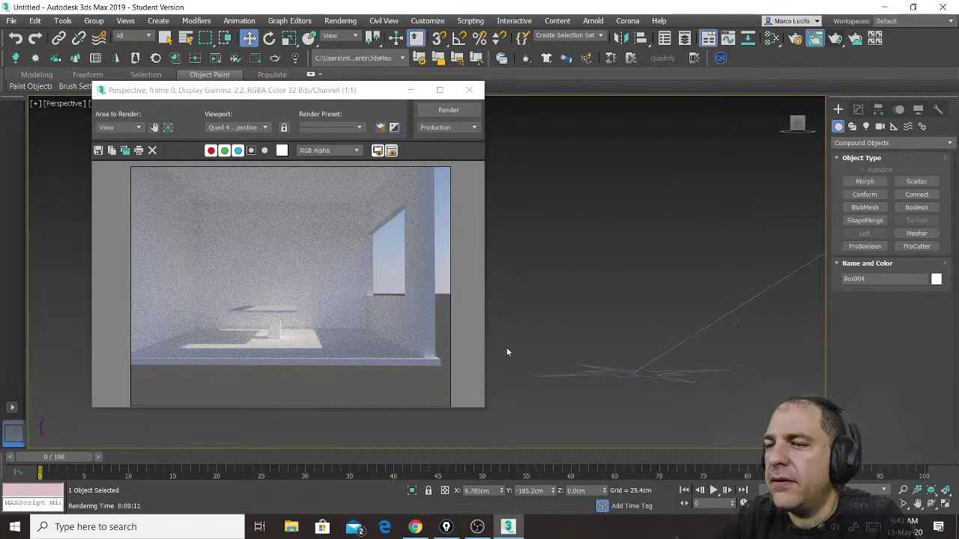
pyautogui.click(626, 371)
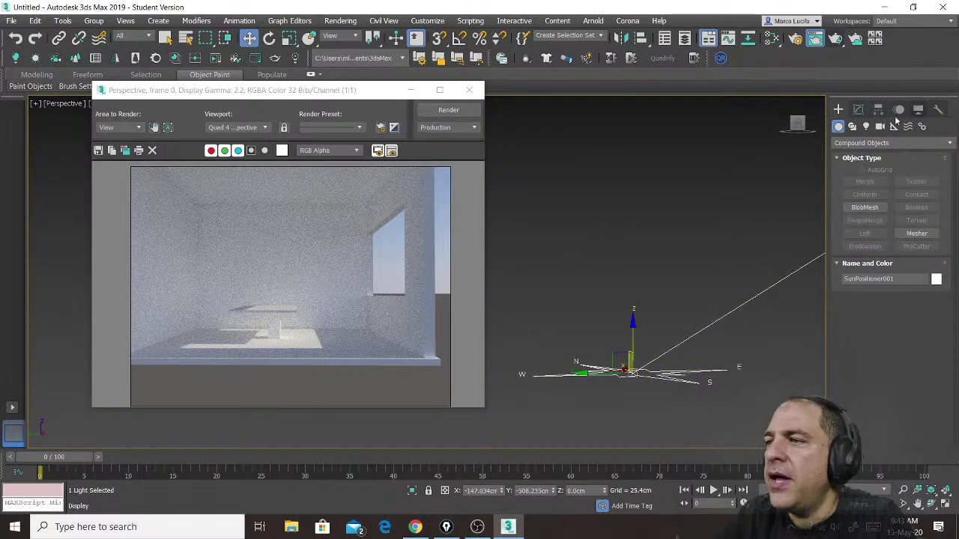
pyautogui.click(859, 109)
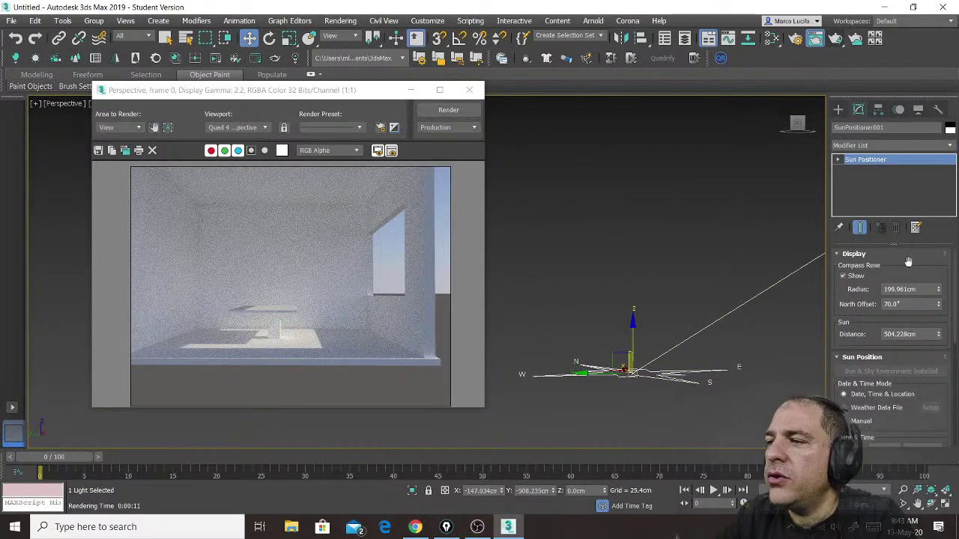
pyautogui.scroll(-3, 908, 261)
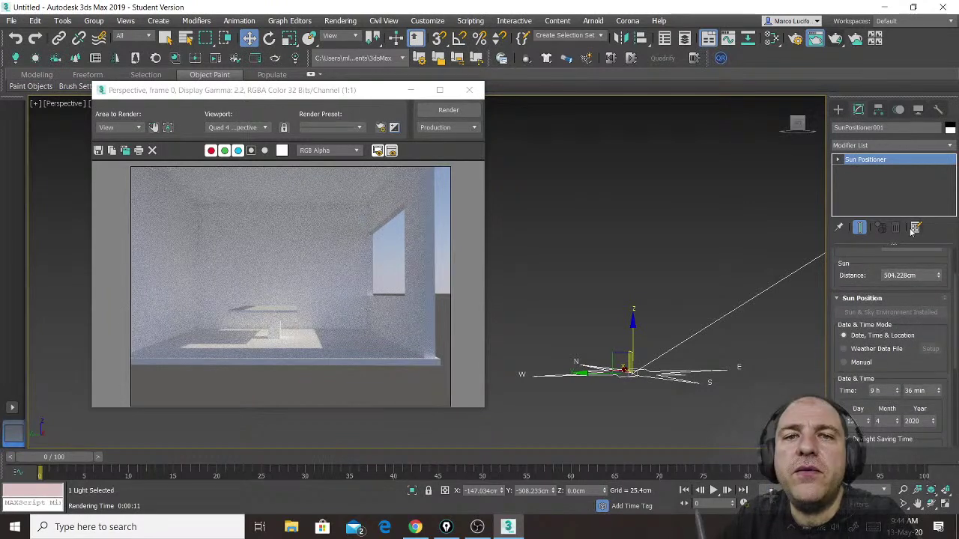
pyautogui.click(898, 394)
pyautogui.click(898, 393)
pyautogui.click(898, 393)
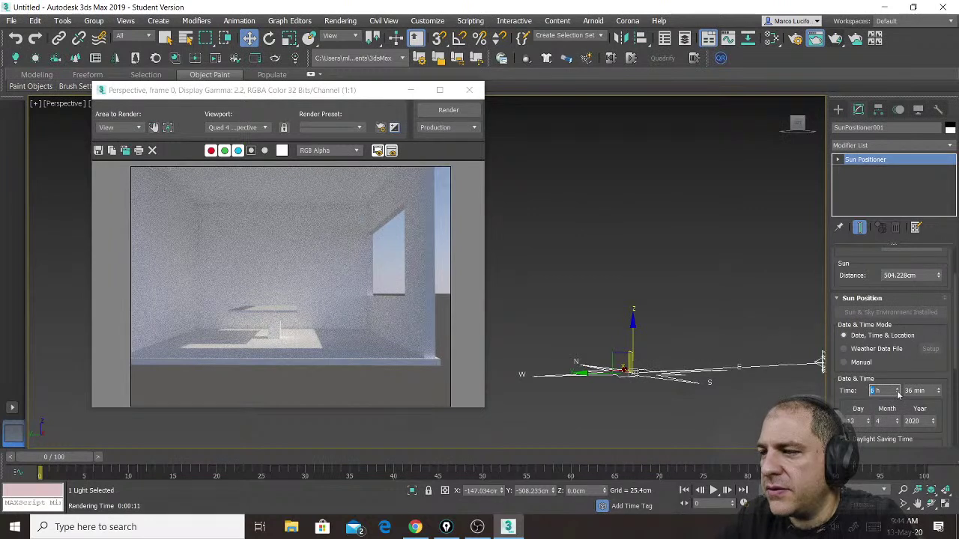
pyautogui.click(925, 390)
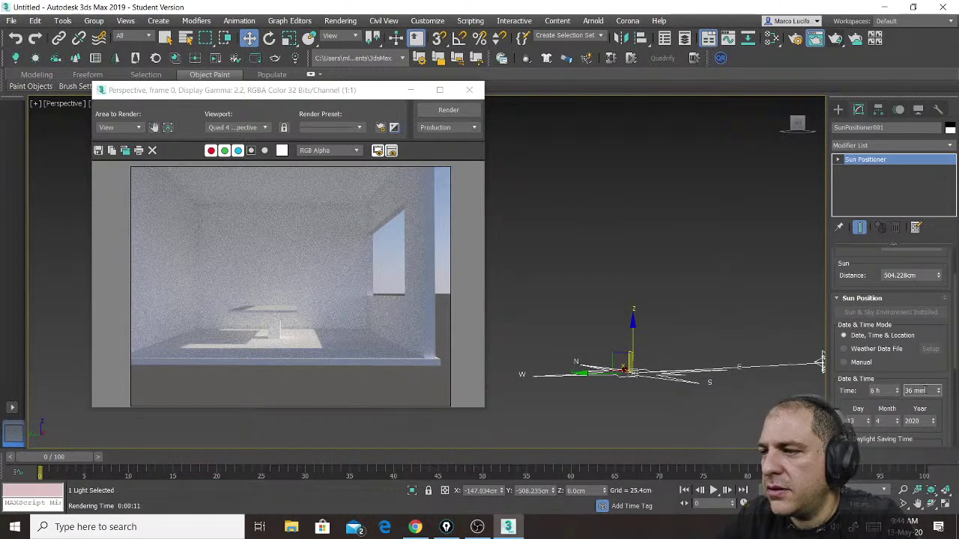
pyautogui.press('Return')
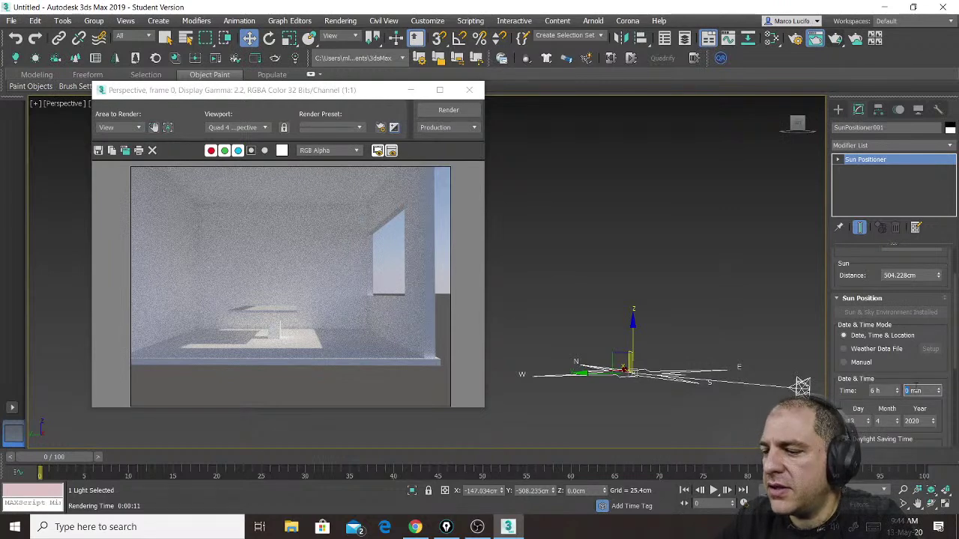
pyautogui.write('10')
pyautogui.press('Return')
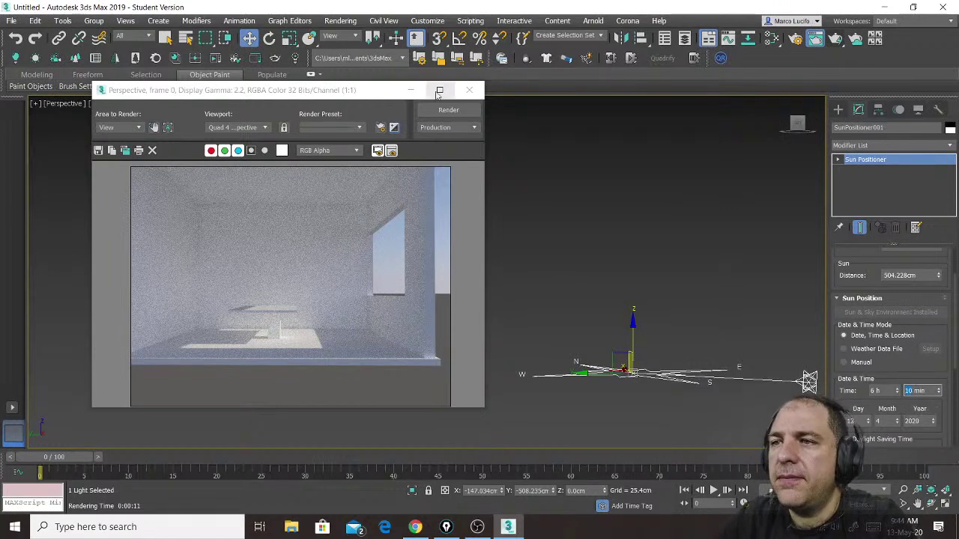
# Minimize the previous render and render the Perspective view facing the window opening with the early-morning sun.
pyautogui.click(411, 90)
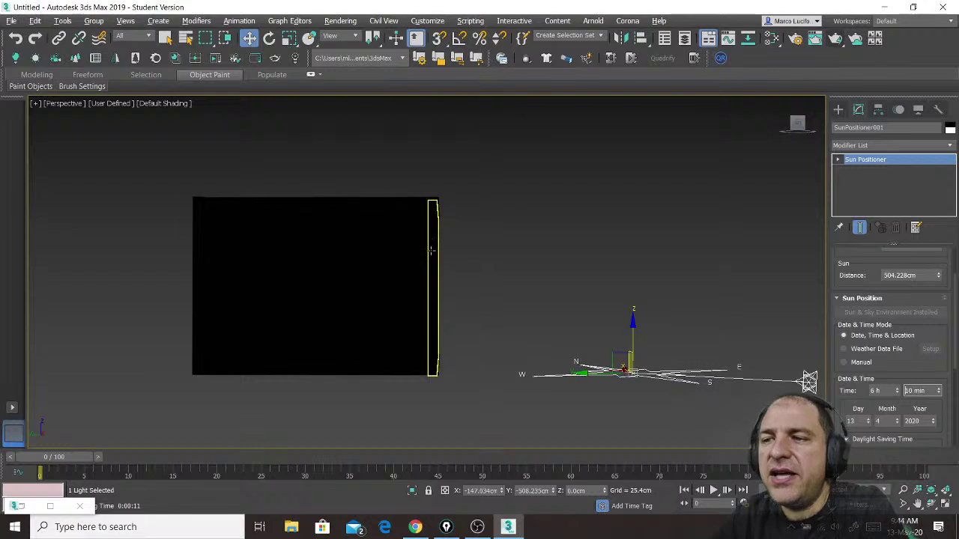
pyautogui.keyDown('alt'); pyautogui.moveTo(431, 250); pyautogui.dragTo(470, 250, button='middle'); pyautogui.keyUp('alt')
pyautogui.scroll(3, 462, 312)
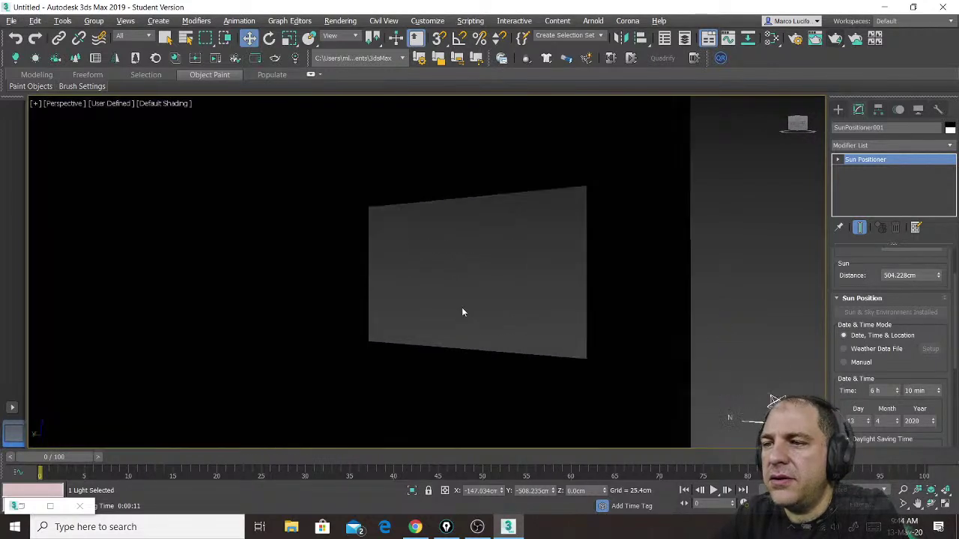
pyautogui.keyDown('alt'); pyautogui.moveTo(462, 312); pyautogui.dragTo(631, 281, button='middle'); pyautogui.keyUp('alt')
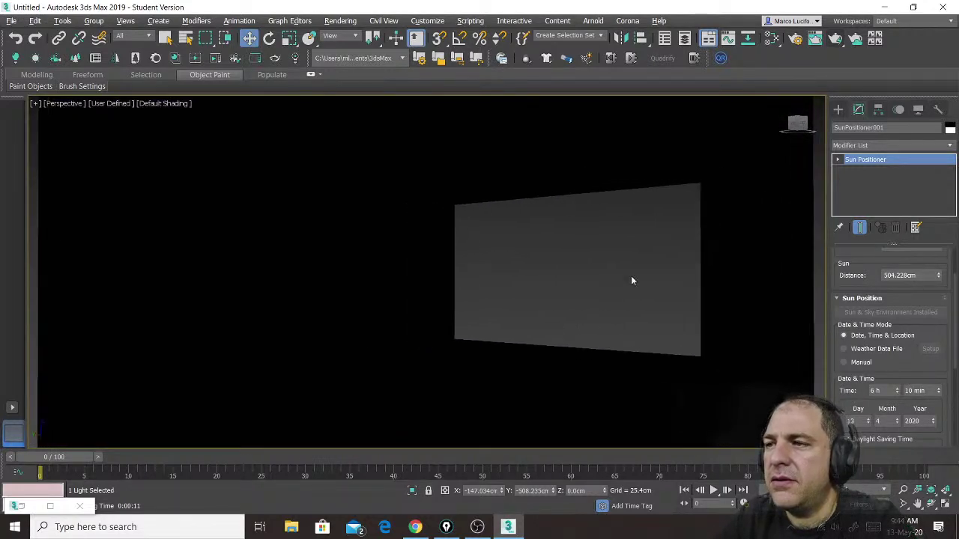
pyautogui.click(836, 40)
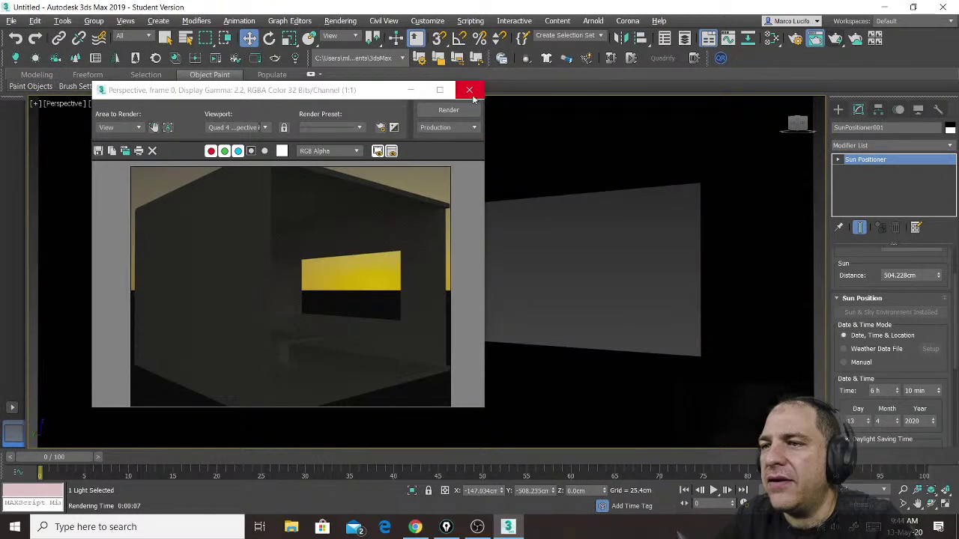
# Open the exposure control settings, lower the global exposure value to 13.821 EV and render their preview thumbnail.
pyautogui.click(431, 22)
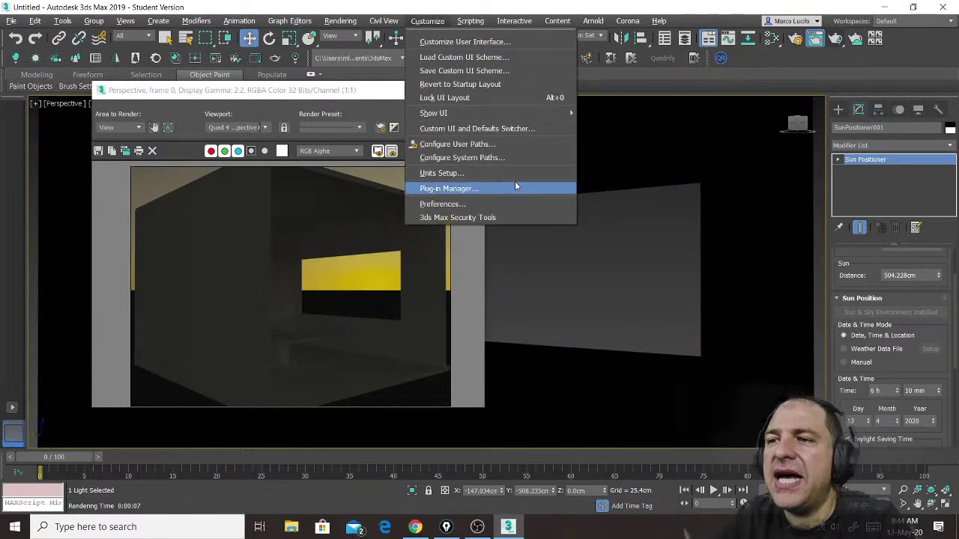
pyautogui.moveTo(340, 21)
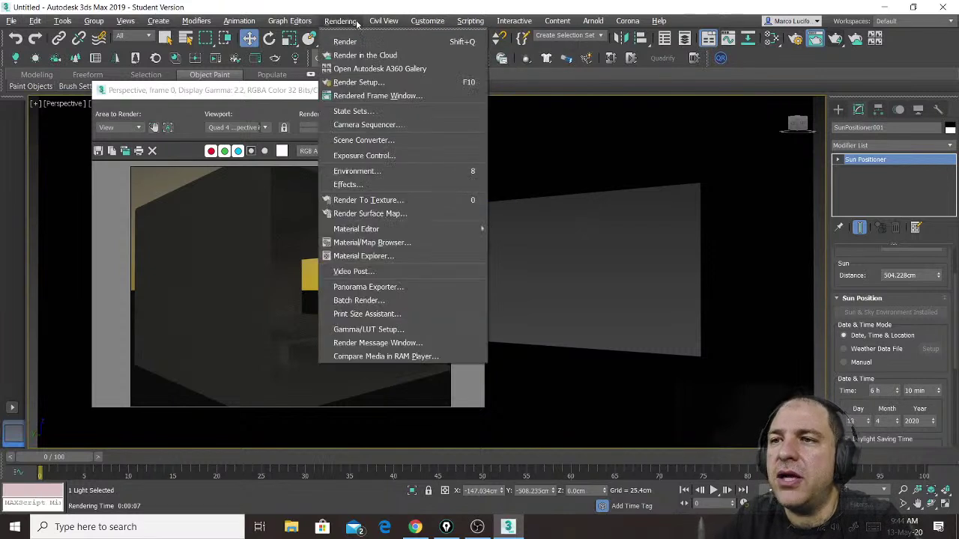
pyautogui.click(396, 156)
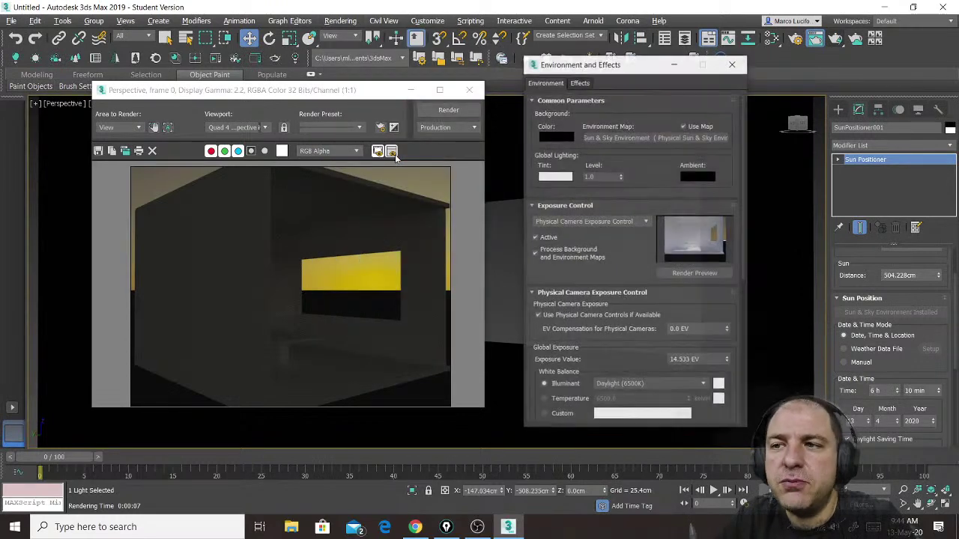
pyautogui.click(727, 363)
pyautogui.click(727, 363)
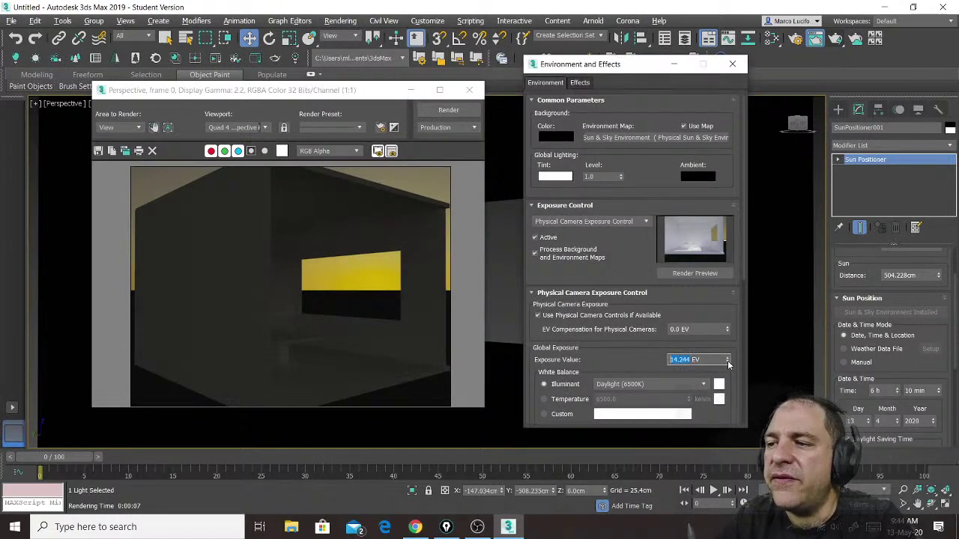
pyautogui.click(727, 362)
pyautogui.click(728, 363)
pyautogui.click(727, 363)
pyautogui.click(708, 274)
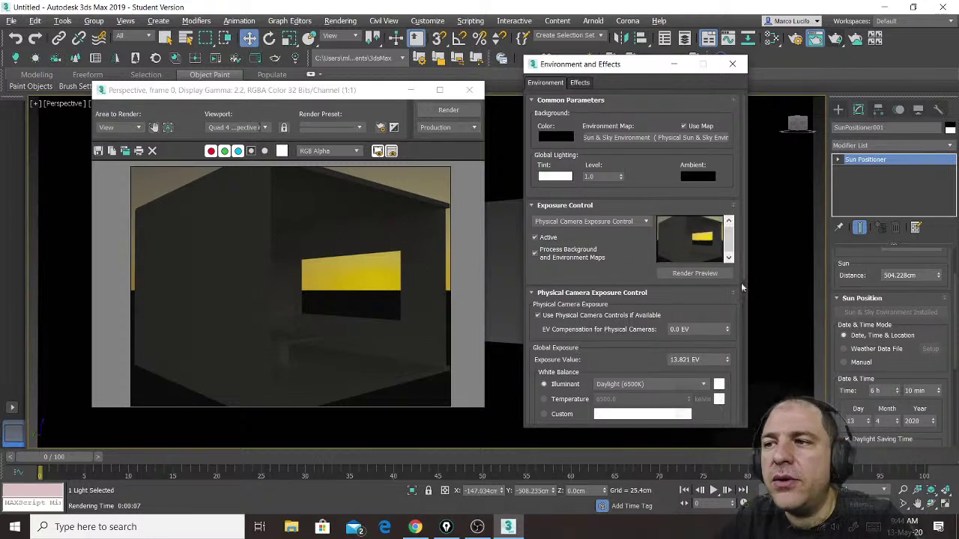
# Lower the global exposure value to 11.875 EV, and close the environment settings and the rendered image.
pyautogui.click(728, 362)
pyautogui.moveTo(728, 363); pyautogui.dragTo(730, 370)
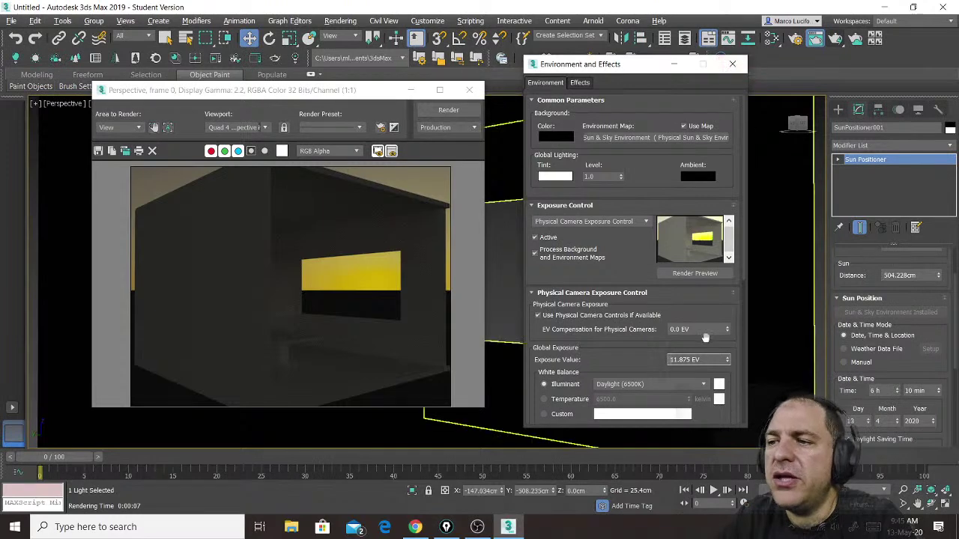
pyautogui.click(734, 62)
pyautogui.click(469, 91)
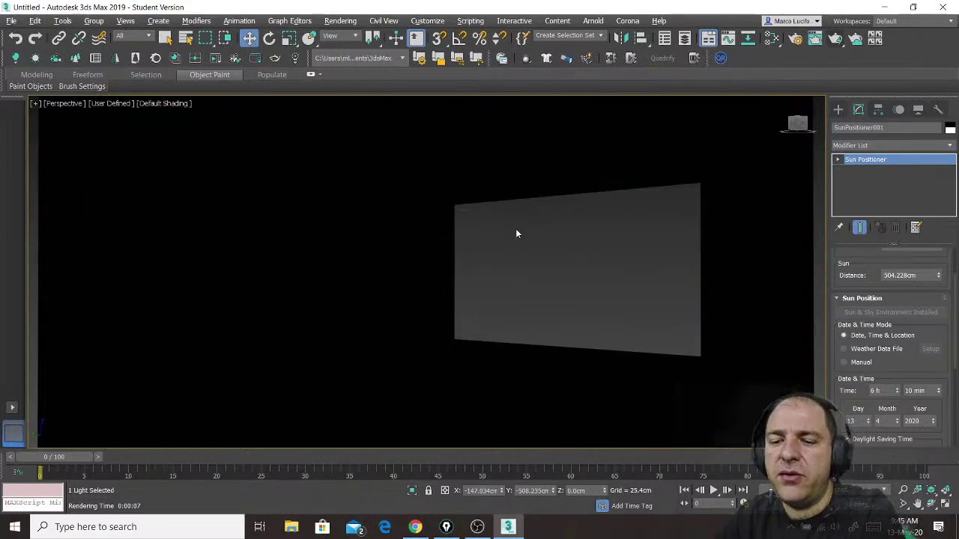
# Render a closer interior view of the table and window opening with the lowered exposure value.
pyautogui.moveTo(516, 231)
pyautogui.keyDown('alt'); pyautogui.mouseDown(button='middle')
pyautogui.moveTo(511, 250)
pyautogui.moveTo(504, 226)
pyautogui.mouseUp(button='middle'); pyautogui.keyUp('alt')
pyautogui.scroll(3, 470, 275)
pyautogui.scroll(2, 471, 277)
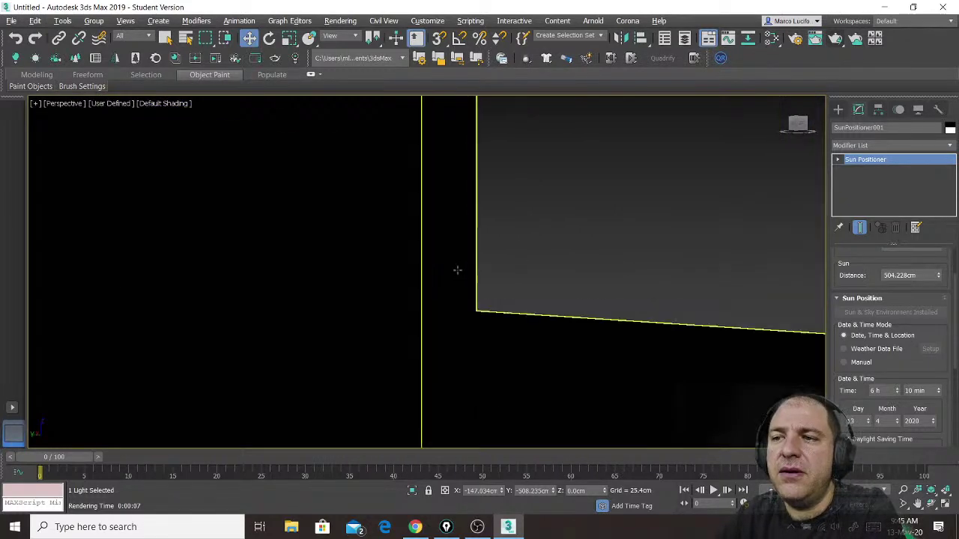
pyautogui.click(835, 40)
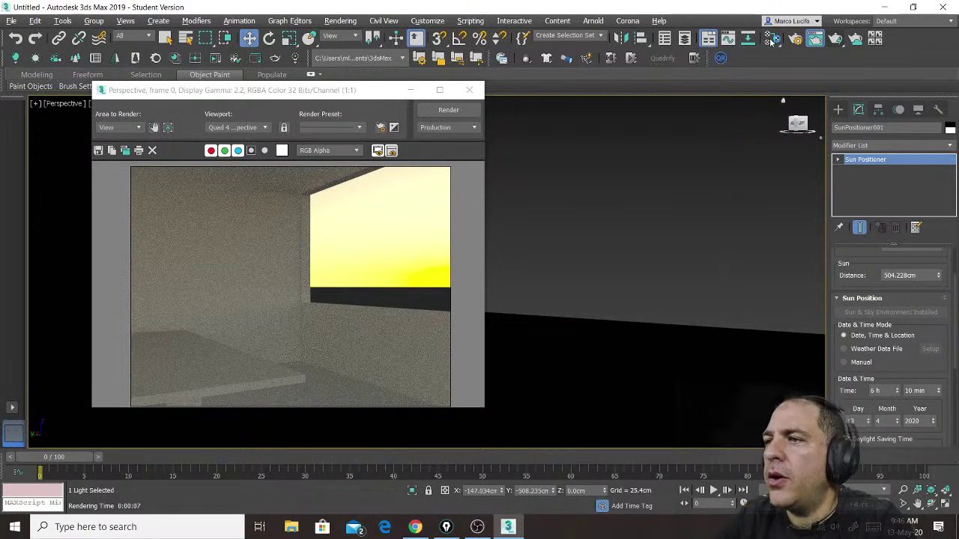
# Set the Sun Positioner's hour to 8 h and close the rendered image.
pyautogui.click(898, 389)
pyautogui.click(898, 389)
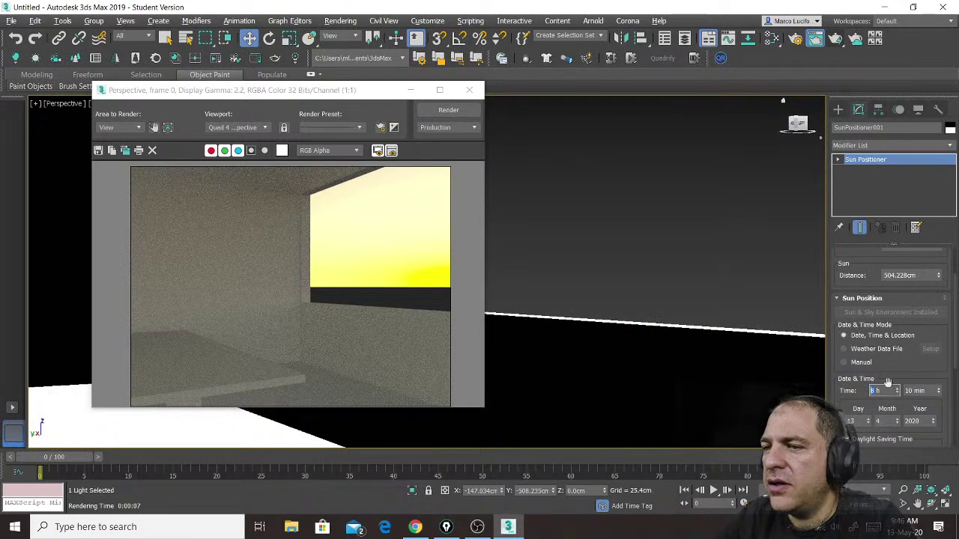
pyautogui.click(469, 90)
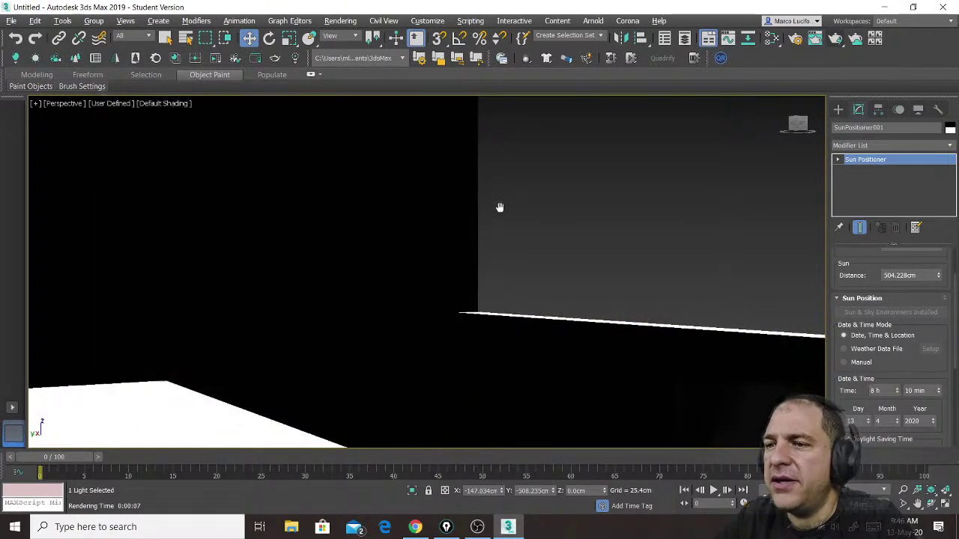
# Mirror all the room objects along the X axis as instances and move the mirrored room along X beside the original.
pyautogui.scroll(-3, 507, 213)
pyautogui.scroll(-3, 562, 249)
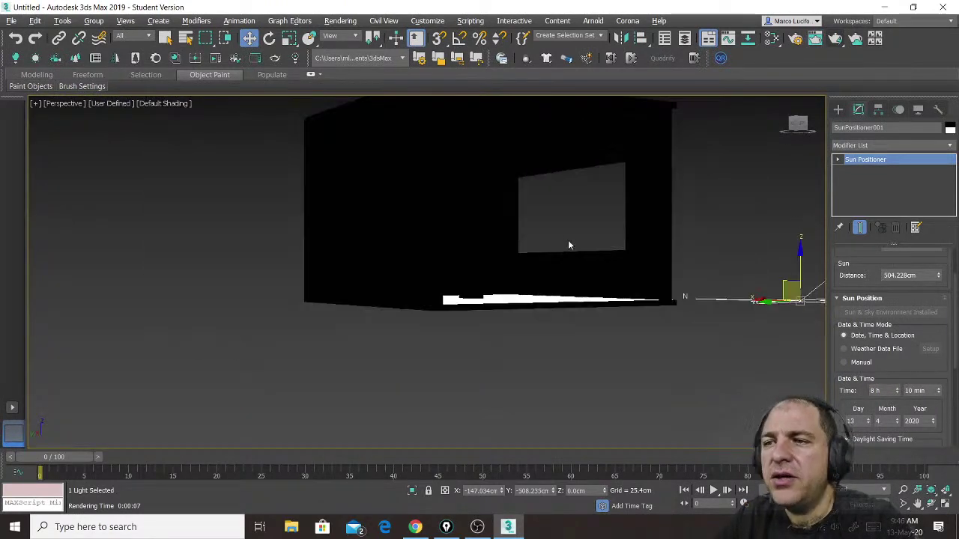
pyautogui.moveTo(569, 245); pyautogui.dragTo(511, 361, button='middle')
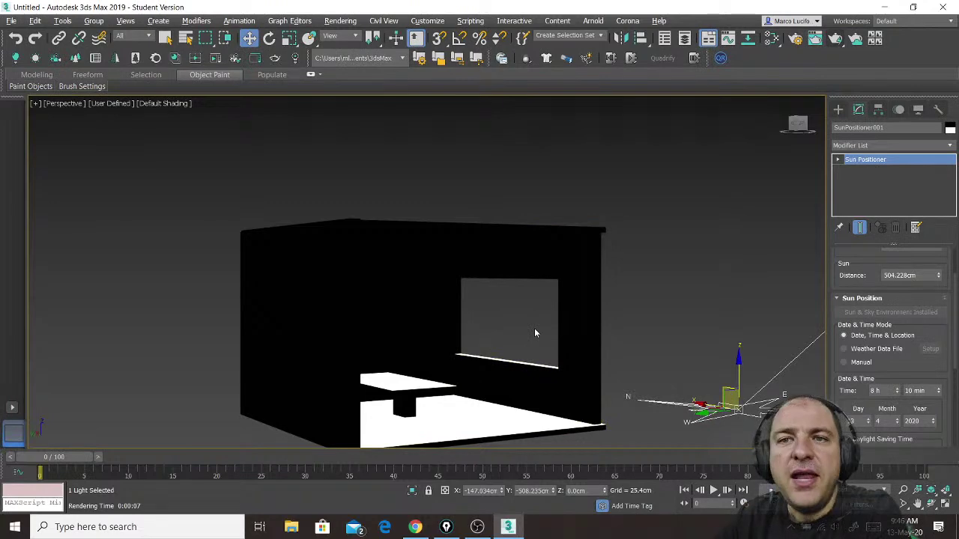
pyautogui.keyDown('alt'); pyautogui.moveTo(550, 297); pyautogui.dragTo(466, 336, button='middle'); pyautogui.keyUp('alt')
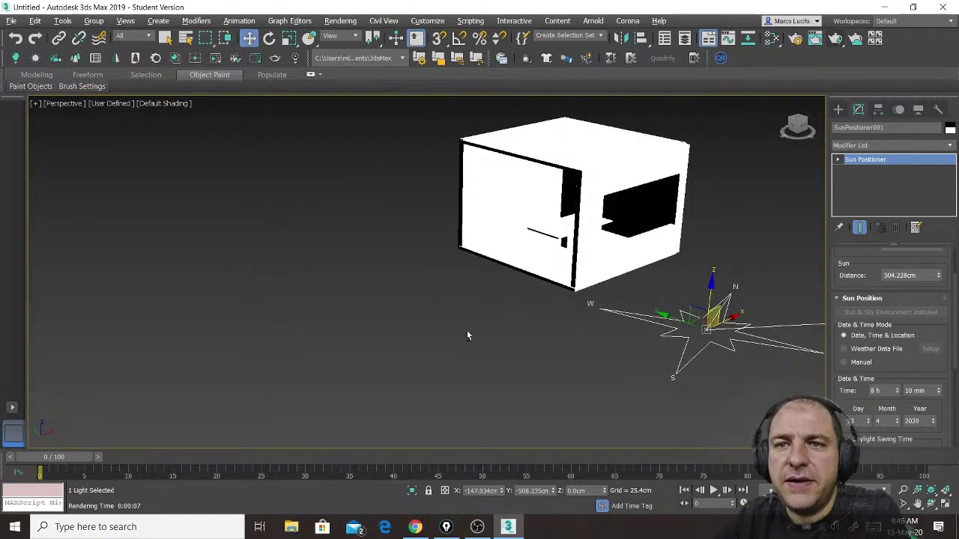
pyautogui.moveTo(716, 111); pyautogui.dragTo(455, 265)
pyautogui.moveTo(655, 114); pyautogui.dragTo(487, 281)
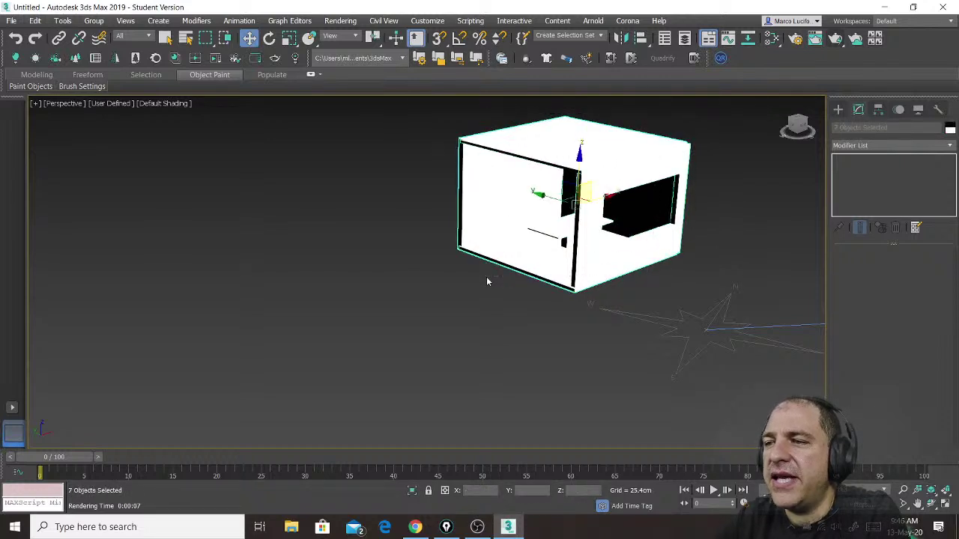
pyautogui.click(622, 39)
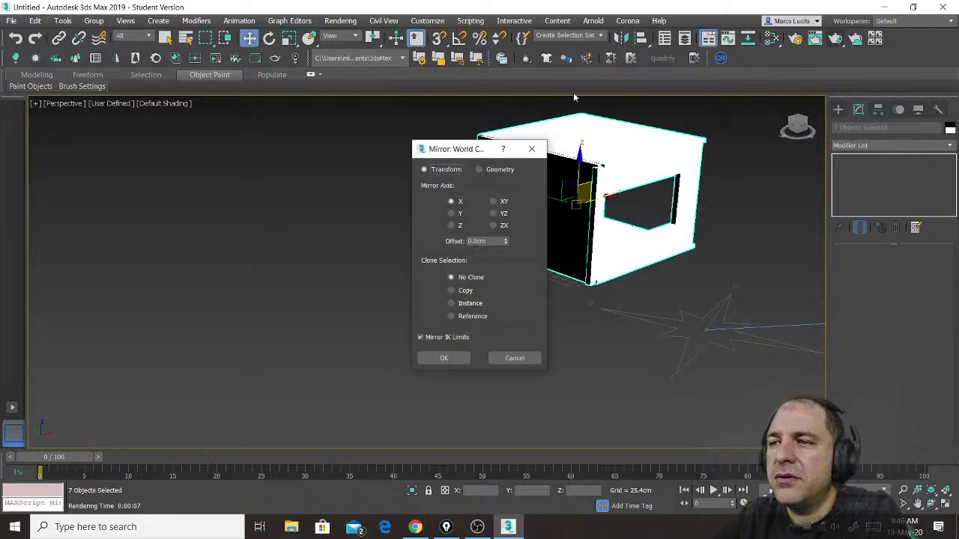
pyautogui.click(463, 303)
pyautogui.click(443, 359)
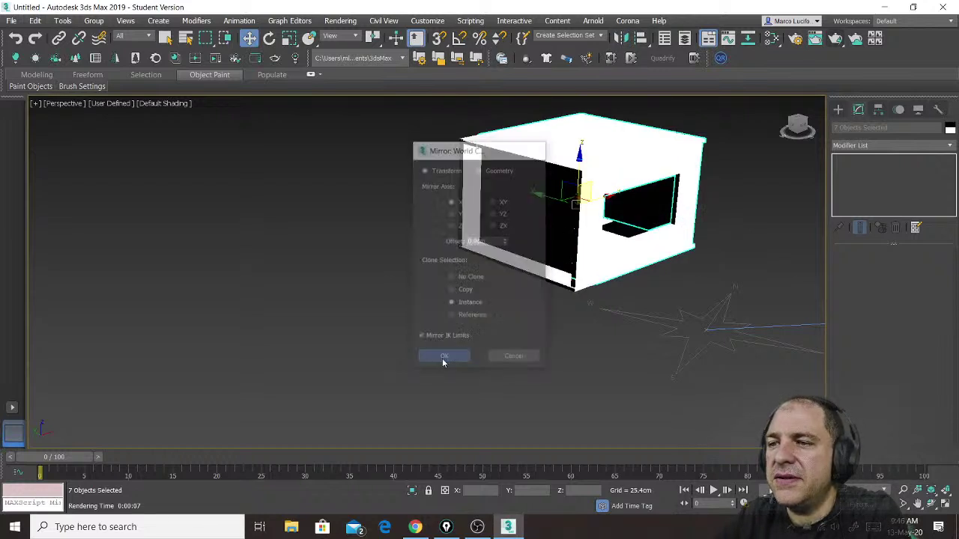
pyautogui.moveTo(601, 211); pyautogui.dragTo(476, 234)
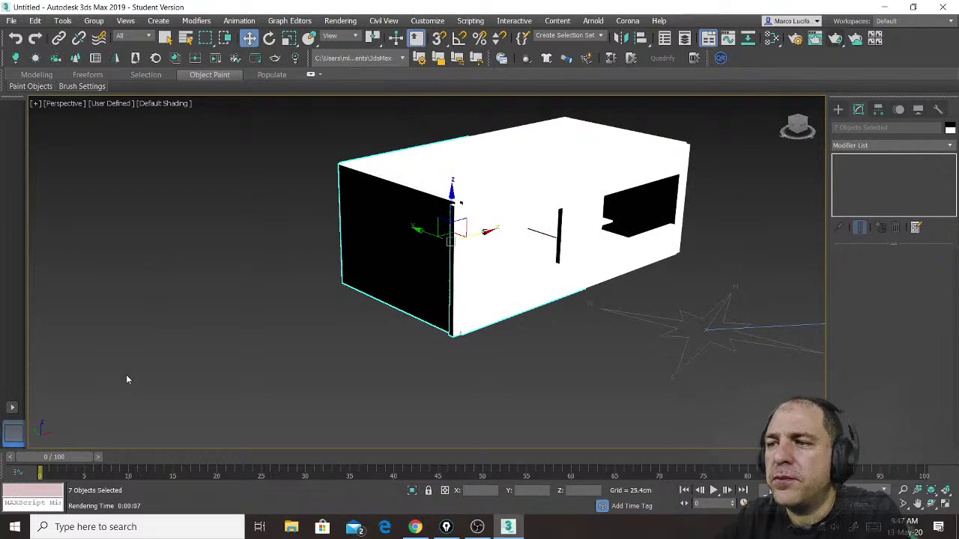
# Illuminate the Perspective viewport with default lights and clear the selection of the mirrored room.
pyautogui.click(110, 103)
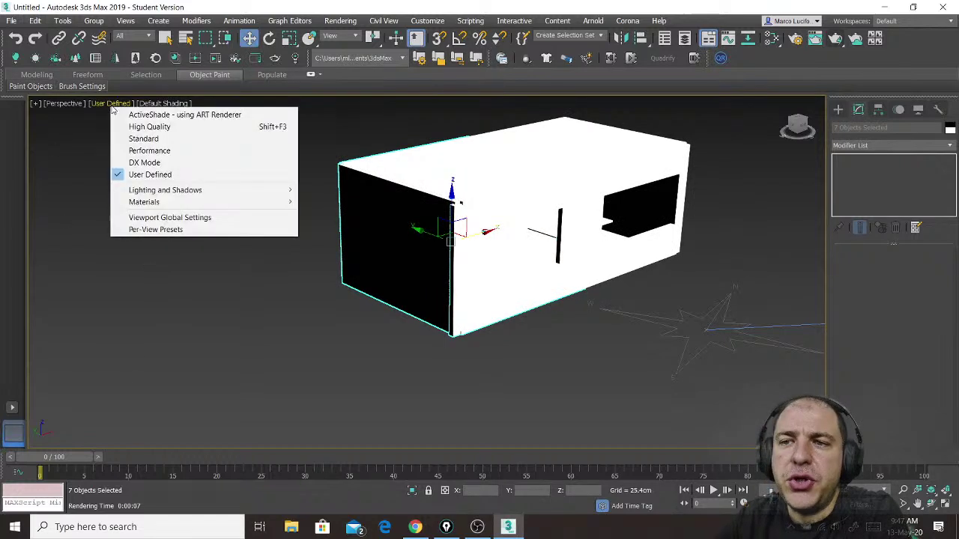
pyautogui.moveTo(191, 193)
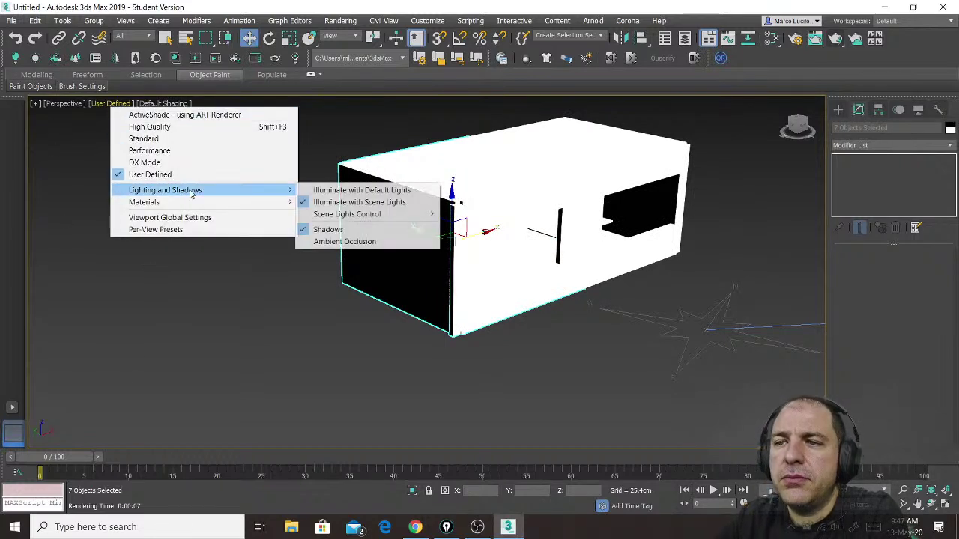
pyautogui.click(339, 192)
pyautogui.keyDown('alt'); pyautogui.moveTo(522, 230); pyautogui.dragTo(663, 358, button='middle'); pyautogui.keyUp('alt')
pyautogui.click(719, 370)
pyautogui.keyDown('alt'); pyautogui.moveTo(720, 370); pyautogui.dragTo(629, 361, button='middle'); pyautogui.keyUp('alt')
pyautogui.scroll(1, 629, 360)
pyautogui.scroll(1, 627, 359)
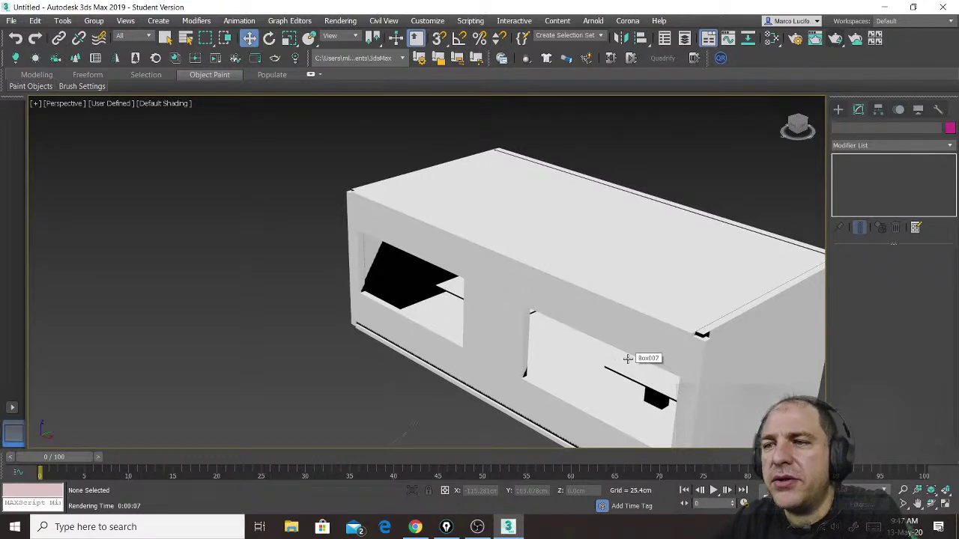
pyautogui.scroll(-2, 499, 326)
pyautogui.keyDown('alt'); pyautogui.moveTo(499, 325); pyautogui.dragTo(586, 332, button='middle'); pyautogui.keyUp('alt')
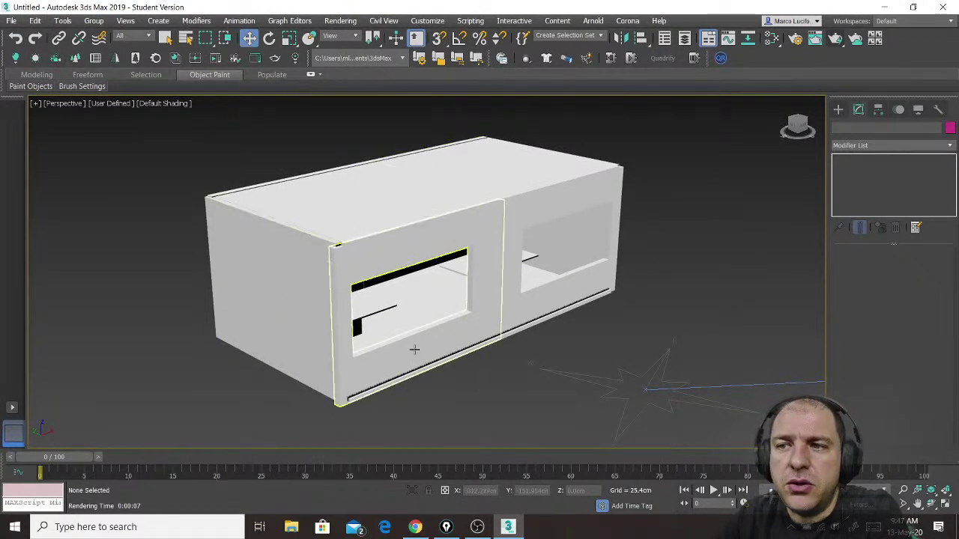
pyautogui.keyDown('alt'); pyautogui.moveTo(436, 294); pyautogui.dragTo(437, 215, button='middle'); pyautogui.keyUp('alt')
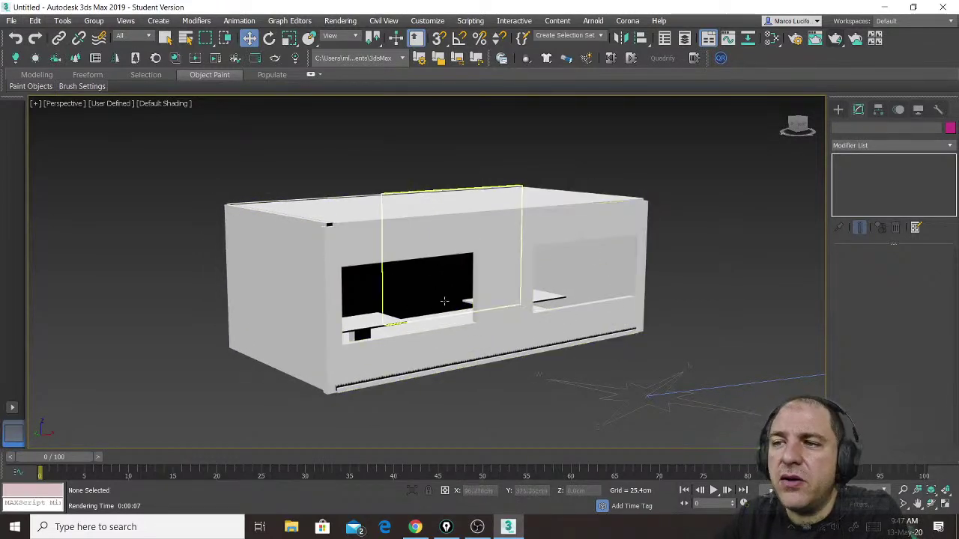
# Create a thin upright box as a partition panel inside the room, about 187 cm long, 1.2 cm wide and 284 cm high.
pyautogui.moveTo(419, 318)
pyautogui.keyDown('alt'); pyautogui.mouseDown(button='middle')
pyautogui.moveTo(427, 317)
pyautogui.moveTo(415, 317)
pyautogui.mouseUp(button='middle'); pyautogui.keyUp('alt')
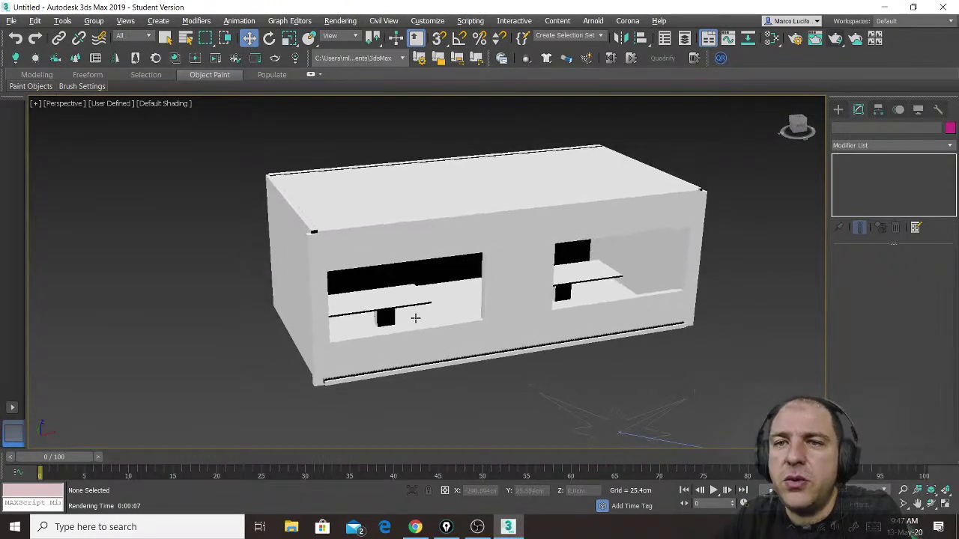
pyautogui.click(839, 109)
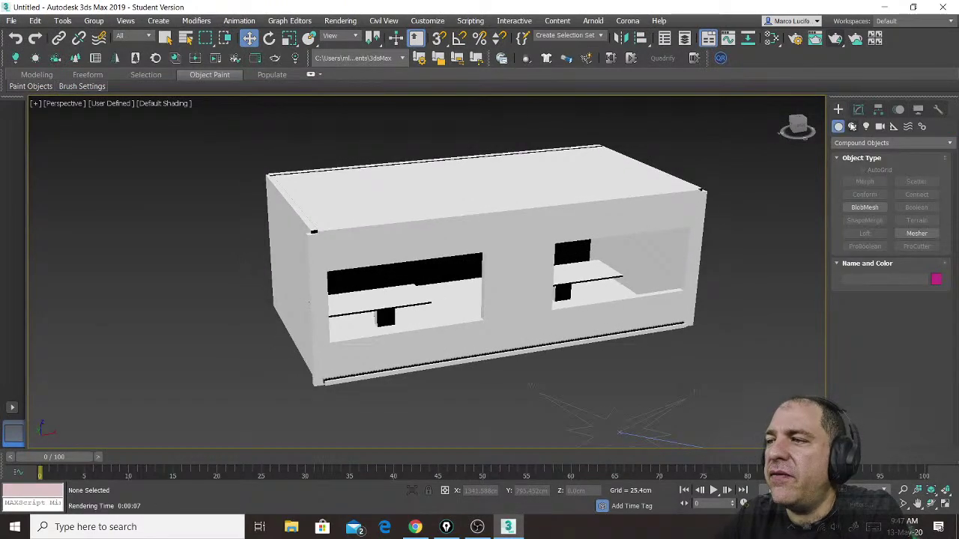
pyautogui.click(850, 143)
pyautogui.click(858, 155)
pyautogui.click(864, 181)
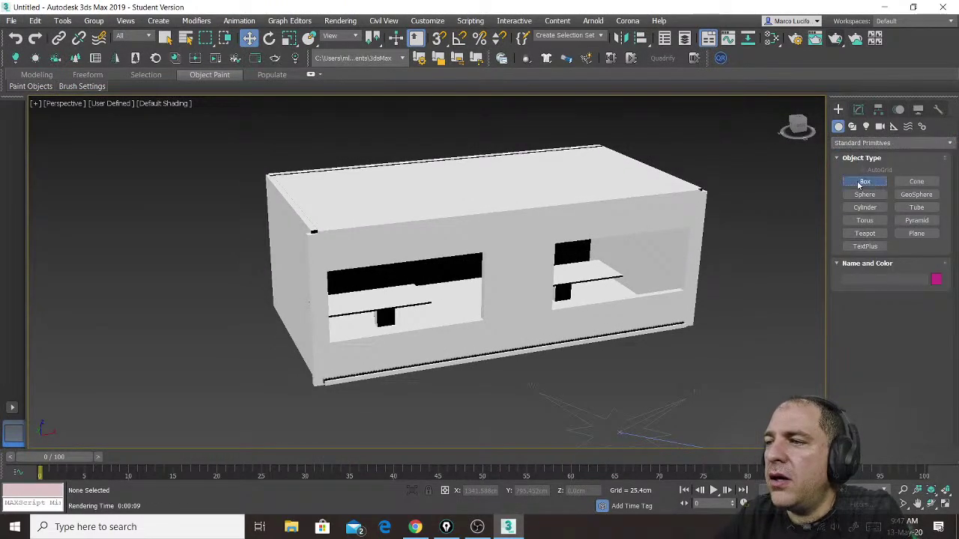
pyautogui.keyDown('alt'); pyautogui.moveTo(480, 285); pyautogui.dragTo(432, 283, button='middle'); pyautogui.keyUp('alt')
pyautogui.moveTo(417, 277); pyautogui.dragTo(462, 307)
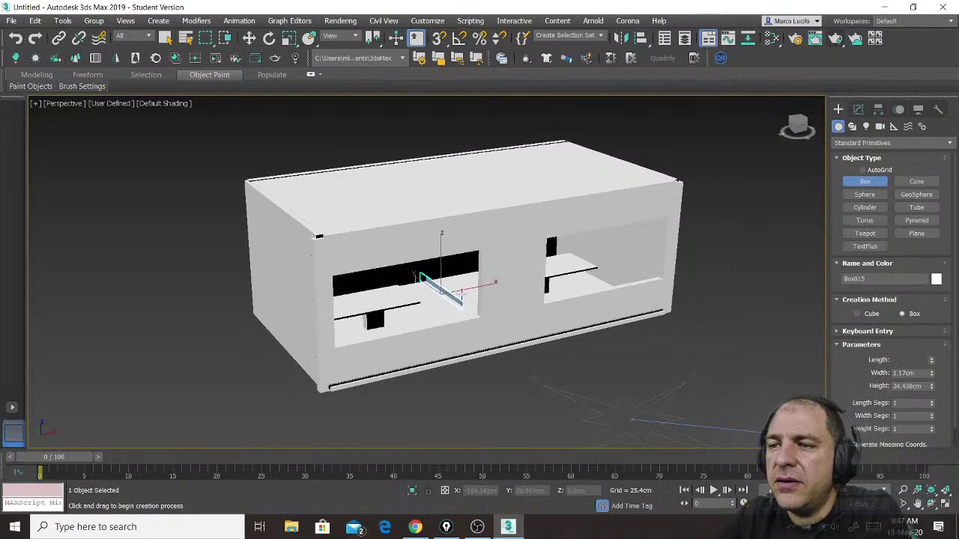
pyautogui.click(467, 181)
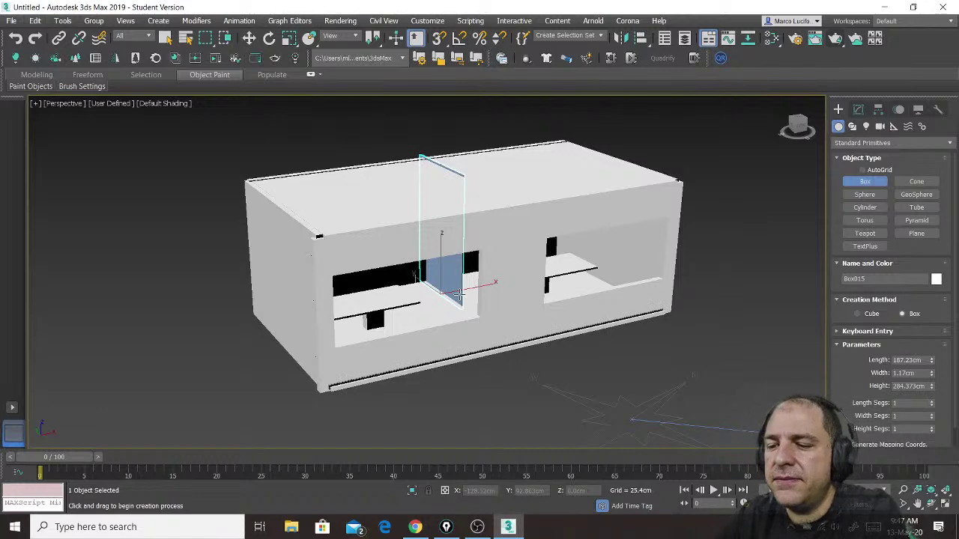
# Assign the white Physical Material #25 to the new partition panel and close the Slate Material Editor.
pyautogui.press('m')
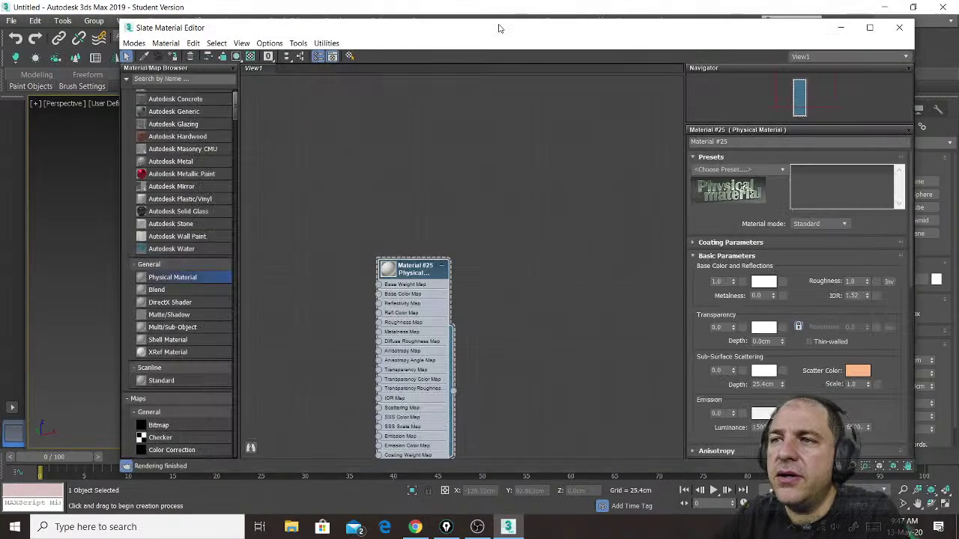
pyautogui.moveTo(500, 24); pyautogui.dragTo(758, 4)
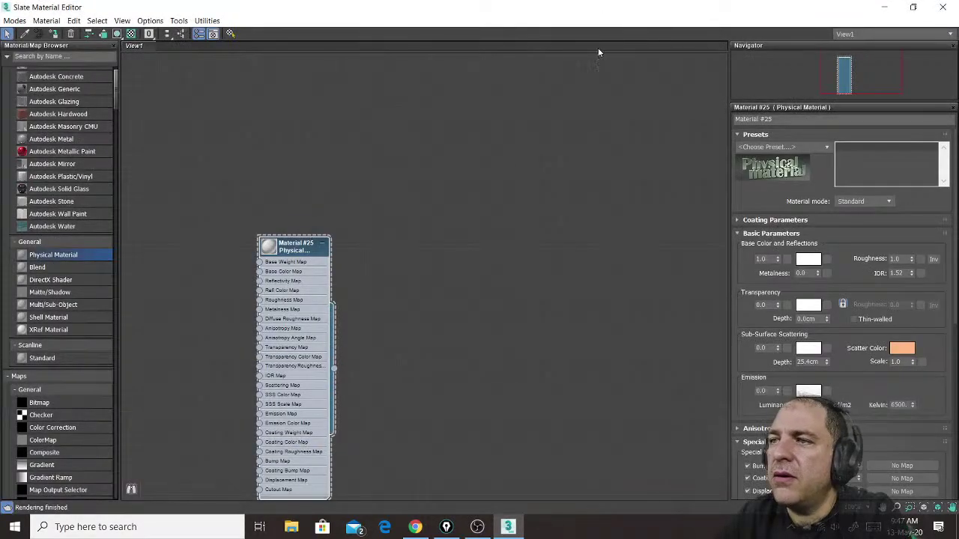
pyautogui.moveTo(594, 13); pyautogui.dragTo(398, 154)
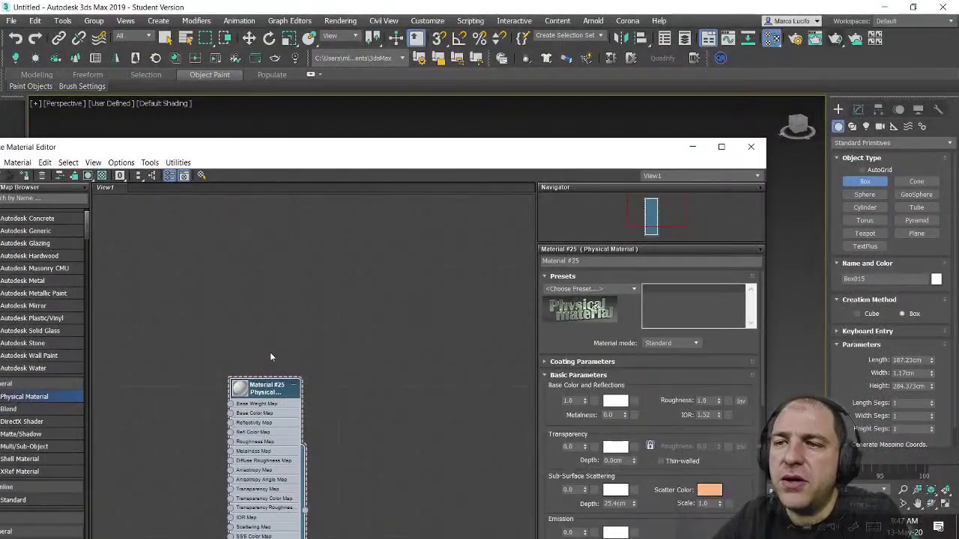
pyautogui.moveTo(271, 371); pyautogui.dragTo(261, 191, button='middle')
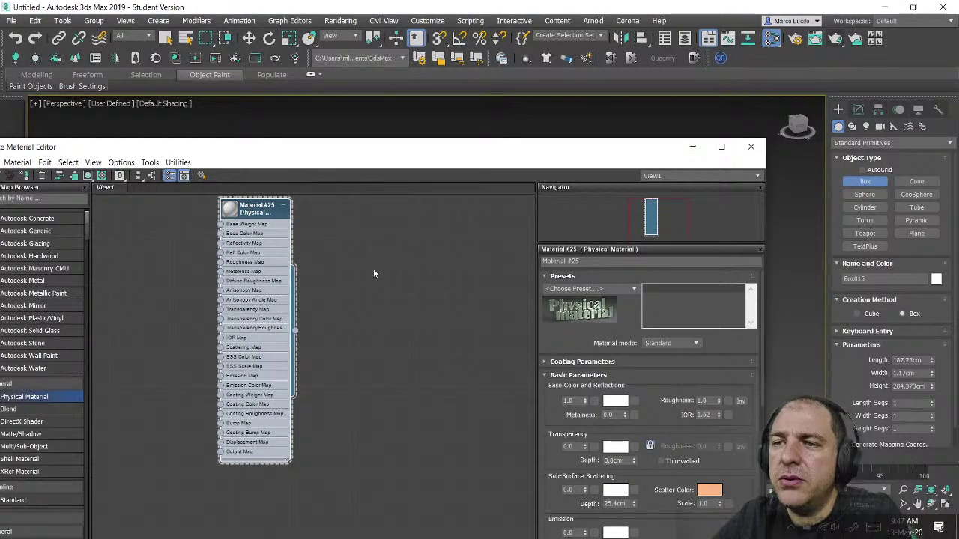
pyautogui.moveTo(466, 153); pyautogui.dragTo(410, 243)
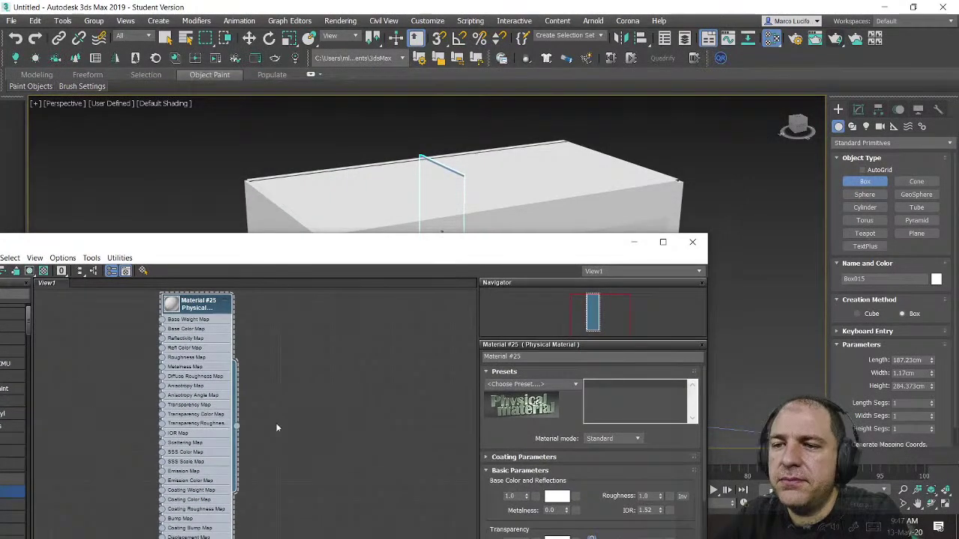
pyautogui.moveTo(237, 426); pyautogui.dragTo(437, 169)
pyautogui.click(692, 242)
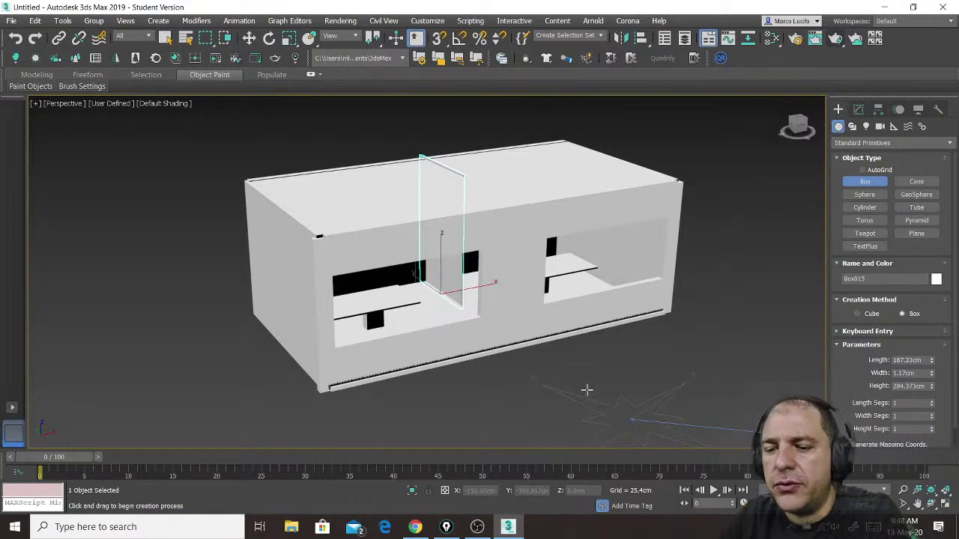
# Examine the partition panel, tables and floor close up, from underneath the floor, and from outside the building.
pyautogui.keyDown('alt'); pyautogui.moveTo(448, 330); pyautogui.dragTo(469, 328, button='middle'); pyautogui.keyUp('alt')
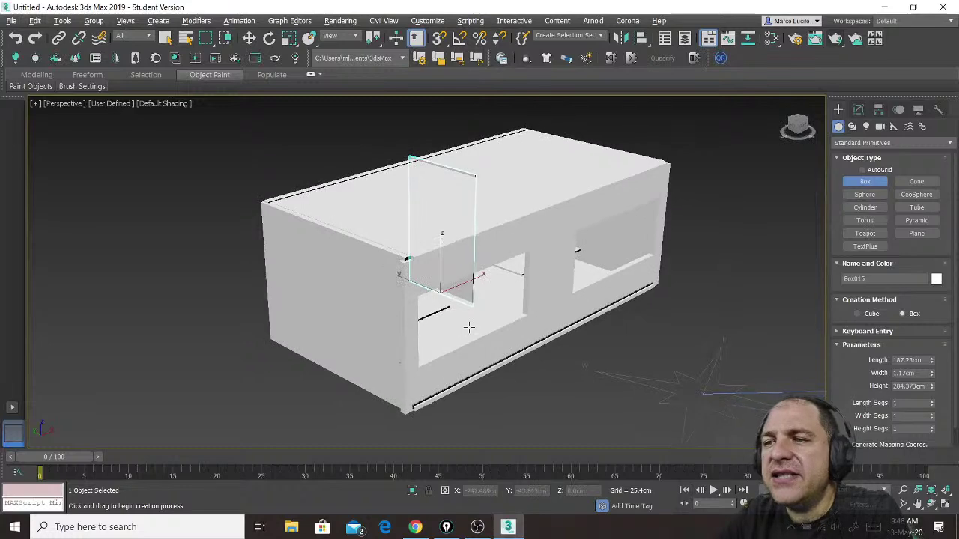
pyautogui.scroll(2, 501, 315)
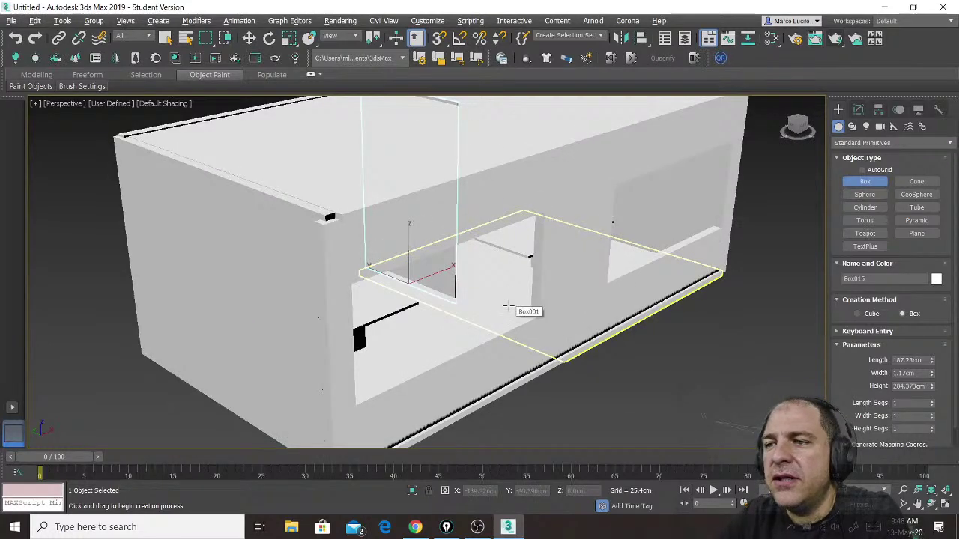
pyautogui.scroll(2, 508, 307)
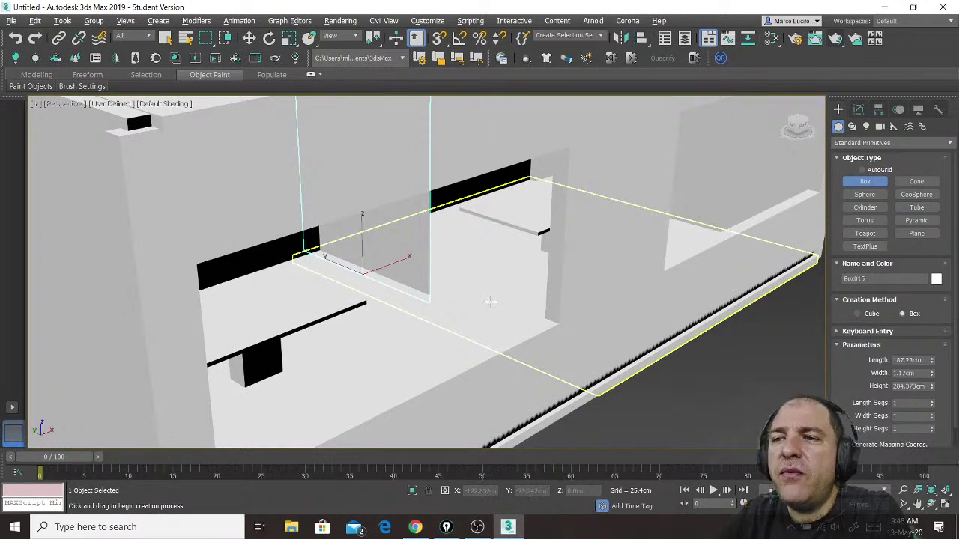
pyautogui.scroll(2, 483, 318)
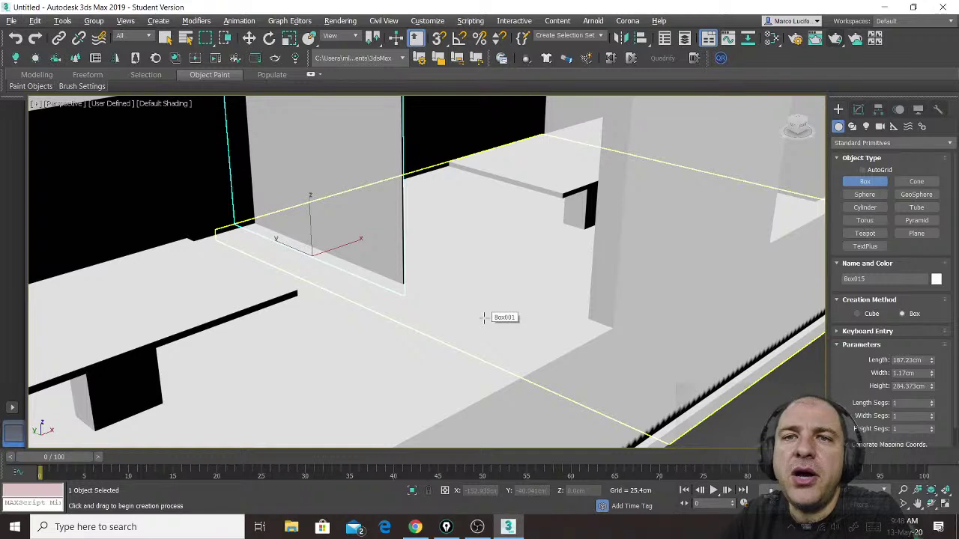
pyautogui.scroll(2, 483, 318)
pyautogui.scroll(3, 483, 318)
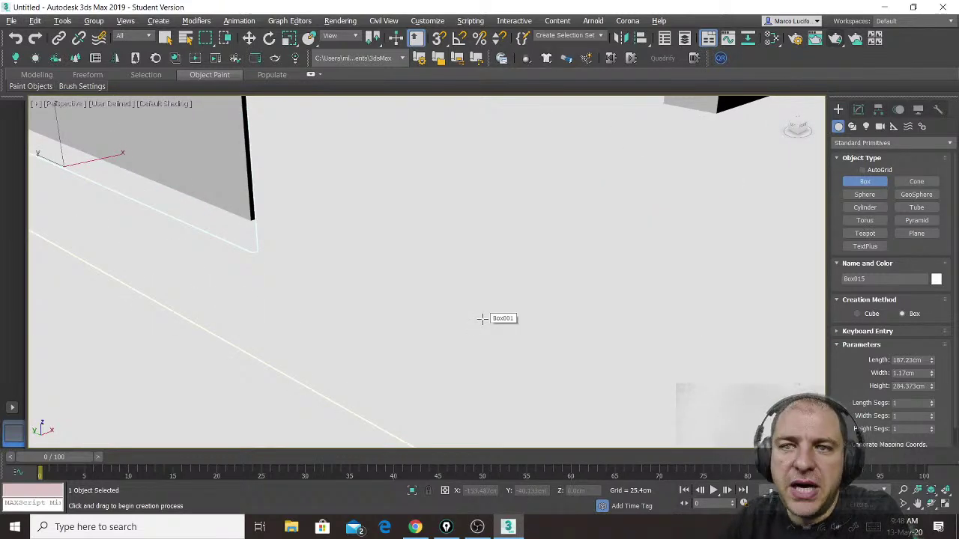
pyautogui.scroll(-2, 484, 317)
pyautogui.click(484, 288)
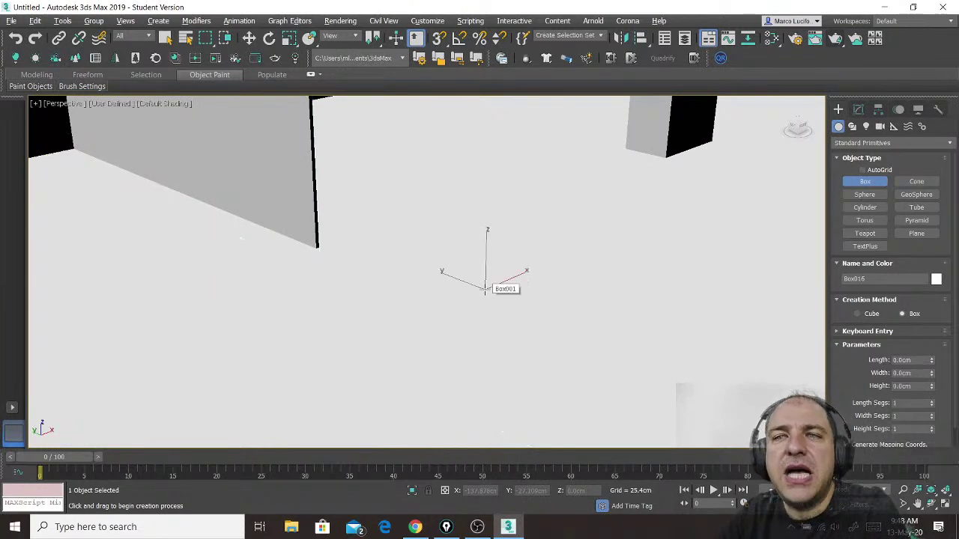
pyautogui.keyDown('alt'); pyautogui.moveTo(483, 289); pyautogui.dragTo(523, 256, button='middle'); pyautogui.keyUp('alt')
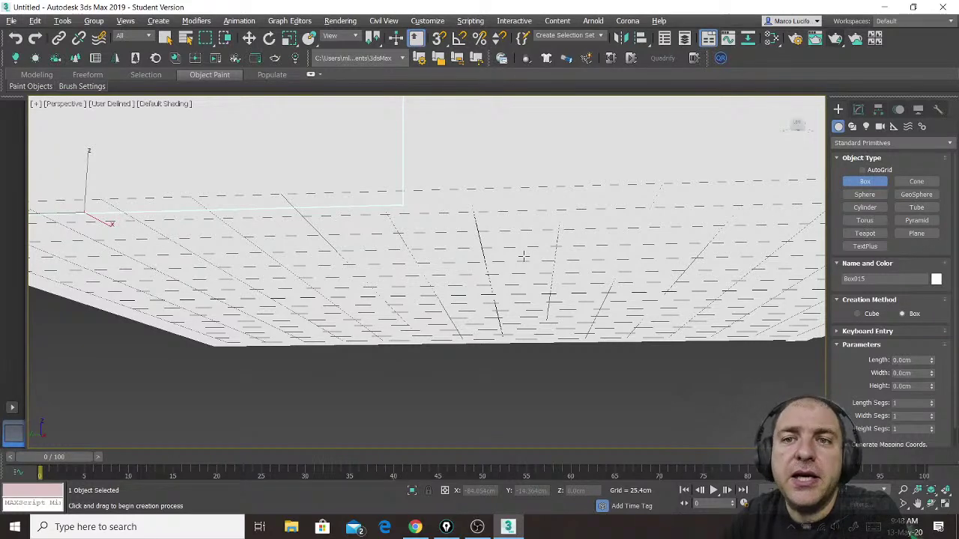
pyautogui.keyDown('alt'); pyautogui.moveTo(522, 257); pyautogui.dragTo(523, 260, button='middle'); pyautogui.keyUp('alt')
pyautogui.moveTo(551, 169); pyautogui.dragTo(524, 442, button='middle')
pyautogui.keyDown('alt'); pyautogui.moveTo(547, 258); pyautogui.dragTo(471, 354, button='middle'); pyautogui.keyUp('alt')
pyautogui.scroll(-2, 549, 293)
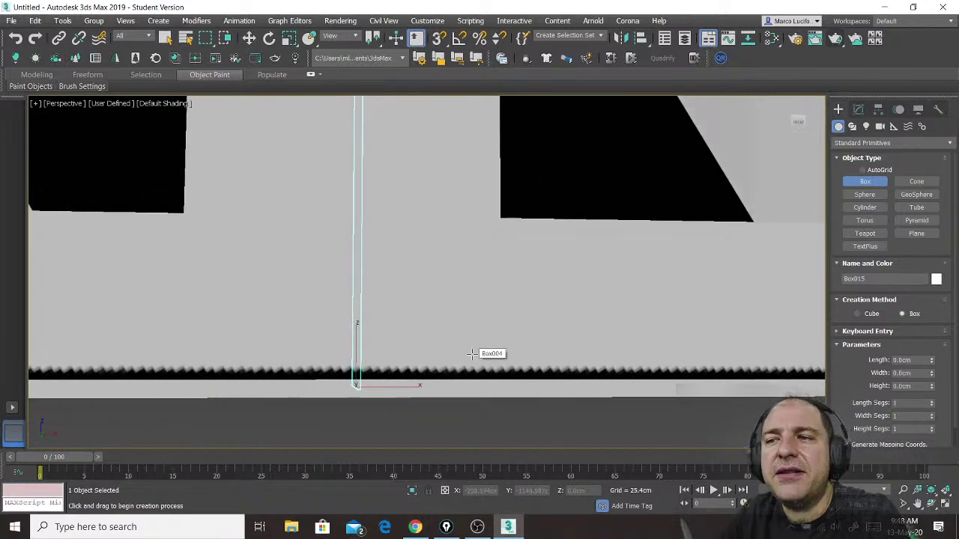
pyautogui.scroll(-5, 471, 353)
pyautogui.keyDown('alt'); pyautogui.moveTo(470, 353); pyautogui.dragTo(517, 345, button='middle'); pyautogui.keyUp('alt')
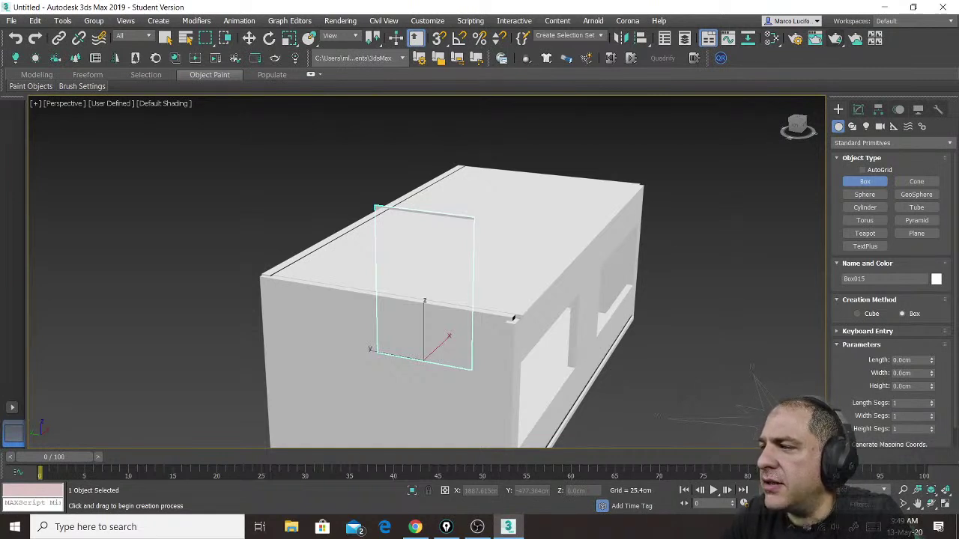
# Switch to the screen annotation pen and handwrite "LIGHT?" above the building.
pyautogui.hotkey('alt', 'Tab')
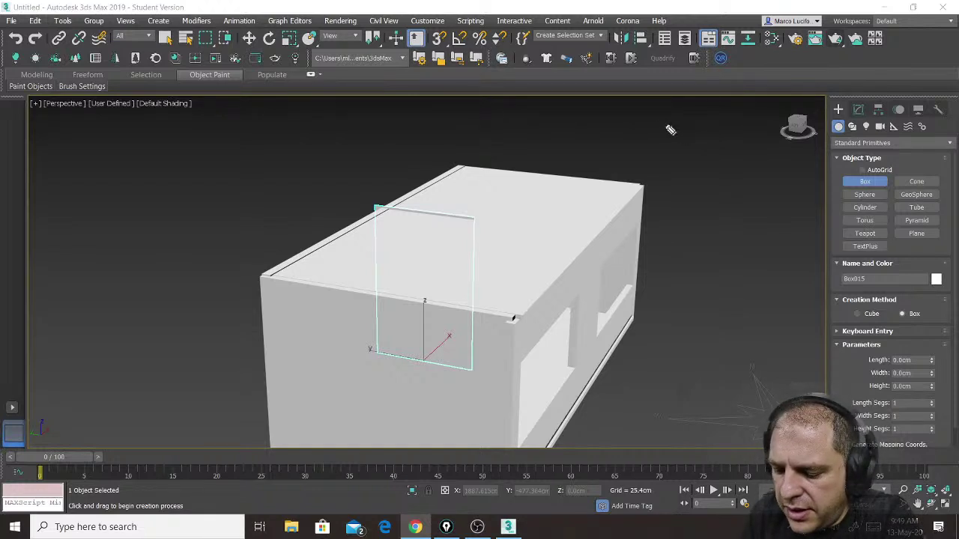
pyautogui.moveTo(654, 108); pyautogui.dragTo(667, 136)
pyautogui.moveTo(680, 104)
pyautogui.mouseDown()
pyautogui.moveTo(679, 133)
pyautogui.moveTo(718, 126)
pyautogui.moveTo(709, 122)
pyautogui.mouseUp()
pyautogui.moveTo(725, 108)
pyautogui.mouseDown()
pyautogui.moveTo(724, 130)
pyautogui.moveTo(748, 130)
pyautogui.mouseUp()
pyautogui.moveTo(751, 106)
pyautogui.mouseDown()
pyautogui.moveTo(771, 104)
pyautogui.moveTo(761, 129)
pyautogui.mouseUp()
pyautogui.moveTo(780, 76); pyautogui.dragTo(784, 108)
pyautogui.click(780, 125)
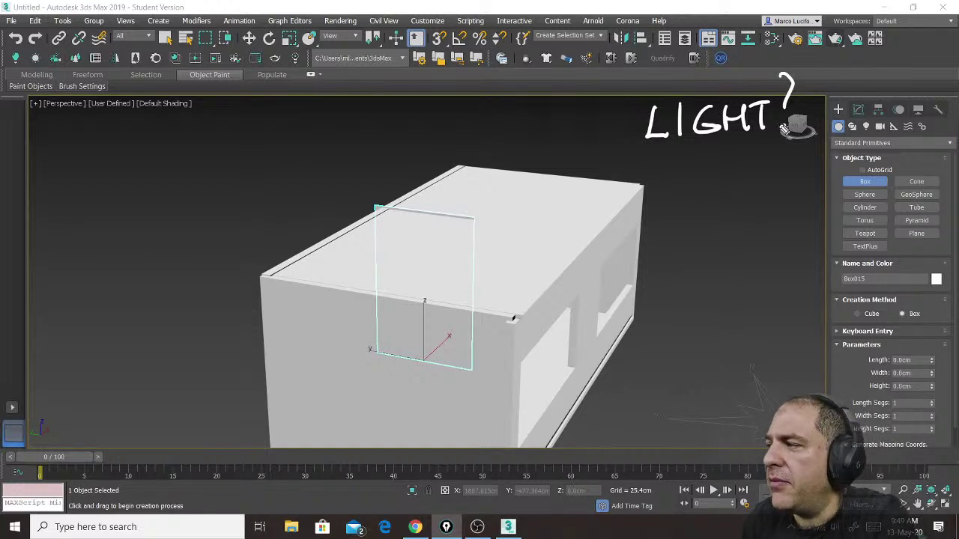
# Number the light note with a circled 1 and handwrite "MATERIAL" with a circled 2 below it.
pyautogui.moveTo(585, 114); pyautogui.dragTo(592, 137)
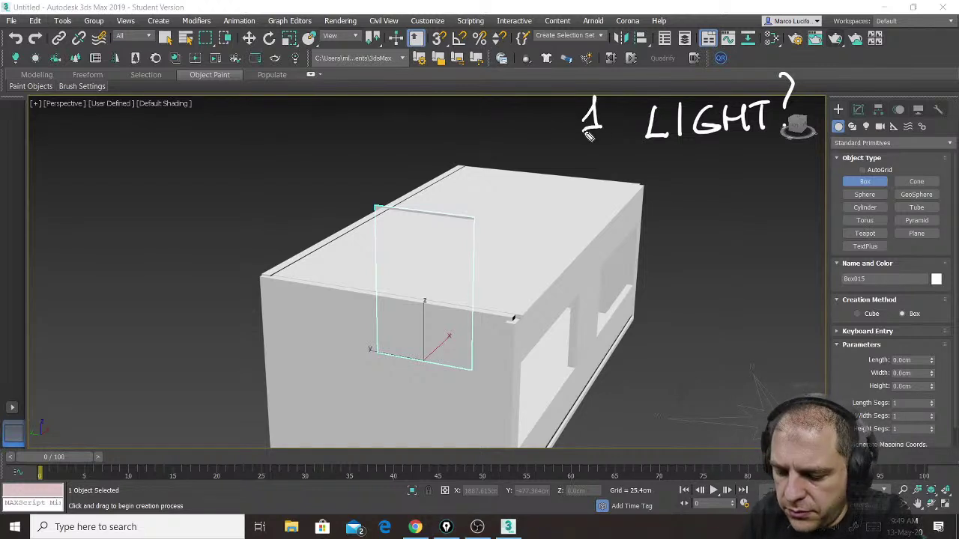
pyautogui.moveTo(610, 90)
pyautogui.mouseDown()
pyautogui.moveTo(588, 77)
pyautogui.moveTo(611, 84)
pyautogui.mouseUp()
pyautogui.moveTo(664, 179)
pyautogui.mouseDown()
pyautogui.moveTo(680, 196)
pyautogui.moveTo(645, 182)
pyautogui.mouseUp()
pyautogui.moveTo(716, 165)
pyautogui.mouseDown()
pyautogui.moveTo(713, 196)
pyautogui.moveTo(758, 194)
pyautogui.moveTo(755, 185)
pyautogui.moveTo(776, 196)
pyautogui.moveTo(809, 185)
pyautogui.moveTo(824, 198)
pyautogui.mouseUp()
pyautogui.moveTo(843, 167)
pyautogui.mouseDown()
pyautogui.moveTo(845, 199)
pyautogui.moveTo(858, 166)
pyautogui.moveTo(893, 204)
pyautogui.mouseUp()
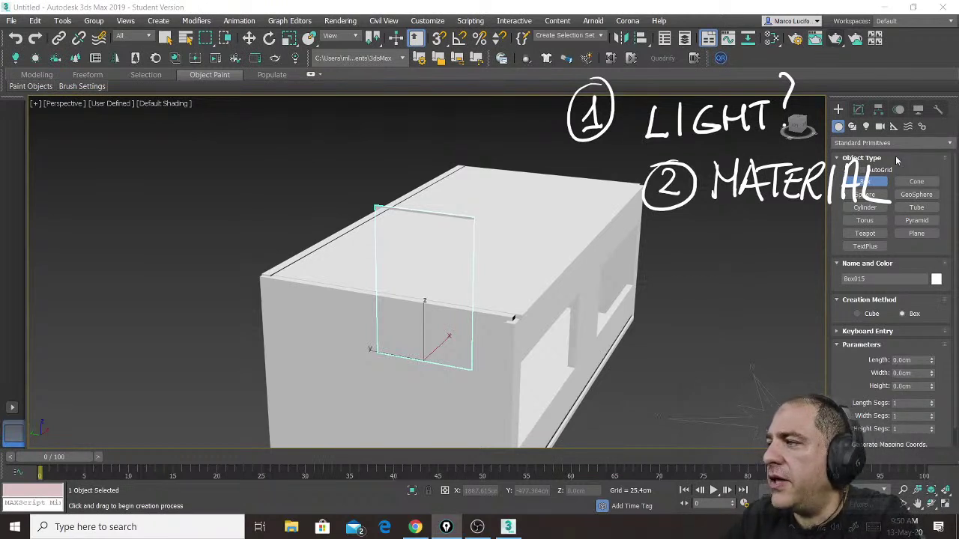
# Reopen the Slate Material Editor and move it fully into view with the Material #25 node showing.
pyautogui.press('m')
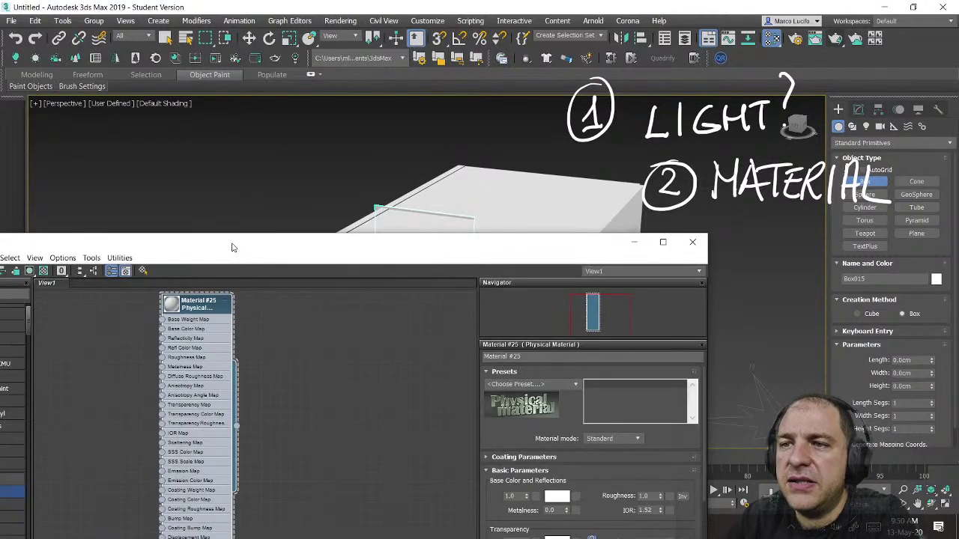
pyautogui.moveTo(233, 248)
pyautogui.mouseDown()
pyautogui.moveTo(385, 183)
pyautogui.moveTo(383, 219)
pyautogui.mouseUp()
pyautogui.moveTo(354, 276); pyautogui.dragTo(373, 306)
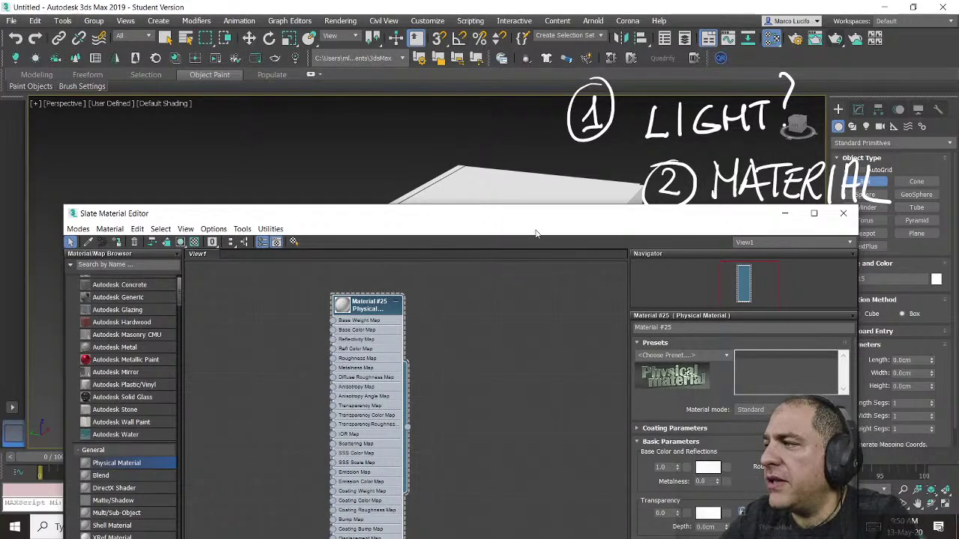
pyautogui.click(553, 202)
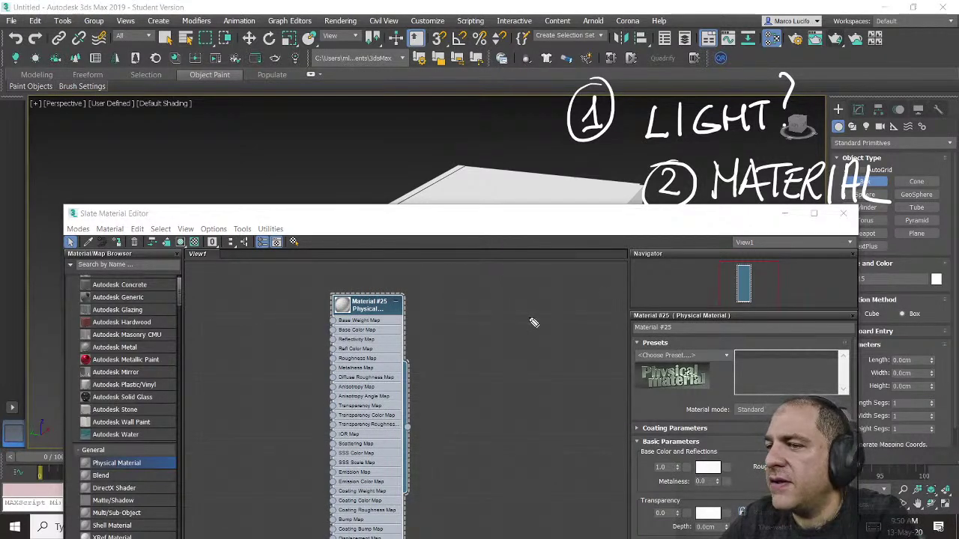
# Annotate the Material #25 node by circling its preview, pointing an arrow at it and sketching a hatched square beside it.
pyautogui.moveTo(352, 284)
pyautogui.mouseDown()
pyautogui.moveTo(324, 322)
pyautogui.moveTo(369, 308)
pyautogui.moveTo(355, 287)
pyautogui.mouseUp()
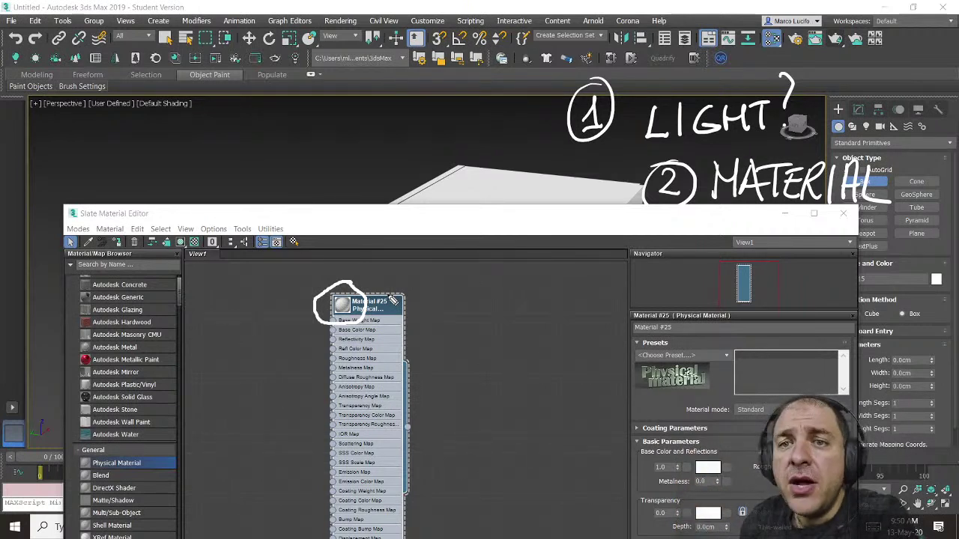
pyautogui.moveTo(281, 358); pyautogui.dragTo(330, 314)
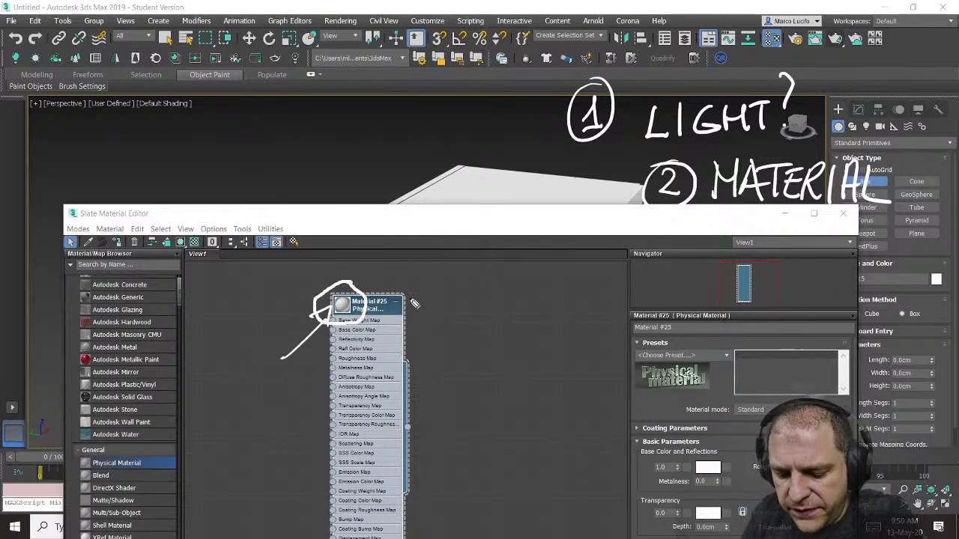
pyautogui.moveTo(433, 280)
pyautogui.mouseDown()
pyautogui.moveTo(487, 325)
pyautogui.moveTo(438, 276)
pyautogui.mouseUp()
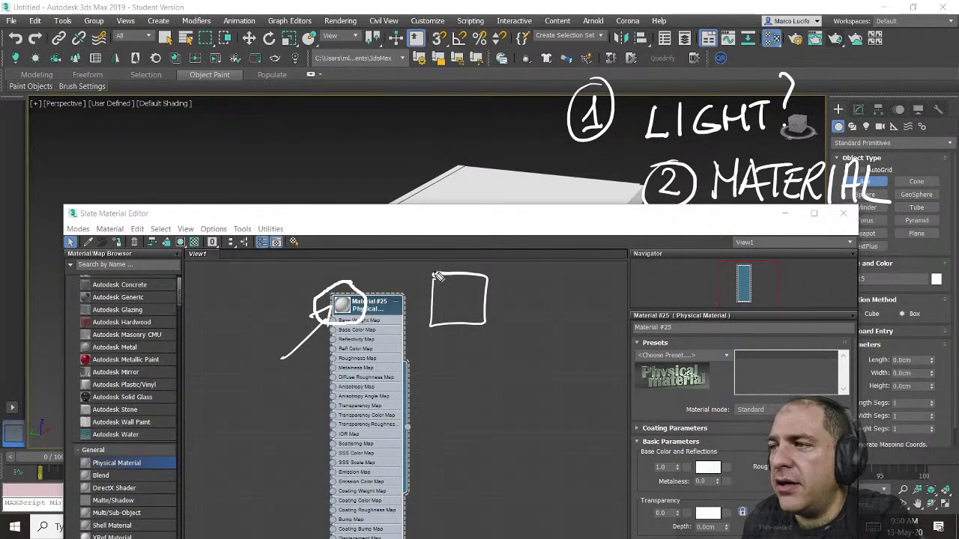
pyautogui.moveTo(479, 322)
pyautogui.mouseDown()
pyautogui.moveTo(459, 310)
pyautogui.moveTo(470, 296)
pyautogui.moveTo(449, 299)
pyautogui.moveTo(440, 276)
pyautogui.mouseUp()
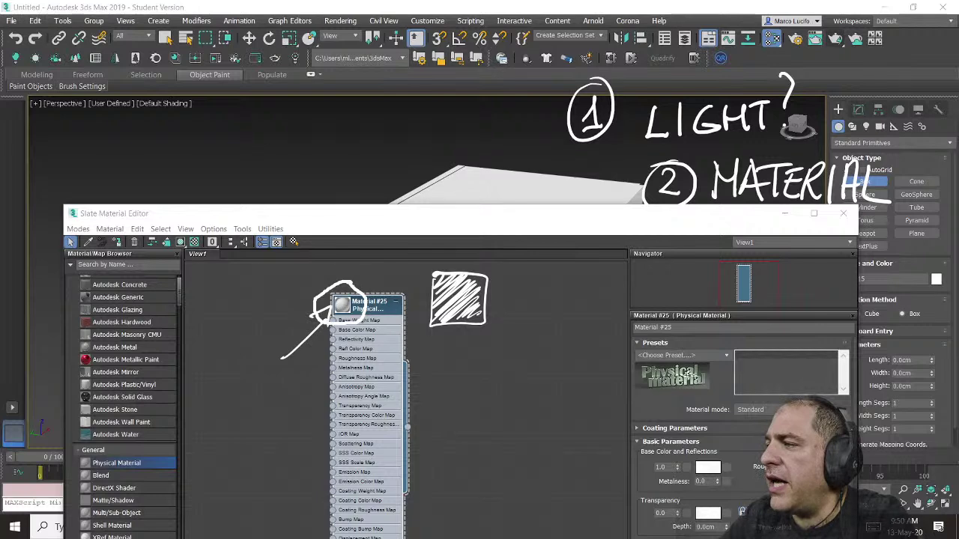
# Minimize the Slate Material Editor, review the ART Renderer's Render Setup, and close the setup.
pyautogui.click(785, 215)
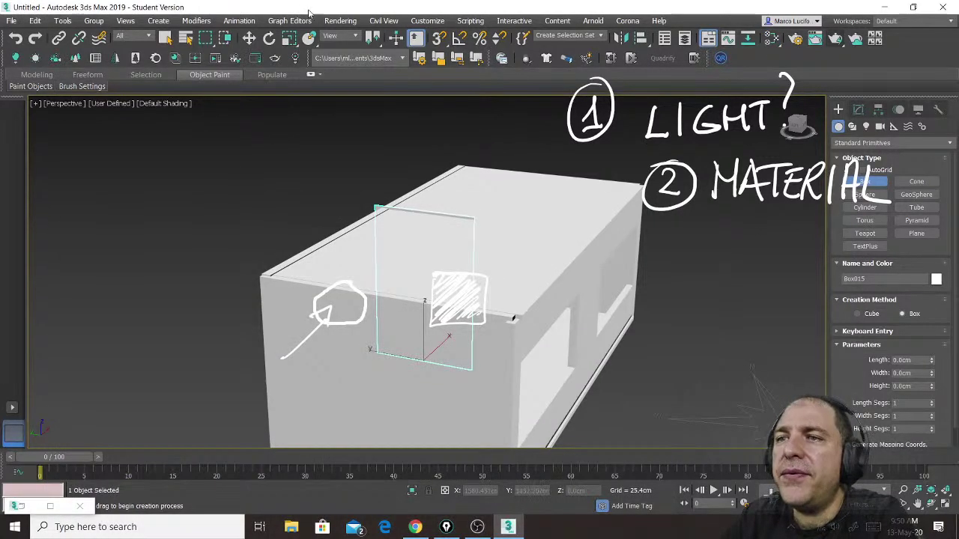
pyautogui.click(340, 21)
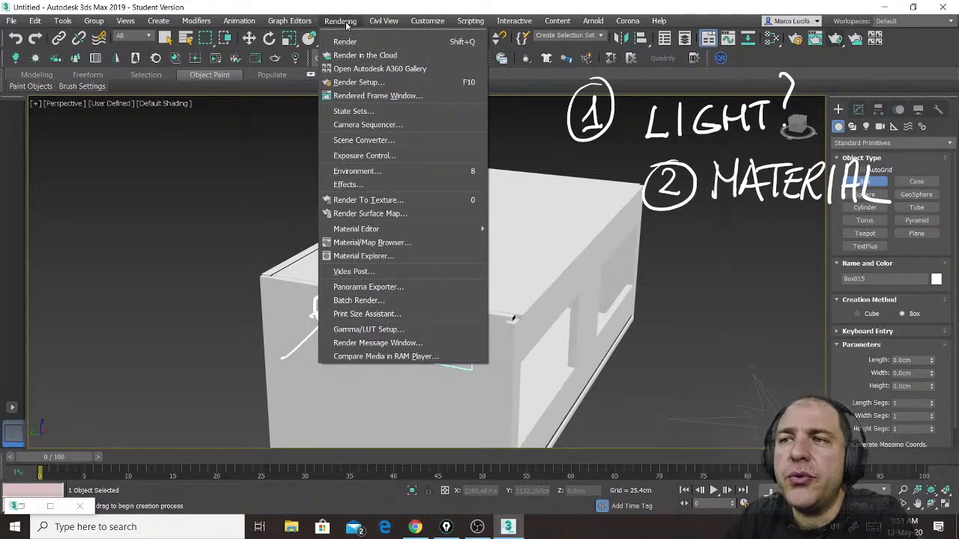
pyautogui.click(382, 84)
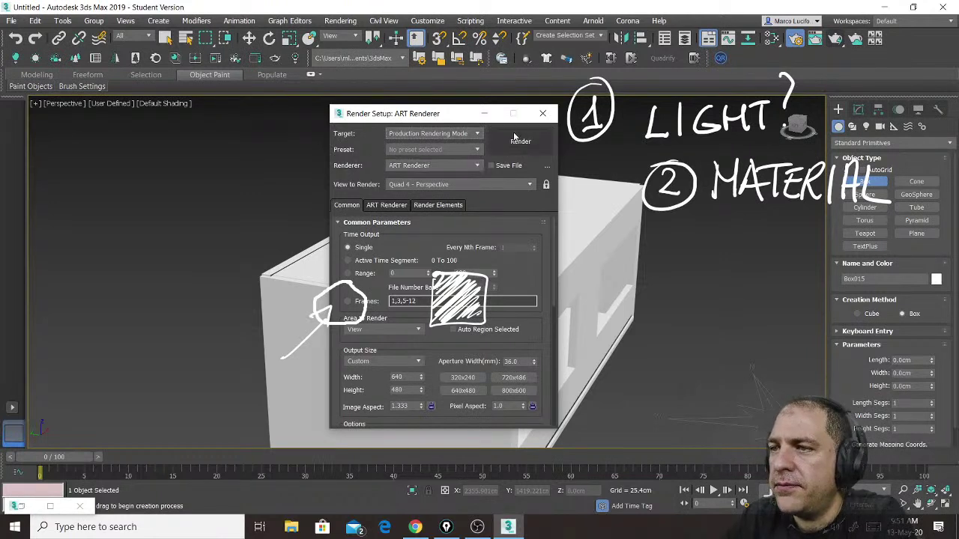
pyautogui.click(543, 113)
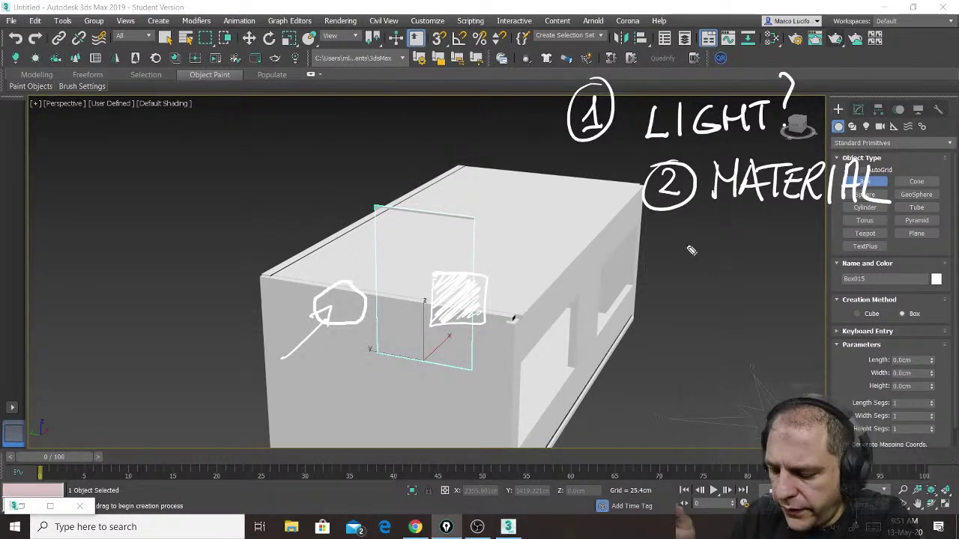
# Add a third handwritten note reading "ART renderer" with a circled 3 below the material note.
pyautogui.moveTo(653, 238); pyautogui.dragTo(653, 261)
pyautogui.moveTo(669, 223); pyautogui.dragTo(643, 260)
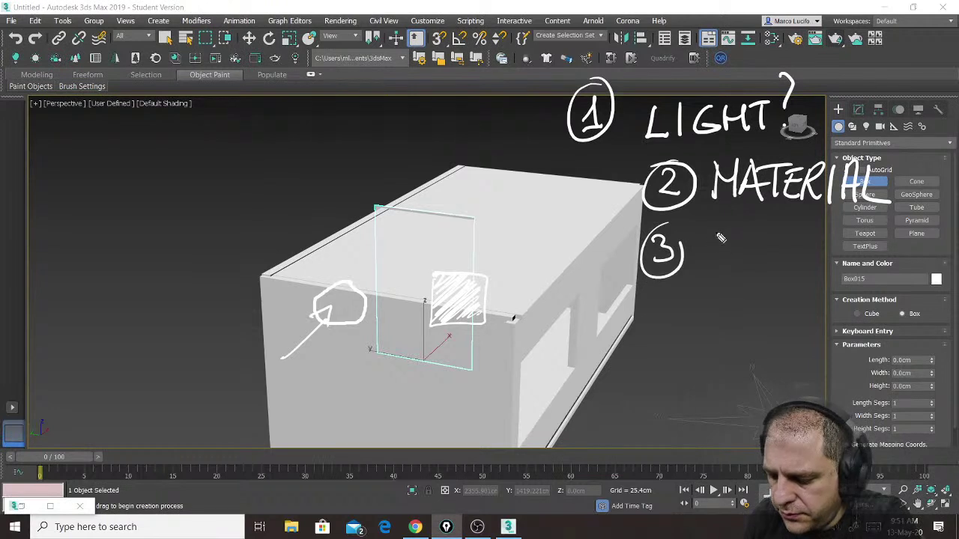
pyautogui.moveTo(698, 277)
pyautogui.mouseDown()
pyautogui.moveTo(725, 279)
pyautogui.moveTo(718, 263)
pyautogui.mouseUp()
pyautogui.moveTo(738, 228)
pyautogui.mouseDown()
pyautogui.moveTo(739, 276)
pyautogui.moveTo(761, 278)
pyautogui.moveTo(798, 226)
pyautogui.mouseUp()
pyautogui.moveTo(783, 227); pyautogui.dragTo(784, 282)
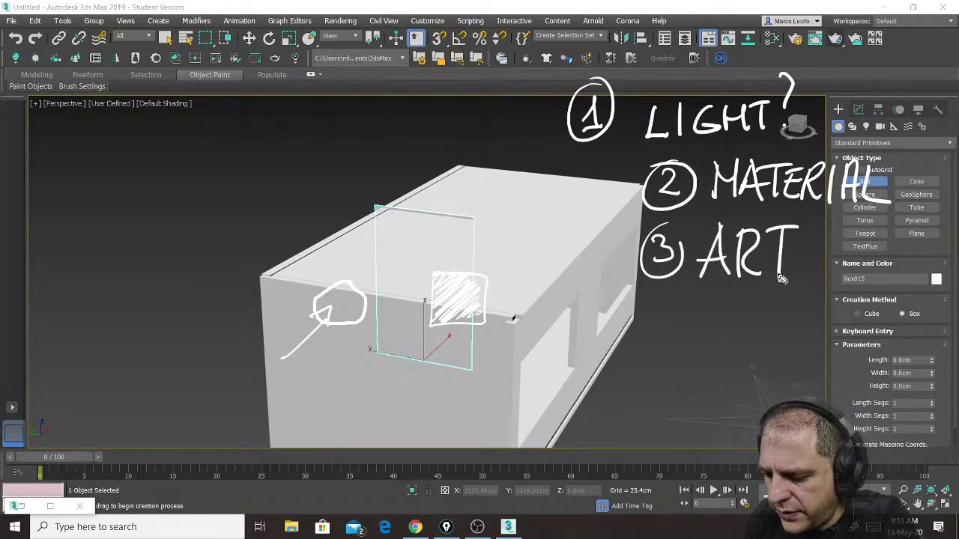
pyautogui.moveTo(708, 299)
pyautogui.mouseDown()
pyautogui.moveTo(767, 322)
pyautogui.moveTo(779, 307)
pyautogui.moveTo(838, 309)
pyautogui.moveTo(878, 294)
pyautogui.mouseUp()
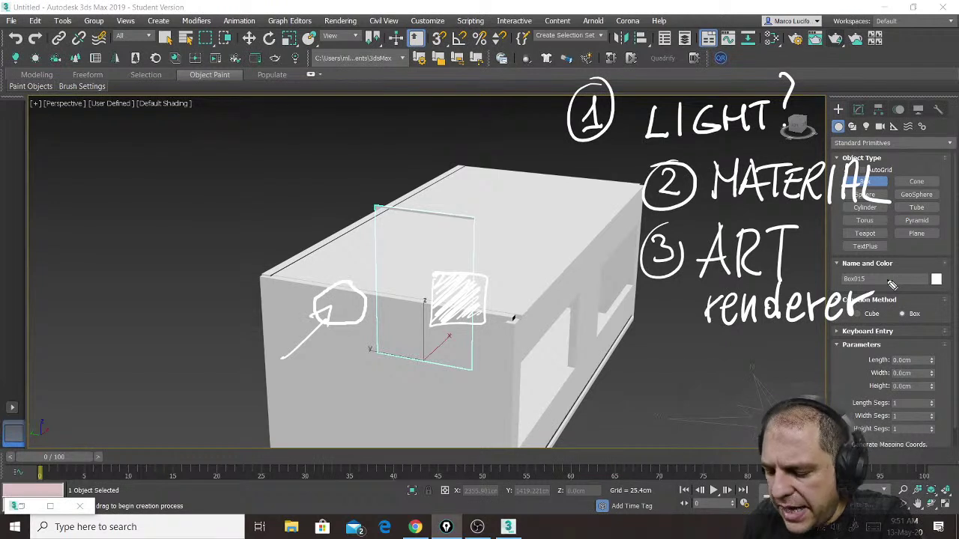
# Add a fourth handwritten note reading "EXPOSURE CONTROL PHYSICAL" with a circled 4 below the ART renderer note.
pyautogui.moveTo(672, 352)
pyautogui.mouseDown()
pyautogui.moveTo(650, 378)
pyautogui.moveTo(676, 380)
pyautogui.moveTo(665, 405)
pyautogui.mouseUp()
pyautogui.moveTo(683, 340)
pyautogui.mouseDown()
pyautogui.moveTo(650, 343)
pyautogui.moveTo(700, 352)
pyautogui.moveTo(716, 383)
pyautogui.moveTo(736, 381)
pyautogui.mouseUp()
pyautogui.moveTo(719, 367)
pyautogui.mouseDown()
pyautogui.moveTo(734, 364)
pyautogui.moveTo(735, 350)
pyautogui.mouseUp()
pyautogui.moveTo(740, 352); pyautogui.dragTo(760, 380)
pyautogui.moveTo(765, 347); pyautogui.dragTo(739, 383)
pyautogui.moveTo(774, 351)
pyautogui.mouseDown()
pyautogui.moveTo(772, 379)
pyautogui.moveTo(796, 352)
pyautogui.mouseUp()
pyautogui.moveTo(821, 352)
pyautogui.mouseDown()
pyautogui.moveTo(810, 380)
pyautogui.moveTo(839, 350)
pyautogui.moveTo(847, 382)
pyautogui.mouseUp()
pyautogui.moveTo(849, 351)
pyautogui.mouseDown()
pyautogui.moveTo(854, 371)
pyautogui.moveTo(895, 365)
pyautogui.moveTo(908, 343)
pyautogui.mouseUp()
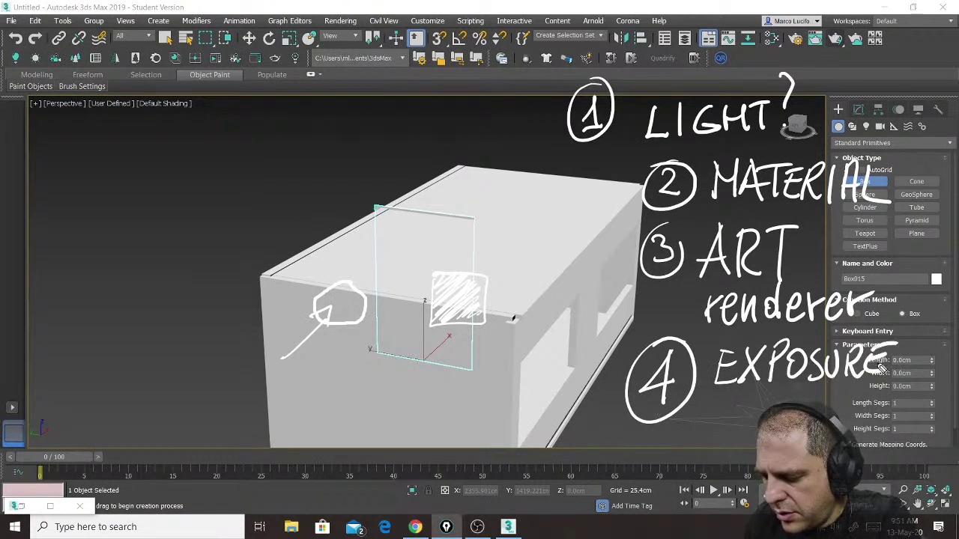
pyautogui.moveTo(713, 423); pyautogui.dragTo(749, 412)
pyautogui.moveTo(812, 403); pyautogui.dragTo(811, 421)
pyautogui.moveTo(812, 403)
pyautogui.mouseDown()
pyautogui.moveTo(827, 420)
pyautogui.moveTo(842, 404)
pyautogui.moveTo(874, 417)
pyautogui.mouseUp()
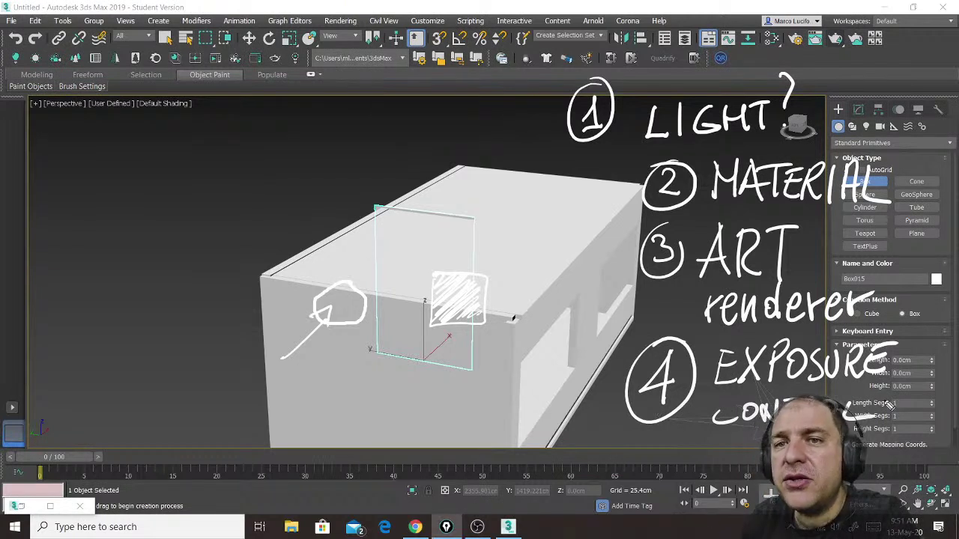
pyautogui.moveTo(713, 443)
pyautogui.mouseDown()
pyautogui.moveTo(706, 470)
pyautogui.moveTo(727, 459)
pyautogui.mouseUp()
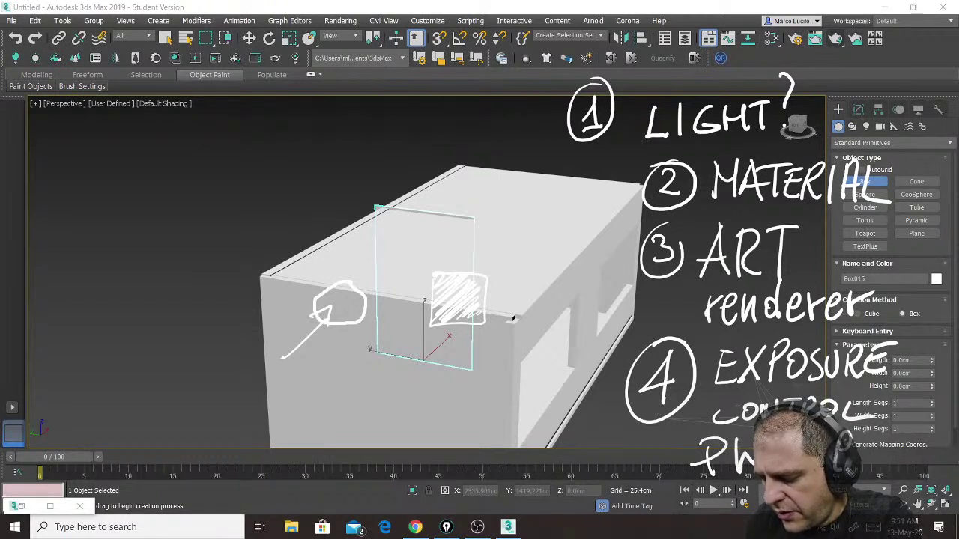
pyautogui.moveTo(897, 438); pyautogui.dragTo(924, 464)
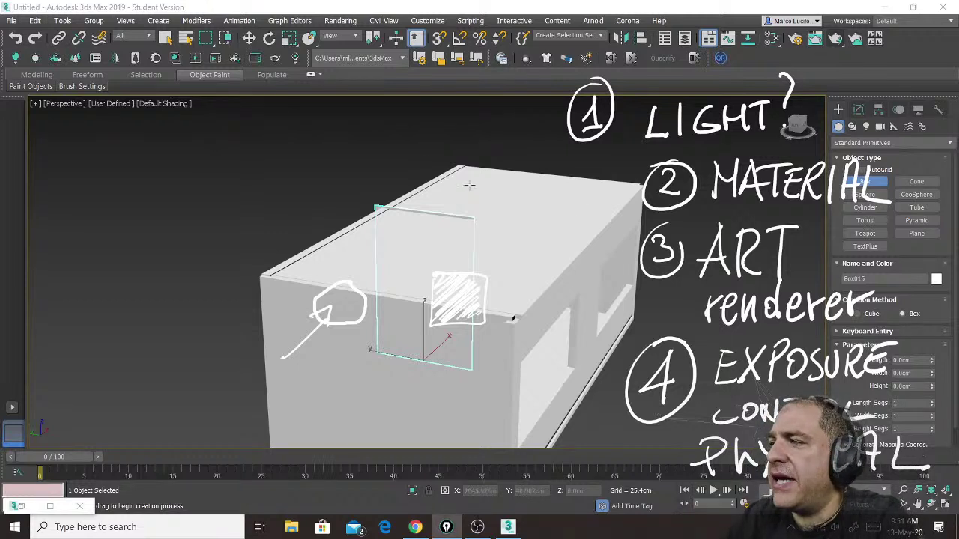
# Open the scene's Exposure Control settings and clear all the handwritten notes from the screen.
pyautogui.click(339, 21)
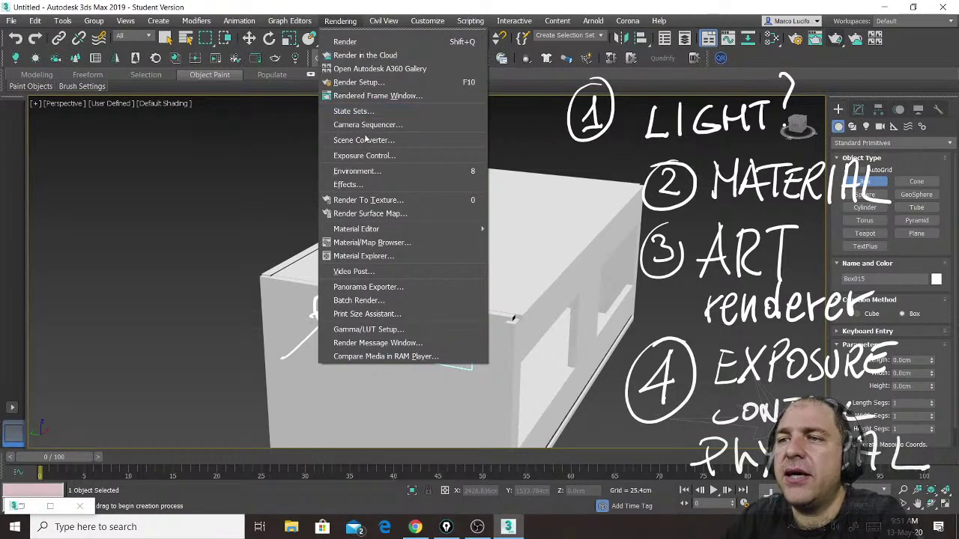
pyautogui.click(364, 156)
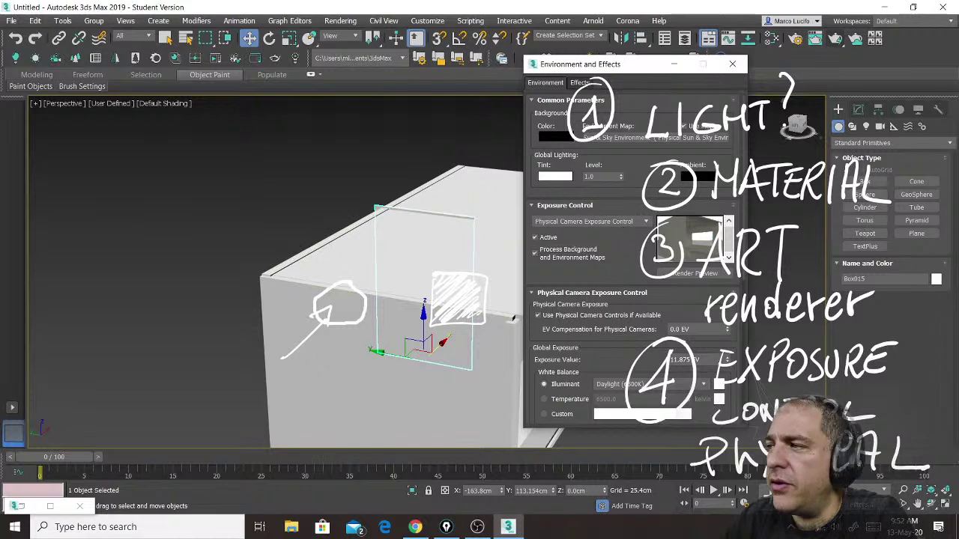
pyautogui.hotkey('ctrl', 'shift', '7')
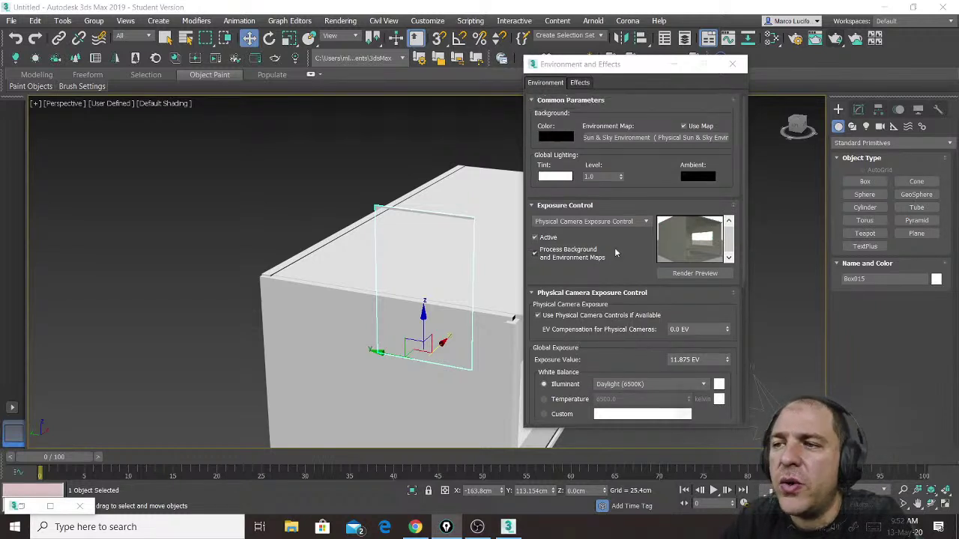
# Try Pseudo Color Exposure Control, followed by Linear Exposure Control with Process Background and Environment Maps enabled.
pyautogui.click(599, 224)
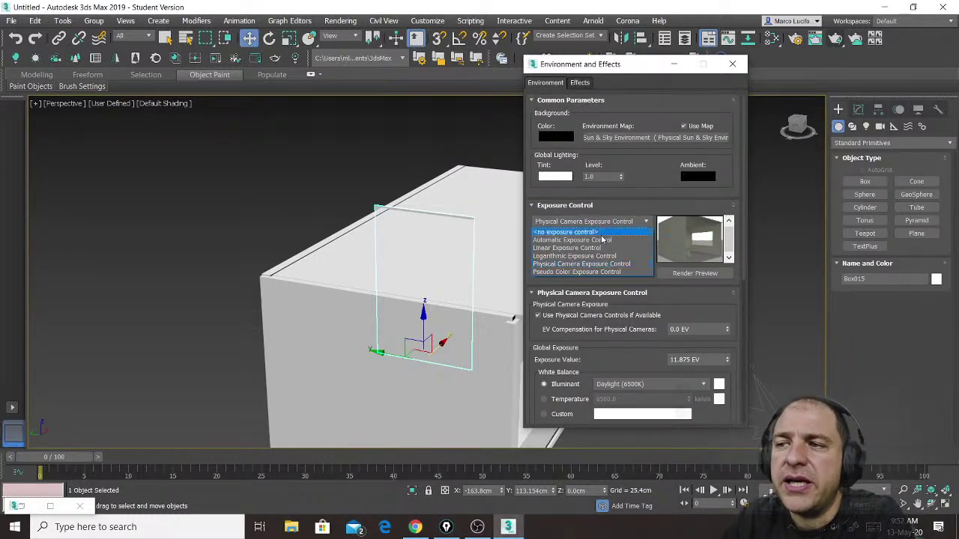
pyautogui.click(591, 272)
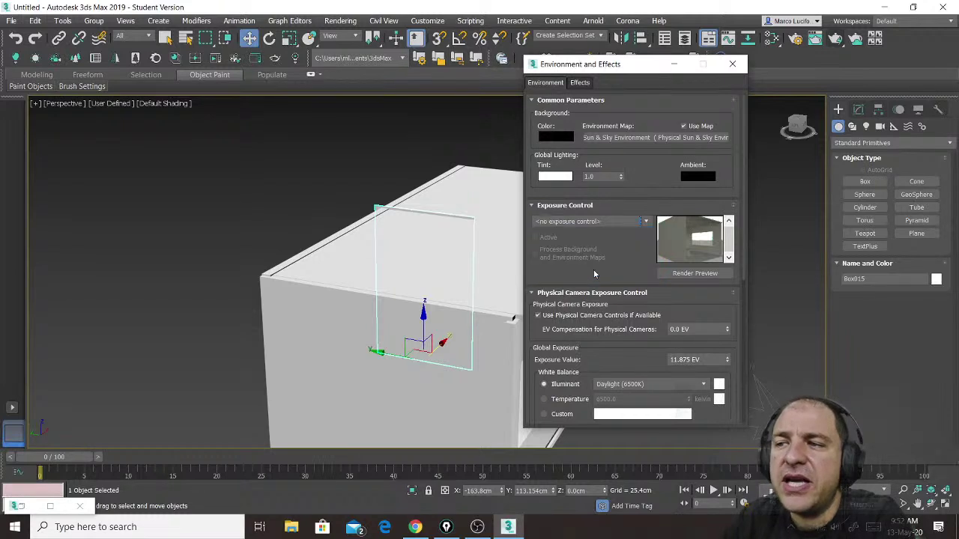
pyautogui.click(590, 223)
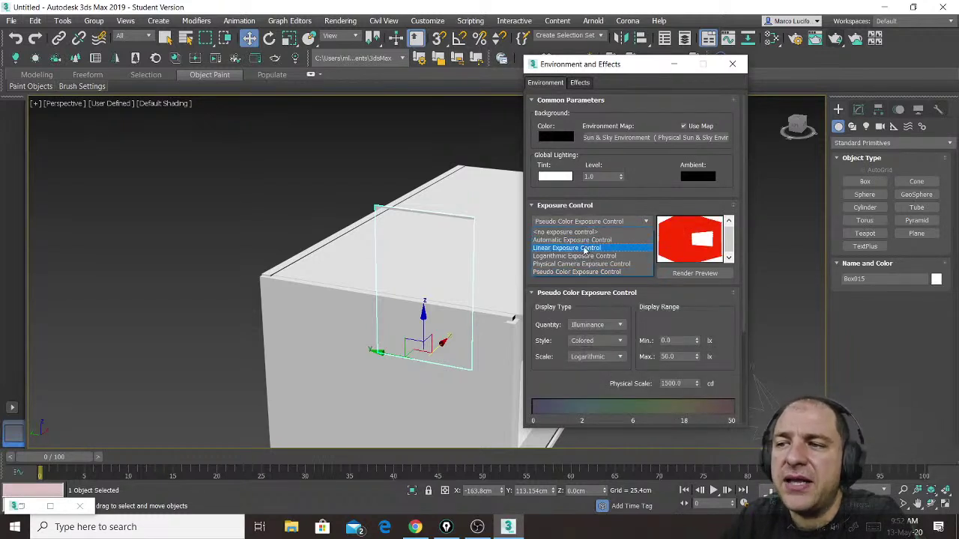
pyautogui.click(584, 250)
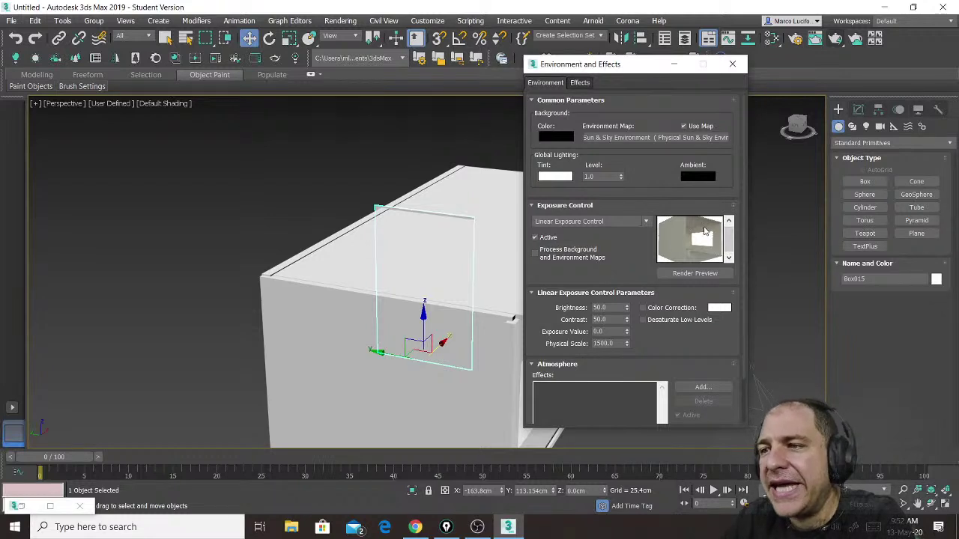
pyautogui.click(569, 253)
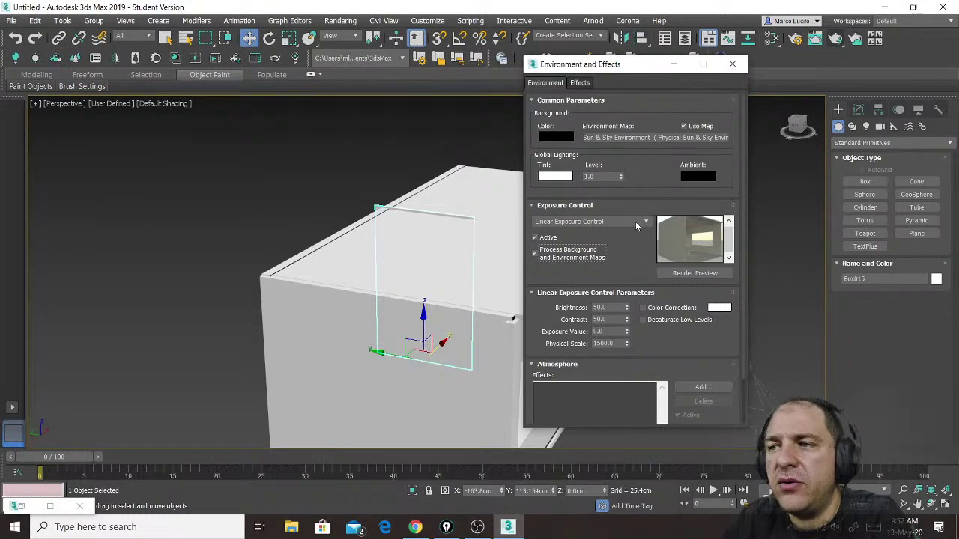
# Switch the scene to Physical Camera Exposure Control and render its exposure preview.
pyautogui.click(636, 221)
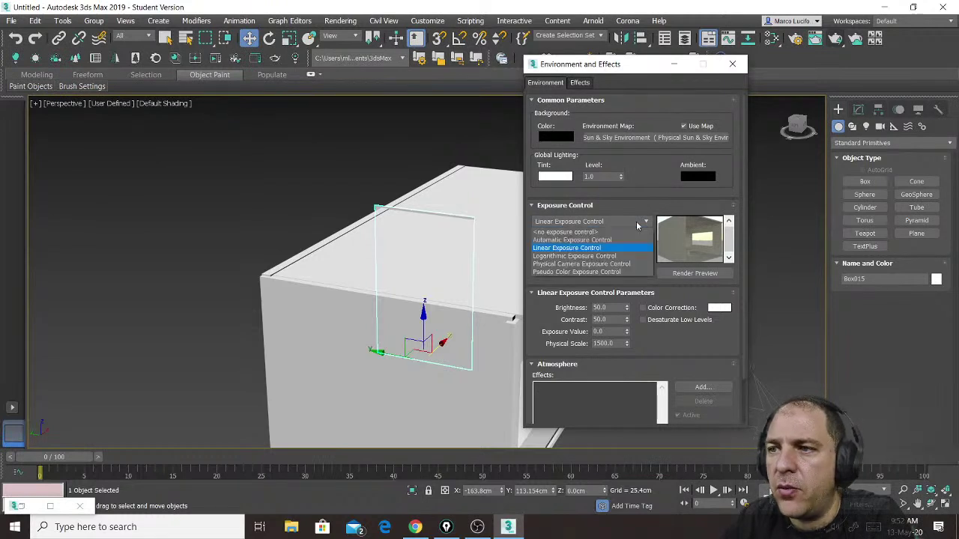
pyautogui.click(624, 264)
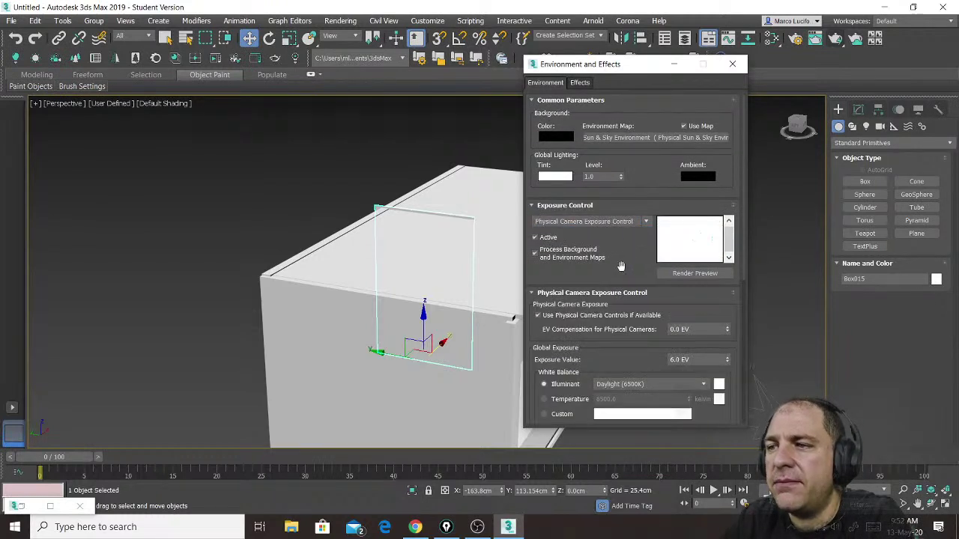
pyautogui.click(706, 274)
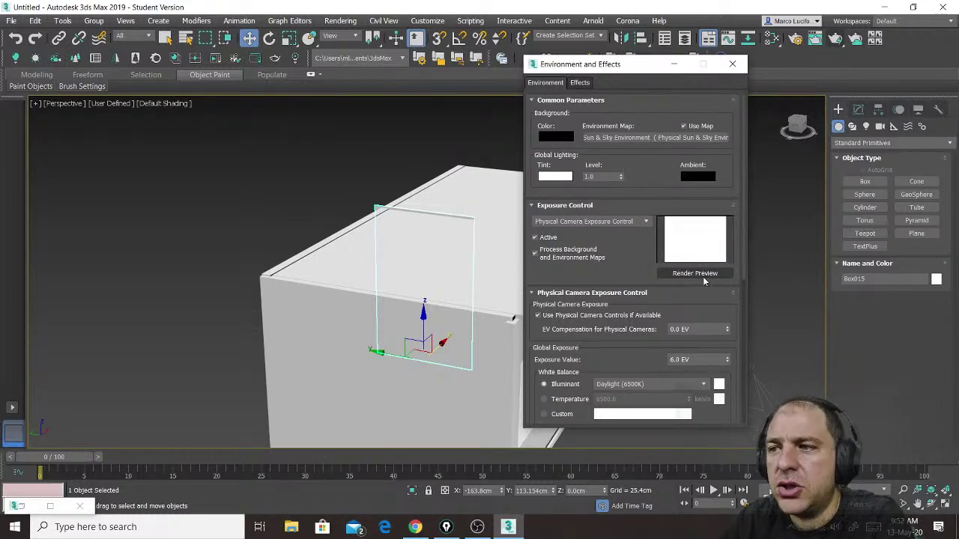
# Raise the global Exposure Value to about 13.258 EV and close the Environment and Effects settings.
pyautogui.doubleClick(708, 329)
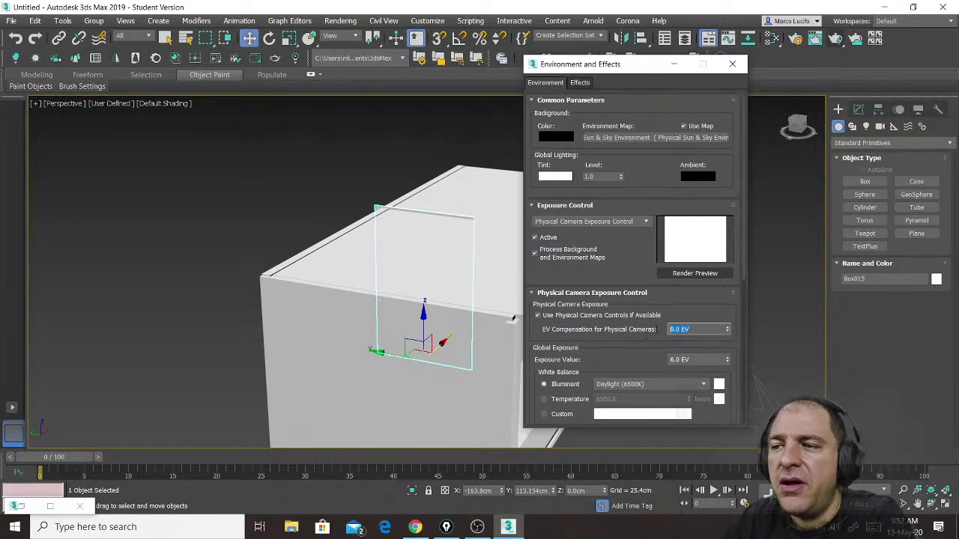
pyautogui.click(699, 335)
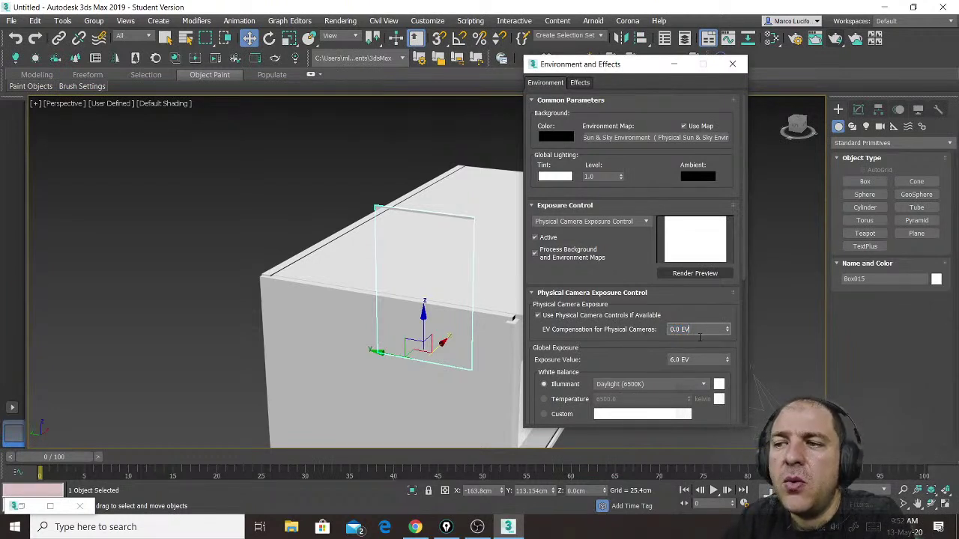
pyautogui.hotkey('ctrl', 'a')
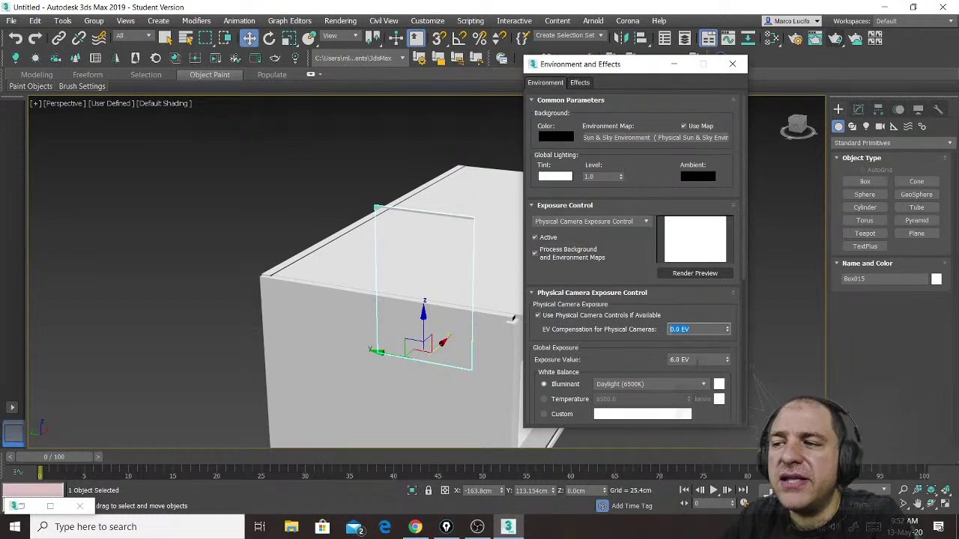
pyautogui.press('Tab')
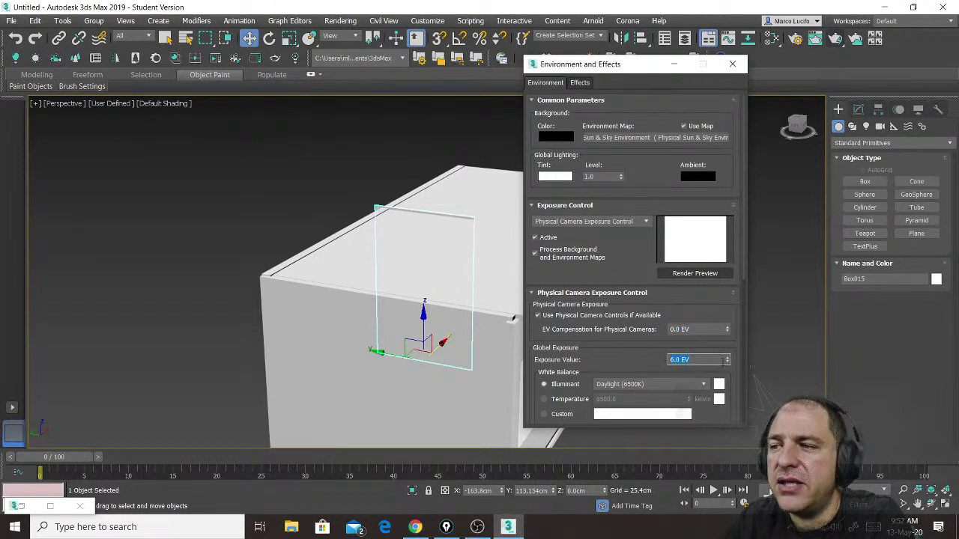
pyautogui.moveTo(728, 358); pyautogui.dragTo(735, 292)
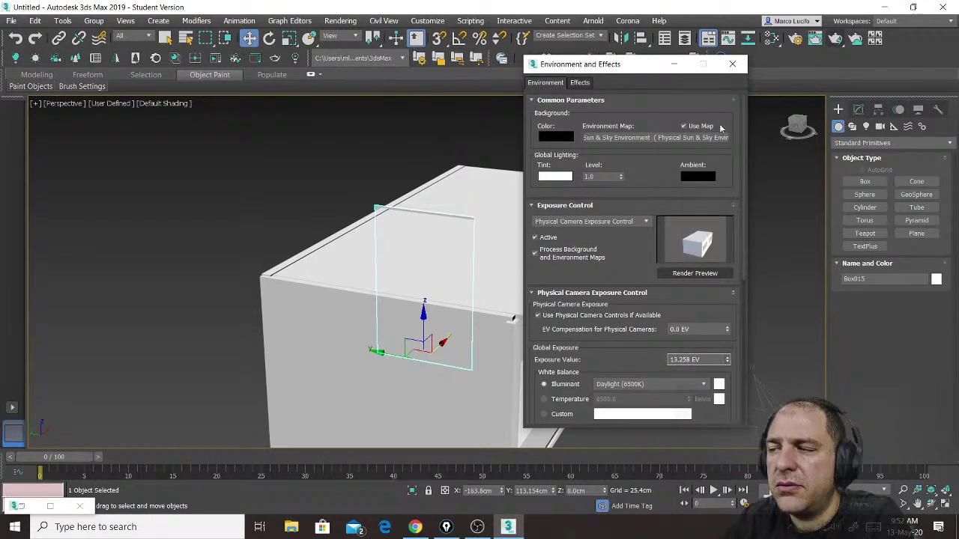
pyautogui.click(737, 64)
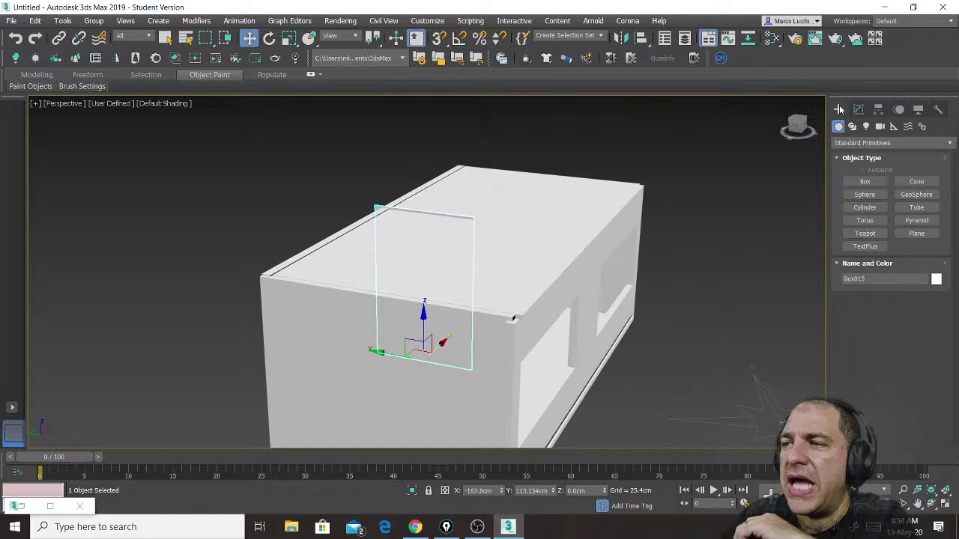
# Show the standard camera types, box the Target and Free options, and mark CoronaCam with an arrow.
pyautogui.click(880, 127)
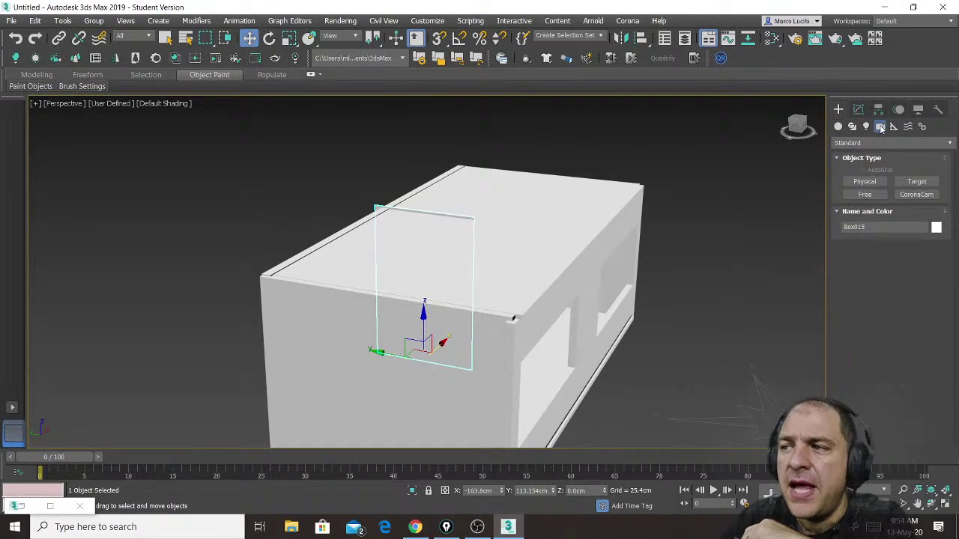
pyautogui.moveTo(664, 287); pyautogui.dragTo(577, 245, button='middle')
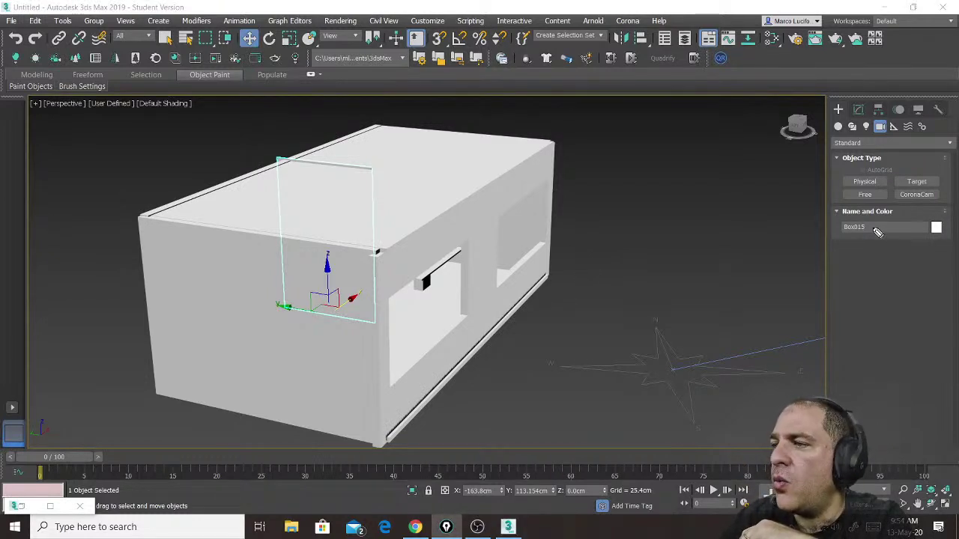
pyautogui.moveTo(893, 171)
pyautogui.mouseDown()
pyautogui.moveTo(893, 188)
pyautogui.moveTo(943, 190)
pyautogui.moveTo(946, 174)
pyautogui.moveTo(893, 173)
pyautogui.mouseUp()
pyautogui.moveTo(838, 187)
pyautogui.mouseDown()
pyautogui.moveTo(854, 201)
pyautogui.moveTo(890, 201)
pyautogui.moveTo(893, 188)
pyautogui.moveTo(838, 188)
pyautogui.mouseUp()
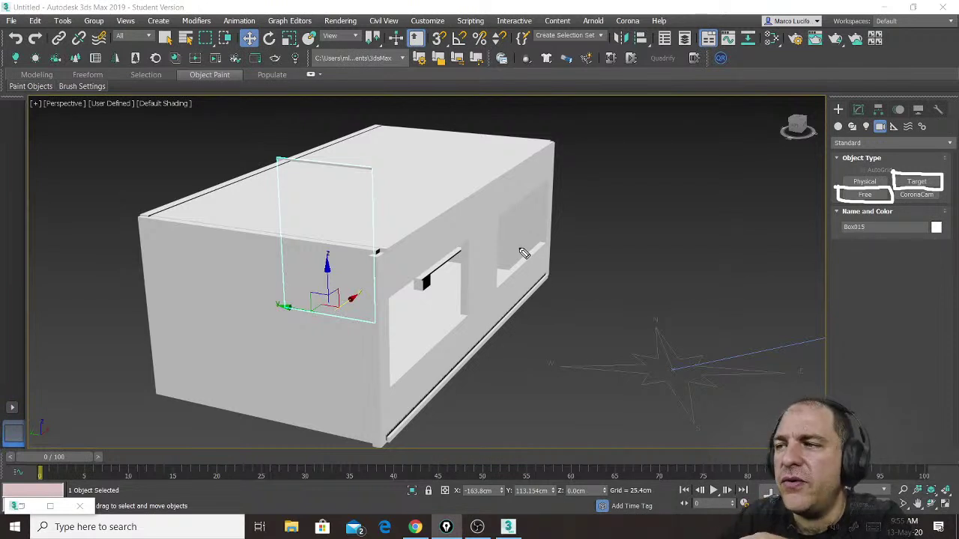
pyautogui.moveTo(914, 237)
pyautogui.mouseDown()
pyautogui.moveTo(918, 212)
pyautogui.moveTo(905, 218)
pyautogui.moveTo(929, 218)
pyautogui.mouseUp()
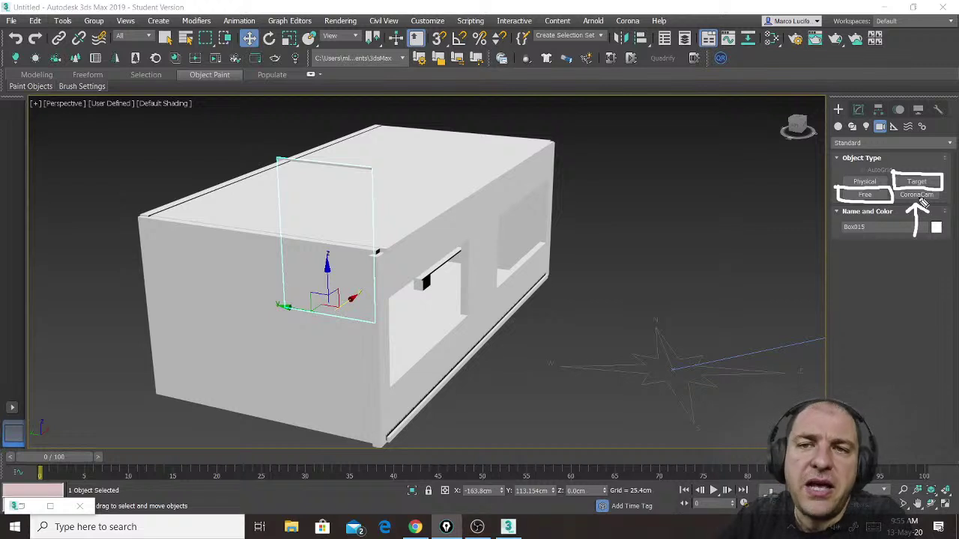
pyautogui.moveTo(920, 196)
pyautogui.mouseDown()
pyautogui.moveTo(937, 211)
pyautogui.moveTo(914, 210)
pyautogui.moveTo(942, 196)
pyautogui.mouseUp()
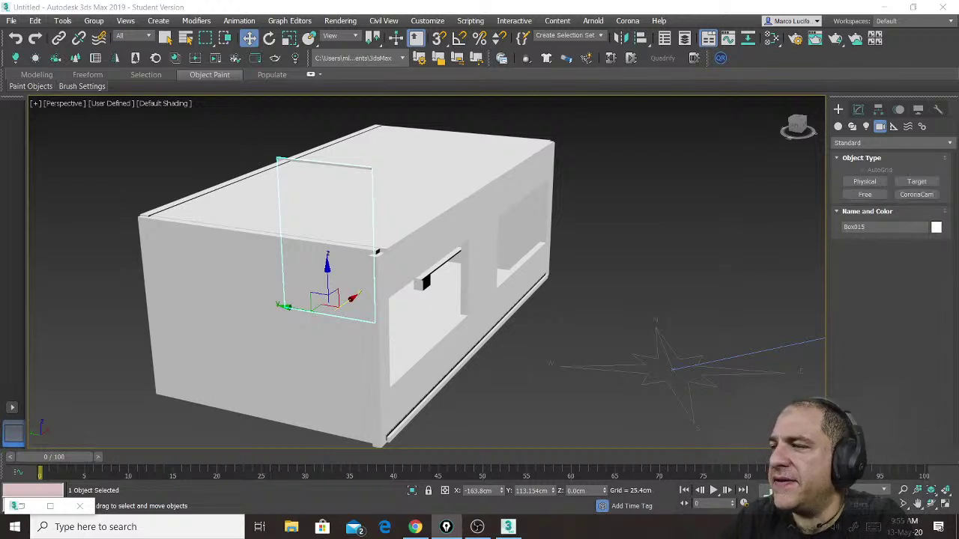
# Place a Free camera on the ground outside the building, between its windowed side and the compass.
pyautogui.click(866, 194)
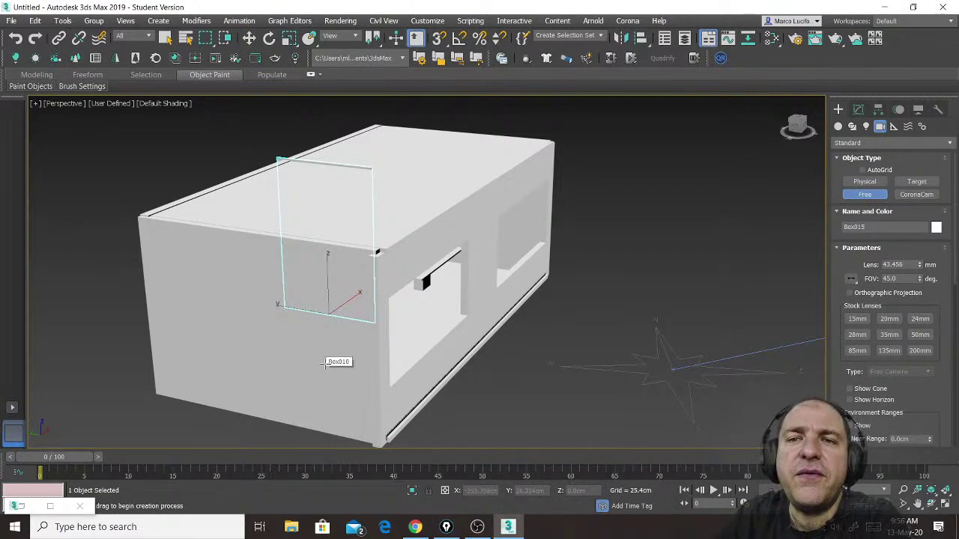
pyautogui.moveTo(495, 385); pyautogui.dragTo(432, 365, button='middle')
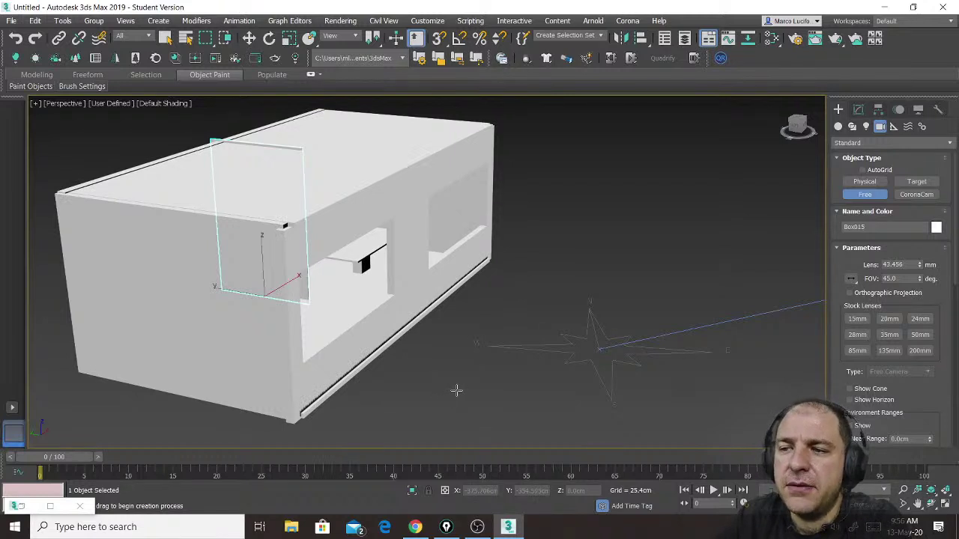
pyautogui.click(457, 390)
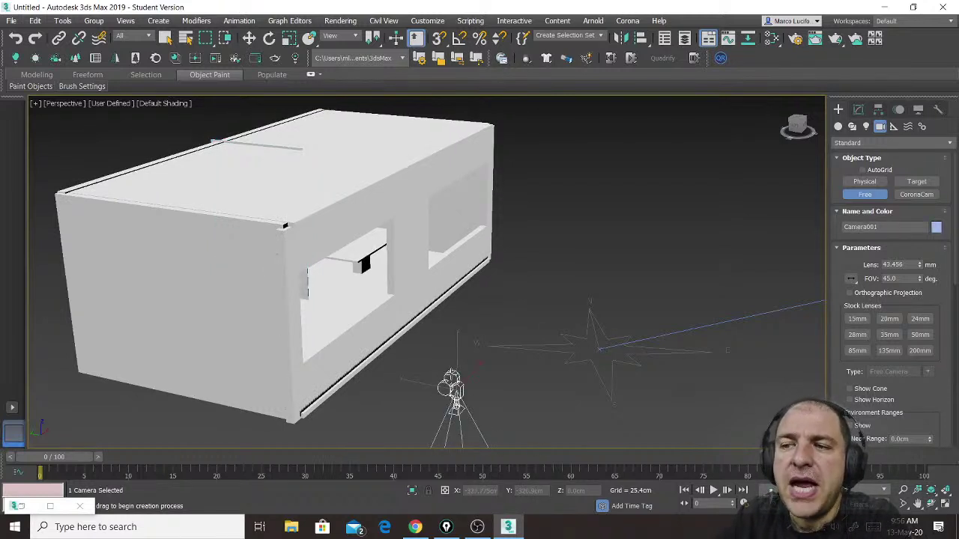
# Raise the free camera and shift it along Y to about Y -362.5 cm, Z 60.2 cm.
pyautogui.press('w')
pyautogui.moveTo(461, 352); pyautogui.dragTo(463, 316)
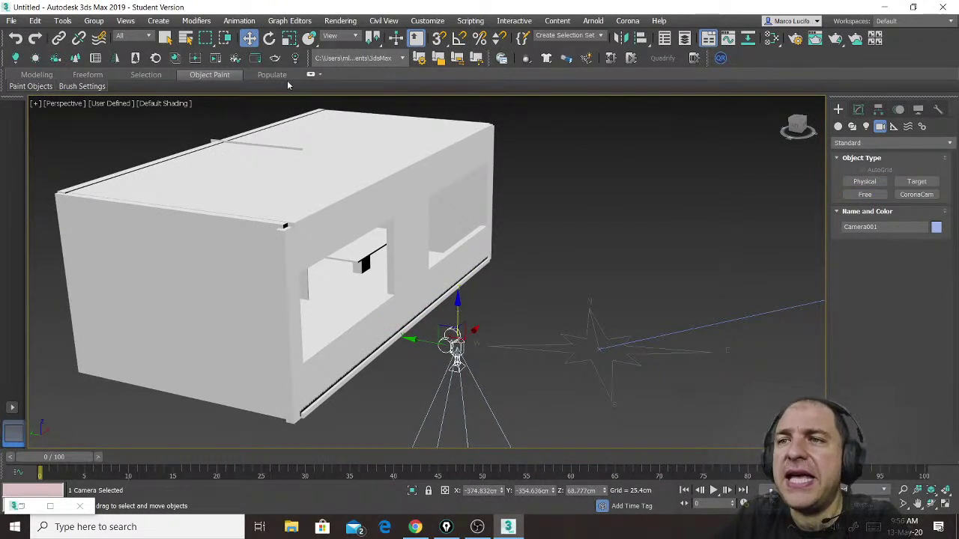
pyautogui.moveTo(450, 322)
pyautogui.mouseDown()
pyautogui.moveTo(497, 307)
pyautogui.moveTo(430, 276)
pyautogui.moveTo(425, 341)
pyautogui.moveTo(451, 328)
pyautogui.moveTo(441, 299)
pyautogui.moveTo(414, 309)
pyautogui.moveTo(422, 306)
pyautogui.moveTo(449, 341)
pyautogui.moveTo(483, 334)
pyautogui.moveTo(446, 324)
pyautogui.moveTo(445, 333)
pyautogui.mouseUp()
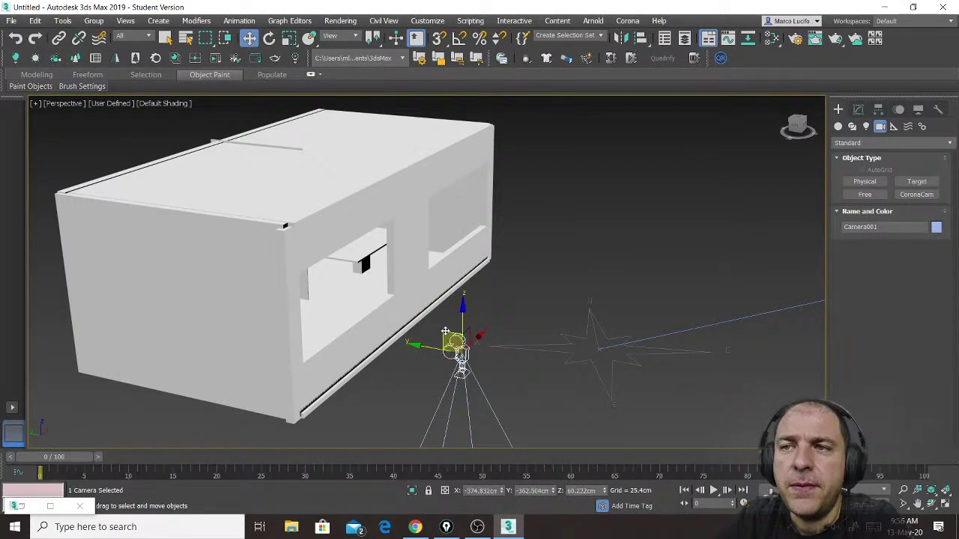
# Rotate the free camera to about X 91.83°, Z -14.28° so it faces the building's windowed side.
pyautogui.click(270, 38)
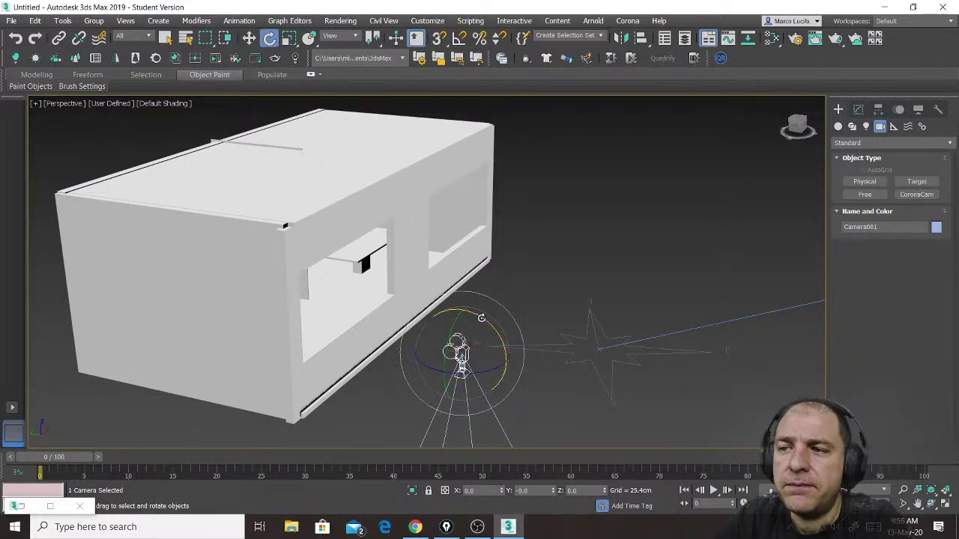
pyautogui.moveTo(484, 319); pyautogui.dragTo(492, 403)
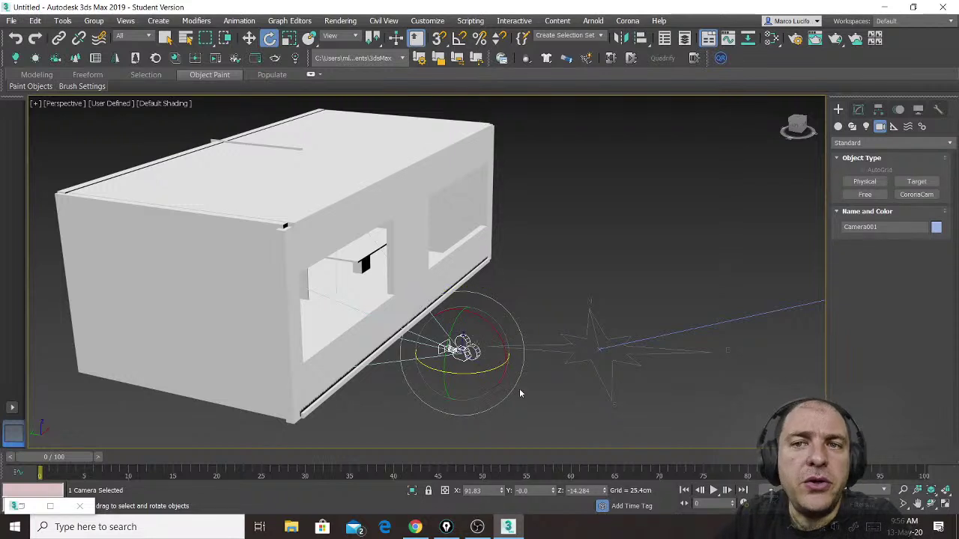
# Place a Target camera beside the free camera at about X -147.6, Y -339.5 cm, aimed at about X 318.4, Y -401.4 cm.
pyautogui.click(917, 181)
pyautogui.moveTo(543, 315); pyautogui.dragTo(488, 368, button='middle')
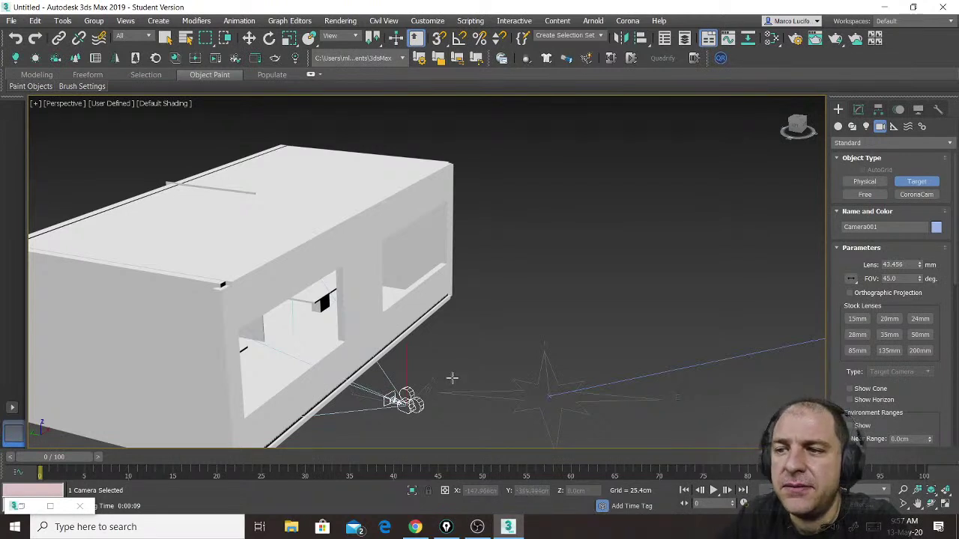
pyautogui.click(452, 378)
pyautogui.moveTo(452, 379); pyautogui.dragTo(567, 293)
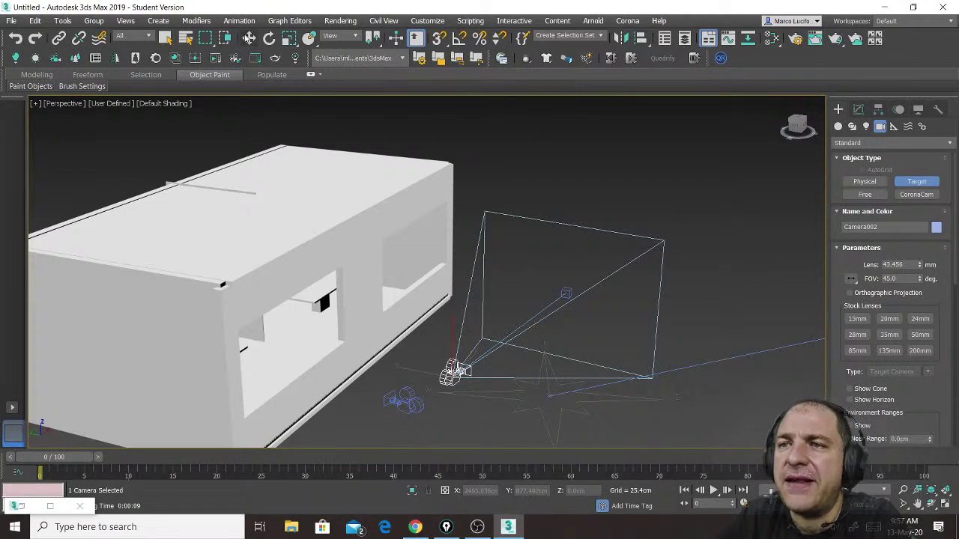
# Move the target camera to about X -96.9, Y -387.5, Z 25.1 cm and its target to about X 146.7, Y -387 cm.
pyautogui.click(248, 38)
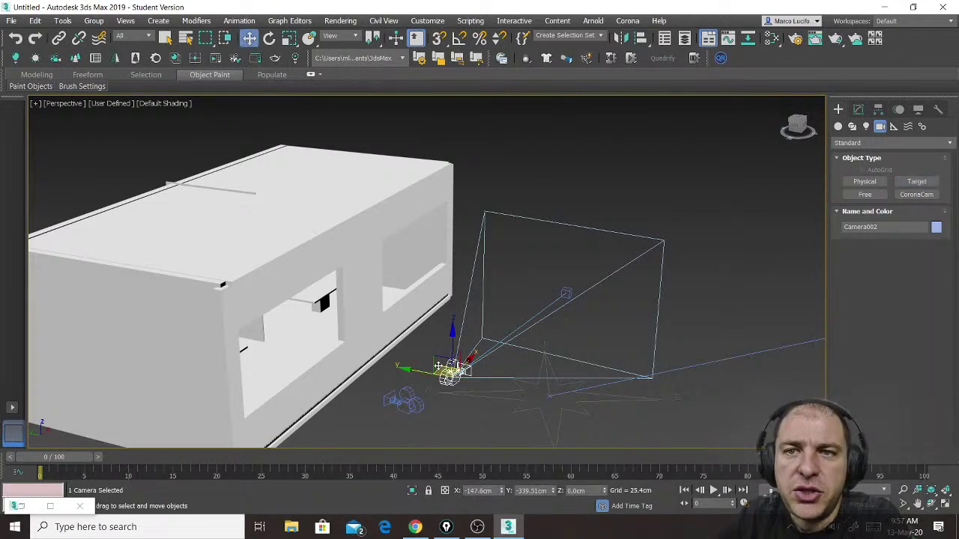
pyautogui.moveTo(438, 367); pyautogui.dragTo(476, 347)
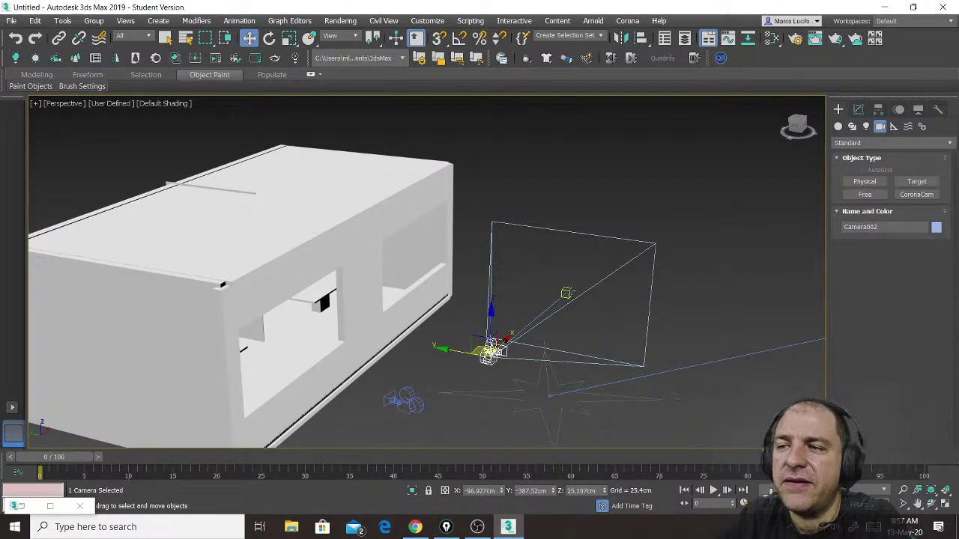
pyautogui.click(569, 293)
pyautogui.click(567, 292)
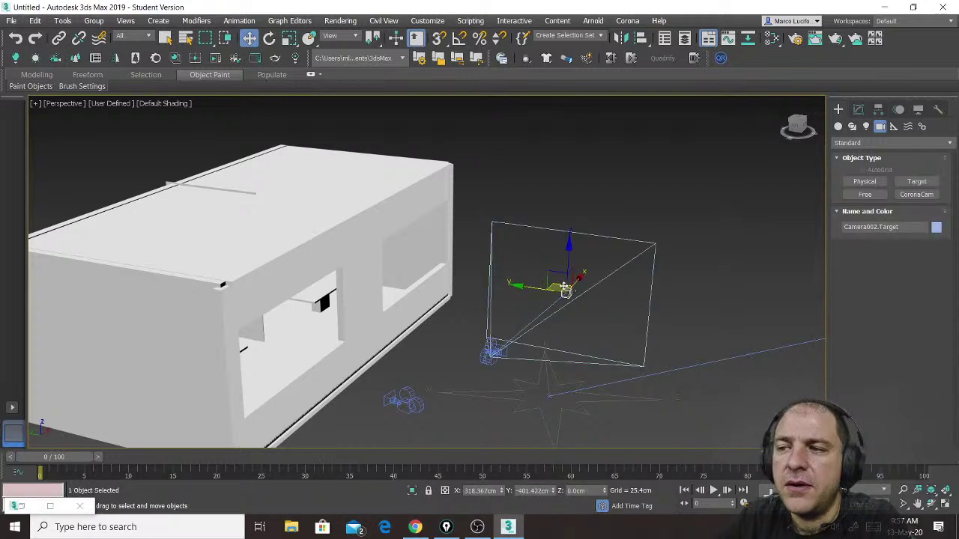
pyautogui.moveTo(566, 291); pyautogui.dragTo(527, 313)
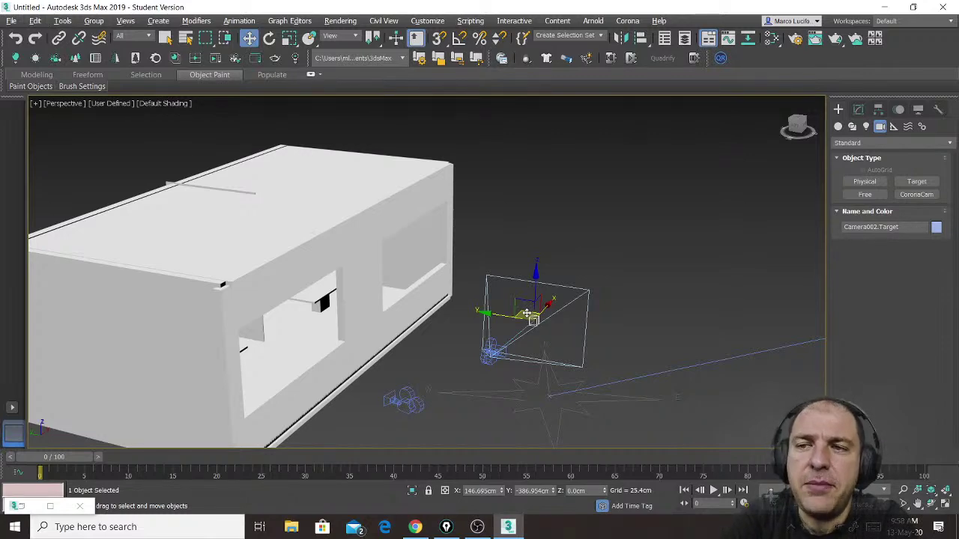
# Switch to the four-viewport layout and frame the building and cameras in the Top, Front, Left and Perspective views.
pyautogui.hotkey('alt', 'w')
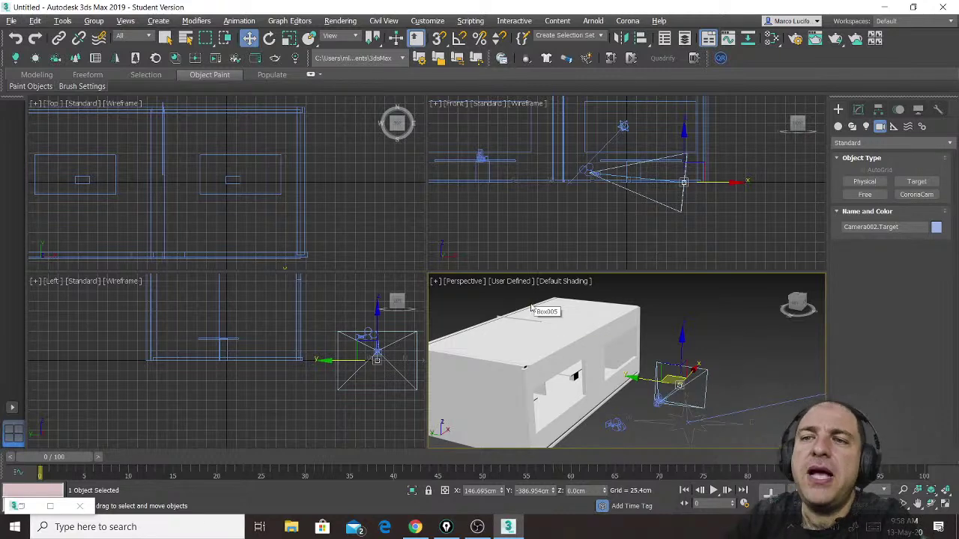
pyautogui.moveTo(220, 200); pyautogui.dragTo(268, 186, button='middle')
pyautogui.scroll(-2, 306, 178)
pyautogui.scroll(-2, 276, 172)
pyautogui.moveTo(629, 187); pyautogui.dragTo(648, 203, button='middle')
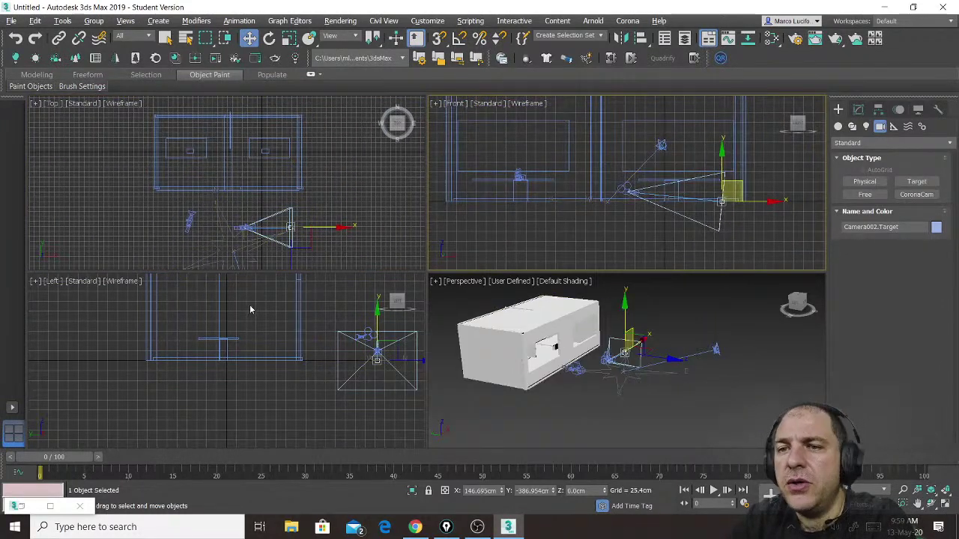
pyautogui.moveTo(250, 309); pyautogui.dragTo(224, 356, button='middle')
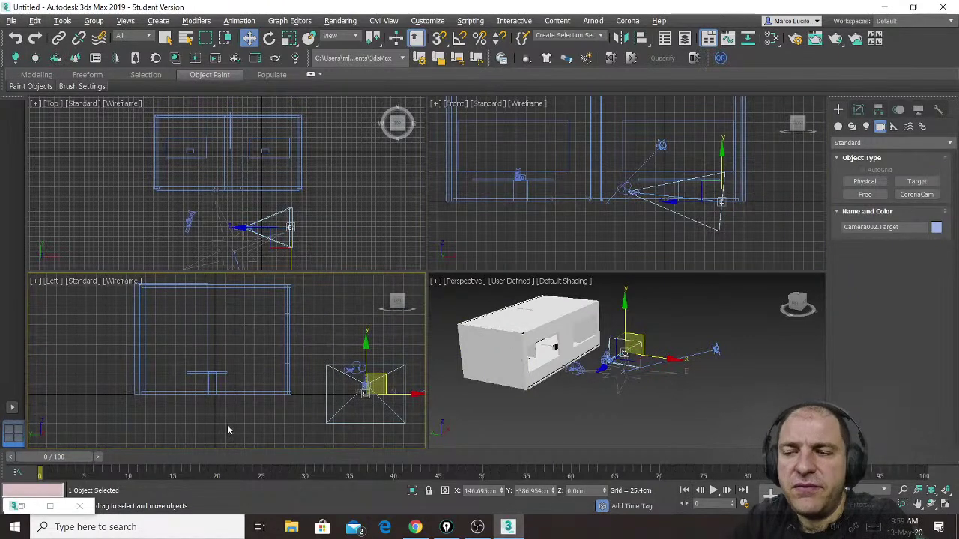
pyautogui.keyDown('alt'); pyautogui.moveTo(581, 311); pyautogui.dragTo(591, 403, button='middle'); pyautogui.keyUp('alt')
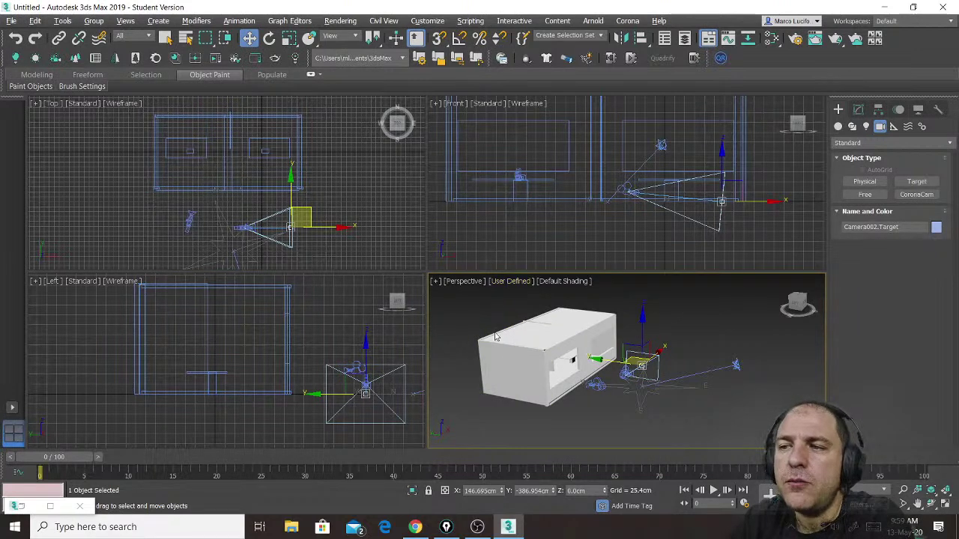
# Change the Perspective viewport to look through Camera001.
pyautogui.click(465, 282)
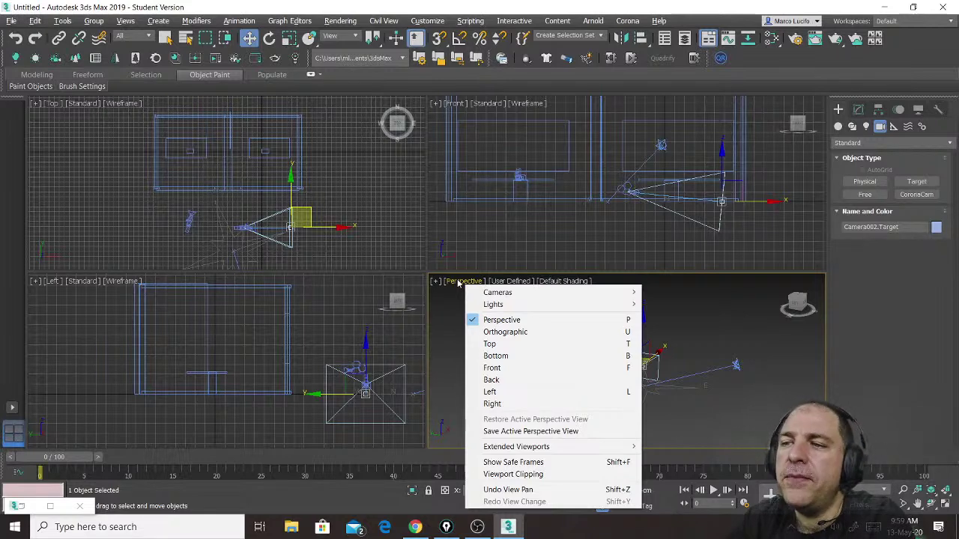
pyautogui.moveTo(476, 293)
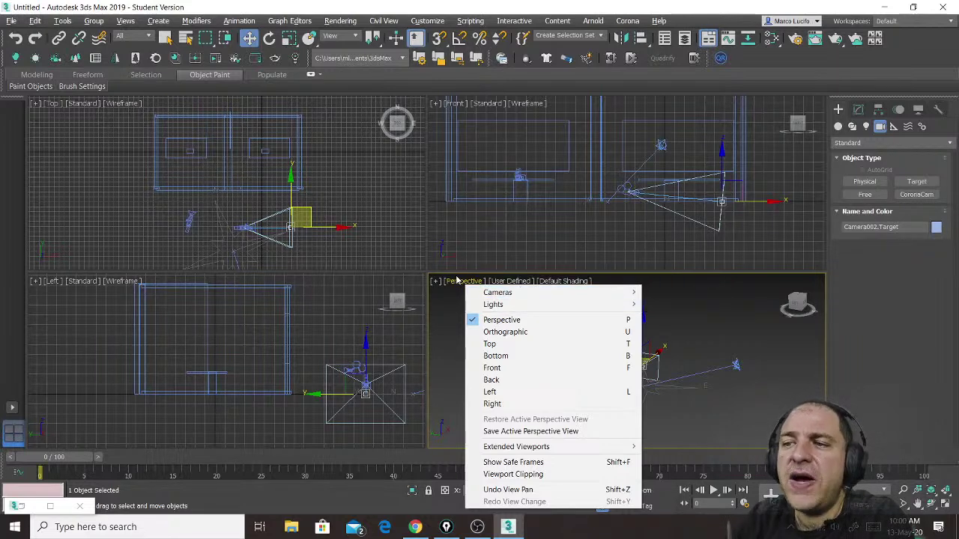
pyautogui.click(517, 282)
pyautogui.moveTo(531, 292)
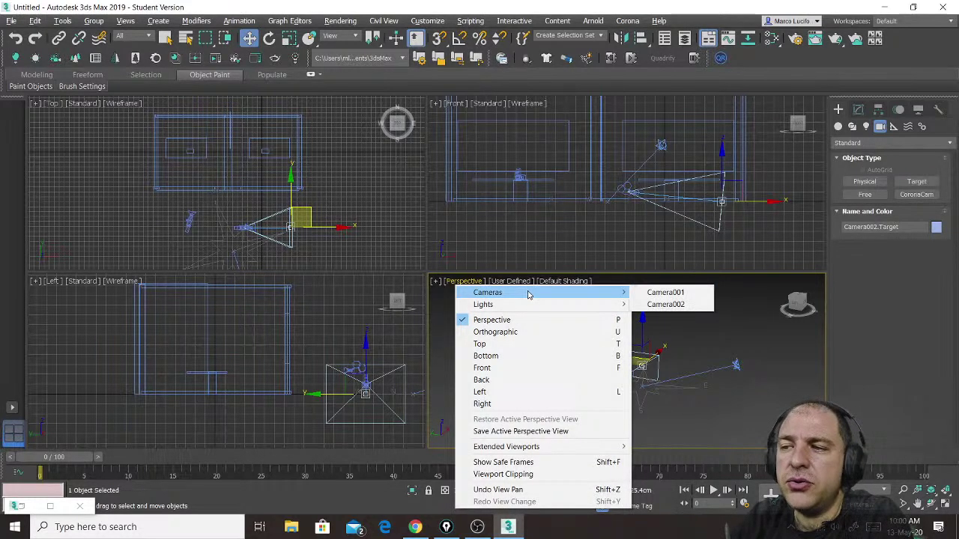
pyautogui.click(660, 293)
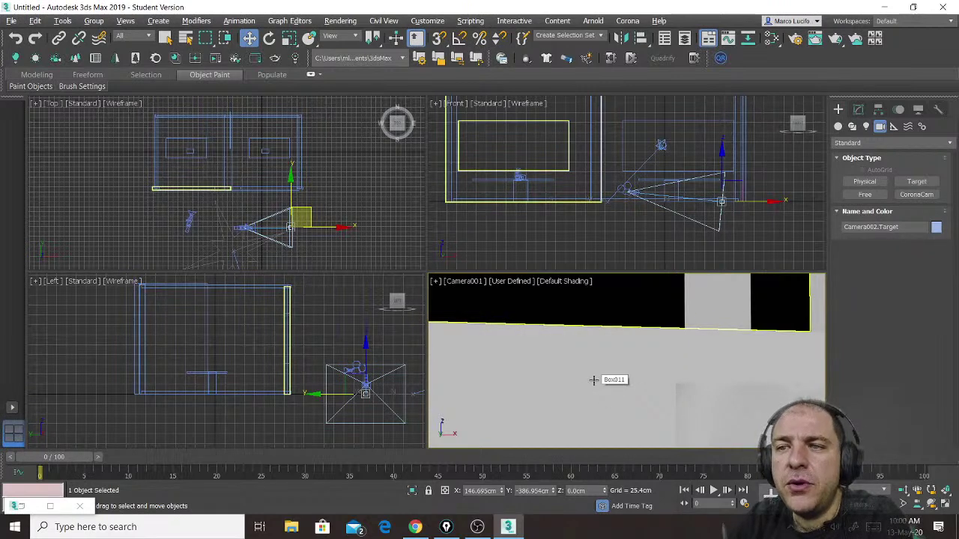
# Move the free camera in plan into the building's corner by the windowed wall, at about X -504.3 cm, Y -146.8 cm.
pyautogui.click(189, 220)
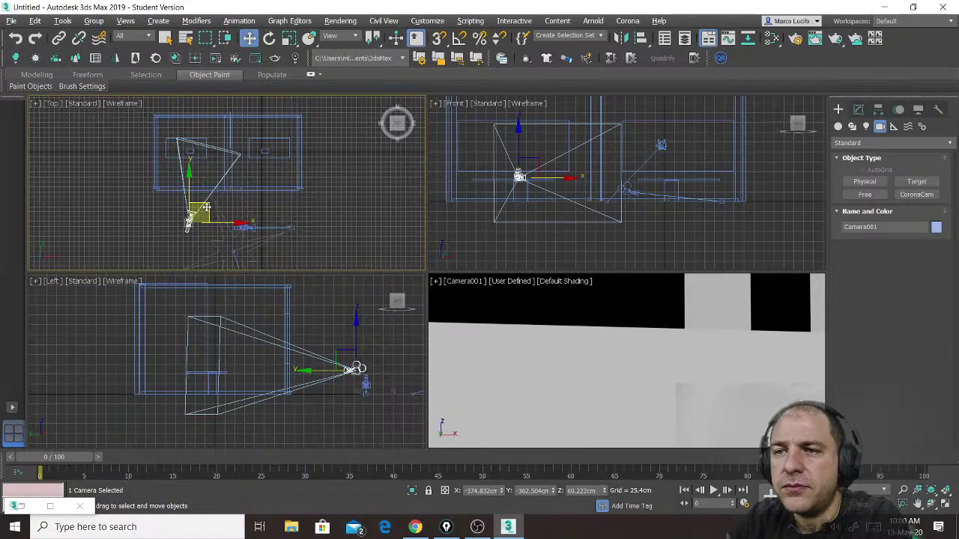
pyautogui.moveTo(207, 203); pyautogui.dragTo(155, 359)
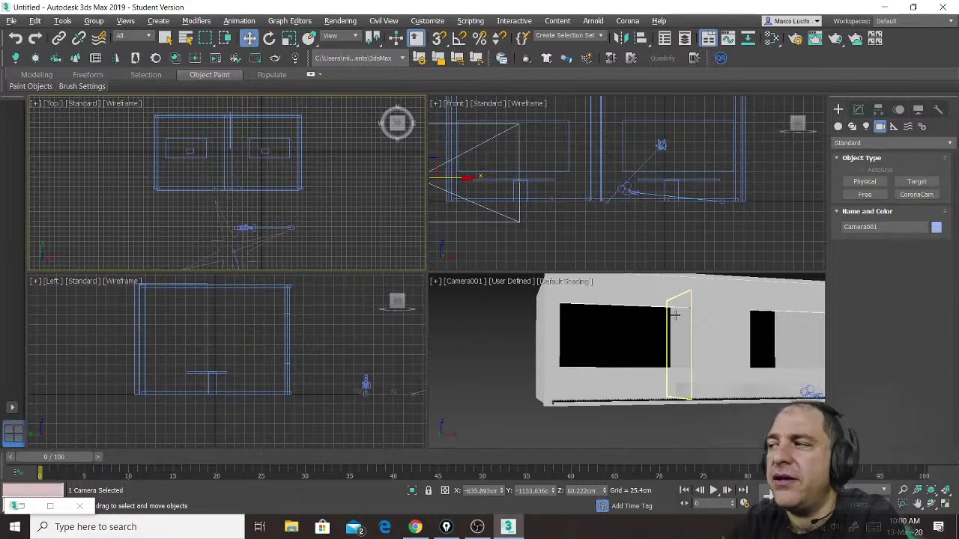
pyautogui.moveTo(274, 213); pyautogui.dragTo(274, 184, button='middle')
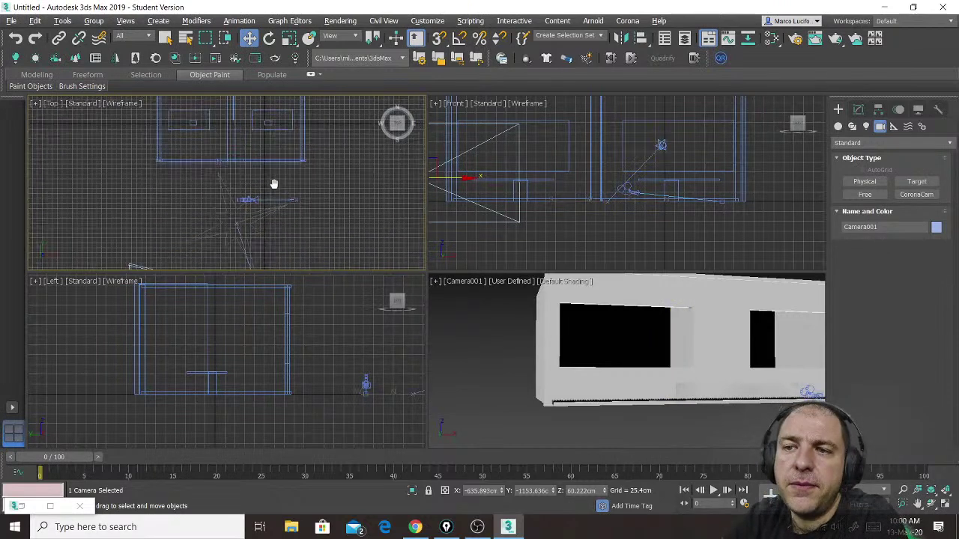
pyautogui.scroll(-3, 274, 183)
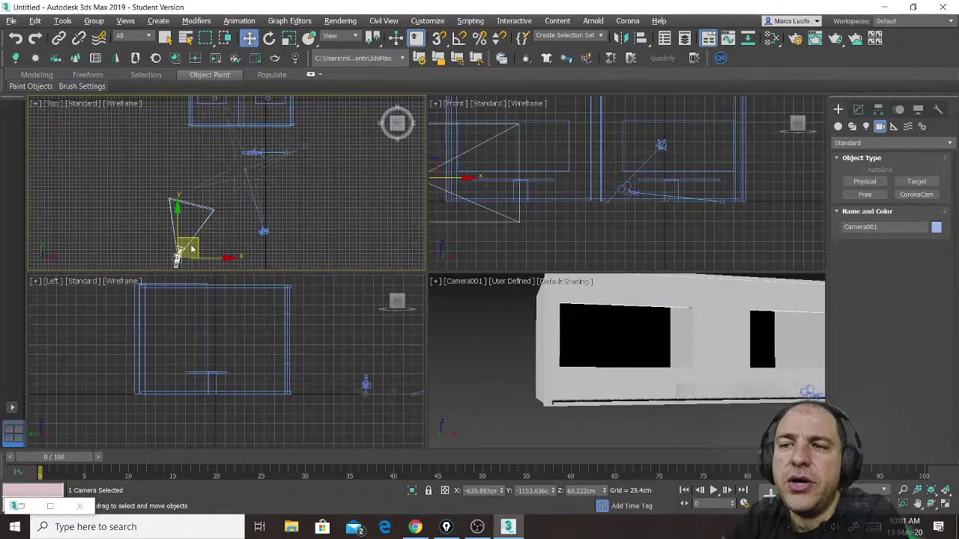
pyautogui.moveTo(191, 249); pyautogui.dragTo(193, 152)
pyautogui.moveTo(192, 152); pyautogui.dragTo(192, 233, button='middle')
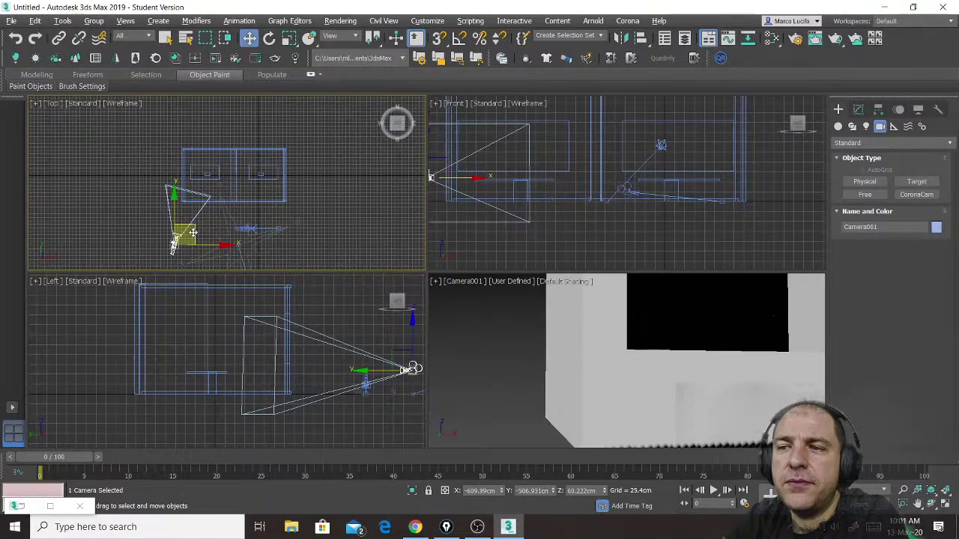
pyautogui.moveTo(193, 233); pyautogui.dragTo(206, 178)
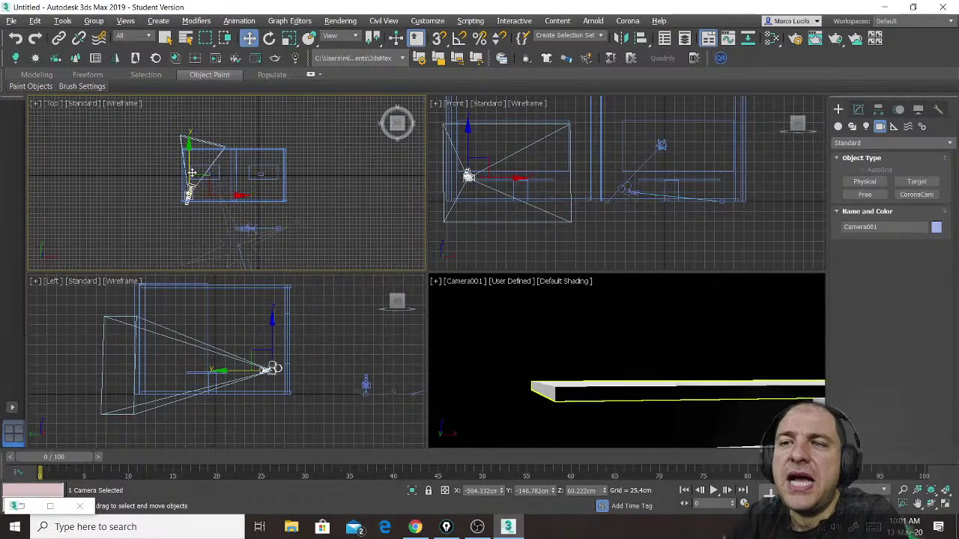
# Rotate the free camera in plan to about Z -69.4° so it looks along the room's length.
pyautogui.scroll(3, 202, 178)
pyautogui.click(269, 38)
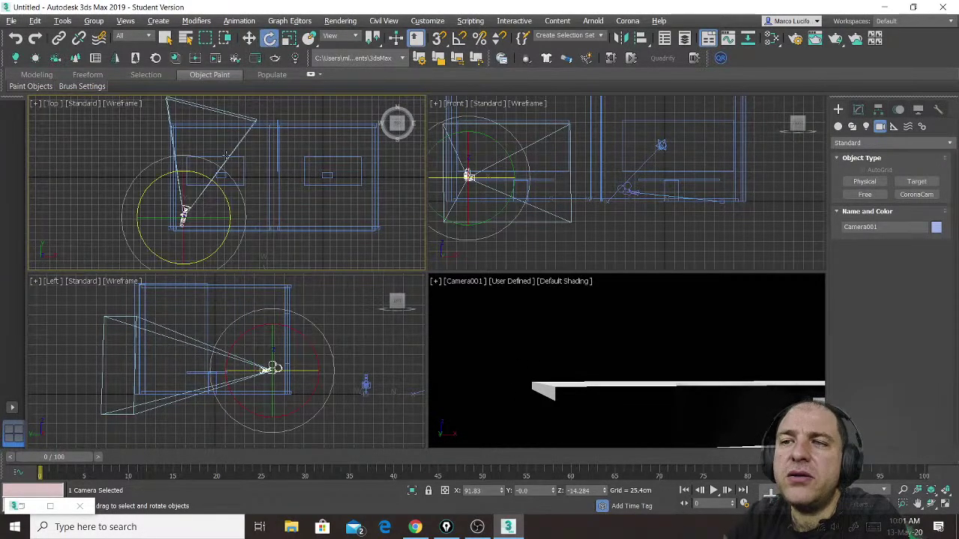
pyautogui.moveTo(203, 175); pyautogui.dragTo(253, 197)
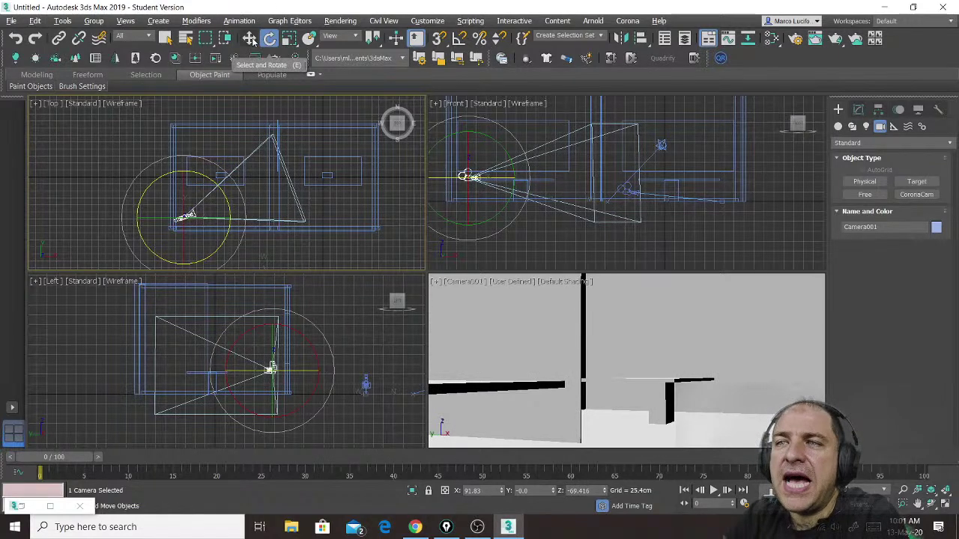
# Raise the free camera in the Front view to about Z 103.6 cm.
pyautogui.press('w')
pyautogui.rightClick(477, 152)
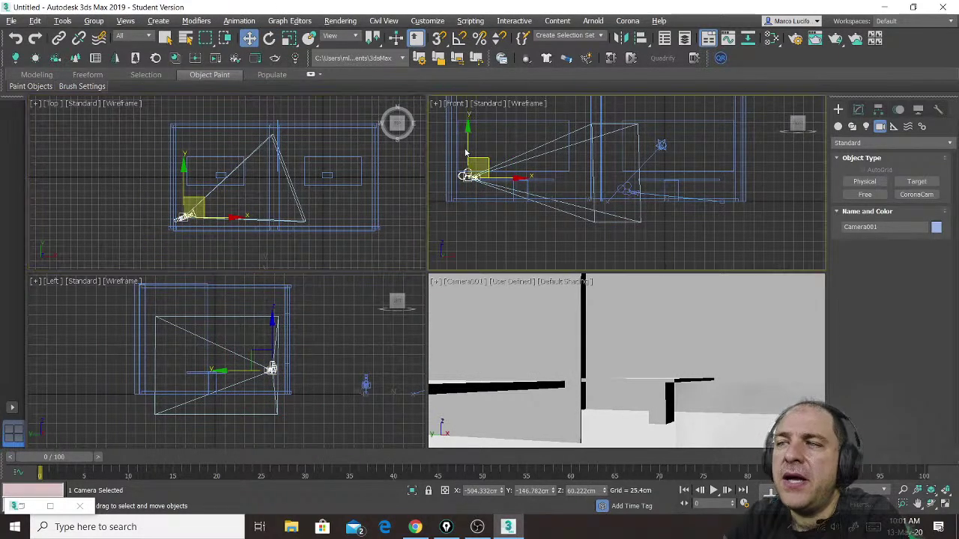
pyautogui.moveTo(468, 148)
pyautogui.mouseDown()
pyautogui.moveTo(468, 124)
pyautogui.moveTo(469, 137)
pyautogui.mouseUp()
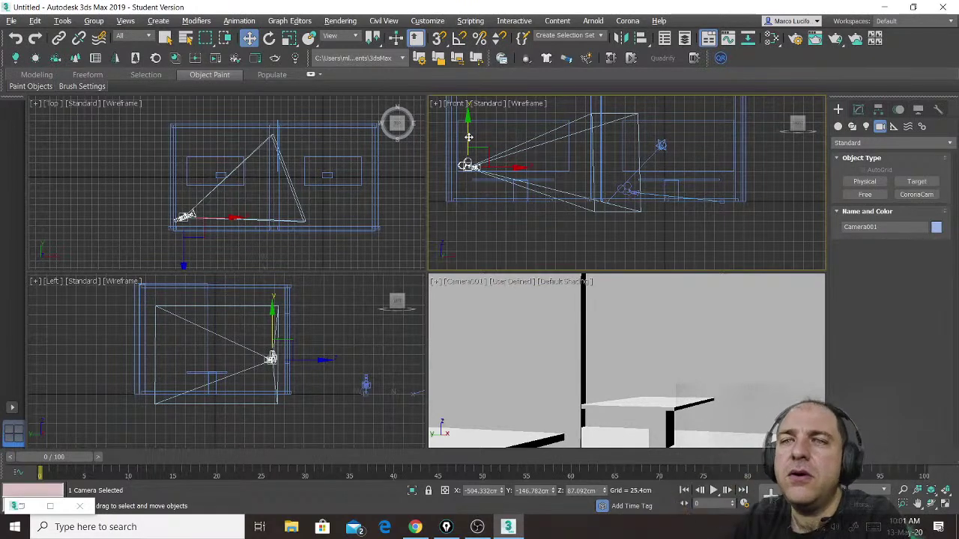
pyautogui.moveTo(473, 141)
pyautogui.mouseDown()
pyautogui.moveTo(466, 122)
pyautogui.moveTo(466, 147)
pyautogui.moveTo(467, 123)
pyautogui.moveTo(468, 133)
pyautogui.mouseUp()
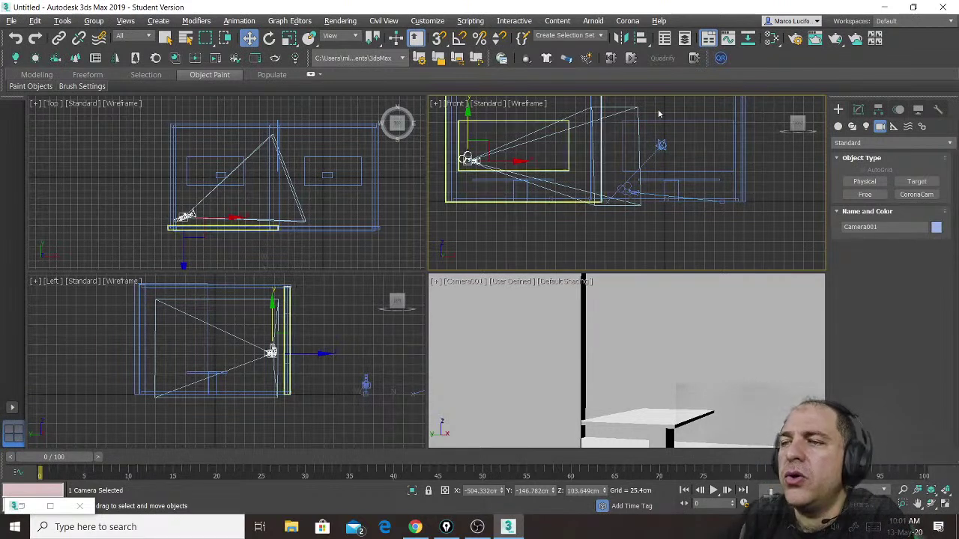
# Open the free camera's parameters for editing and draw a box around its FOV setting.
pyautogui.rightClick(674, 322)
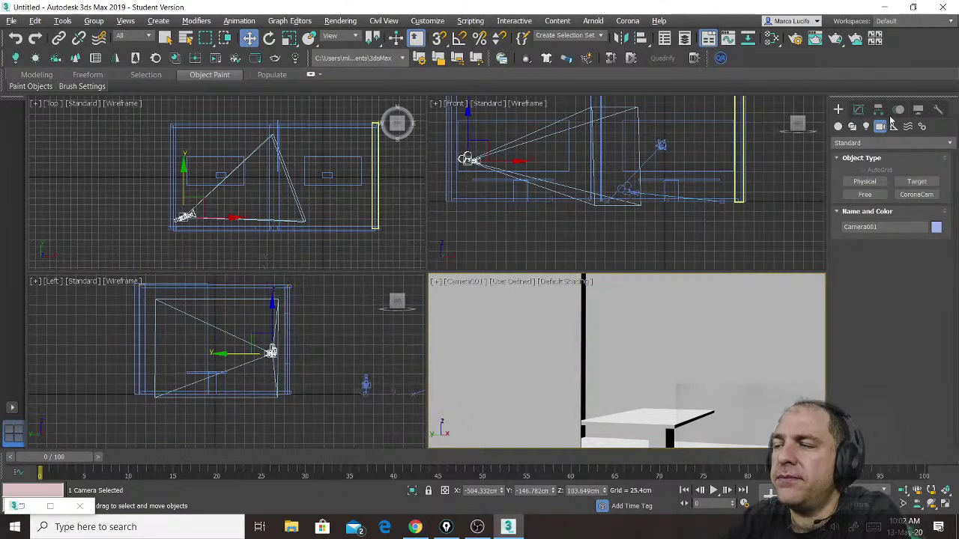
pyautogui.click(858, 111)
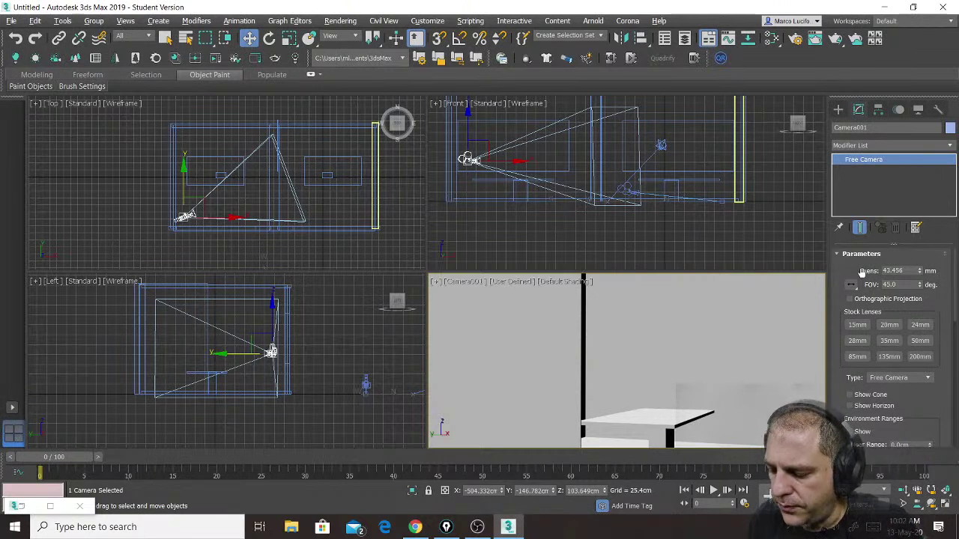
pyautogui.moveTo(858, 279)
pyautogui.mouseDown()
pyautogui.moveTo(878, 296)
pyautogui.moveTo(935, 295)
pyautogui.moveTo(890, 286)
pyautogui.mouseUp()
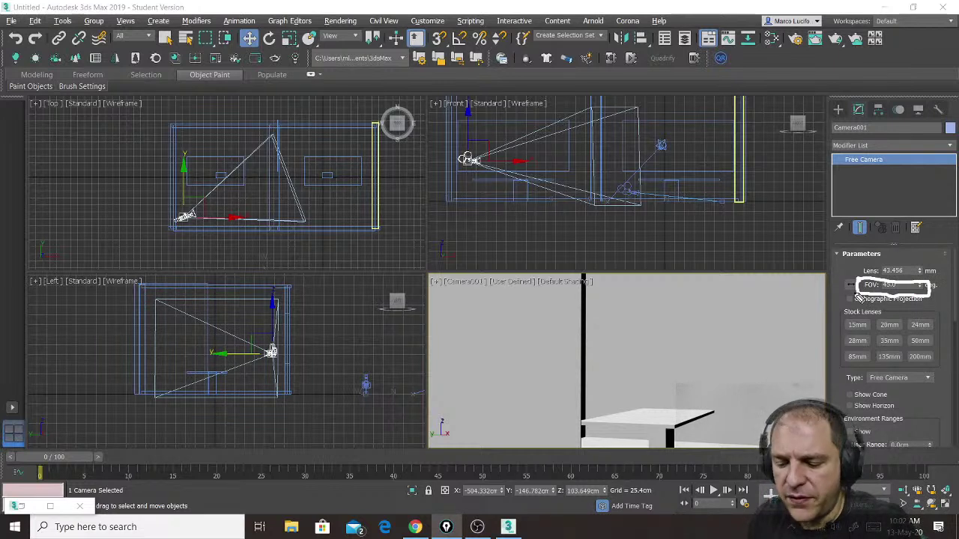
# Write FIELD OF VIEW across the screen beside the FOV setting and circle the initials F, O and V.
pyautogui.moveTo(496, 217)
pyautogui.mouseDown()
pyautogui.moveTo(499, 255)
pyautogui.moveTo(518, 218)
pyautogui.moveTo(514, 236)
pyautogui.mouseUp()
pyautogui.moveTo(529, 216); pyautogui.dragTo(534, 259)
pyautogui.moveTo(554, 225)
pyautogui.mouseDown()
pyautogui.moveTo(573, 246)
pyautogui.moveTo(570, 235)
pyautogui.mouseUp()
pyautogui.moveTo(547, 221)
pyautogui.mouseDown()
pyautogui.moveTo(575, 218)
pyautogui.moveTo(609, 253)
pyautogui.mouseUp()
pyautogui.moveTo(619, 221); pyautogui.dragTo(624, 258)
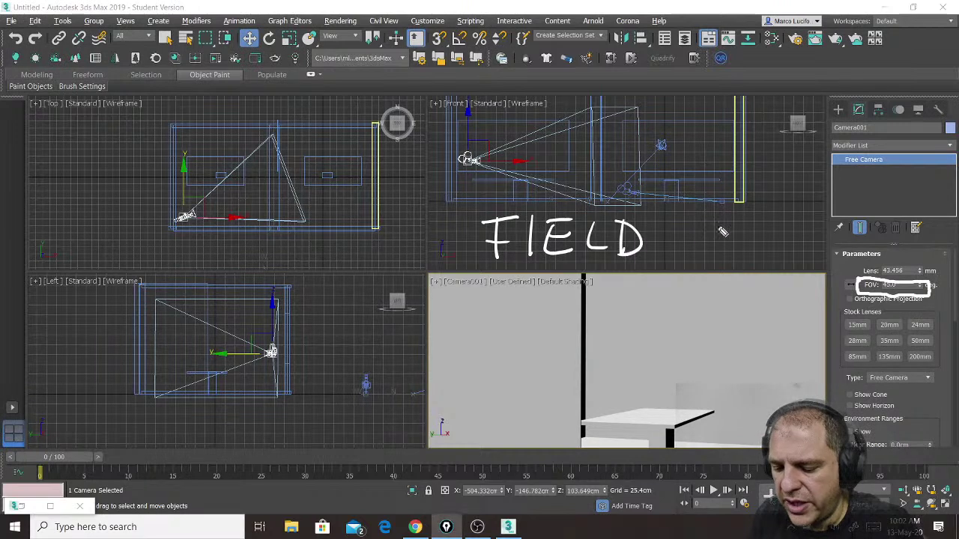
pyautogui.moveTo(720, 213); pyautogui.dragTo(727, 247)
pyautogui.moveTo(725, 211)
pyautogui.mouseDown()
pyautogui.moveTo(748, 210)
pyautogui.moveTo(737, 233)
pyautogui.mouseUp()
pyautogui.moveTo(806, 214)
pyautogui.mouseDown()
pyautogui.moveTo(816, 241)
pyautogui.moveTo(826, 212)
pyautogui.mouseUp()
pyautogui.moveTo(835, 212)
pyautogui.mouseDown()
pyautogui.moveTo(836, 240)
pyautogui.moveTo(848, 241)
pyautogui.mouseUp()
pyautogui.moveTo(847, 211)
pyautogui.mouseDown()
pyautogui.moveTo(866, 212)
pyautogui.moveTo(862, 226)
pyautogui.mouseUp()
pyautogui.moveTo(848, 241); pyautogui.dragTo(868, 240)
pyautogui.moveTo(872, 213)
pyautogui.mouseDown()
pyautogui.moveTo(893, 225)
pyautogui.moveTo(908, 209)
pyautogui.mouseUp()
pyautogui.moveTo(817, 196)
pyautogui.mouseDown()
pyautogui.moveTo(788, 225)
pyautogui.moveTo(824, 218)
pyautogui.mouseUp()
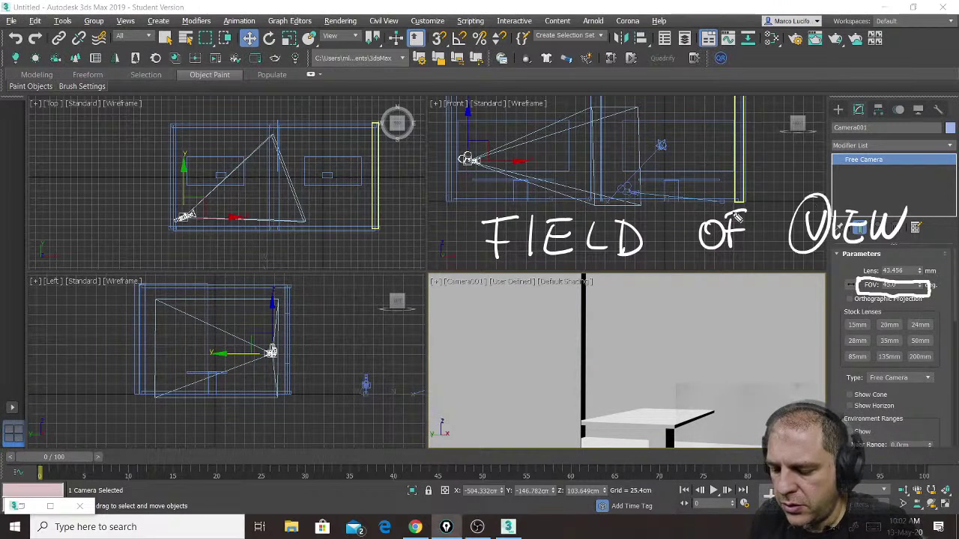
pyautogui.moveTo(738, 218); pyautogui.dragTo(740, 222)
pyautogui.moveTo(480, 219)
pyautogui.mouseDown()
pyautogui.moveTo(473, 247)
pyautogui.moveTo(533, 197)
pyautogui.mouseUp()
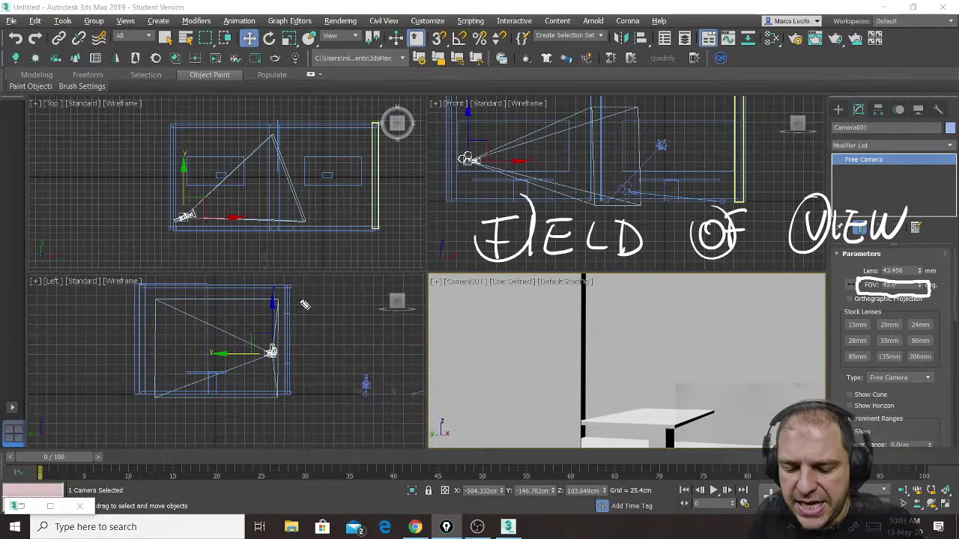
# Sketch the camera's viewing angle over its cone in the Top view, and a wider angle with its arc around it.
pyautogui.moveTo(179, 223)
pyautogui.mouseDown()
pyautogui.moveTo(279, 132)
pyautogui.moveTo(294, 131)
pyautogui.mouseUp()
pyautogui.moveTo(168, 221)
pyautogui.mouseDown()
pyautogui.moveTo(333, 217)
pyautogui.moveTo(317, 225)
pyautogui.mouseUp()
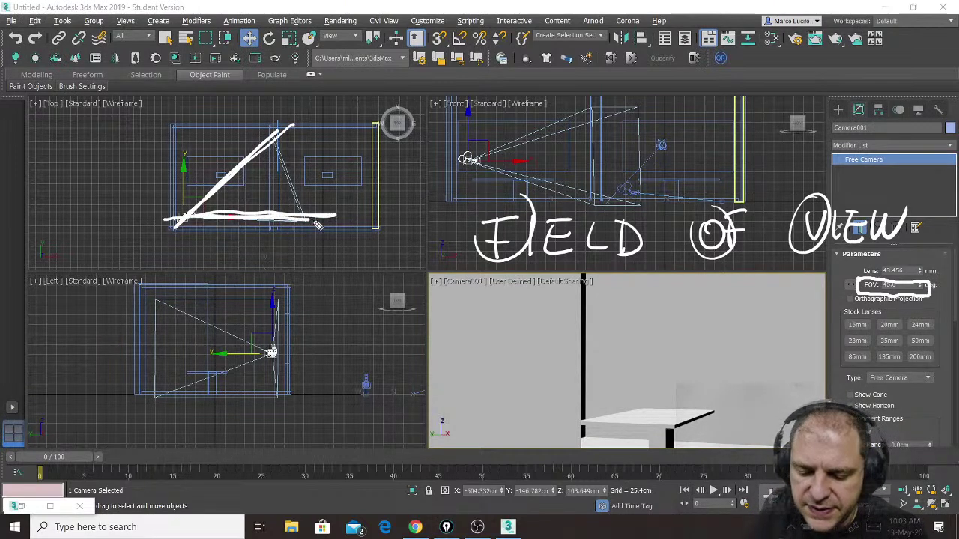
pyautogui.moveTo(213, 163)
pyautogui.mouseDown()
pyautogui.moveTo(240, 225)
pyautogui.moveTo(225, 225)
pyautogui.mouseUp()
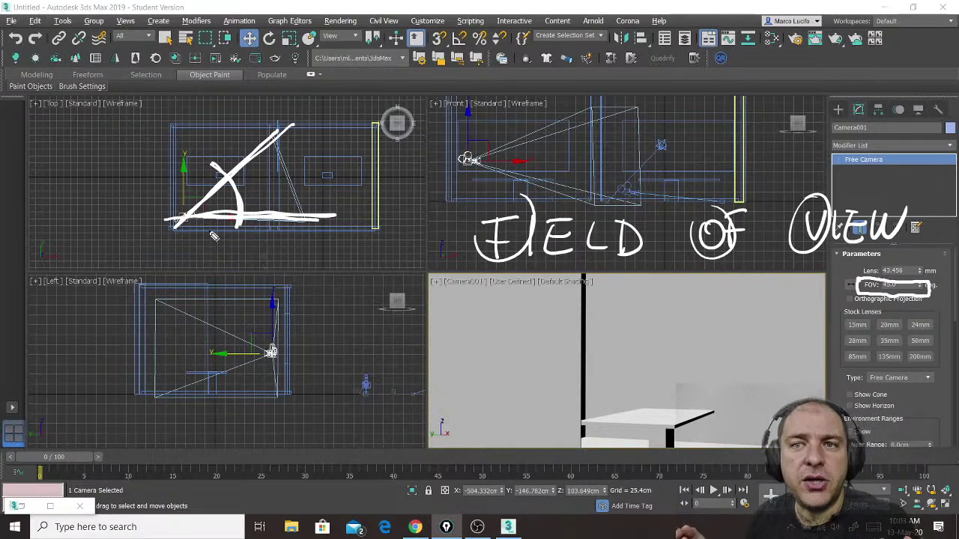
pyautogui.moveTo(192, 210)
pyautogui.mouseDown()
pyautogui.moveTo(185, 223)
pyautogui.moveTo(236, 110)
pyautogui.mouseUp()
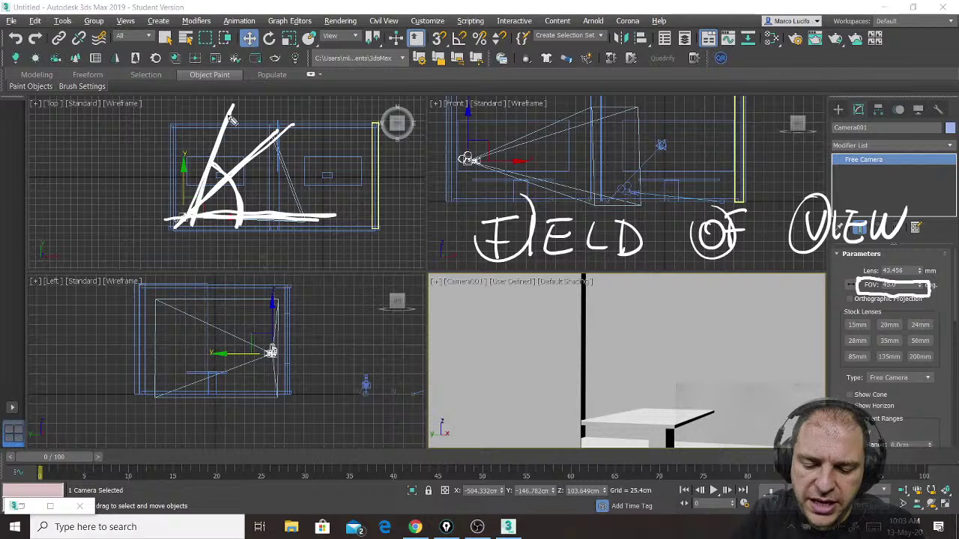
pyautogui.moveTo(187, 220); pyautogui.dragTo(315, 276)
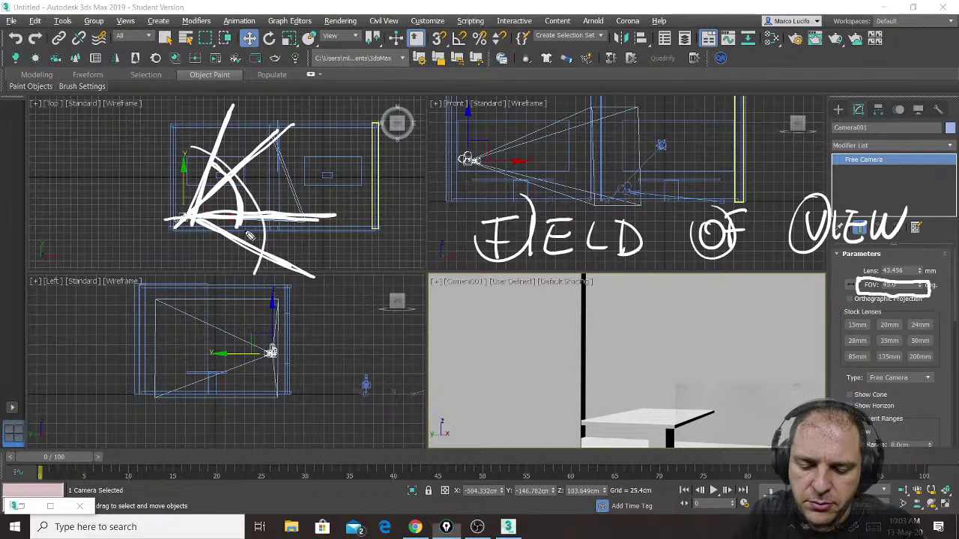
pyautogui.moveTo(183, 139); pyautogui.dragTo(253, 279)
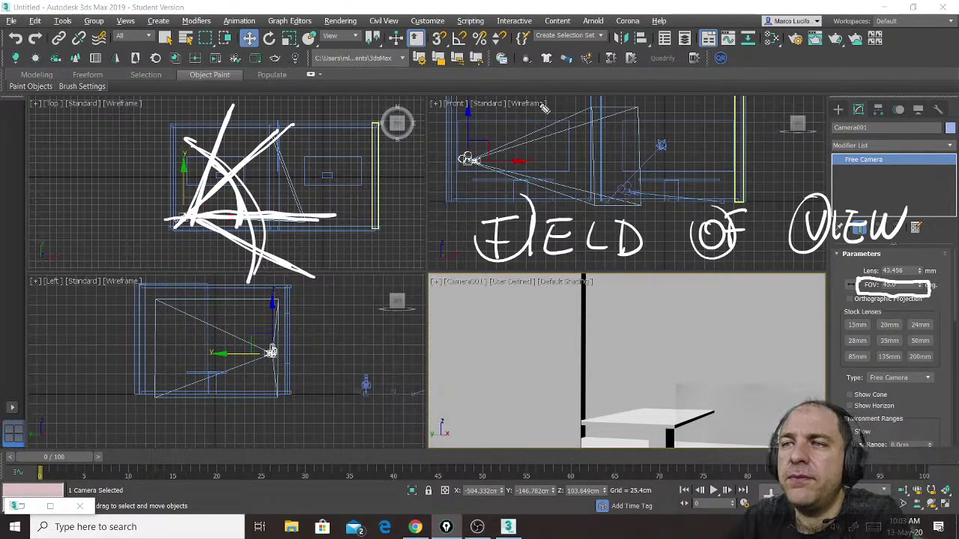
# Set the selected camera's field of view to 100 degrees and shift the camera slightly inward from the room corner in plan.
pyautogui.press('Escape')
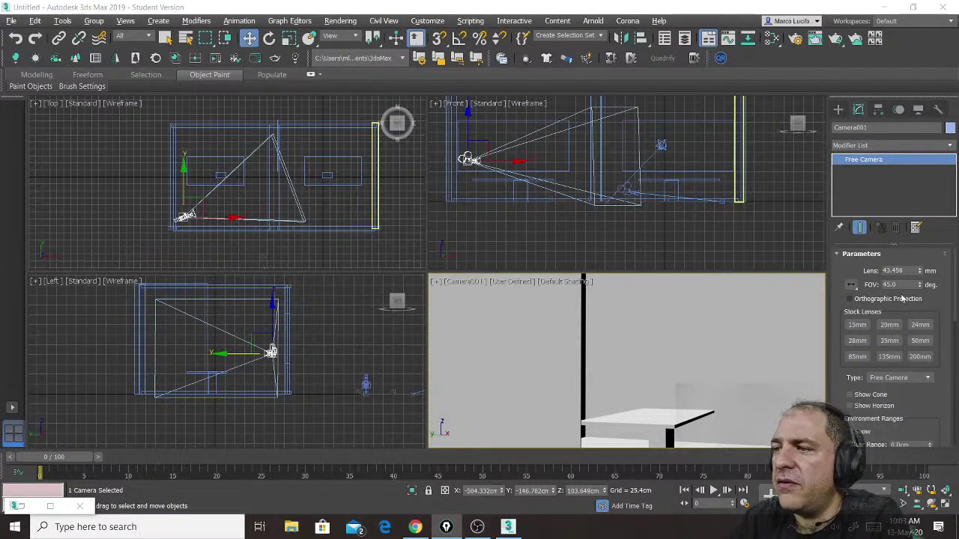
pyautogui.moveTo(921, 287); pyautogui.dragTo(919, 254)
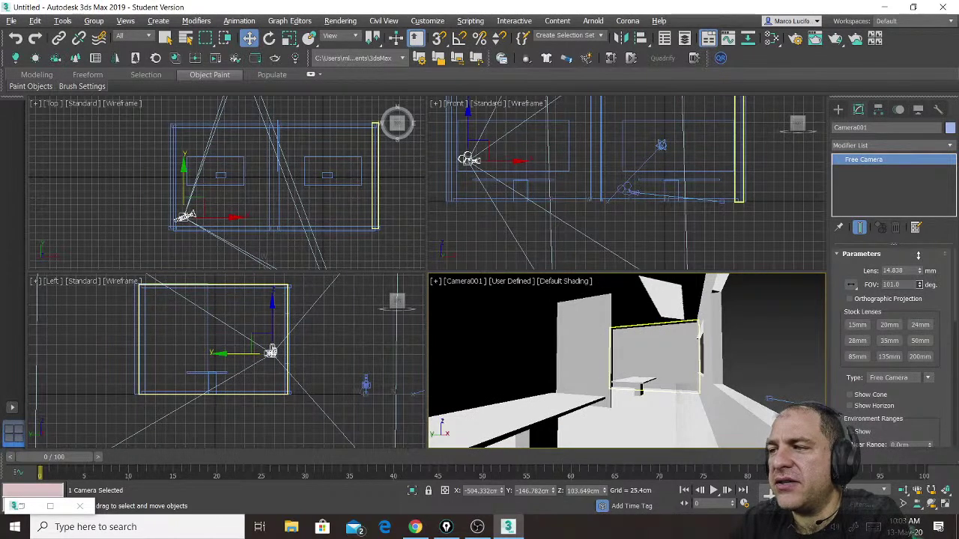
pyautogui.doubleClick(905, 285)
pyautogui.write('100')
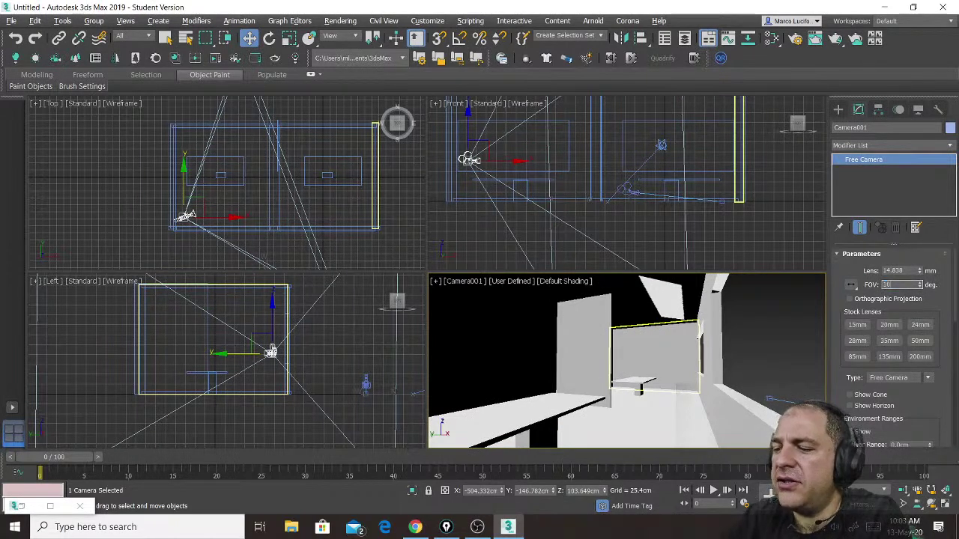
pyautogui.press('Return')
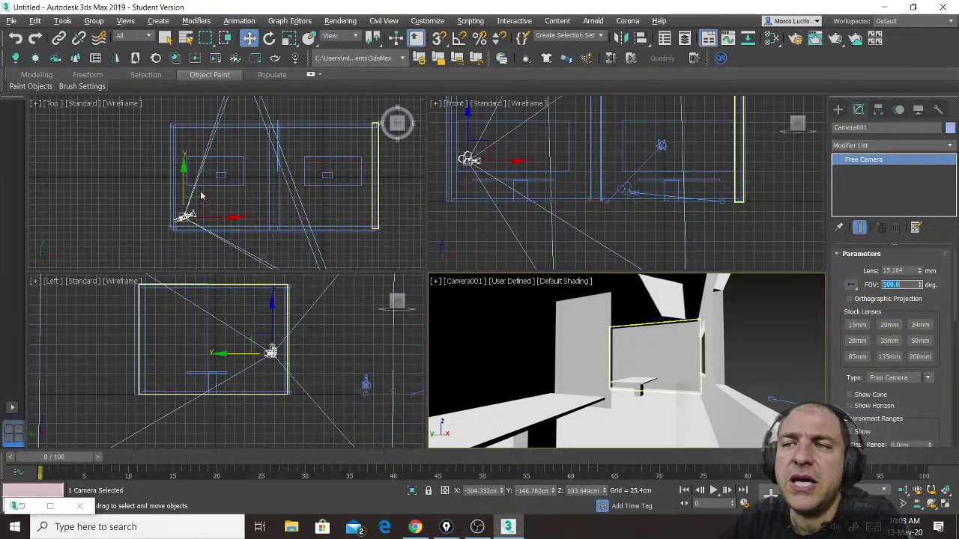
pyautogui.moveTo(202, 202)
pyautogui.mouseDown()
pyautogui.moveTo(208, 188)
pyautogui.moveTo(237, 186)
pyautogui.moveTo(206, 196)
pyautogui.mouseUp()
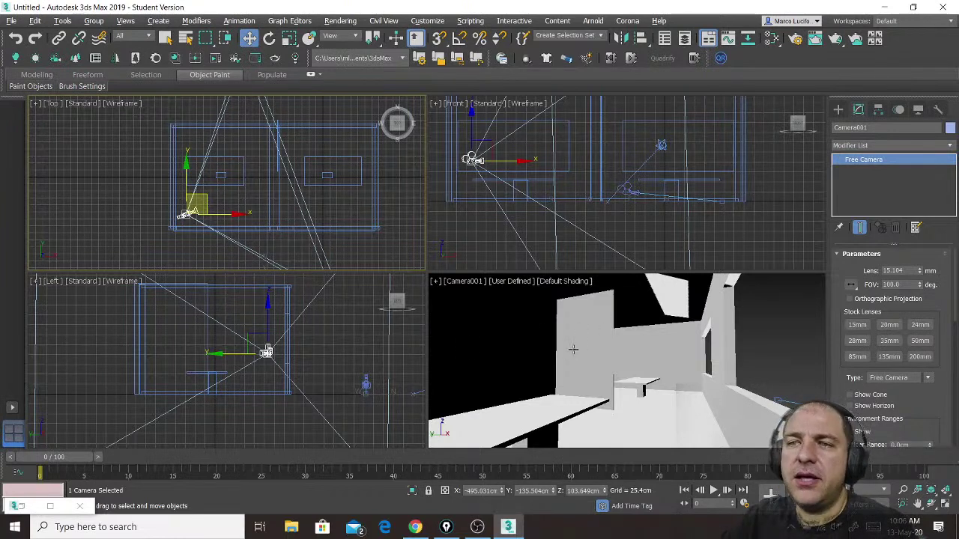
# Clone Camera001 as a single instance, placed near the dividing wall between the two rooms.
pyautogui.click(235, 201)
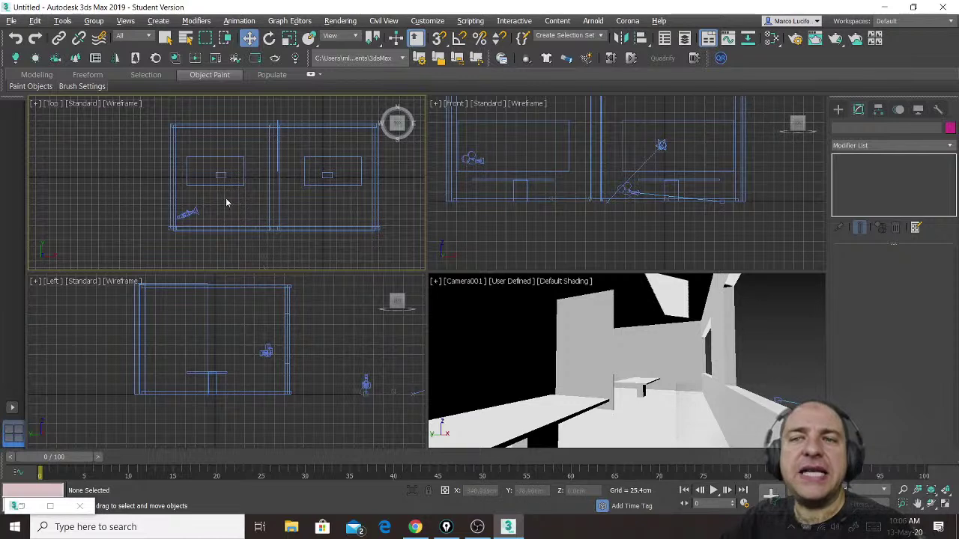
pyautogui.click(187, 214)
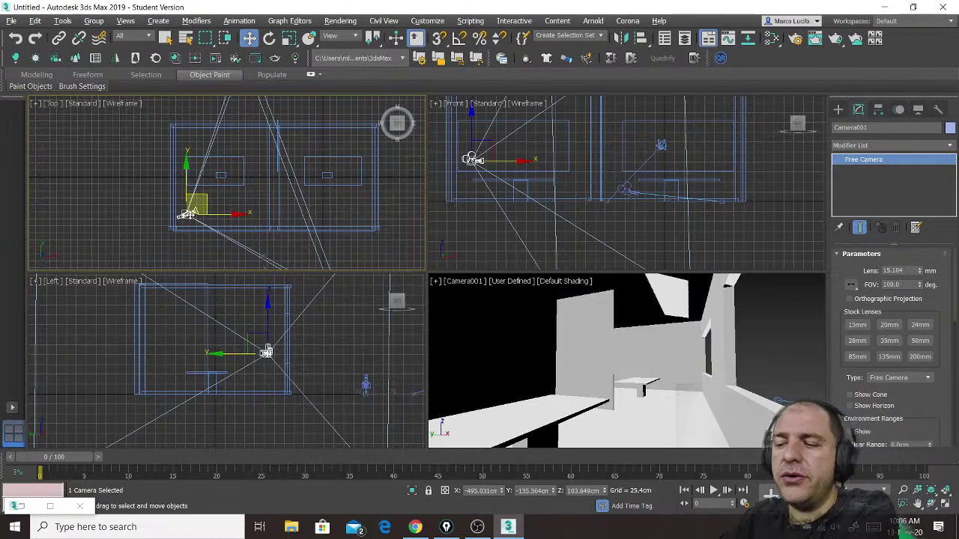
pyautogui.keyDown('shift'); pyautogui.moveTo(208, 197); pyautogui.dragTo(291, 193); pyautogui.keyUp('shift')
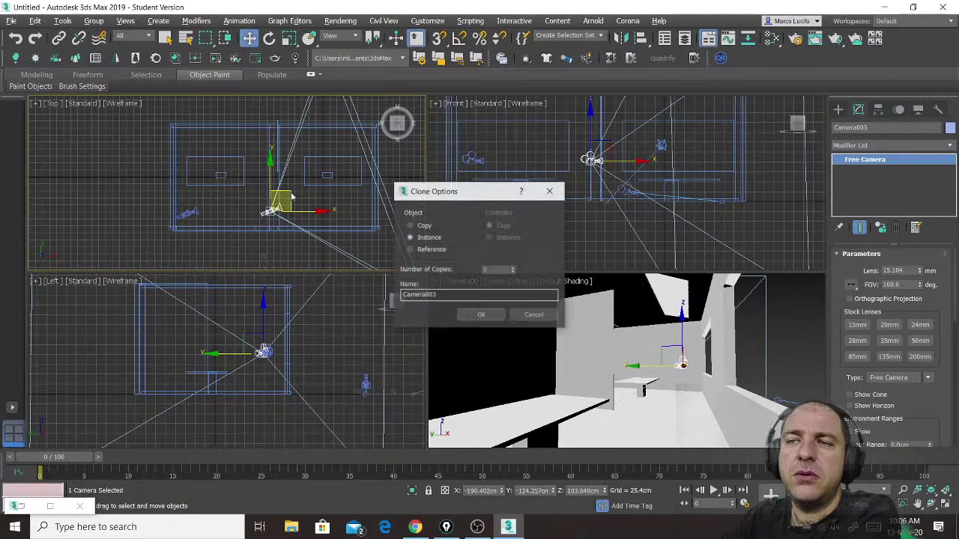
pyautogui.click(480, 315)
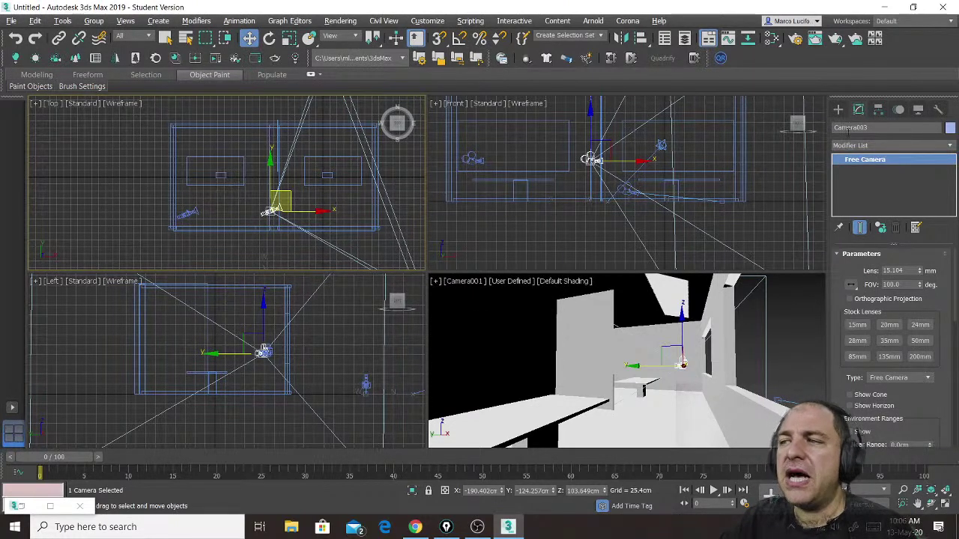
# Show the view through Camera003 in the shaded camera viewport.
pyautogui.click(468, 280)
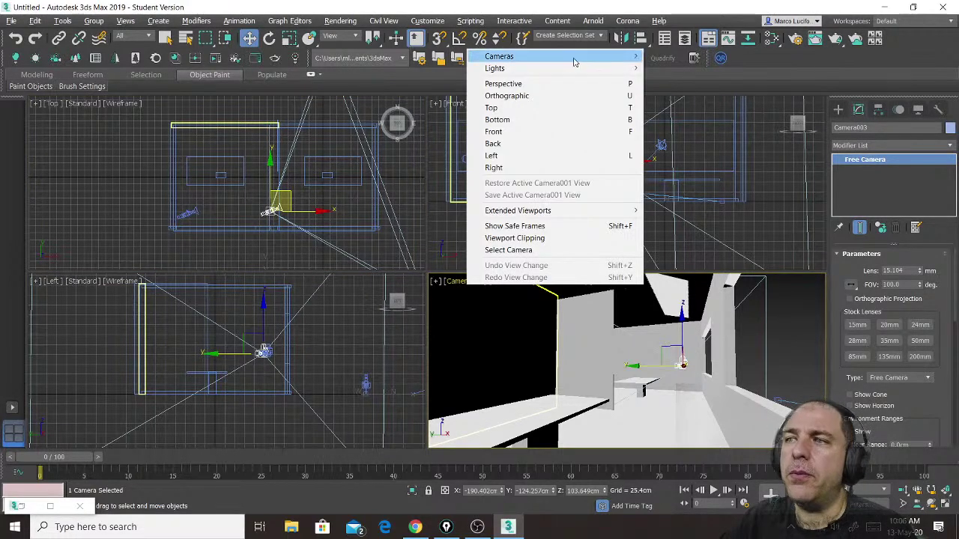
pyautogui.moveTo(575, 61)
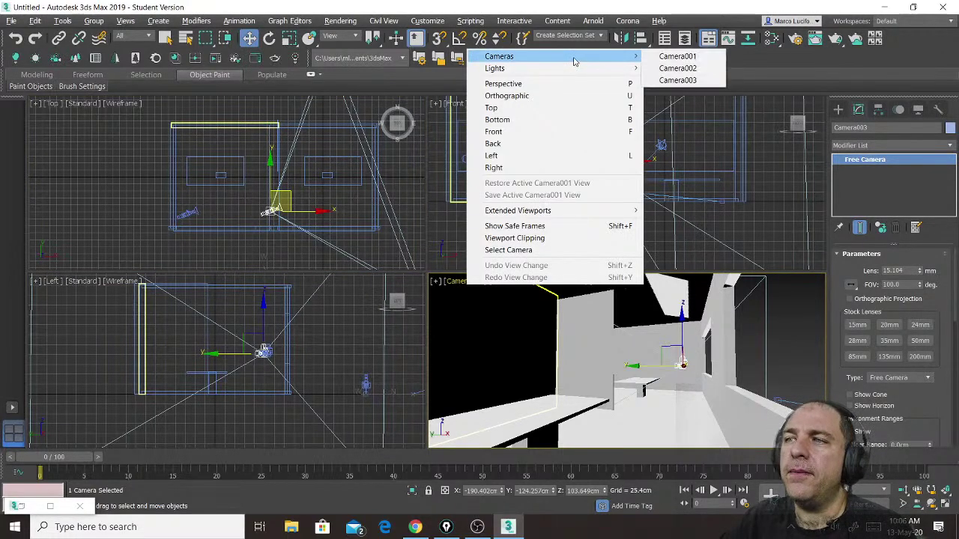
pyautogui.click(683, 81)
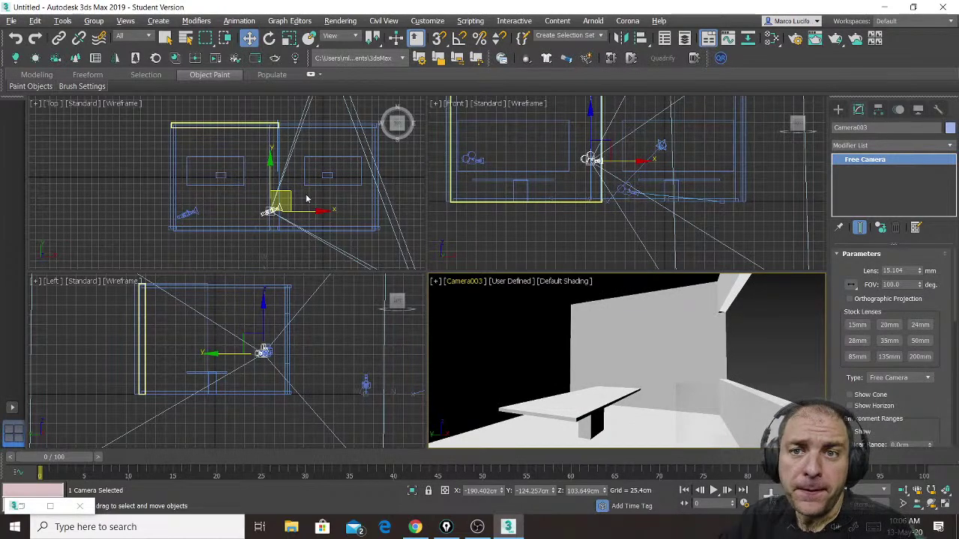
# Move Camera003 into the second room's far back corner and rotate it in plan to look diagonally across the interior.
pyautogui.moveTo(289, 196); pyautogui.dragTo(309, 180)
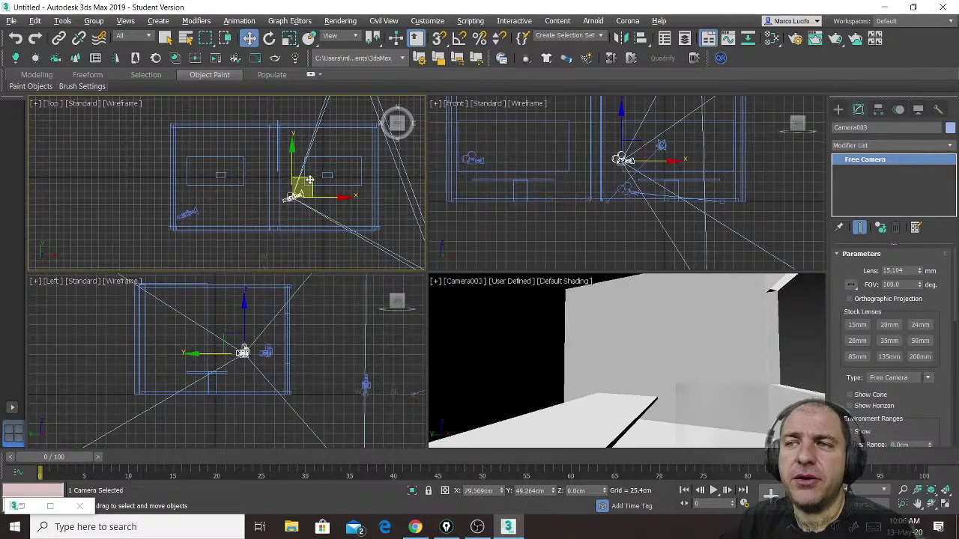
pyautogui.click(269, 39)
pyautogui.moveTo(305, 154); pyautogui.dragTo(413, 214)
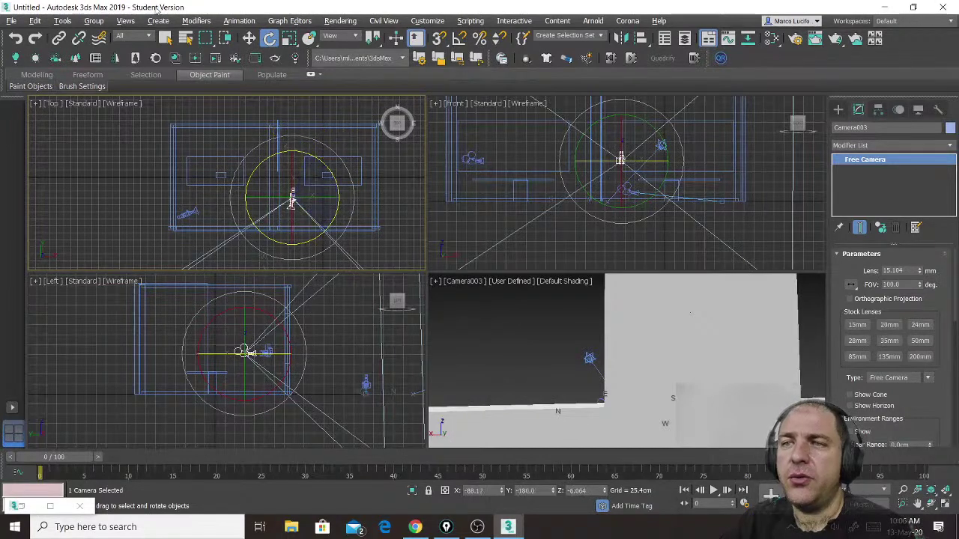
pyautogui.click(249, 38)
pyautogui.moveTo(313, 182); pyautogui.dragTo(367, 127)
pyautogui.scroll(4, 321, 155)
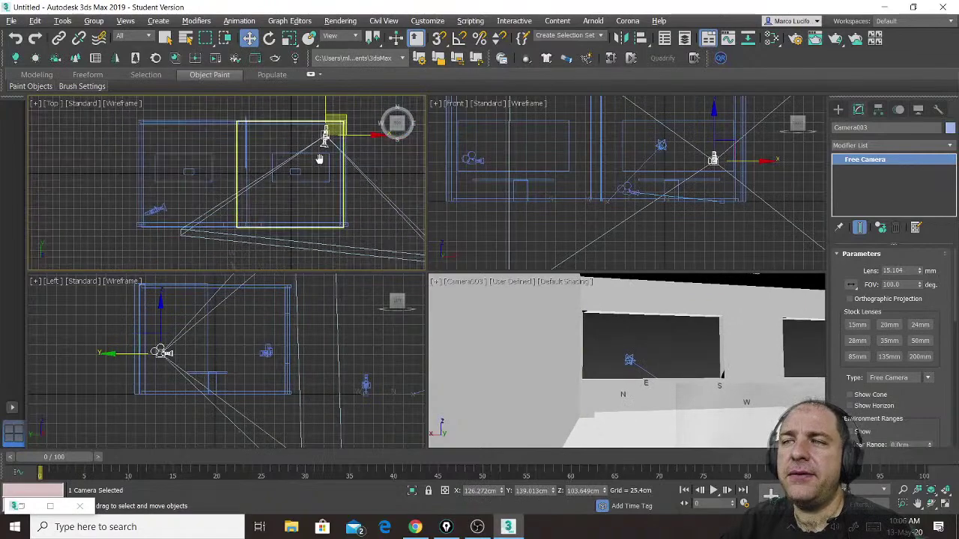
pyautogui.click(269, 38)
pyautogui.moveTo(375, 186); pyautogui.dragTo(343, 201)
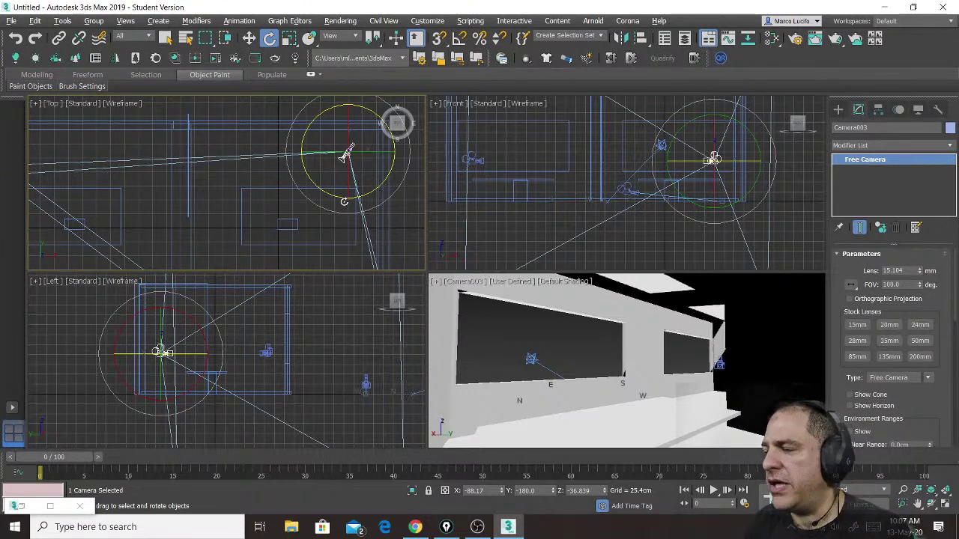
# Create a teapot with a radius of about 10.4 cm within the second room's table outline in plan.
pyautogui.click(839, 110)
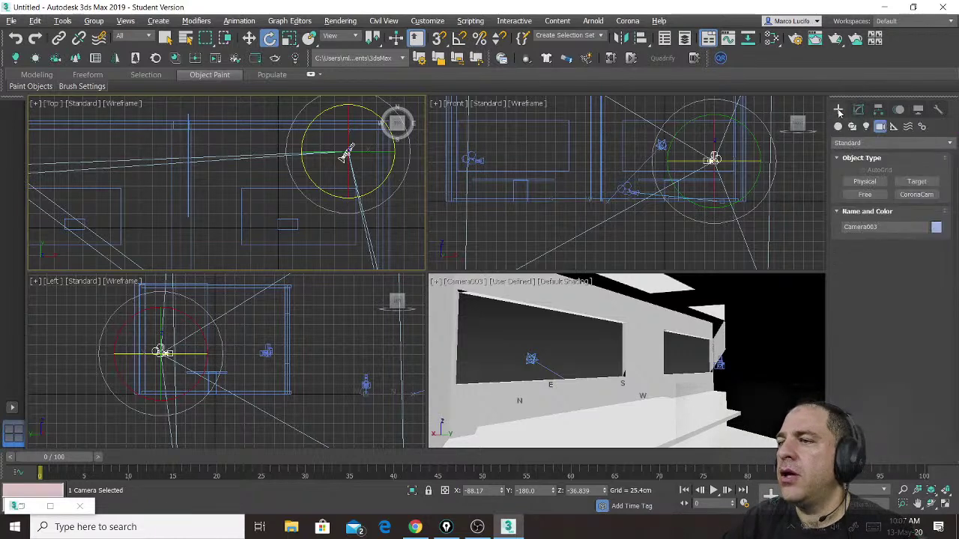
pyautogui.click(838, 125)
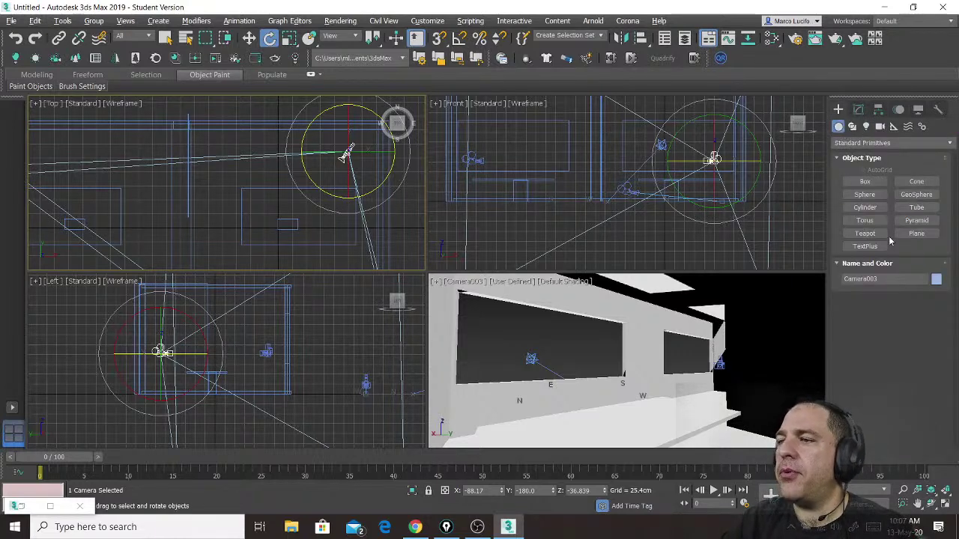
pyautogui.click(866, 233)
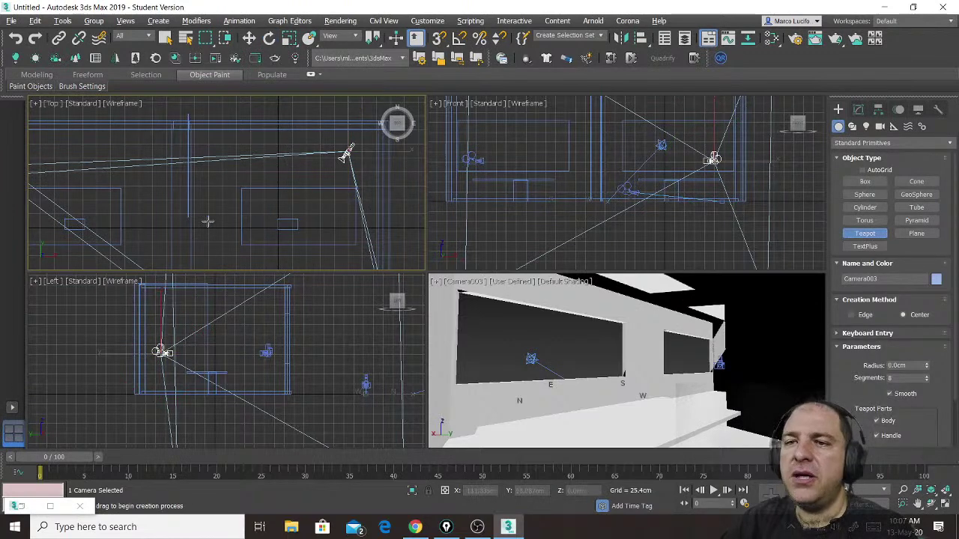
pyautogui.scroll(3, 208, 221)
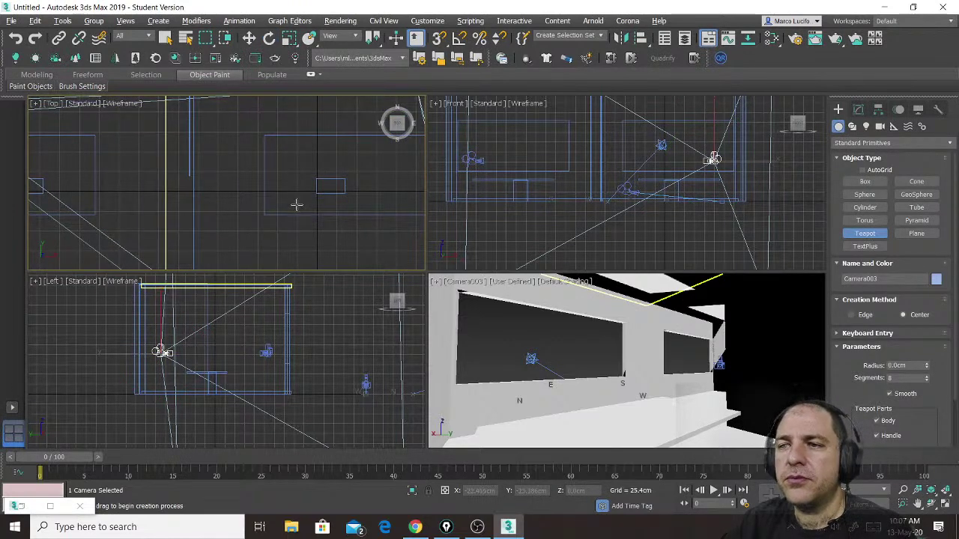
pyautogui.moveTo(296, 204); pyautogui.dragTo(300, 209)
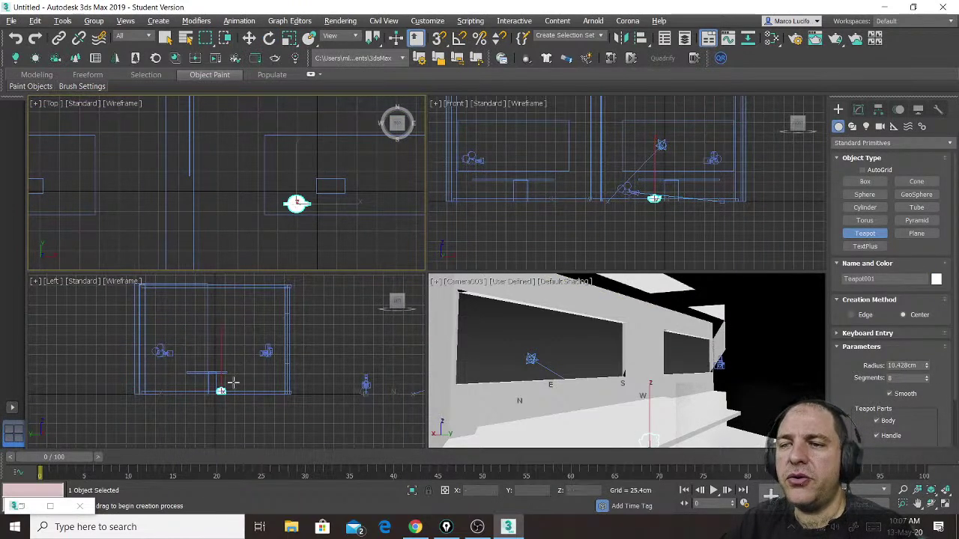
# Raise the teapot vertically from the floor onto the tabletop, at a height of about 58 cm.
pyautogui.scroll(5, 224, 385)
pyautogui.click(248, 38)
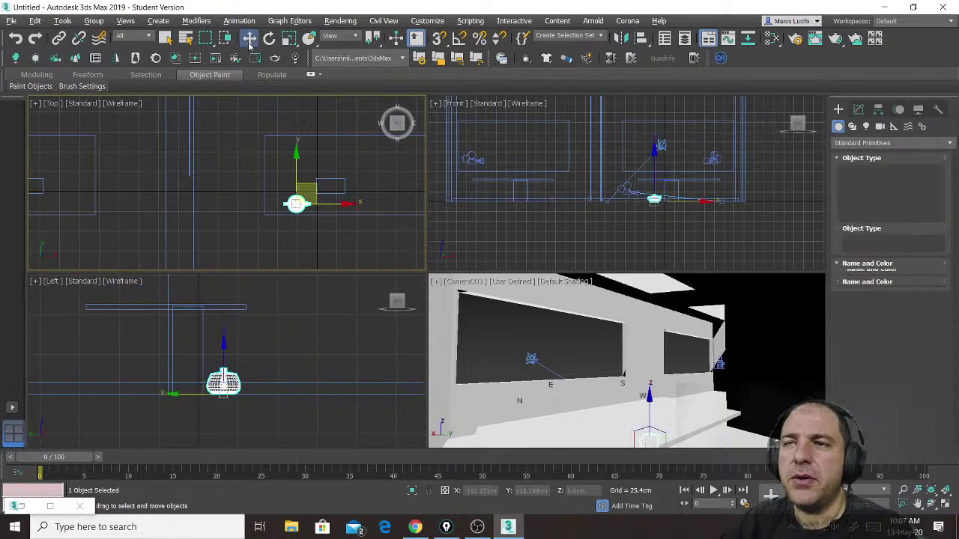
pyautogui.moveTo(224, 360); pyautogui.dragTo(224, 268)
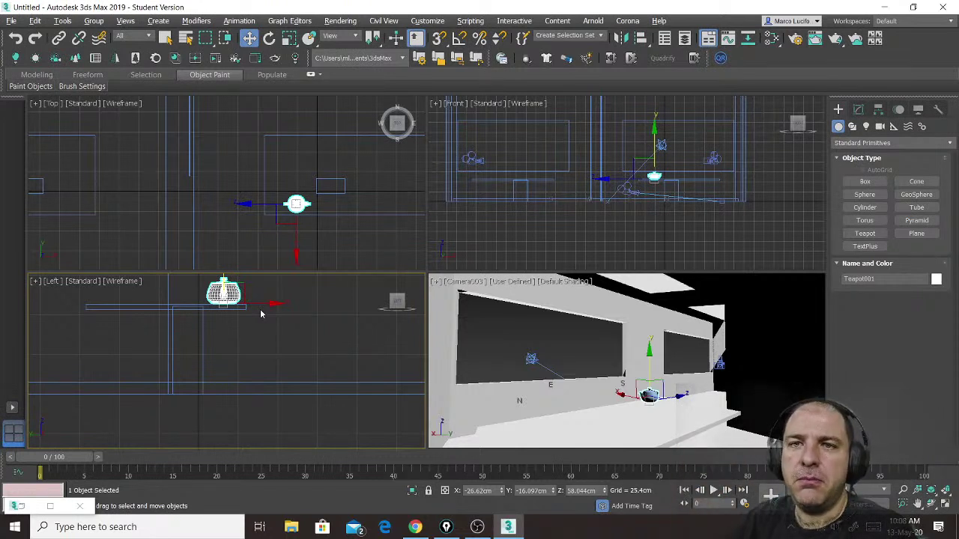
# Move Camera002 closer to the building's front wall in plan, to about X -186.9 cm, Y -278.8 cm.
pyautogui.scroll(-5, 295, 178)
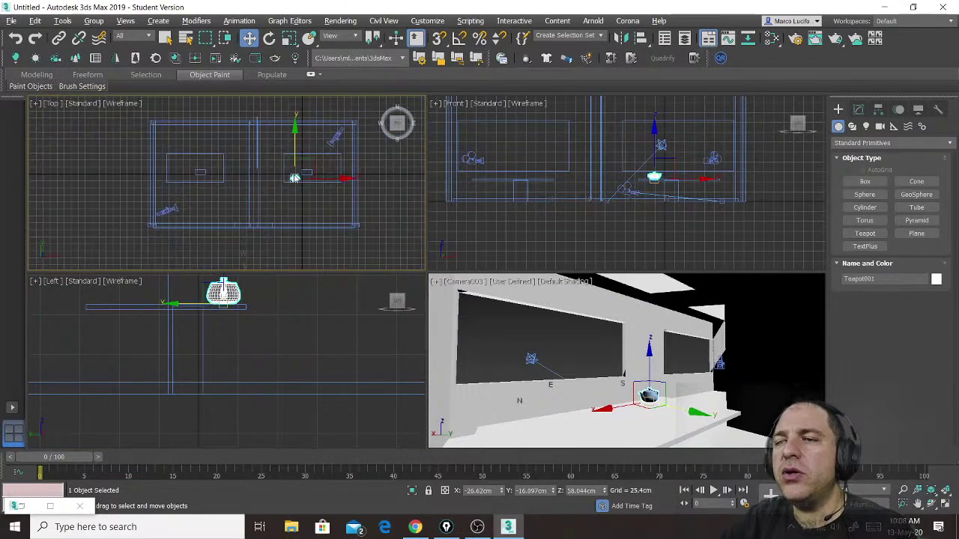
pyautogui.click(294, 247)
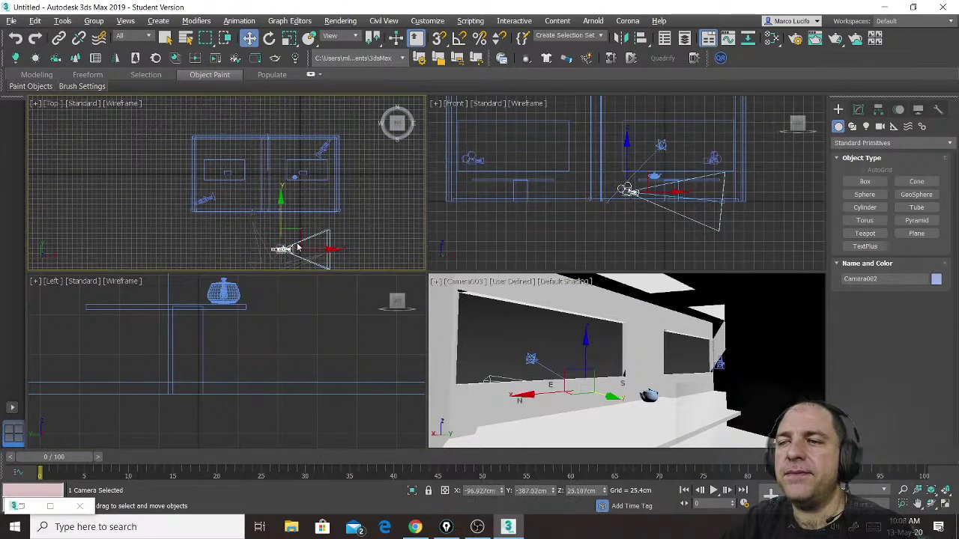
pyautogui.moveTo(297, 224); pyautogui.dragTo(280, 208)
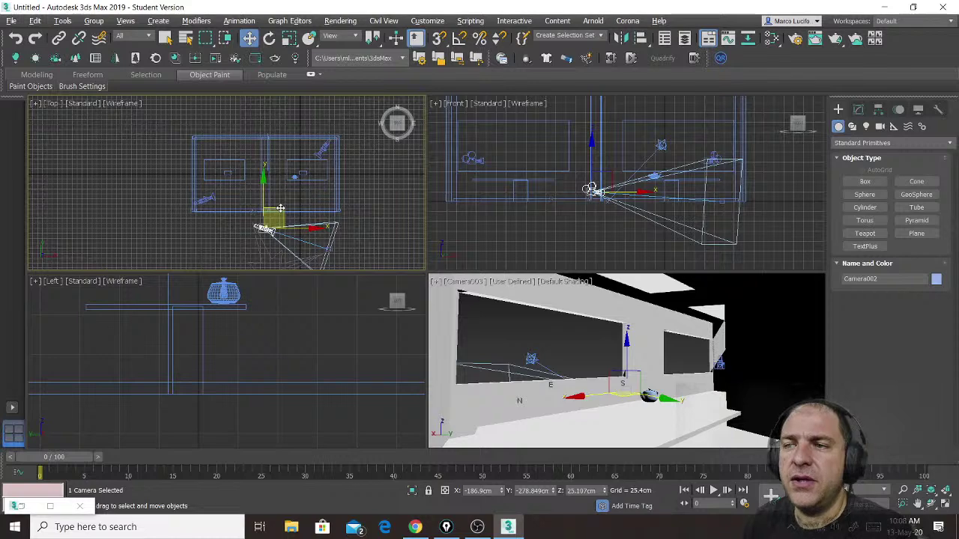
# Move Camera002's target in plan from outside the building onto the centre of the teapot.
pyautogui.scroll(4, 280, 208)
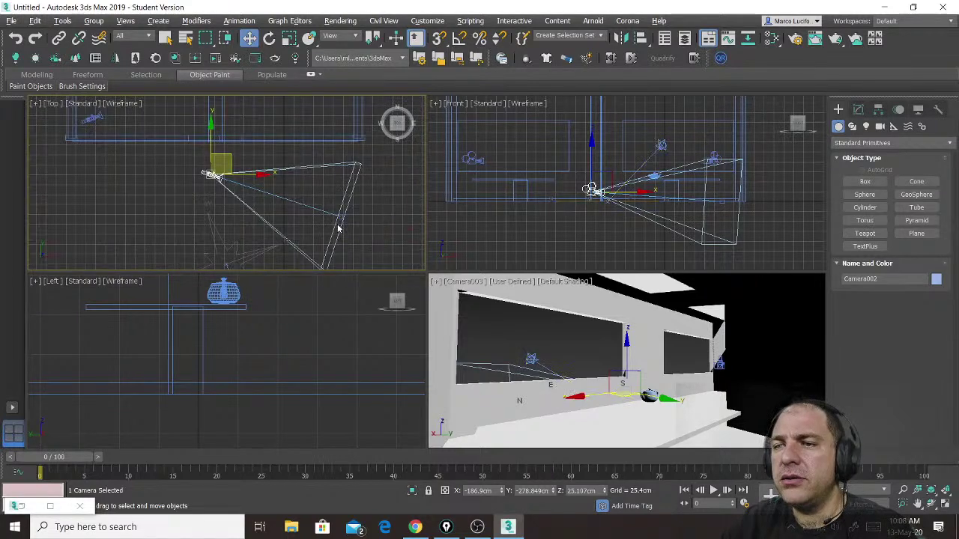
pyautogui.scroll(4, 338, 228)
pyautogui.click(342, 211)
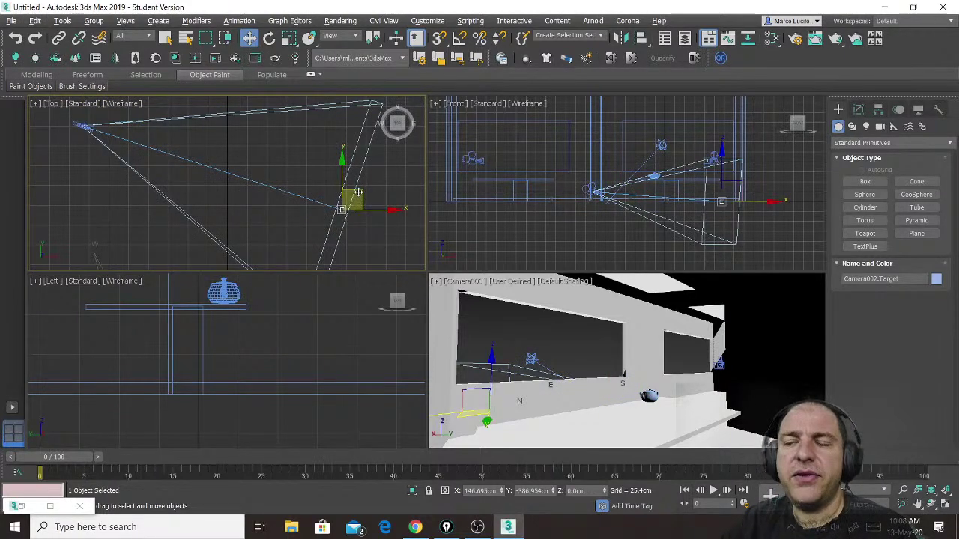
pyautogui.moveTo(358, 194); pyautogui.dragTo(260, 124)
pyautogui.moveTo(260, 135); pyautogui.dragTo(322, 259, button='middle')
pyautogui.scroll(-2, 328, 251)
pyautogui.moveTo(329, 249); pyautogui.dragTo(302, 139)
pyautogui.moveTo(301, 139); pyautogui.dragTo(308, 175, button='middle')
pyautogui.scroll(3, 307, 177)
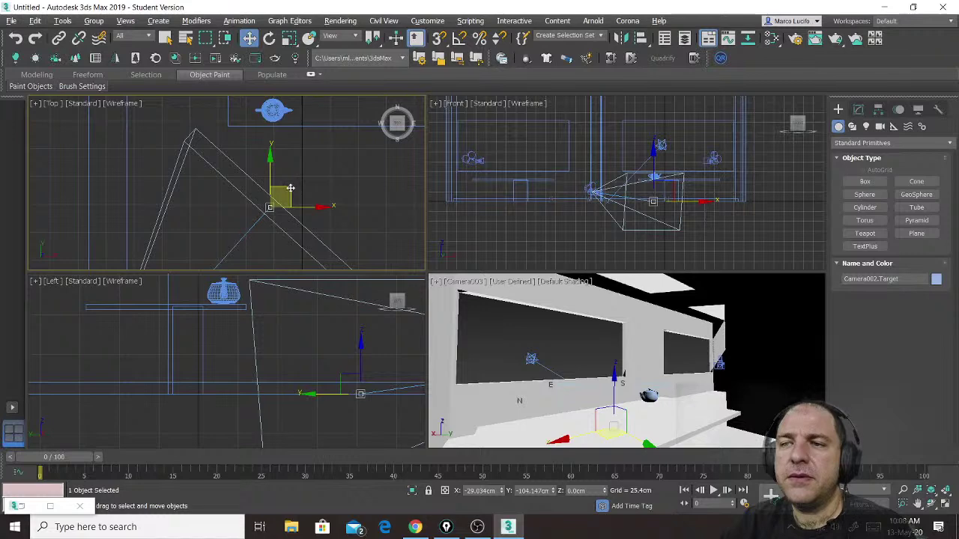
pyautogui.moveTo(291, 192); pyautogui.dragTo(291, 98)
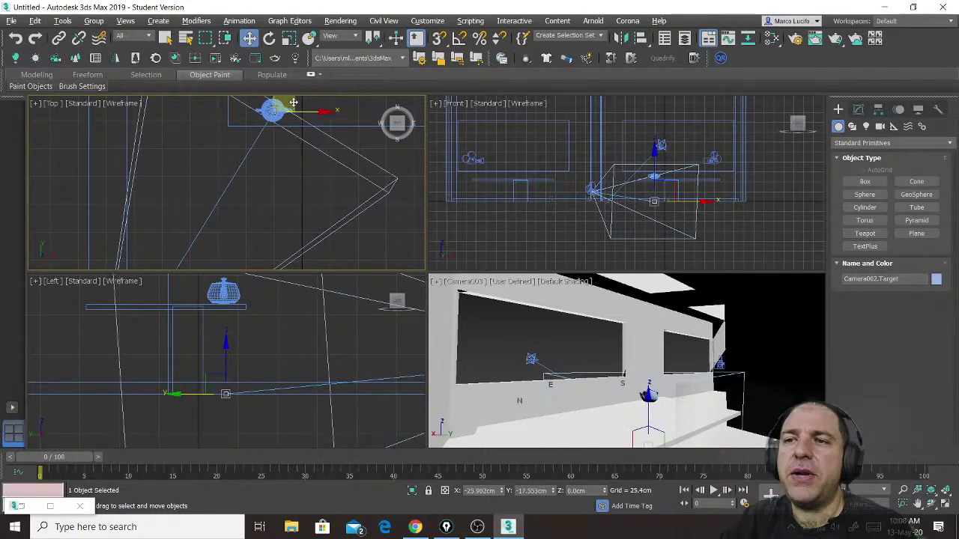
pyautogui.moveTo(291, 98); pyautogui.dragTo(295, 150, button='middle')
pyautogui.scroll(4, 277, 161)
pyautogui.moveTo(292, 161); pyautogui.dragTo(292, 141)
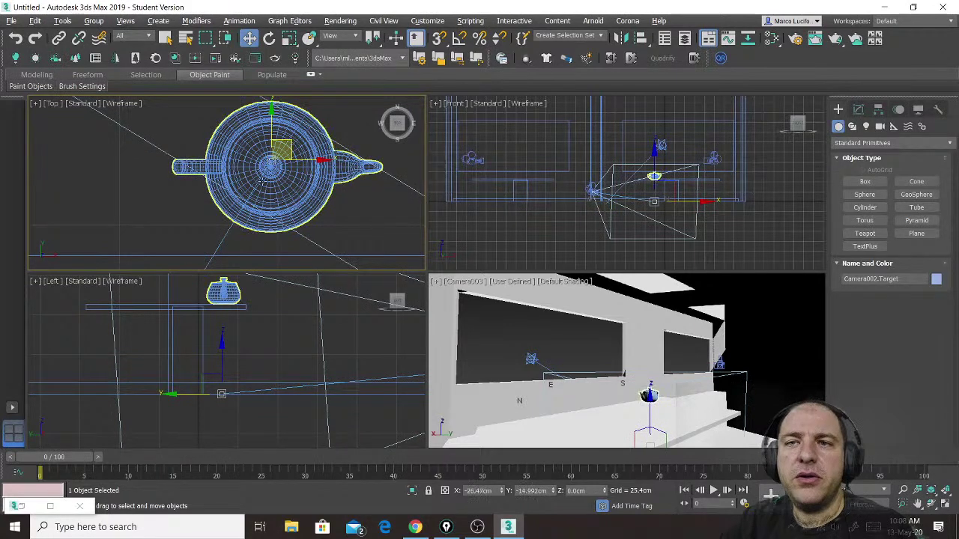
# Raise Camera002's target vertically to the middle of the teapot, at a height of about 66 cm.
pyautogui.moveTo(693, 196); pyautogui.dragTo(661, 220, button='middle')
pyautogui.scroll(5, 655, 201)
pyautogui.scroll(2, 664, 192)
pyautogui.moveTo(660, 220); pyautogui.dragTo(659, 118)
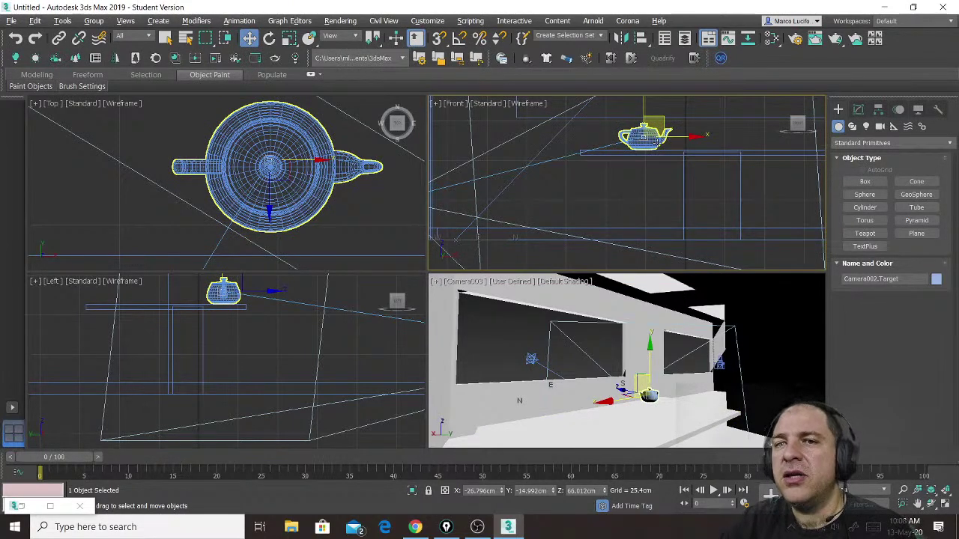
# Switch the shaded camera viewport to the Camera002 view.
pyautogui.middleClick(474, 285)
pyautogui.click(474, 284)
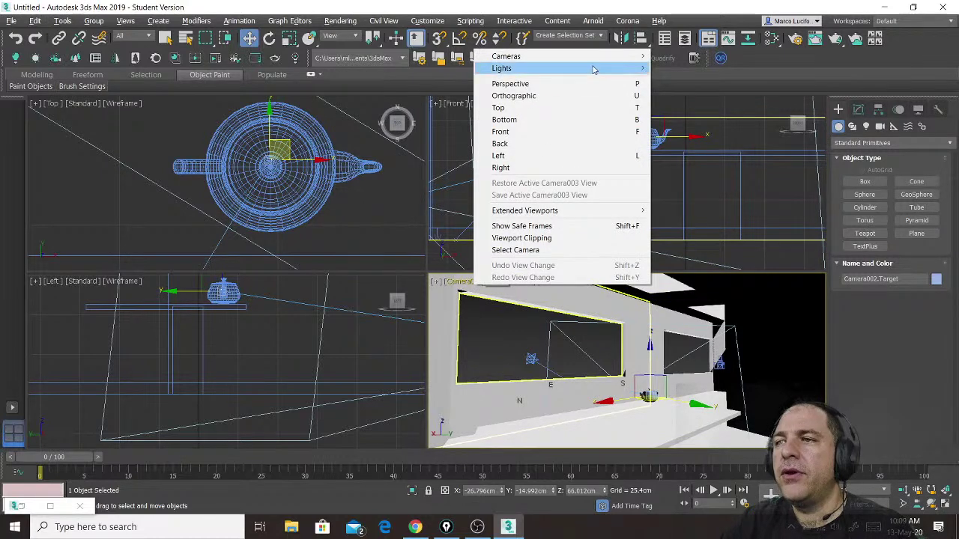
pyautogui.moveTo(599, 57)
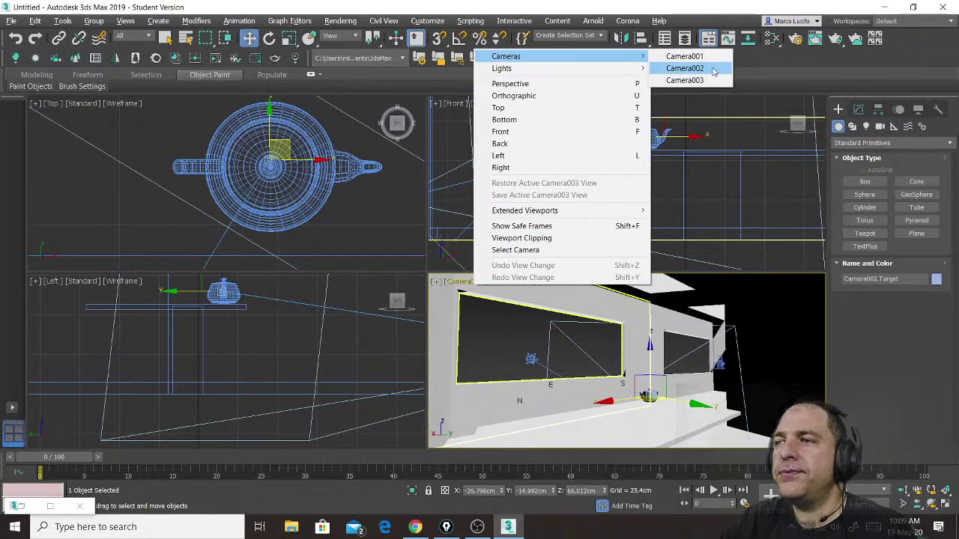
pyautogui.click(713, 70)
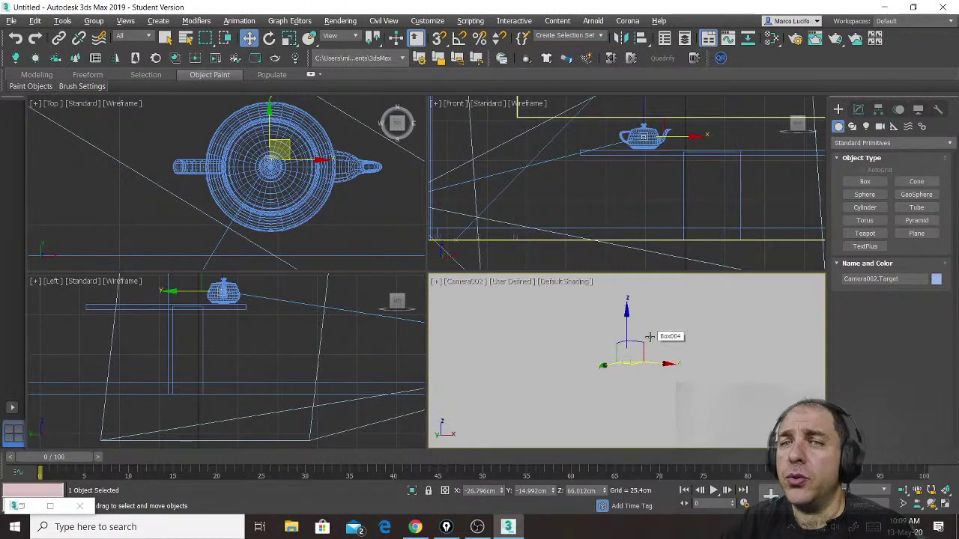
# Move Camera002 in plan through the front wall into the room, to about X -152.5 cm, Y -156.8 cm.
pyautogui.scroll(-10, 292, 171)
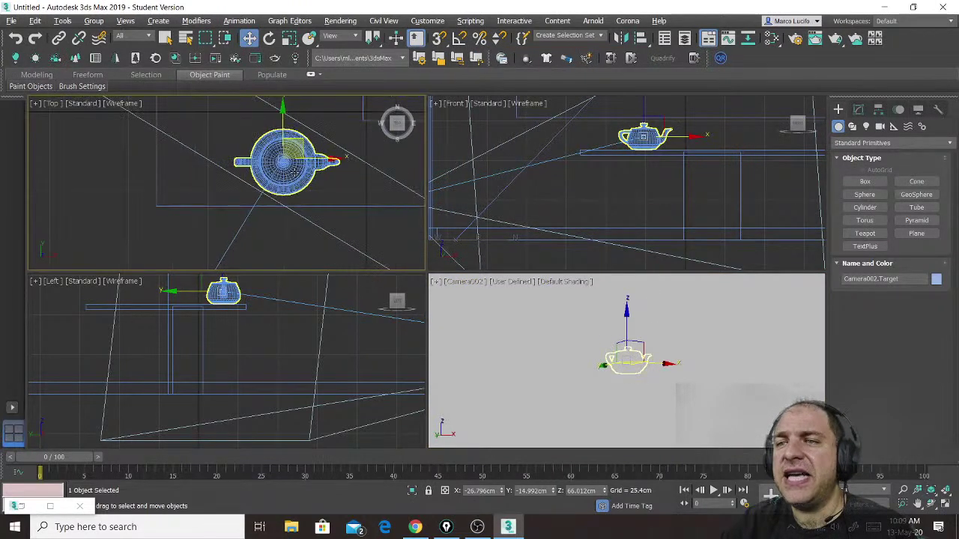
pyautogui.scroll(-8, 292, 171)
pyautogui.click(257, 245)
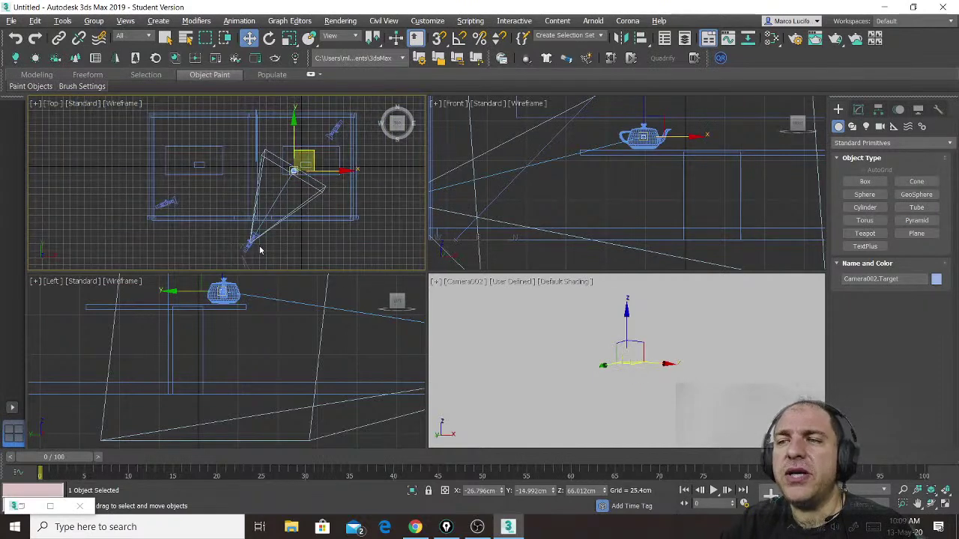
pyautogui.click(251, 242)
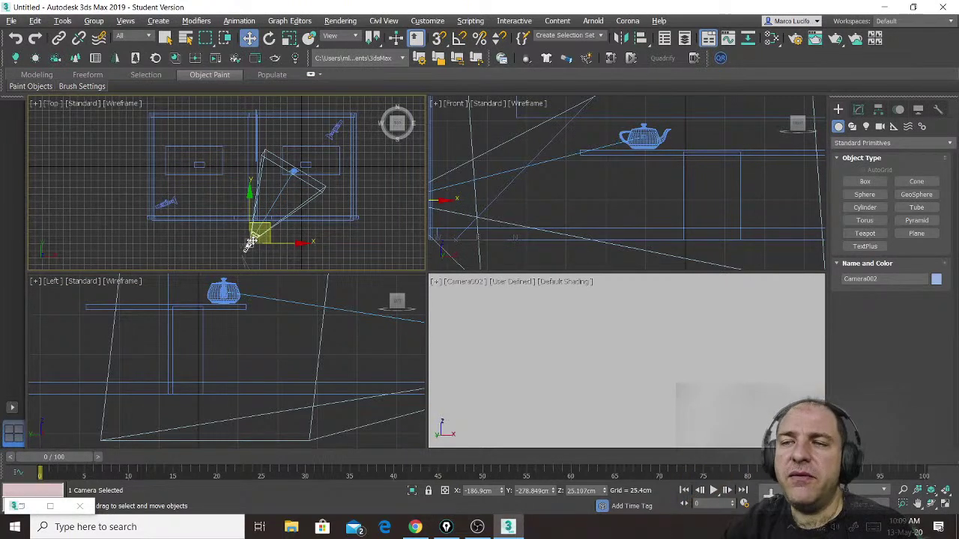
pyautogui.moveTo(269, 225); pyautogui.dragTo(278, 191)
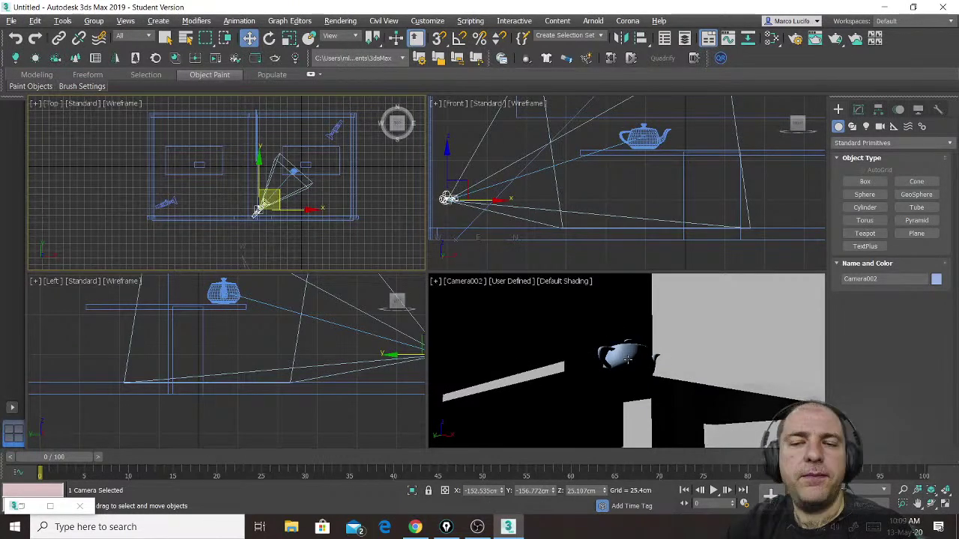
# Raise Camera002 in the front view above table height, to about X -145.1 cm, Z 117.6 cm.
pyautogui.scroll(-3, 564, 189)
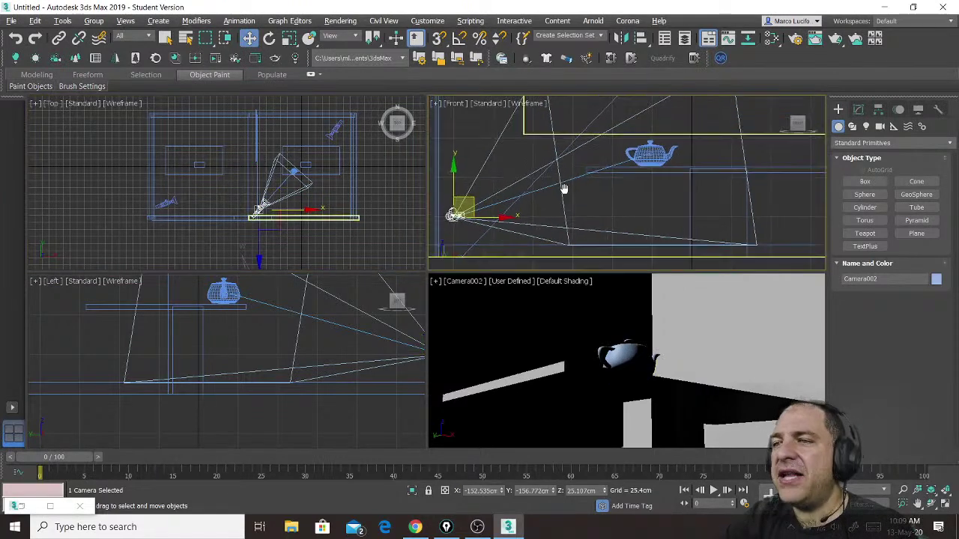
pyautogui.moveTo(586, 182); pyautogui.dragTo(592, 225, button='middle')
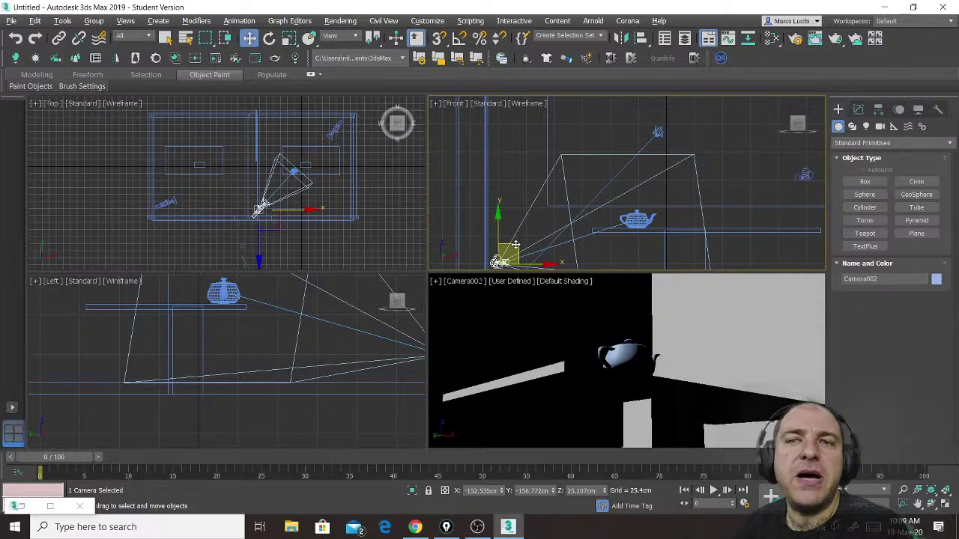
pyautogui.moveTo(515, 245); pyautogui.dragTo(524, 142)
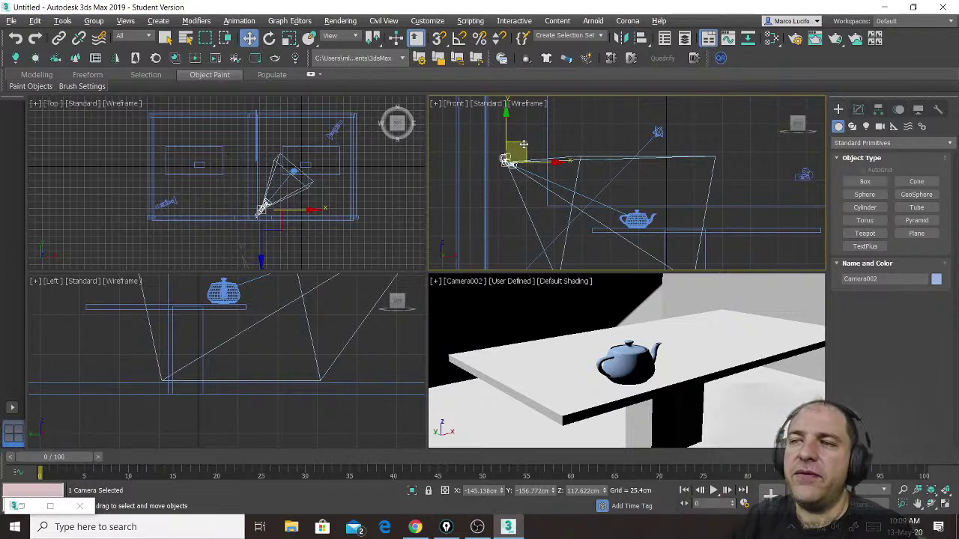
# Move Camera002 in plan closer to the teapot and around to its handle side, to about X -104 cm, Y 10 cm.
pyautogui.click(286, 214)
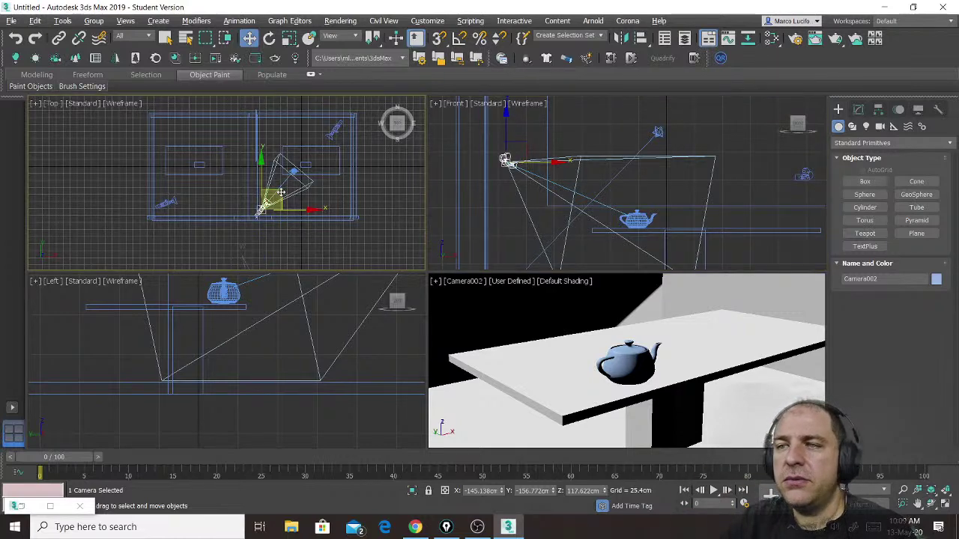
pyautogui.moveTo(280, 192)
pyautogui.mouseDown()
pyautogui.moveTo(268, 180)
pyautogui.moveTo(277, 122)
pyautogui.moveTo(284, 193)
pyautogui.moveTo(286, 183)
pyautogui.mouseUp()
pyautogui.scroll(3, 335, 203)
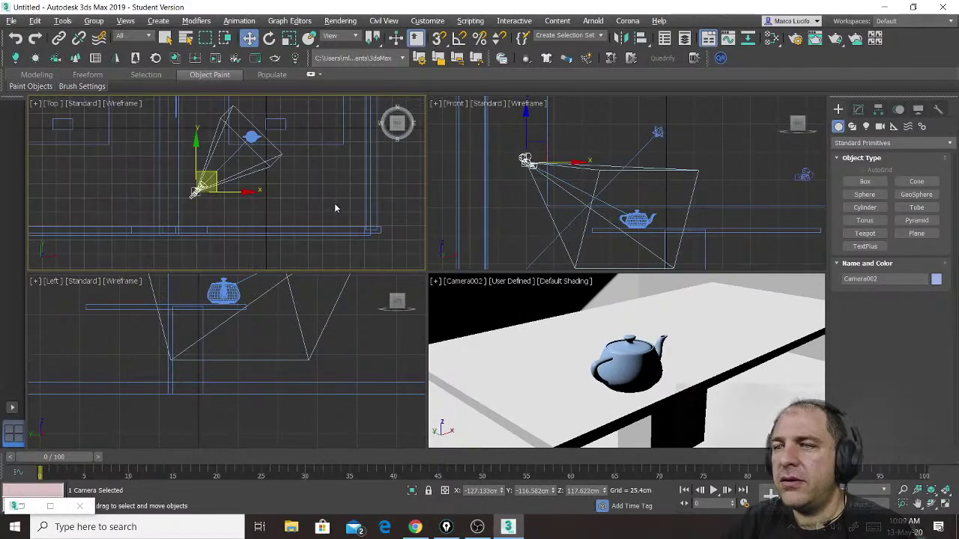
pyautogui.scroll(3, 220, 166)
pyautogui.moveTo(224, 178); pyautogui.dragTo(250, 221, button='middle')
pyautogui.scroll(-1, 250, 222)
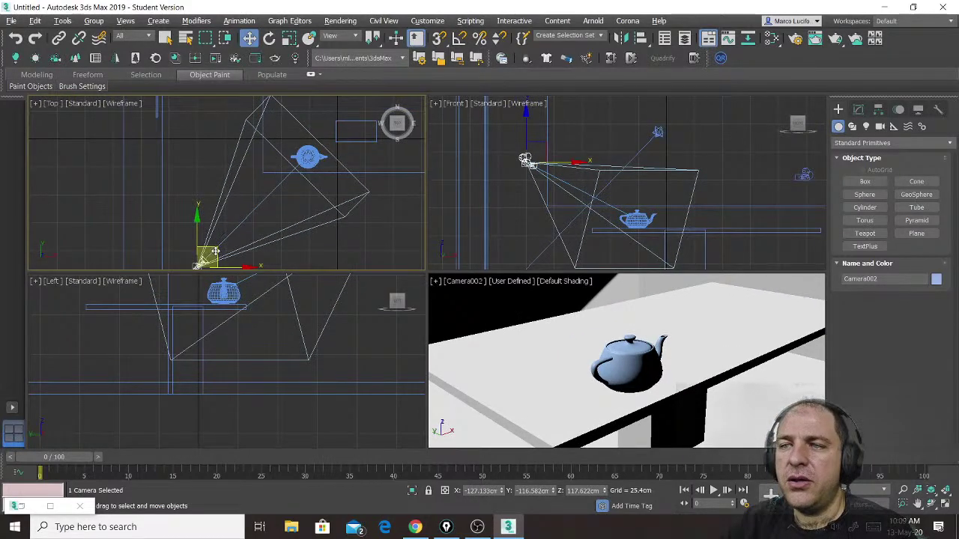
pyautogui.moveTo(215, 252); pyautogui.dragTo(240, 112)
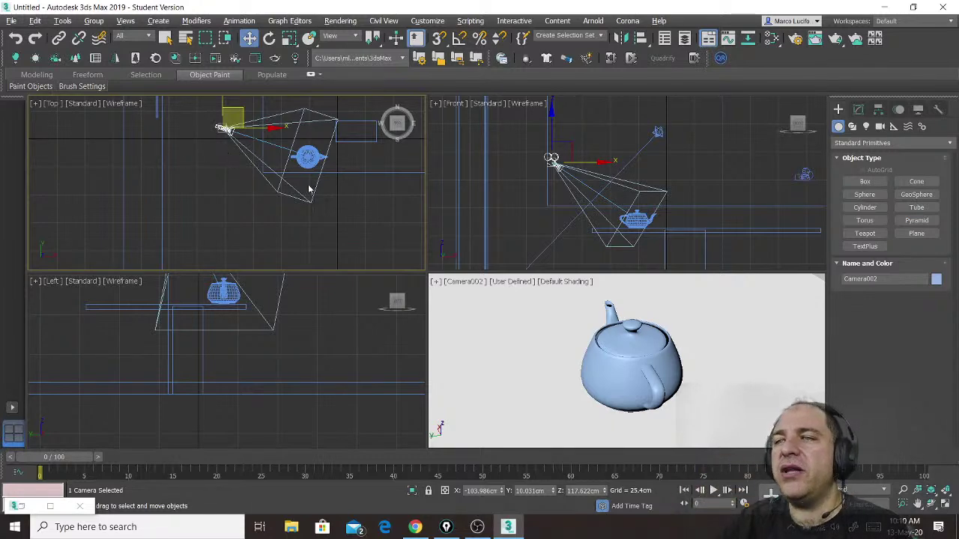
# Move Camera002 behind the teapot to about X -37.1 cm, Y 104.5 cm, and lower it to teapot level at about Z 63.3 cm.
pyautogui.scroll(-4, 287, 159)
pyautogui.scroll(-3, 287, 159)
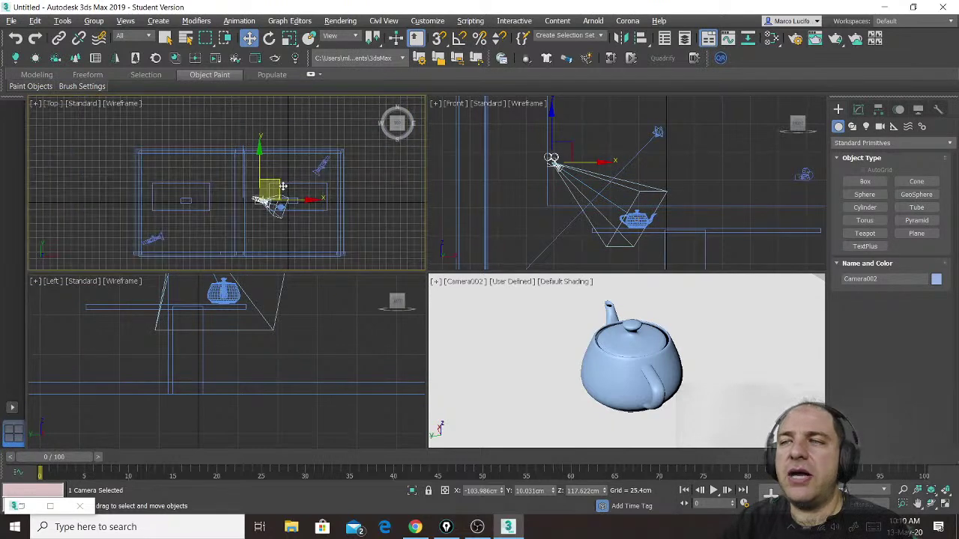
pyautogui.moveTo(277, 180); pyautogui.dragTo(295, 154)
pyautogui.click(629, 158)
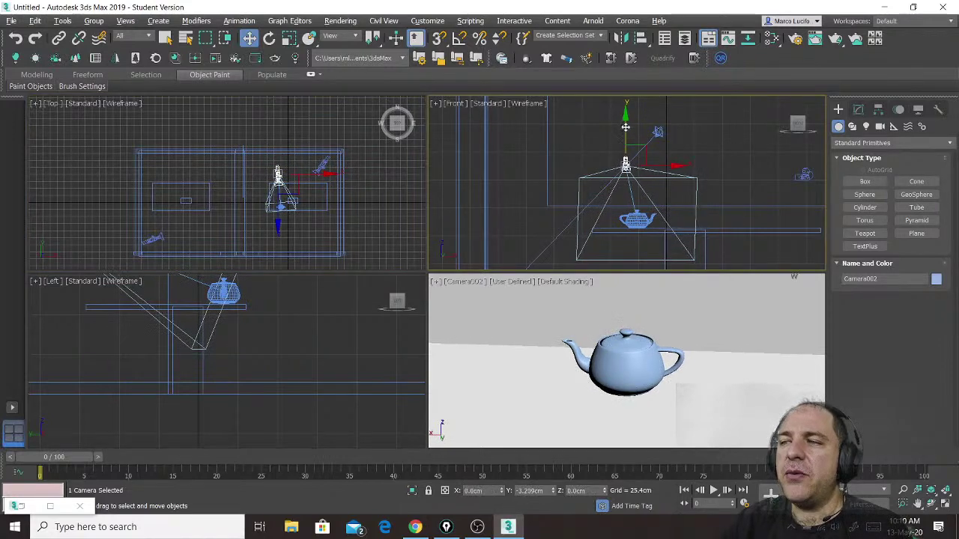
pyautogui.moveTo(626, 124); pyautogui.dragTo(629, 184)
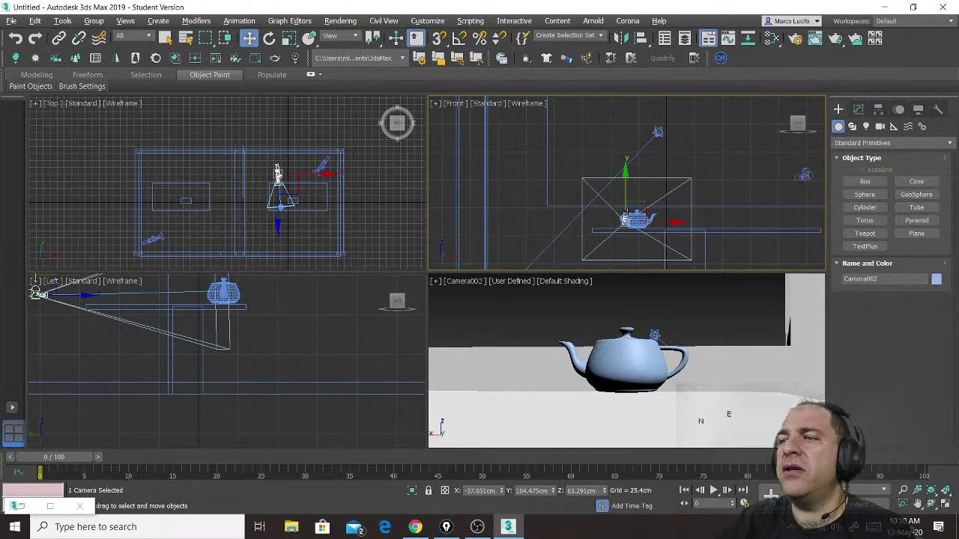
# Narrow Camera002's field of view to 22 degrees so that the teapot fills more of the frame.
pyautogui.click(860, 110)
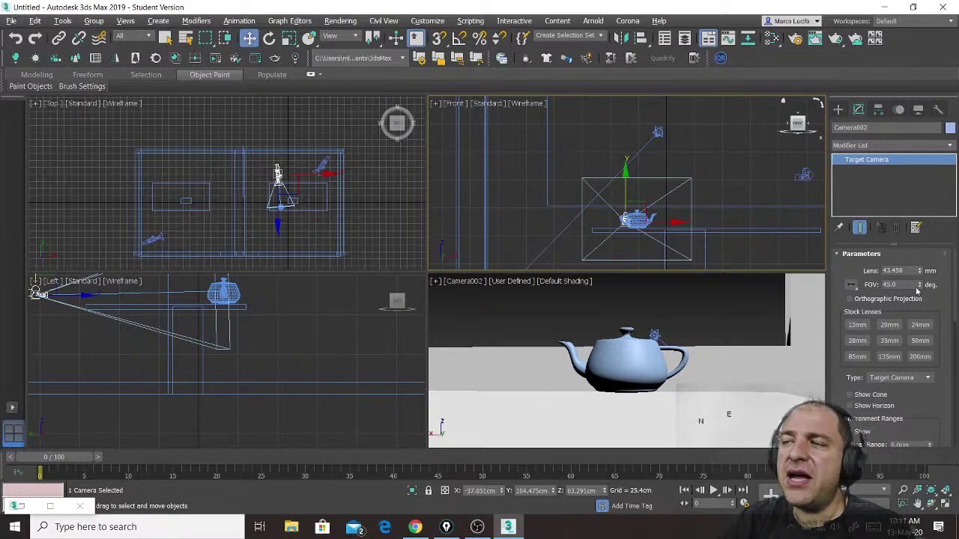
pyautogui.moveTo(922, 287); pyautogui.dragTo(923, 298)
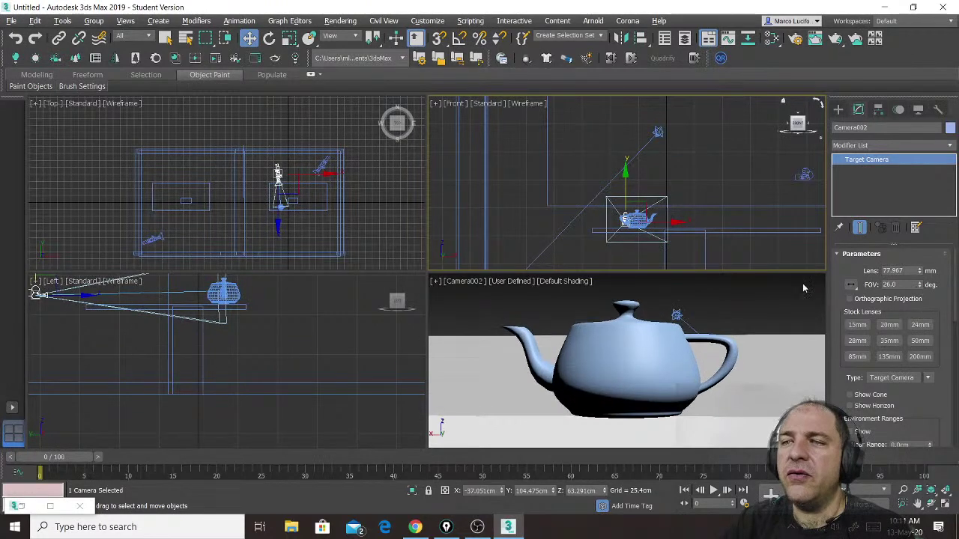
pyautogui.scroll(4, 257, 158)
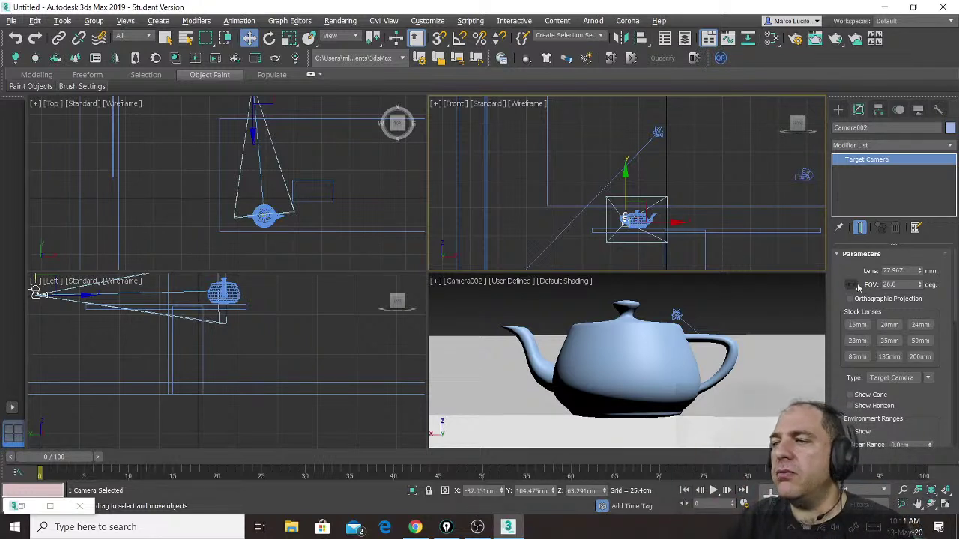
pyautogui.moveTo(921, 287); pyautogui.dragTo(918, 284)
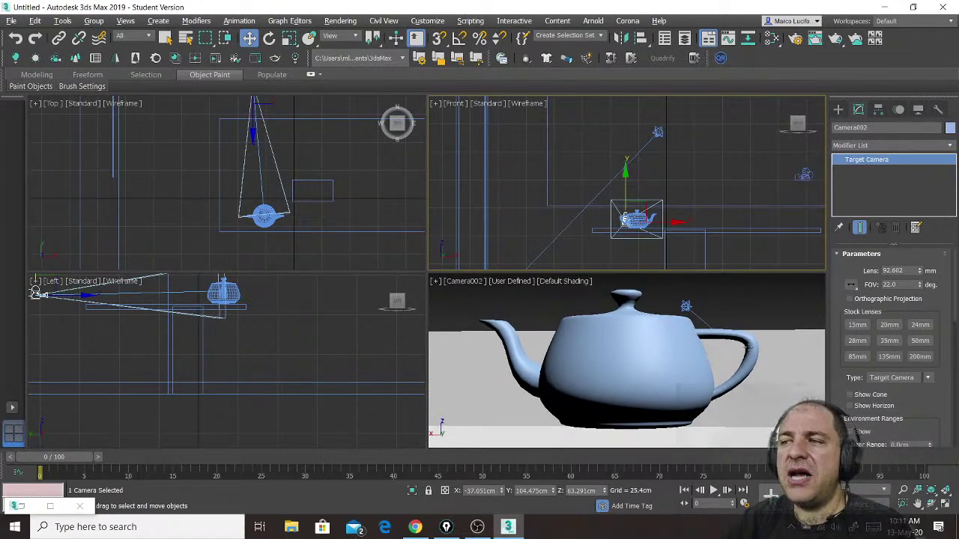
# Compare the camera views by switching the shaded viewport to Camera001, back to Camera002, and to Camera003.
pyautogui.rightClick(749, 347)
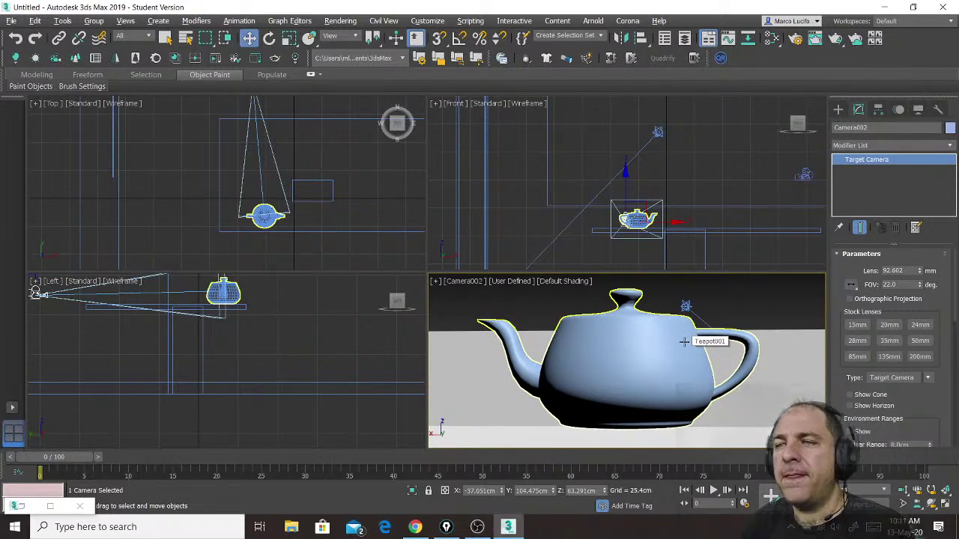
pyautogui.click(472, 281)
pyautogui.moveTo(582, 44)
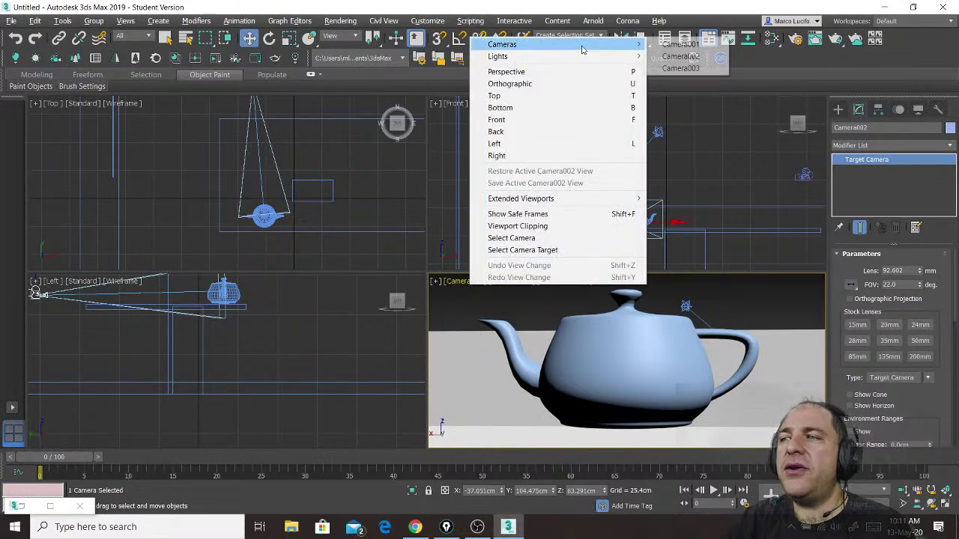
pyautogui.click(689, 45)
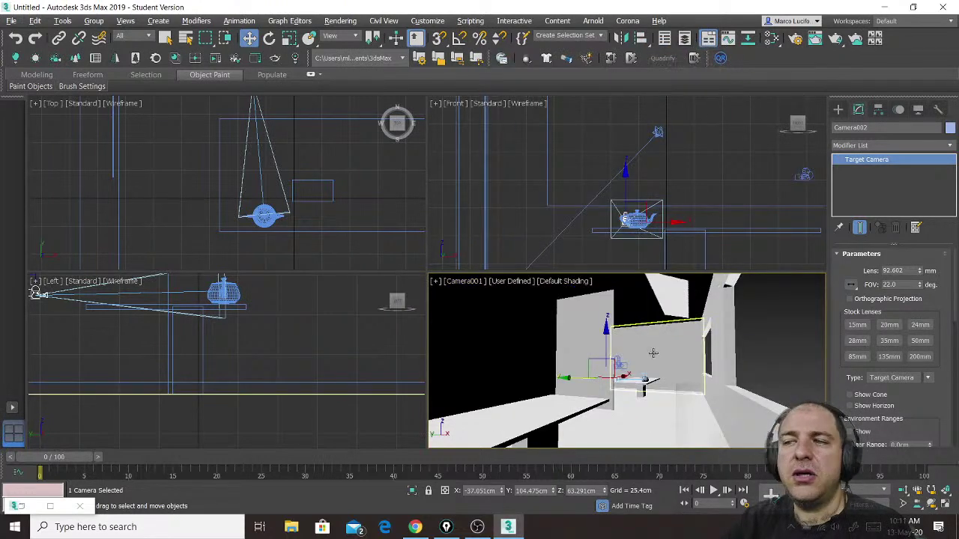
pyautogui.click(473, 284)
pyautogui.moveTo(589, 57)
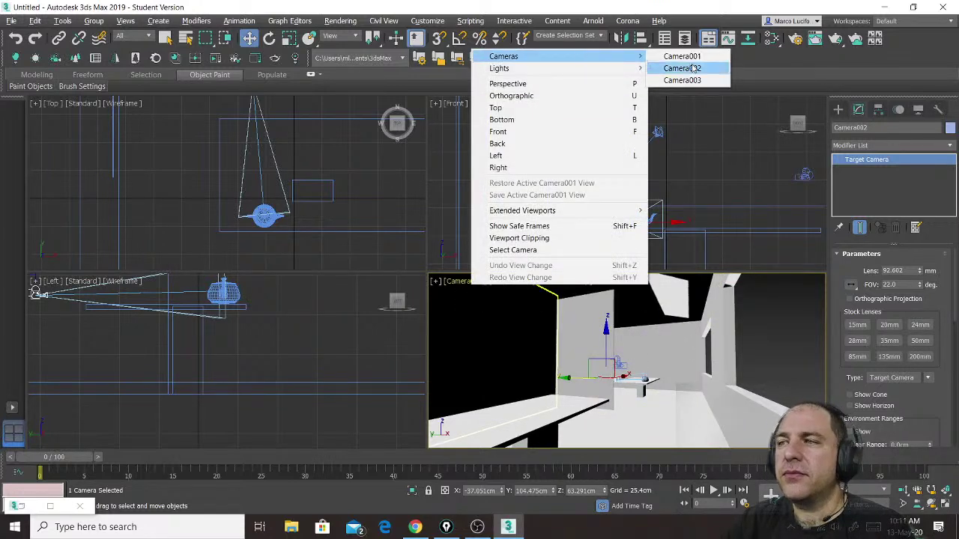
pyautogui.click(697, 70)
pyautogui.click(480, 281)
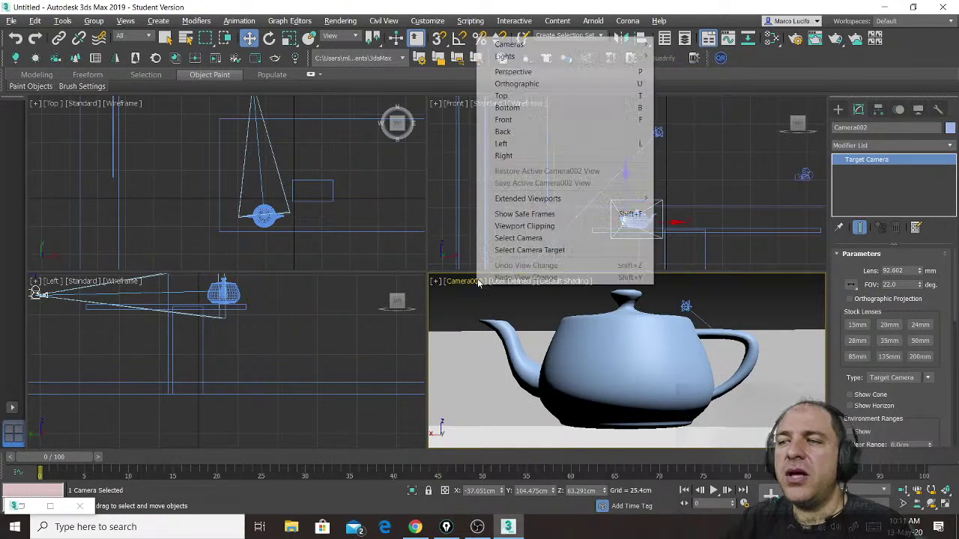
pyautogui.moveTo(617, 43)
pyautogui.click(697, 70)
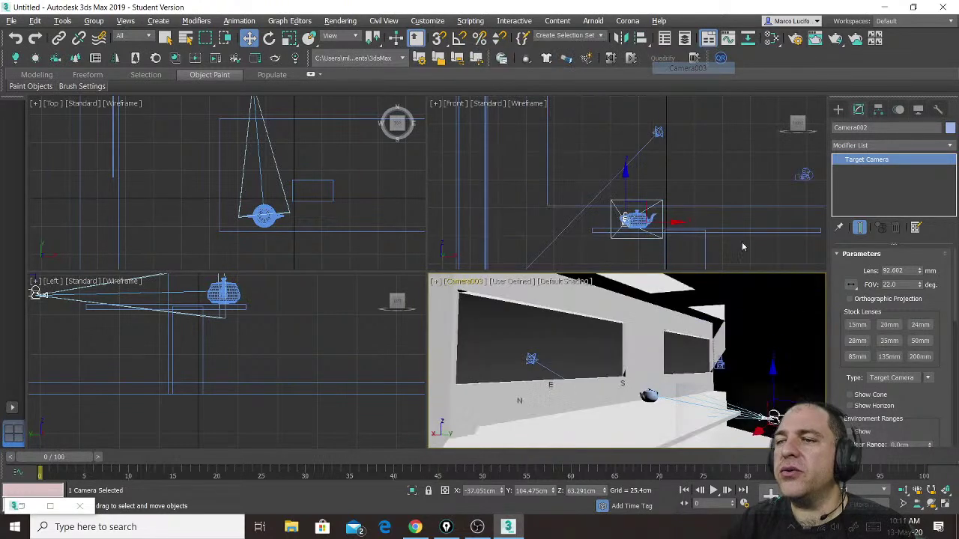
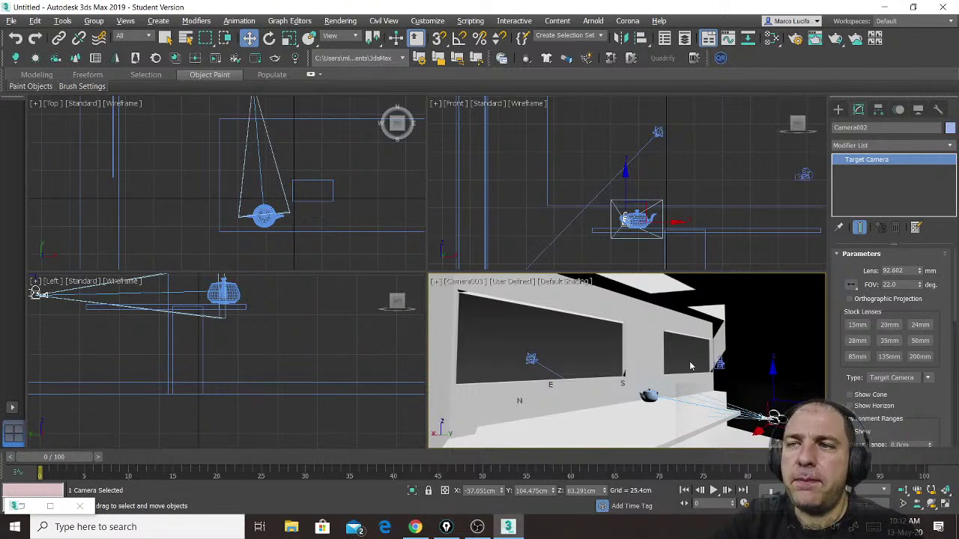
# Change the shaded viewport from Camera003 to Perspective and inspect the whole building from outside.
pyautogui.press('p')
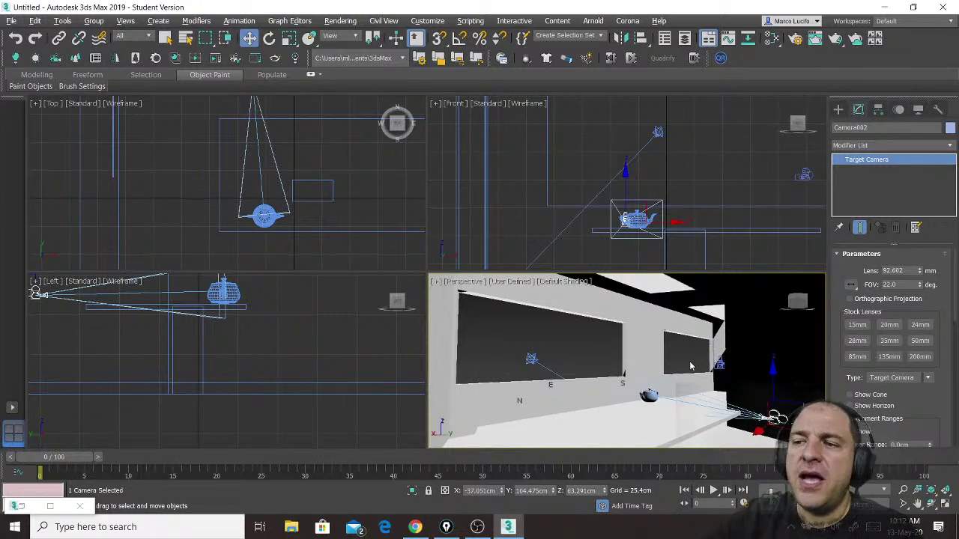
pyautogui.scroll(-10, 575, 364)
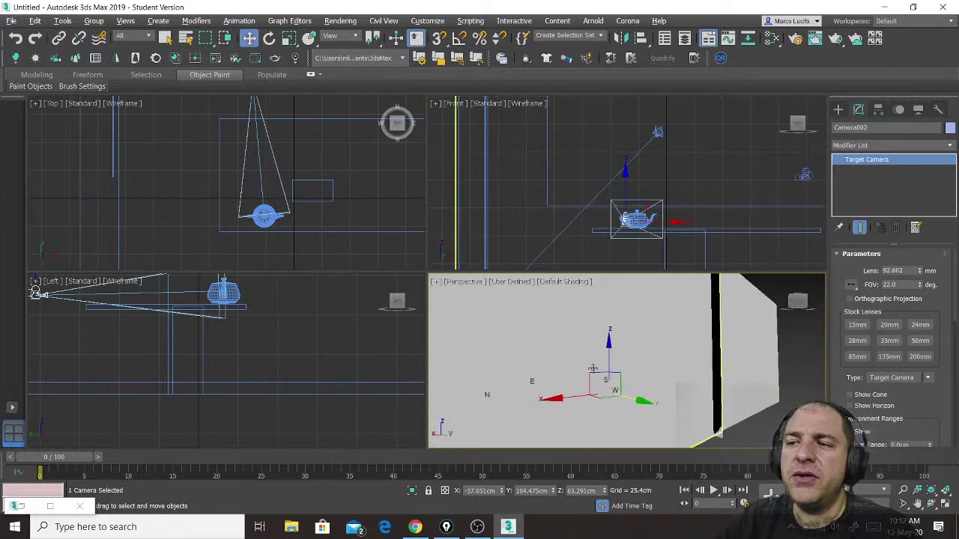
pyautogui.scroll(4, 625, 384)
pyautogui.scroll(-5, 624, 379)
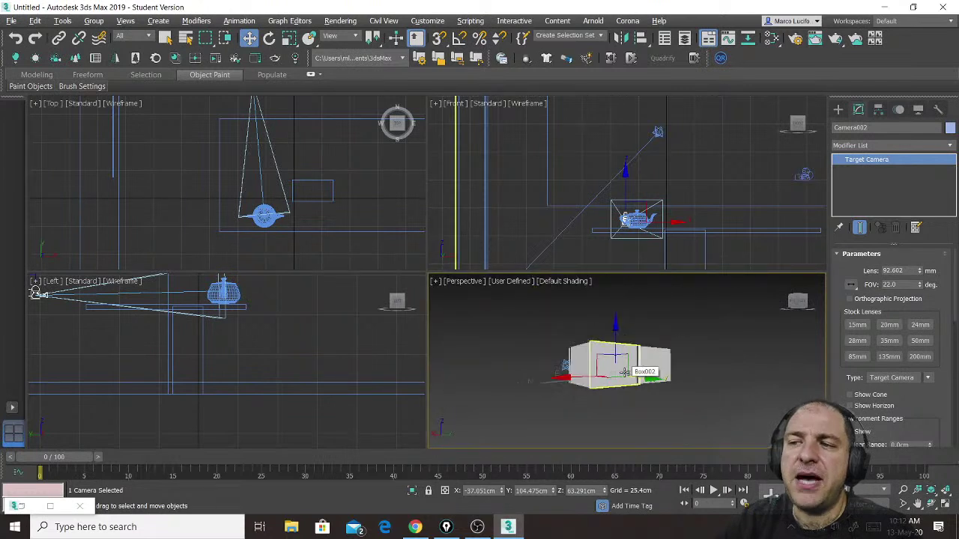
pyautogui.scroll(2, 623, 372)
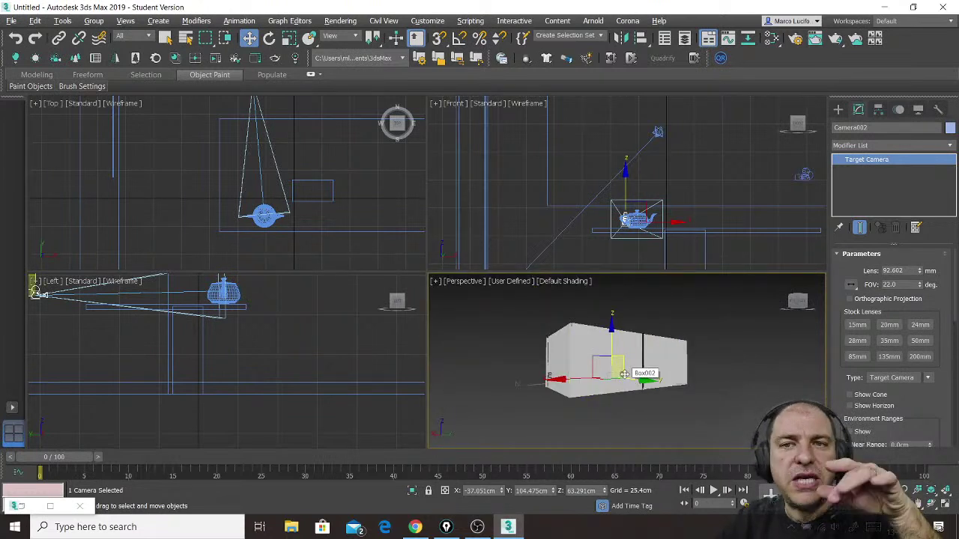
pyautogui.keyDown('alt'); pyautogui.moveTo(652, 393); pyautogui.dragTo(372, 361, button='middle'); pyautogui.keyUp('alt')
# Switch the shaded viewport back to Camera001 and render that view.
pyautogui.click(469, 281)
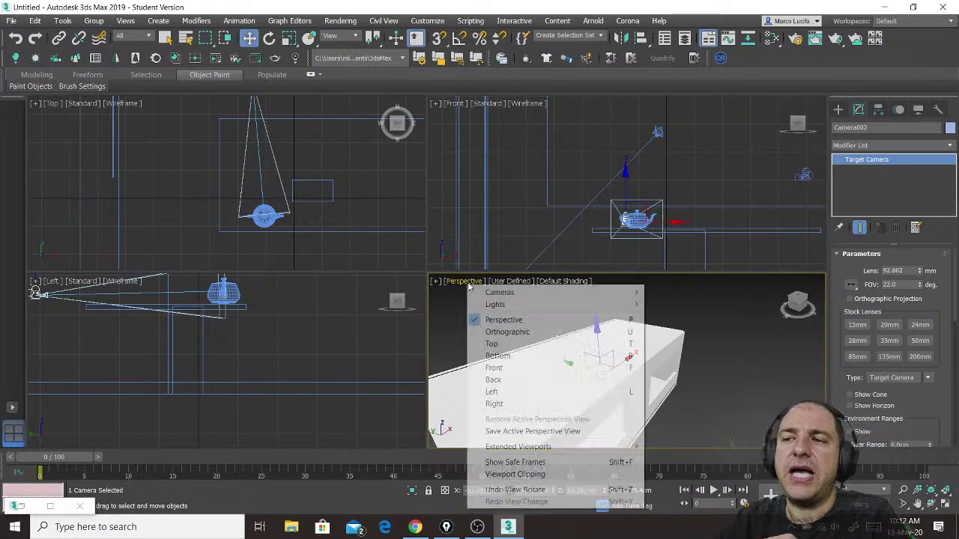
pyautogui.moveTo(559, 294)
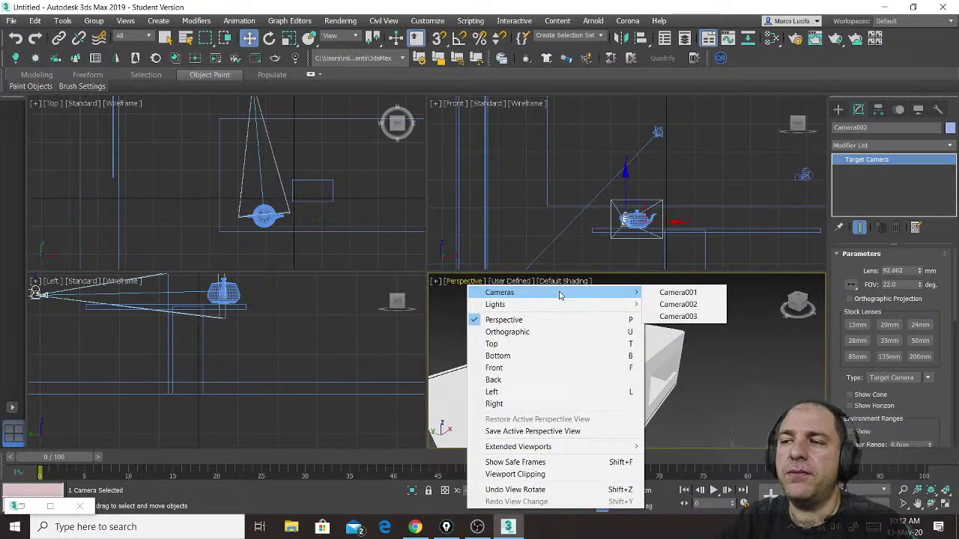
pyautogui.click(678, 292)
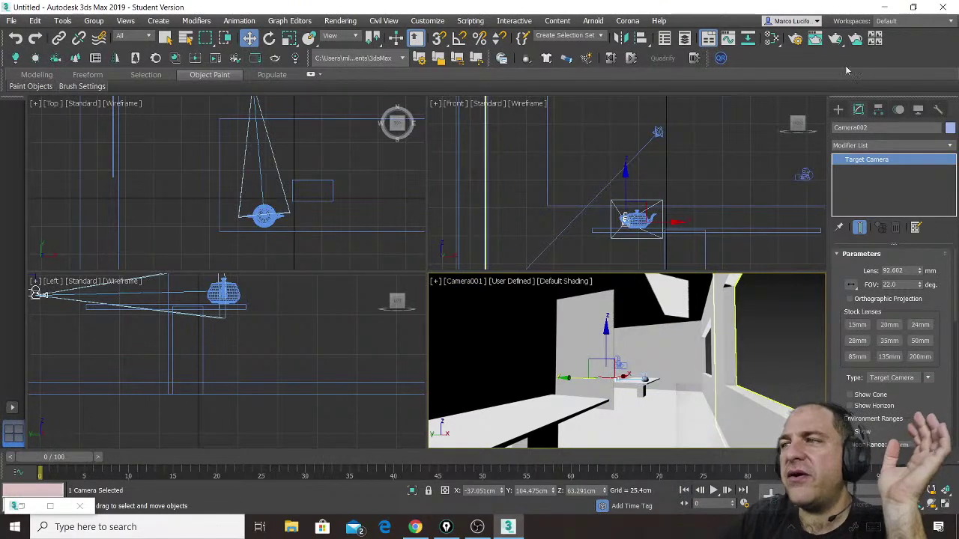
pyautogui.click(836, 39)
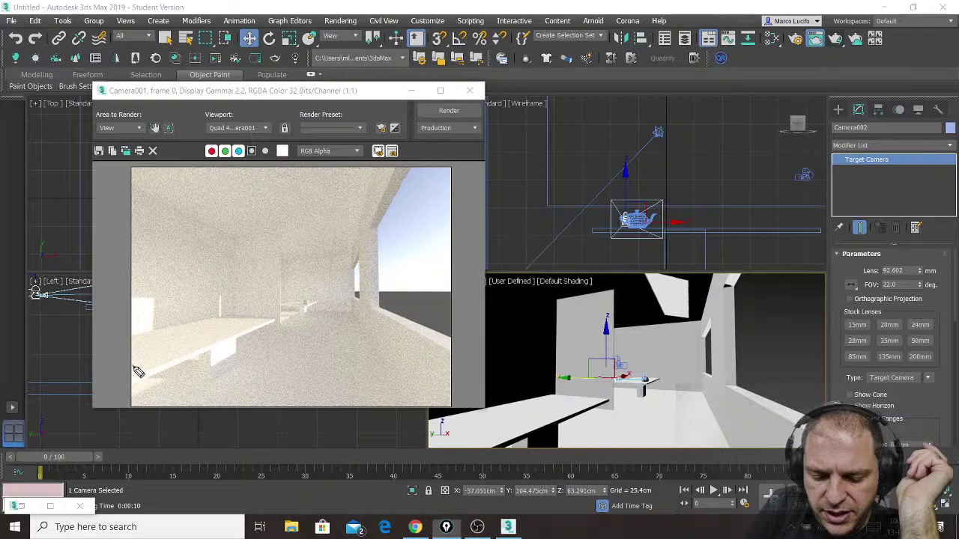
# Annotate the rendered image with a horizontal double-headed arrow across its width and a vertical one along its height.
pyautogui.moveTo(135, 372)
pyautogui.mouseDown()
pyautogui.moveTo(140, 363)
pyautogui.moveTo(451, 362)
pyautogui.moveTo(443, 373)
pyautogui.mouseUp()
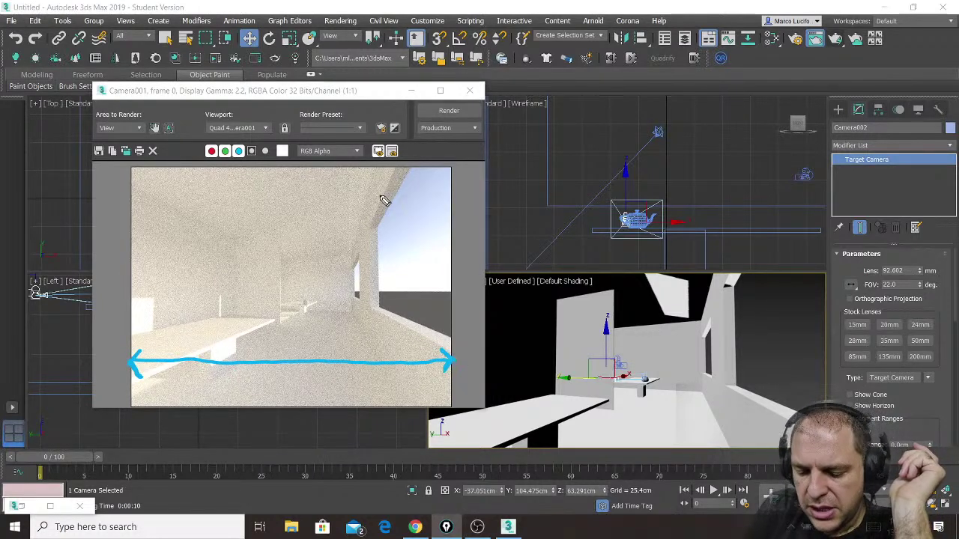
pyautogui.moveTo(377, 166)
pyautogui.mouseDown()
pyautogui.moveTo(376, 408)
pyautogui.moveTo(387, 390)
pyautogui.mouseUp()
pyautogui.moveTo(376, 170)
pyautogui.mouseDown()
pyautogui.moveTo(385, 183)
pyautogui.moveTo(376, 169)
pyautogui.mouseUp()
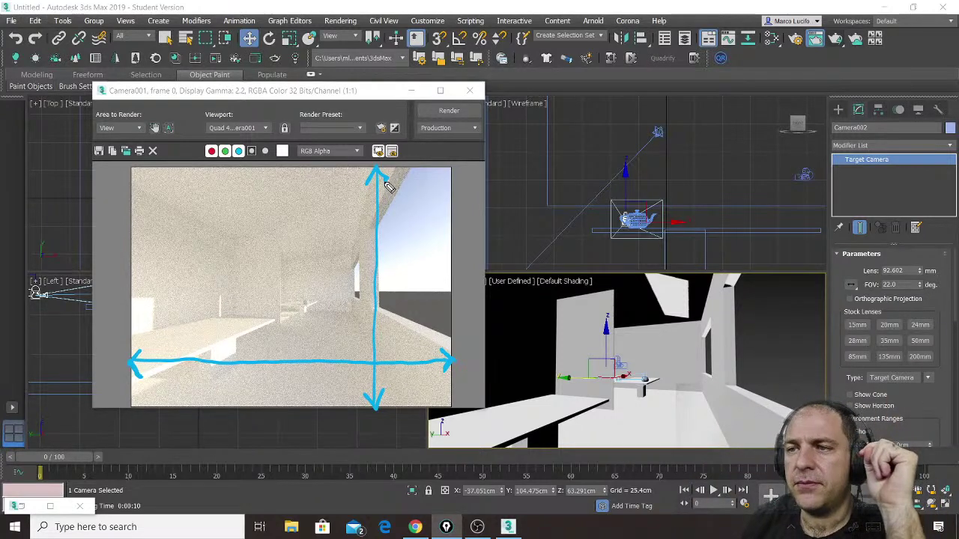
# Trace dashed lines along the room edges in the rendered image and a zigzag along the lower edge of the large window.
pyautogui.moveTo(412, 171)
pyautogui.mouseDown()
pyautogui.moveTo(387, 228)
pyautogui.moveTo(378, 304)
pyautogui.moveTo(405, 319)
pyautogui.mouseUp()
pyautogui.moveTo(238, 338)
pyautogui.mouseDown()
pyautogui.moveTo(278, 324)
pyautogui.moveTo(280, 272)
pyautogui.moveTo(278, 343)
pyautogui.mouseUp()
pyautogui.moveTo(140, 191); pyautogui.dragTo(189, 220)
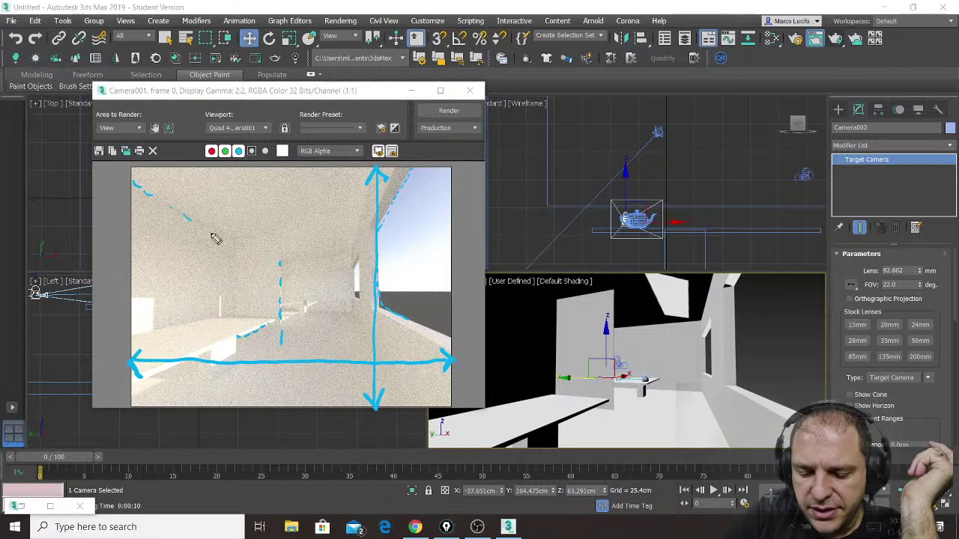
pyautogui.moveTo(230, 253); pyautogui.dragTo(230, 316)
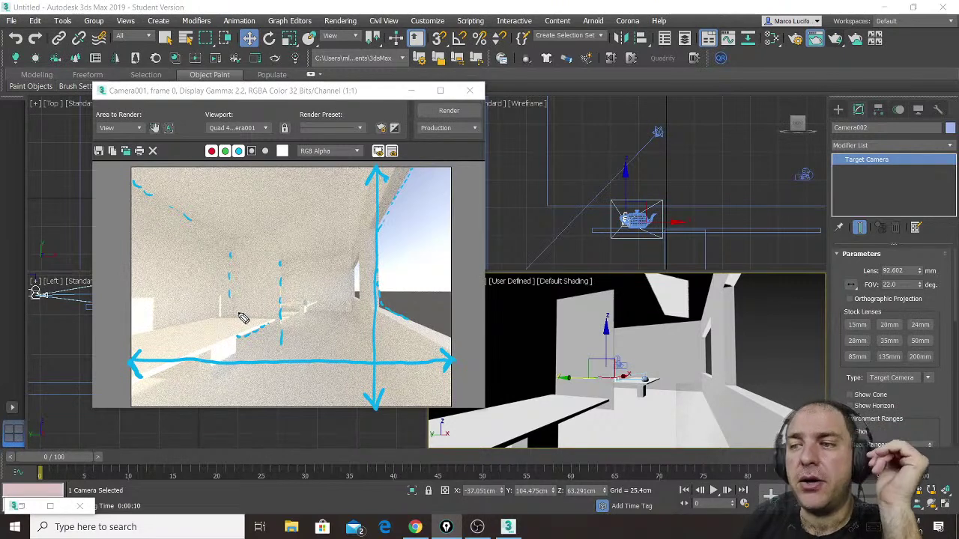
pyautogui.moveTo(380, 302); pyautogui.dragTo(431, 345)
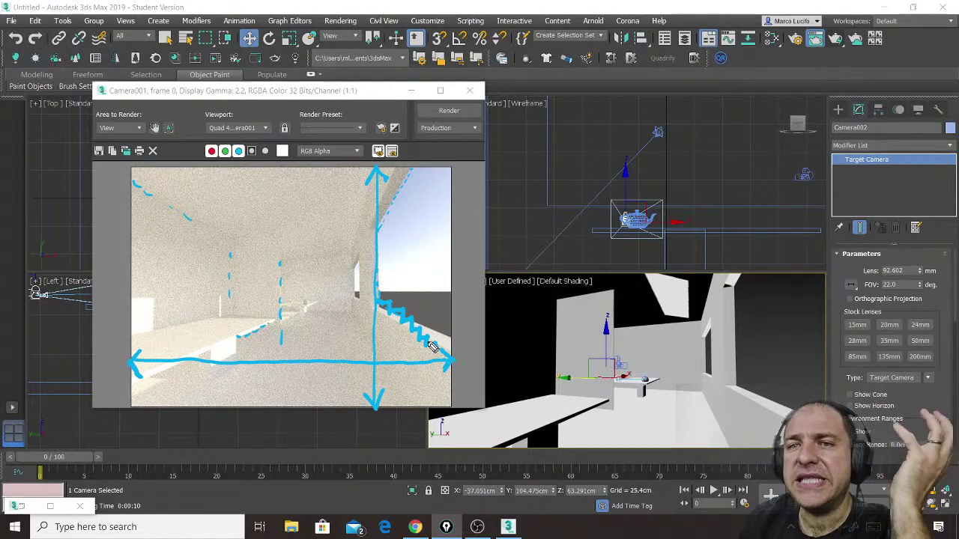
# Mark the grainy ceiling and far walls of the rendered image with scattered dots, and clear all annotations.
pyautogui.click(304, 194)
pyautogui.click(310, 217)
pyautogui.click(303, 220)
pyautogui.click(281, 213)
pyautogui.click(262, 199)
pyautogui.click(254, 203)
pyautogui.click(283, 208)
pyautogui.click(260, 191)
pyautogui.click(273, 188)
pyautogui.click(250, 206)
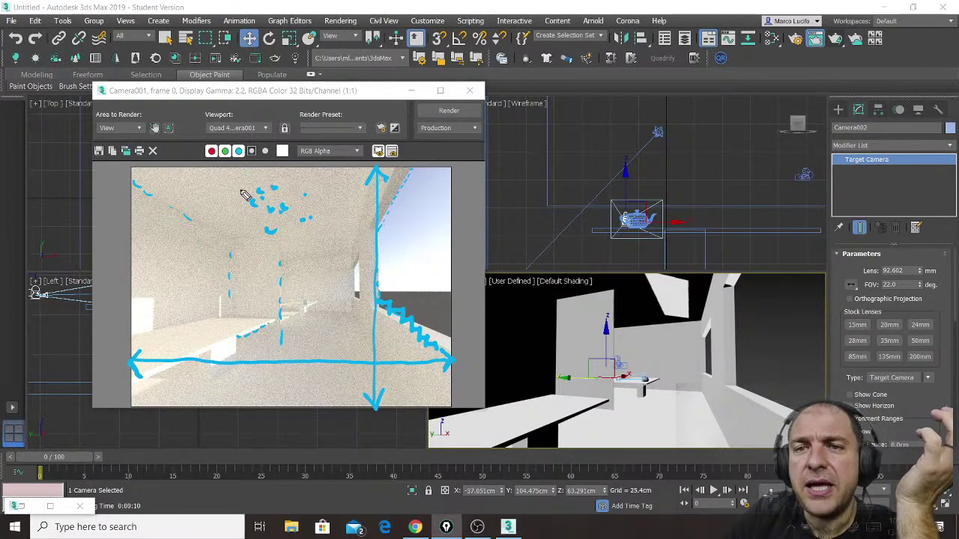
pyautogui.click(237, 191)
pyautogui.click(235, 225)
pyautogui.click(270, 232)
pyautogui.click(222, 213)
pyautogui.click(193, 192)
pyautogui.click(202, 203)
pyautogui.click(211, 200)
pyautogui.click(224, 185)
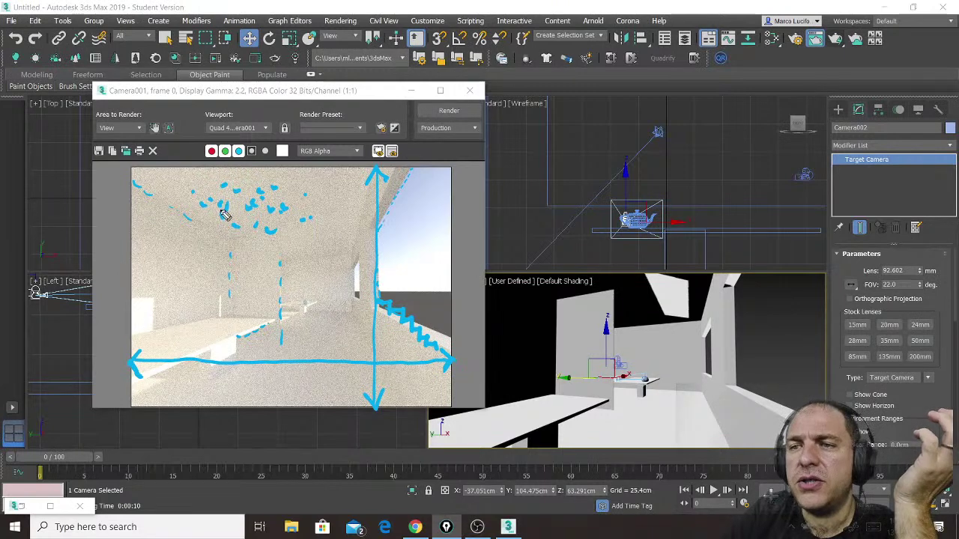
pyautogui.click(237, 211)
pyautogui.click(294, 206)
pyautogui.click(307, 200)
pyautogui.moveTo(317, 225); pyautogui.dragTo(314, 235)
pyautogui.click(318, 202)
pyautogui.click(325, 190)
pyautogui.click(338, 214)
pyautogui.click(324, 242)
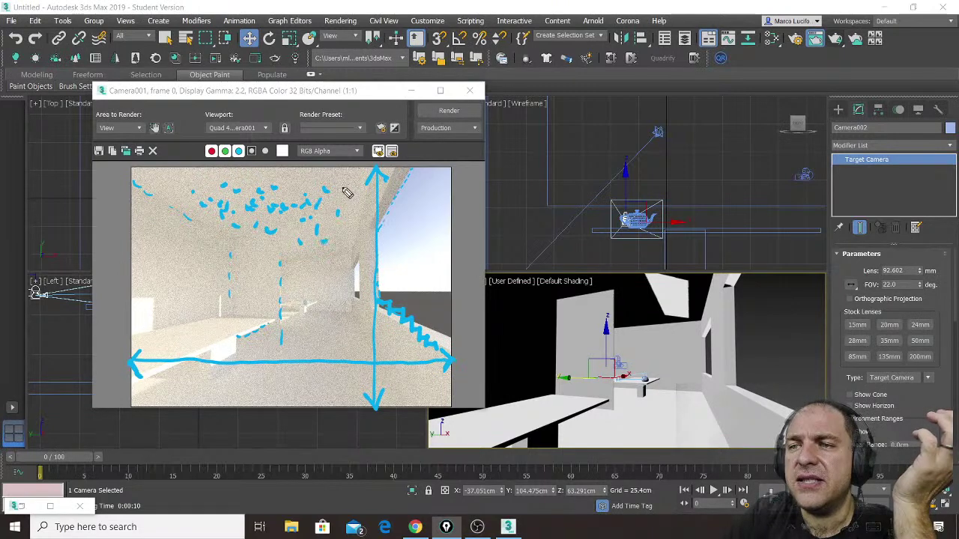
pyautogui.click(345, 194)
pyautogui.click(327, 230)
pyautogui.click(341, 233)
pyautogui.click(332, 262)
pyautogui.click(316, 279)
pyautogui.click(324, 267)
pyautogui.click(296, 286)
pyautogui.click(297, 262)
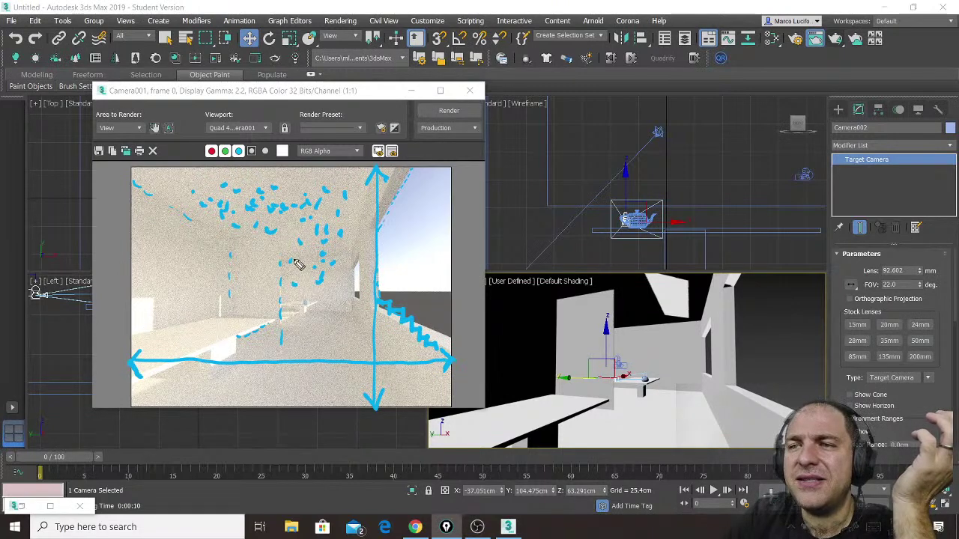
pyautogui.click(275, 277)
pyautogui.click(276, 263)
pyautogui.click(303, 263)
pyautogui.click(304, 283)
pyautogui.click(327, 293)
pyautogui.click(331, 306)
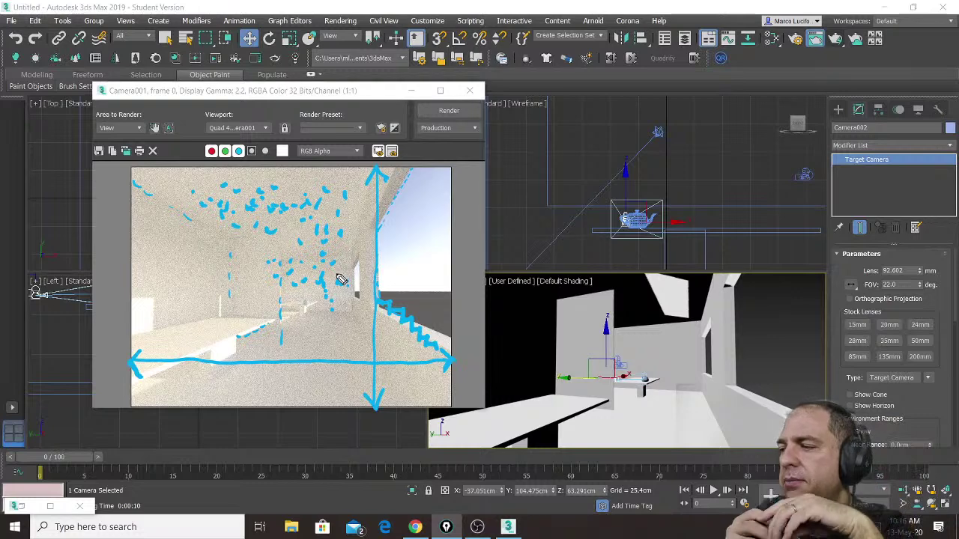
pyautogui.moveTo(337, 279); pyautogui.dragTo(346, 284)
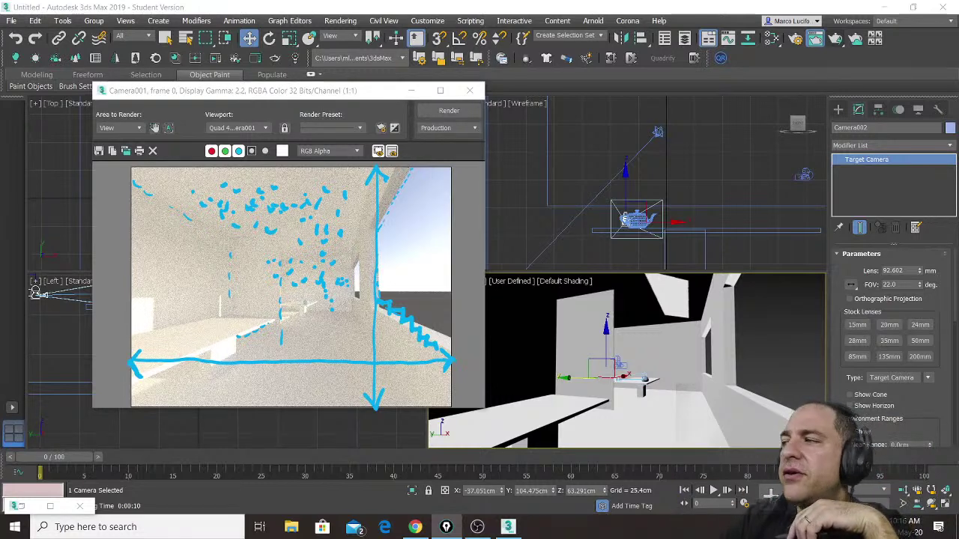
pyautogui.hotkey('ctrl', 'shift', '7')
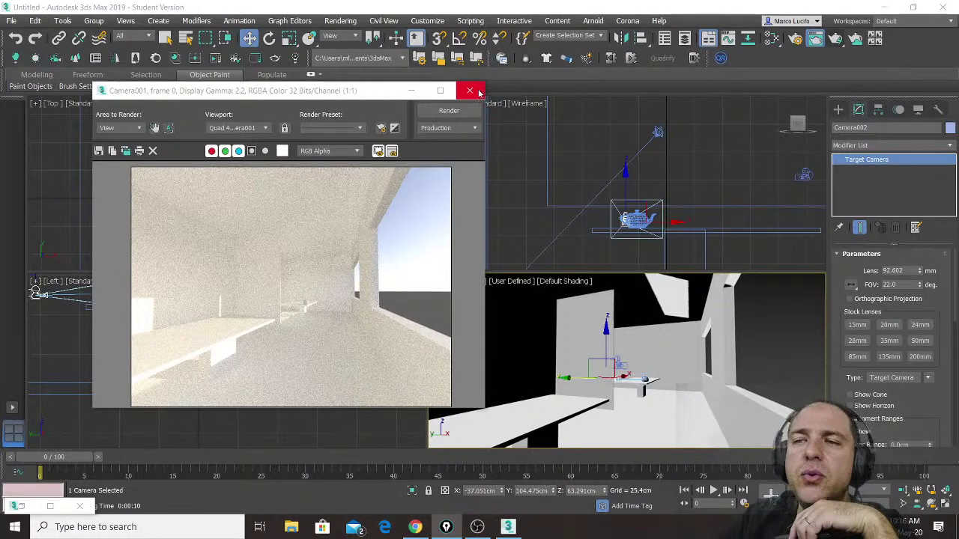
# Open the Render Setup and bring the common Output Size settings into view.
pyautogui.click(348, 25)
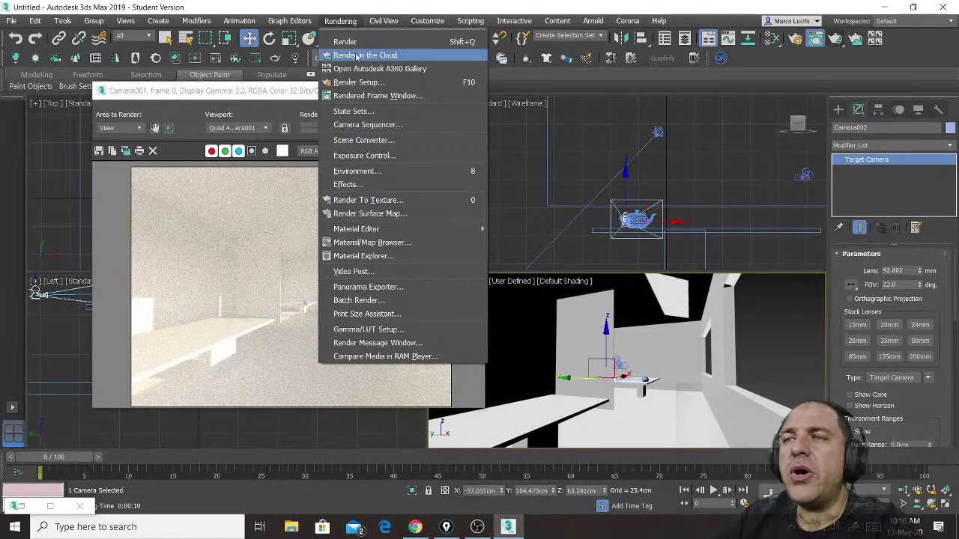
pyautogui.click(387, 84)
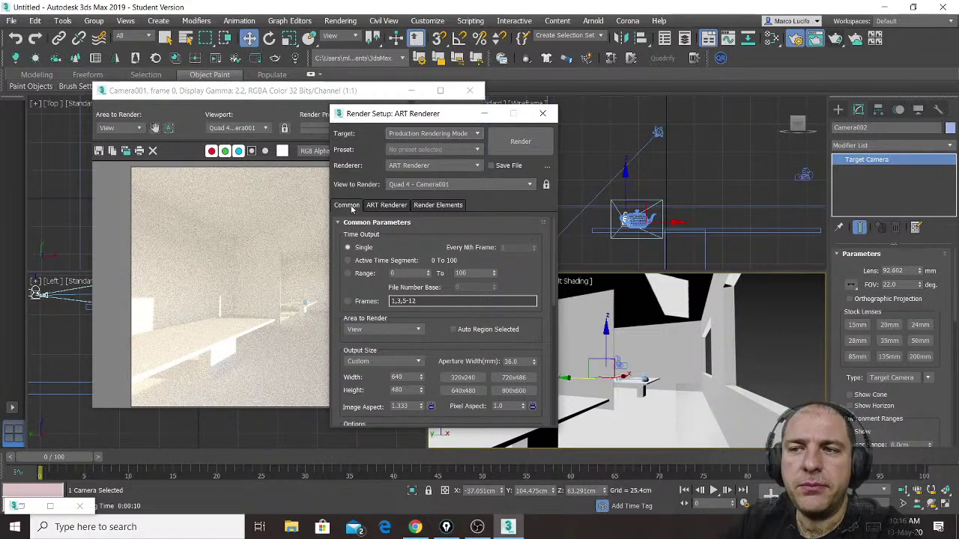
pyautogui.moveTo(447, 342); pyautogui.dragTo(450, 300)
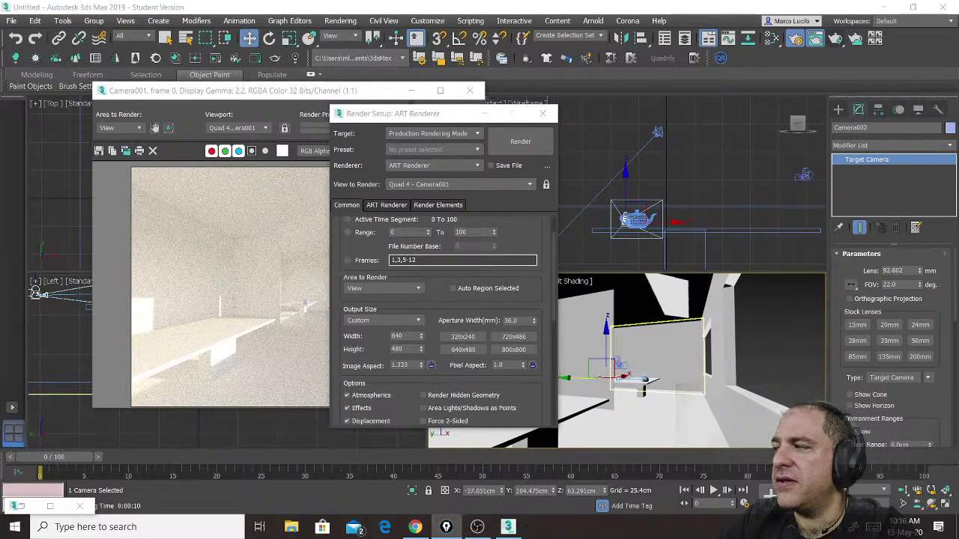
# Circle the Output Size settings and annotate the rendered image's height with a vertical double-headed arrow.
pyautogui.moveTo(337, 308)
pyautogui.mouseDown()
pyautogui.moveTo(335, 365)
pyautogui.moveTo(414, 367)
pyautogui.moveTo(443, 350)
pyautogui.moveTo(434, 313)
pyautogui.moveTo(337, 309)
pyautogui.mouseUp()
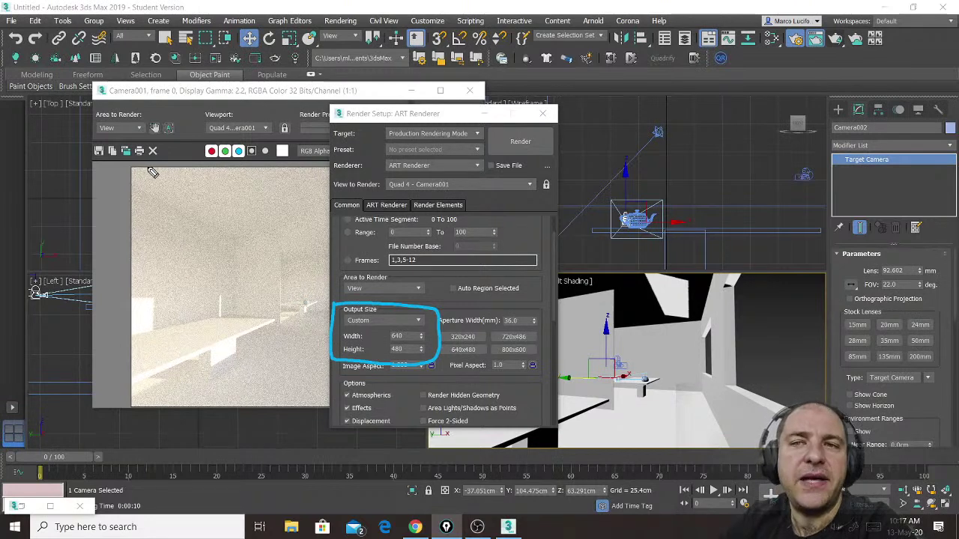
pyautogui.moveTo(150, 169)
pyautogui.mouseDown()
pyautogui.moveTo(150, 407)
pyautogui.moveTo(142, 397)
pyautogui.moveTo(155, 405)
pyautogui.mouseUp()
pyautogui.moveTo(142, 177); pyautogui.dragTo(153, 171)
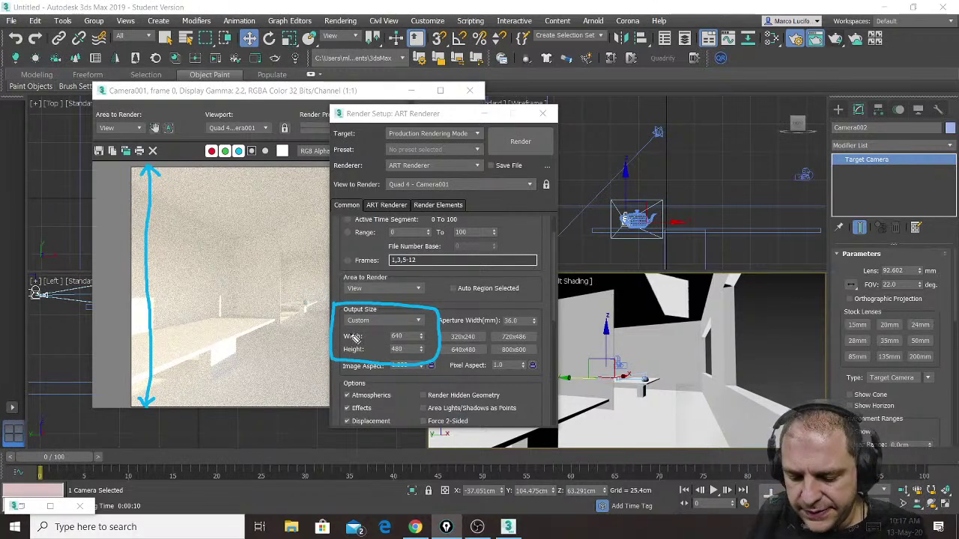
# Handwrite 1600 and 1200 over the output width and height, and clear the annotations.
pyautogui.moveTo(350, 338); pyautogui.dragTo(365, 333)
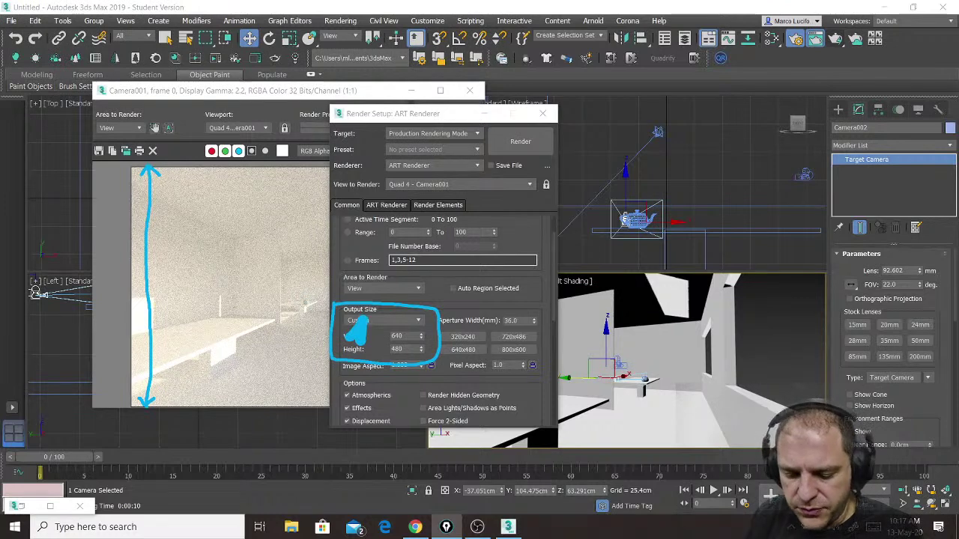
pyautogui.hotkey('ctrl', 'z')
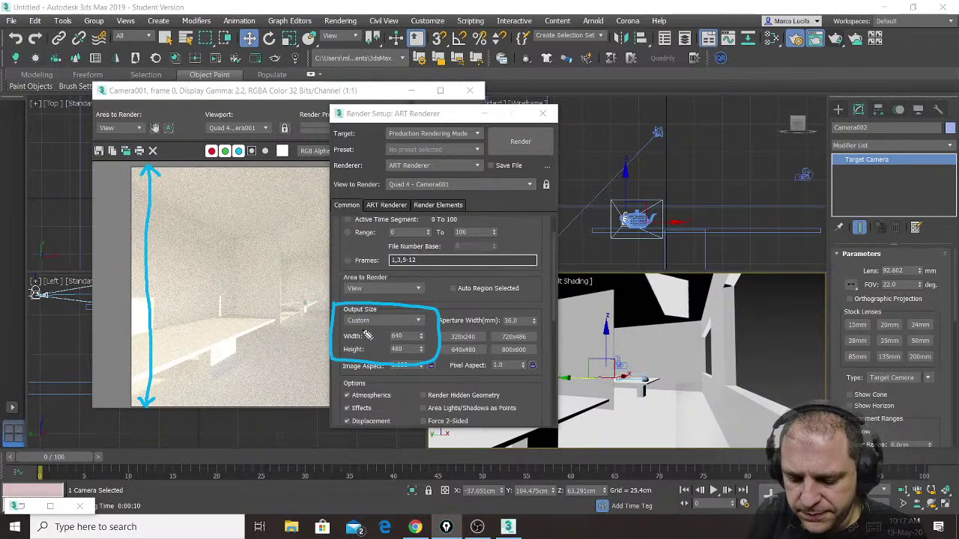
pyautogui.moveTo(367, 335); pyautogui.dragTo(412, 323)
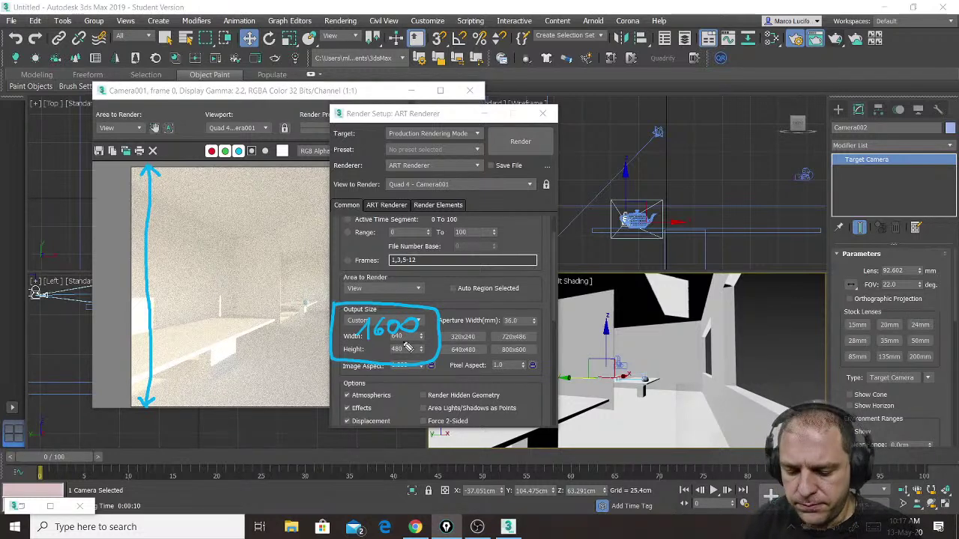
pyautogui.moveTo(367, 352)
pyautogui.mouseDown()
pyautogui.moveTo(394, 358)
pyautogui.moveTo(397, 347)
pyautogui.moveTo(415, 346)
pyautogui.mouseUp()
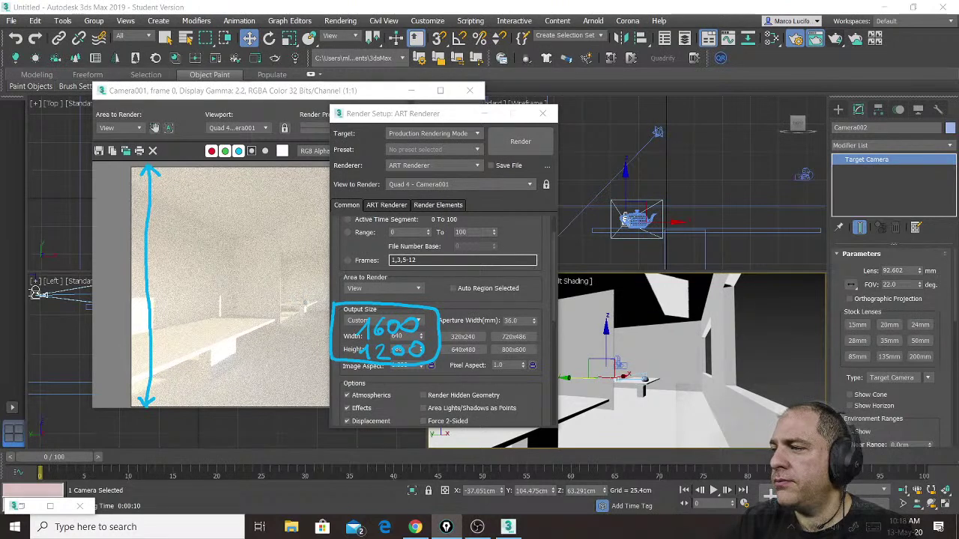
pyautogui.press('Escape')
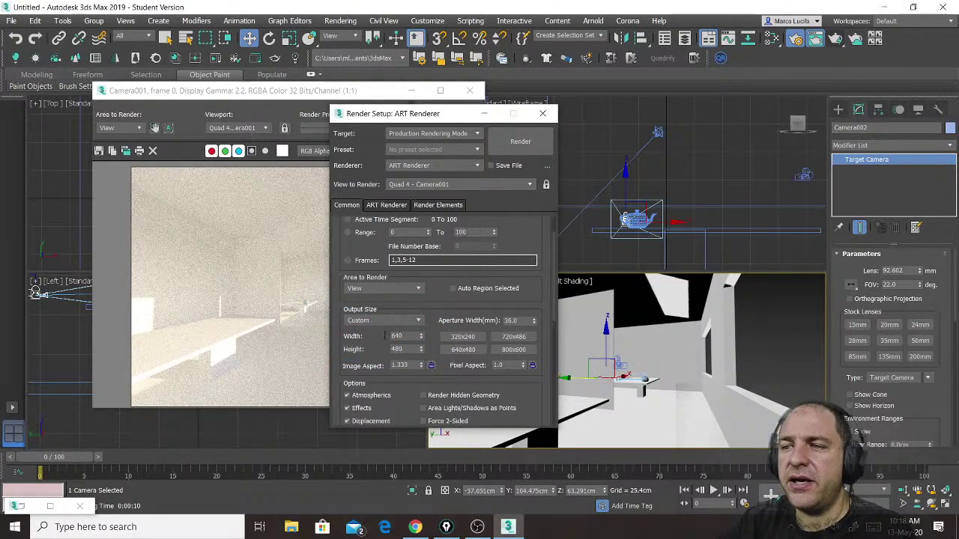
# Set the render output size to a width of 1600 and a height of 1200.
pyautogui.moveTo(404, 336); pyautogui.dragTo(384, 336)
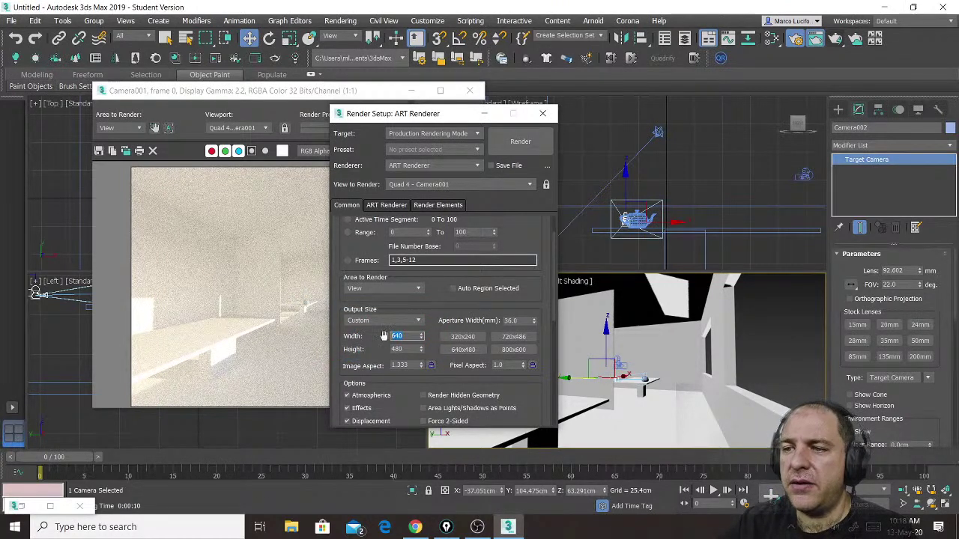
pyautogui.write('1600')
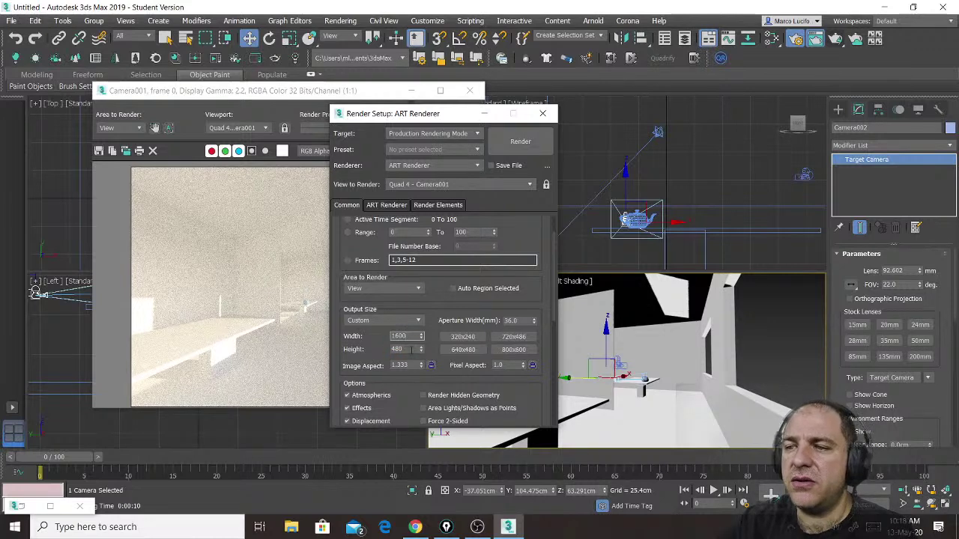
pyautogui.press('Tab')
pyautogui.write('1200')
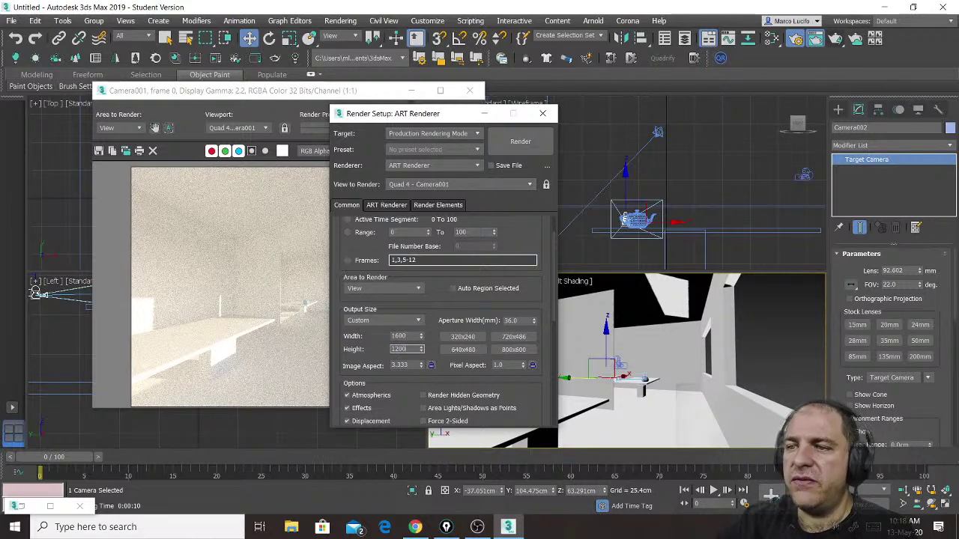
pyautogui.press('Return')
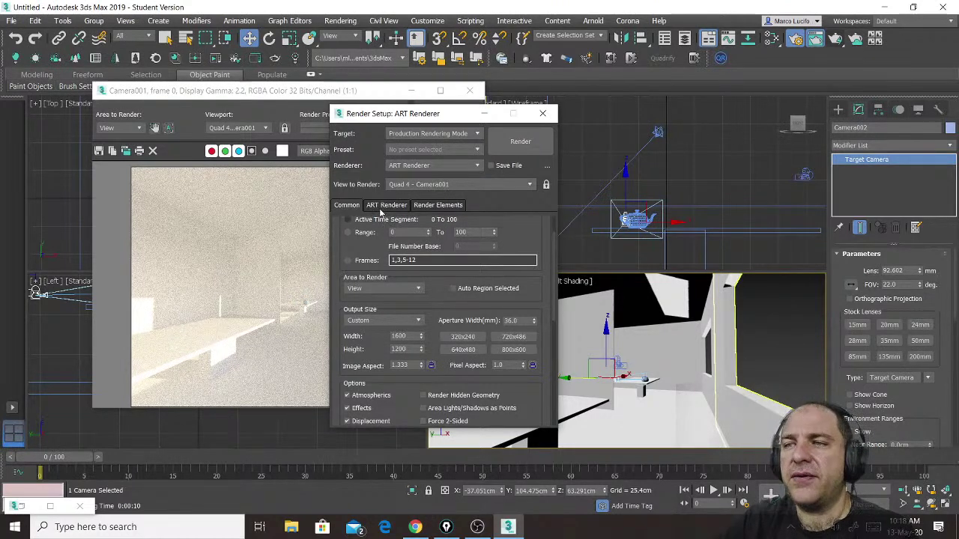
# Raise the ART render quality to High (32.9 dB) and enable noise filtering with a strength of 75%.
pyautogui.click(385, 206)
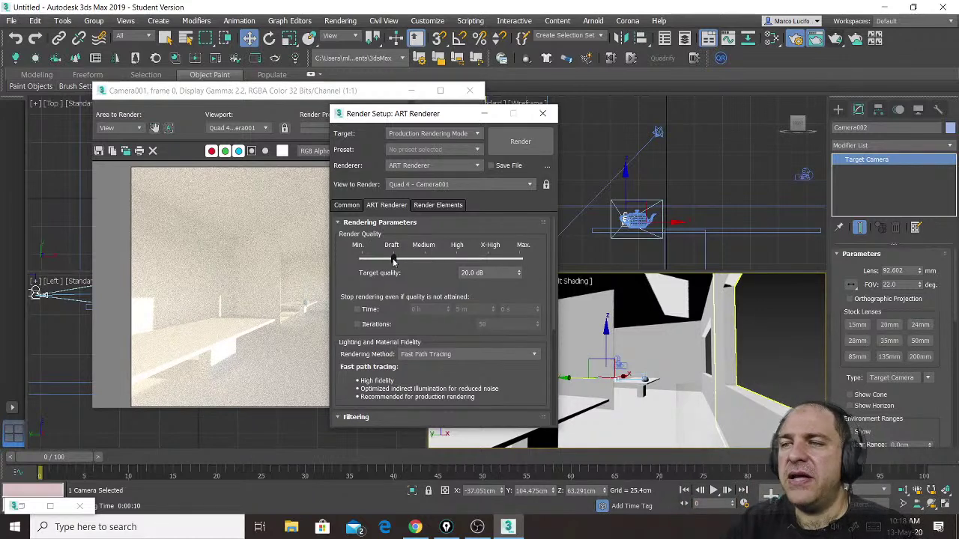
pyautogui.moveTo(393, 260); pyautogui.dragTo(459, 262)
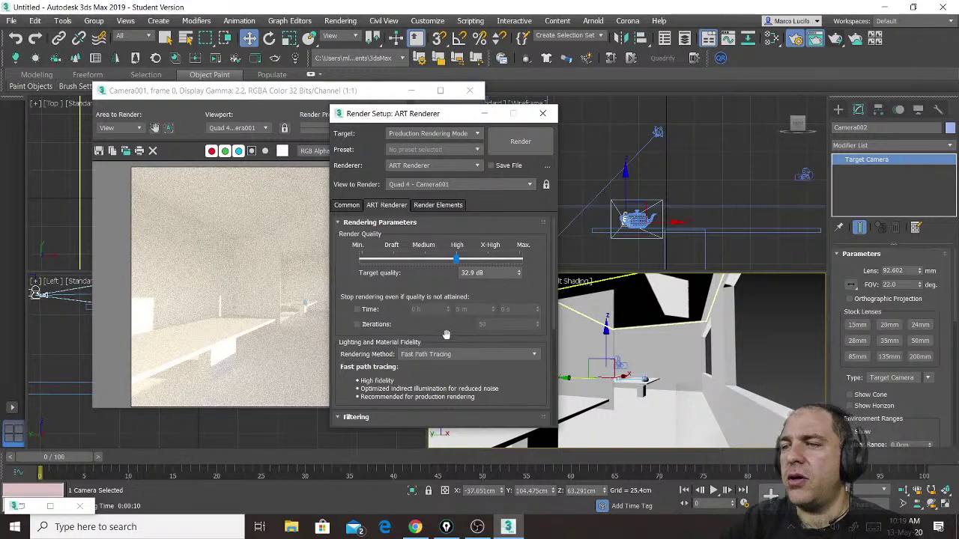
pyautogui.moveTo(446, 334); pyautogui.dragTo(442, 260)
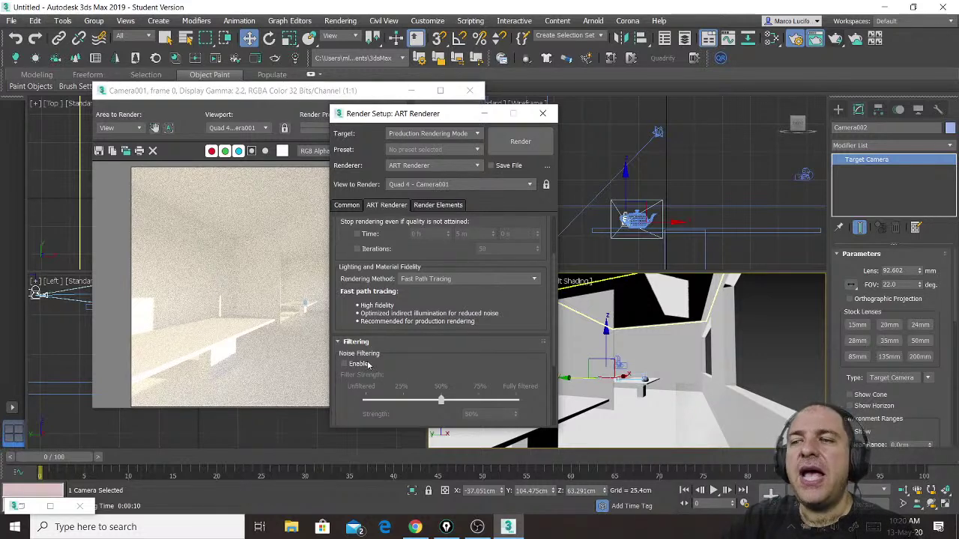
pyautogui.moveTo(429, 353); pyautogui.dragTo(429, 312)
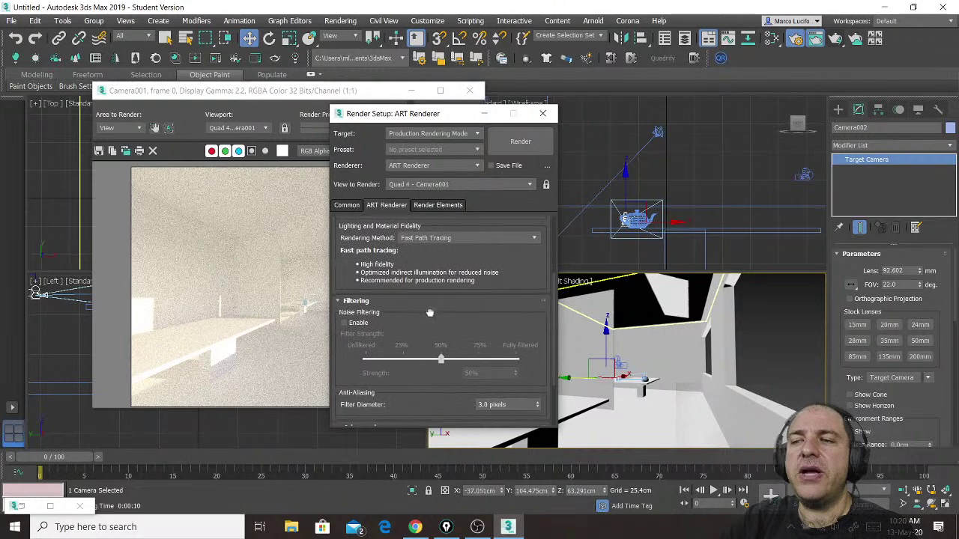
pyautogui.click(350, 325)
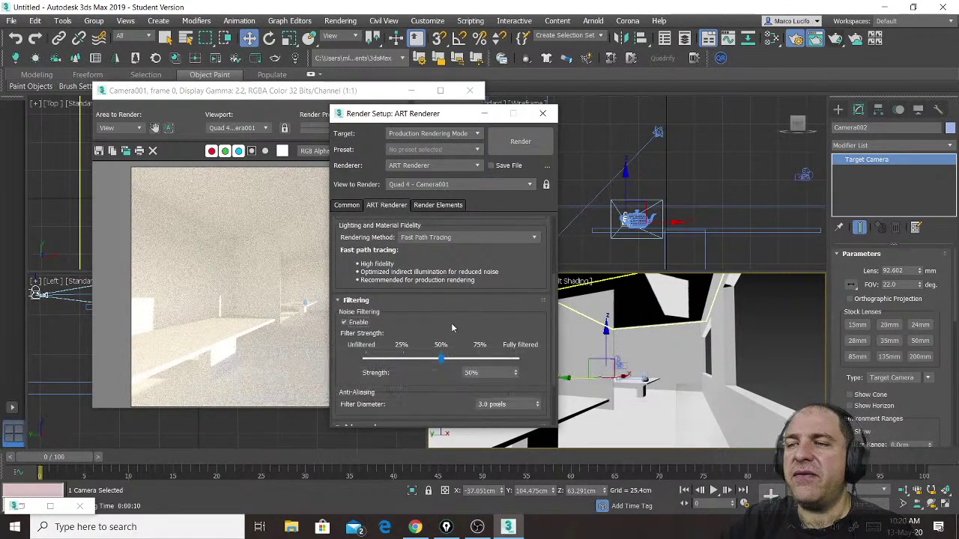
pyautogui.moveTo(442, 361); pyautogui.dragTo(480, 363)
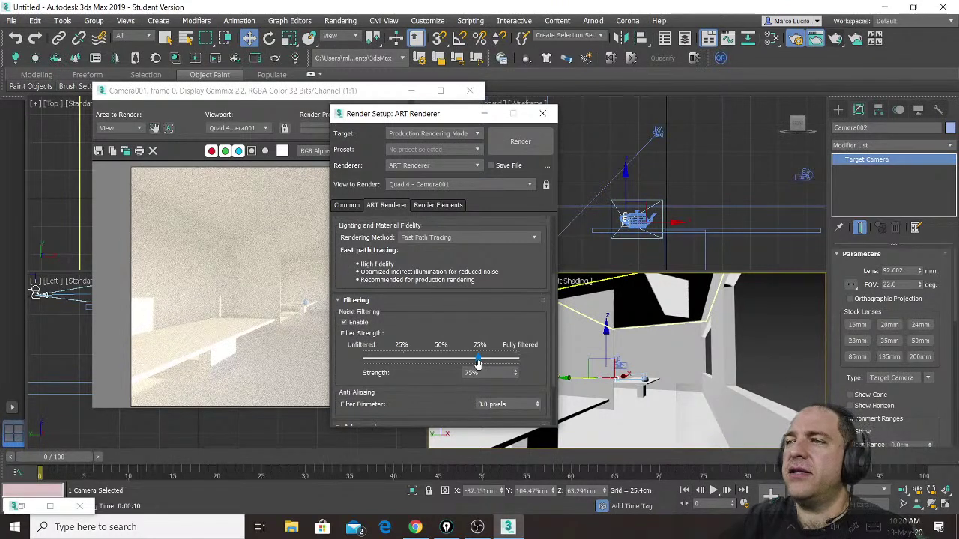
# Place the Render Setup window beside the rendered image and handwrite TIME with an upward arrow over the image.
pyautogui.moveTo(451, 114); pyautogui.dragTo(610, 94)
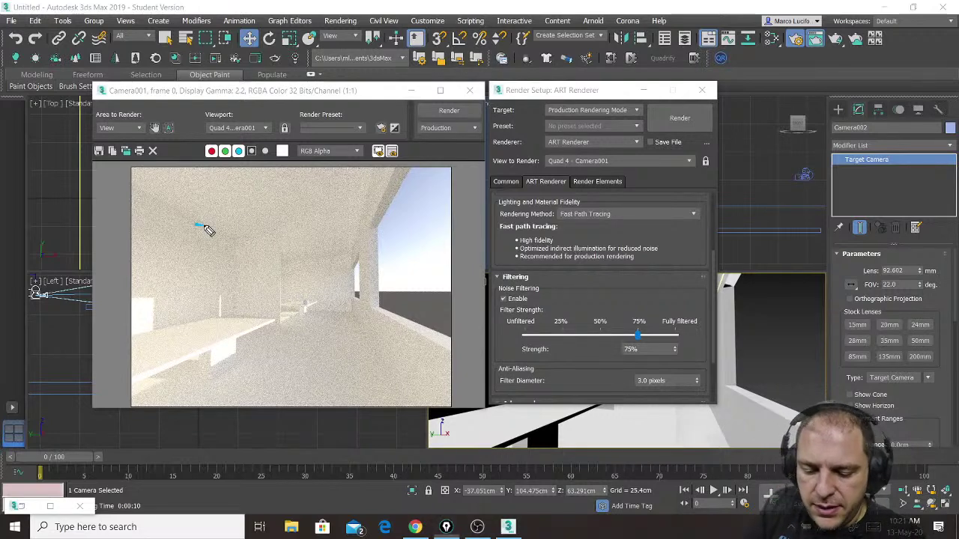
pyautogui.moveTo(195, 225)
pyautogui.mouseDown()
pyautogui.moveTo(258, 222)
pyautogui.moveTo(229, 280)
pyautogui.mouseUp()
pyautogui.moveTo(283, 217); pyautogui.dragTo(279, 274)
pyautogui.moveTo(307, 274)
pyautogui.mouseDown()
pyautogui.moveTo(311, 247)
pyautogui.moveTo(338, 250)
pyautogui.moveTo(345, 266)
pyautogui.mouseUp()
pyautogui.moveTo(380, 214)
pyautogui.mouseDown()
pyautogui.moveTo(387, 262)
pyautogui.moveTo(399, 258)
pyautogui.mouseUp()
pyautogui.moveTo(352, 245)
pyautogui.mouseDown()
pyautogui.moveTo(395, 234)
pyautogui.moveTo(395, 211)
pyautogui.mouseUp()
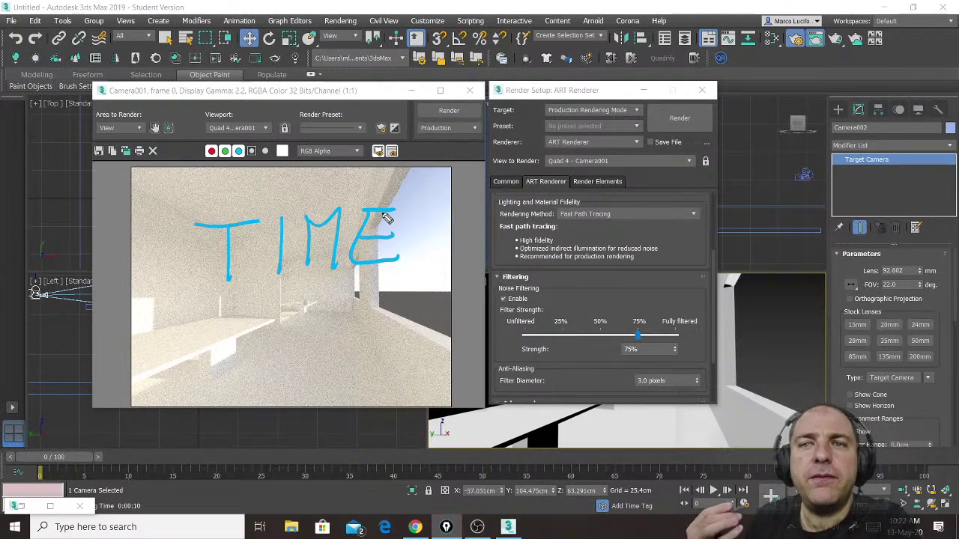
pyautogui.moveTo(427, 239)
pyautogui.mouseDown()
pyautogui.moveTo(428, 172)
pyautogui.moveTo(441, 185)
pyautogui.mouseUp()
# Handwrite QUALITY above the upward arrow and draw a rising diagonal line through the word TIME.
pyautogui.moveTo(312, 128)
pyautogui.mouseDown()
pyautogui.moveTo(339, 147)
pyautogui.moveTo(371, 125)
pyautogui.moveTo(398, 147)
pyautogui.mouseUp()
pyautogui.moveTo(409, 112)
pyautogui.mouseDown()
pyautogui.moveTo(425, 150)
pyautogui.moveTo(432, 147)
pyautogui.mouseUp()
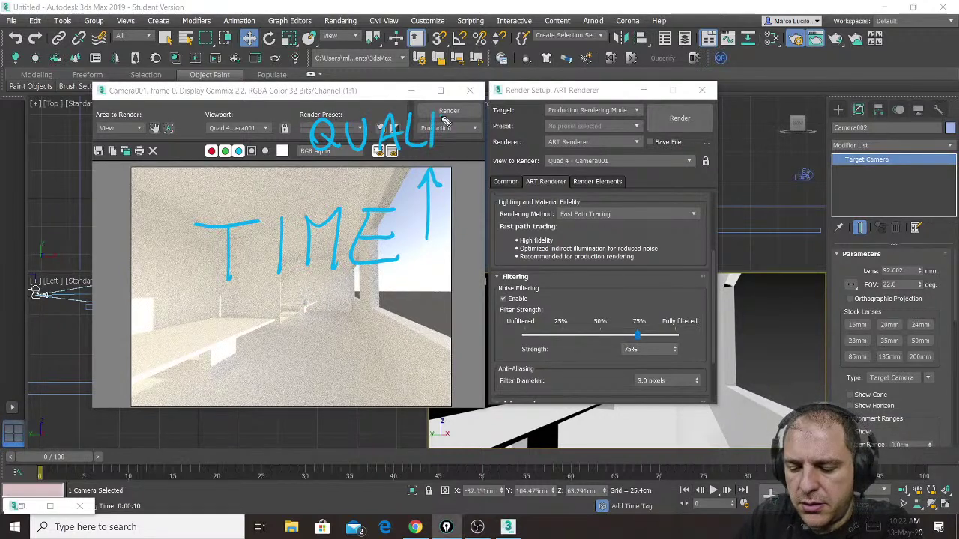
pyautogui.moveTo(440, 112); pyautogui.dragTo(462, 110)
pyautogui.moveTo(451, 112)
pyautogui.mouseDown()
pyautogui.moveTo(448, 147)
pyautogui.moveTo(477, 134)
pyautogui.moveTo(465, 160)
pyautogui.mouseUp()
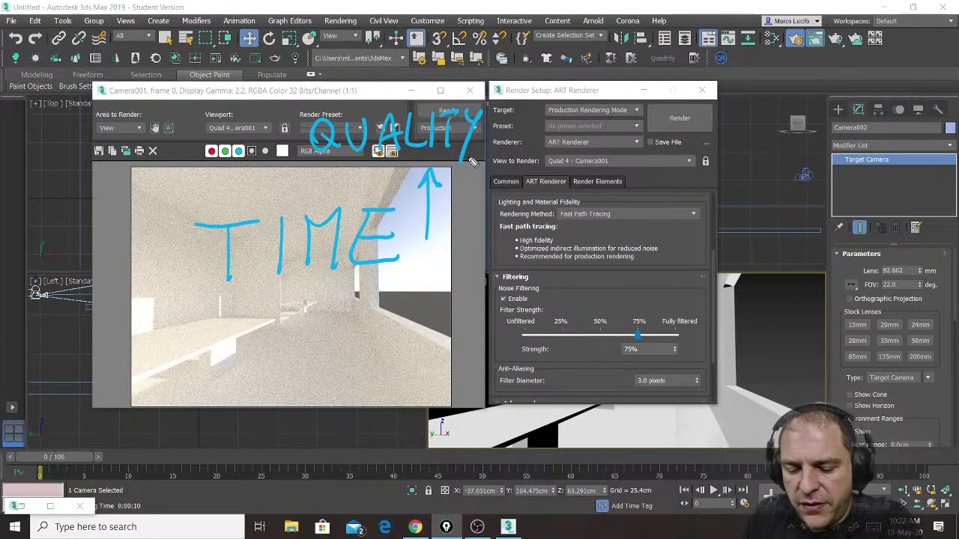
pyautogui.moveTo(197, 304); pyautogui.dragTo(420, 174)
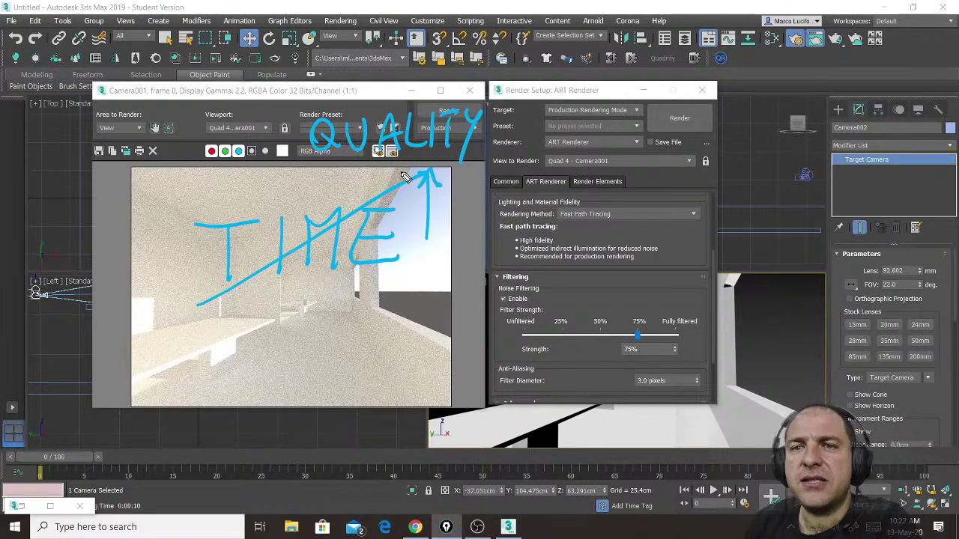
# Handwrite 30' below the word TIME, circle it, and draw a curved arrow from the circle up to QUALITY.
pyautogui.moveTo(283, 346)
pyautogui.mouseDown()
pyautogui.moveTo(295, 371)
pyautogui.moveTo(280, 394)
pyautogui.mouseUp()
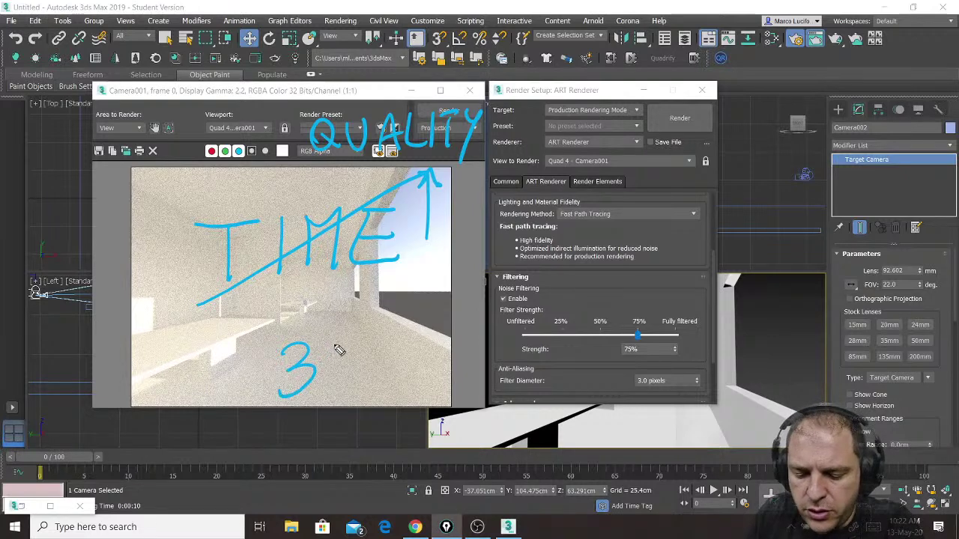
pyautogui.moveTo(336, 348); pyautogui.dragTo(358, 342)
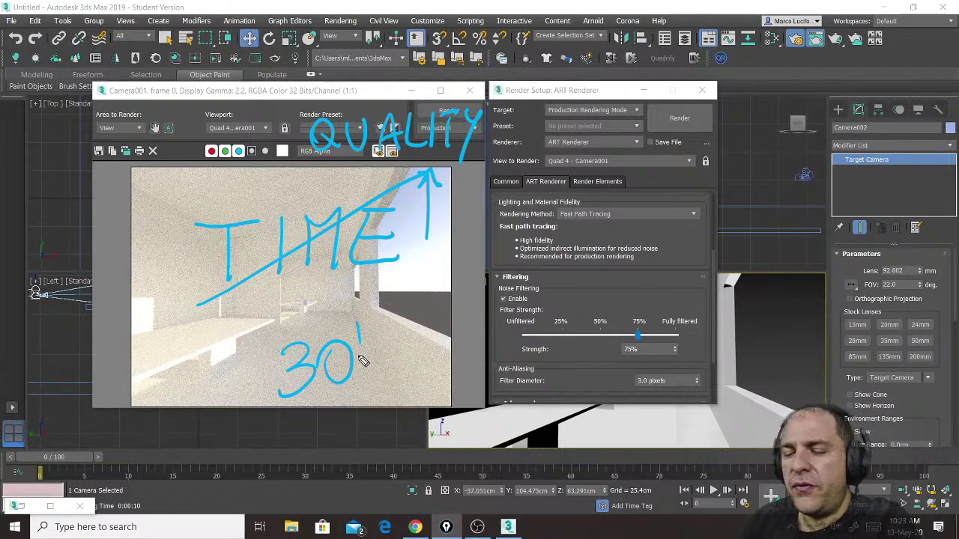
pyautogui.moveTo(331, 316)
pyautogui.mouseDown()
pyautogui.moveTo(397, 348)
pyautogui.moveTo(330, 313)
pyautogui.mouseUp()
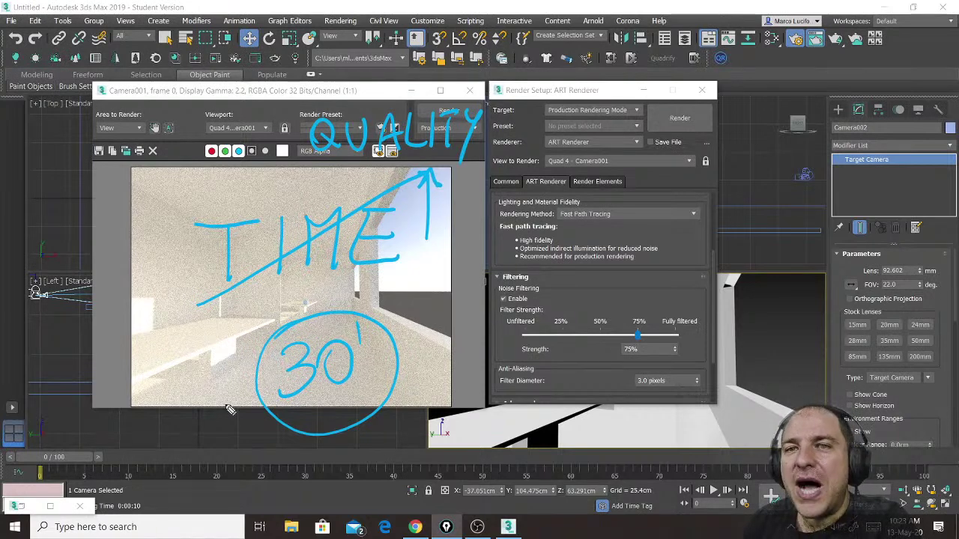
pyautogui.moveTo(397, 354)
pyautogui.mouseDown()
pyautogui.moveTo(490, 278)
pyautogui.moveTo(468, 183)
pyautogui.mouseUp()
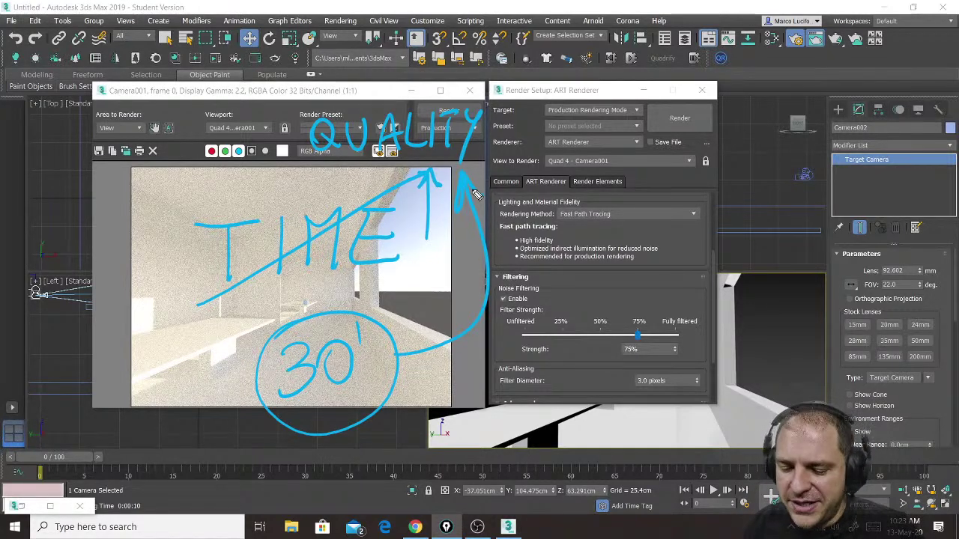
# Draw a second arrow from the circled 30' leading to a handwritten dollar sign and the letters CPU.
pyautogui.moveTo(514, 513); pyautogui.dragTo(641, 517)
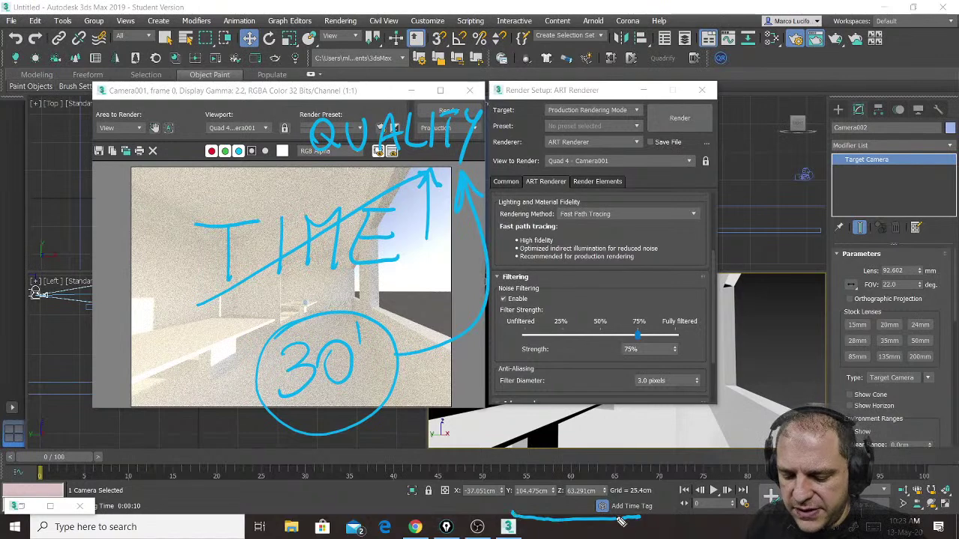
pyautogui.click(562, 516)
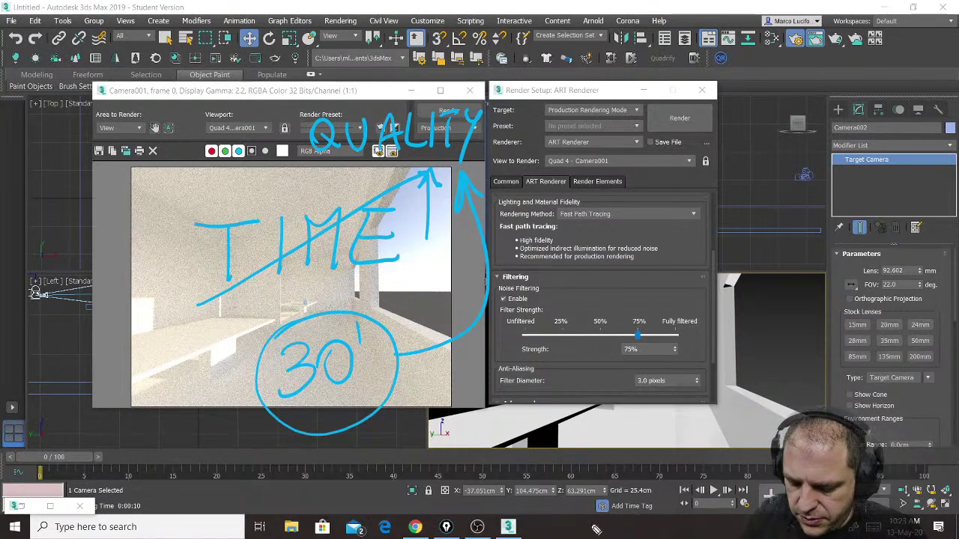
pyautogui.moveTo(395, 391)
pyautogui.mouseDown()
pyautogui.moveTo(504, 386)
pyautogui.moveTo(477, 402)
pyautogui.mouseUp()
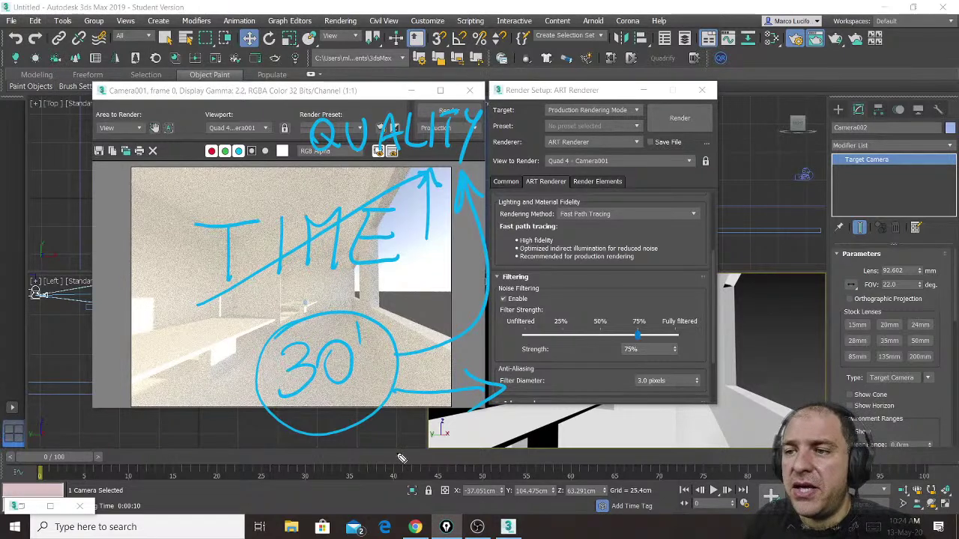
pyautogui.moveTo(577, 359)
pyautogui.mouseDown()
pyautogui.moveTo(560, 364)
pyautogui.moveTo(546, 399)
pyautogui.mouseUp()
pyautogui.moveTo(556, 345)
pyautogui.mouseDown()
pyautogui.moveTo(555, 416)
pyautogui.moveTo(565, 412)
pyautogui.mouseUp()
pyautogui.moveTo(640, 370)
pyautogui.mouseDown()
pyautogui.moveTo(635, 401)
pyautogui.moveTo(652, 406)
pyautogui.moveTo(655, 386)
pyautogui.moveTo(699, 367)
pyautogui.mouseUp()
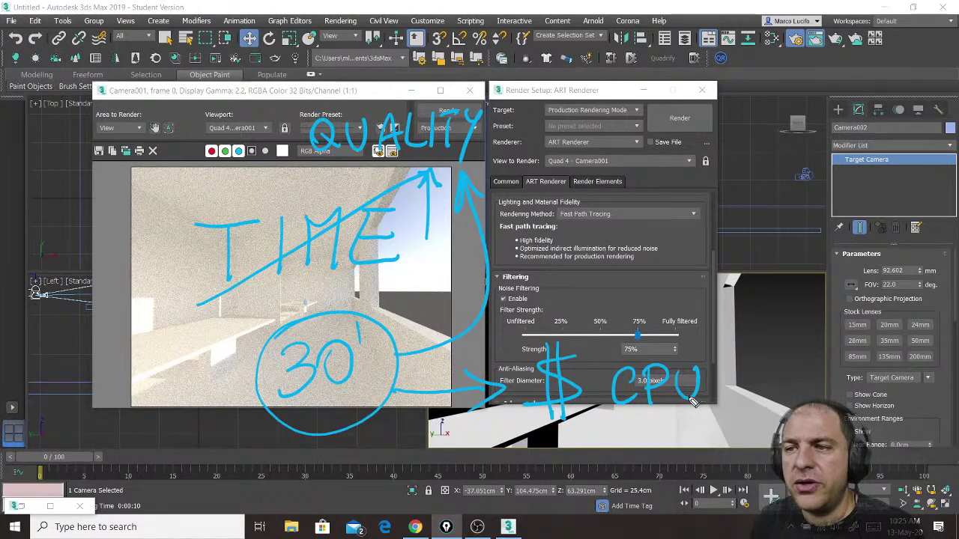
# Clear all annotations and handwrite MAY 20th over the rendered image with a thicker pen.
pyautogui.hotkey('ctrl', 'shift', '7')
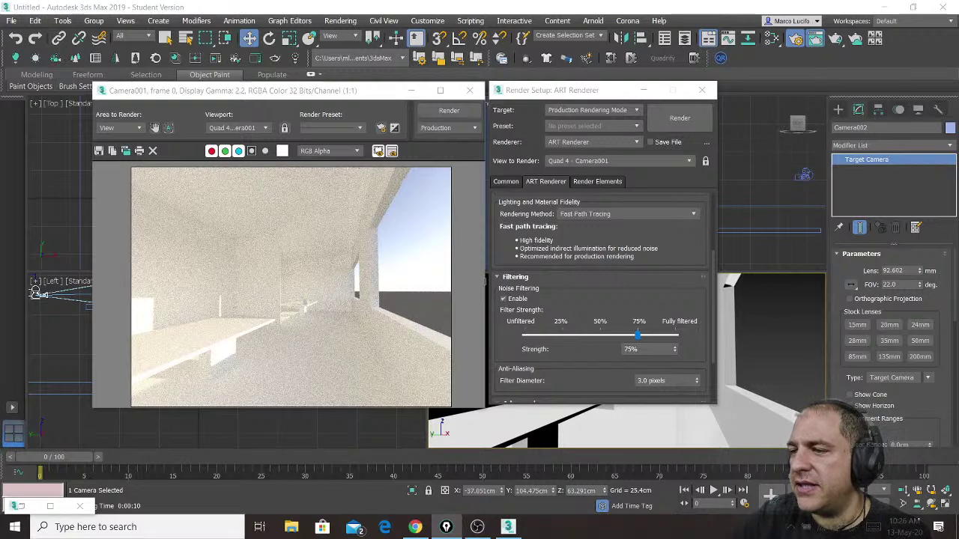
pyautogui.click(906, 527)
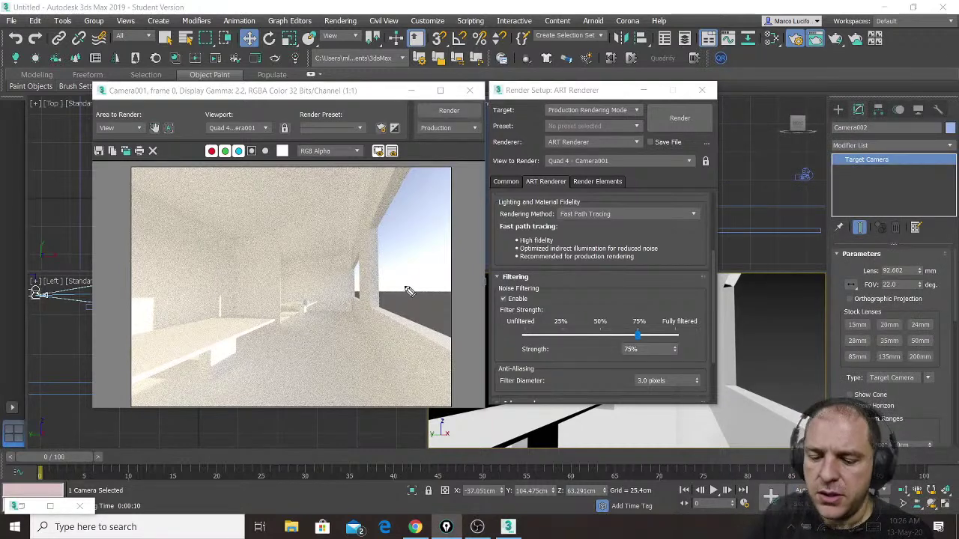
pyautogui.moveTo(169, 180)
pyautogui.mouseDown()
pyautogui.moveTo(188, 209)
pyautogui.moveTo(214, 180)
pyautogui.moveTo(299, 200)
pyautogui.moveTo(327, 231)
pyautogui.moveTo(387, 203)
pyautogui.moveTo(469, 210)
pyautogui.mouseUp()
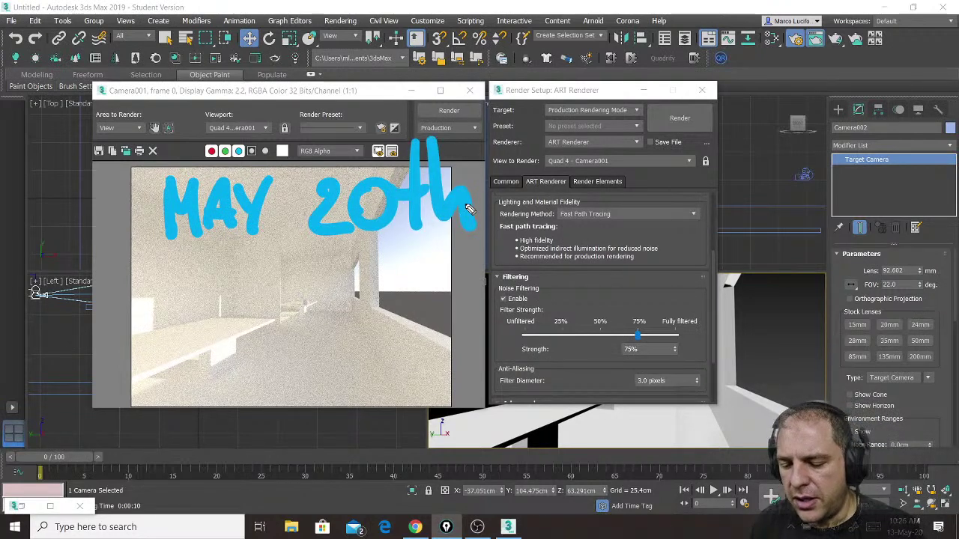
# Handwrite FINAL REVISION on two lines beside MAY 20th, over the Render Setup window.
pyautogui.moveTo(541, 153)
pyautogui.mouseDown()
pyautogui.moveTo(535, 214)
pyautogui.moveTo(573, 147)
pyautogui.mouseUp()
pyautogui.moveTo(529, 185); pyautogui.dragTo(564, 180)
pyautogui.moveTo(571, 180)
pyautogui.mouseDown()
pyautogui.moveTo(576, 217)
pyautogui.moveTo(590, 183)
pyautogui.mouseUp()
pyautogui.moveTo(598, 184)
pyautogui.mouseDown()
pyautogui.moveTo(600, 218)
pyautogui.moveTo(648, 172)
pyautogui.moveTo(685, 208)
pyautogui.mouseUp()
pyautogui.moveTo(678, 161); pyautogui.dragTo(716, 196)
pyautogui.moveTo(558, 231)
pyautogui.mouseDown()
pyautogui.moveTo(552, 249)
pyautogui.moveTo(577, 276)
pyautogui.mouseUp()
pyautogui.moveTo(599, 236)
pyautogui.mouseDown()
pyautogui.moveTo(592, 266)
pyautogui.moveTo(624, 272)
pyautogui.mouseUp()
pyautogui.moveTo(629, 229)
pyautogui.mouseDown()
pyautogui.moveTo(653, 219)
pyautogui.moveTo(665, 262)
pyautogui.mouseUp()
pyautogui.moveTo(708, 221)
pyautogui.mouseDown()
pyautogui.moveTo(719, 247)
pyautogui.moveTo(700, 261)
pyautogui.mouseUp()
pyautogui.moveTo(738, 217)
pyautogui.mouseDown()
pyautogui.moveTo(737, 262)
pyautogui.moveTo(762, 218)
pyautogui.mouseUp()
pyautogui.moveTo(787, 223)
pyautogui.mouseDown()
pyautogui.moveTo(787, 266)
pyautogui.moveTo(825, 194)
pyautogui.mouseUp()
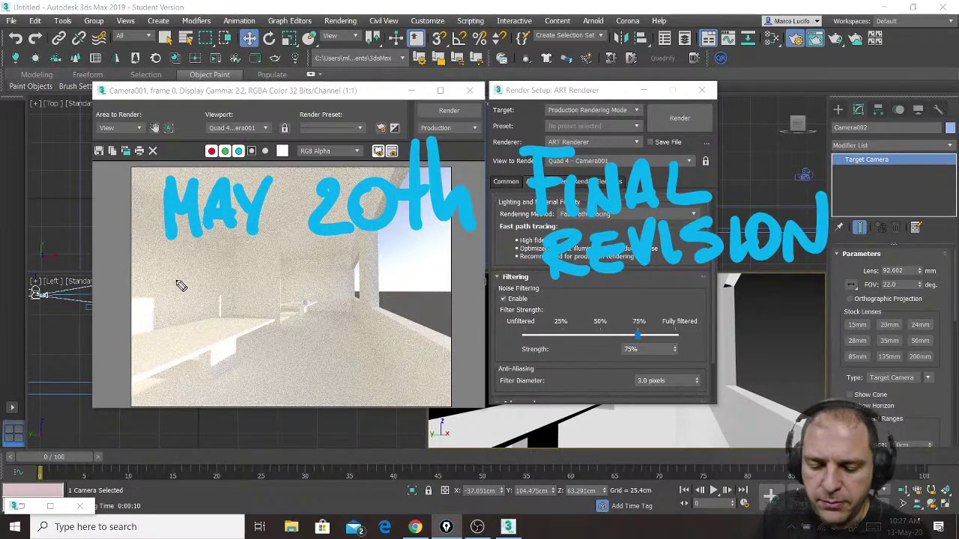
# Handwrite + 1 WEEK below MAY 20th over the rendered image.
pyautogui.moveTo(176, 275); pyautogui.dragTo(179, 356)
pyautogui.moveTo(147, 330); pyautogui.dragTo(210, 322)
pyautogui.moveTo(256, 277); pyautogui.dragTo(259, 345)
pyautogui.moveTo(308, 278)
pyautogui.mouseDown()
pyautogui.moveTo(317, 323)
pyautogui.moveTo(349, 269)
pyautogui.moveTo(395, 347)
pyautogui.mouseUp()
pyautogui.moveTo(353, 313); pyautogui.dragTo(387, 316)
pyautogui.moveTo(354, 277)
pyautogui.mouseDown()
pyautogui.moveTo(391, 279)
pyautogui.moveTo(442, 349)
pyautogui.mouseUp()
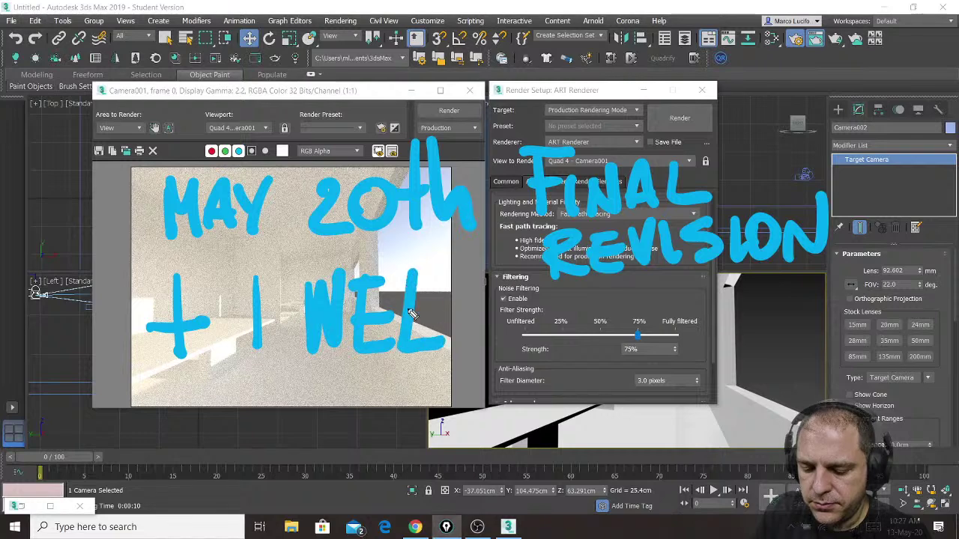
pyautogui.moveTo(409, 313); pyautogui.dragTo(443, 312)
pyautogui.moveTo(399, 279)
pyautogui.mouseDown()
pyautogui.moveTo(442, 279)
pyautogui.moveTo(461, 357)
pyautogui.mouseUp()
pyautogui.moveTo(518, 277)
pyautogui.mouseDown()
pyautogui.moveTo(487, 333)
pyautogui.moveTo(503, 345)
pyautogui.mouseUp()
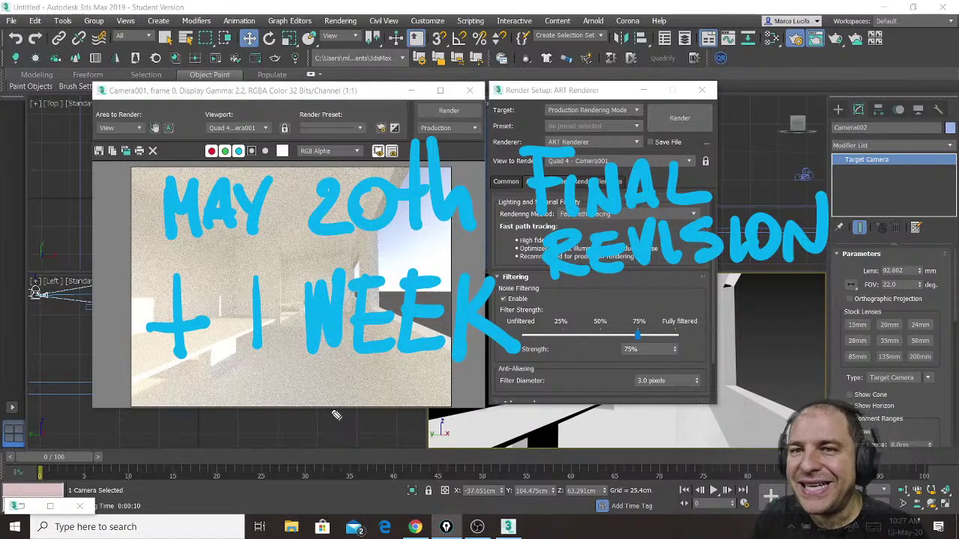
# Handwrite 27th below + 1 WEEK and circle it with a bold ellipse.
pyautogui.moveTo(314, 411); pyautogui.dragTo(364, 455)
pyautogui.moveTo(356, 409)
pyautogui.mouseDown()
pyautogui.moveTo(379, 459)
pyautogui.moveTo(412, 429)
pyautogui.mouseUp()
pyautogui.click(438, 452)
pyautogui.moveTo(436, 363)
pyautogui.mouseDown()
pyautogui.moveTo(433, 442)
pyautogui.moveTo(457, 418)
pyautogui.mouseUp()
pyautogui.moveTo(480, 368); pyautogui.dragTo(465, 447)
pyautogui.moveTo(468, 428); pyautogui.dragTo(516, 454)
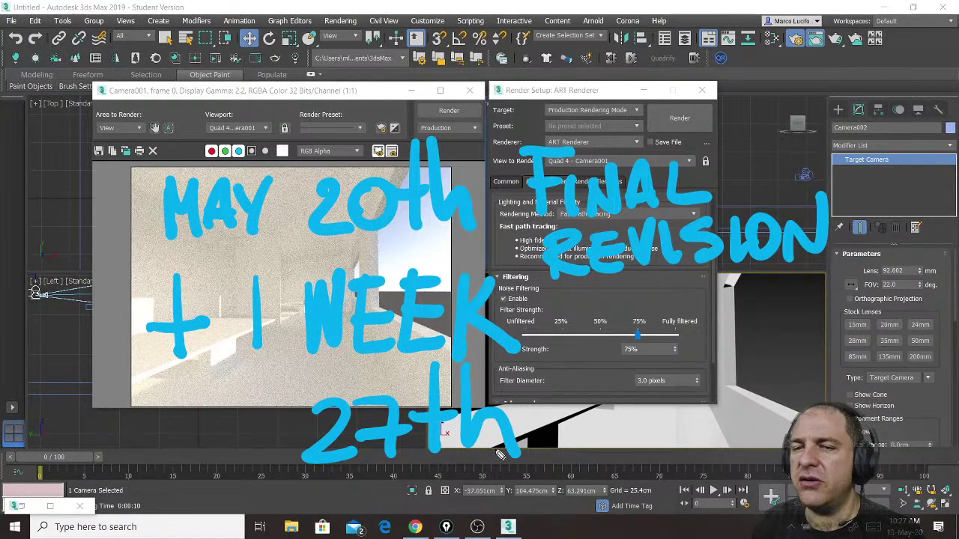
pyautogui.moveTo(584, 513)
pyautogui.mouseDown()
pyautogui.moveTo(401, 513)
pyautogui.moveTo(589, 441)
pyautogui.moveTo(298, 514)
pyautogui.moveTo(475, 349)
pyautogui.moveTo(370, 528)
pyautogui.moveTo(468, 341)
pyautogui.mouseUp()
# Draw a closed padlock beside the circled 27th and handwrite the time 11:00 beside it.
pyautogui.moveTo(663, 384)
pyautogui.mouseDown()
pyautogui.moveTo(657, 450)
pyautogui.moveTo(749, 428)
pyautogui.moveTo(678, 374)
pyautogui.moveTo(725, 331)
pyautogui.moveTo(738, 375)
pyautogui.mouseUp()
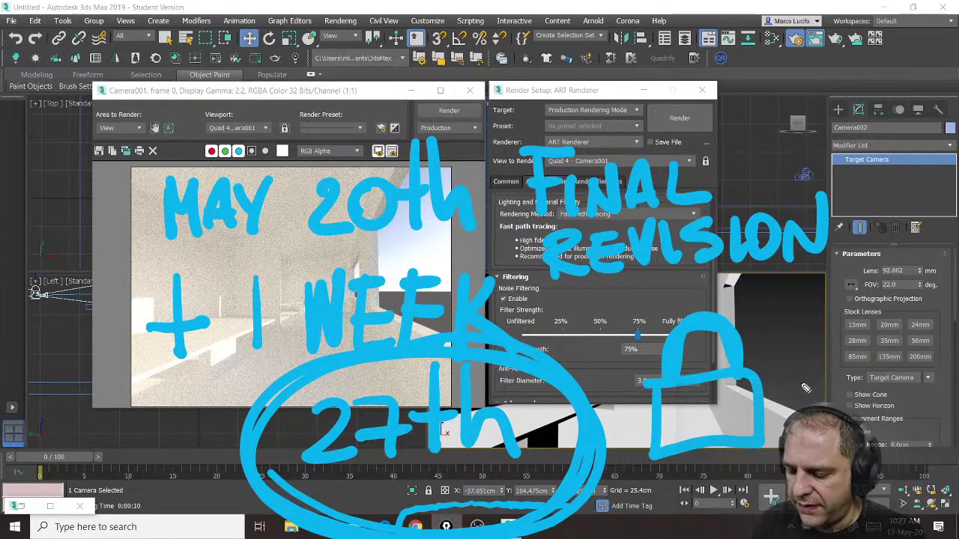
pyautogui.moveTo(801, 360); pyautogui.dragTo(805, 412)
pyautogui.moveTo(835, 362); pyautogui.dragTo(840, 414)
pyautogui.click(859, 361)
pyautogui.click(863, 416)
pyautogui.moveTo(888, 361)
pyautogui.mouseDown()
pyautogui.moveTo(910, 366)
pyautogui.moveTo(889, 363)
pyautogui.mouseUp()
pyautogui.moveTo(937, 366)
pyautogui.mouseDown()
pyautogui.moveTo(955, 375)
pyautogui.moveTo(935, 365)
pyautogui.mouseUp()
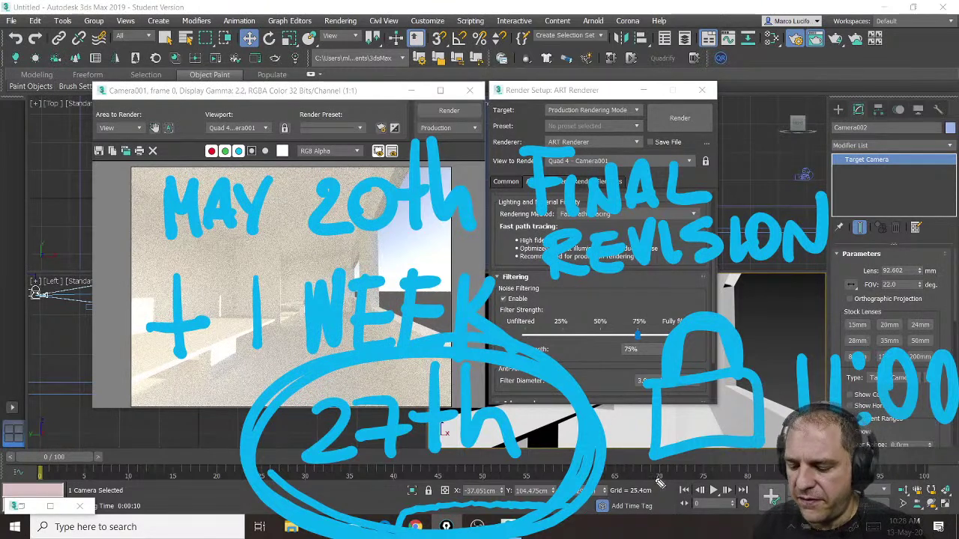
# Handwrite DEADLINE beneath the padlock and the 11:00 time.
pyautogui.moveTo(659, 478); pyautogui.dragTo(657, 517)
pyautogui.moveTo(649, 477)
pyautogui.mouseDown()
pyautogui.moveTo(694, 491)
pyautogui.moveTo(656, 517)
pyautogui.mouseUp()
pyautogui.moveTo(707, 472); pyautogui.dragTo(735, 503)
pyautogui.moveTo(704, 490)
pyautogui.mouseDown()
pyautogui.moveTo(732, 487)
pyautogui.moveTo(735, 472)
pyautogui.mouseUp()
pyautogui.moveTo(751, 466); pyautogui.dragTo(749, 511)
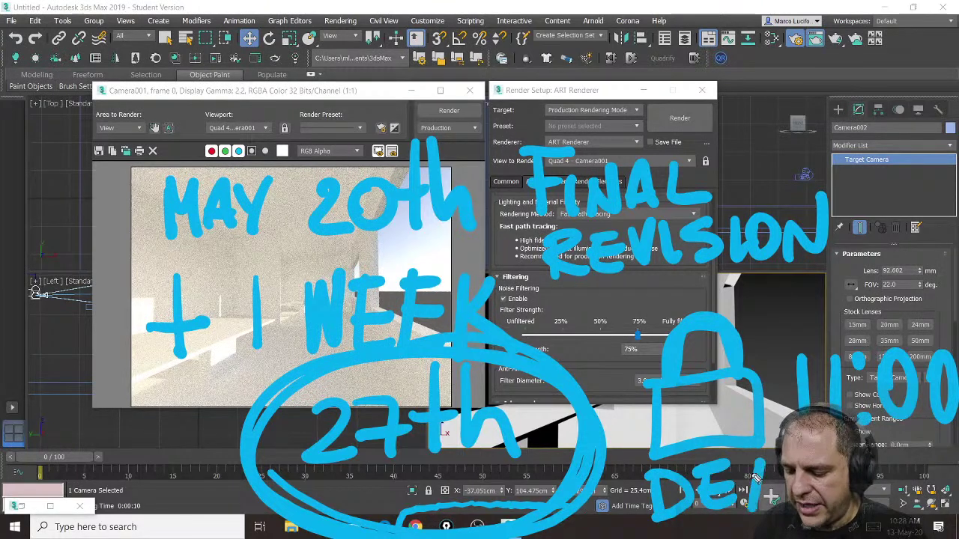
pyautogui.moveTo(913, 480)
pyautogui.mouseDown()
pyautogui.moveTo(914, 458)
pyautogui.moveTo(941, 446)
pyautogui.moveTo(947, 479)
pyautogui.mouseUp()
pyautogui.moveTo(956, 458); pyautogui.dragTo(938, 452)
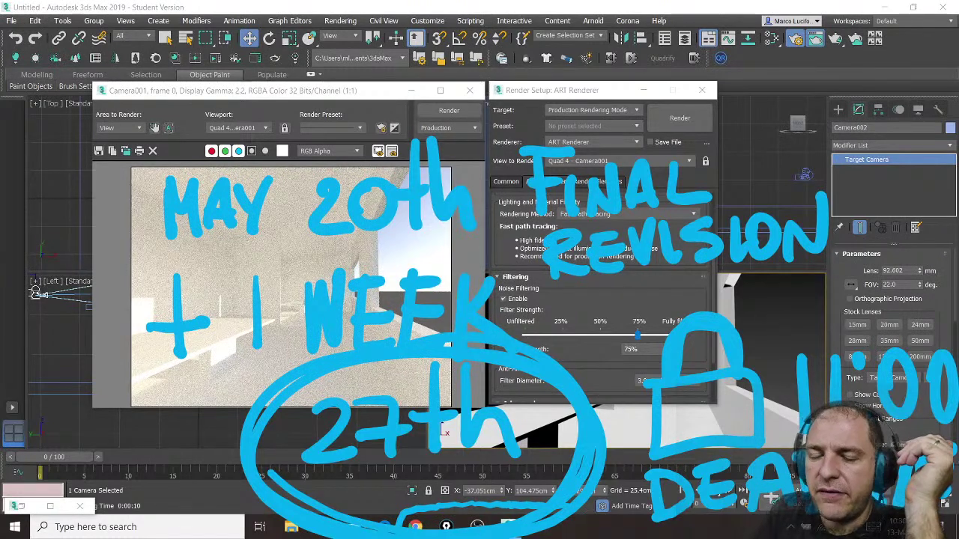
# Handwrite 2Hrs above FINAL REVISION, across the main toolbar area.
pyautogui.moveTo(442, 33); pyautogui.dragTo(501, 89)
pyautogui.moveTo(533, 4)
pyautogui.mouseDown()
pyautogui.moveTo(530, 82)
pyautogui.moveTo(570, 53)
pyautogui.mouseUp()
pyautogui.moveTo(583, 4); pyautogui.dragTo(577, 84)
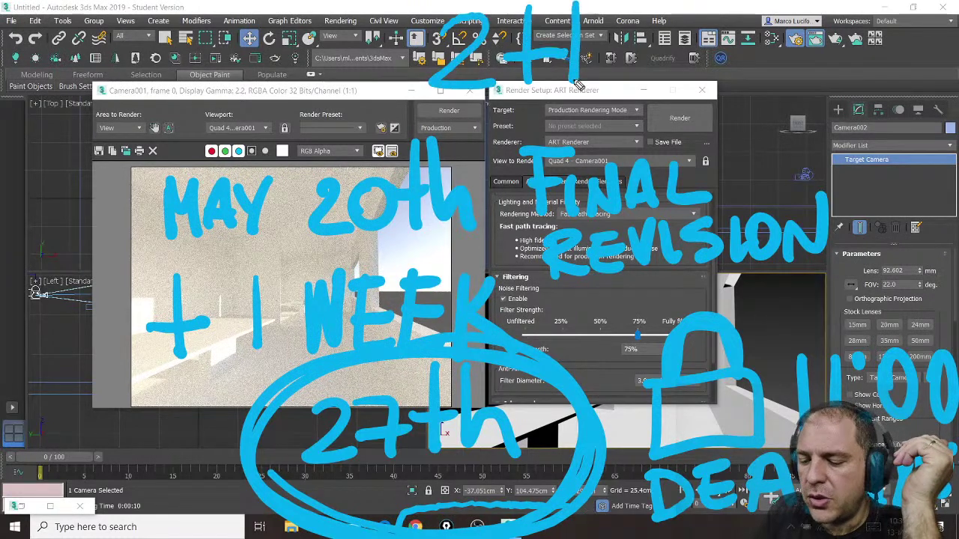
pyautogui.moveTo(603, 36)
pyautogui.mouseDown()
pyautogui.moveTo(599, 82)
pyautogui.moveTo(636, 44)
pyautogui.mouseUp()
pyautogui.moveTo(680, 44); pyautogui.dragTo(653, 84)
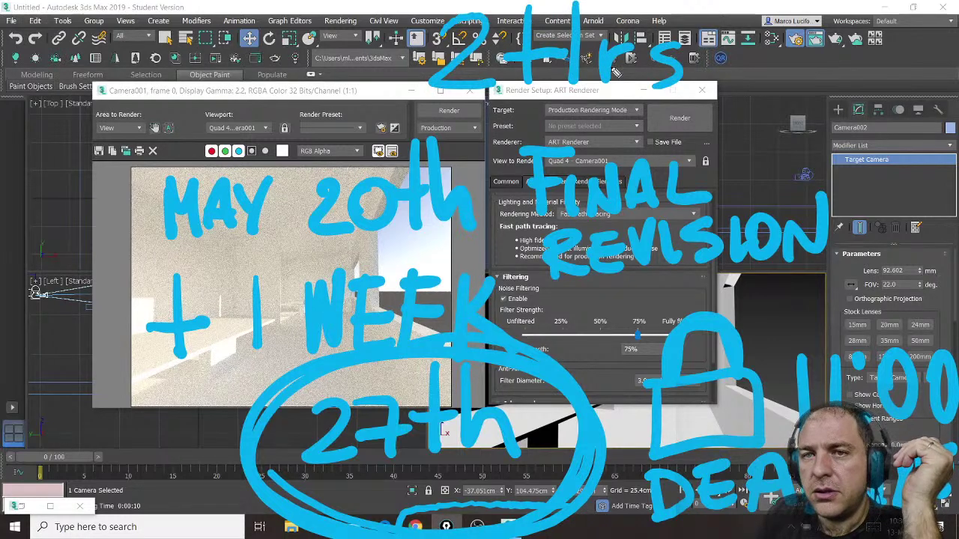
# Handwrite the number 6 beside 2Hrs and add another short note beneath it.
pyautogui.moveTo(807, 9); pyautogui.dragTo(800, 60)
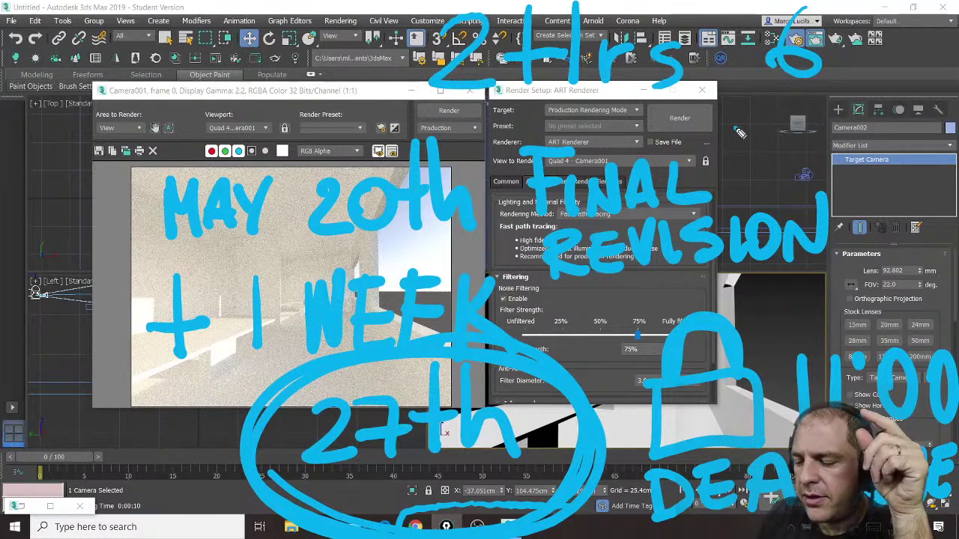
pyautogui.moveTo(738, 123); pyautogui.dragTo(764, 146)
pyautogui.moveTo(779, 109); pyautogui.dragTo(808, 145)
pyautogui.moveTo(840, 83)
pyautogui.mouseDown()
pyautogui.moveTo(837, 139)
pyautogui.moveTo(860, 116)
pyautogui.mouseUp()
pyautogui.moveTo(866, 69); pyautogui.dragTo(867, 141)
pyautogui.moveTo(878, 109)
pyautogui.mouseDown()
pyautogui.moveTo(884, 124)
pyautogui.moveTo(902, 113)
pyautogui.mouseUp()
pyautogui.moveTo(925, 118)
pyautogui.mouseDown()
pyautogui.moveTo(923, 135)
pyautogui.moveTo(901, 147)
pyautogui.mouseUp()
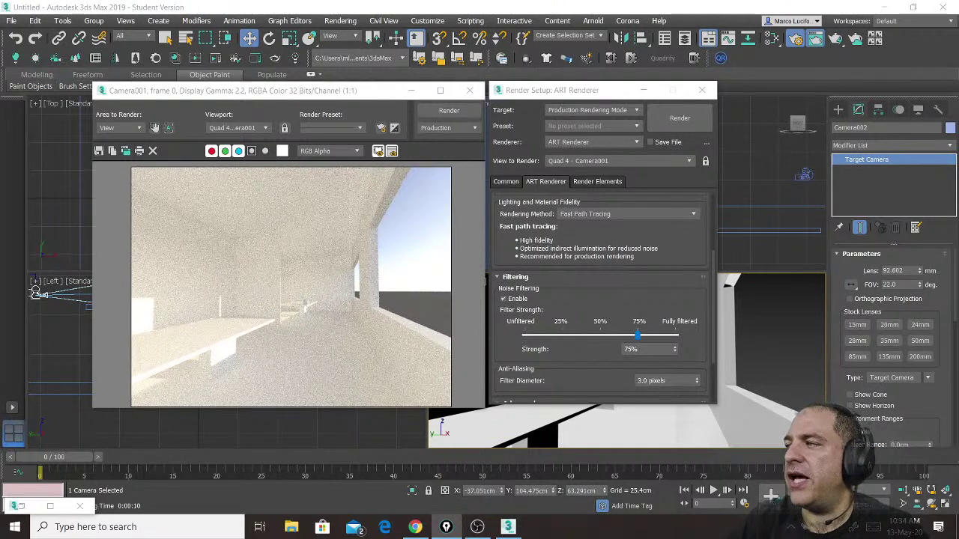
# Close the Render Setup window, switch to the Edge browser and open archive3d.net.
pyautogui.click(702, 90)
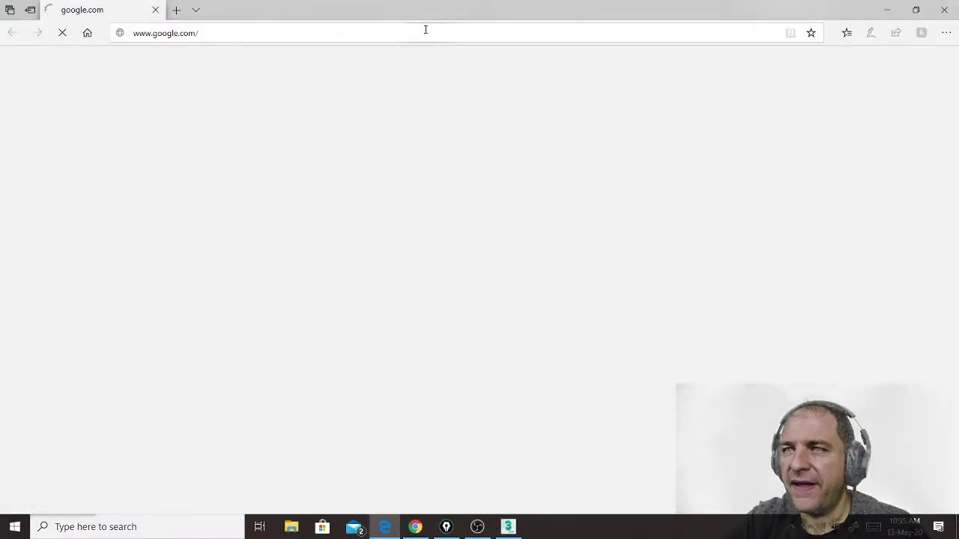
pyautogui.click(424, 35)
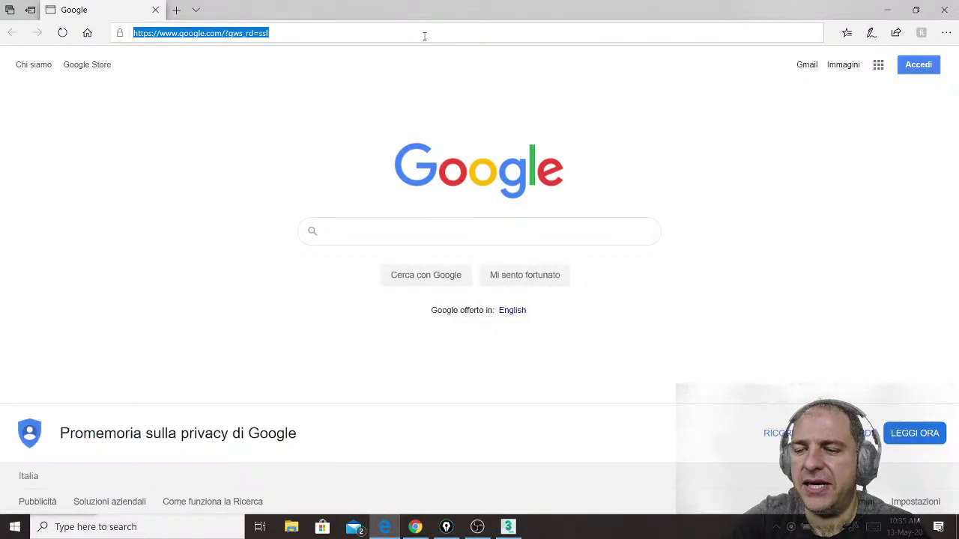
pyautogui.write('ar')
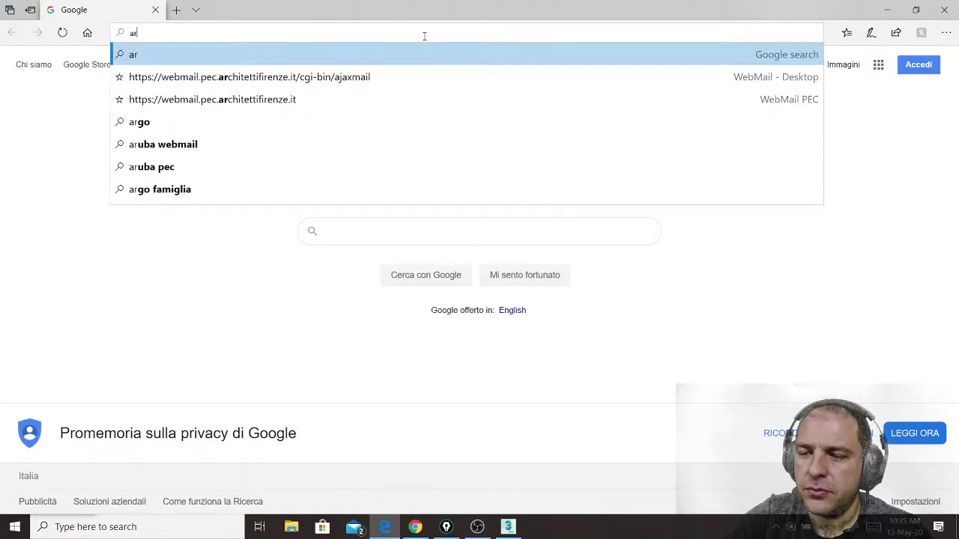
pyautogui.write('chive')
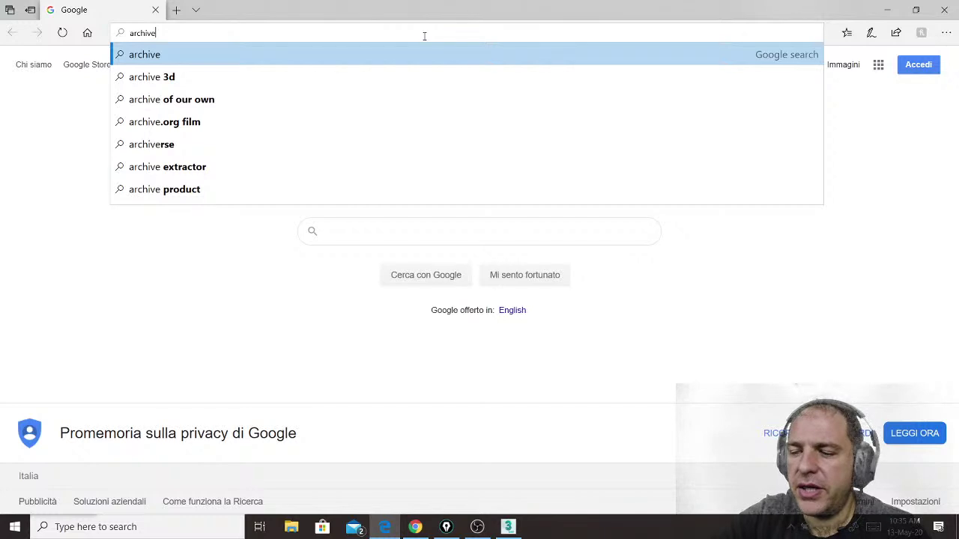
pyautogui.write('3d.')
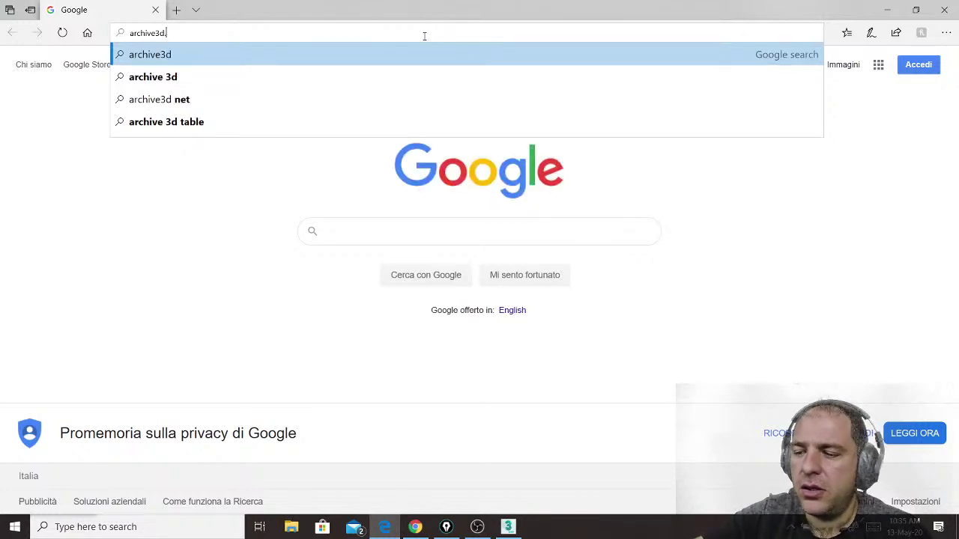
pyautogui.write('net')
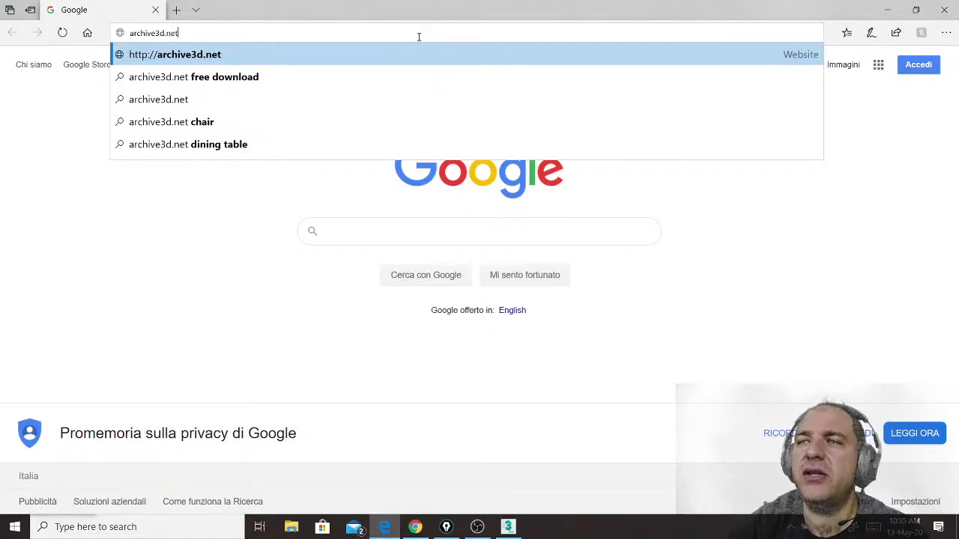
pyautogui.moveTo(181, 33); pyautogui.dragTo(128, 33)
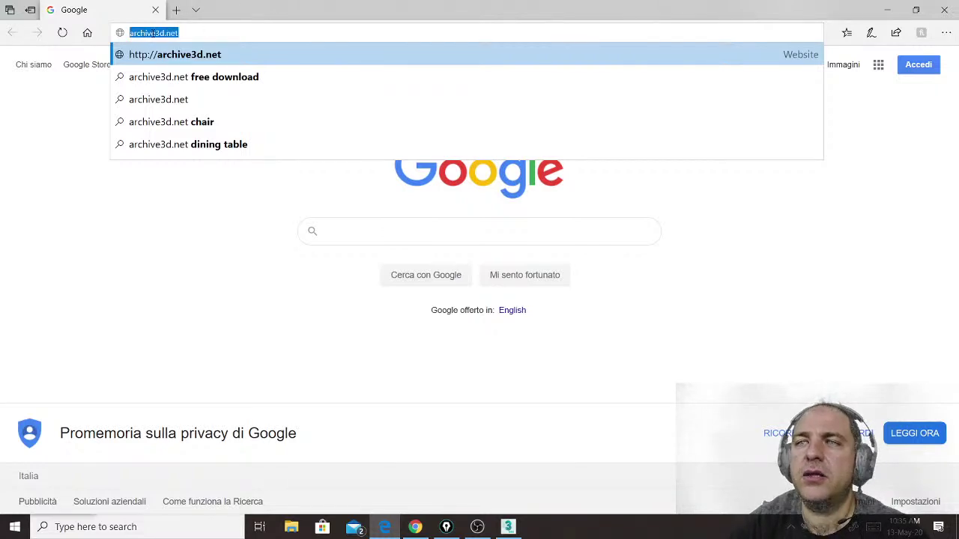
pyautogui.rightClick(153, 34)
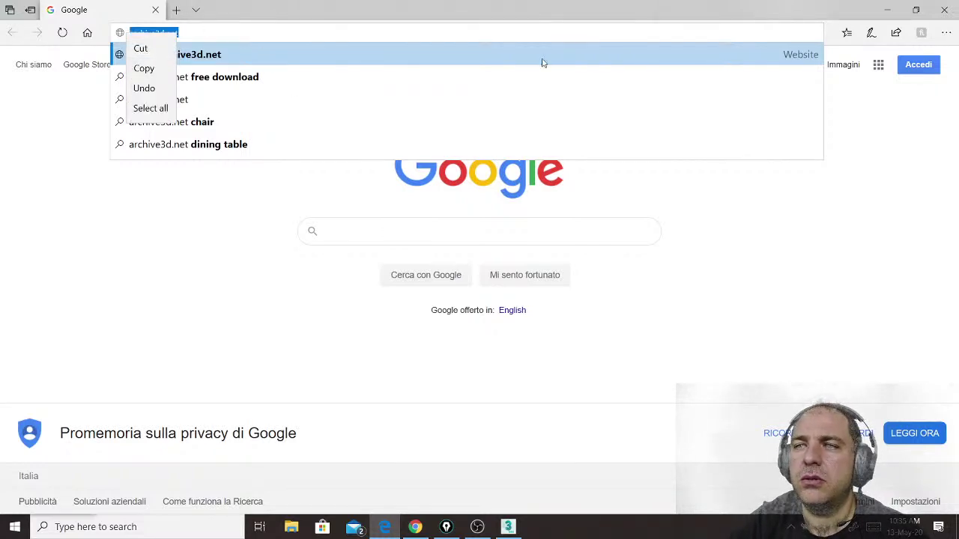
pyautogui.press('Escape')
pyautogui.press('Return')
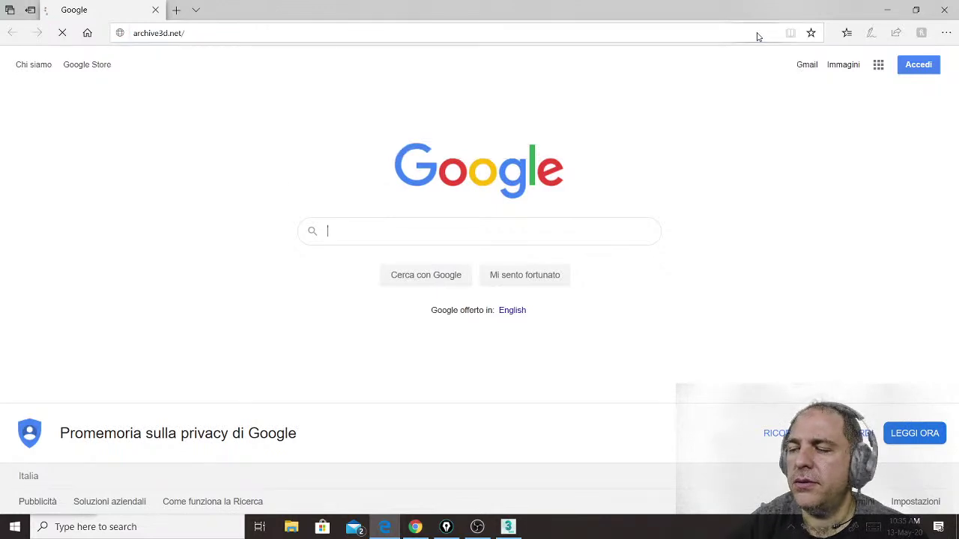
# Copy the web address of the Archive3D site and switch to Chrome.
pyautogui.click(174, 33)
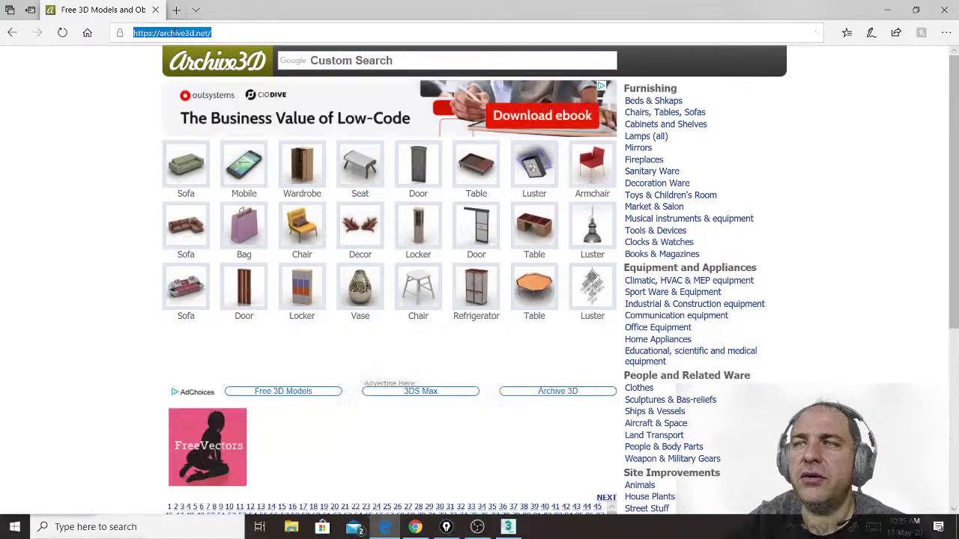
pyautogui.rightClick(174, 32)
pyautogui.click(164, 66)
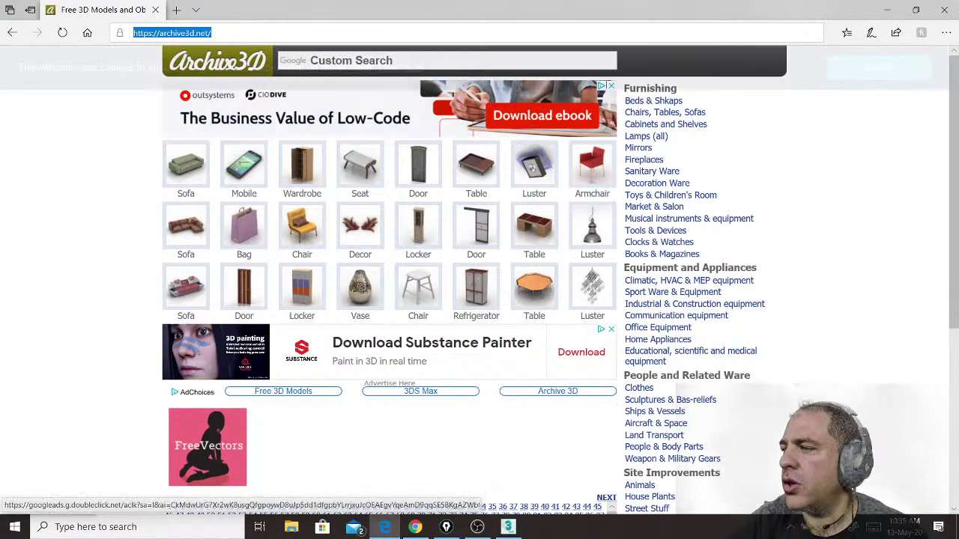
pyautogui.click(416, 527)
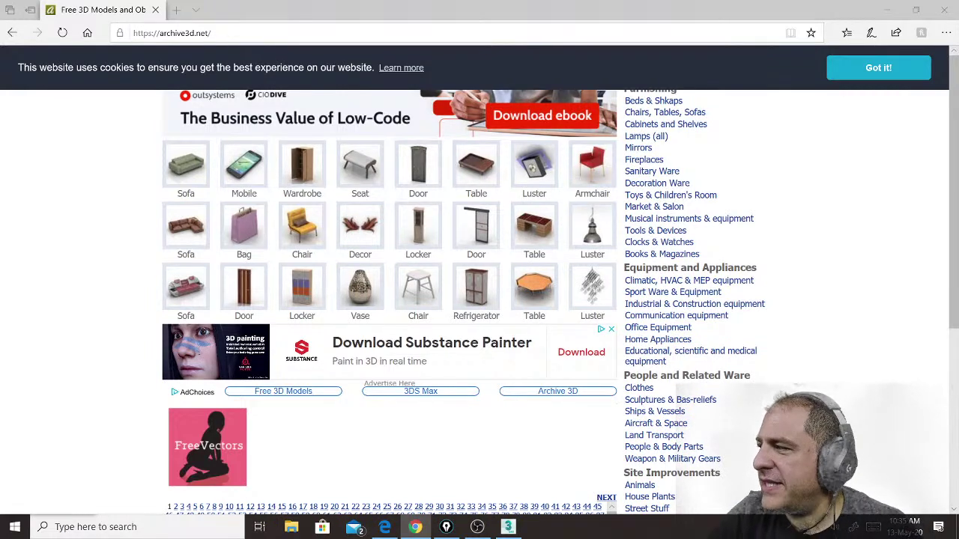
# Minimise Edge, bring the Archive3D page back and restore its window to a smaller size over the 3ds Max scene.
pyautogui.click(884, 10)
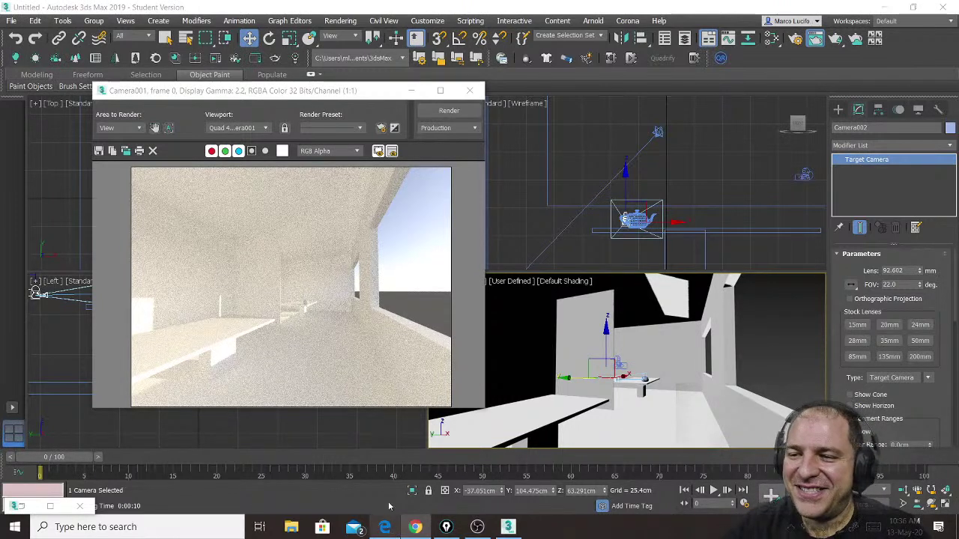
pyautogui.moveTo(385, 526)
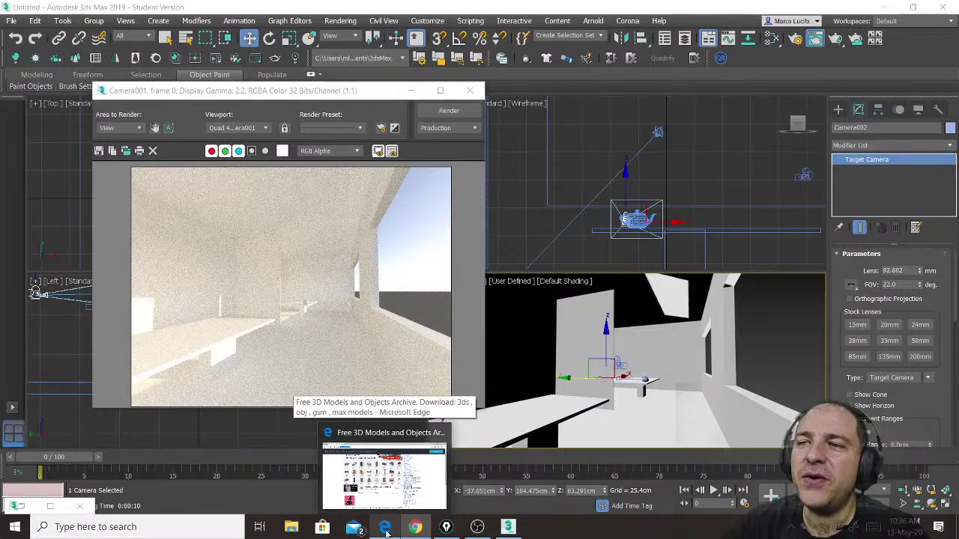
pyautogui.click(386, 528)
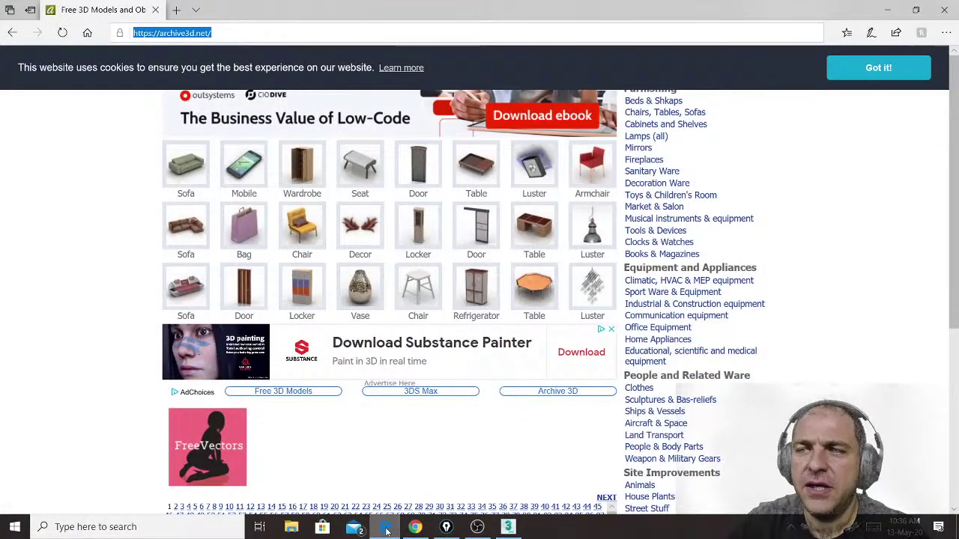
pyautogui.moveTo(338, 15); pyautogui.dragTo(370, 9)
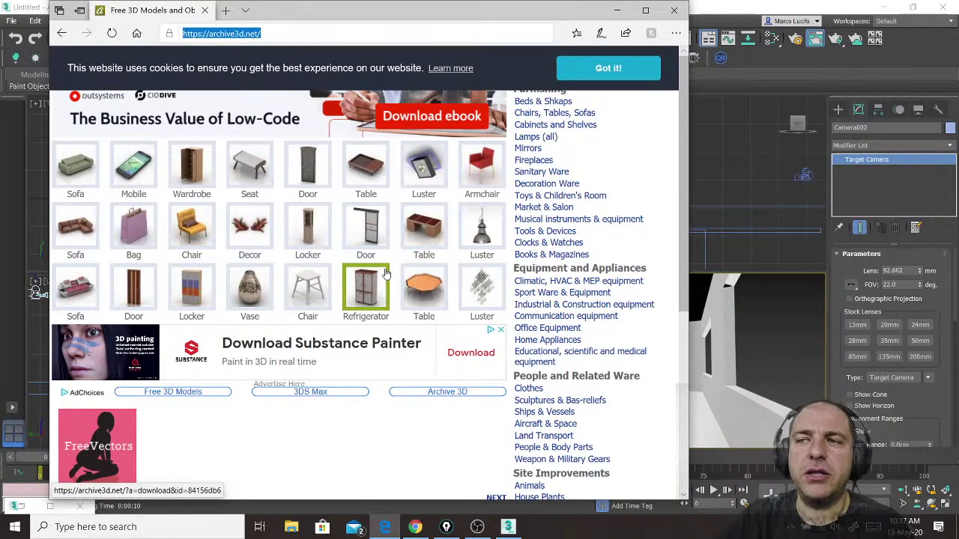
# Look over the model thumbnails on the Archive3D home page and accept the cookie notice.
pyautogui.scroll(-3, 387, 271)
pyautogui.scroll(3, 387, 269)
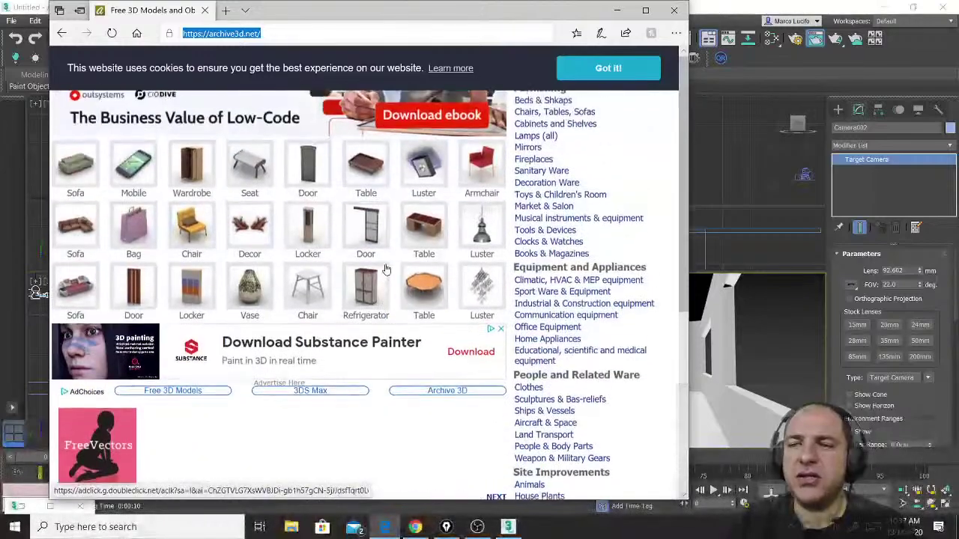
pyautogui.scroll(-4, 387, 270)
pyautogui.scroll(1, 385, 299)
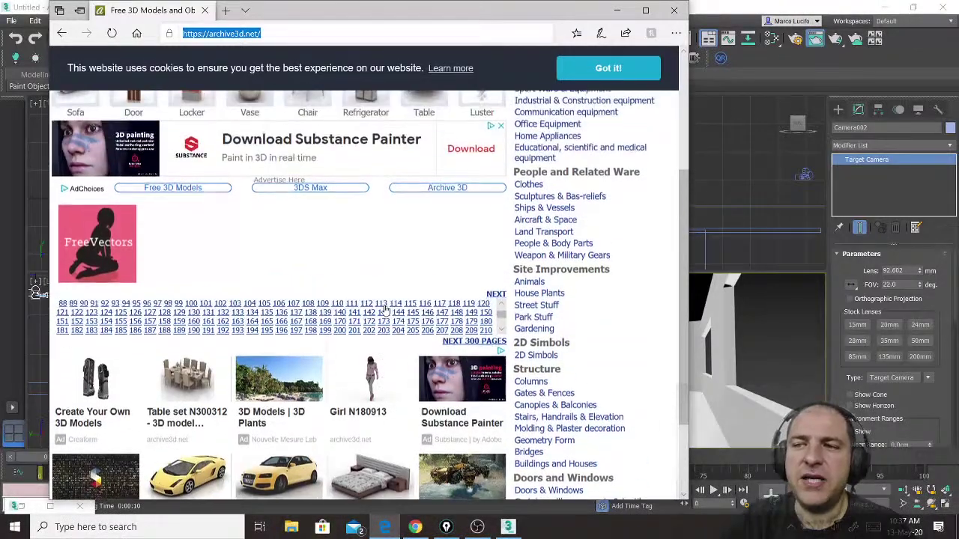
pyautogui.scroll(3, 386, 299)
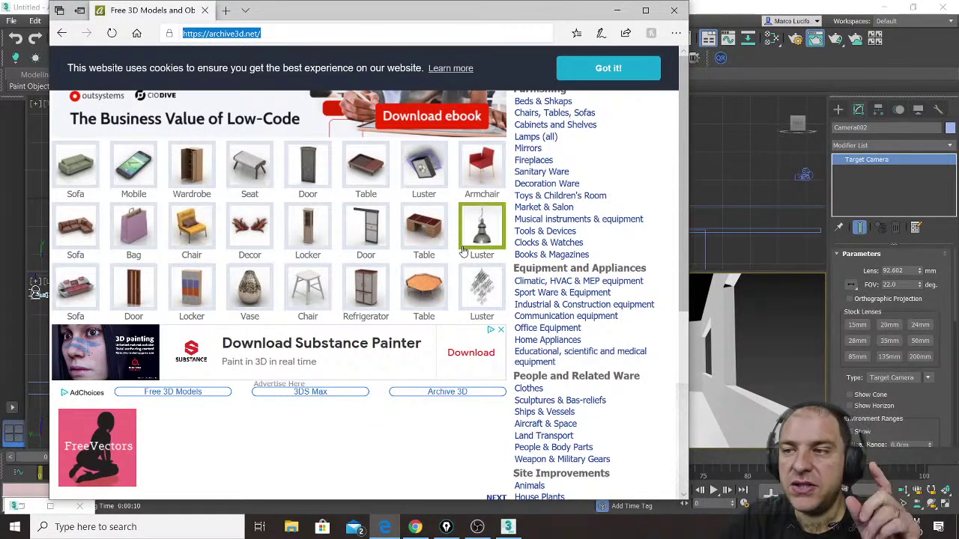
pyautogui.click(643, 69)
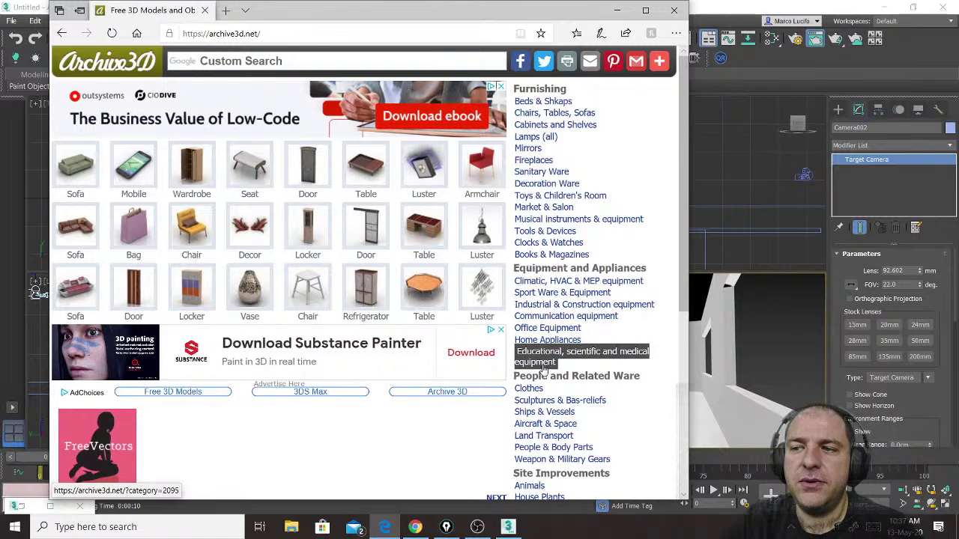
# Review the site's model categories and open Chairs, Tables, Sofas under Furnishing.
pyautogui.scroll(-4, 540, 314)
pyautogui.scroll(-1, 568, 358)
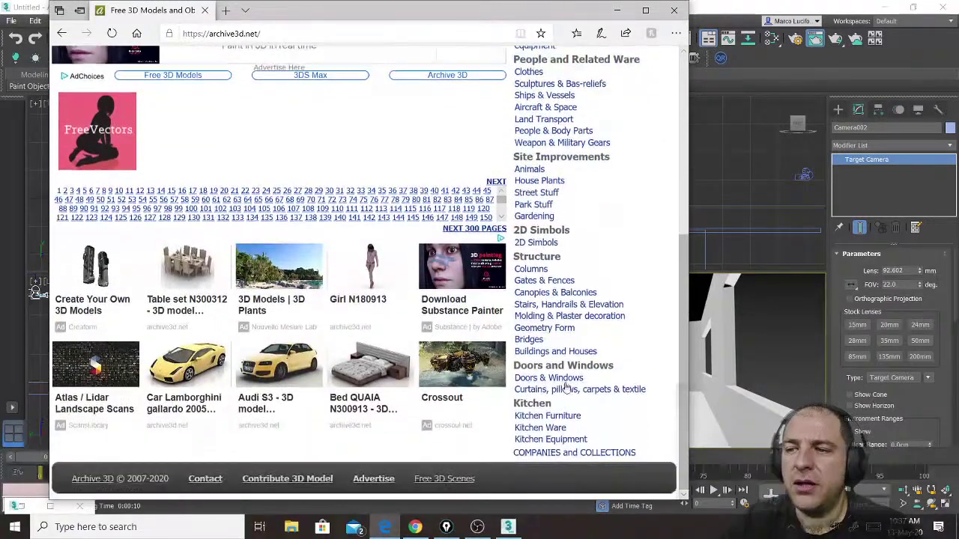
pyautogui.scroll(1, 574, 315)
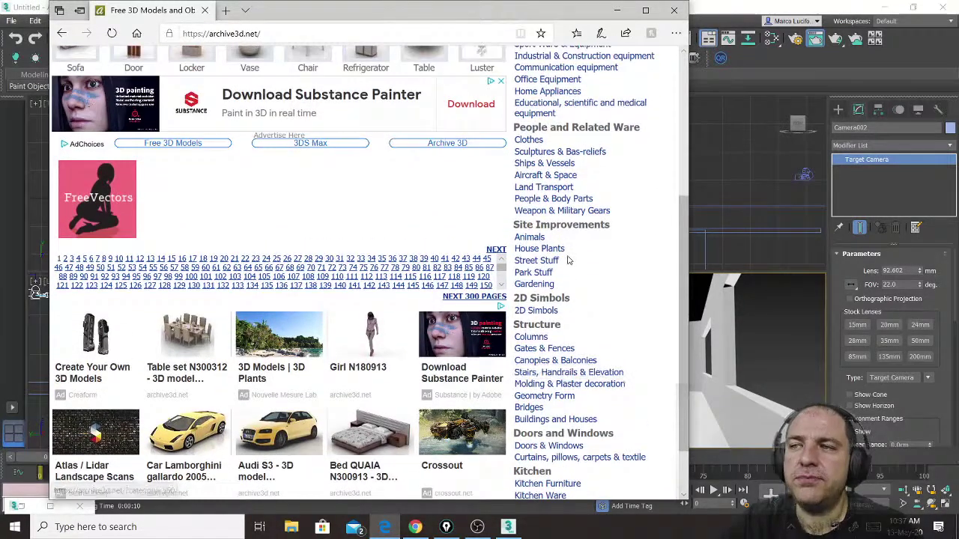
pyautogui.scroll(2, 566, 292)
pyautogui.scroll(2, 556, 227)
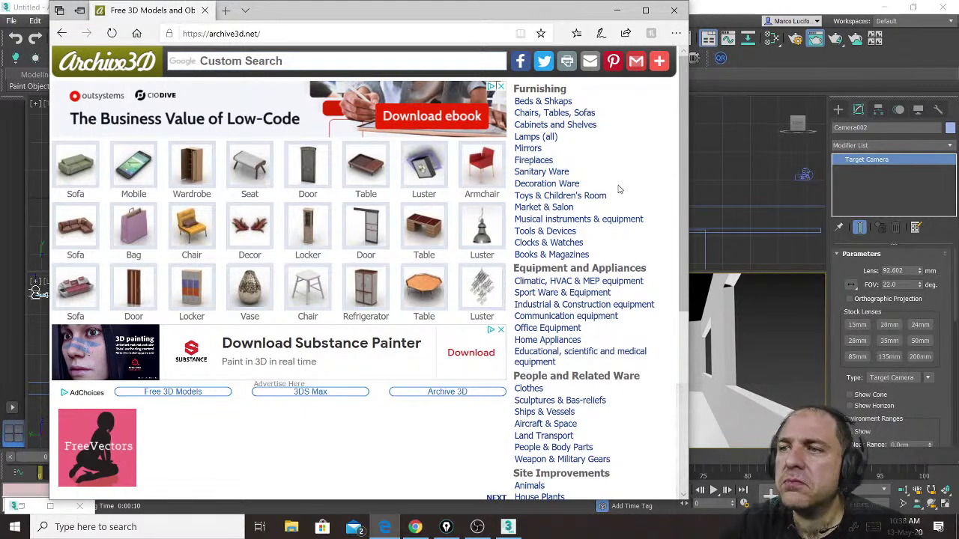
pyautogui.click(559, 114)
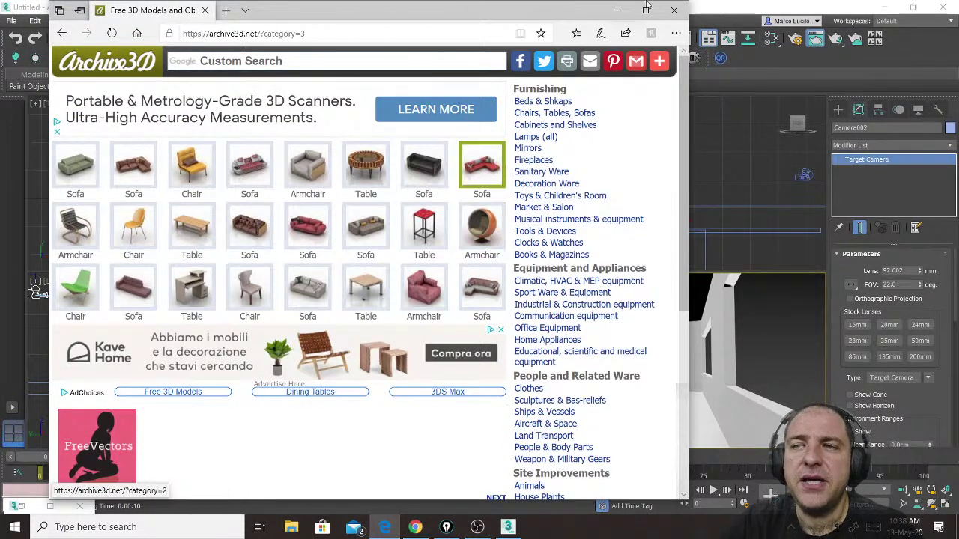
# Browse the Chairs, Tables, Sofas listing and its page index, and open results page 11.
pyautogui.scroll(-1, 432, 240)
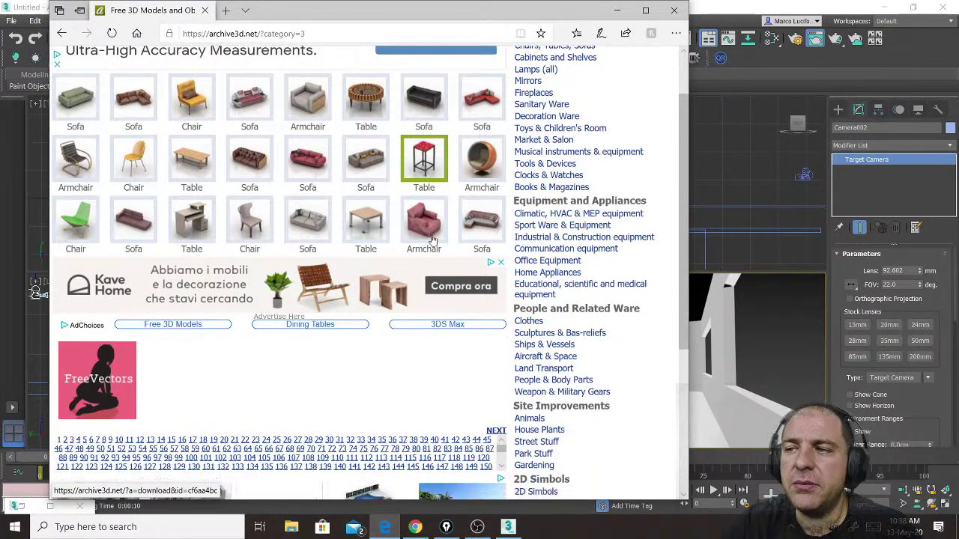
pyautogui.scroll(-1, 433, 240)
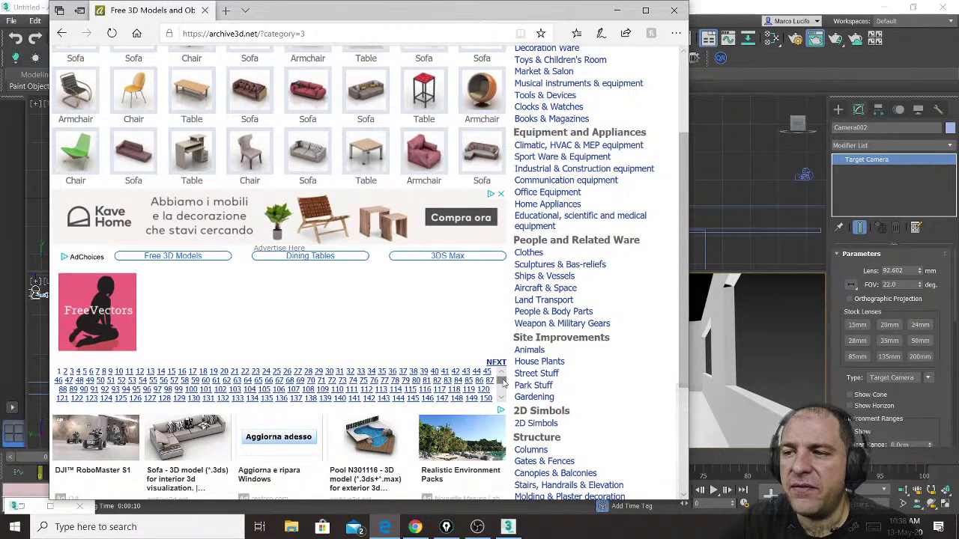
pyautogui.scroll(-1, 502, 385)
pyautogui.scroll(-2, 502, 386)
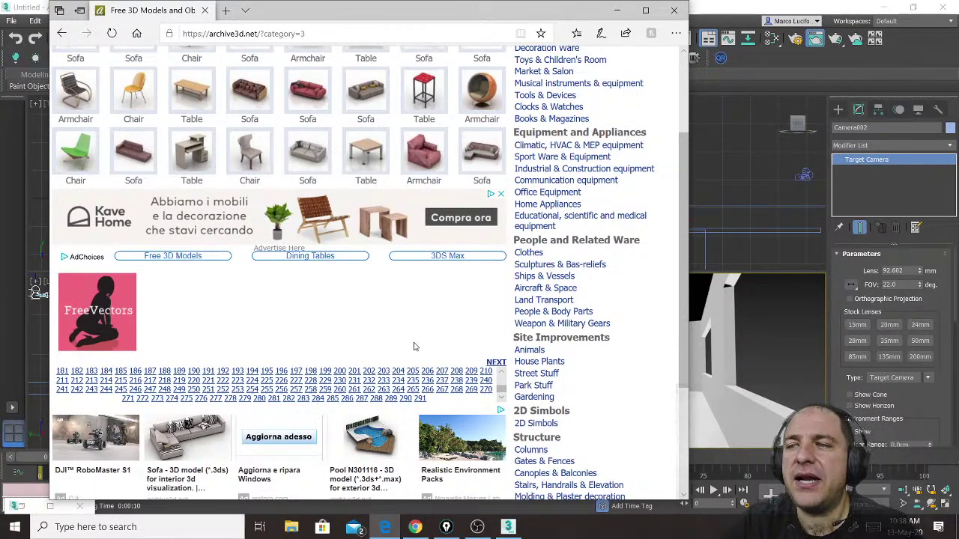
pyautogui.scroll(2, 412, 347)
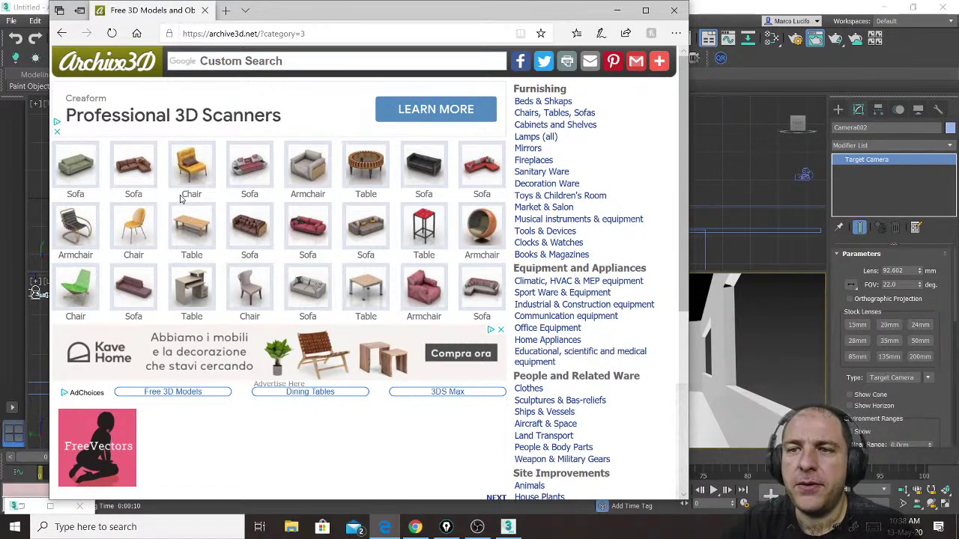
pyautogui.scroll(-1, 233, 203)
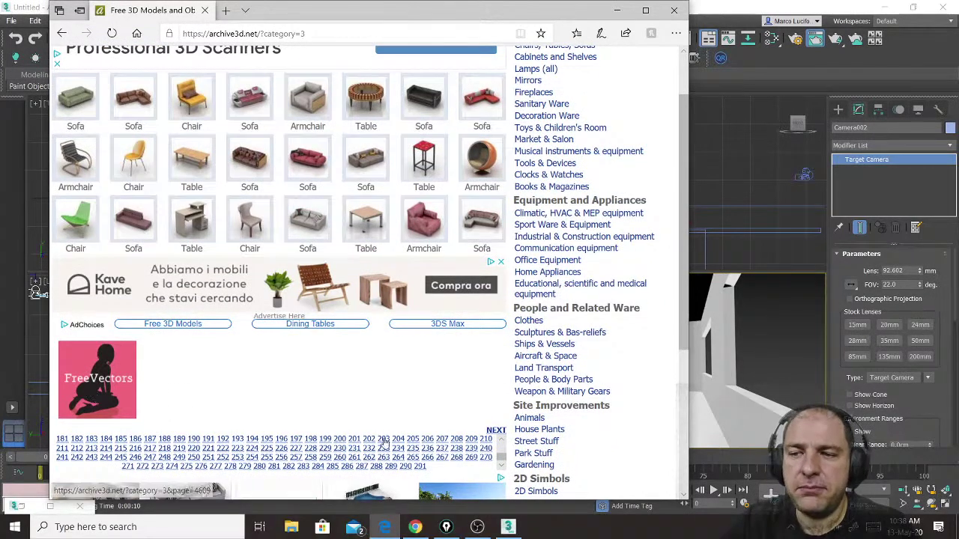
pyautogui.scroll(5, 334, 450)
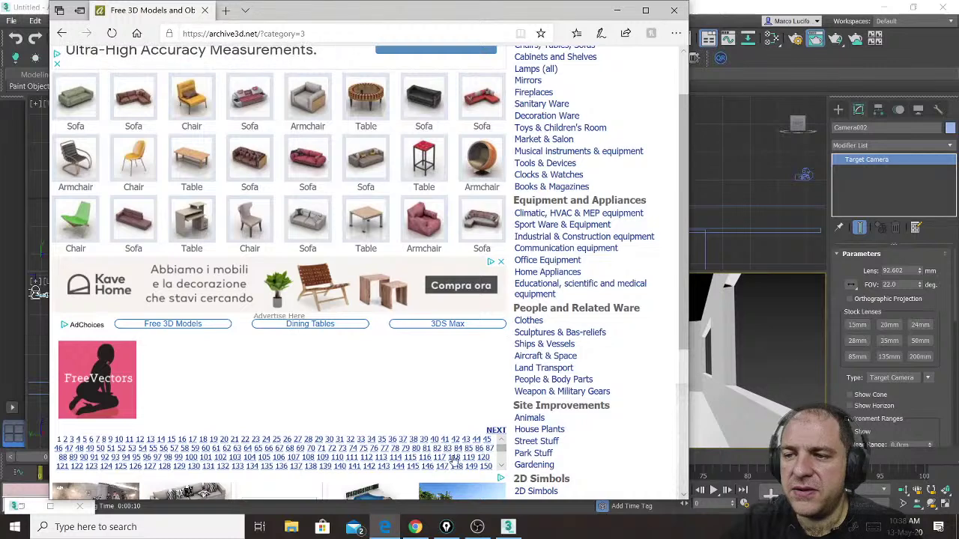
pyautogui.click(132, 442)
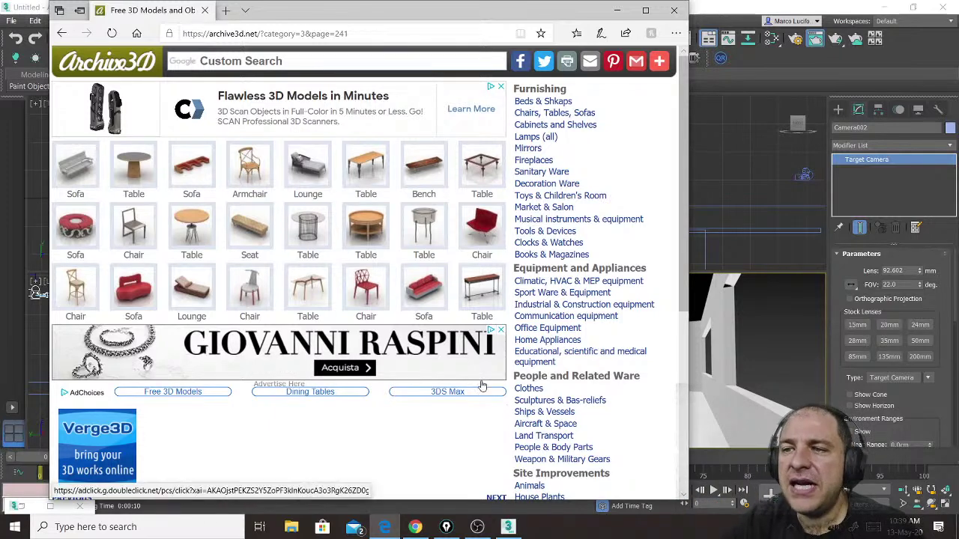
# Open the red Archirivolto Alchemia chair model, agree to the download terms and save its zip file.
pyautogui.click(367, 300)
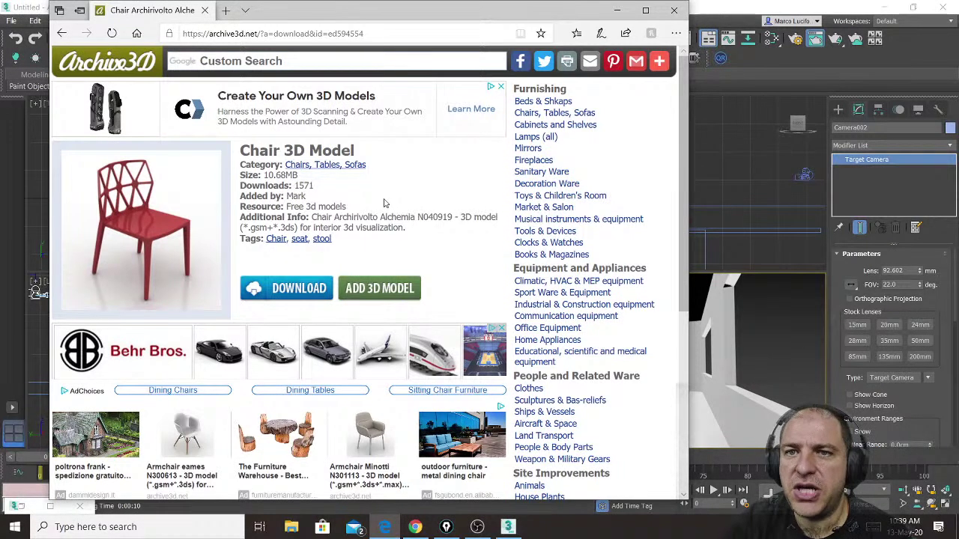
pyautogui.click(302, 290)
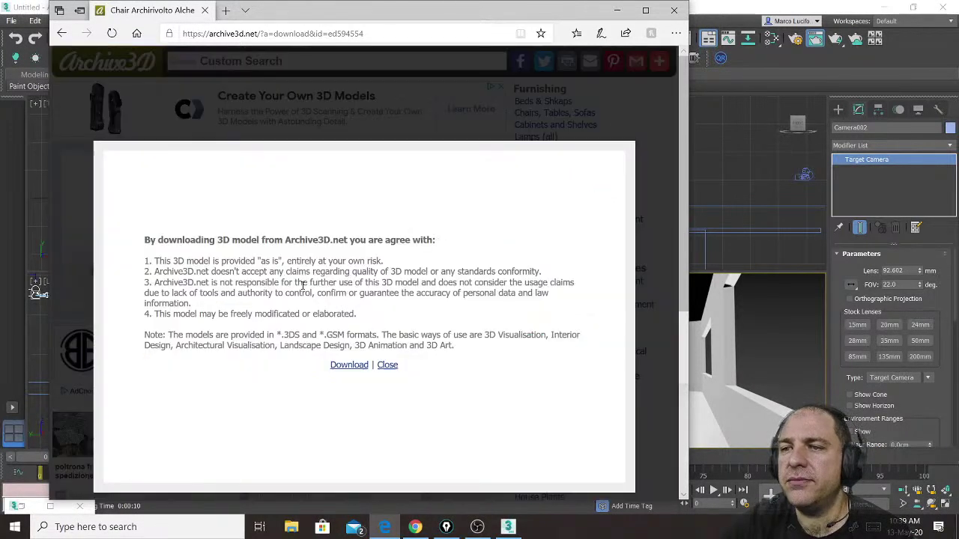
pyautogui.click(349, 365)
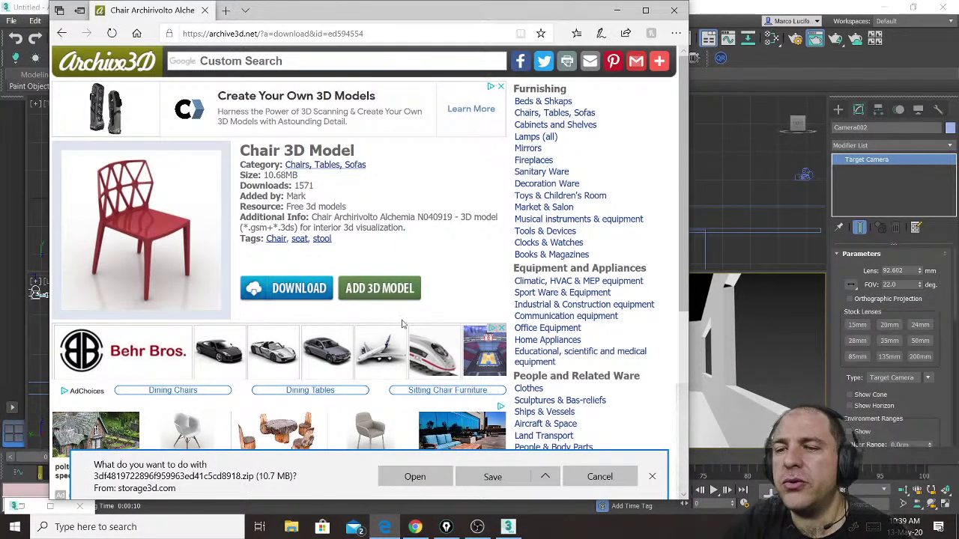
pyautogui.click(499, 477)
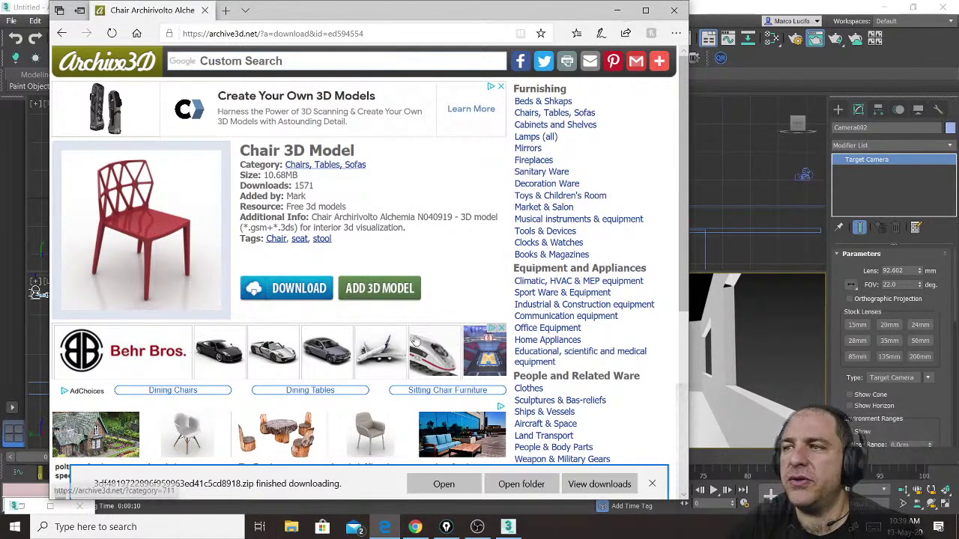
# Open the Downloads folder in File Explorer, inspect the contents of the downloaded chair zip and return to Downloads.
pyautogui.click(297, 529)
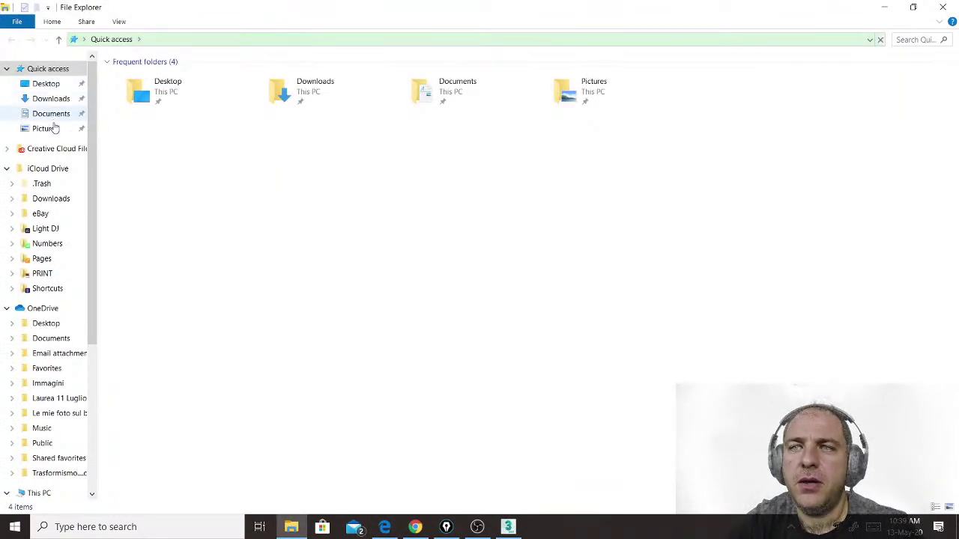
pyautogui.click(50, 98)
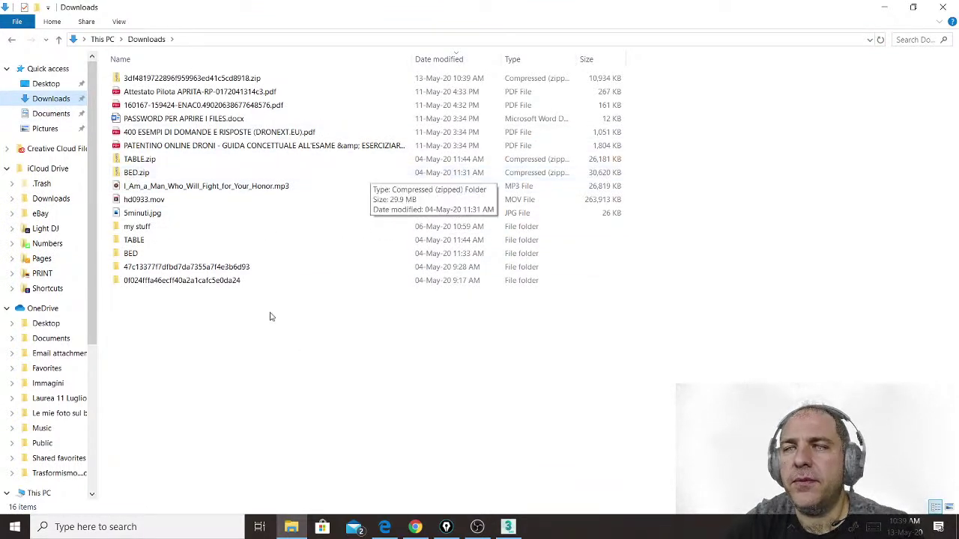
pyautogui.click(145, 81)
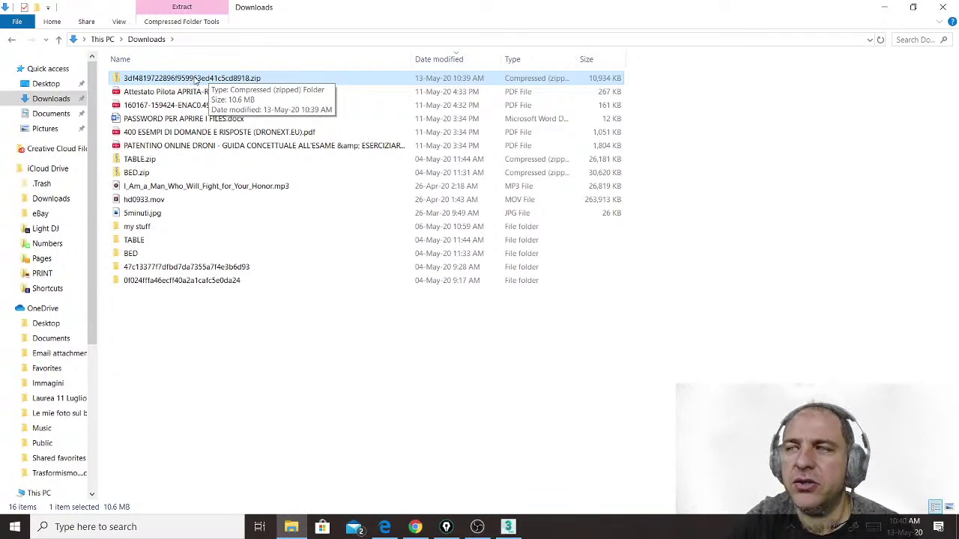
pyautogui.doubleClick(194, 79)
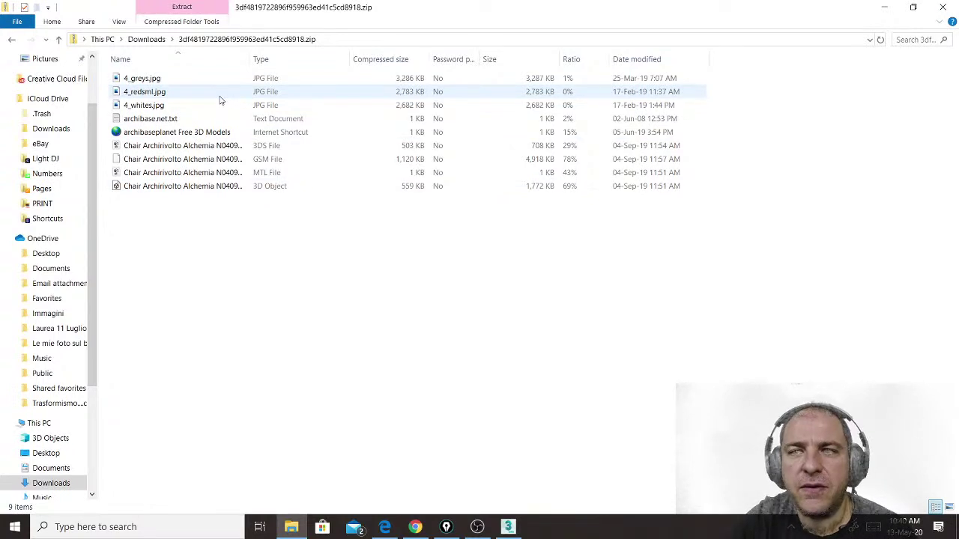
pyautogui.click(154, 41)
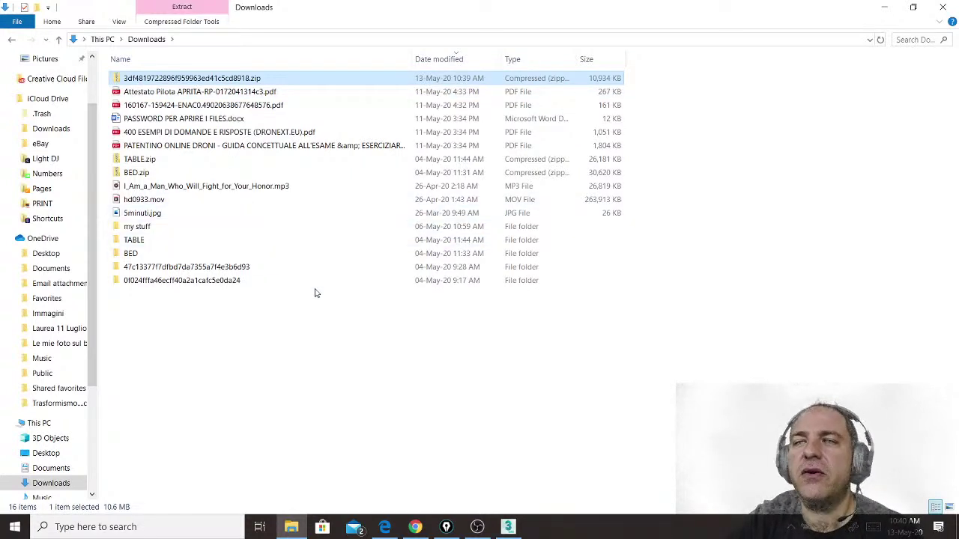
# Extract the downloaded chair zip into a Downloads subfolder named chair and shrink the extracted folder's window.
pyautogui.rightClick(218, 82)
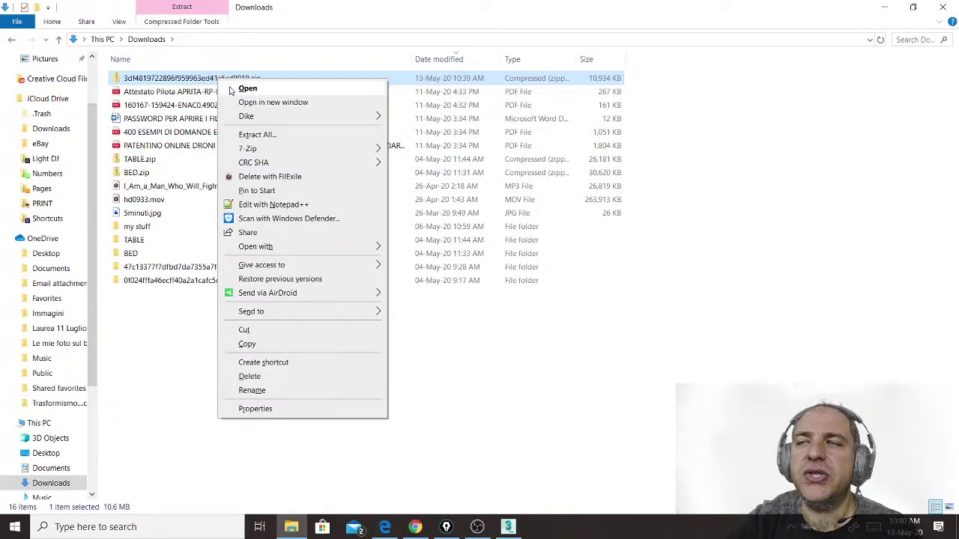
pyautogui.click(266, 135)
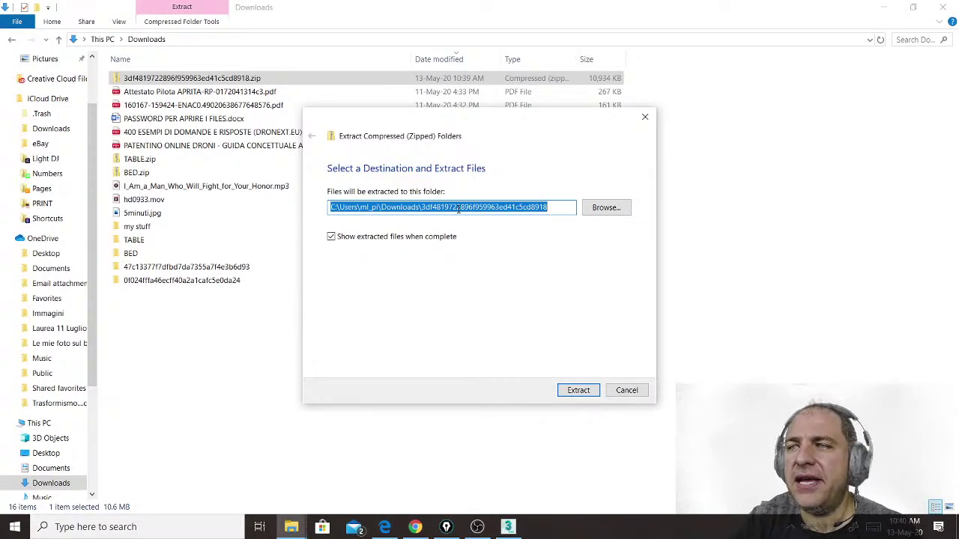
pyautogui.click(457, 208)
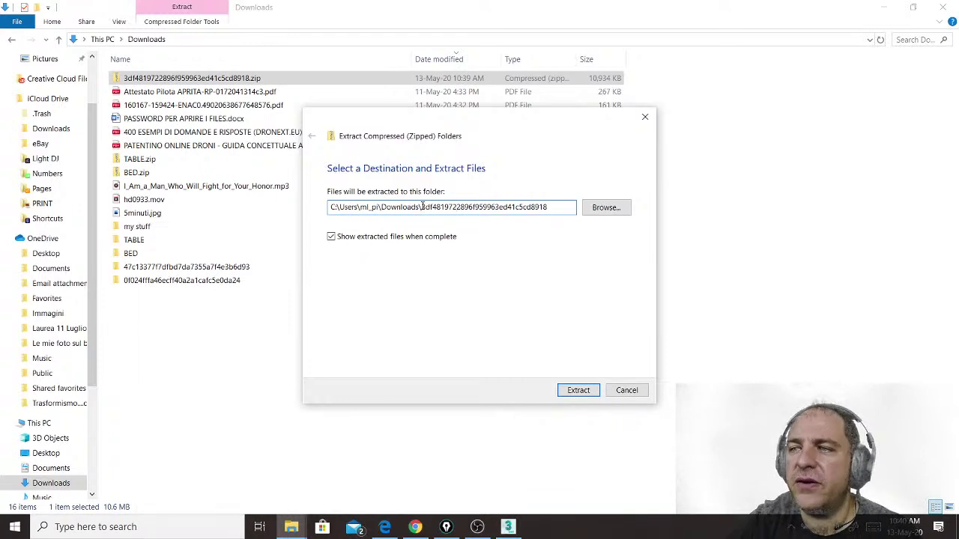
pyautogui.moveTo(422, 206); pyautogui.dragTo(563, 208)
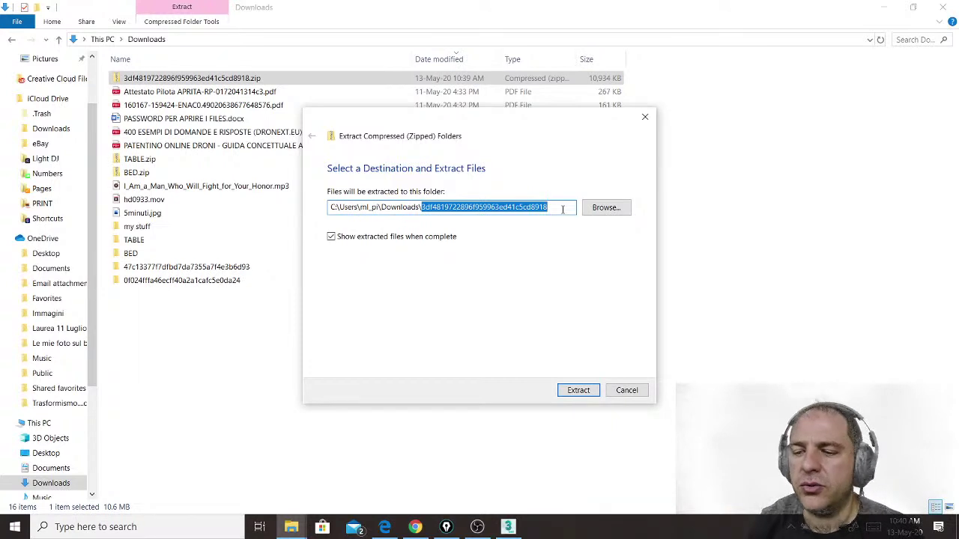
pyautogui.write('chair')
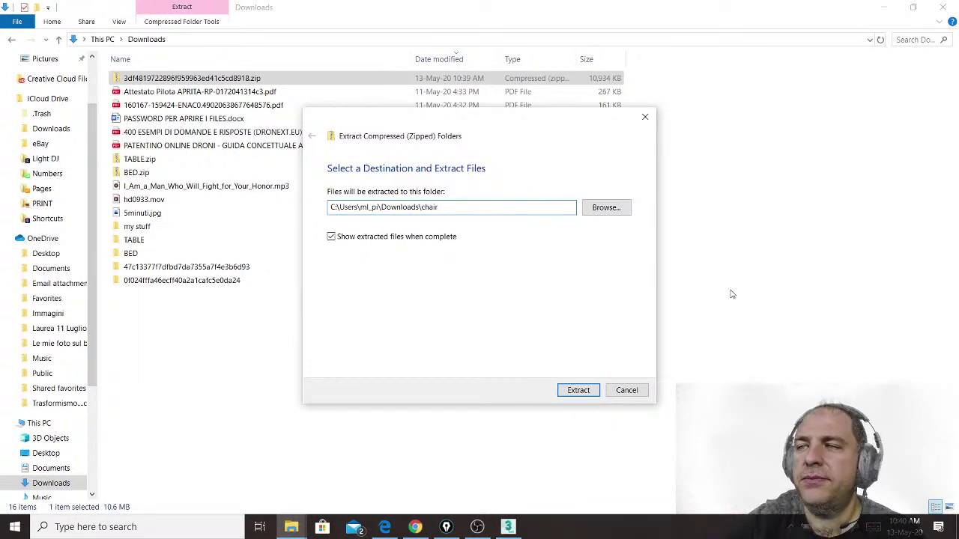
pyautogui.click(584, 392)
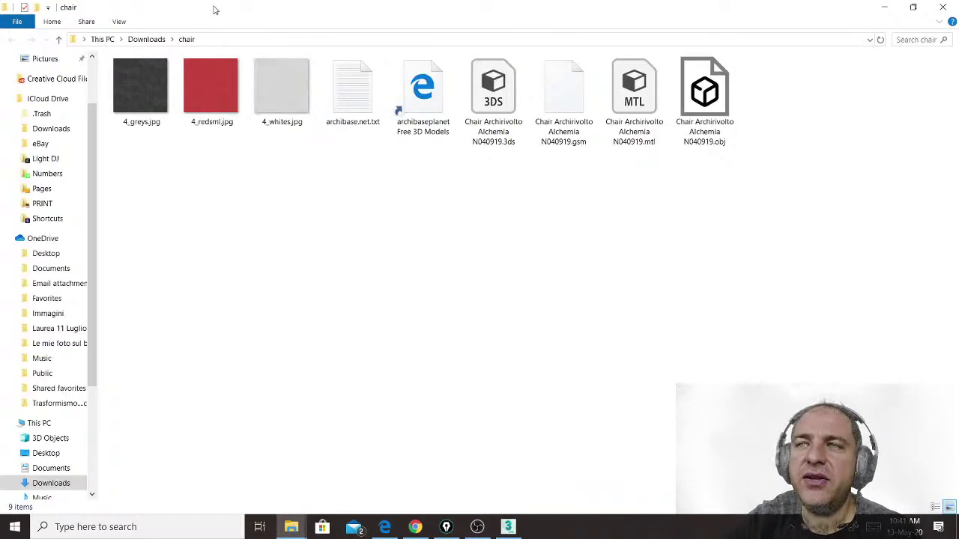
pyautogui.moveTo(214, 9); pyautogui.dragTo(427, 68)
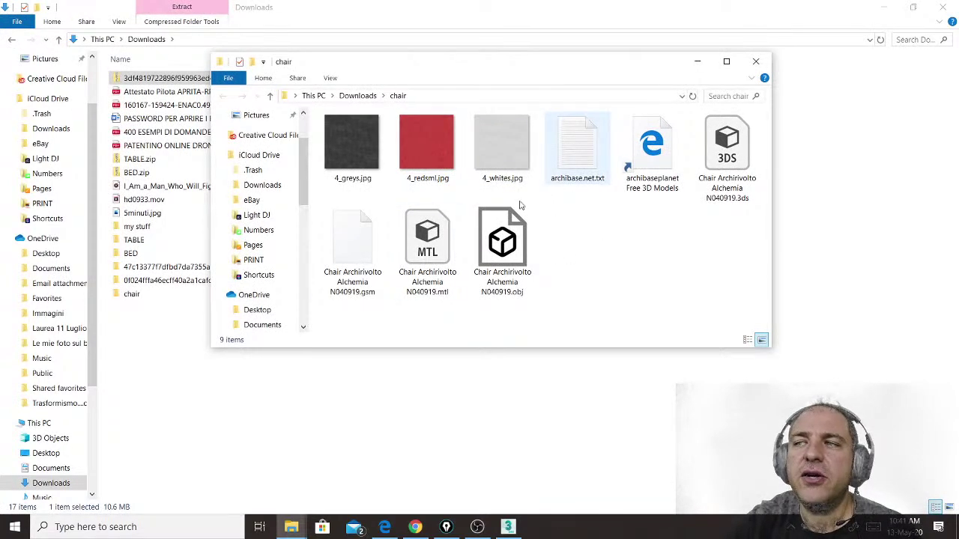
# Look over the grey, red and white texture images in the extracted chair folder.
pyautogui.click(367, 161)
pyautogui.click(431, 157)
pyautogui.click(522, 162)
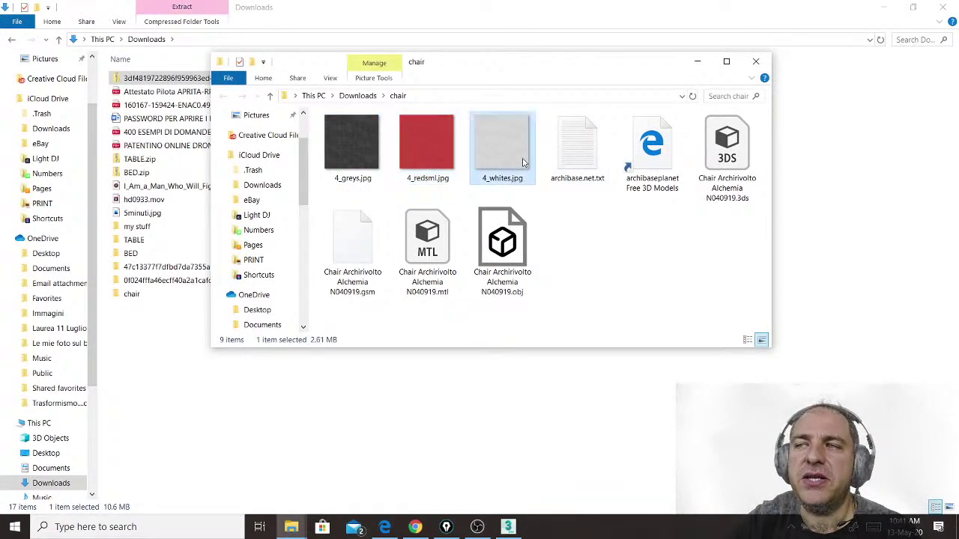
pyautogui.click(434, 156)
pyautogui.click(355, 154)
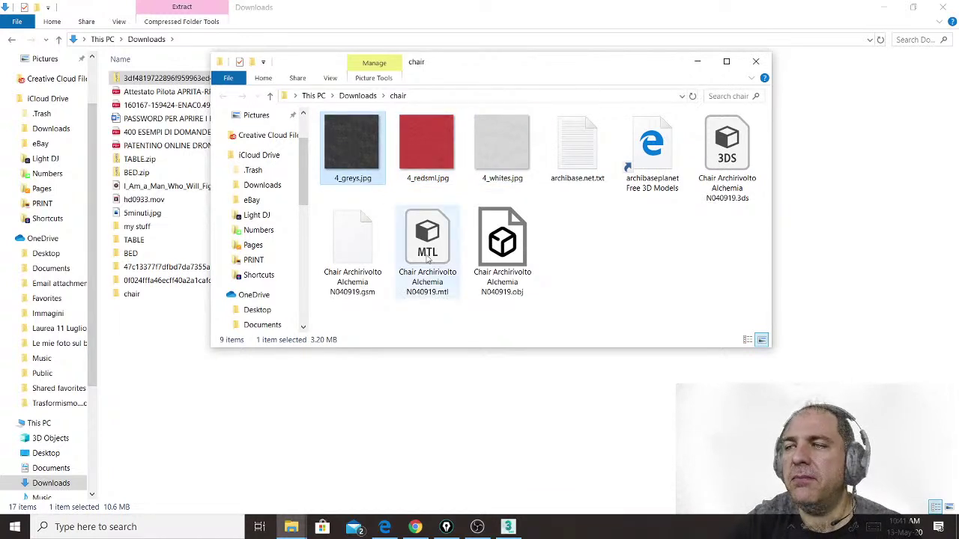
# Switch back to 3ds Max, clearing away the Downloads and browser windows and closing the Camera001 render window.
pyautogui.click(884, 7)
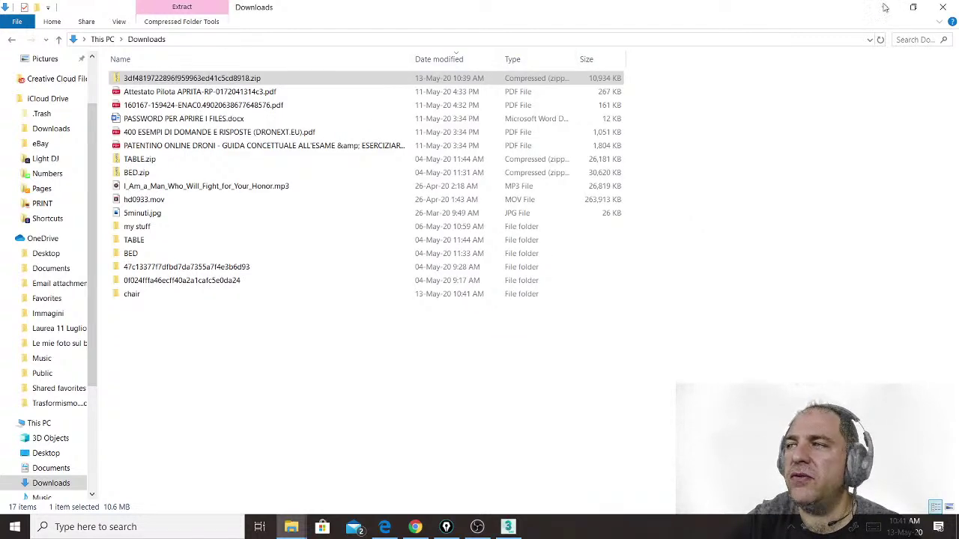
pyautogui.click(884, 7)
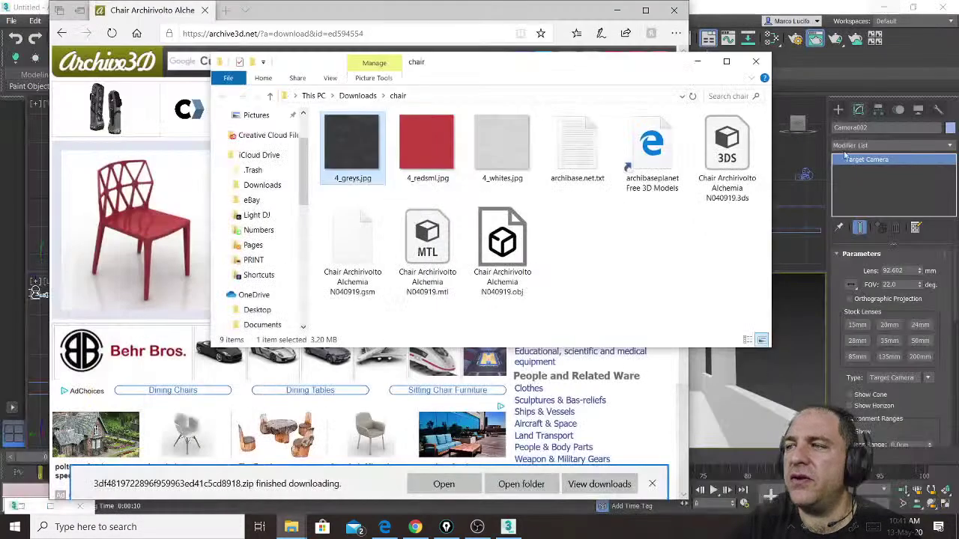
pyautogui.click(732, 141)
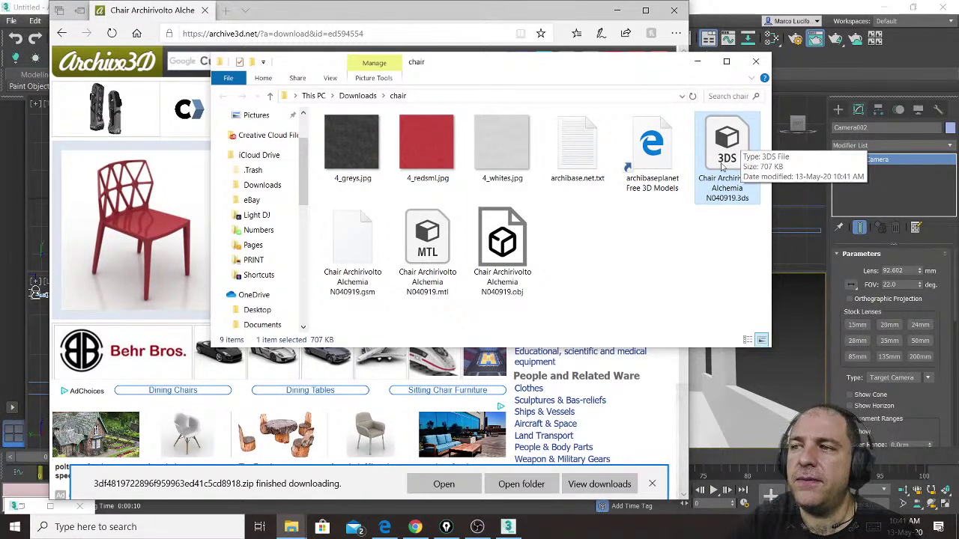
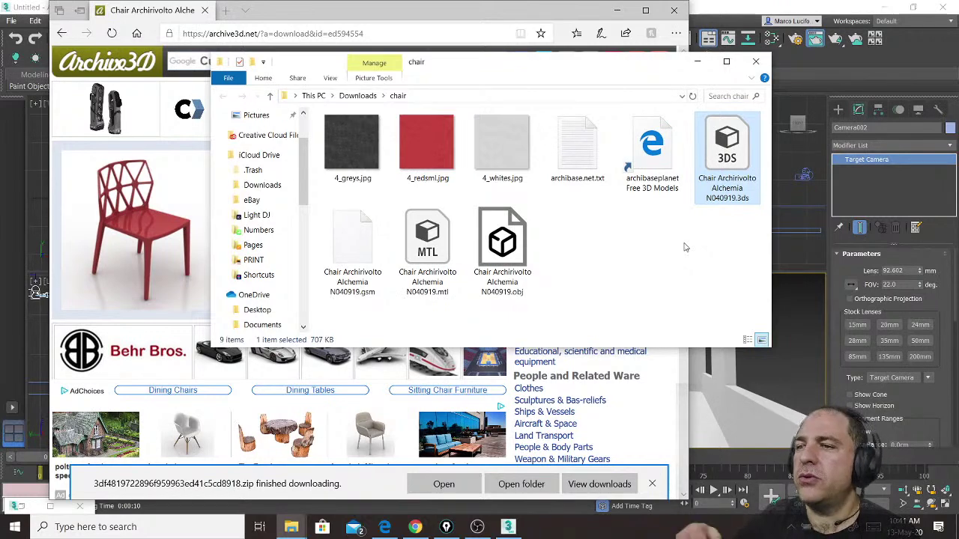
pyautogui.click(620, 16)
pyautogui.click(618, 12)
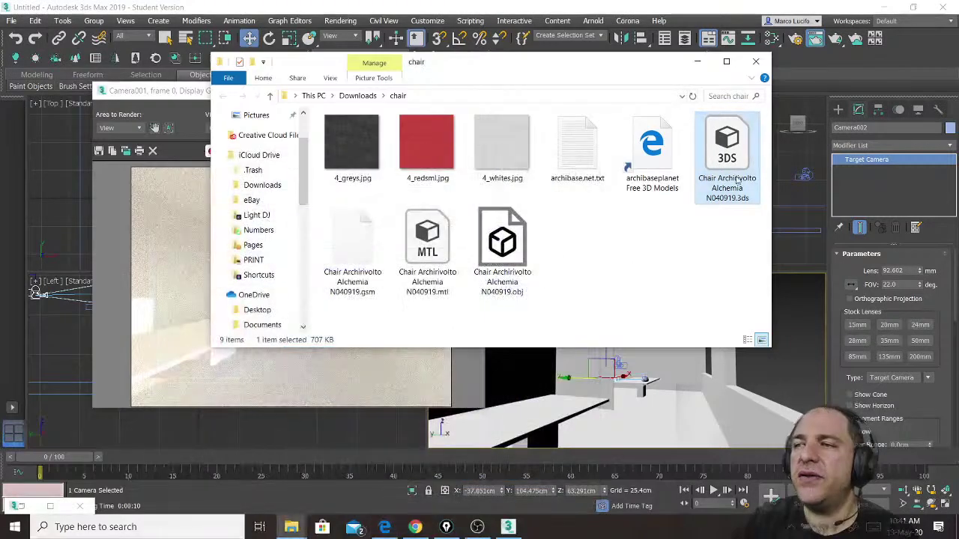
pyautogui.doubleClick(104, 92)
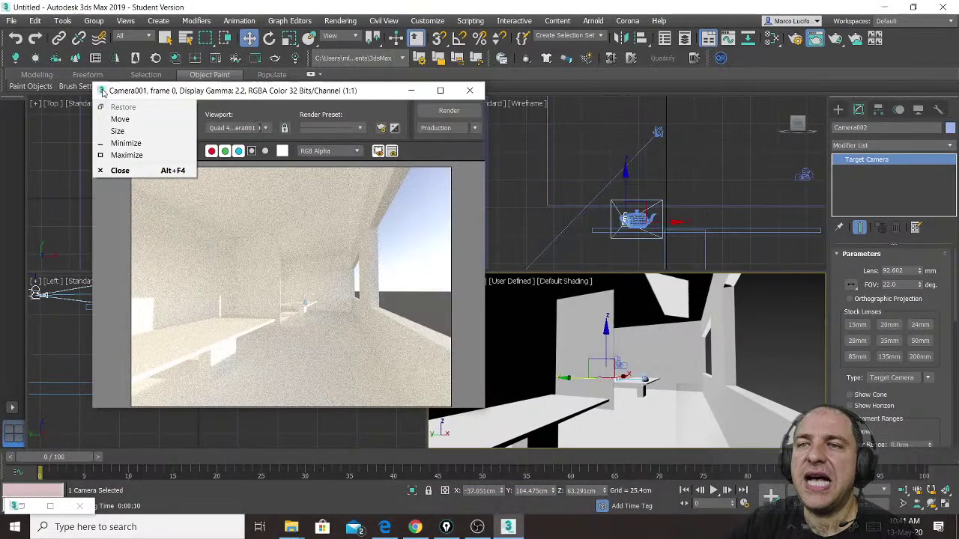
# Import Chair Archirivolto Alchemia N040919.3ds from the chair folder into the empty area beside the rooms in the Top view.
pyautogui.moveTo(313, 191); pyautogui.dragTo(349, 202, button='middle')
pyautogui.scroll(-4, 343, 219)
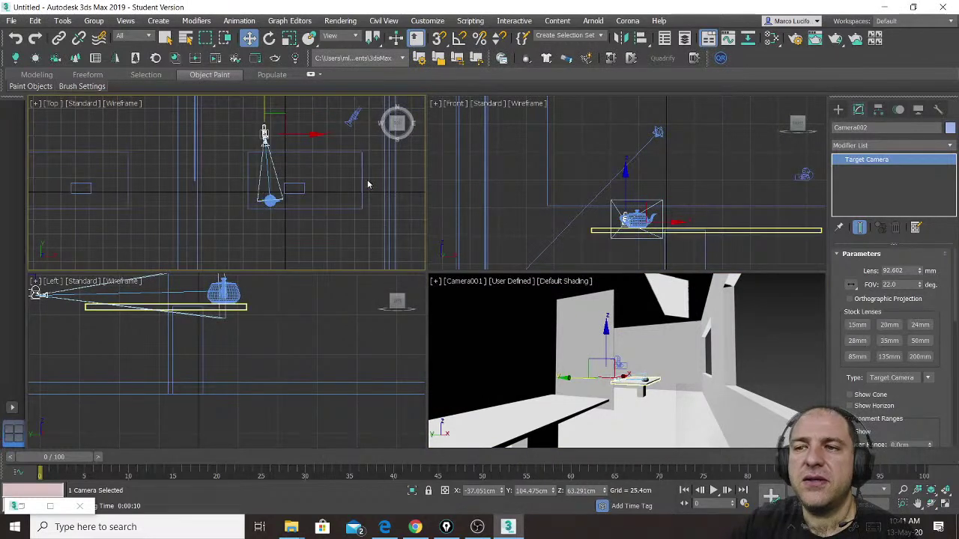
pyautogui.scroll(-6, 287, 185)
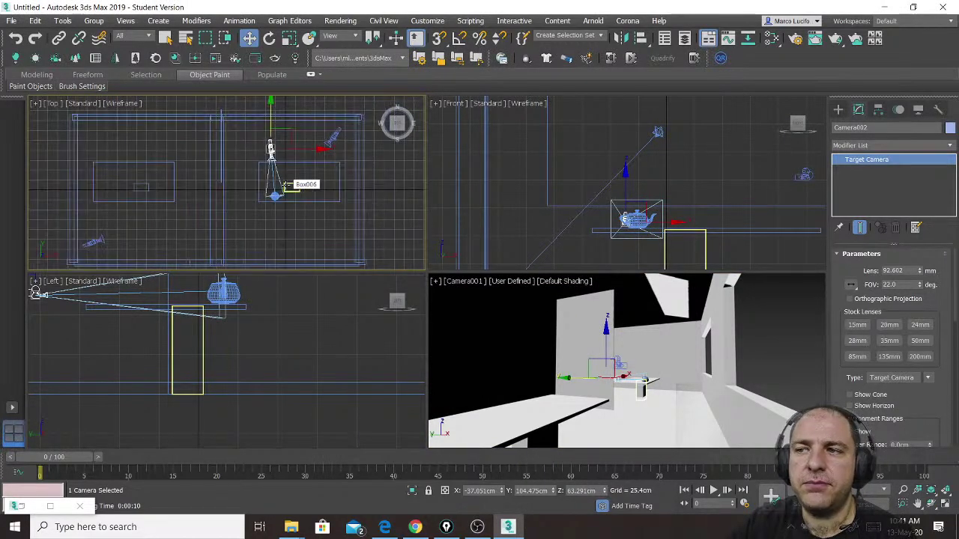
pyautogui.moveTo(350, 210); pyautogui.dragTo(261, 160, button='middle')
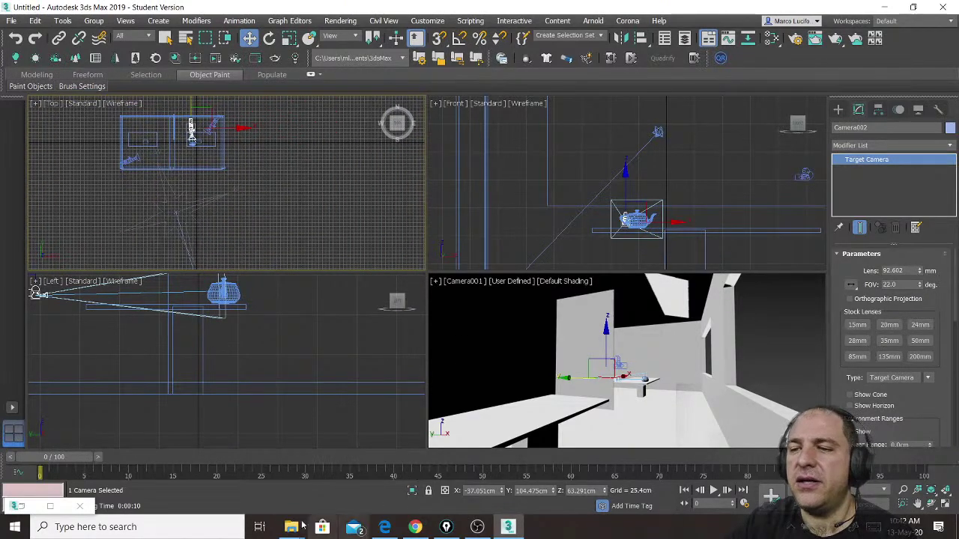
pyautogui.moveTo(291, 527)
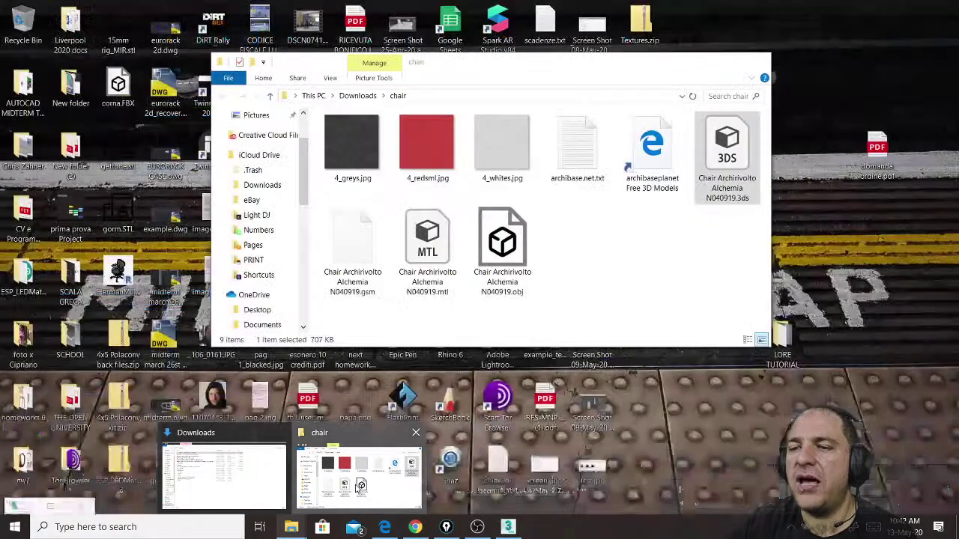
pyautogui.click(356, 487)
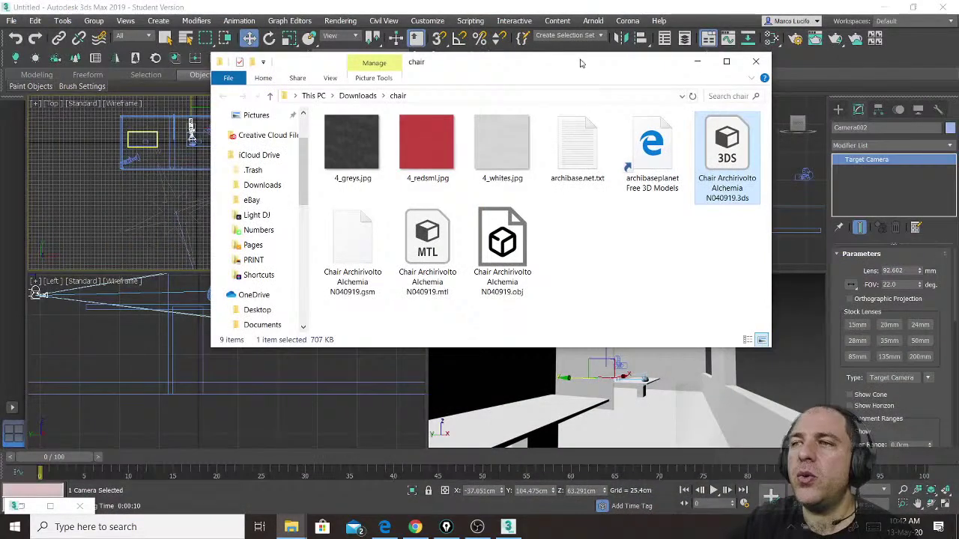
pyautogui.moveTo(580, 64); pyautogui.dragTo(730, 33)
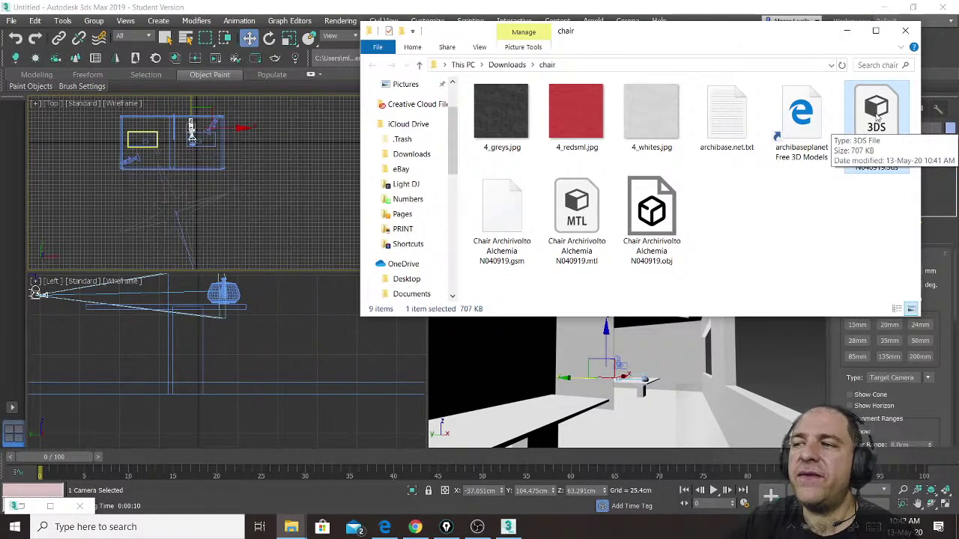
pyautogui.moveTo(877, 118); pyautogui.dragTo(293, 232)
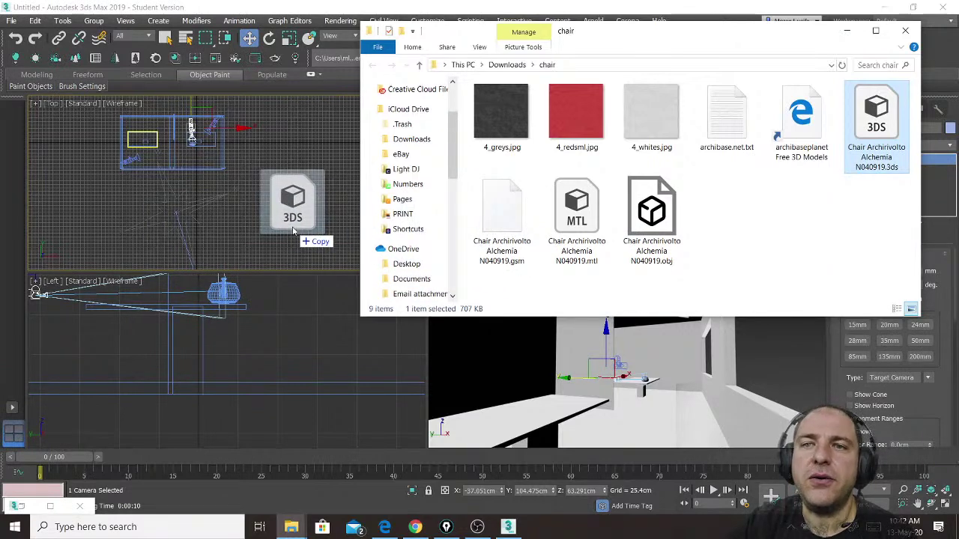
pyautogui.moveTo(293, 231); pyautogui.dragTo(292, 232)
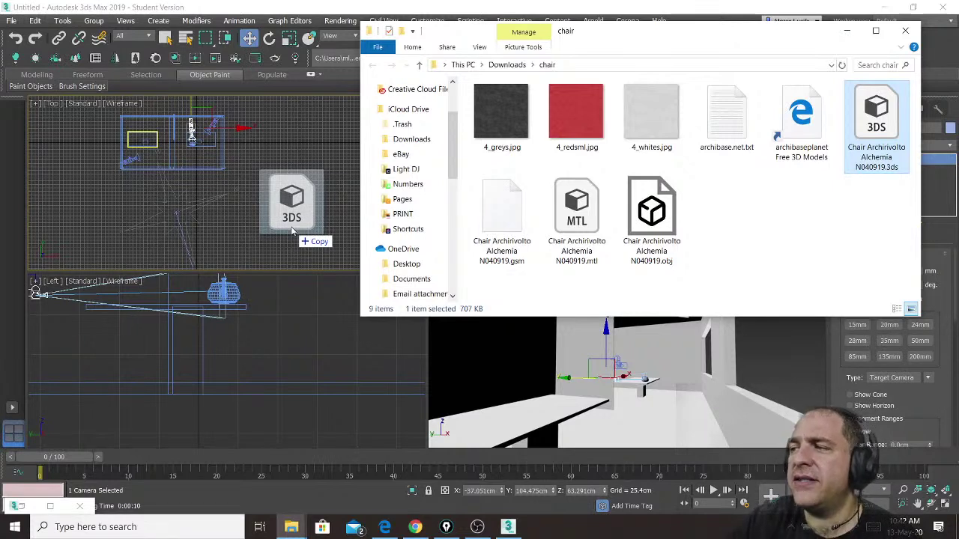
pyautogui.moveTo(292, 232)
pyautogui.mouseDown()
pyautogui.moveTo(465, 289)
pyautogui.moveTo(414, 382)
pyautogui.moveTo(320, 217)
pyautogui.moveTo(665, 212)
pyautogui.moveTo(869, 149)
pyautogui.moveTo(635, 256)
pyautogui.moveTo(346, 250)
pyautogui.moveTo(304, 229)
pyautogui.moveTo(298, 239)
pyautogui.moveTo(294, 219)
pyautogui.mouseUp()
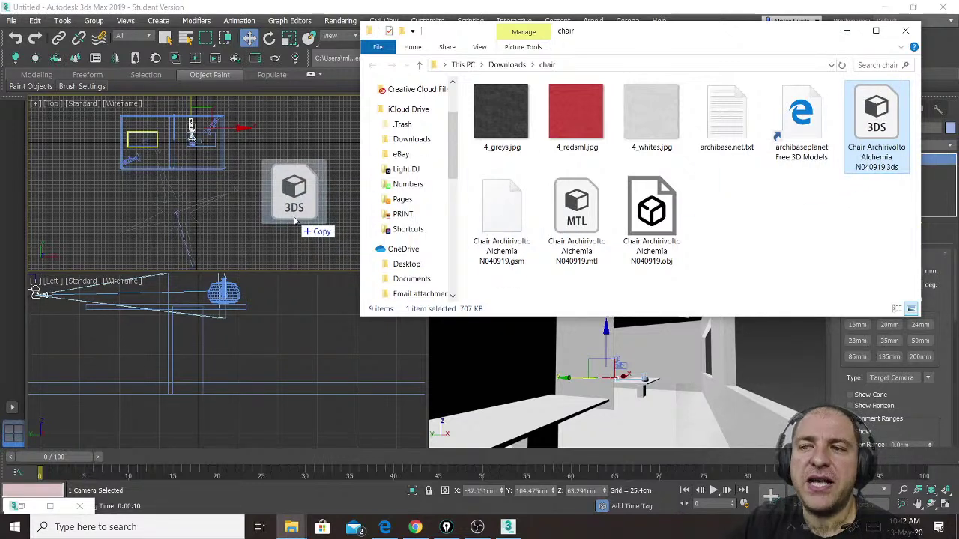
pyautogui.moveTo(294, 219); pyautogui.dragTo(295, 219)
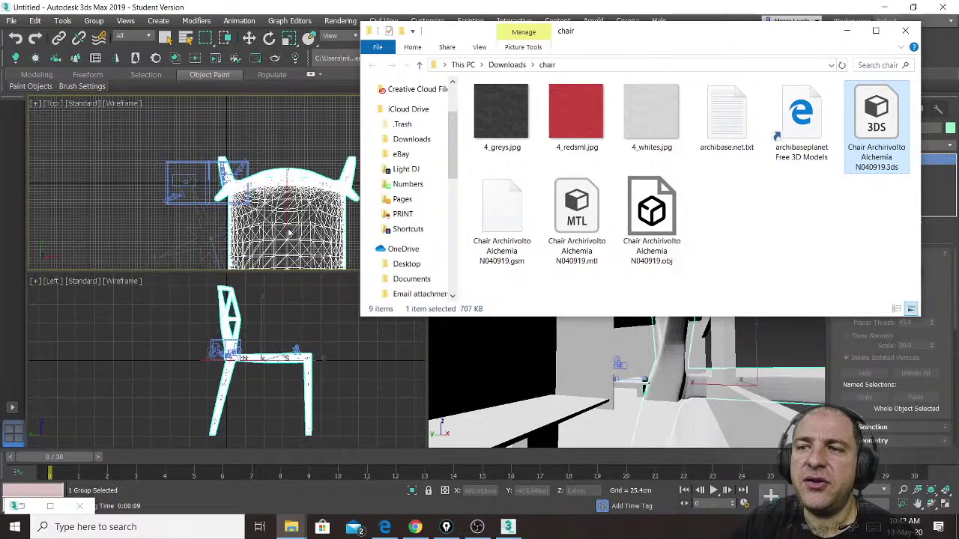
# Select the imported chair and compare its size with the two rooms in the Top view.
pyautogui.scroll(-5, 156, 184)
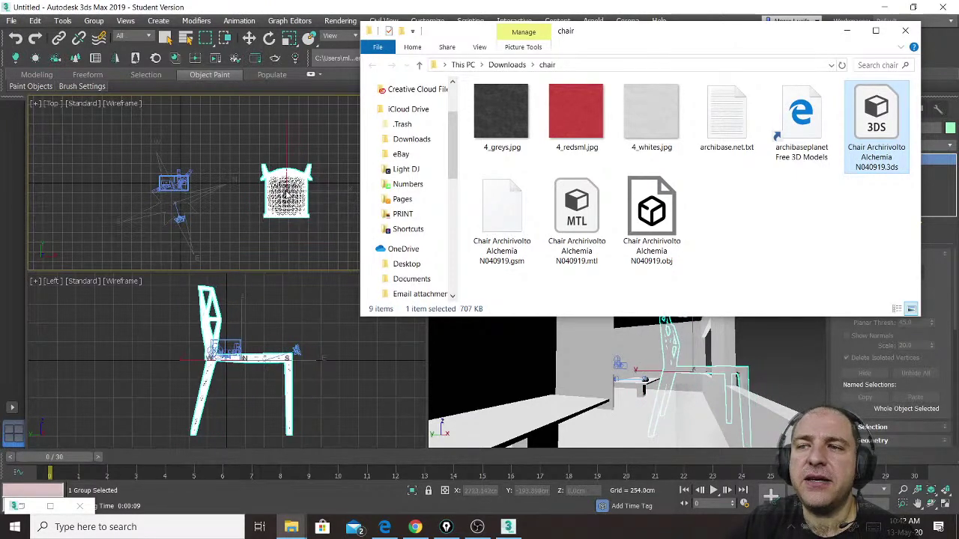
pyautogui.click(289, 189)
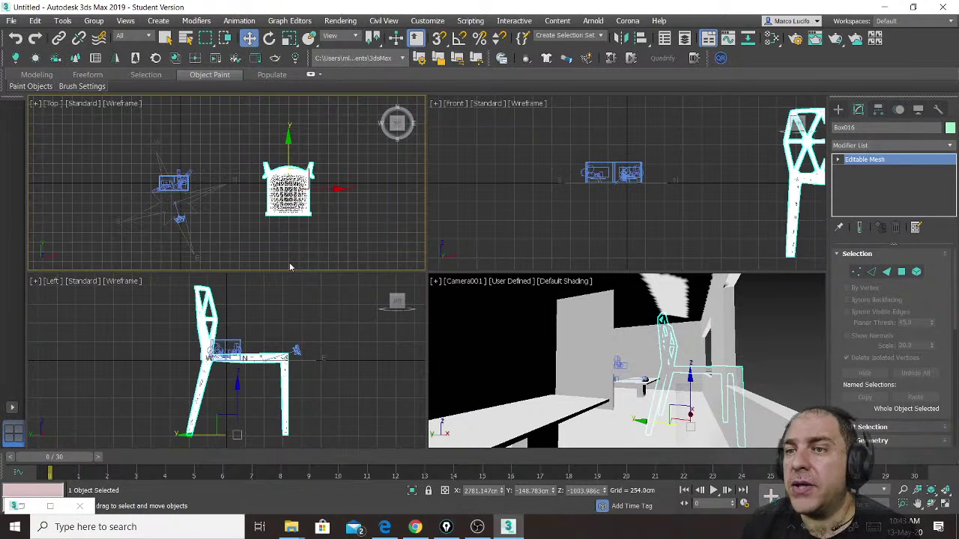
pyautogui.scroll(5, 105, 184)
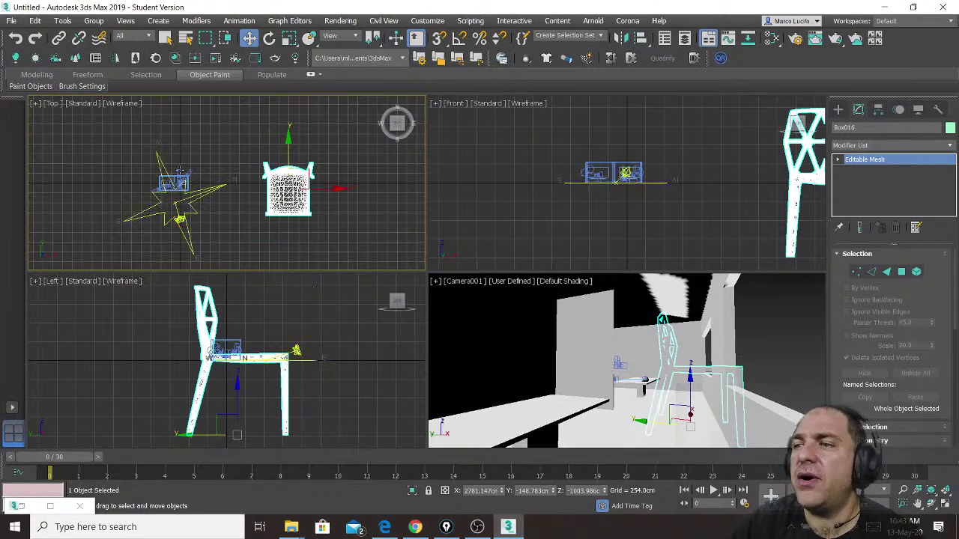
pyautogui.scroll(-5, 193, 189)
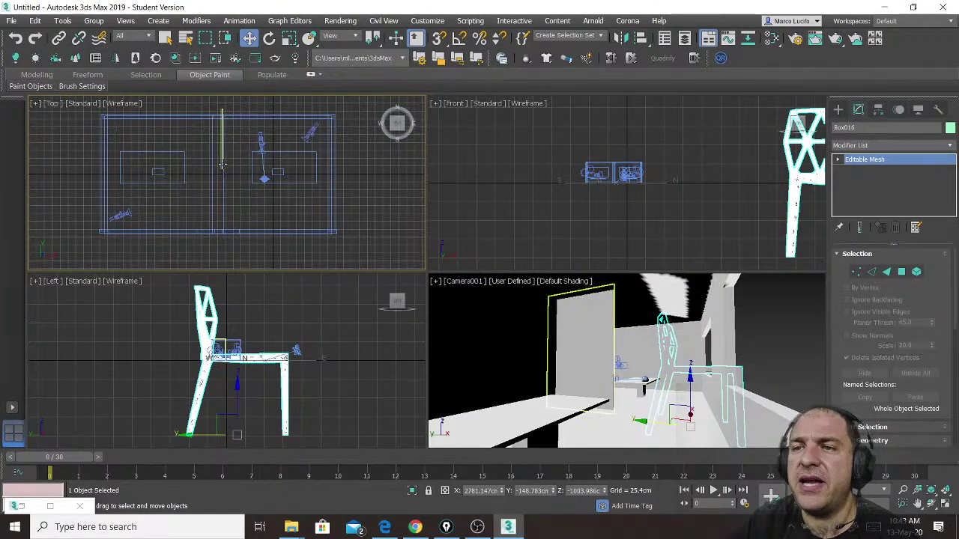
pyautogui.scroll(5, 193, 189)
pyautogui.moveTo(334, 210); pyautogui.dragTo(206, 207, button='middle')
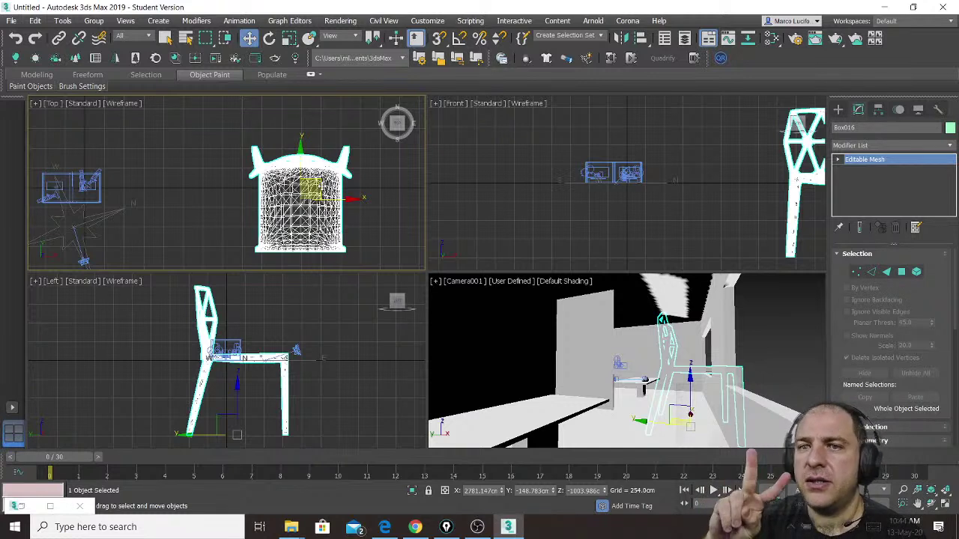
# Group the selected chair, keeping the suggested group name.
pyautogui.click(93, 20)
pyautogui.click(105, 42)
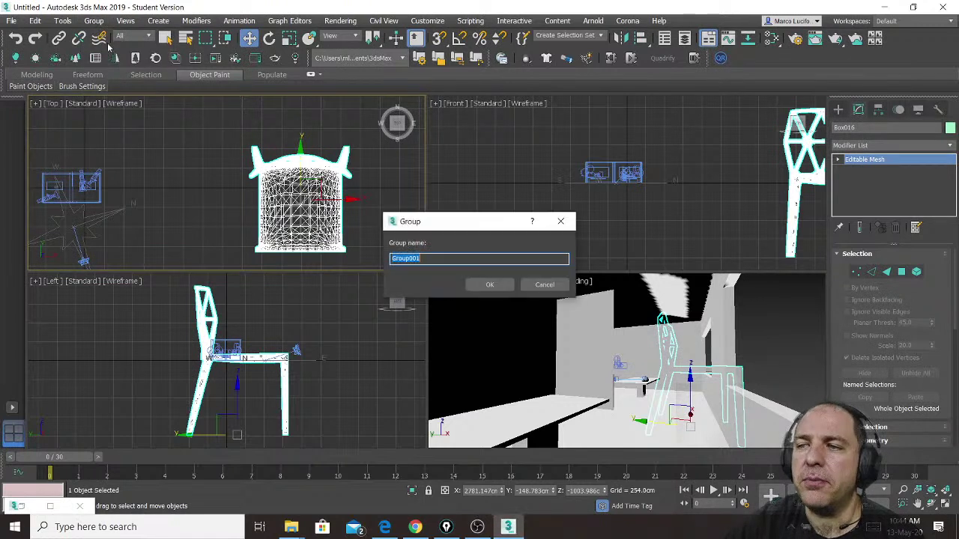
pyautogui.press('Return')
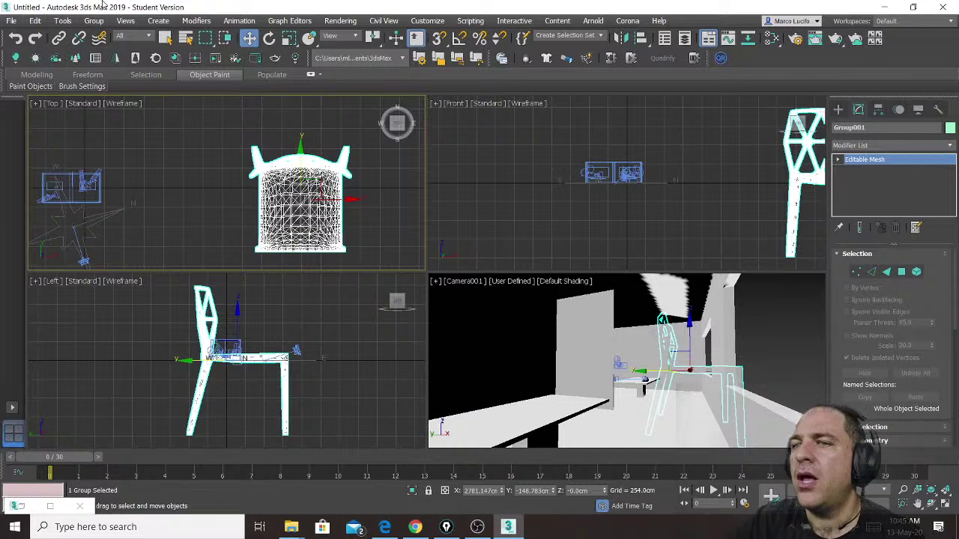
# Activate uniform scaling and change the Camera001 viewport to a Perspective view showing the whole chair beside the rooms.
pyautogui.click(291, 39)
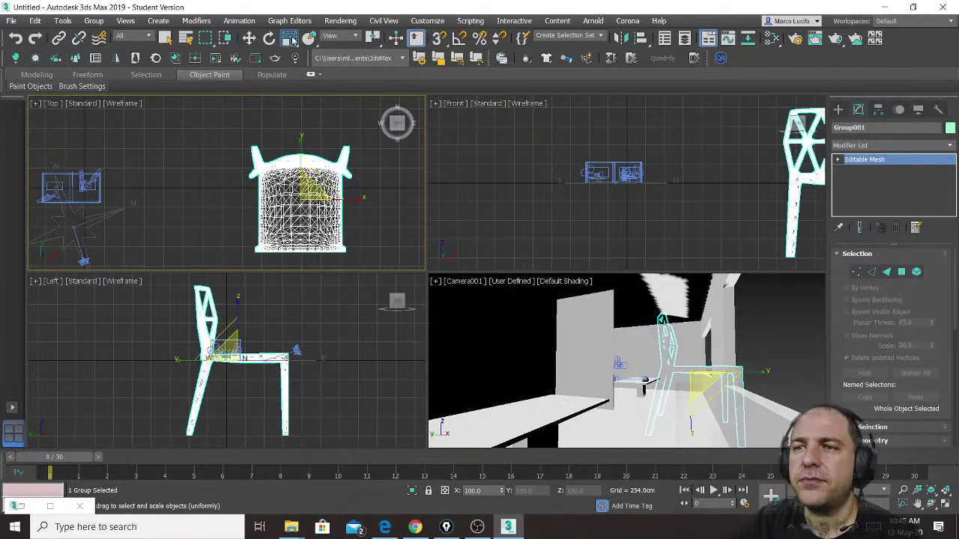
pyautogui.click(693, 350)
pyautogui.press('p')
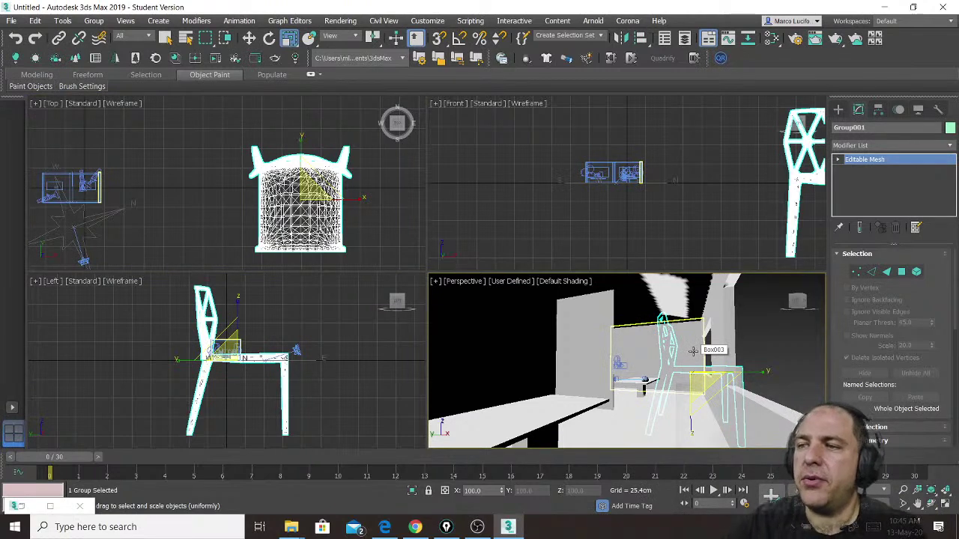
pyautogui.scroll(-10, 705, 365)
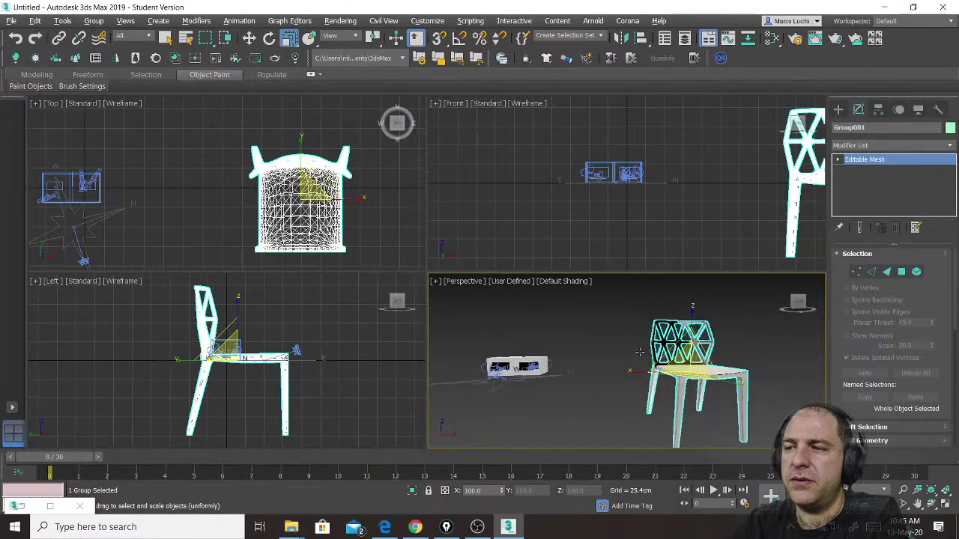
pyautogui.keyDown('alt'); pyautogui.moveTo(617, 367); pyautogui.dragTo(670, 368, button='middle'); pyautogui.keyUp('alt')
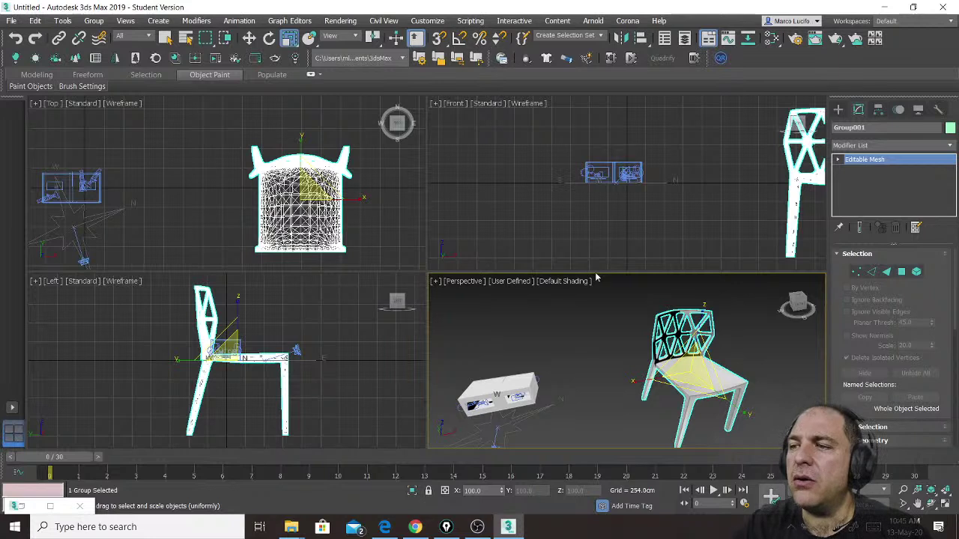
# Measure the chair group's X, Y and Z dimensions with the Measure utility.
pyautogui.click(940, 110)
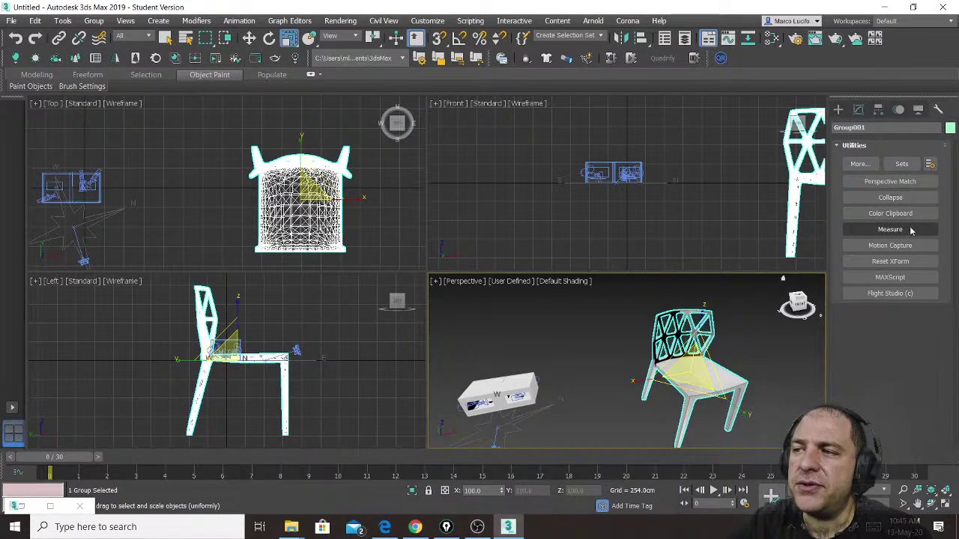
pyautogui.click(890, 229)
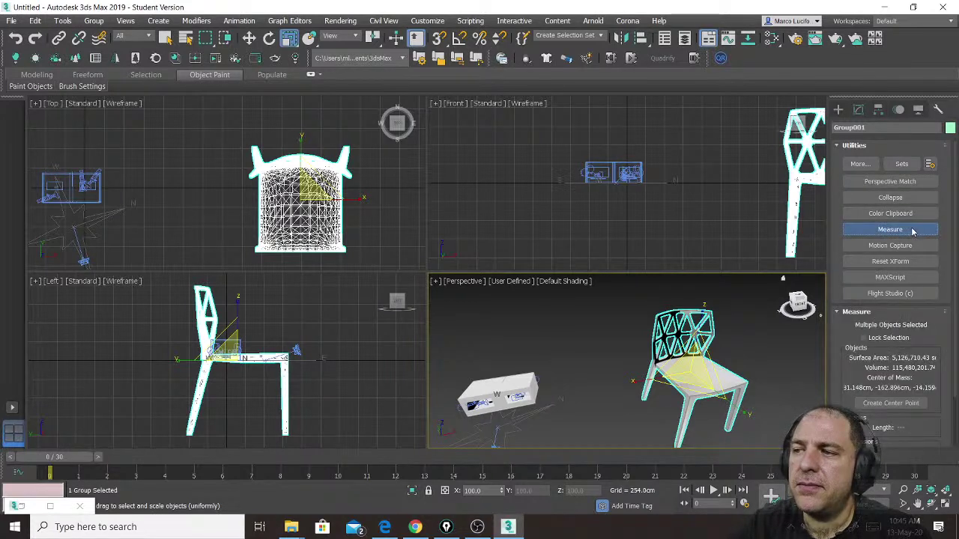
pyautogui.scroll(-3, 848, 287)
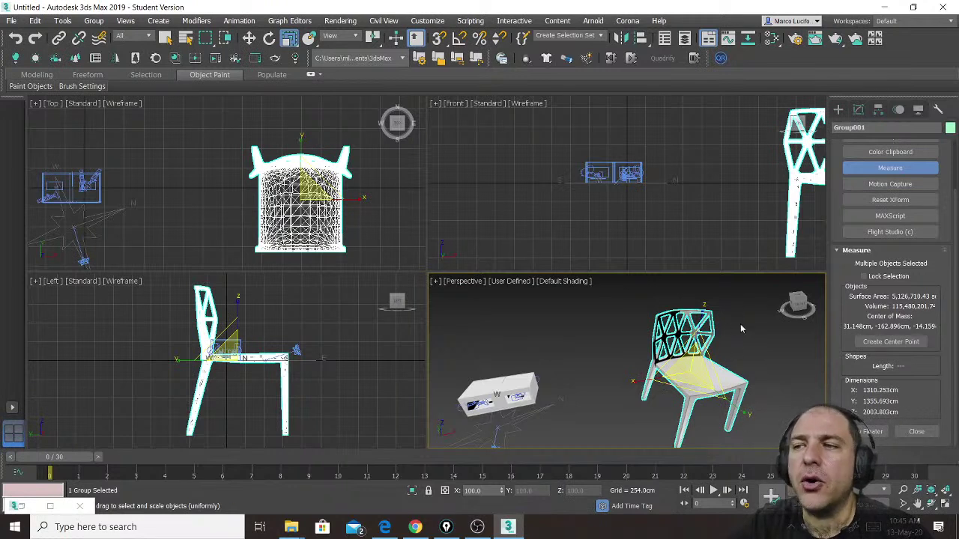
# Scale the chair group down equally on all axes to about 24.7 percent in the Perspective view.
pyautogui.press('r')
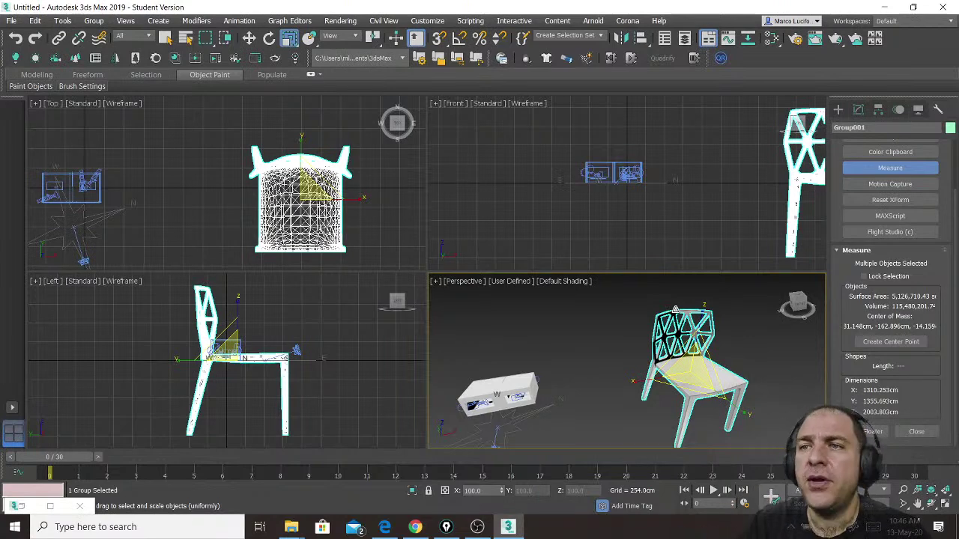
pyautogui.moveTo(697, 375); pyautogui.dragTo(664, 363, button='middle')
pyautogui.scroll(1, 939, 143)
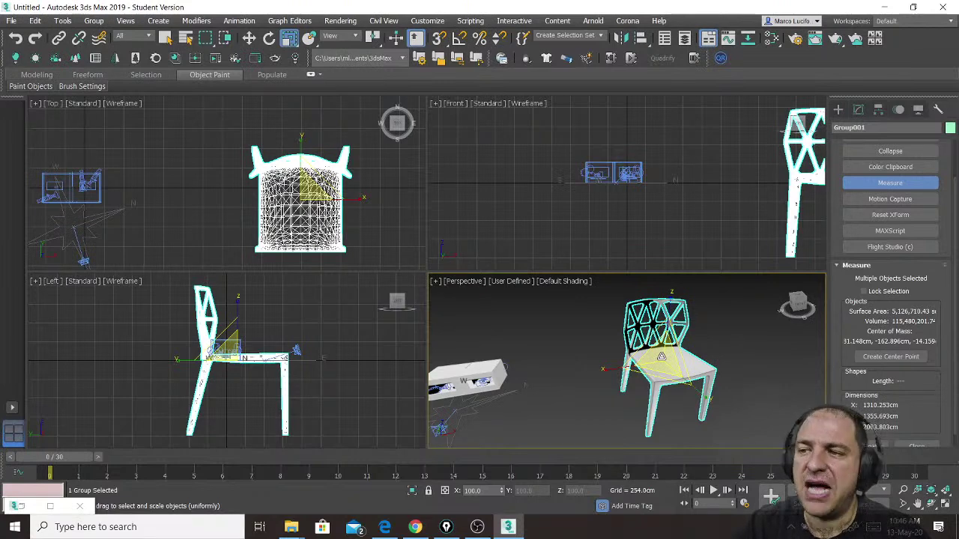
pyautogui.moveTo(661, 356); pyautogui.dragTo(685, 446)
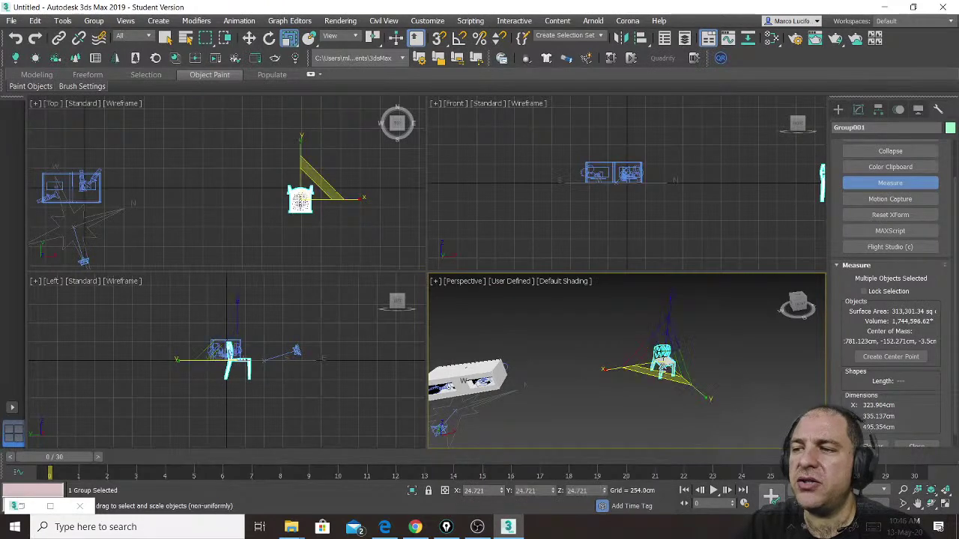
# Scale the chair group down equally on all axes to about 3.4 percent and check its measured dimensions.
pyautogui.press('z')
pyautogui.moveTo(658, 352); pyautogui.dragTo(665, 398)
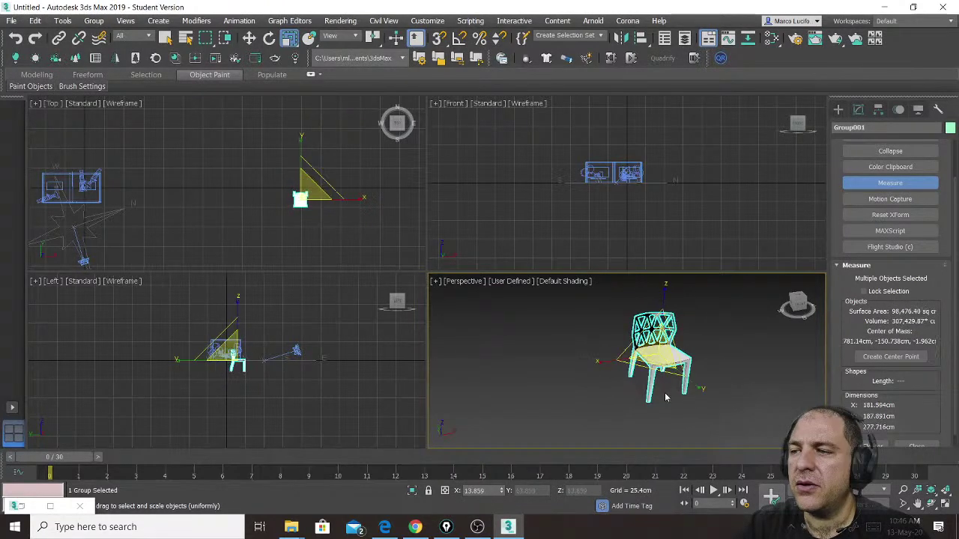
pyautogui.moveTo(656, 354); pyautogui.dragTo(654, 414)
pyautogui.press('z')
pyautogui.moveTo(648, 371); pyautogui.dragTo(653, 397)
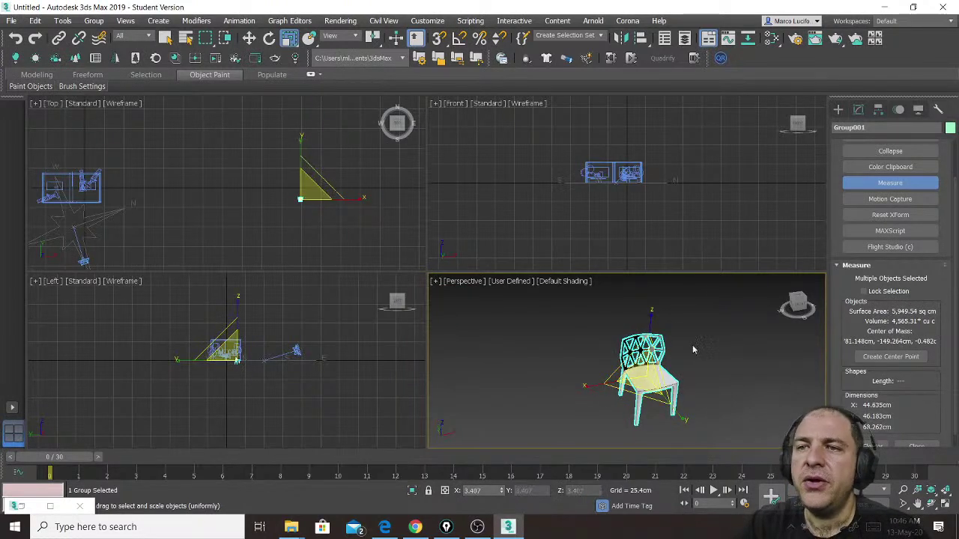
pyautogui.moveTo(919, 391); pyautogui.dragTo(919, 376)
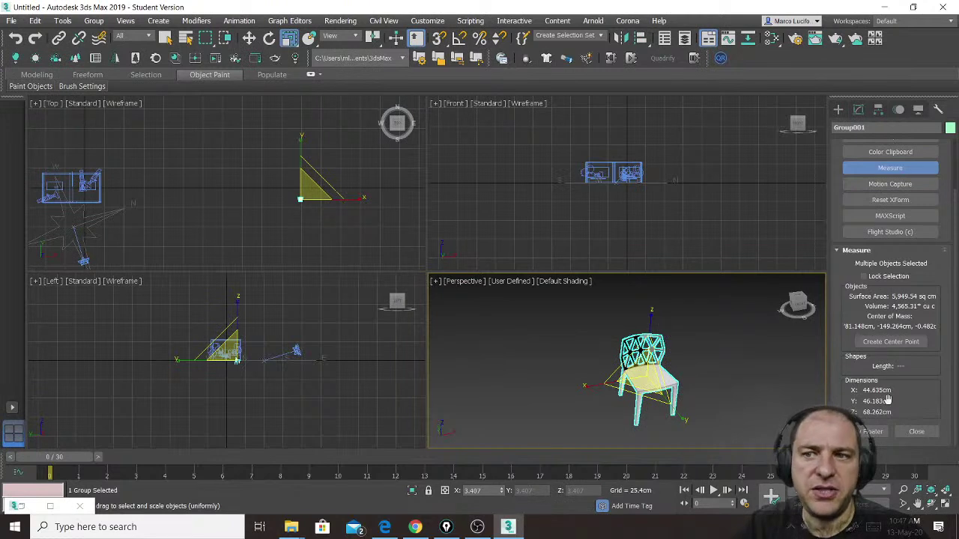
# Move the chair group into the left room near the dividing wall and raise its legs onto the floor, at about Z 42.3 cm.
pyautogui.click(249, 38)
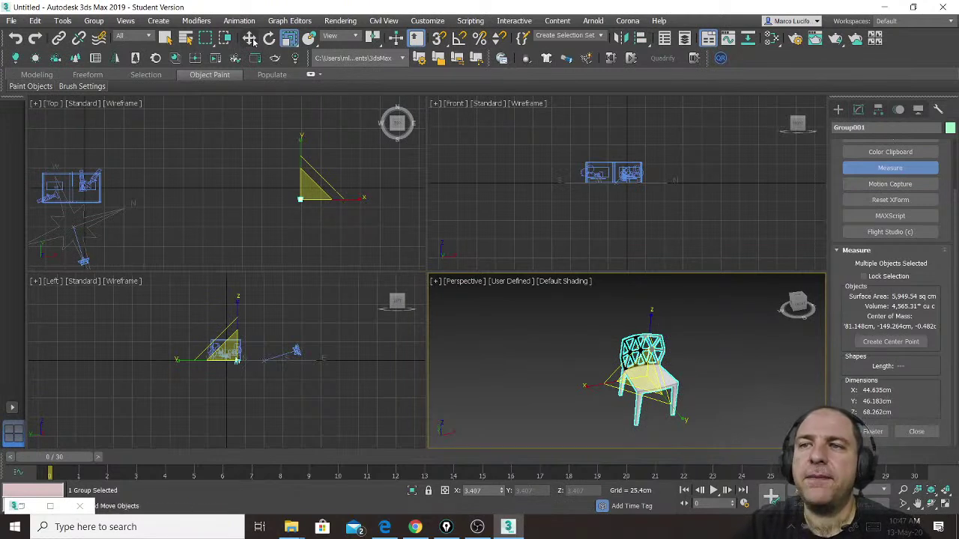
pyautogui.click(321, 179)
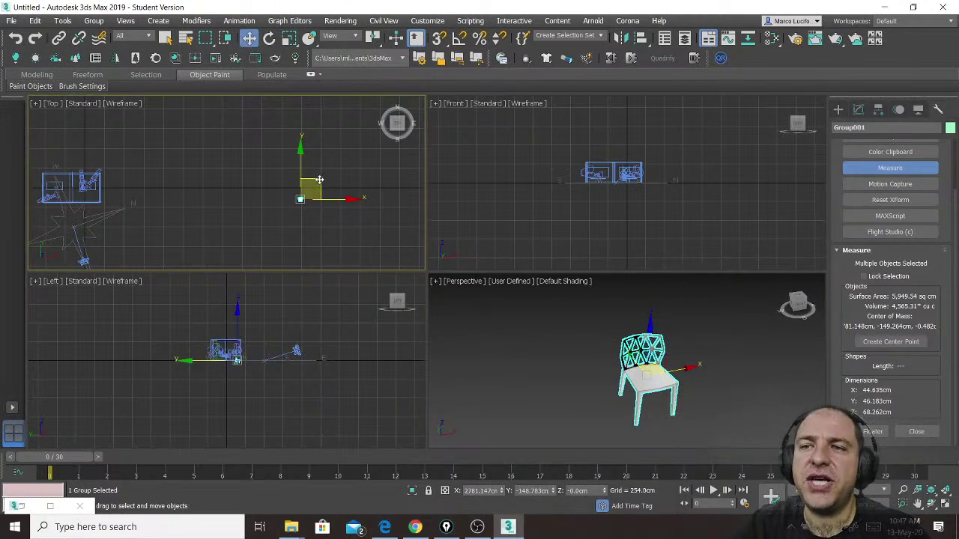
pyautogui.moveTo(319, 180); pyautogui.dragTo(90, 181)
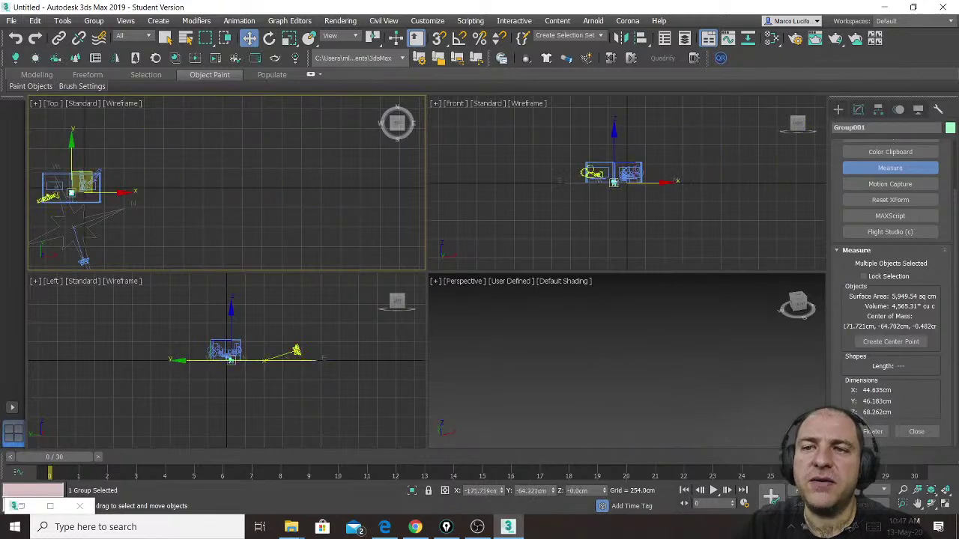
pyautogui.scroll(5, 66, 201)
pyautogui.moveTo(66, 202); pyautogui.dragTo(229, 210, button='middle')
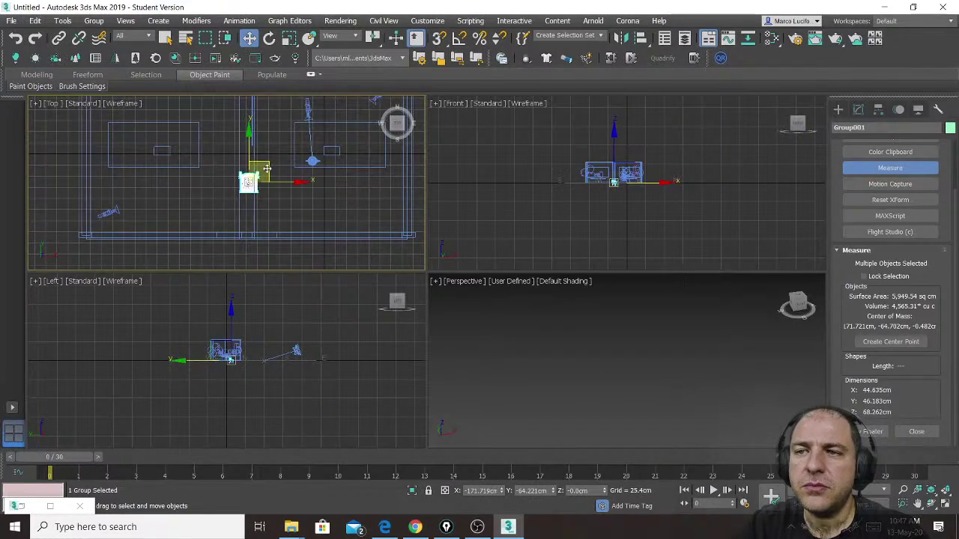
pyautogui.moveTo(266, 170); pyautogui.dragTo(231, 175)
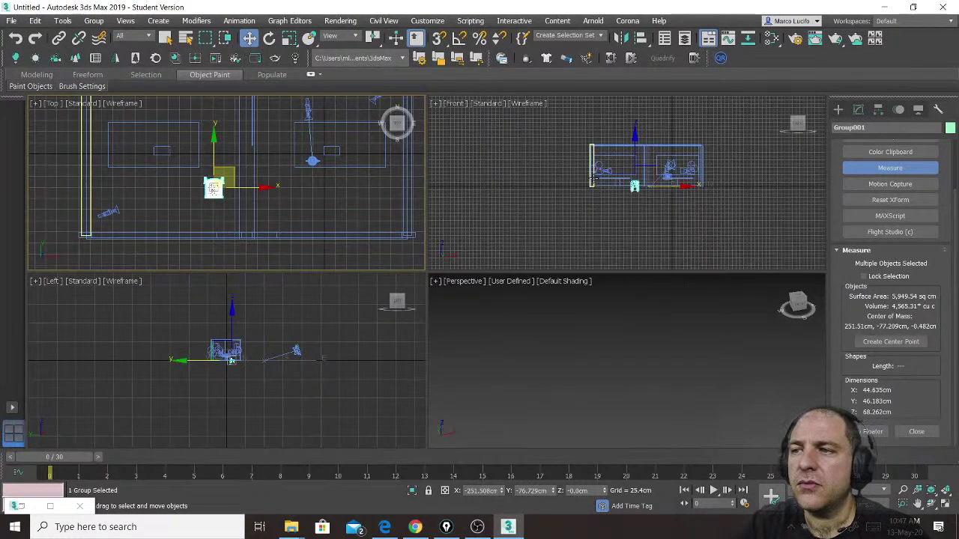
pyautogui.scroll(10, 624, 203)
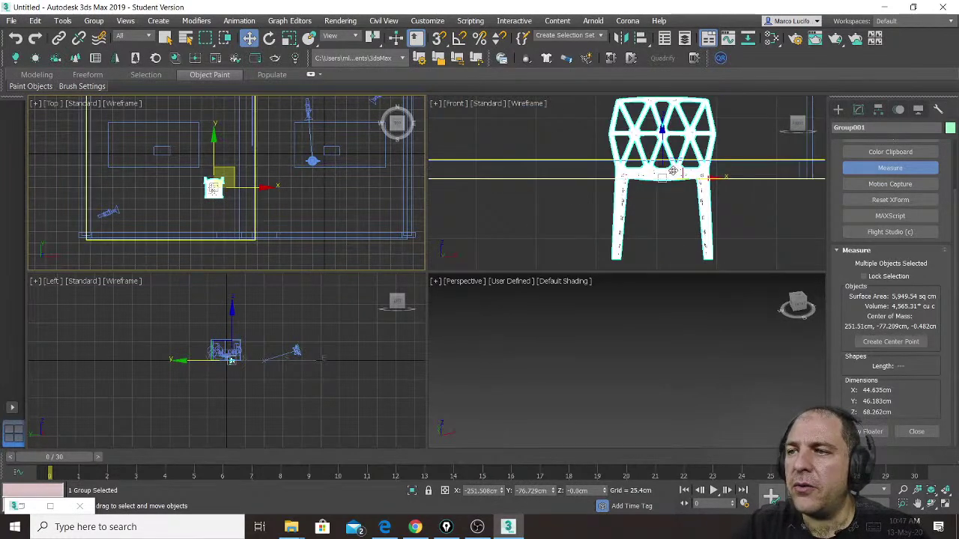
pyautogui.moveTo(673, 171); pyautogui.dragTo(646, 86)
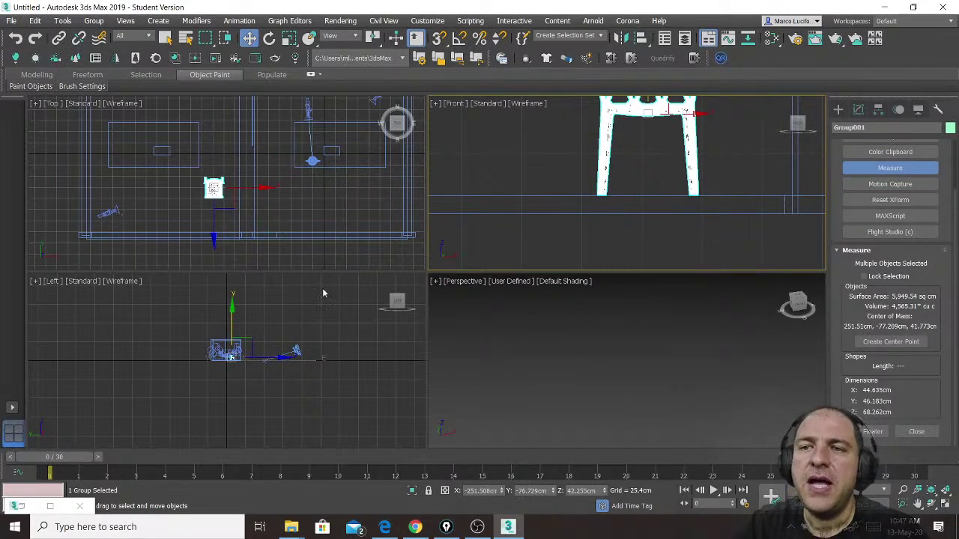
# Show the Camera001 view in a single maximized viewport and rotate the chair group about -47.5 degrees around its Z axis.
pyautogui.click(470, 282)
pyautogui.moveTo(504, 293)
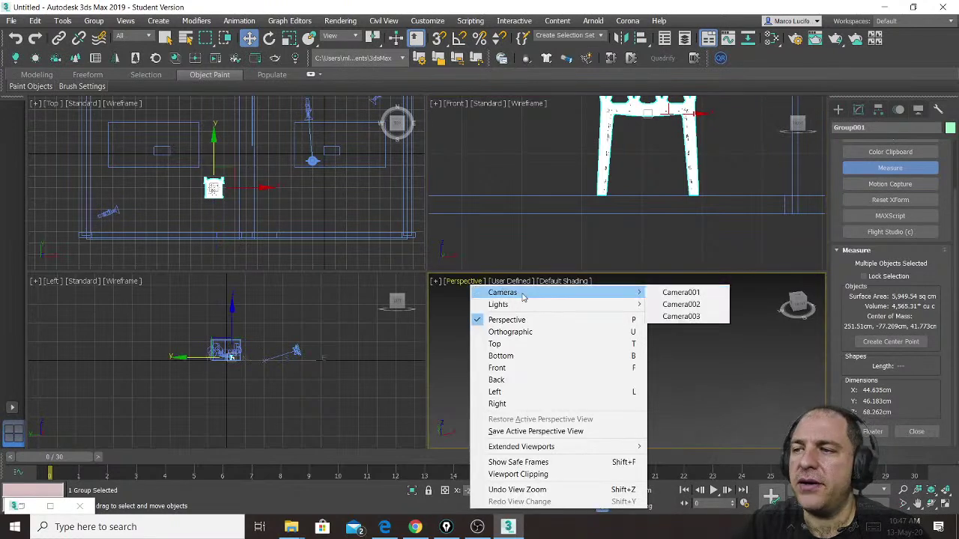
pyautogui.click(686, 292)
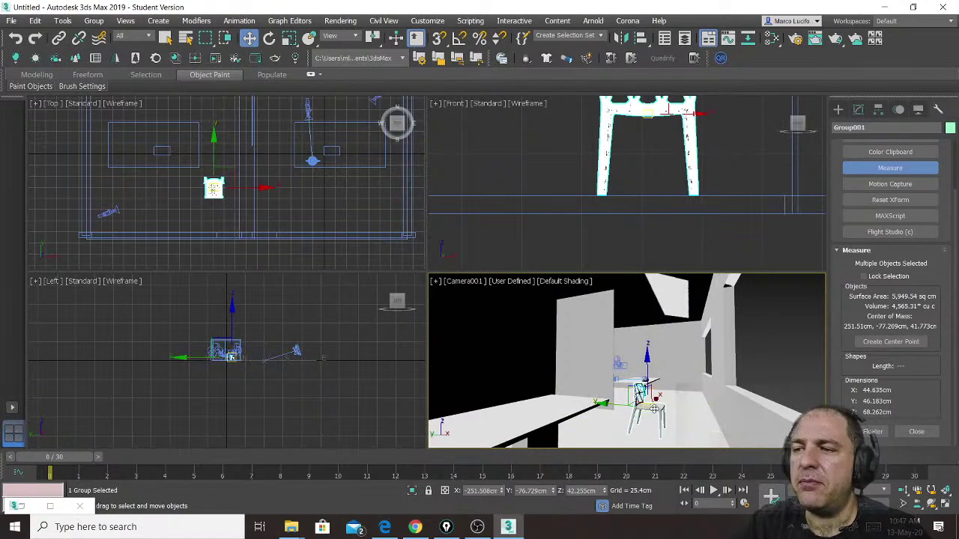
pyautogui.click(945, 506)
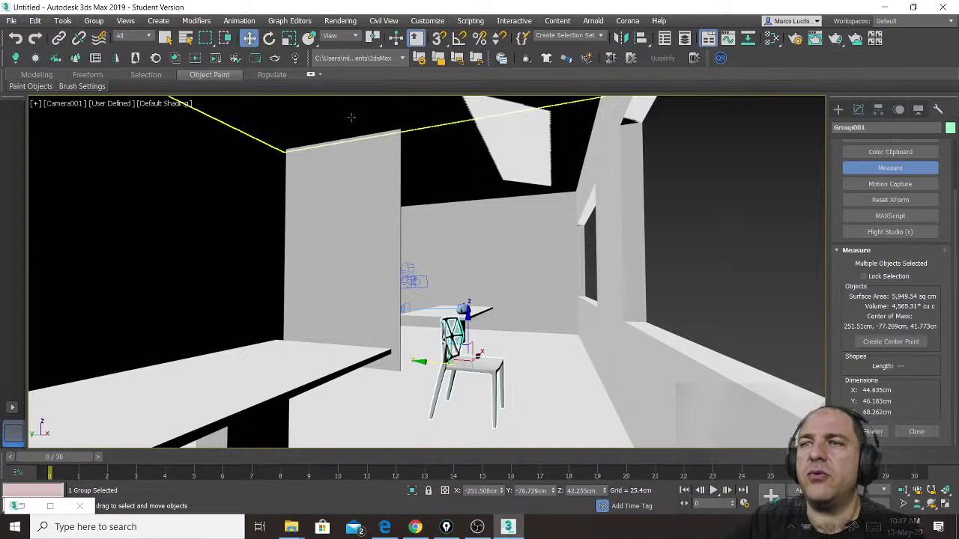
pyautogui.click(269, 39)
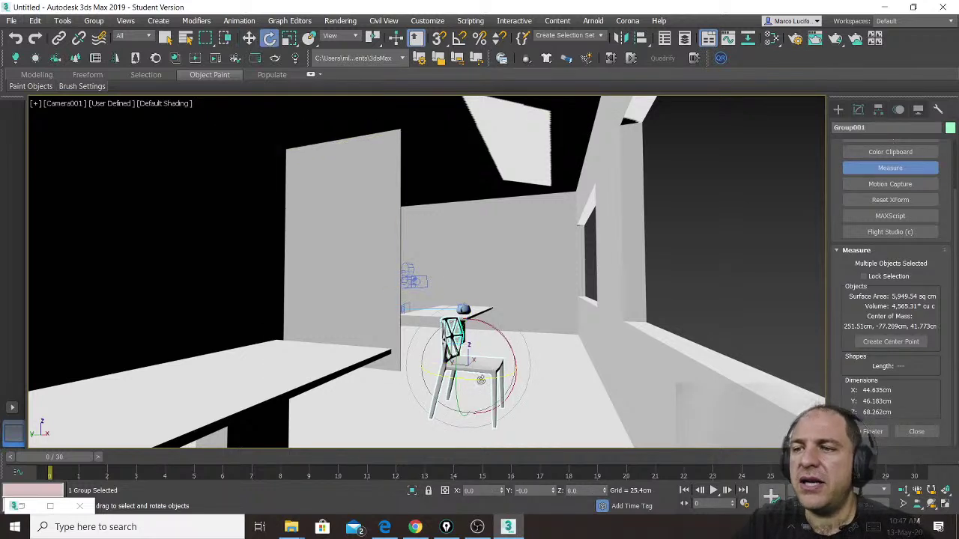
pyautogui.moveTo(481, 379); pyautogui.dragTo(430, 381)
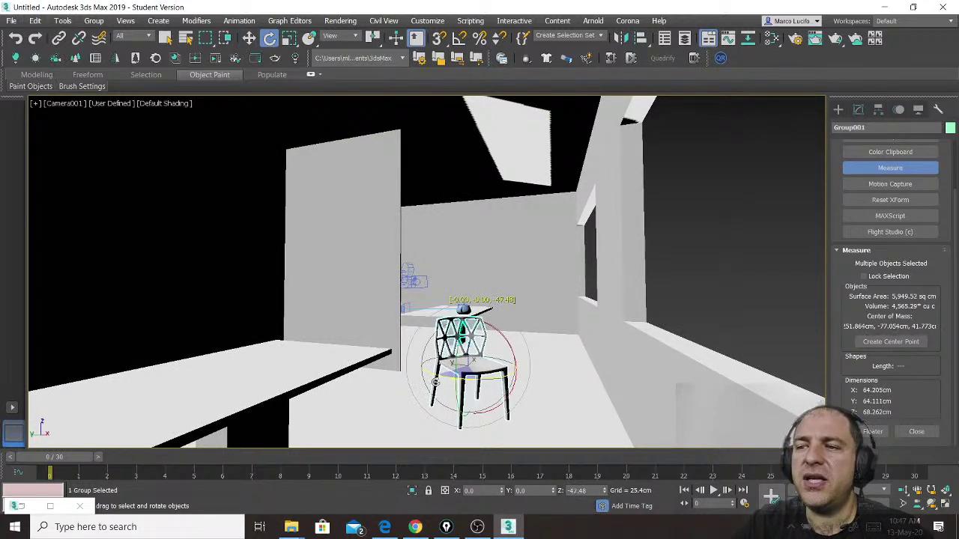
# Clone the chair group as one instance beside the original, towards the long counter.
pyautogui.click(250, 38)
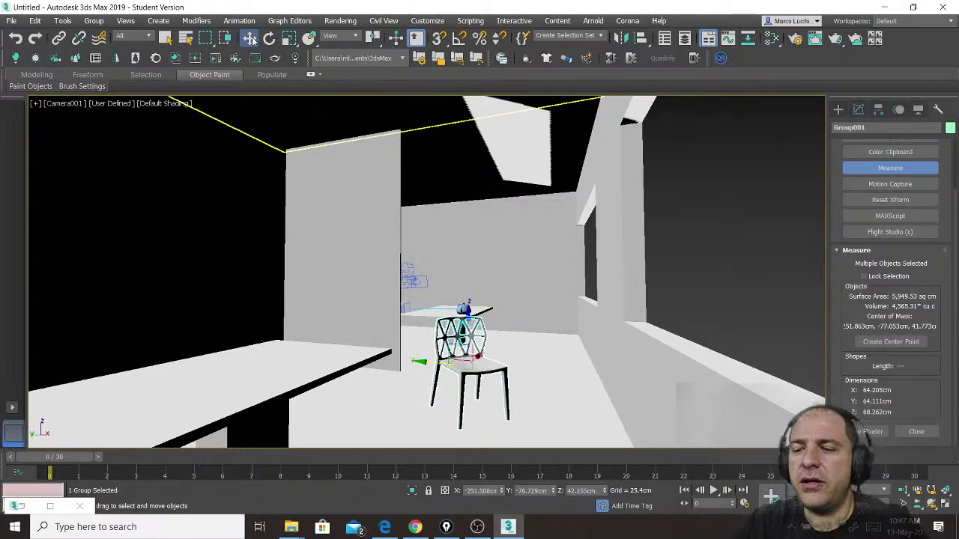
pyautogui.click(459, 360)
pyautogui.keyDown('shift'); pyautogui.moveTo(459, 360); pyautogui.dragTo(373, 361); pyautogui.keyUp('shift')
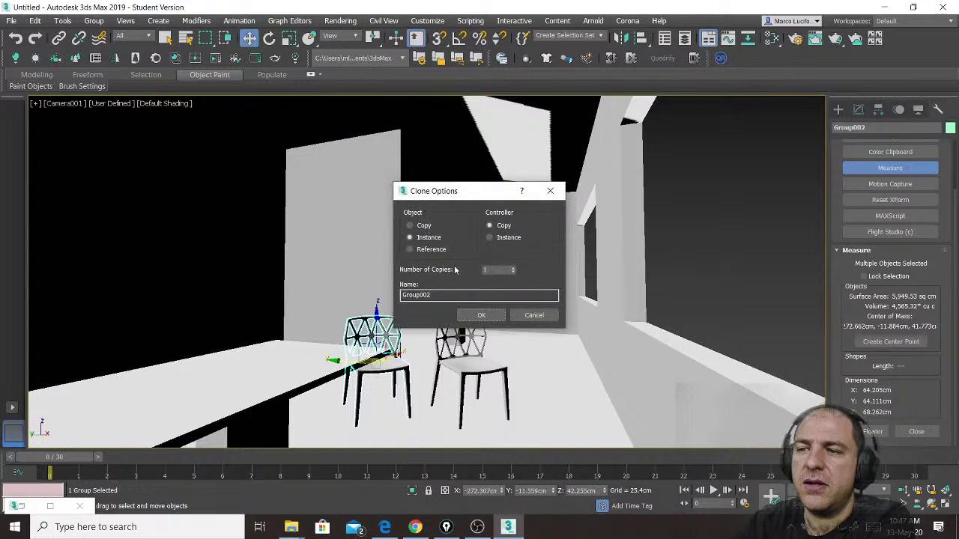
pyautogui.click(481, 315)
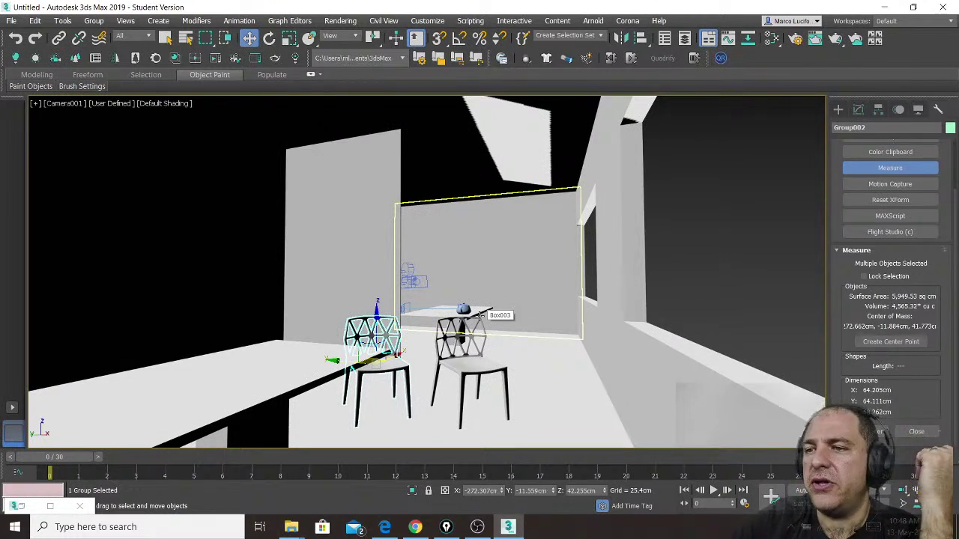
# Open the Slate Material Editor beside the chairs and pick the original chair's material into the node view.
pyautogui.press('m')
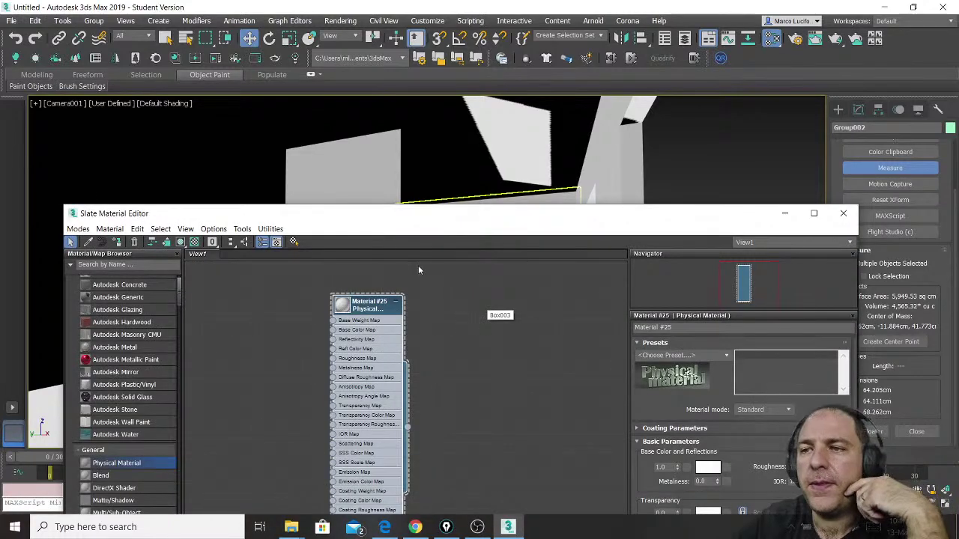
pyautogui.moveTo(374, 217); pyautogui.dragTo(791, 83)
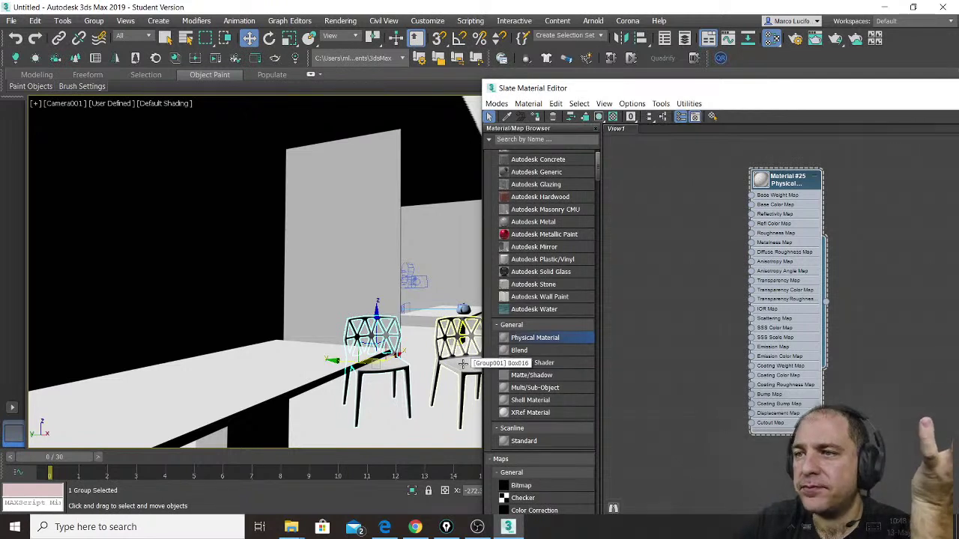
pyautogui.click(507, 117)
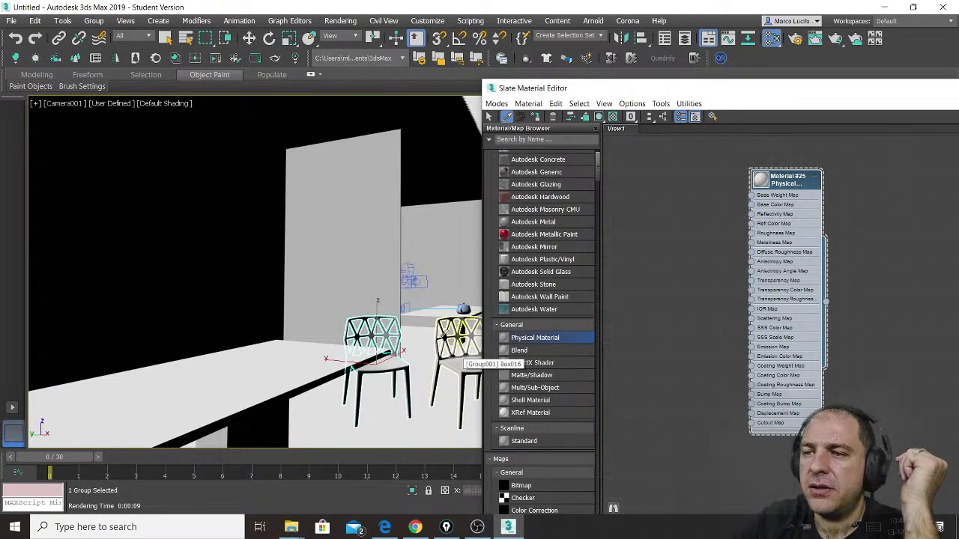
pyautogui.click(441, 335)
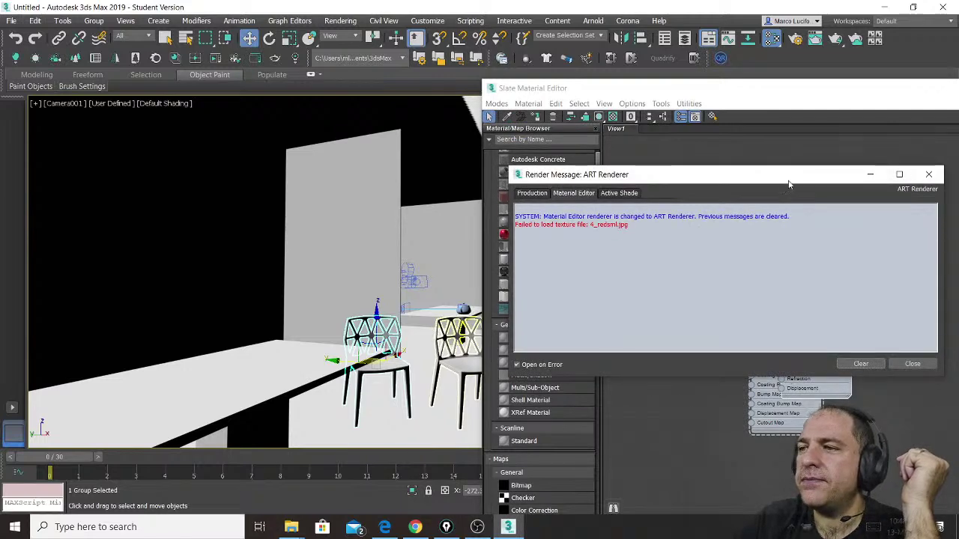
# Move the render message window aside and spread out the Material #25, st_red and Map #1 nodes so they do not overlap.
pyautogui.moveTo(788, 184); pyautogui.dragTo(507, 110)
pyautogui.moveTo(841, 278); pyautogui.dragTo(791, 289)
pyautogui.click(806, 184)
pyautogui.moveTo(806, 184); pyautogui.dragTo(936, 184)
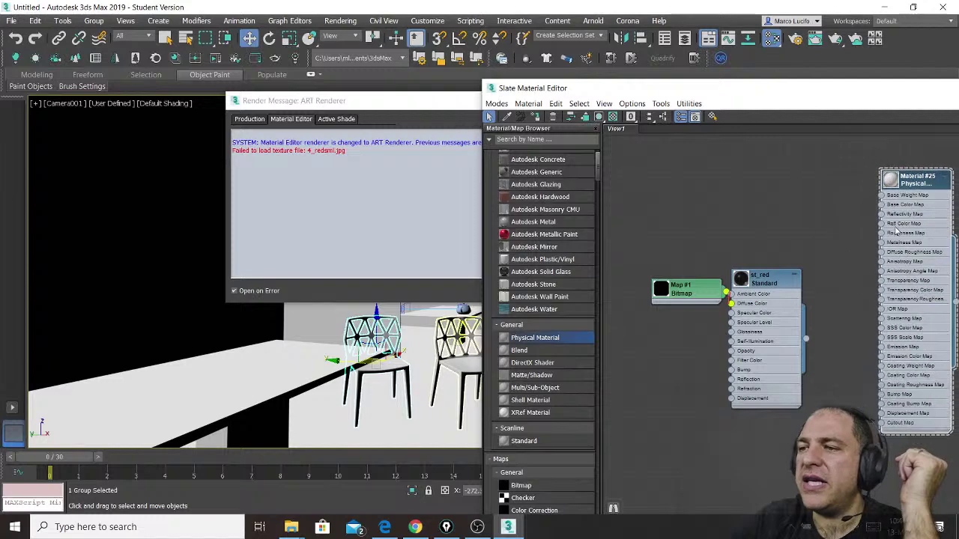
pyautogui.moveTo(755, 288); pyautogui.dragTo(787, 309)
pyautogui.moveTo(681, 290); pyautogui.dragTo(681, 327)
# Read the ART Renderer message about the chair's texture file and close the message window.
pyautogui.click(388, 230)
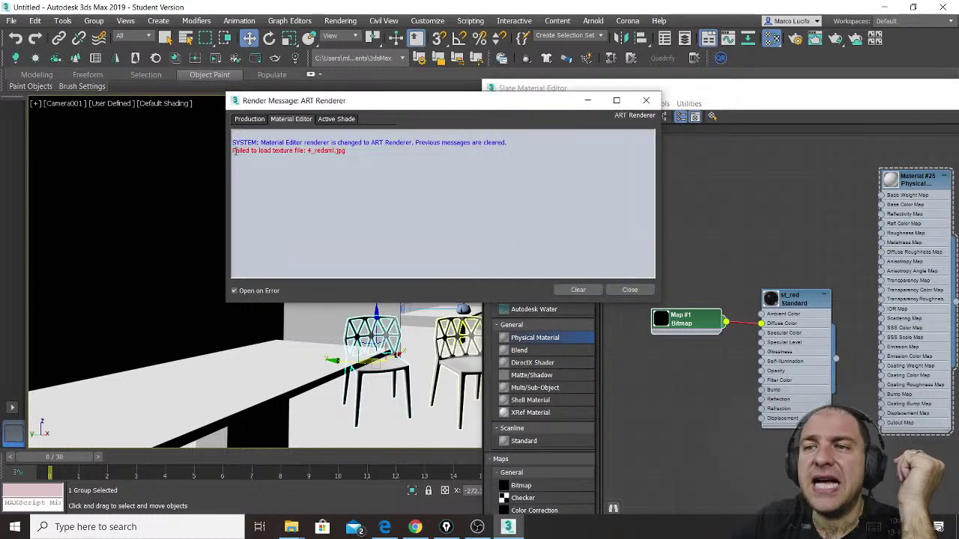
pyautogui.moveTo(239, 152); pyautogui.dragTo(283, 153)
pyautogui.moveTo(321, 153); pyautogui.dragTo(354, 155)
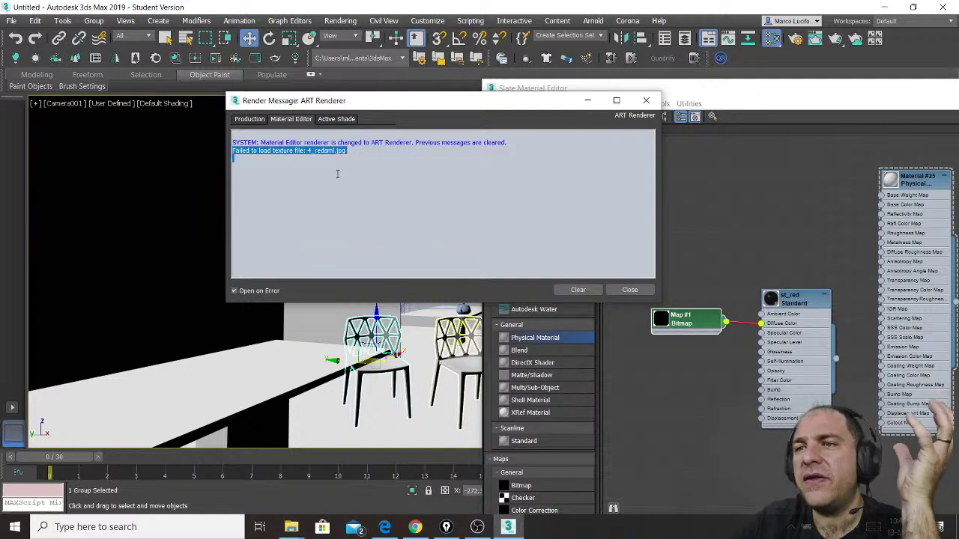
pyautogui.click(395, 204)
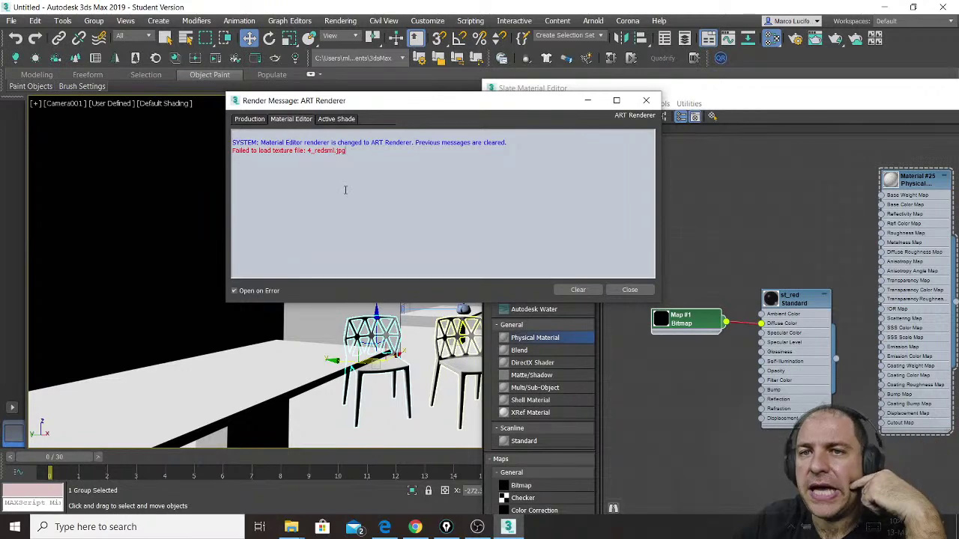
pyautogui.click(646, 100)
# Relink the Map #1 bitmap feeding st_red to 4_redsml.jpg in the chair folder inside Downloads.
pyautogui.moveTo(779, 82); pyautogui.dragTo(506, 26)
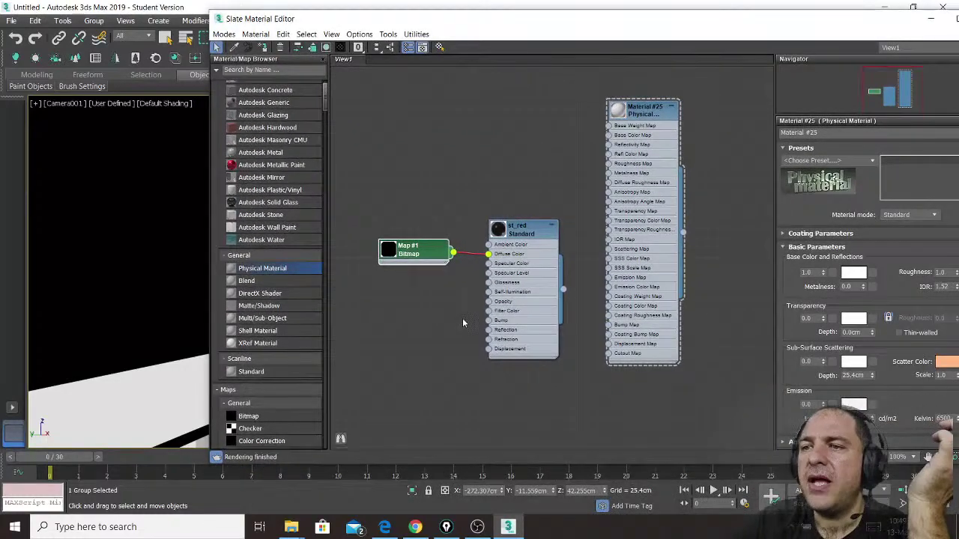
pyautogui.doubleClick(416, 255)
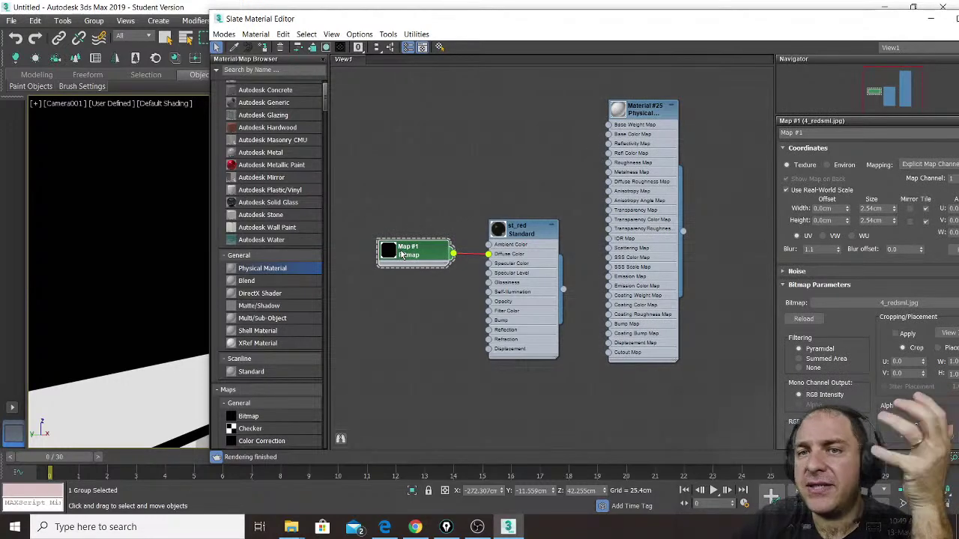
pyautogui.moveTo(581, 20); pyautogui.dragTo(520, 15)
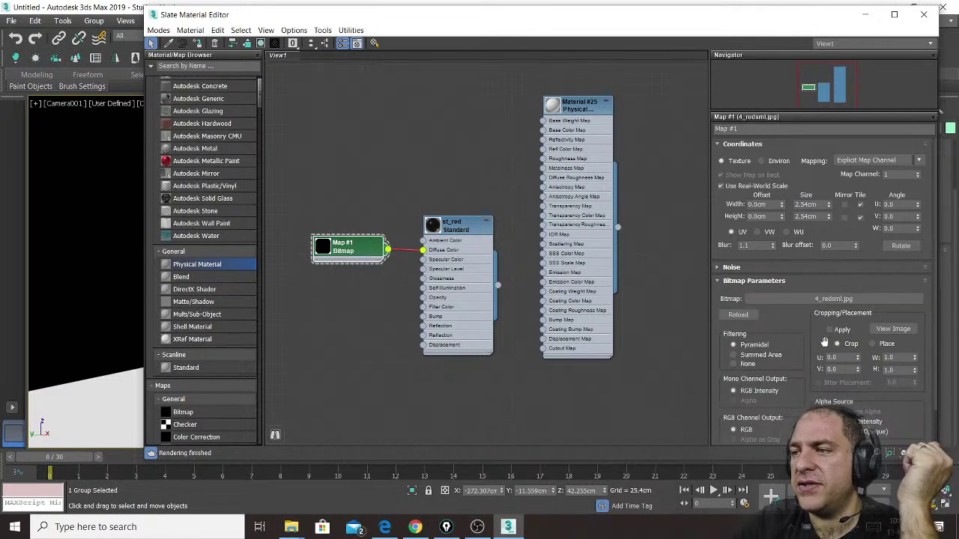
pyautogui.click(837, 299)
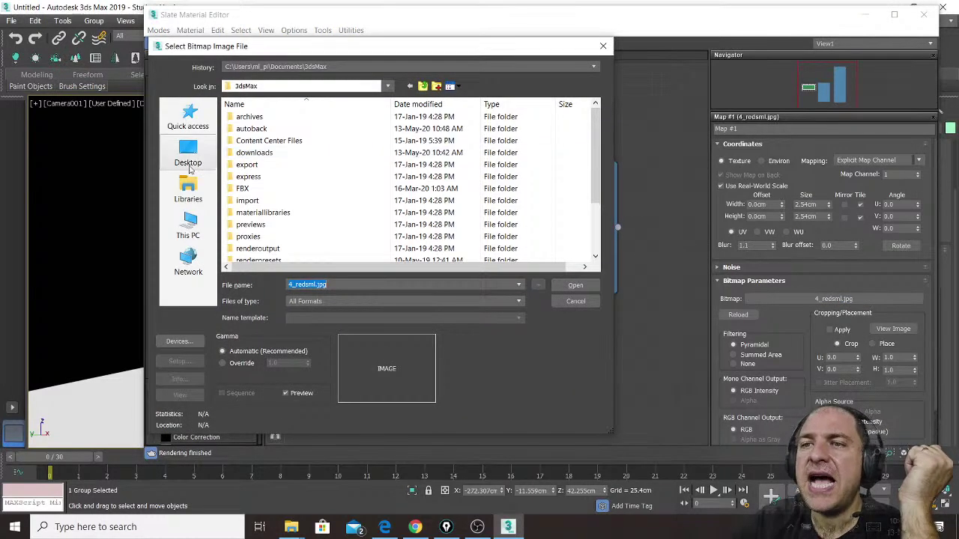
pyautogui.click(388, 88)
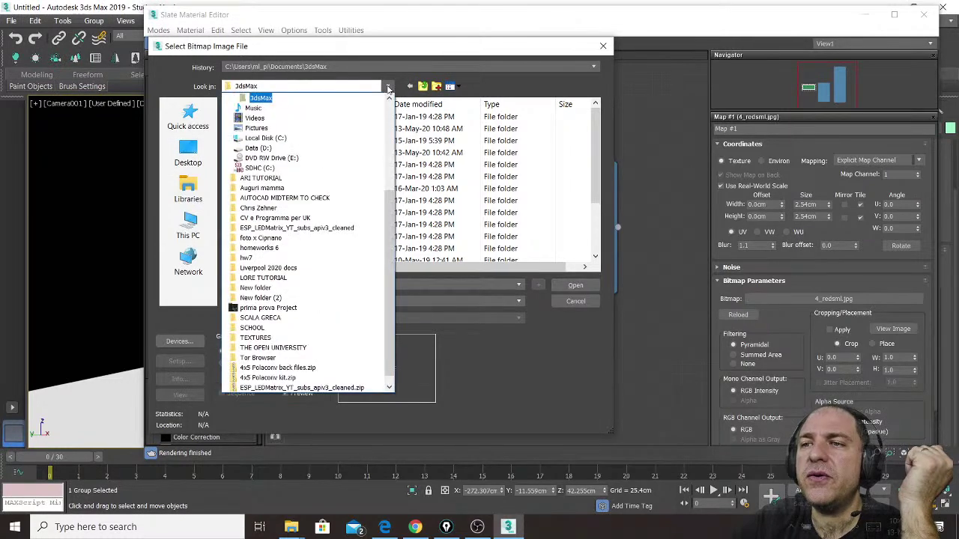
pyautogui.scroll(4, 354, 157)
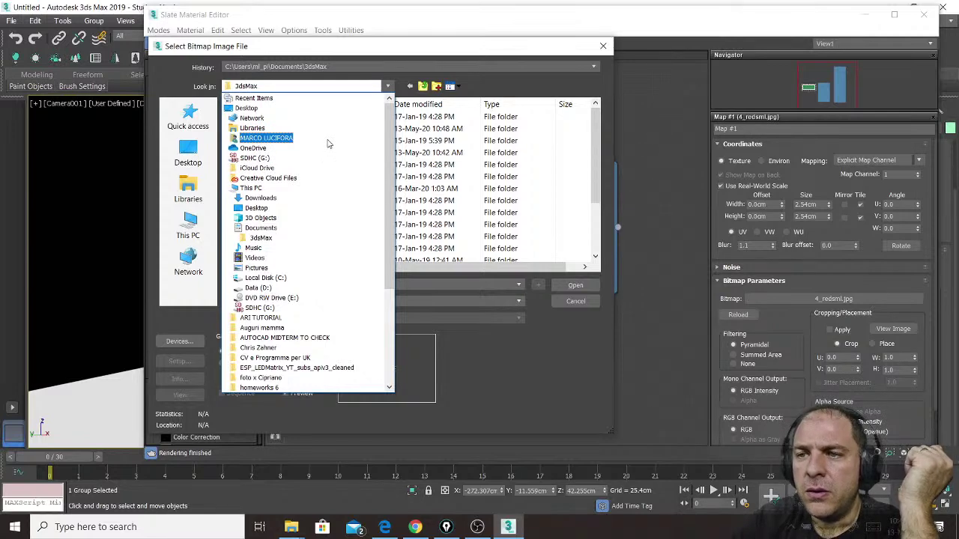
pyautogui.click(310, 199)
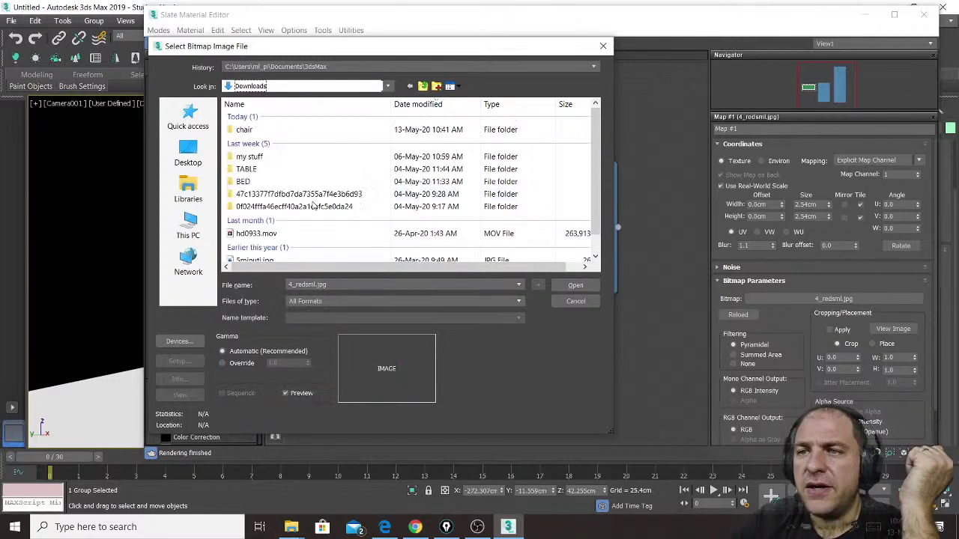
pyautogui.doubleClick(249, 132)
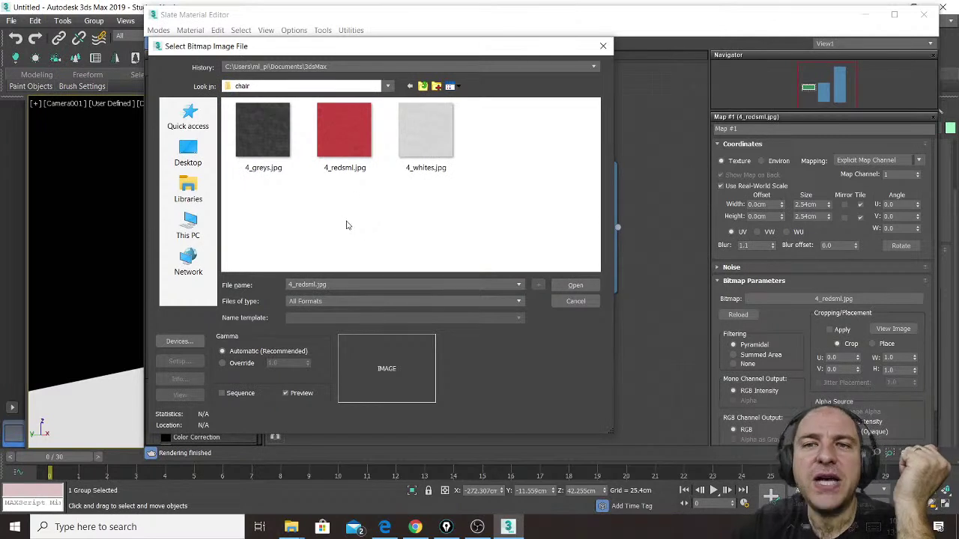
pyautogui.click(352, 154)
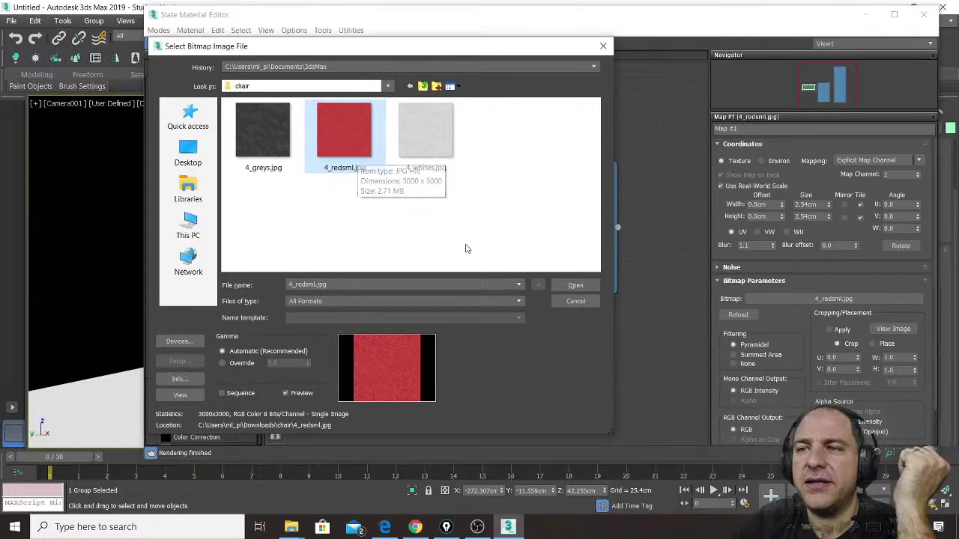
pyautogui.click(575, 285)
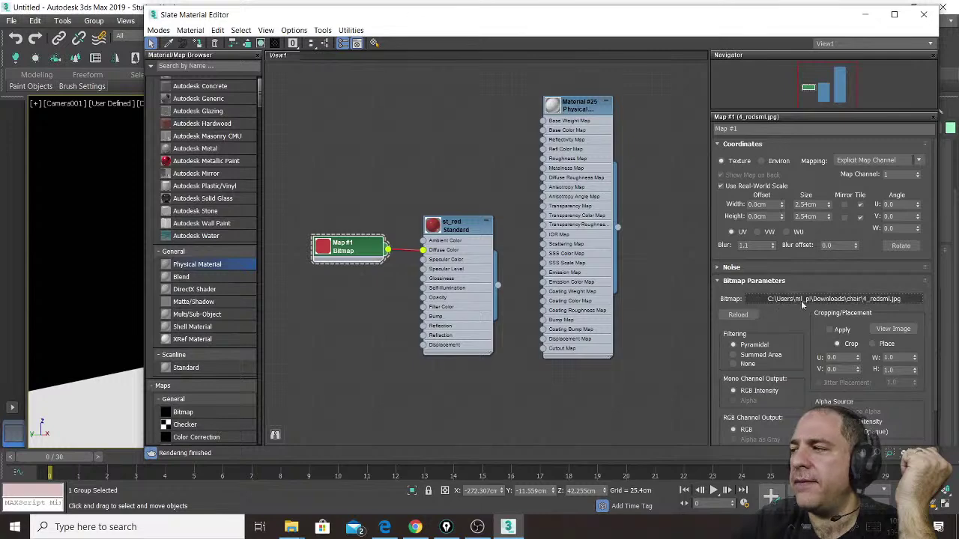
# Shift the st_red node slightly lower, uncover the chairs to check their texture, and close the Slate Material Editor.
pyautogui.moveTo(454, 232); pyautogui.dragTo(463, 250)
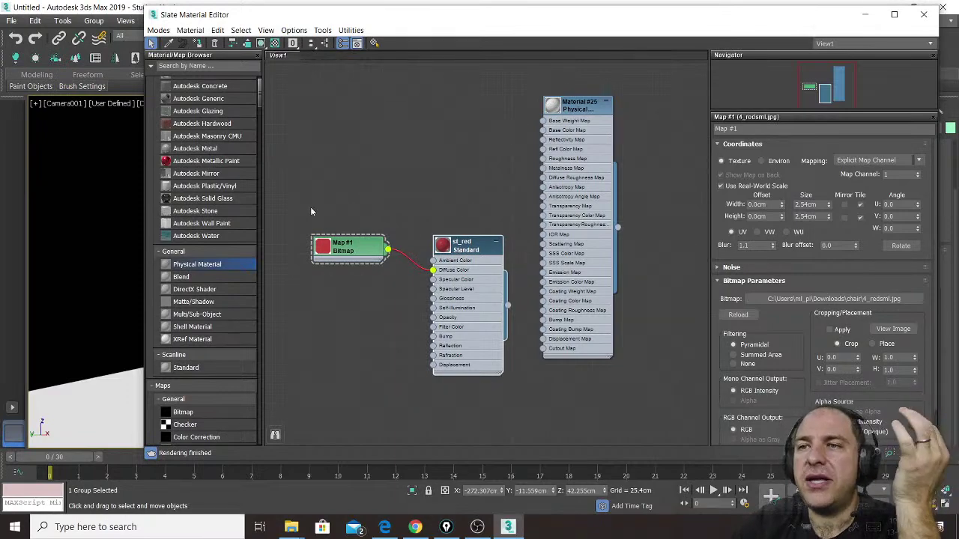
pyautogui.moveTo(430, 18); pyautogui.dragTo(825, 65)
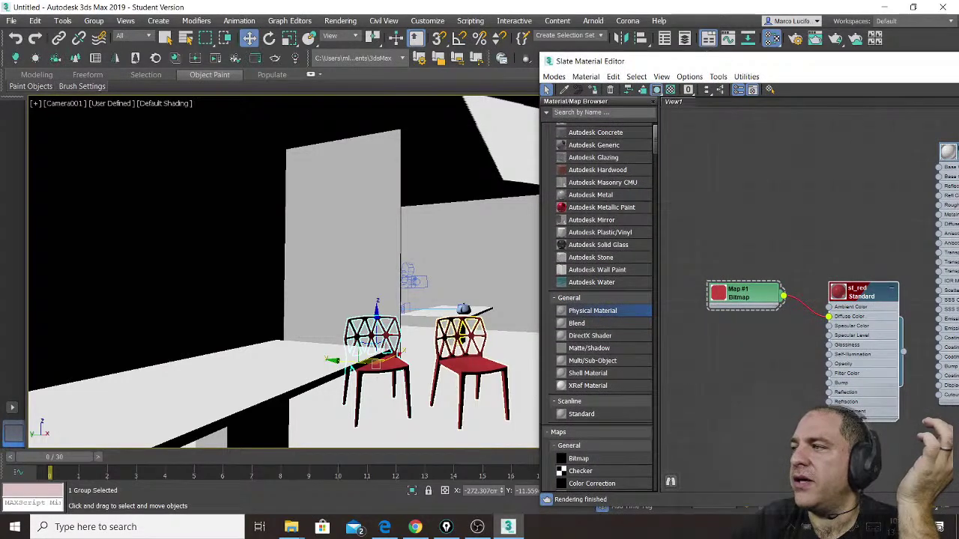
pyautogui.press('m')
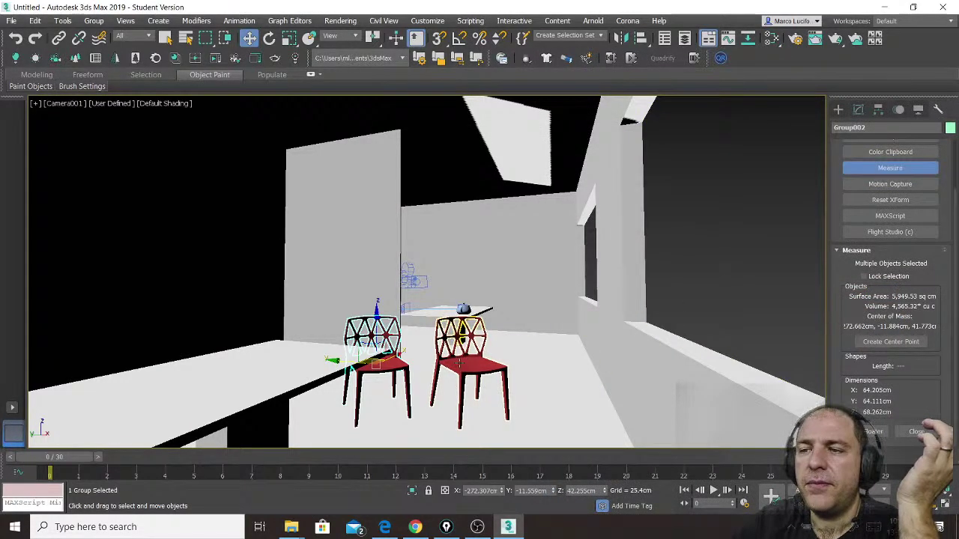
pyautogui.click(837, 44)
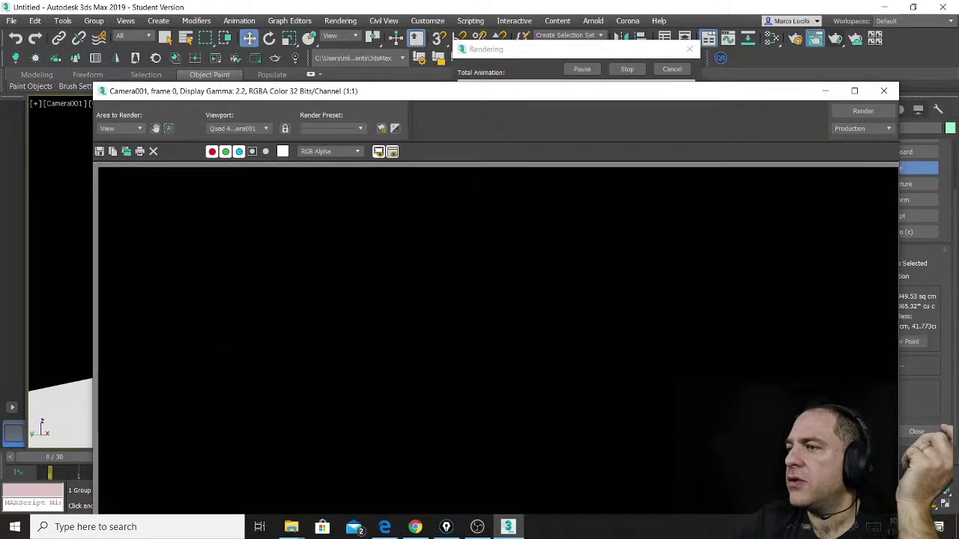
pyautogui.click(656, 82)
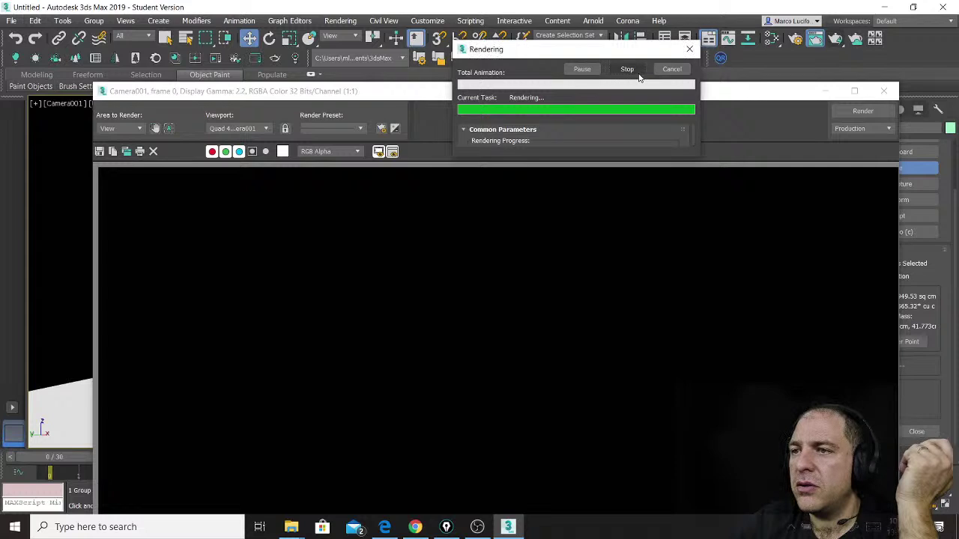
pyautogui.click(678, 70)
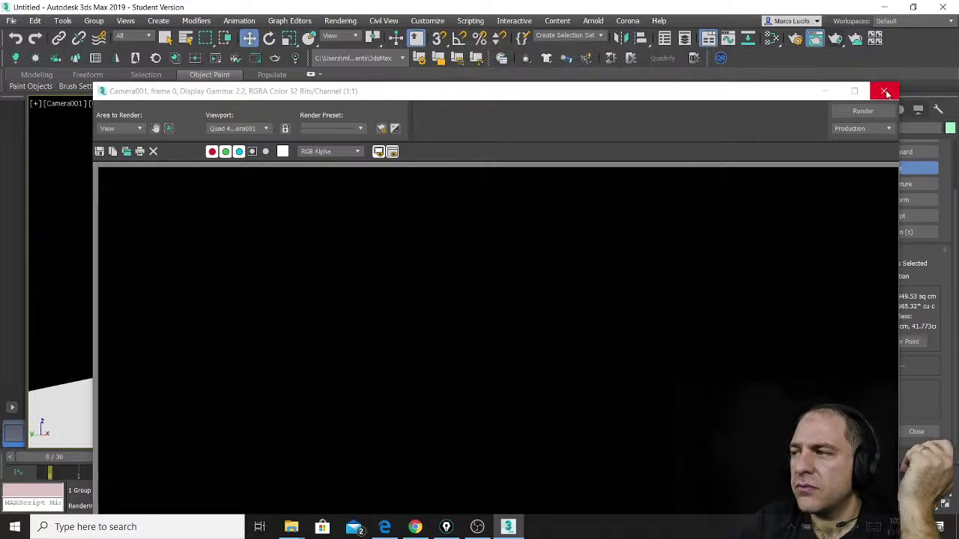
pyautogui.click(884, 91)
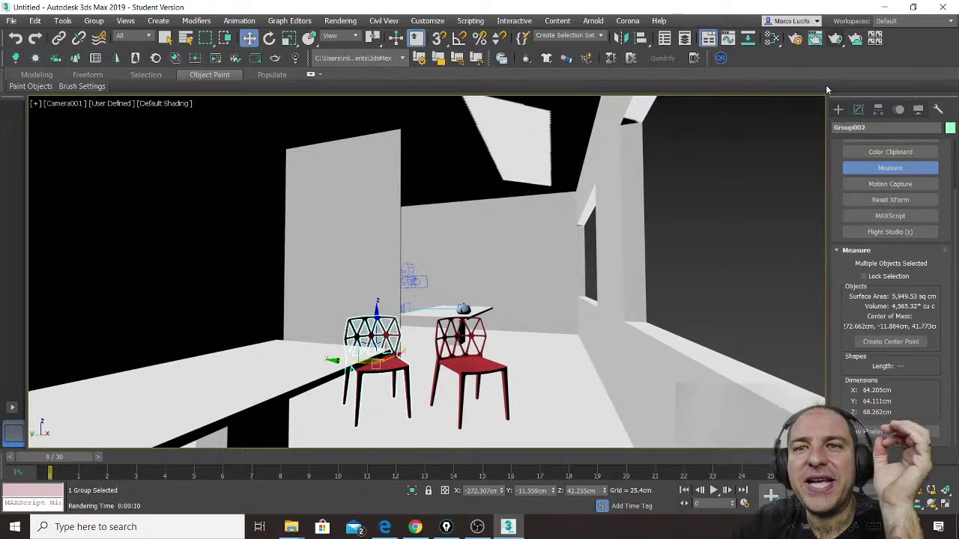
# Lower the ART Renderer quality to Draft and set the render output size to 640x480.
pyautogui.click(796, 40)
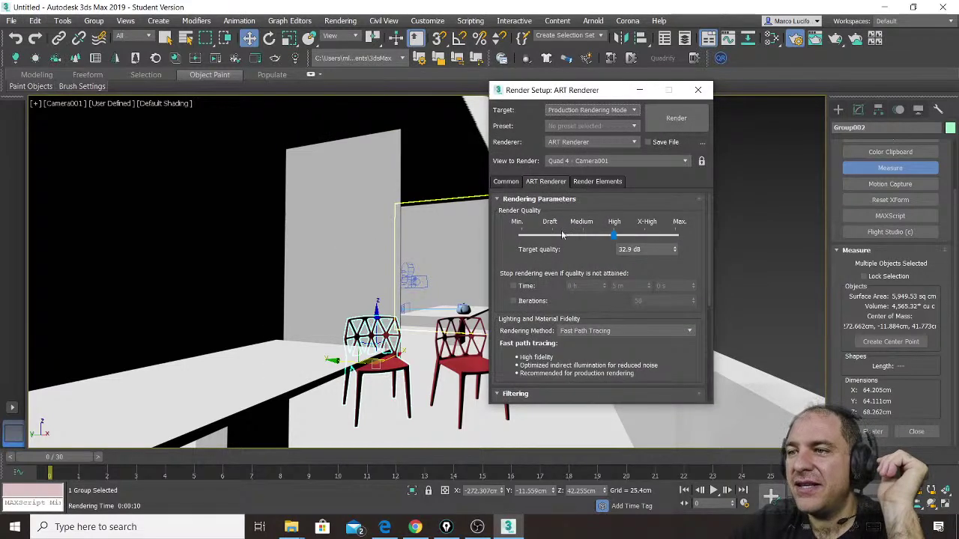
pyautogui.moveTo(613, 237); pyautogui.dragTo(554, 237)
pyautogui.scroll(-5, 581, 312)
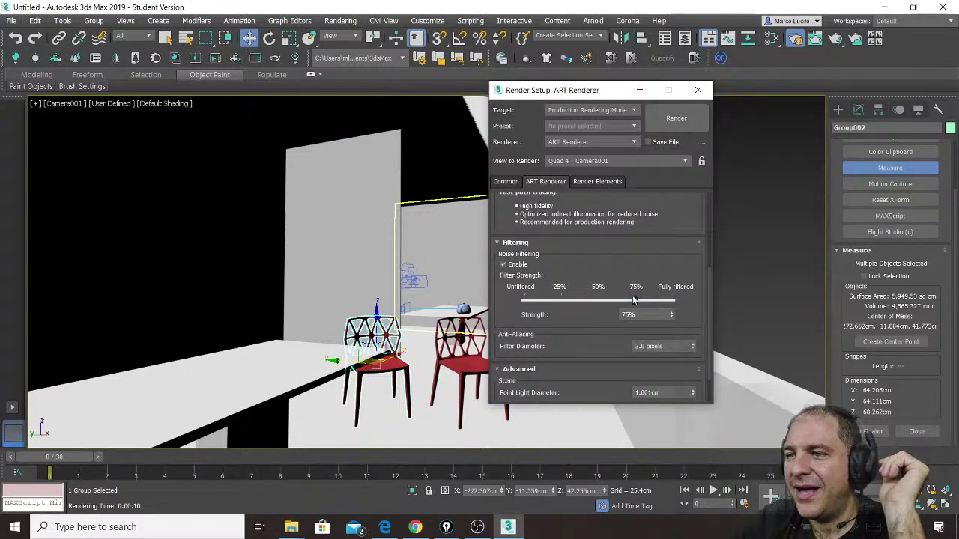
pyautogui.click(510, 182)
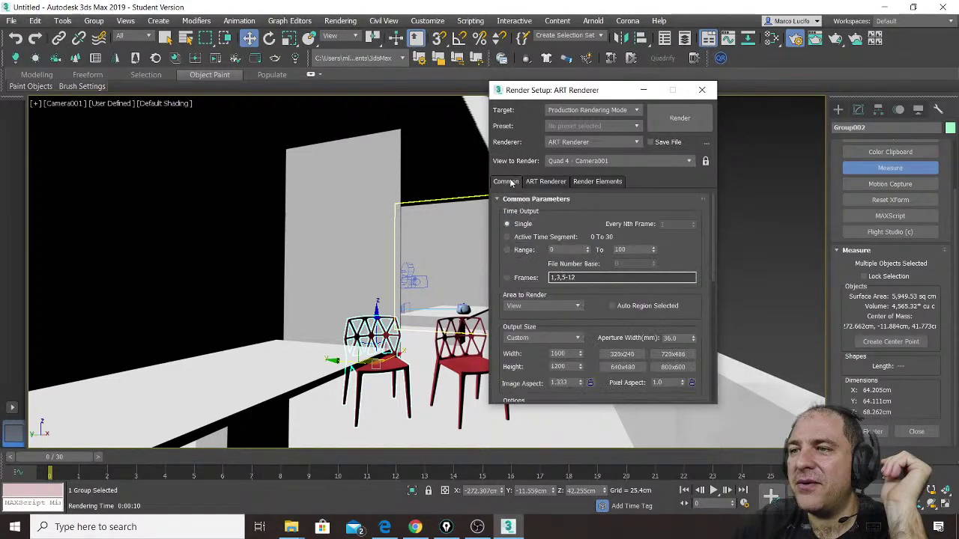
pyautogui.click(625, 367)
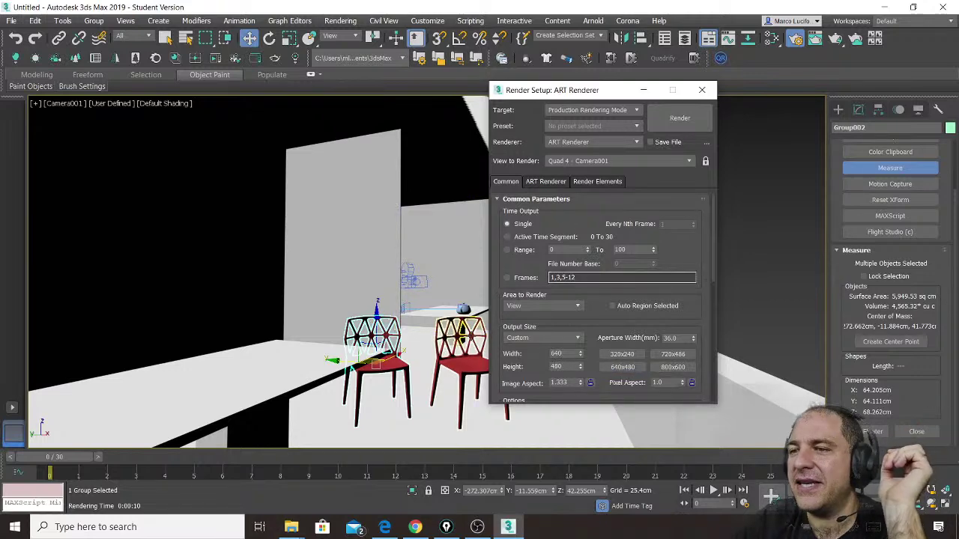
# Render the Camera001 view, examine the red chairs, and close Render Setup and the rendered frame window.
pyautogui.click(838, 41)
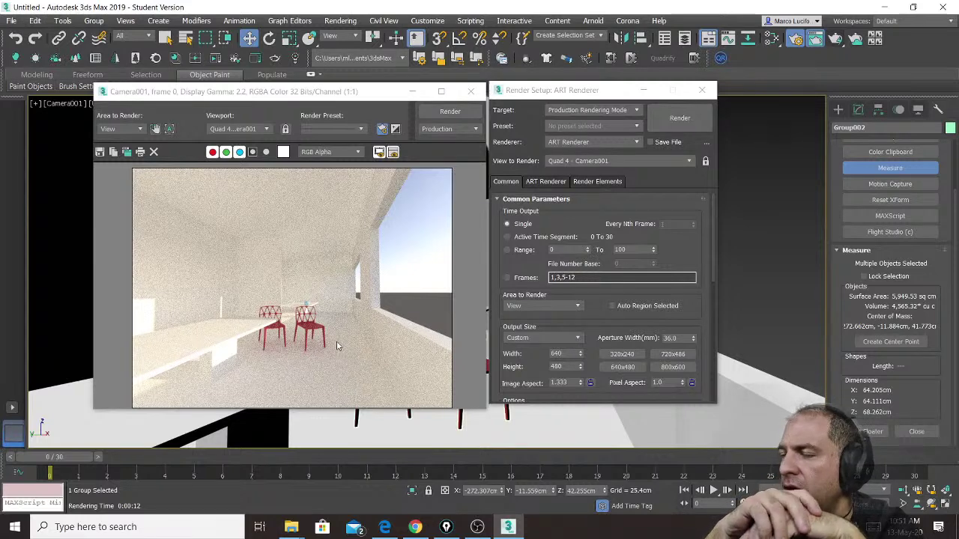
pyautogui.click(709, 93)
pyautogui.moveTo(466, 100); pyautogui.dragTo(464, 93)
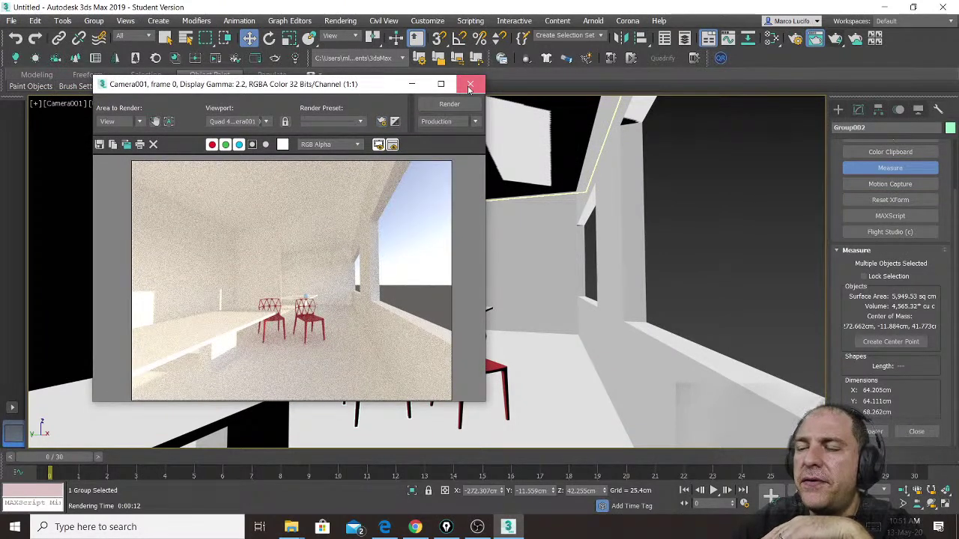
pyautogui.click(469, 85)
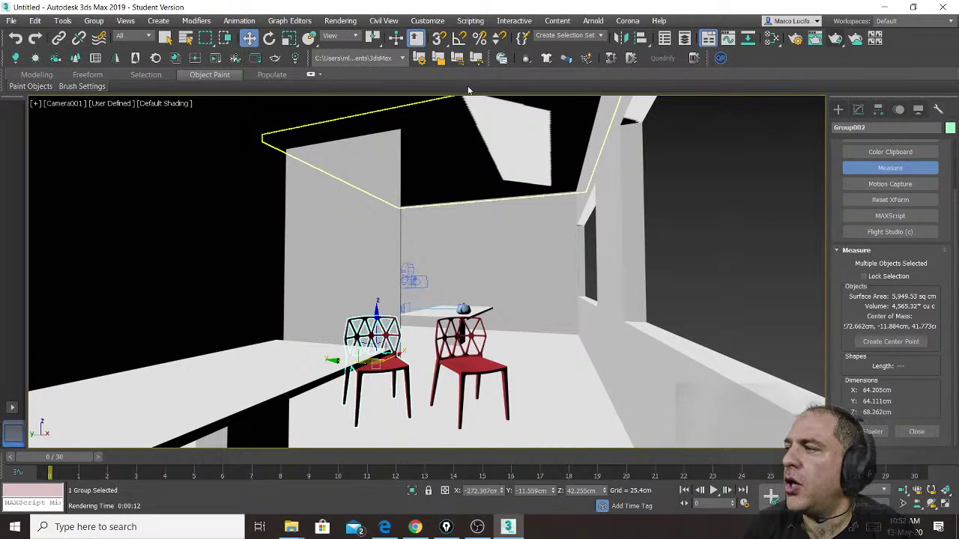
# Start a file import and examine the list of supported file formats.
pyautogui.click(11, 21)
pyautogui.moveTo(61, 180)
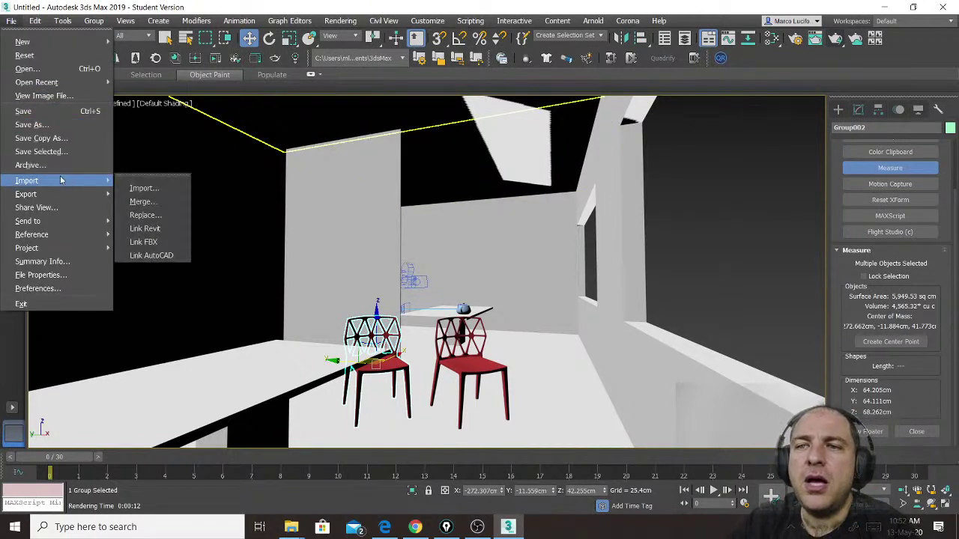
pyautogui.click(143, 189)
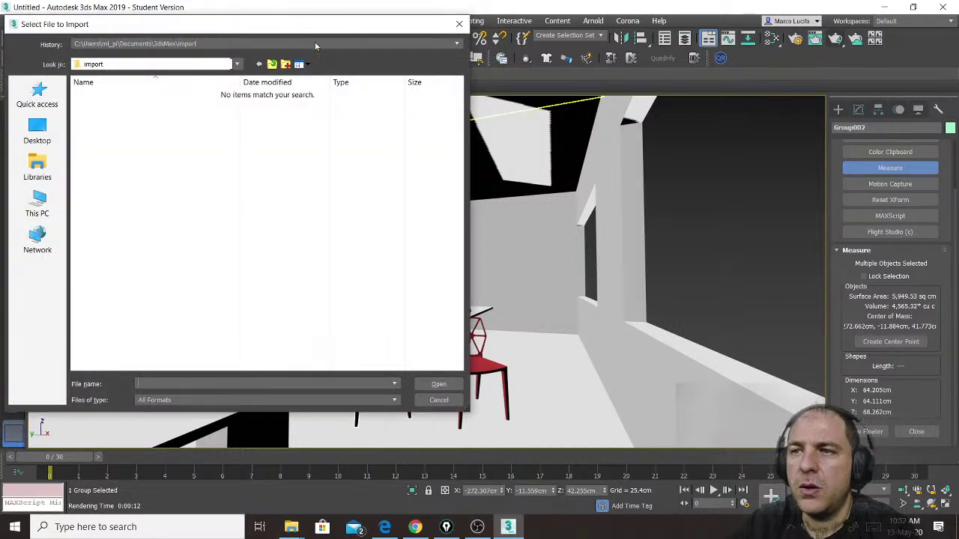
pyautogui.moveTo(322, 28); pyautogui.dragTo(385, 17)
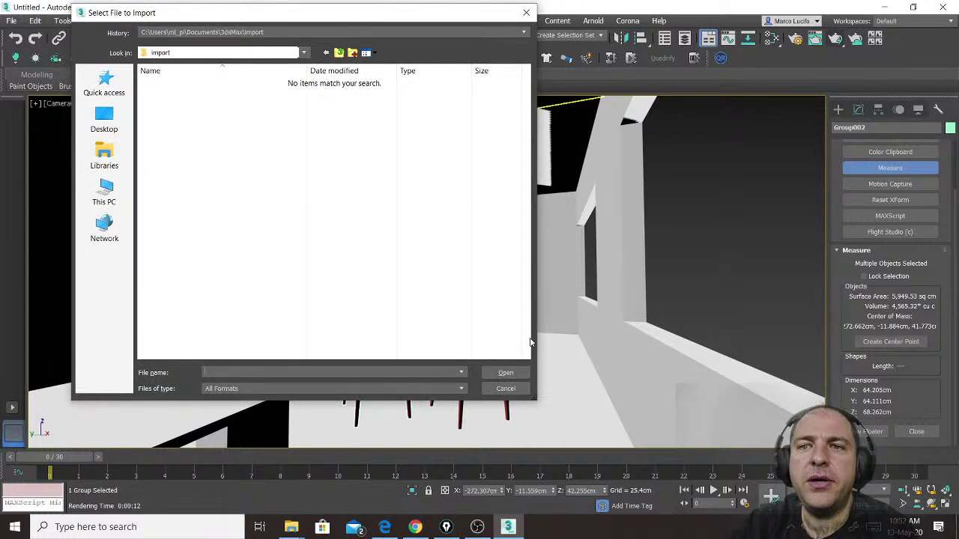
pyautogui.click(462, 388)
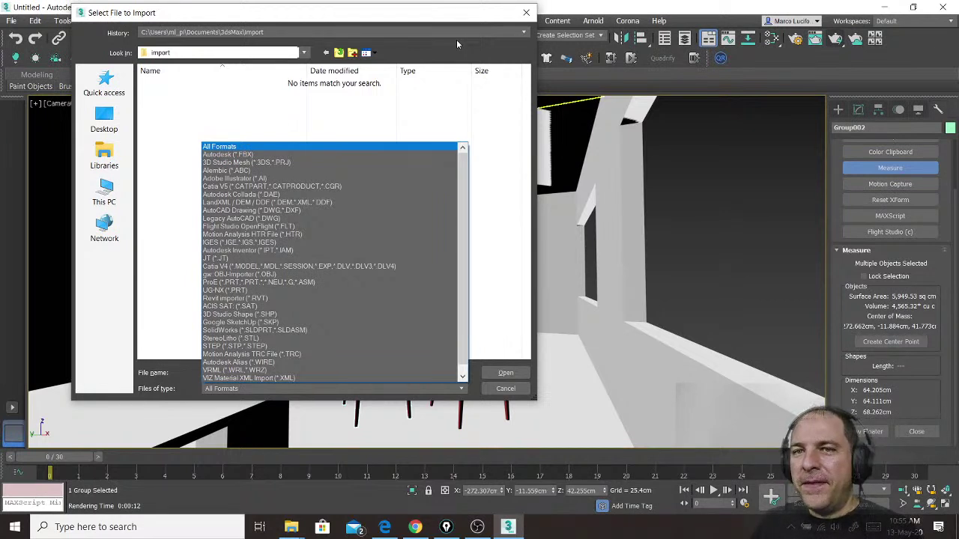
# Switch to the Edge browser, search for herman miller in the new tab, and open the official hermanmiller.com website.
pyautogui.click(384, 526)
pyautogui.click(231, 12)
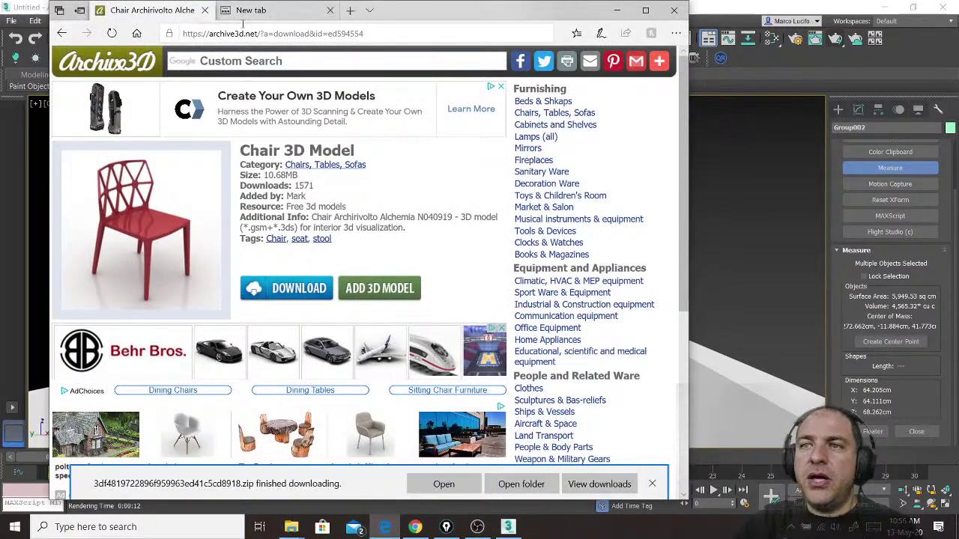
pyautogui.write('he')
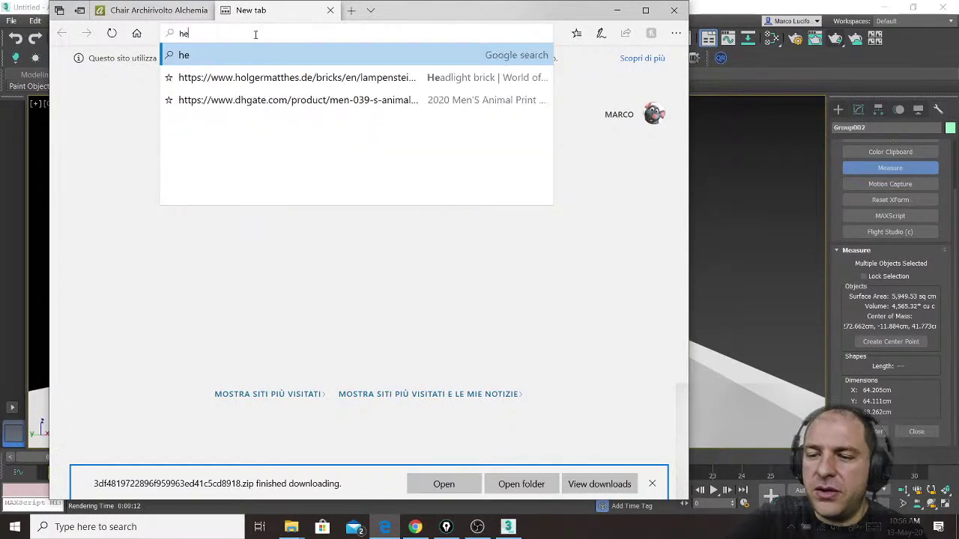
pyautogui.write('rman')
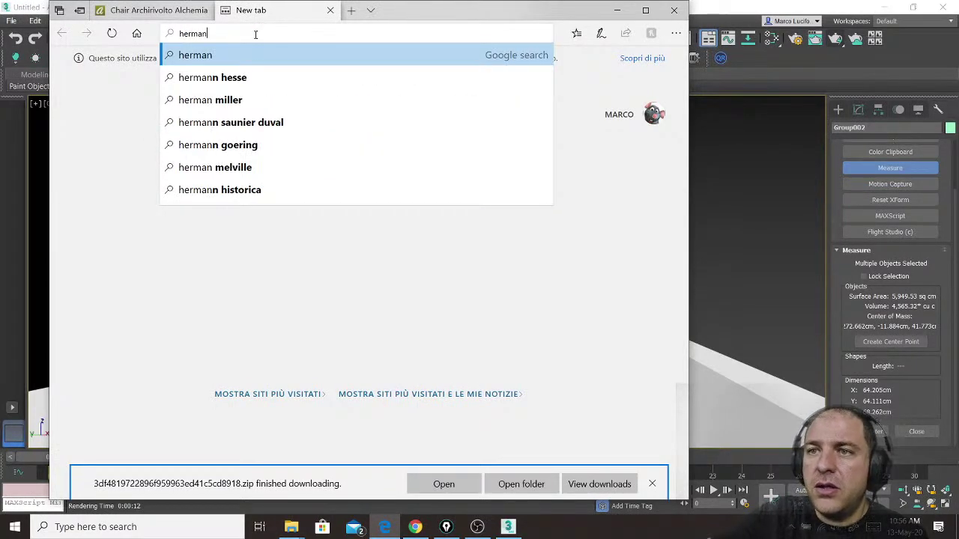
pyautogui.click(263, 98)
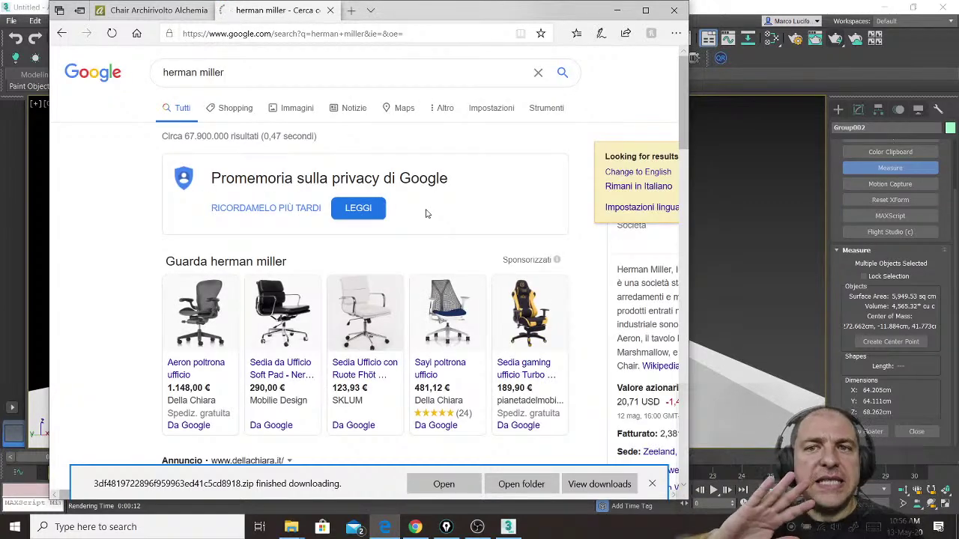
pyautogui.scroll(-1, 516, 322)
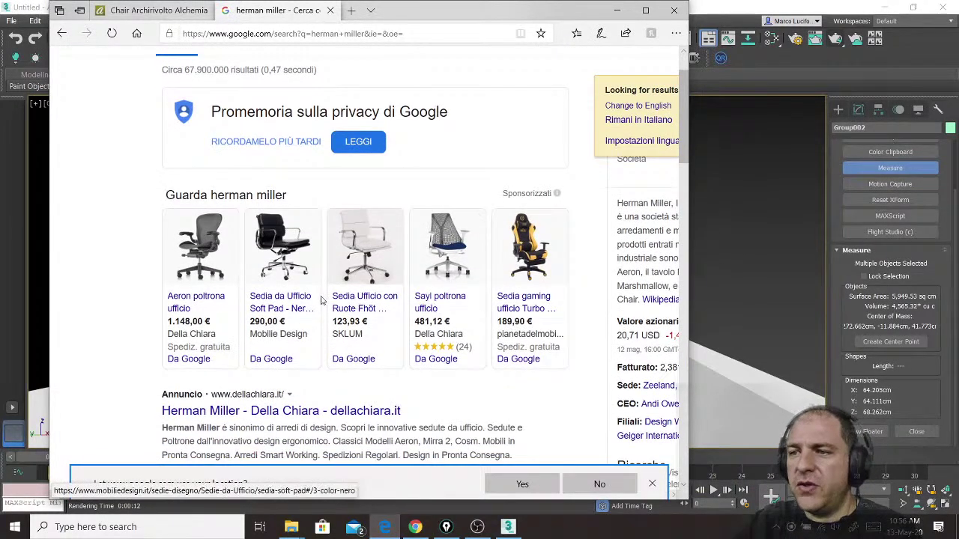
pyautogui.scroll(-2, 285, 300)
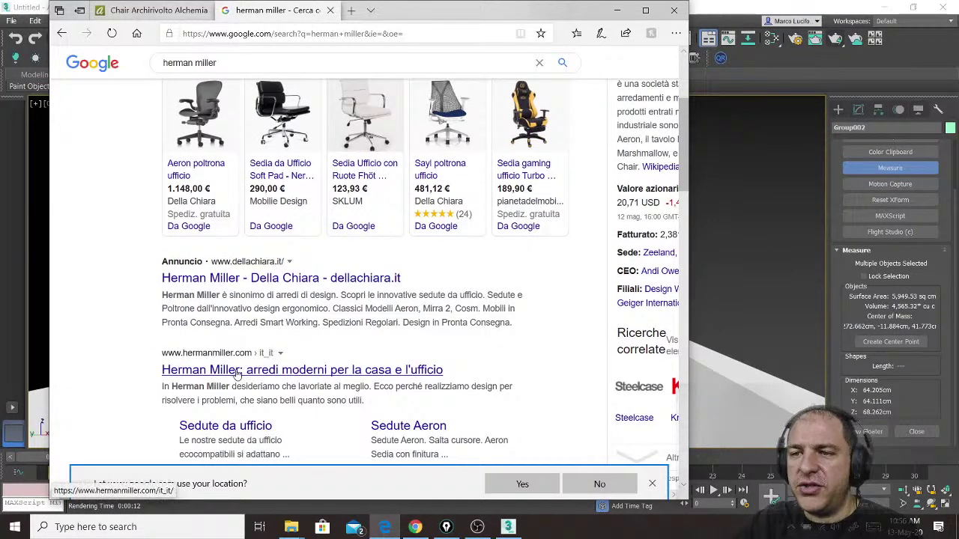
pyautogui.click(236, 370)
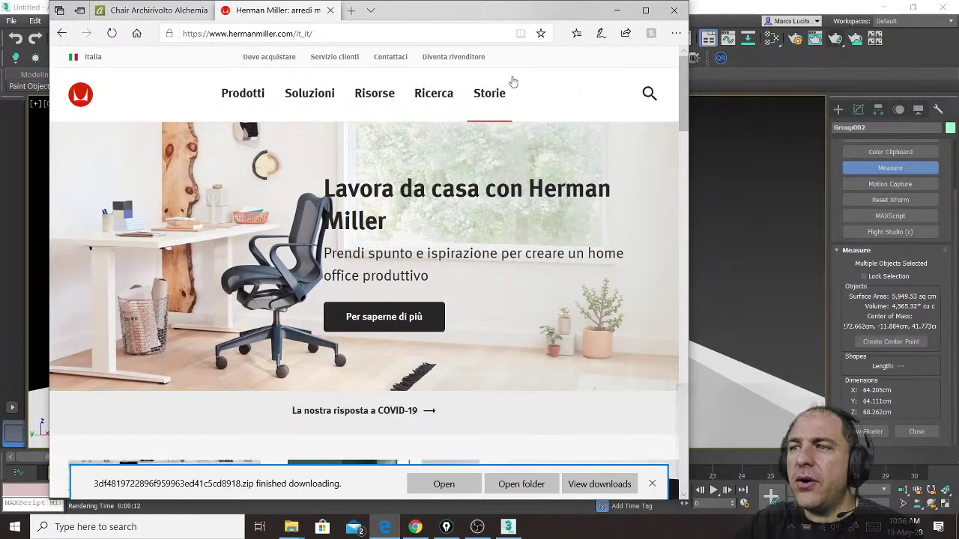
# Change the Herman Miller site's region to United States, dismiss the finished-download notice and accept the cookies.
pyautogui.click(96, 60)
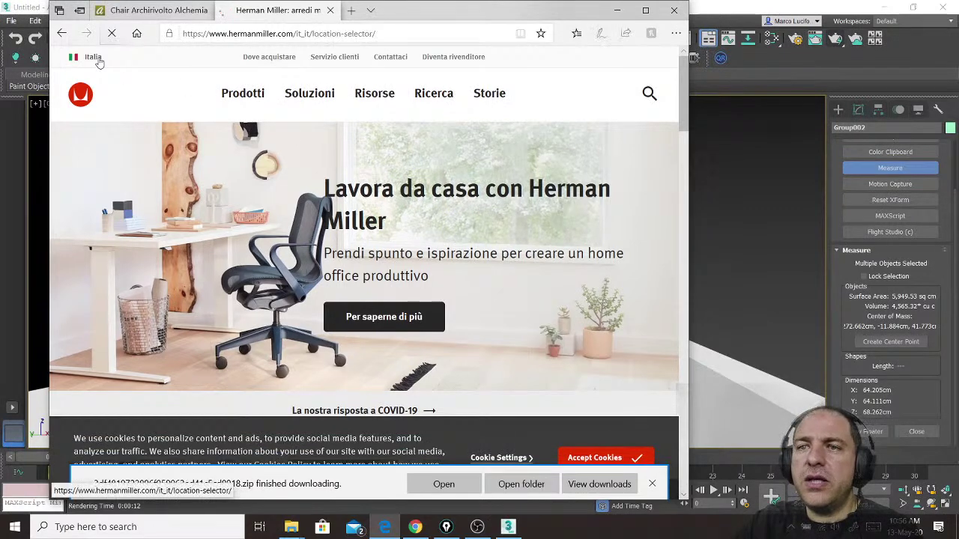
pyautogui.click(144, 283)
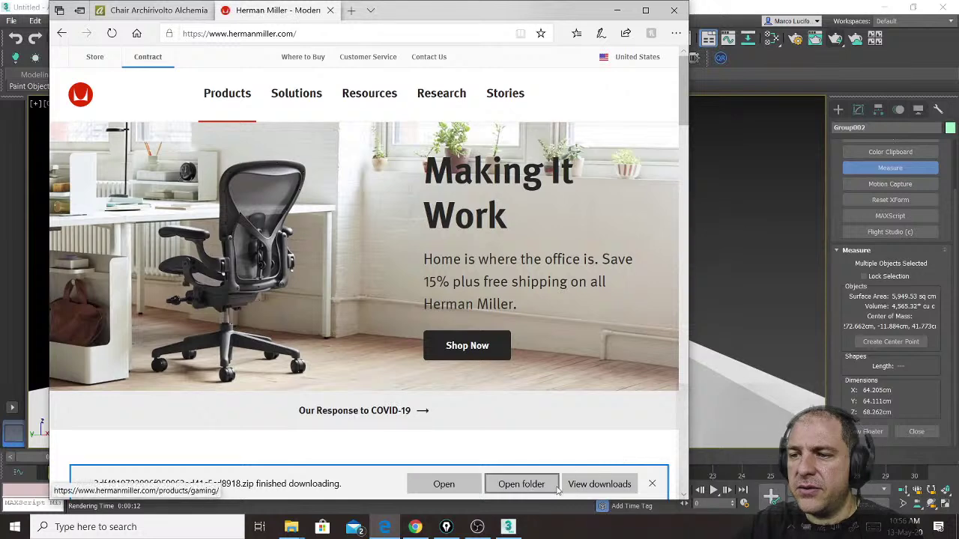
pyautogui.click(652, 484)
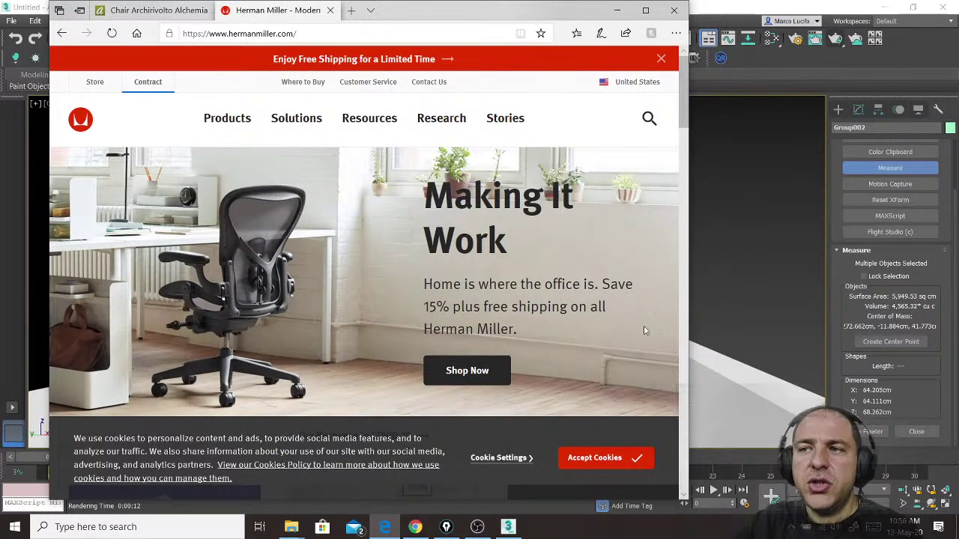
pyautogui.click(609, 456)
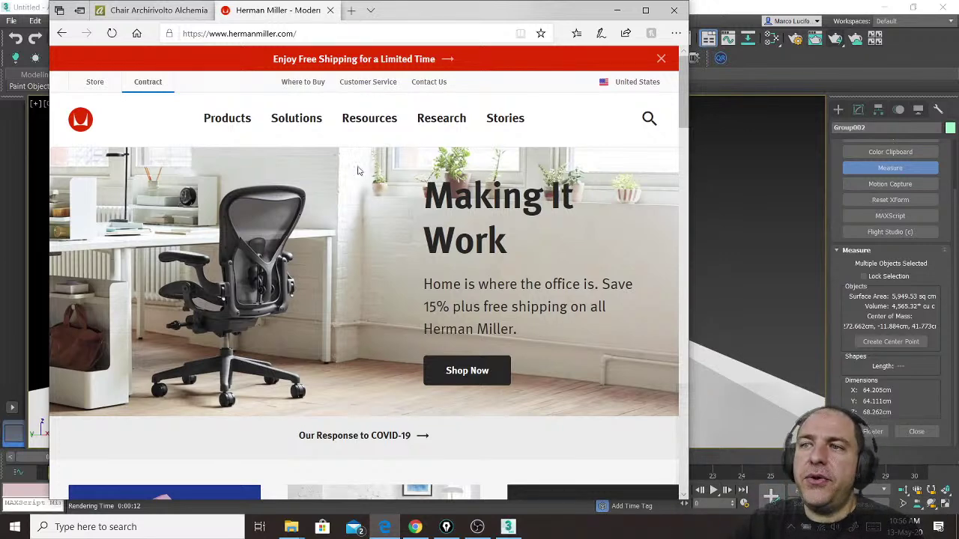
# Open the site's Product Models library from its resources and find the Aeron Chair–B Size–Fully Adjustable Arms.
pyautogui.click(379, 123)
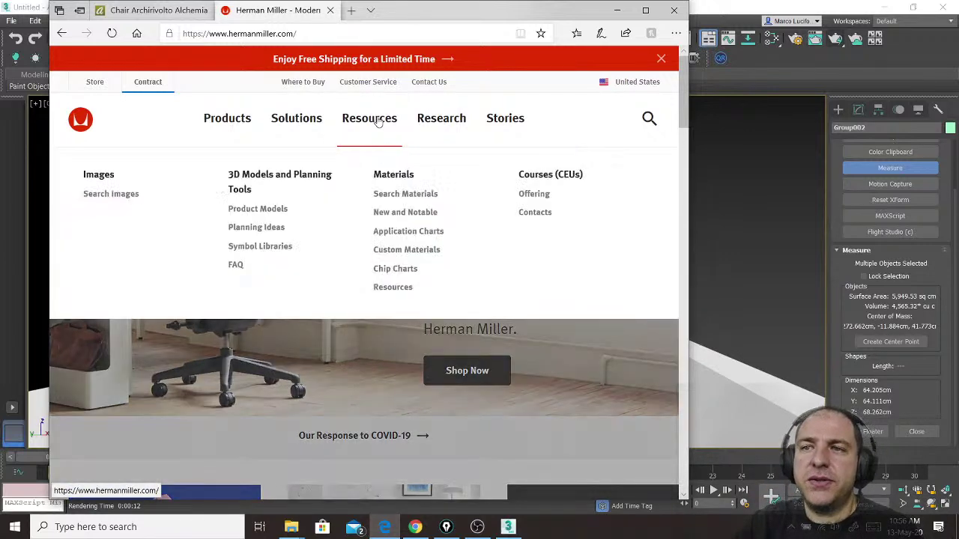
pyautogui.click(271, 212)
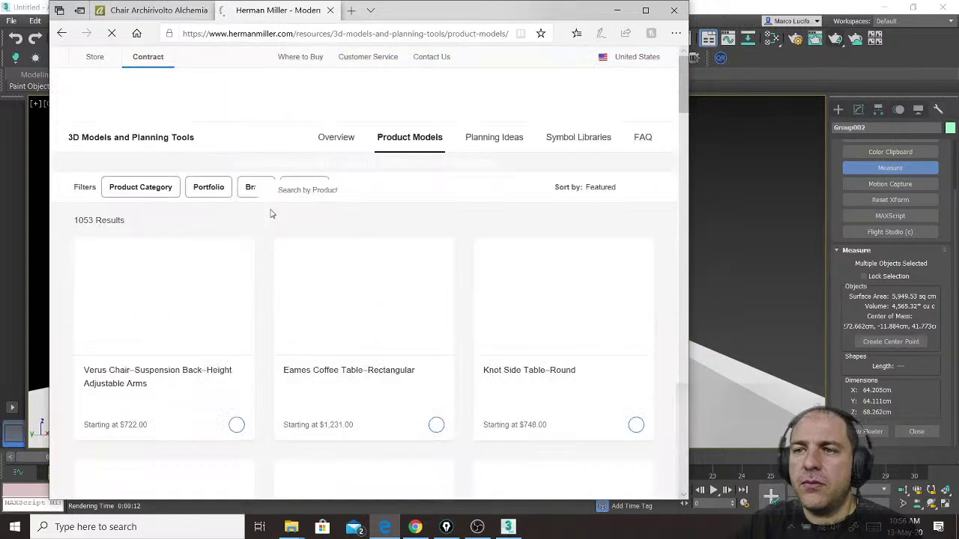
pyautogui.scroll(-4, 295, 214)
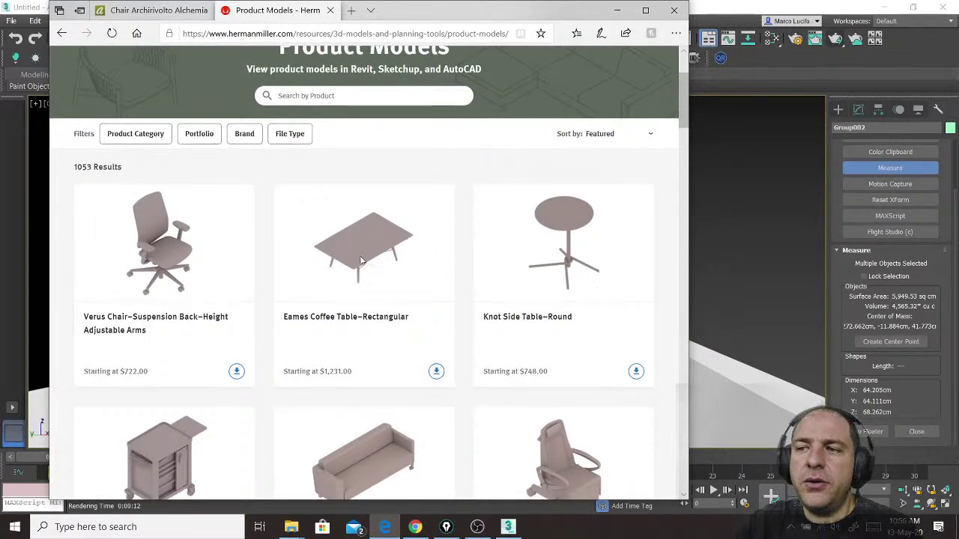
pyautogui.scroll(-5, 359, 255)
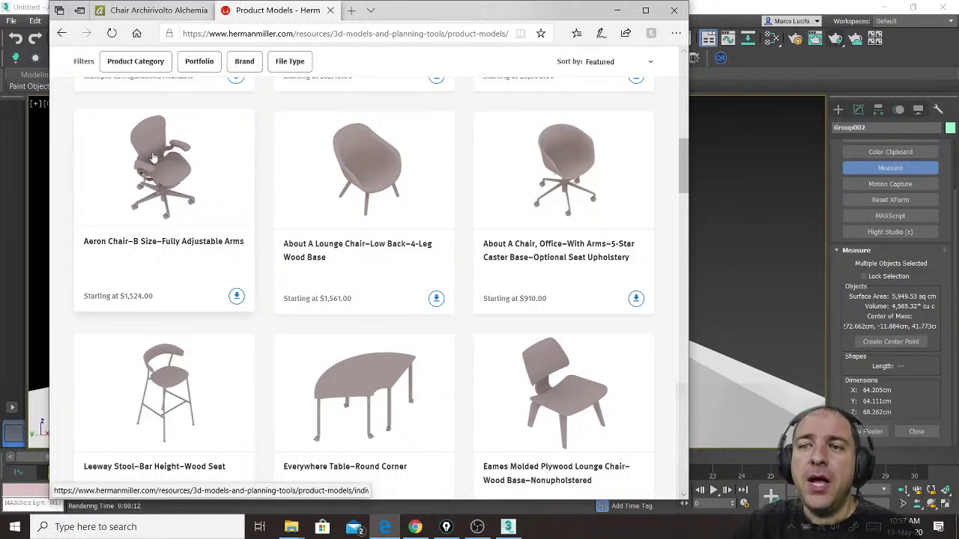
# Download the Revit model of the Aeron Chair–B Size–Fully Adjustable Arms and save the zip file.
pyautogui.click(237, 296)
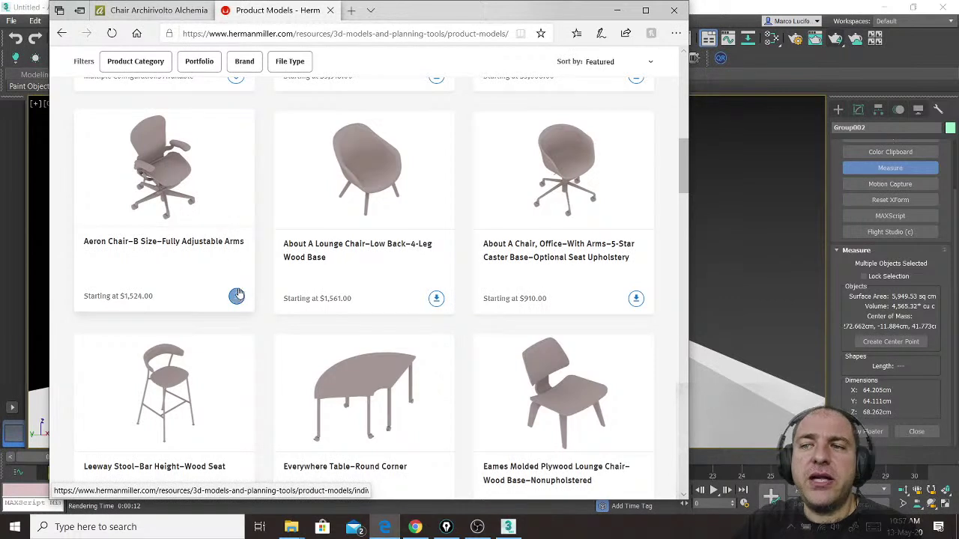
pyautogui.click(237, 296)
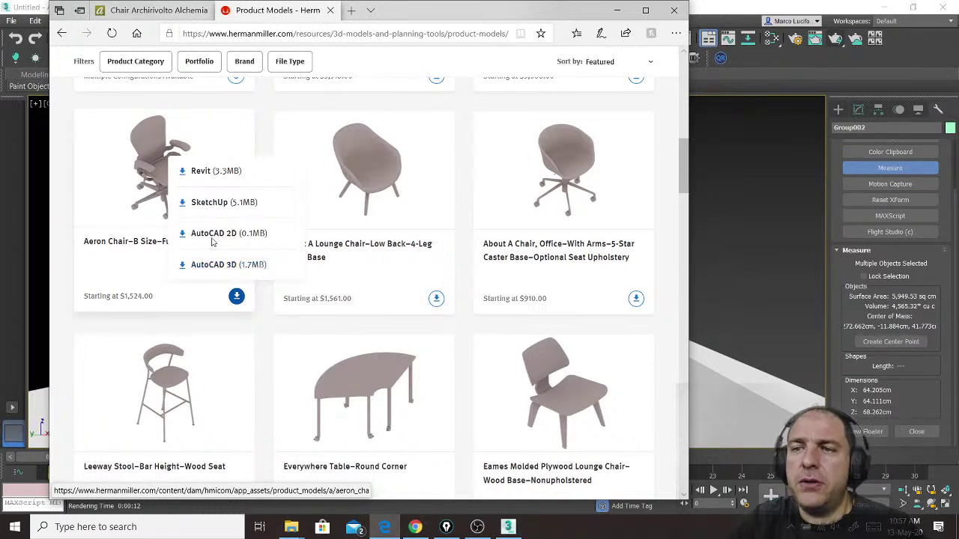
pyautogui.click(201, 173)
pyautogui.click(510, 480)
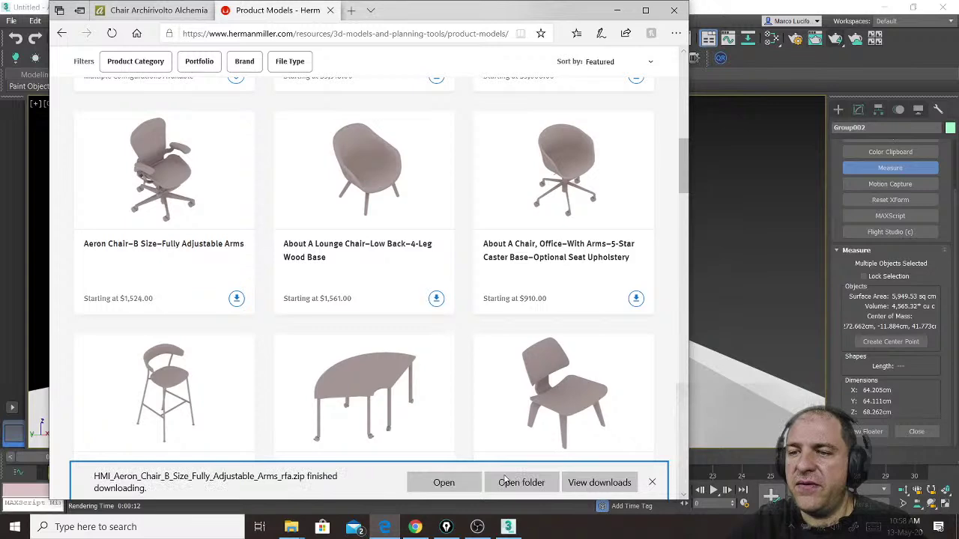
# Leave the browser, cancel the pending file import in 3ds Max, and switch to the Downloads folder in File Explorer.
pyautogui.click(617, 11)
pyautogui.moveTo(292, 529)
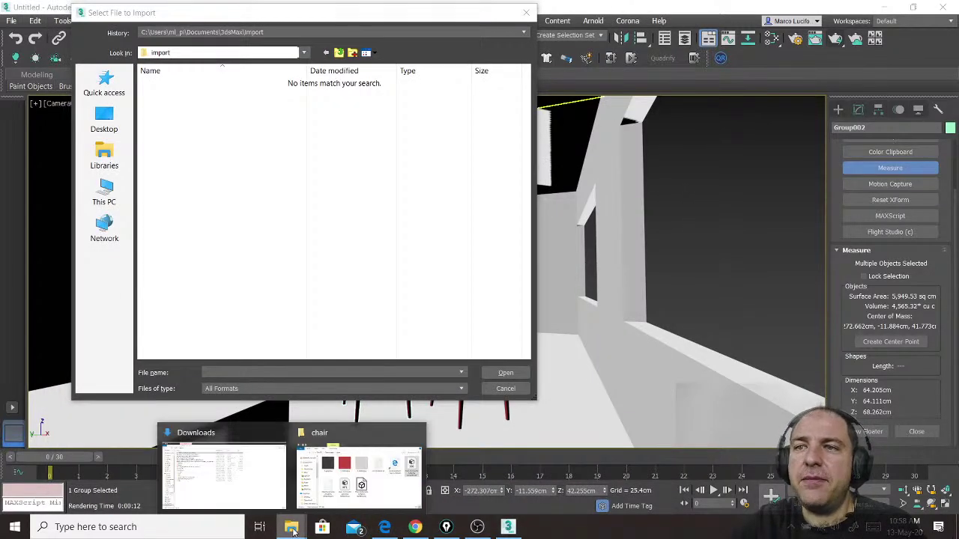
pyautogui.press('Escape')
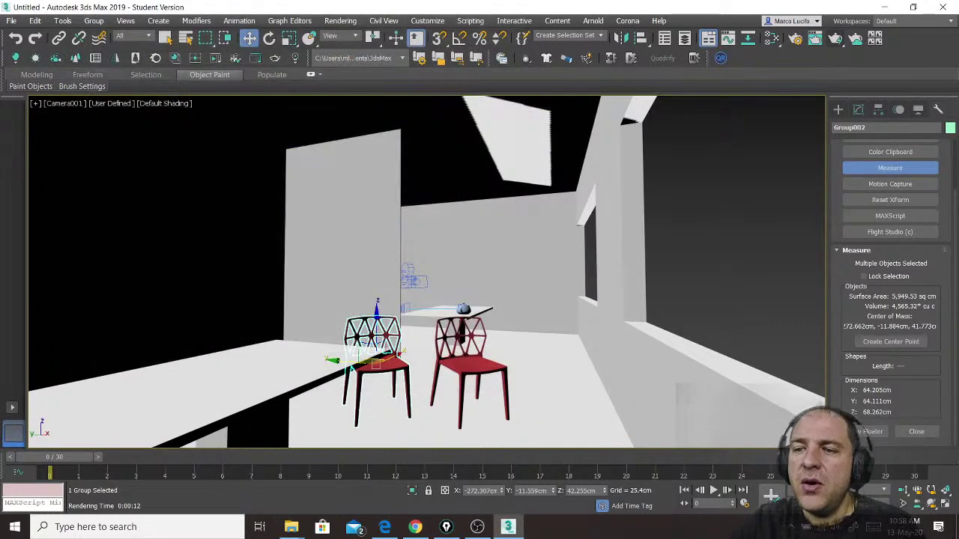
pyautogui.click(225, 464)
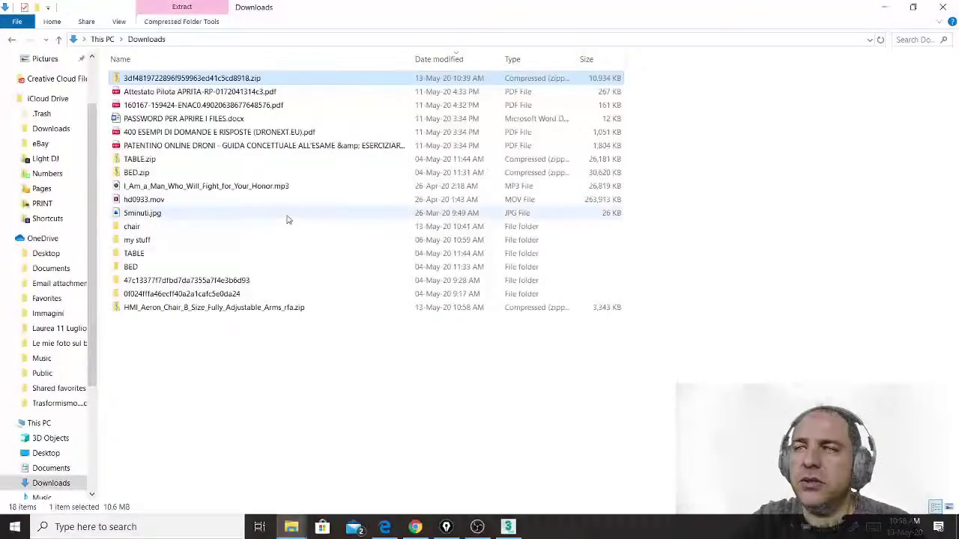
# Extract HMI_Aeron_Chair_B_Size_Fully_Adjustable_Arms_rfa.zip into a Downloads subfolder named hm chair and widen the name column to read the full file names.
pyautogui.click(229, 312)
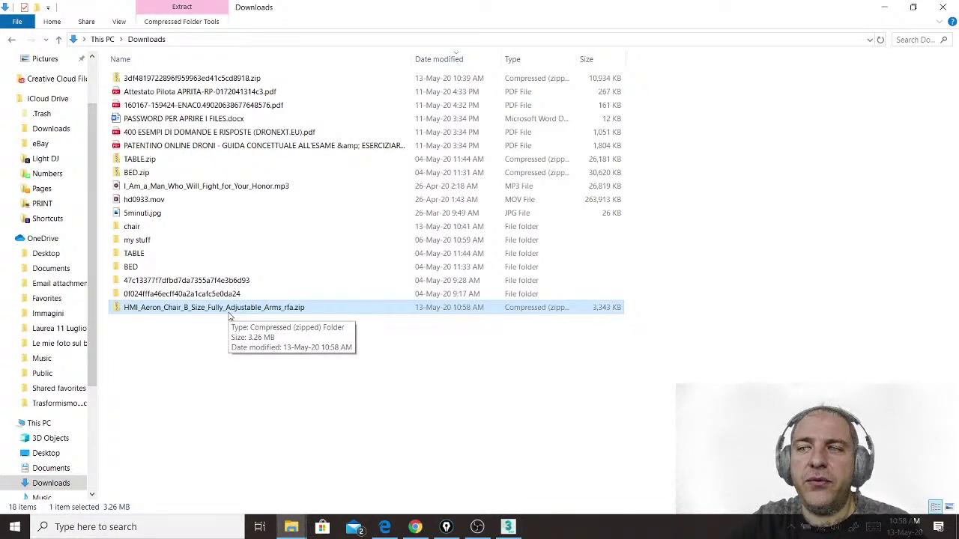
pyautogui.rightClick(229, 316)
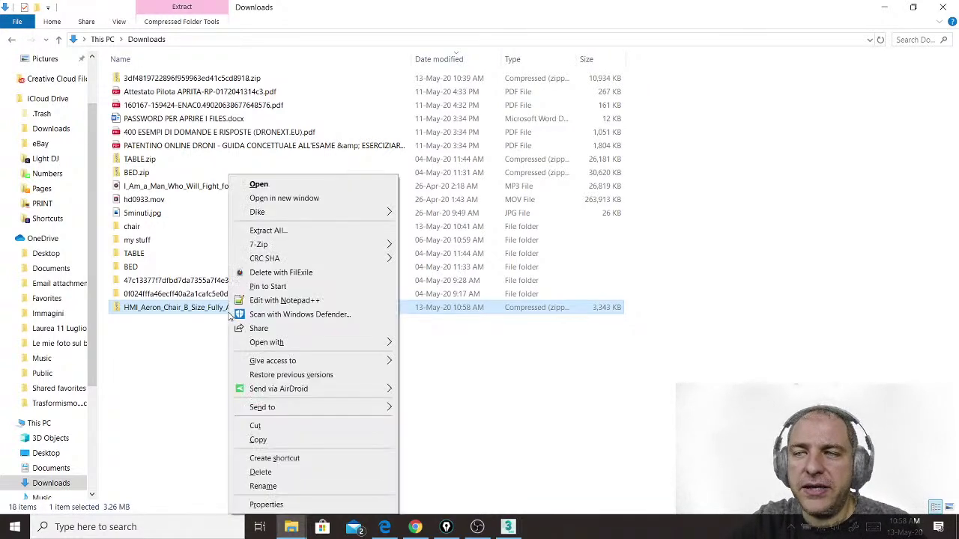
pyautogui.click(343, 233)
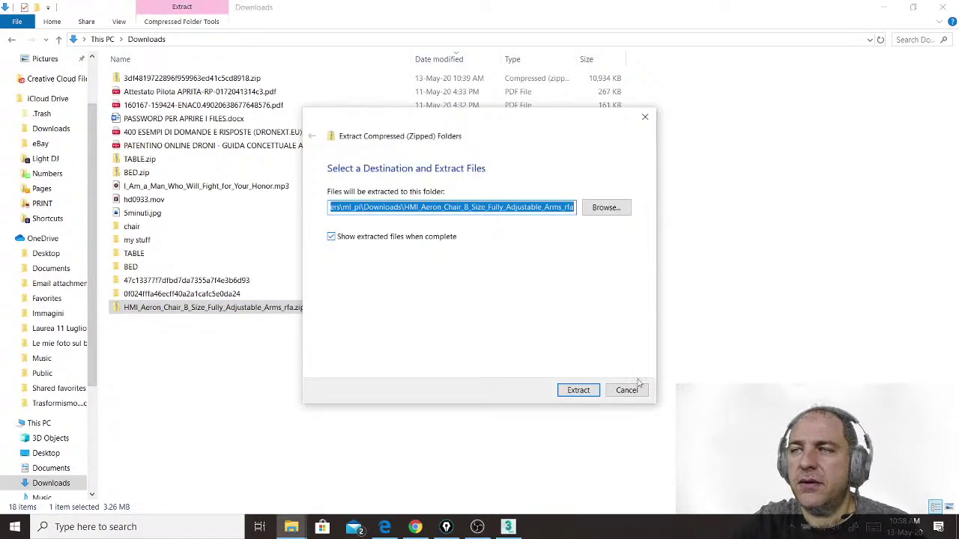
pyautogui.moveTo(404, 208); pyautogui.dragTo(655, 215)
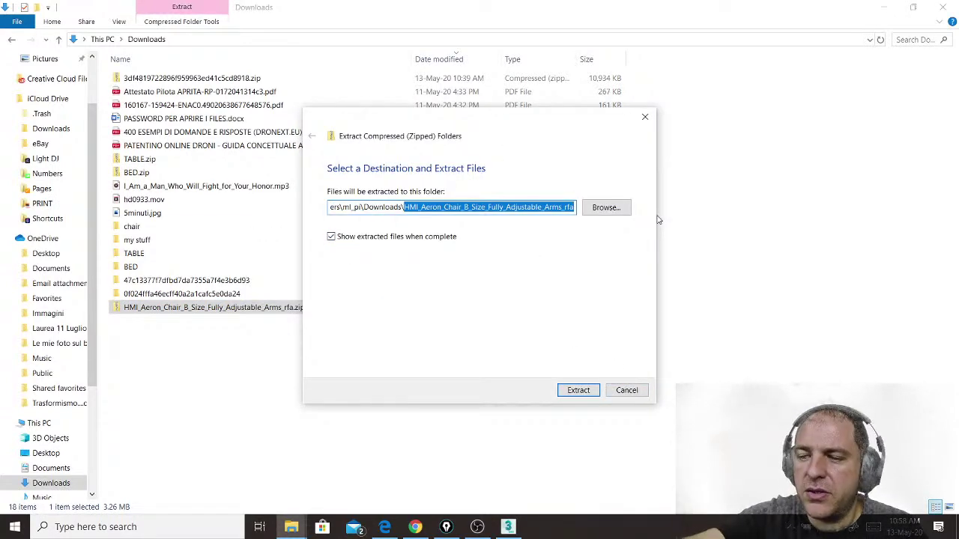
pyautogui.write('hm ch')
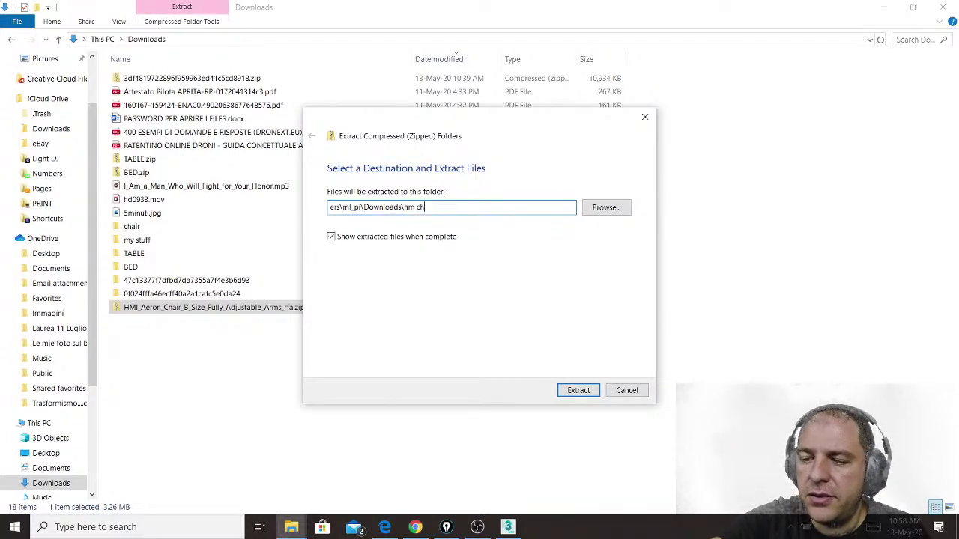
pyautogui.write('air')
pyautogui.press('Return')
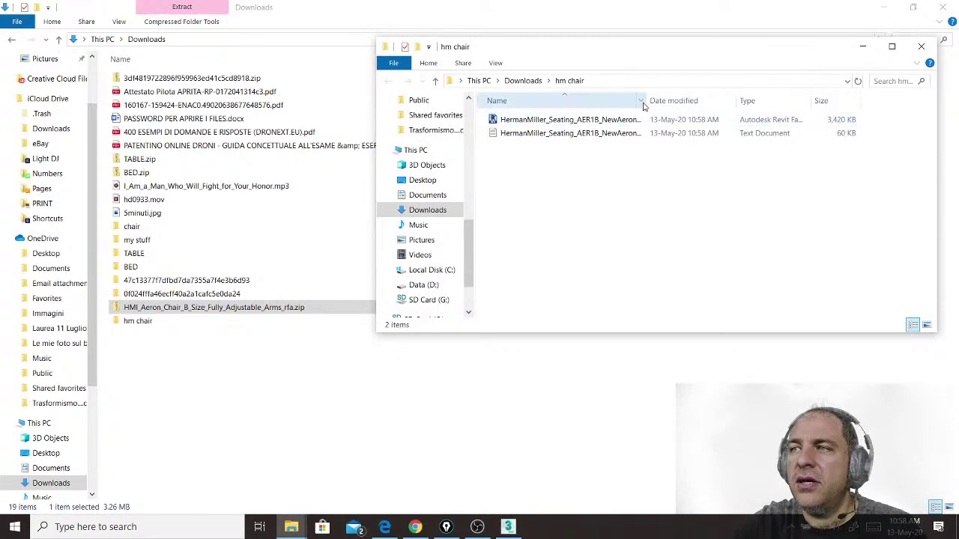
pyautogui.moveTo(648, 102); pyautogui.dragTo(728, 100)
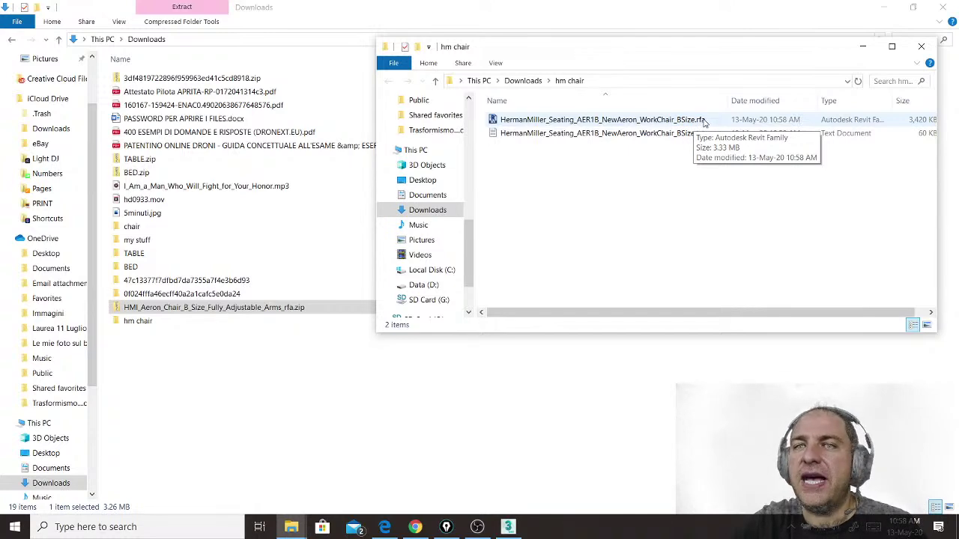
# Switch to 3ds Max, start a file import, check the format list for Revit family support, and cancel the import.
pyautogui.click(510, 529)
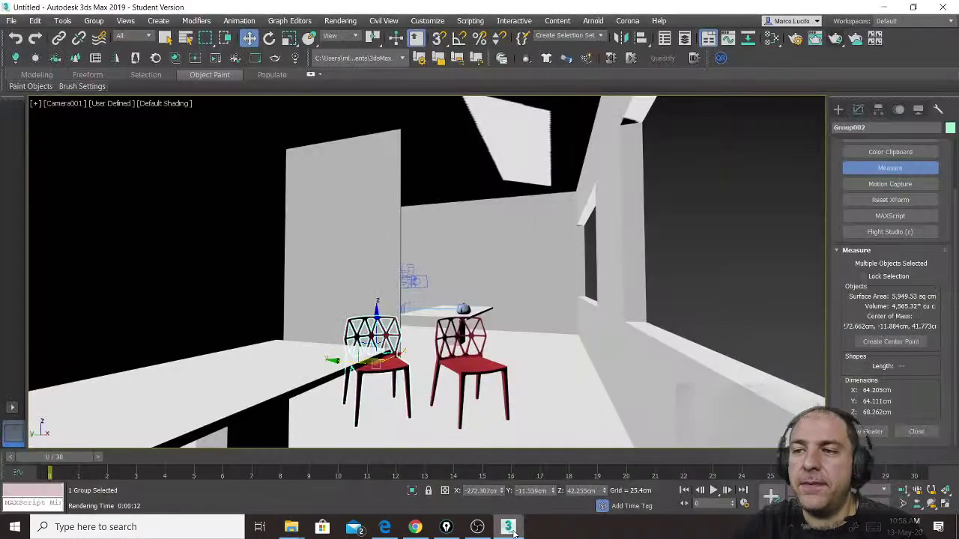
pyautogui.click(12, 21)
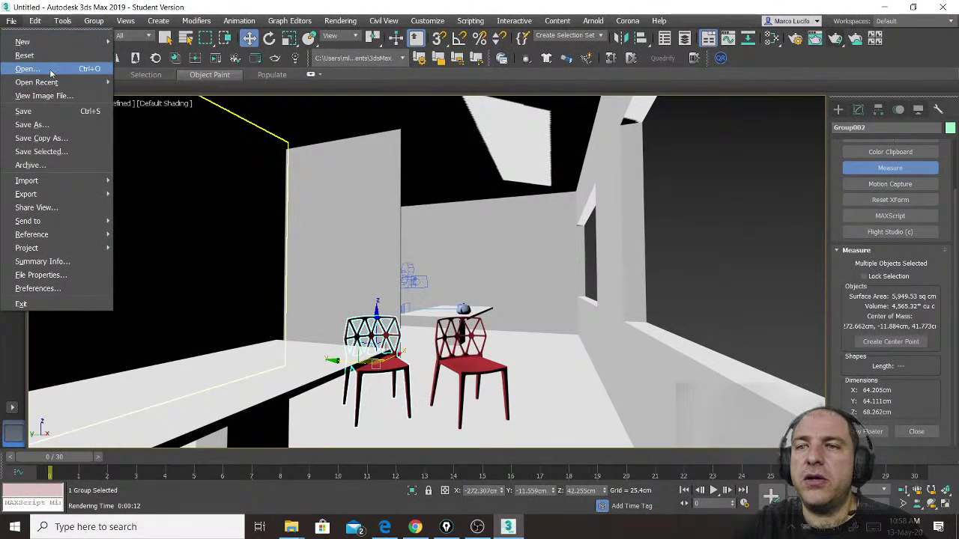
pyautogui.moveTo(83, 181)
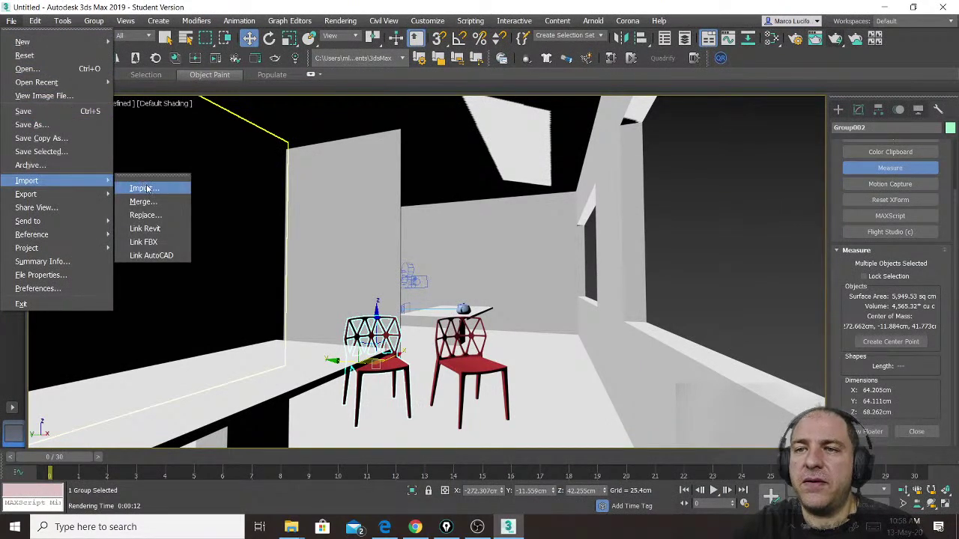
pyautogui.click(142, 188)
pyautogui.click(327, 388)
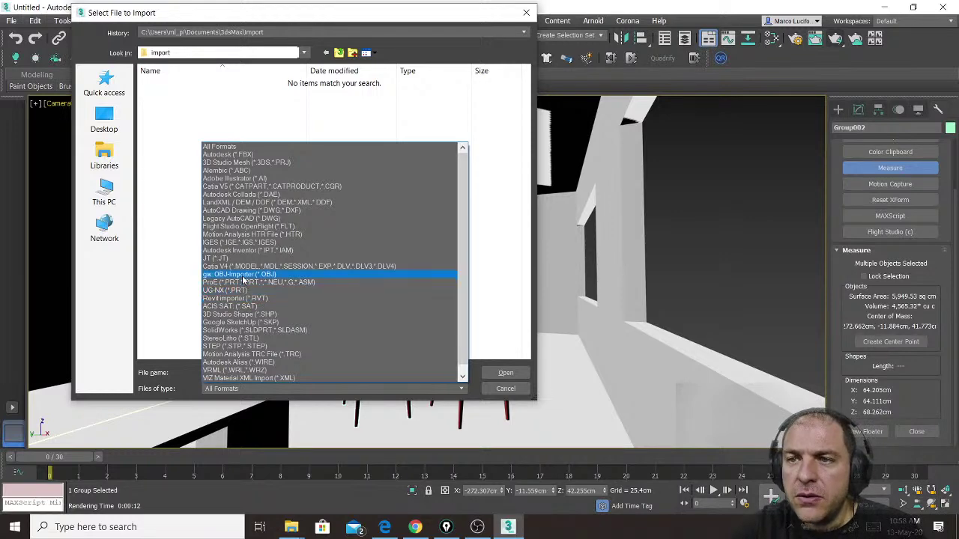
pyautogui.click(291, 527)
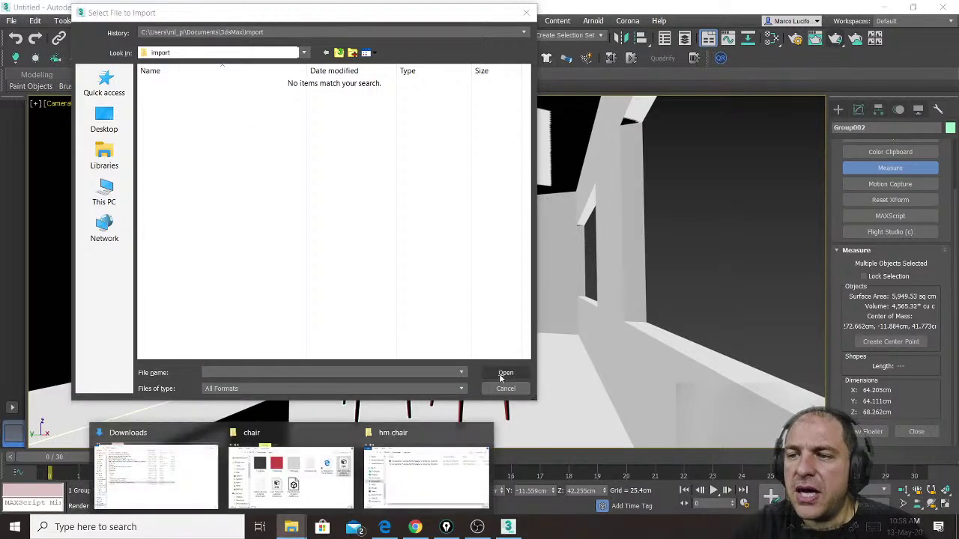
pyautogui.click(506, 388)
# Try to bring HermanMiller_Seating_AER1B_NewAeron_WorkChair_BSize.rfa from the hm chair folder directly into the Camera001 viewport.
pyautogui.moveTo(292, 527)
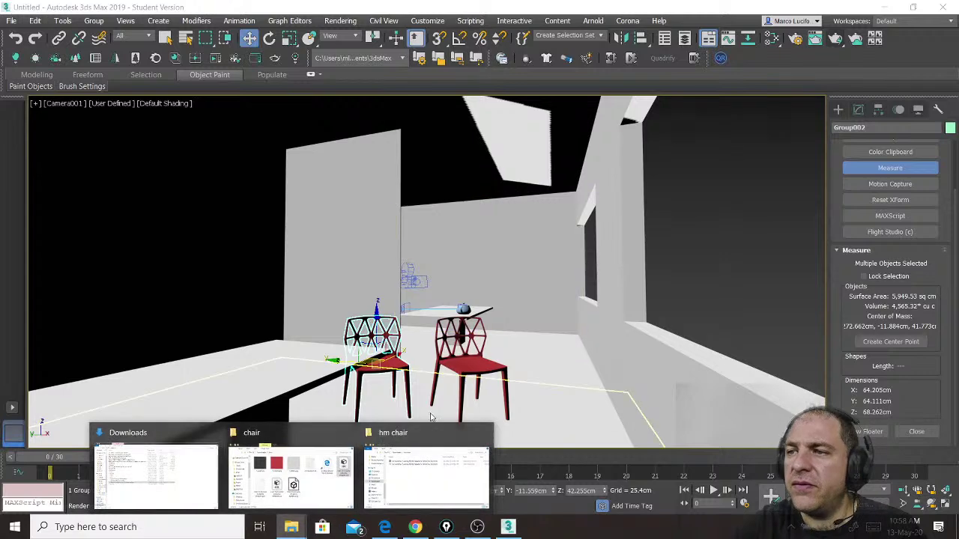
pyautogui.click(400, 479)
pyautogui.moveTo(603, 120); pyautogui.dragTo(646, 424)
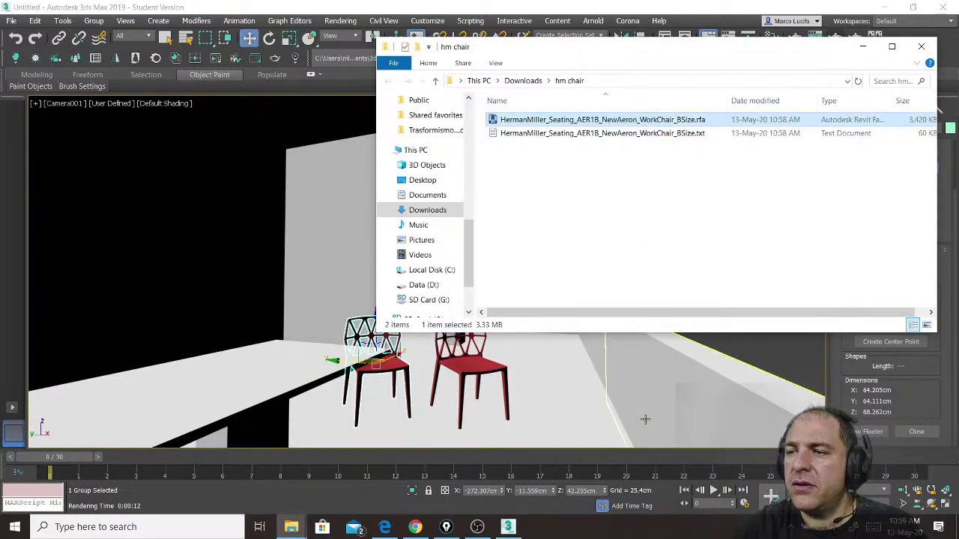
pyautogui.click(862, 46)
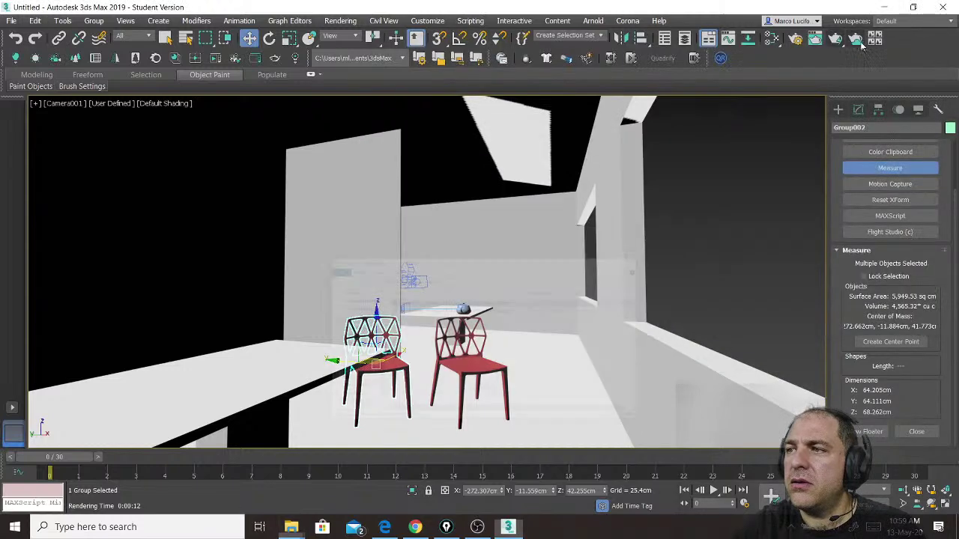
pyautogui.keyDown('alt'); pyautogui.moveTo(687, 283); pyautogui.dragTo(552, 278, button='middle'); pyautogui.keyUp('alt')
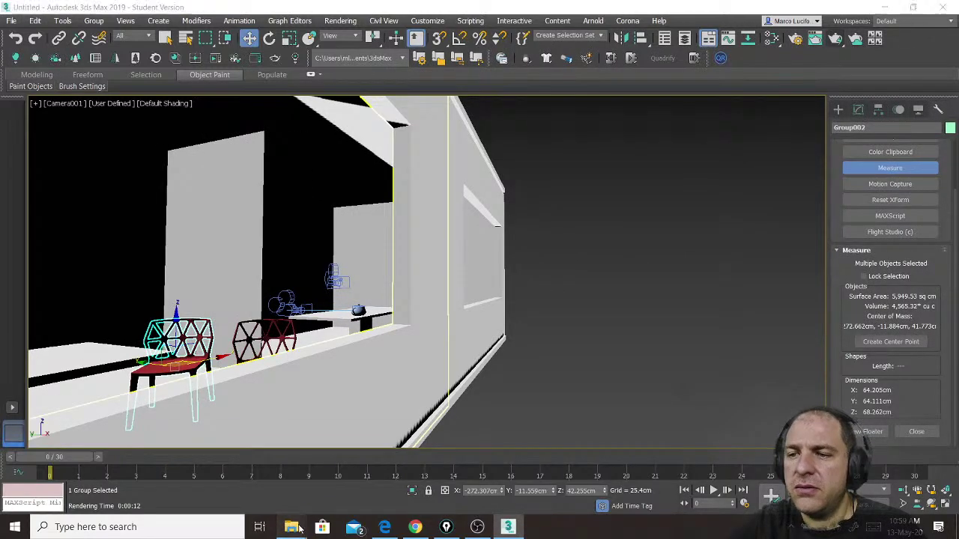
pyautogui.moveTo(293, 527)
pyautogui.click(425, 472)
pyautogui.moveTo(567, 122); pyautogui.dragTo(671, 410)
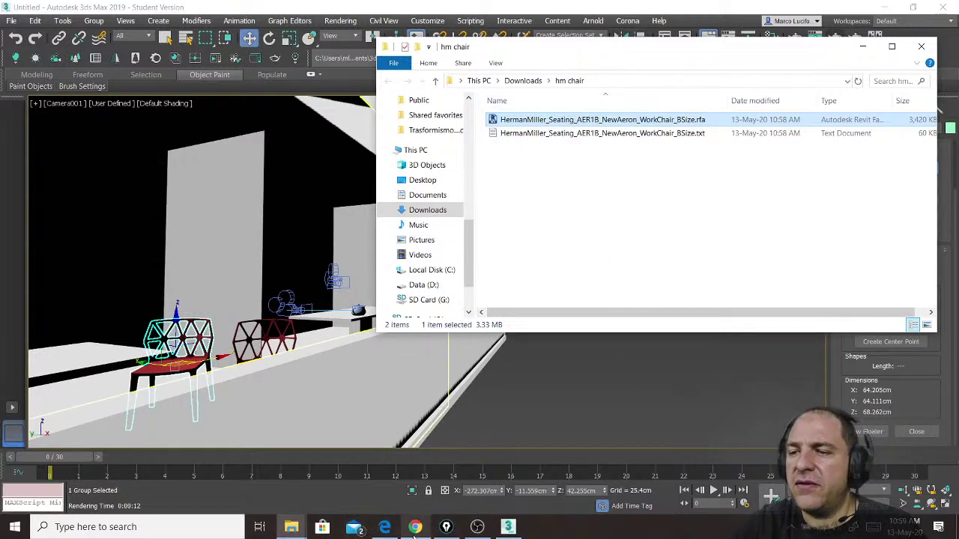
# Switch back to Edge and download the SketchUp version of the Aeron Chair–B Size–Fully Adjustable Arms.
pyautogui.click(384, 527)
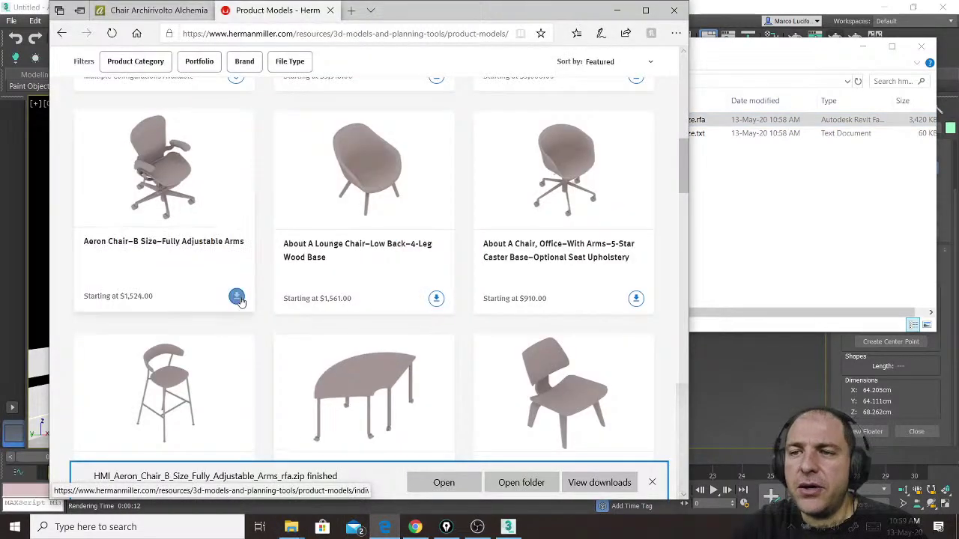
pyautogui.moveTo(236, 298)
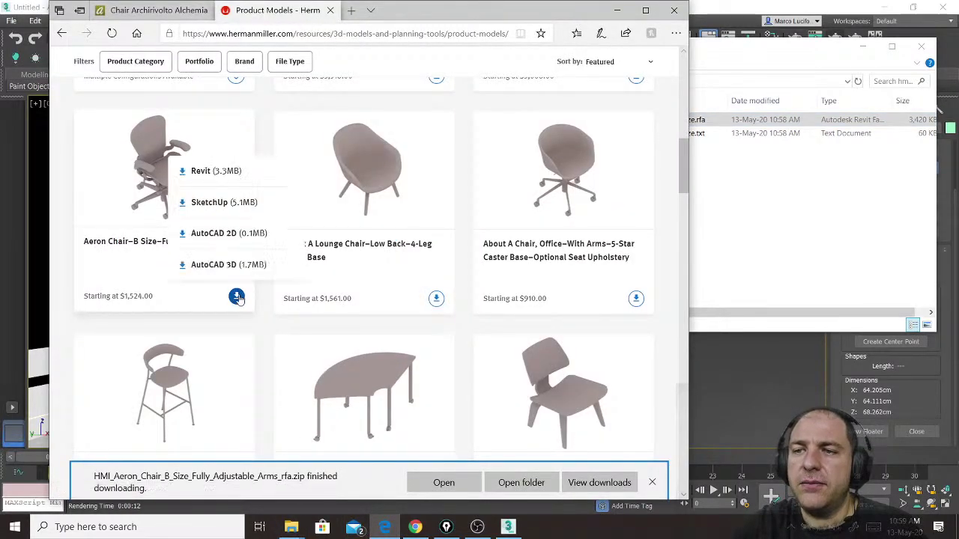
pyautogui.click(225, 212)
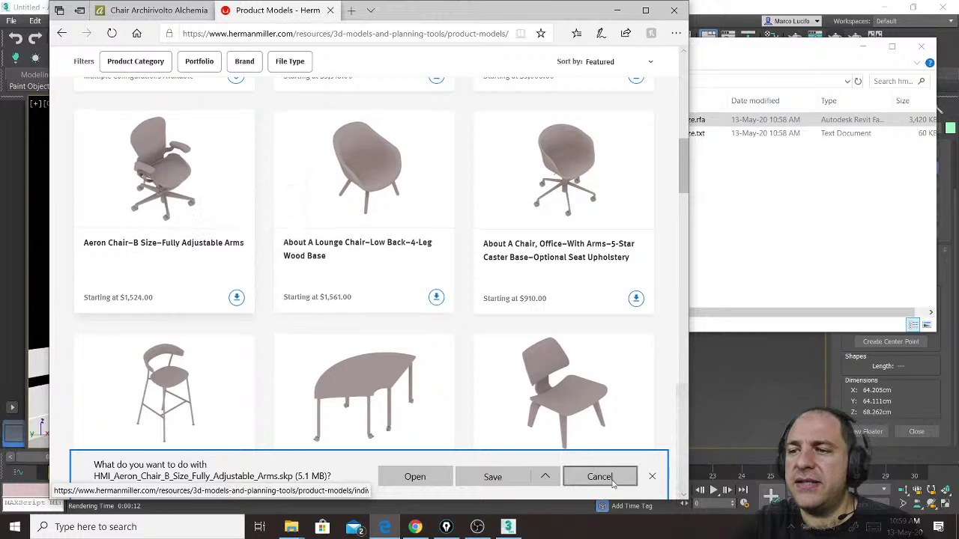
pyautogui.click(493, 478)
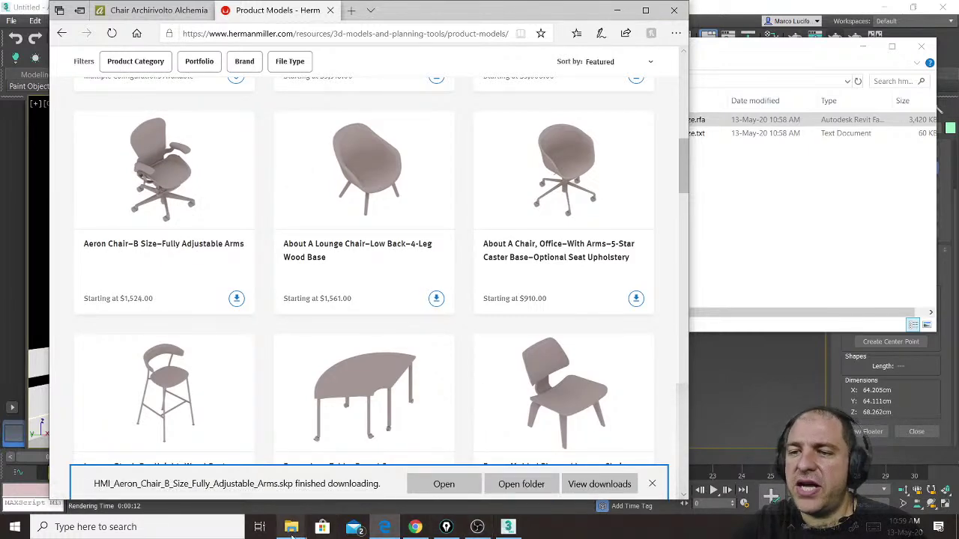
# Open the Downloads folder, select the Aeron chair .skp file, close the hm chair window, and place Downloads beside the 3ds Max viewport.
pyautogui.moveTo(291, 527)
pyautogui.click(200, 471)
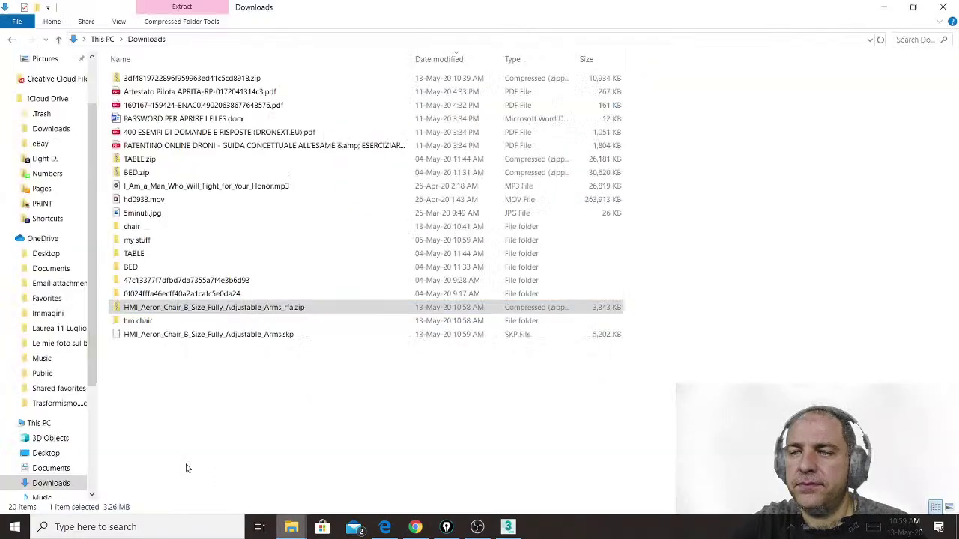
pyautogui.click(206, 335)
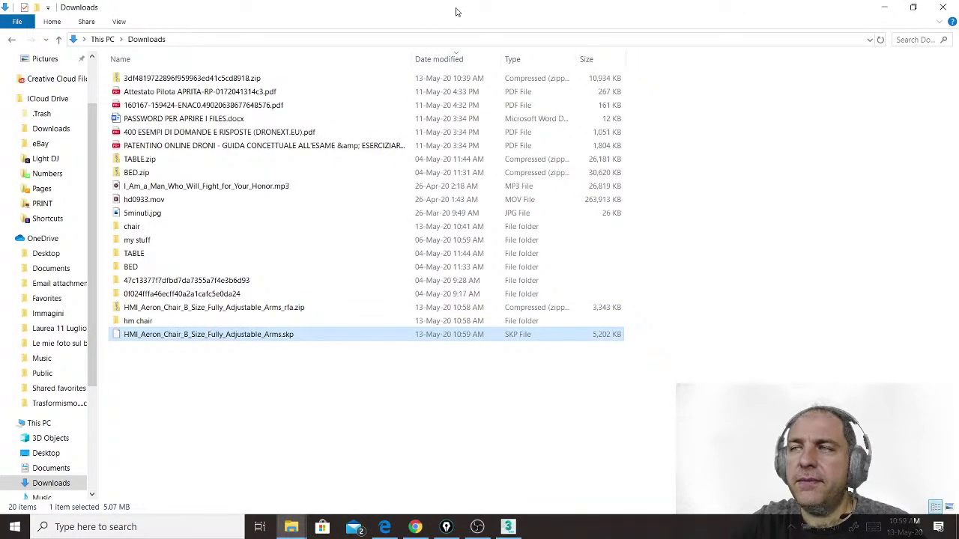
pyautogui.moveTo(458, 11); pyautogui.dragTo(958, 46)
pyautogui.click(613, 14)
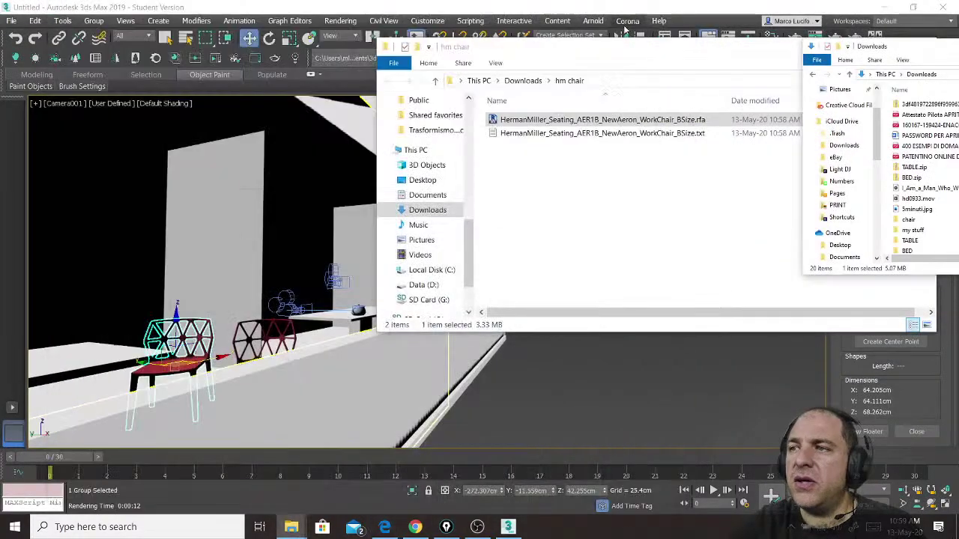
pyautogui.click(587, 57)
pyautogui.click(912, 49)
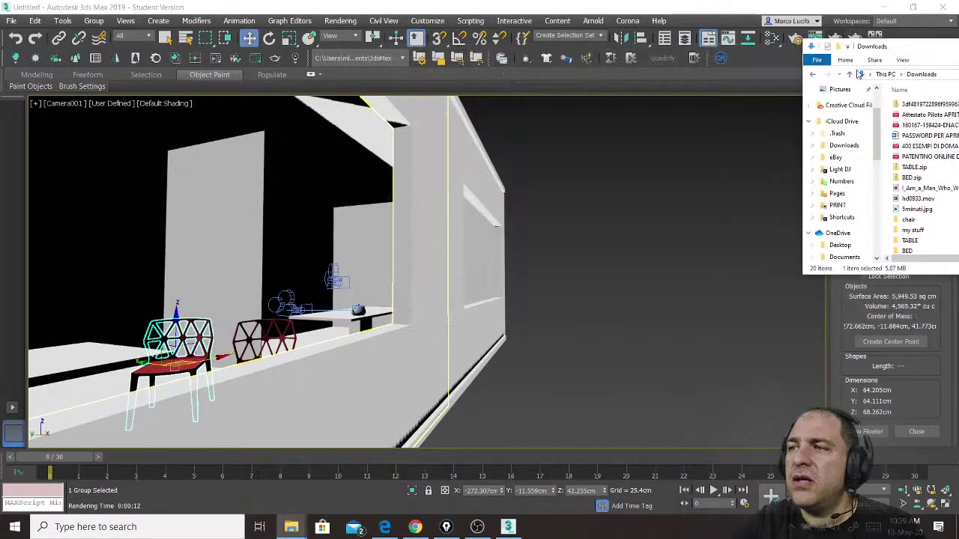
pyautogui.moveTo(893, 52); pyautogui.dragTo(660, 95)
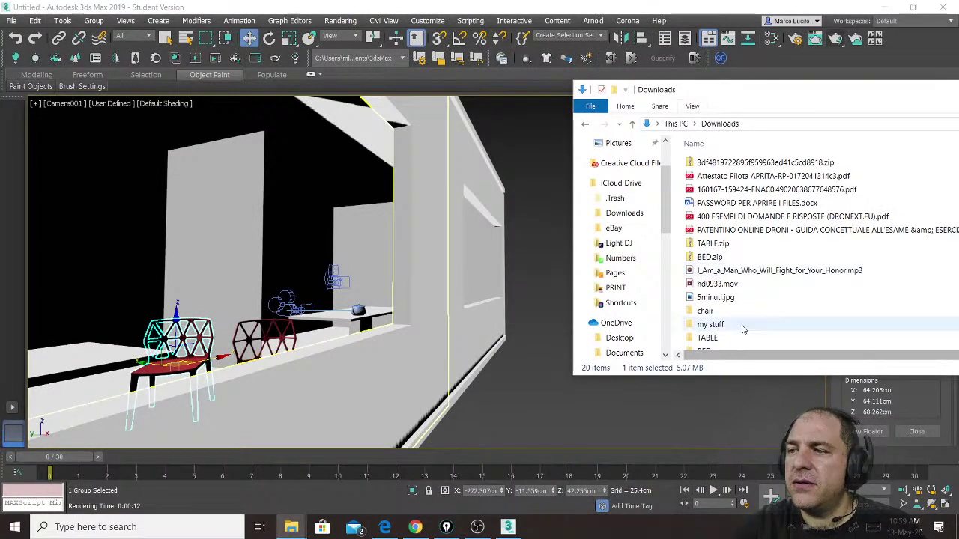
# Try to import HMI_Aeron_Chair_B_Size_Fully_Adjustable_Arms.skp from Downloads into the Camera001 viewport.
pyautogui.scroll(-2, 745, 320)
pyautogui.moveTo(719, 344); pyautogui.dragTo(558, 416)
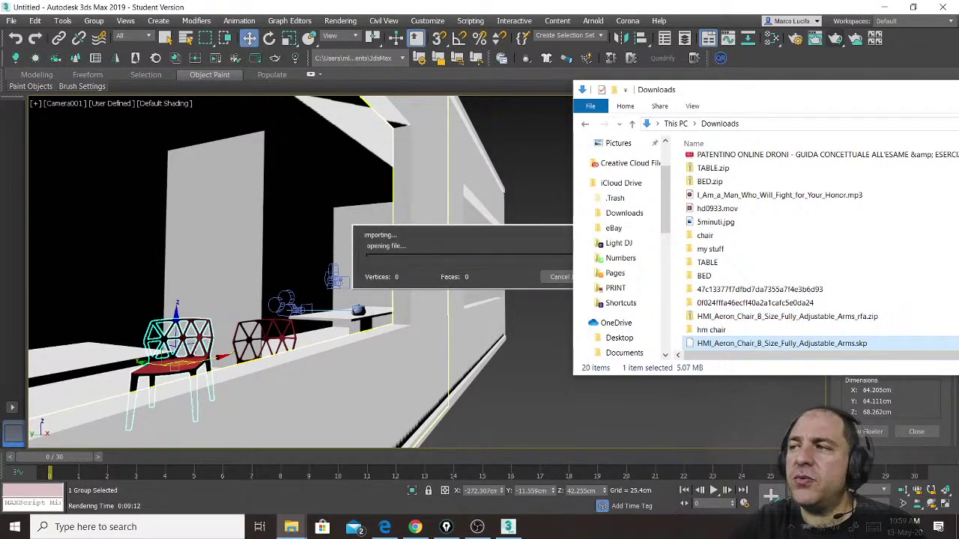
pyautogui.click(577, 9)
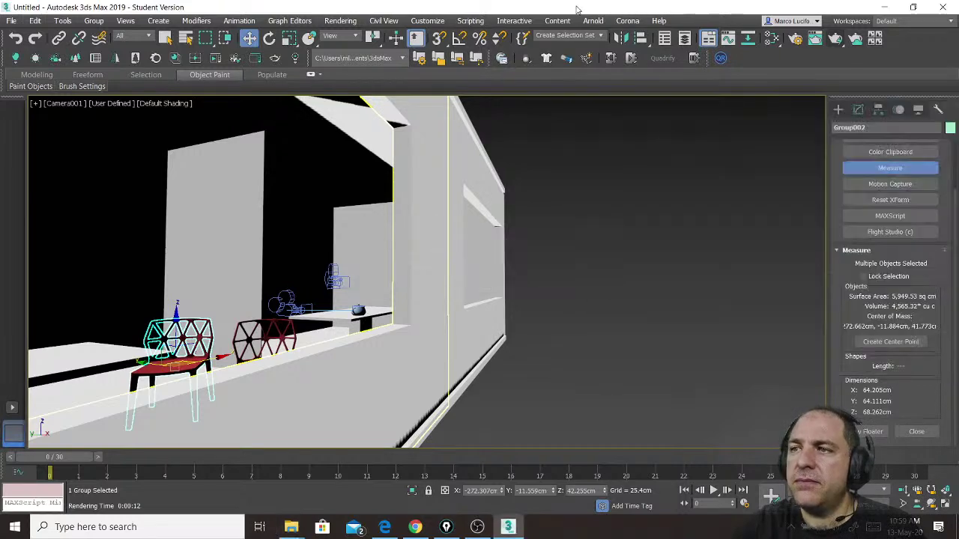
# Switch the viewport to Perspective, view the building from outside, and look through the Scene Explorer list for the imported chair.
pyautogui.click(619, 290)
pyautogui.scroll(3, 538, 344)
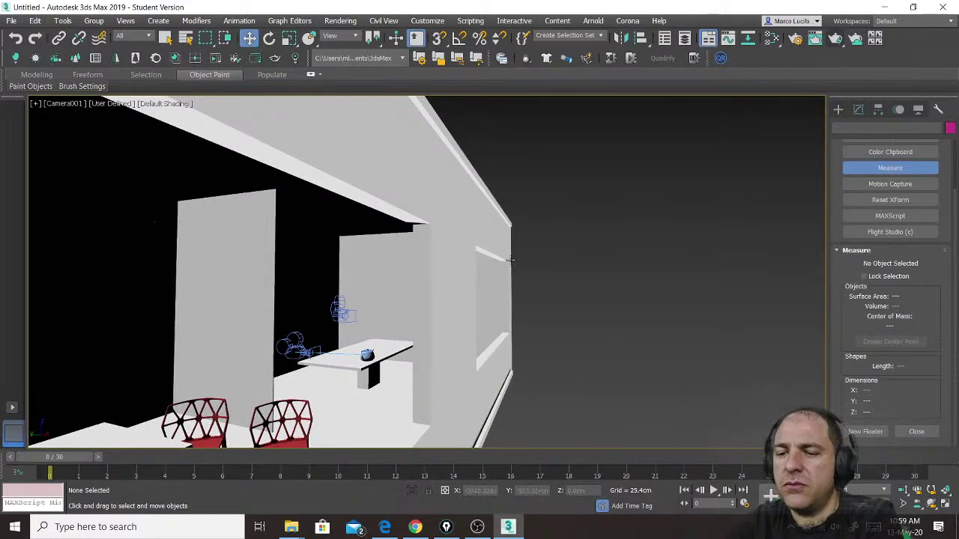
pyautogui.moveTo(533, 254); pyautogui.dragTo(497, 311, button='middle')
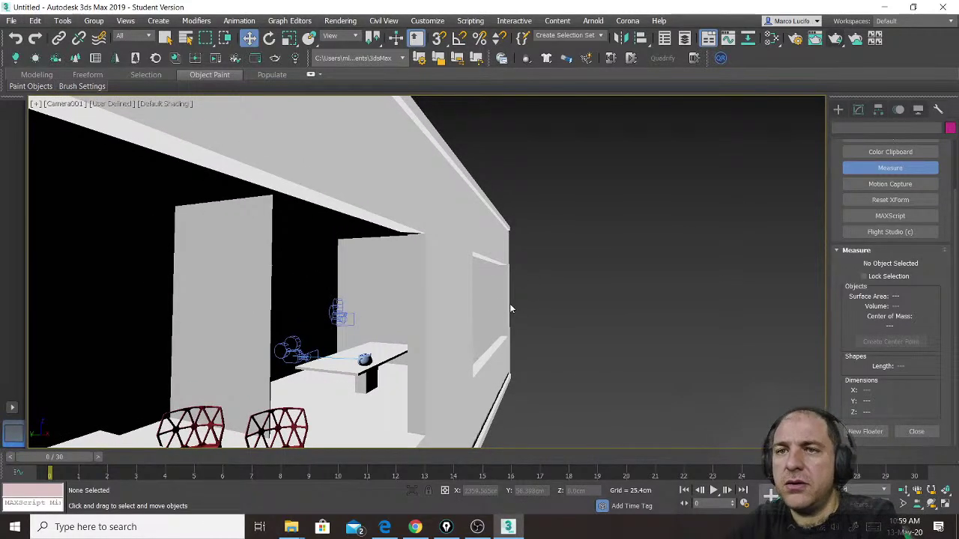
pyautogui.press('p')
pyautogui.scroll(-10, 558, 307)
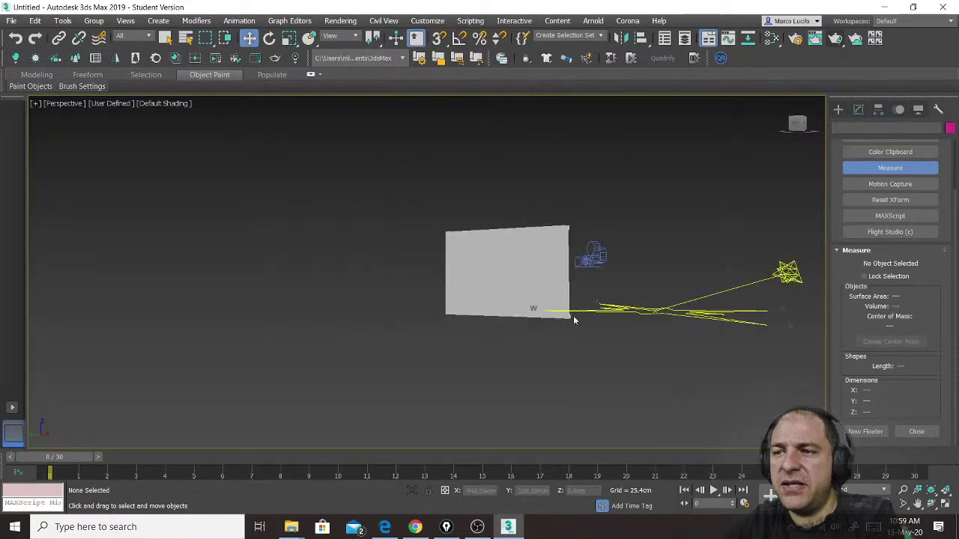
pyautogui.keyDown('alt'); pyautogui.moveTo(574, 320); pyautogui.dragTo(476, 322, button='middle'); pyautogui.keyUp('alt')
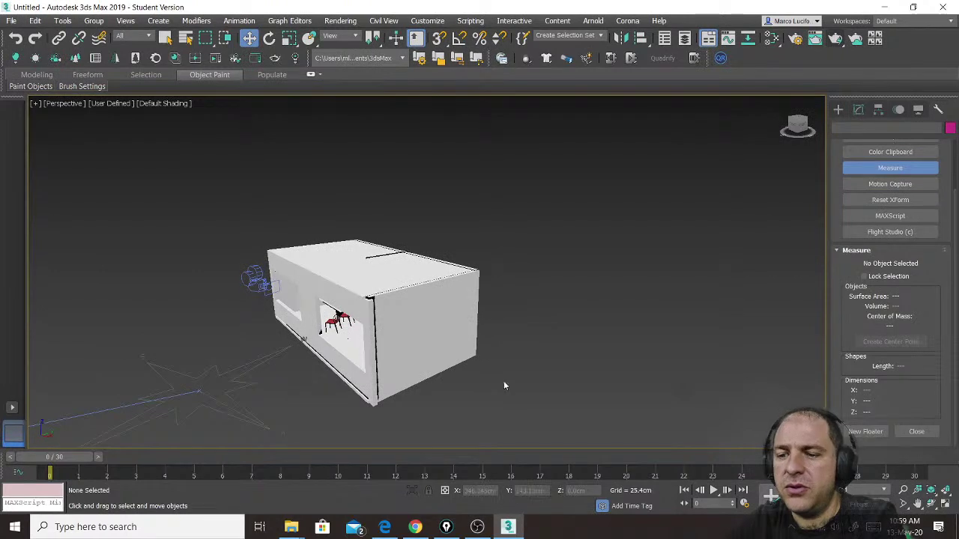
pyautogui.click(664, 38)
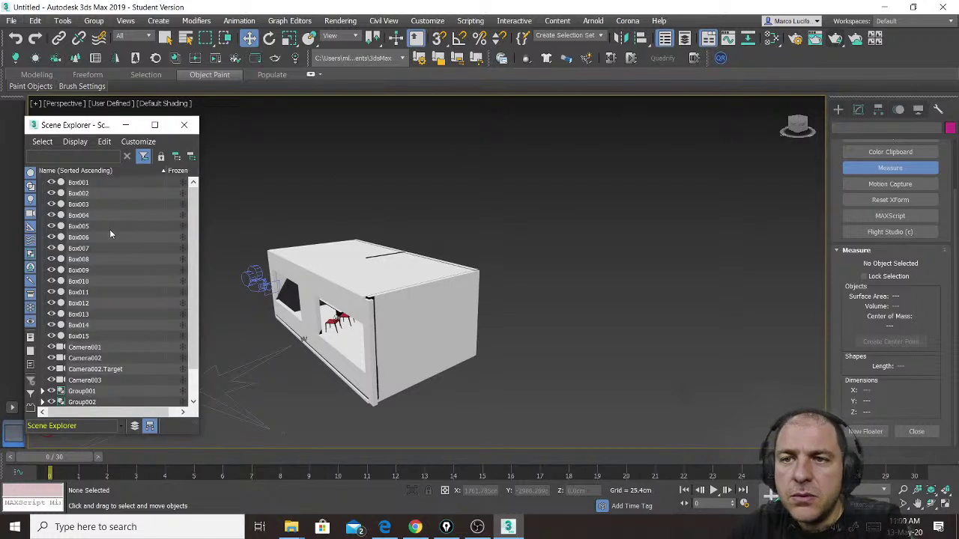
pyautogui.scroll(-1, 106, 253)
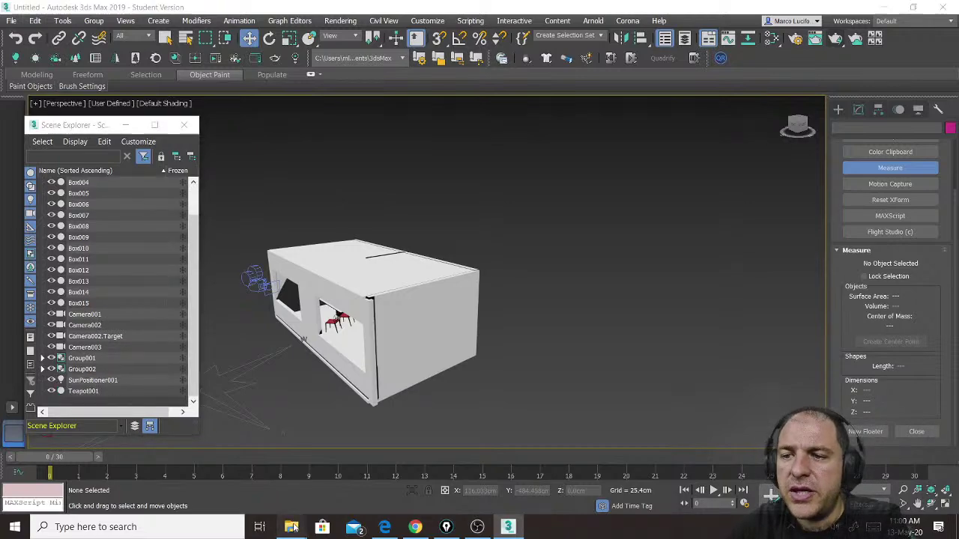
# Try again to import the Aeron chair .skp file from Downloads, this time into the Perspective viewport.
pyautogui.moveTo(291, 527)
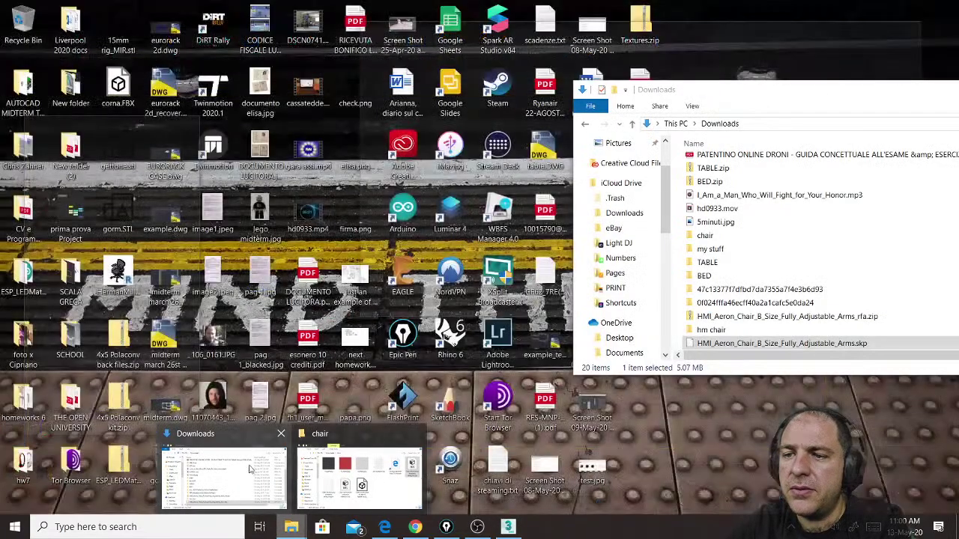
pyautogui.click(251, 468)
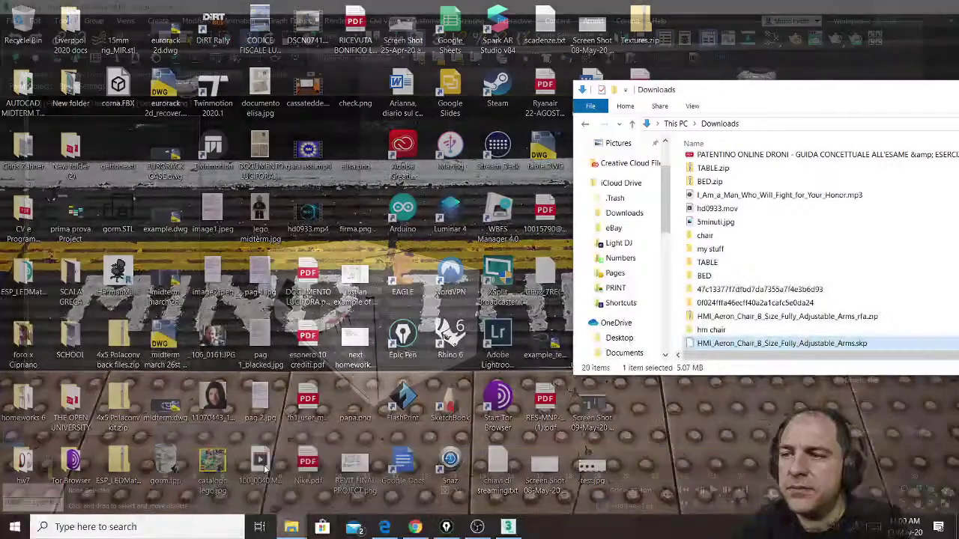
pyautogui.moveTo(782, 344); pyautogui.dragTo(525, 396)
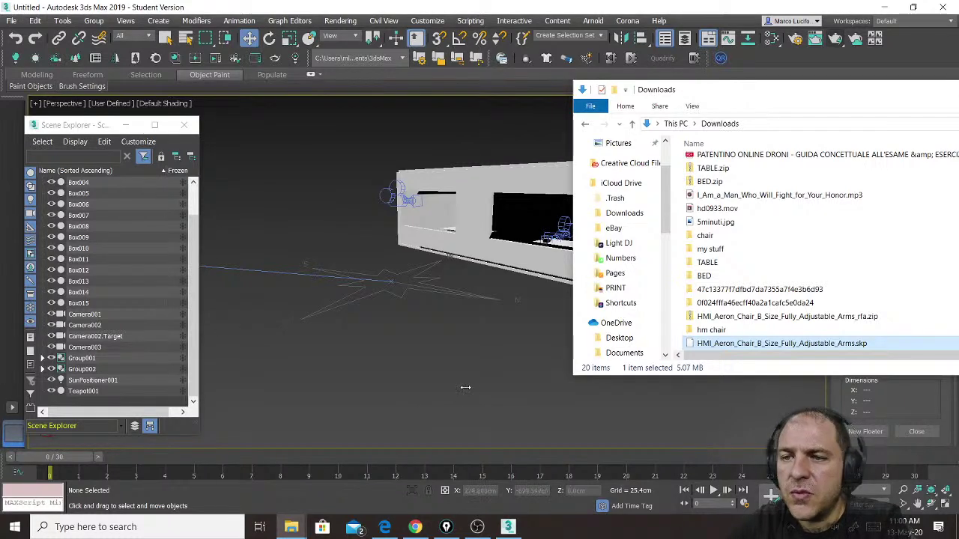
pyautogui.click(402, 344)
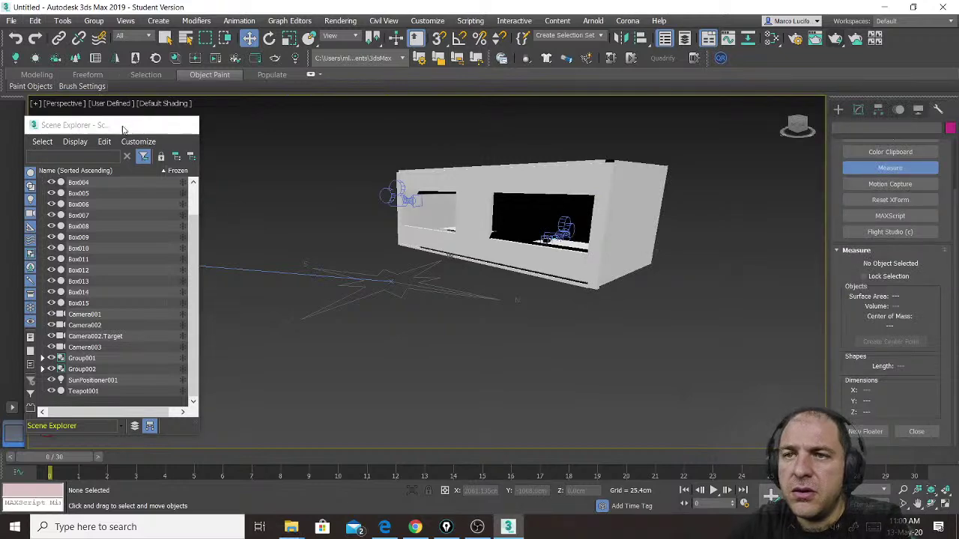
# Check around the outside of the building and in the Scene Explorer list for any newly imported chair objects.
pyautogui.doubleClick(123, 127)
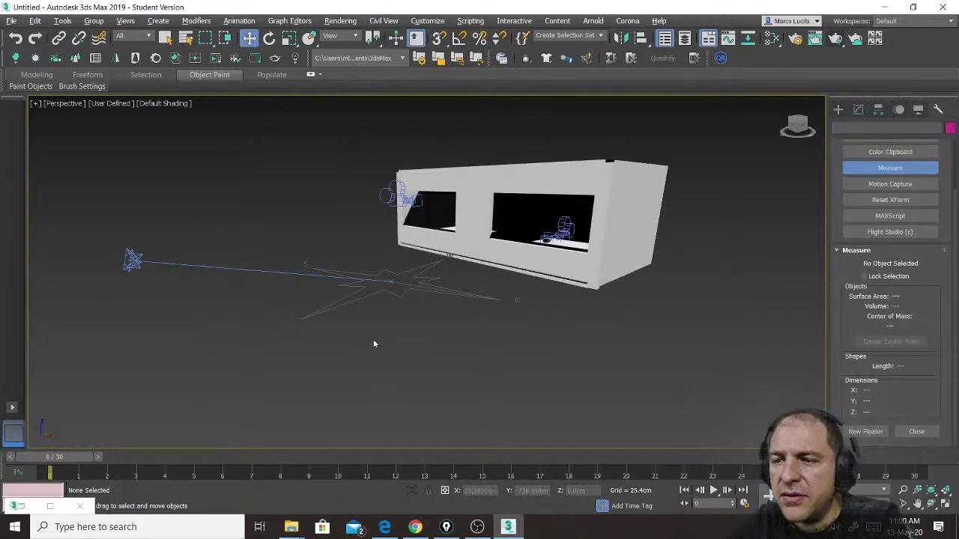
pyautogui.keyDown('alt'); pyautogui.moveTo(374, 344); pyautogui.dragTo(340, 360, button='middle'); pyautogui.keyUp('alt')
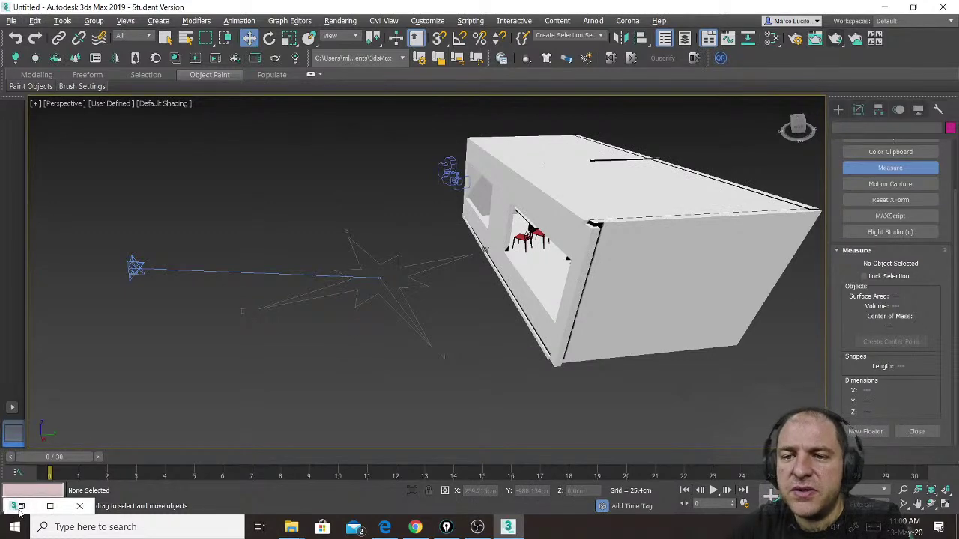
pyautogui.click(50, 507)
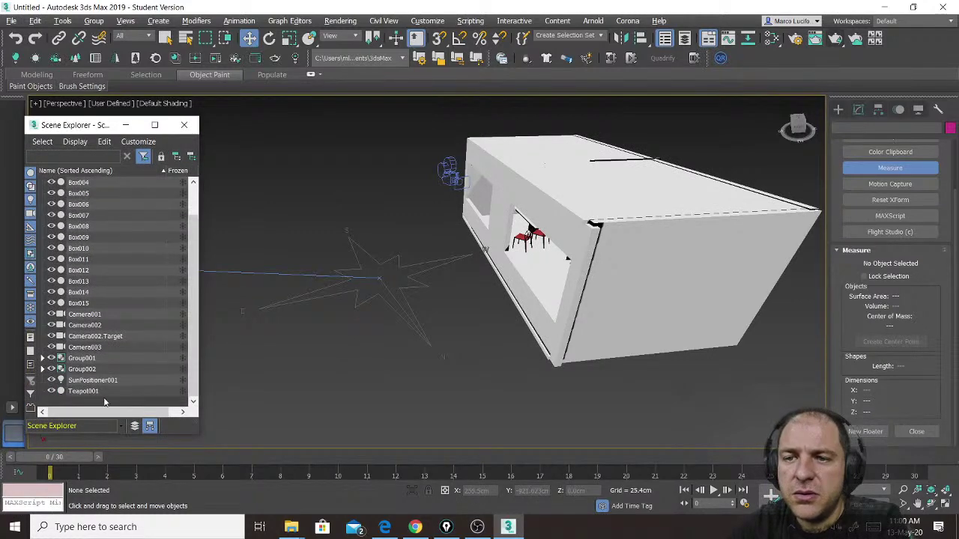
pyautogui.scroll(1, 99, 344)
pyautogui.scroll(-1, 105, 338)
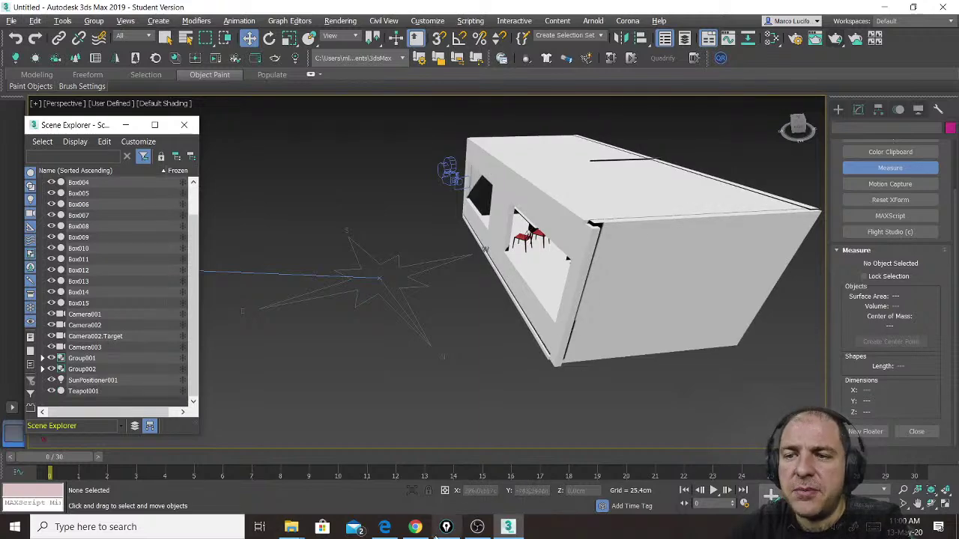
# Switch to Edge and download the AutoCAD 3D version of the Aeron Chair–B Size–Fully Adjustable Arms.
pyautogui.moveTo(291, 527)
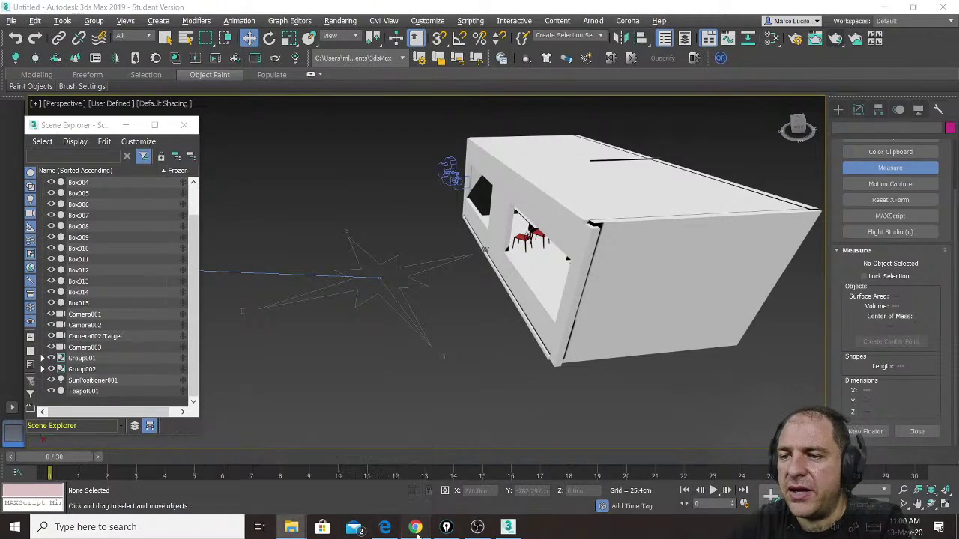
pyautogui.click(384, 526)
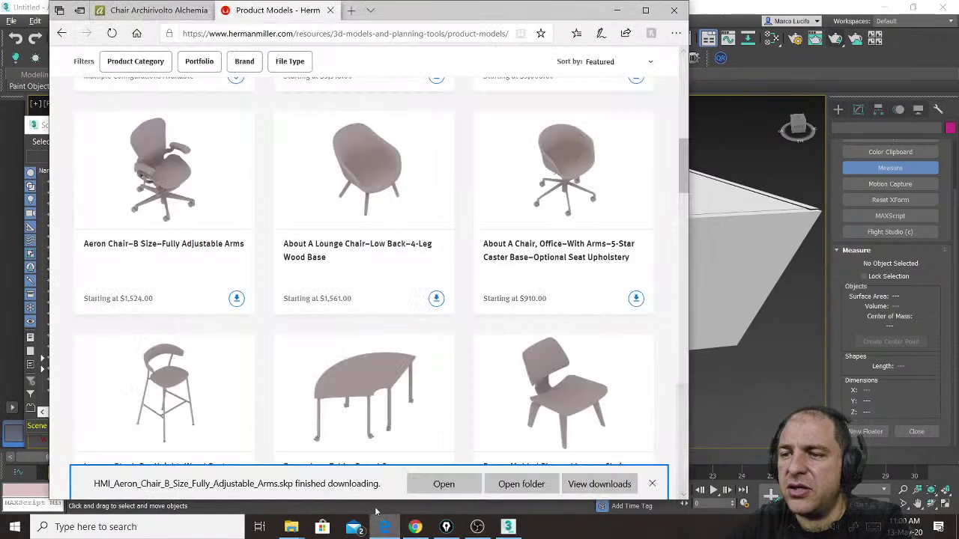
pyautogui.click(237, 297)
pyautogui.click(233, 266)
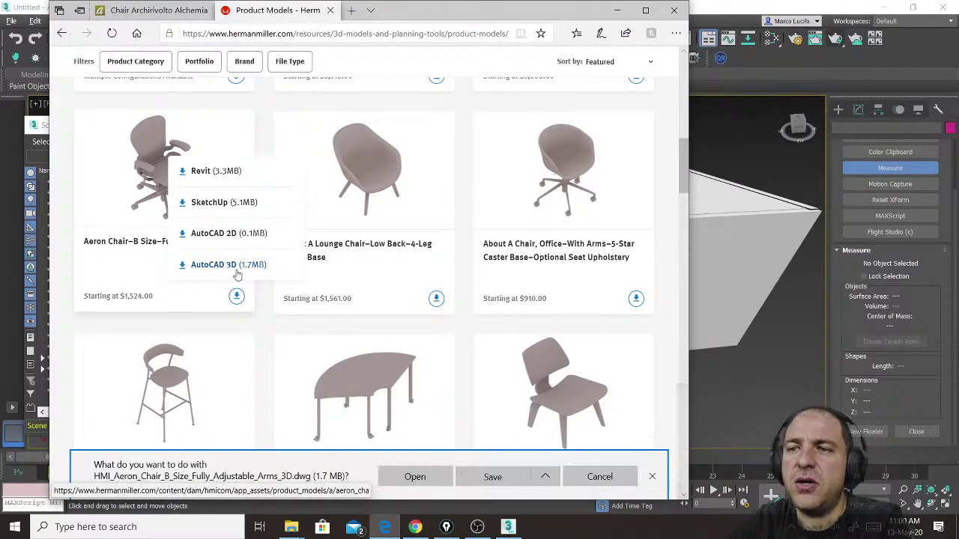
pyautogui.click(493, 479)
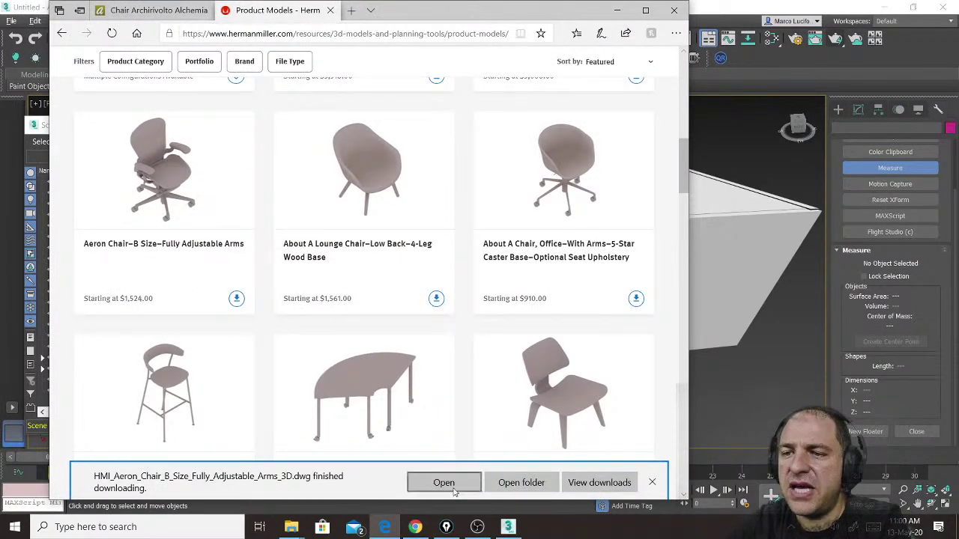
pyautogui.click(617, 9)
# Import HMI_Aeron_Chair_B_Size_Fully_Adjustable_Arms_3D.dwg from Downloads into the Perspective viewport and place the chair outside the building near the compass.
pyautogui.click(291, 528)
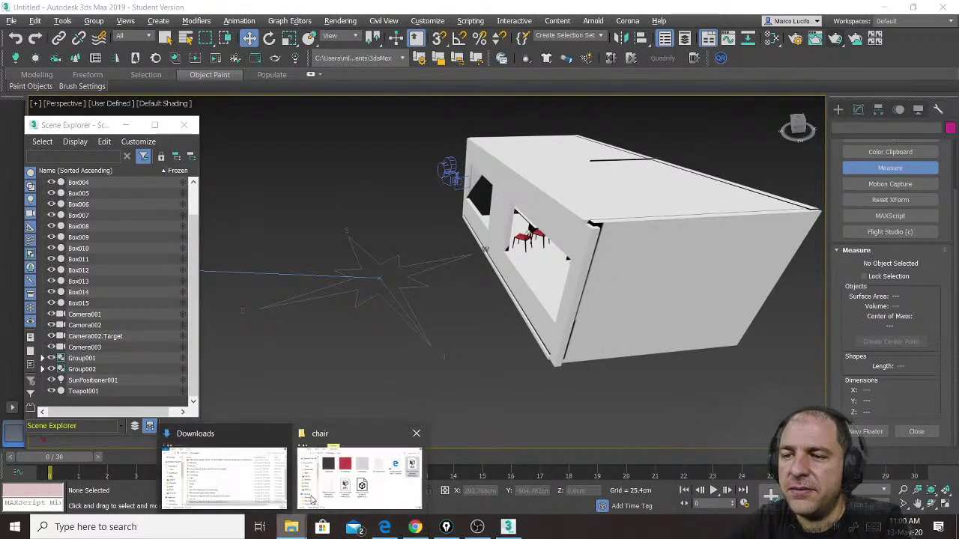
pyautogui.click(225, 478)
pyautogui.click(749, 352)
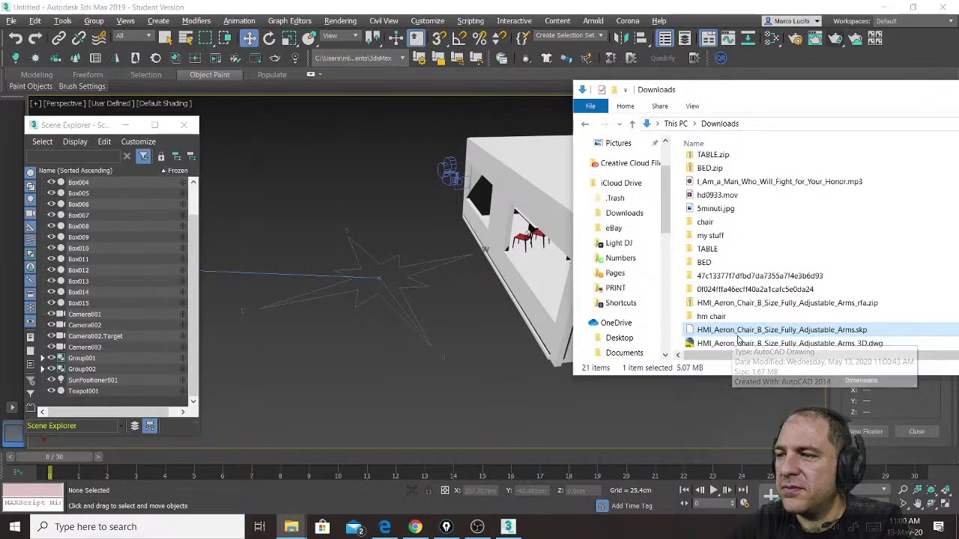
pyautogui.moveTo(749, 343); pyautogui.dragTo(353, 382)
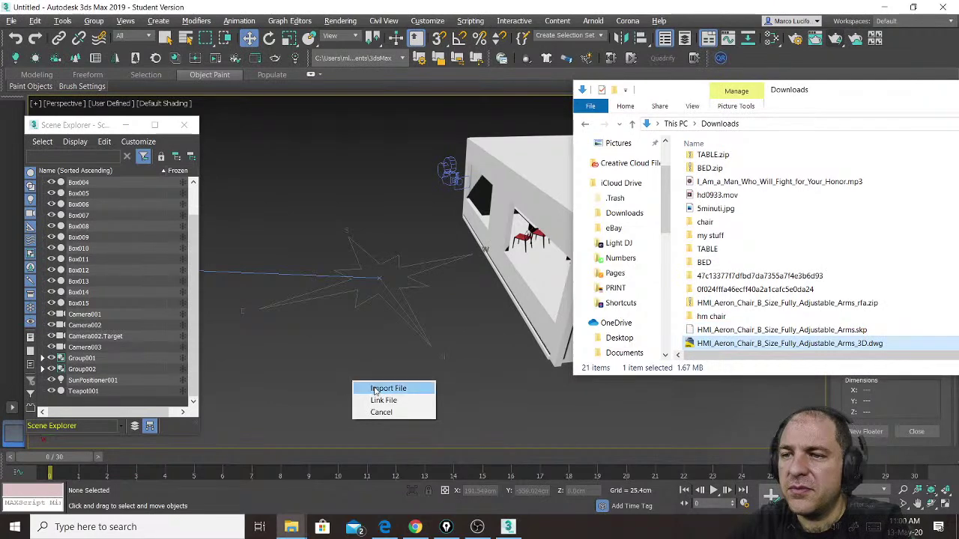
pyautogui.click(374, 389)
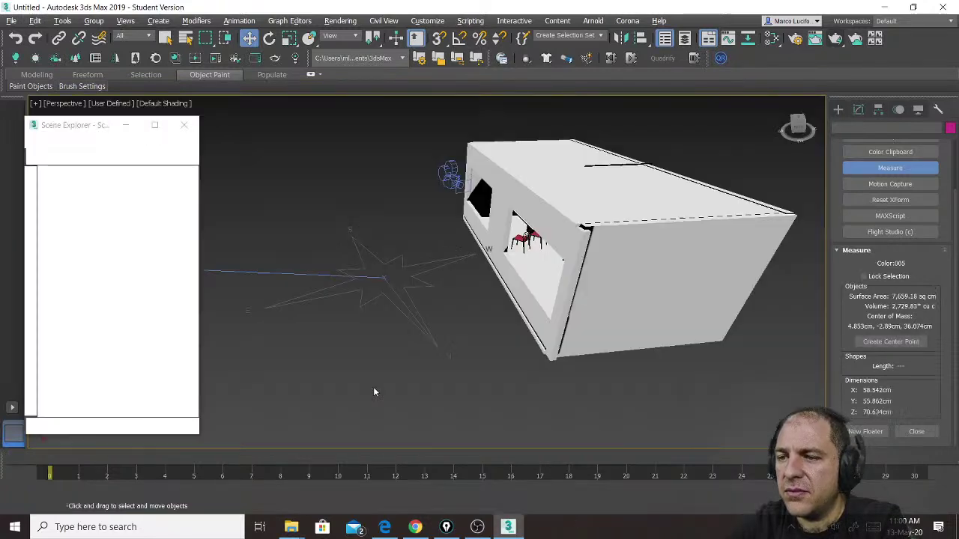
pyautogui.click(376, 351)
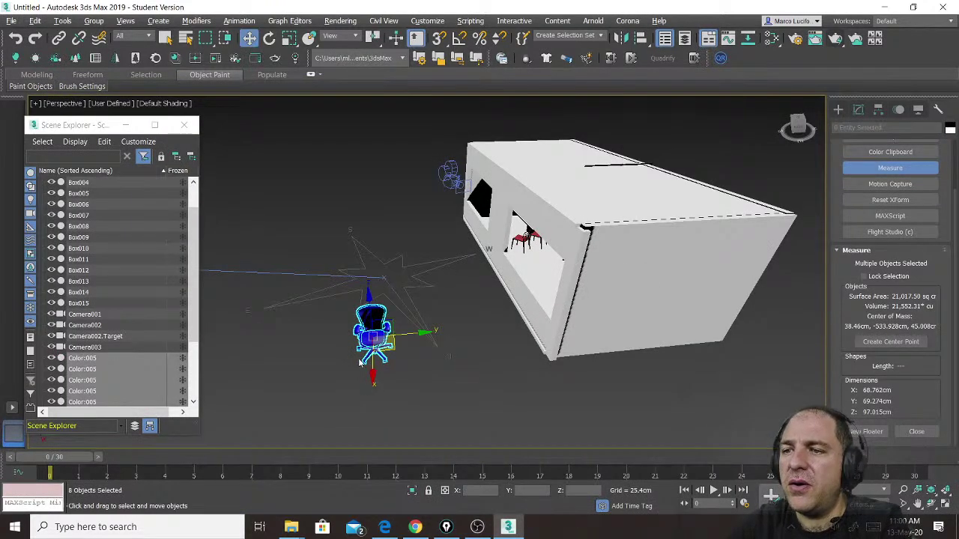
# Frame the imported Aeron chair, examine it from several sides, and clear the selection.
pyautogui.press('z')
pyautogui.keyDown('alt'); pyautogui.moveTo(397, 361); pyautogui.dragTo(352, 338, button='middle'); pyautogui.keyUp('alt')
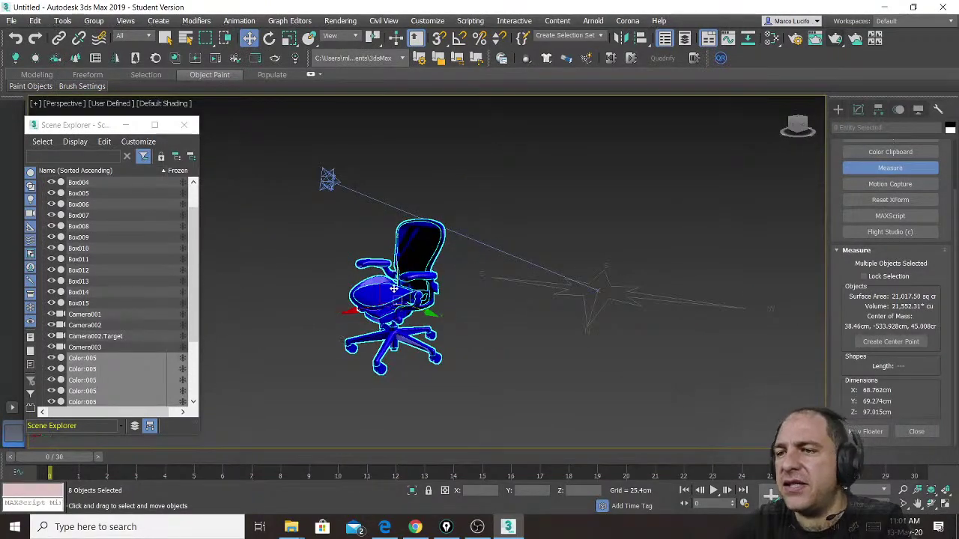
pyautogui.scroll(5, 371, 294)
pyautogui.scroll(-8, 373, 292)
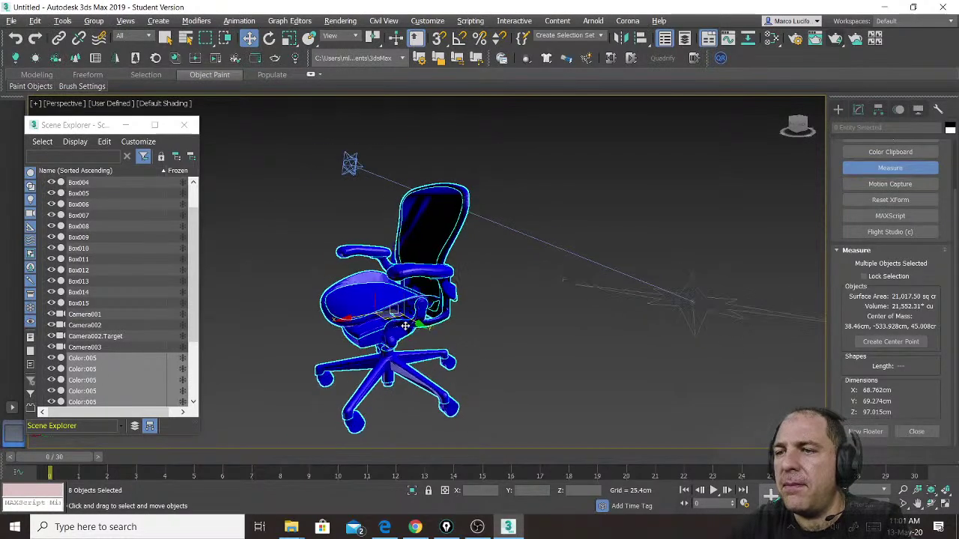
pyautogui.keyDown('alt'); pyautogui.moveTo(370, 293); pyautogui.dragTo(528, 332, button='middle'); pyautogui.keyUp('alt')
pyautogui.click(528, 331)
# Try moving the chair's seat and its backrest mesh as separate parts, undoing each move.
pyautogui.click(425, 300)
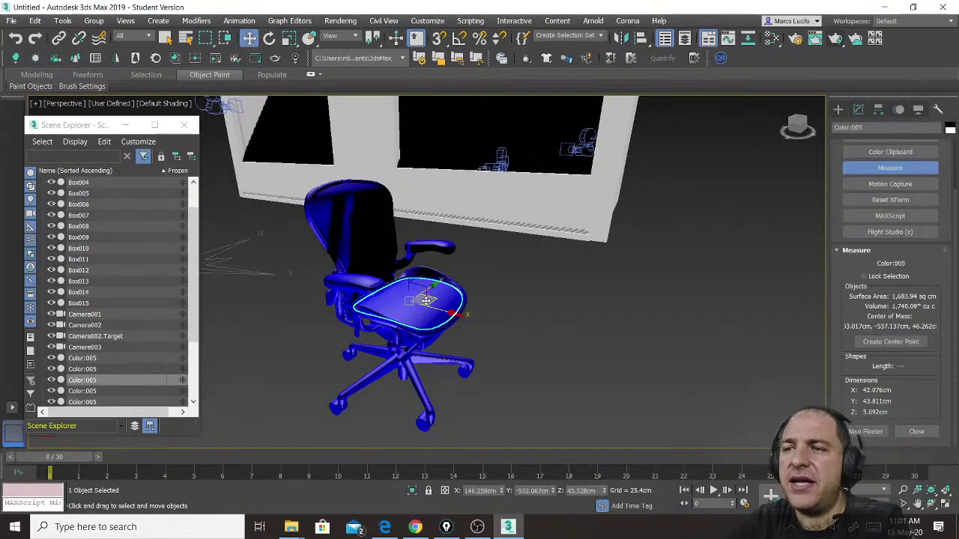
pyautogui.scroll(2, 406, 313)
pyautogui.moveTo(417, 283); pyautogui.dragTo(517, 280)
pyautogui.hotkey('ctrl', 'z')
pyautogui.keyDown('alt'); pyautogui.moveTo(411, 311); pyautogui.dragTo(363, 246, button='middle'); pyautogui.keyUp('alt')
pyautogui.click(364, 244)
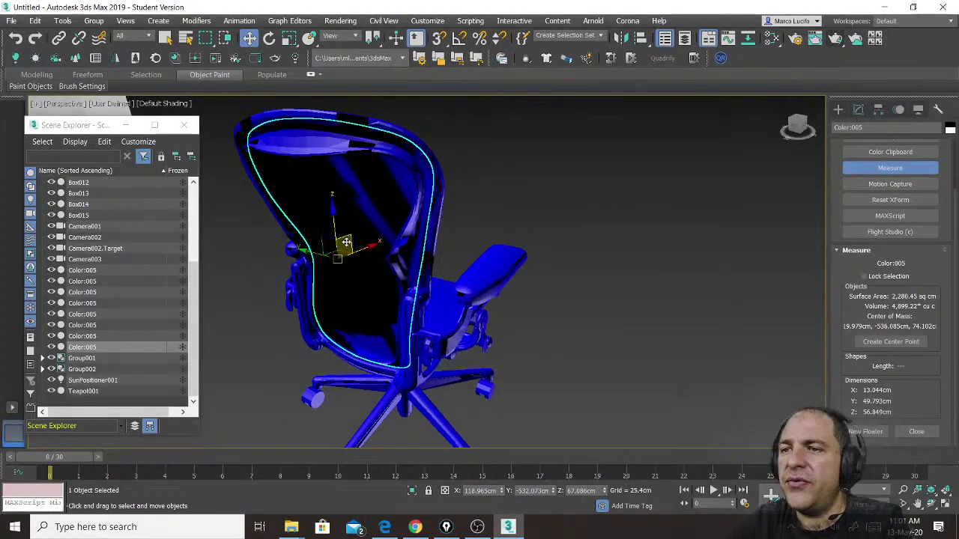
pyautogui.moveTo(343, 242); pyautogui.dragTo(324, 276)
pyautogui.hotkey('ctrl', 'z')
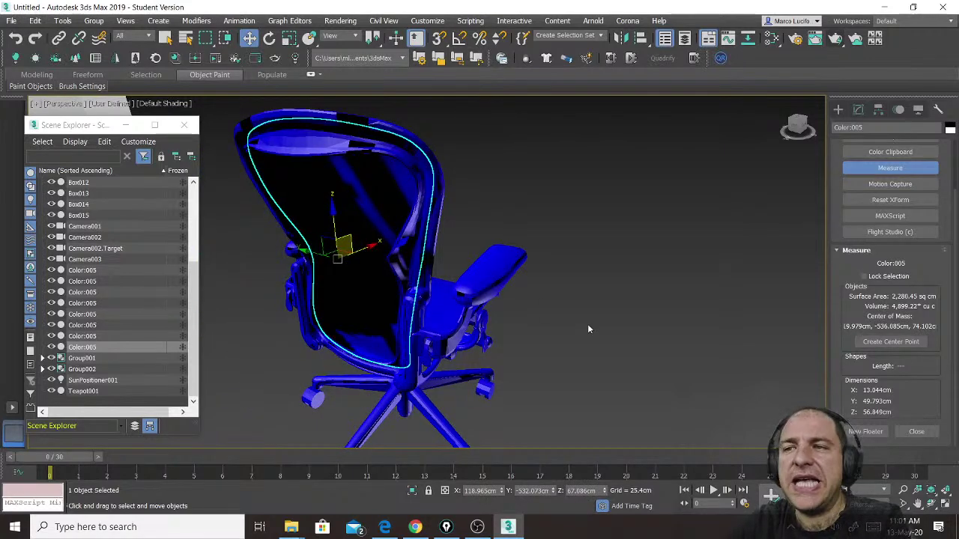
# Select all parts of the imported Aeron chair and combine them into a group named hm.
pyautogui.scroll(-3, 597, 317)
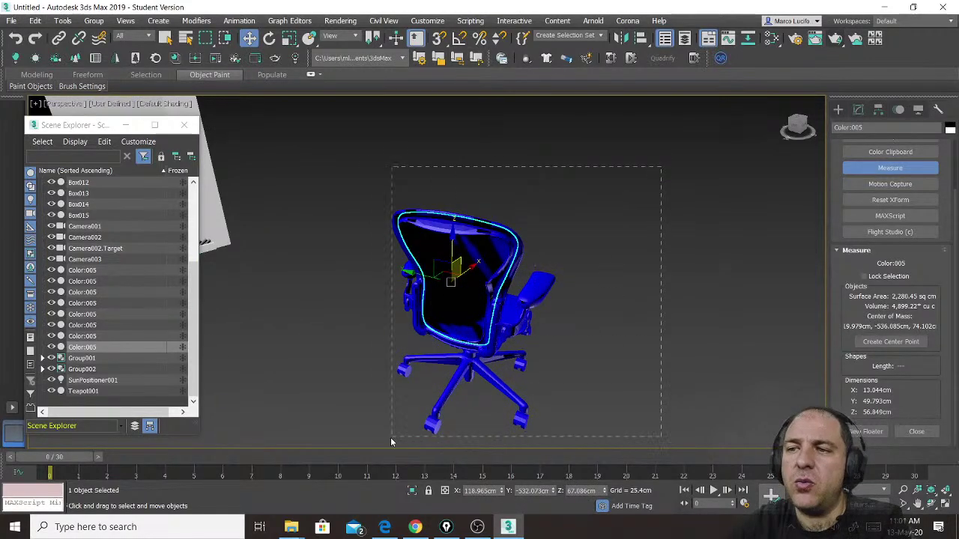
pyautogui.moveTo(391, 441); pyautogui.dragTo(368, 450)
pyautogui.click(96, 21)
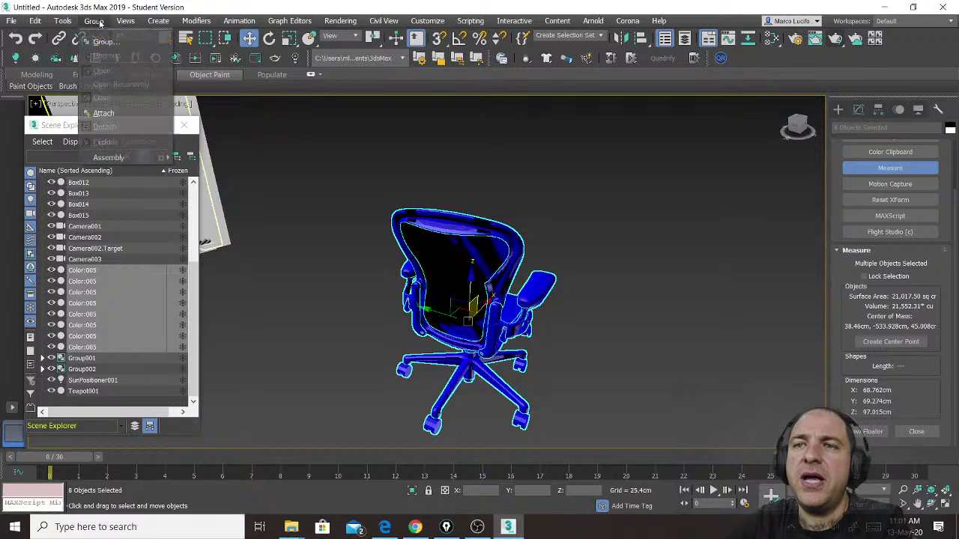
pyautogui.click(108, 42)
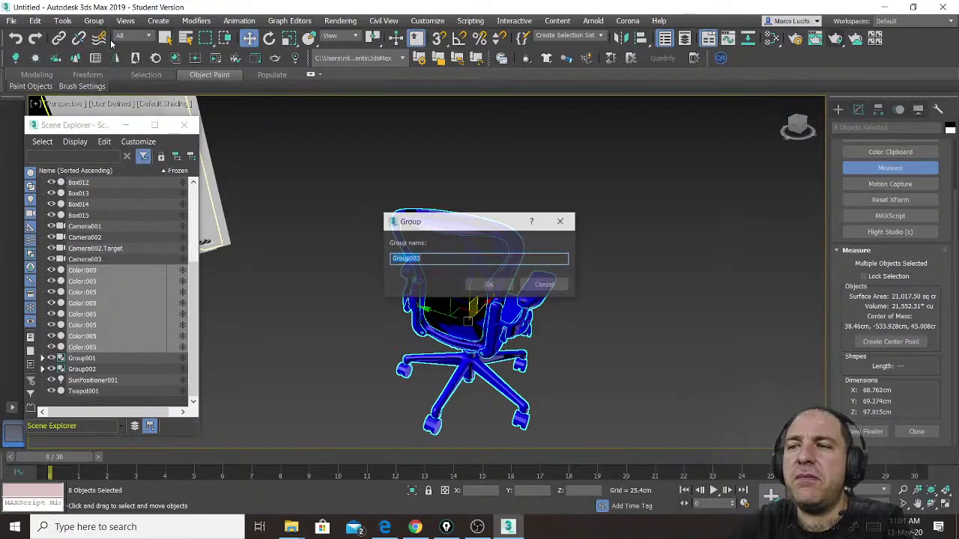
pyautogui.write('h')
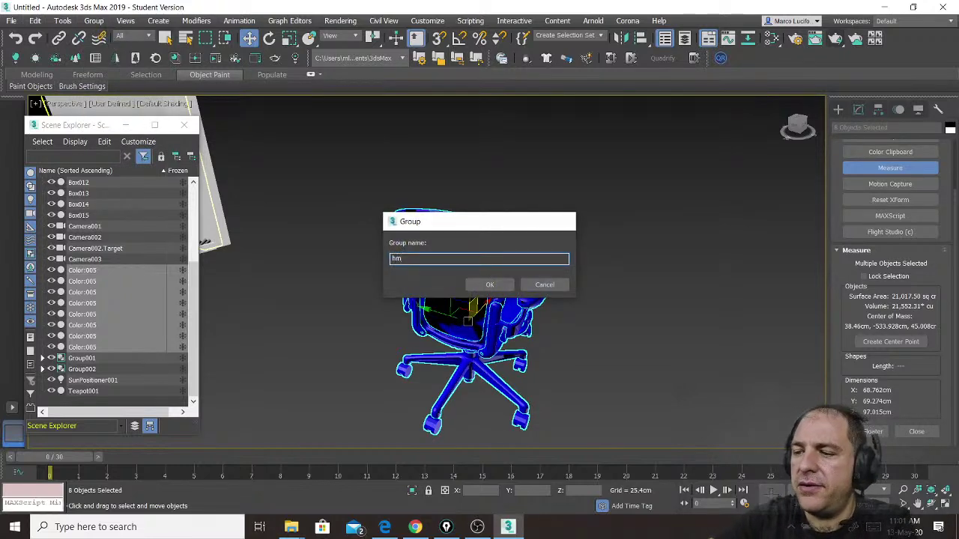
pyautogui.write('m')
pyautogui.press('Return')
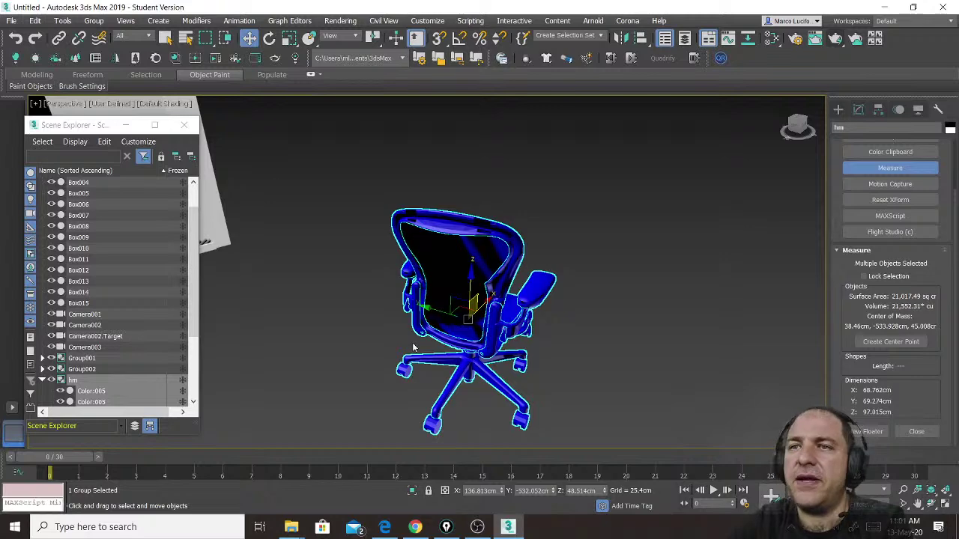
pyautogui.keyDown('alt'); pyautogui.moveTo(349, 299); pyautogui.dragTo(280, 319, button='middle'); pyautogui.keyUp('alt')
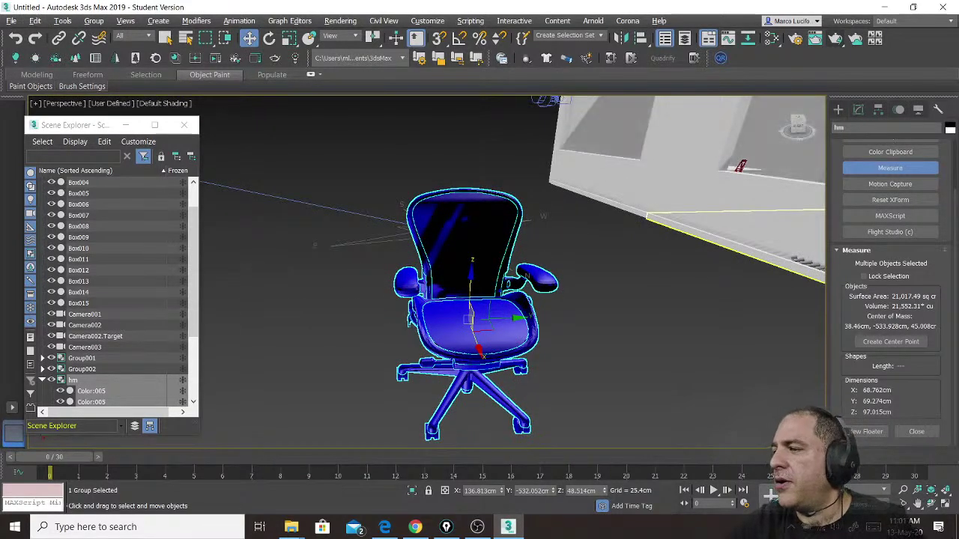